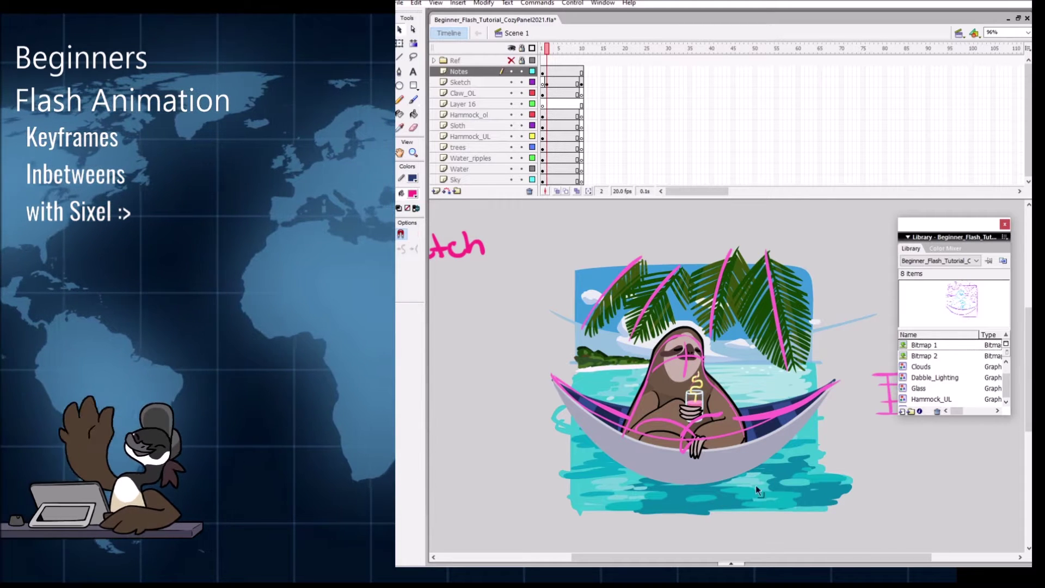
# Step: Display the Sketch layer as outlines, change its outline colour to bright green, and lock the layer
pyautogui.moveTo(775, 484); pyautogui.dragTo(826, 486)
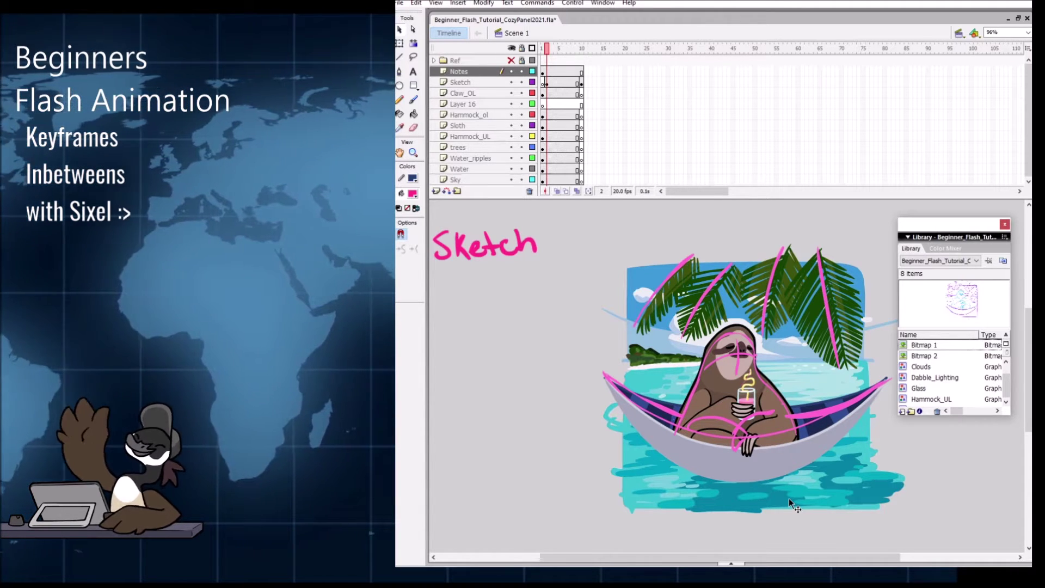
pyautogui.click(532, 71)
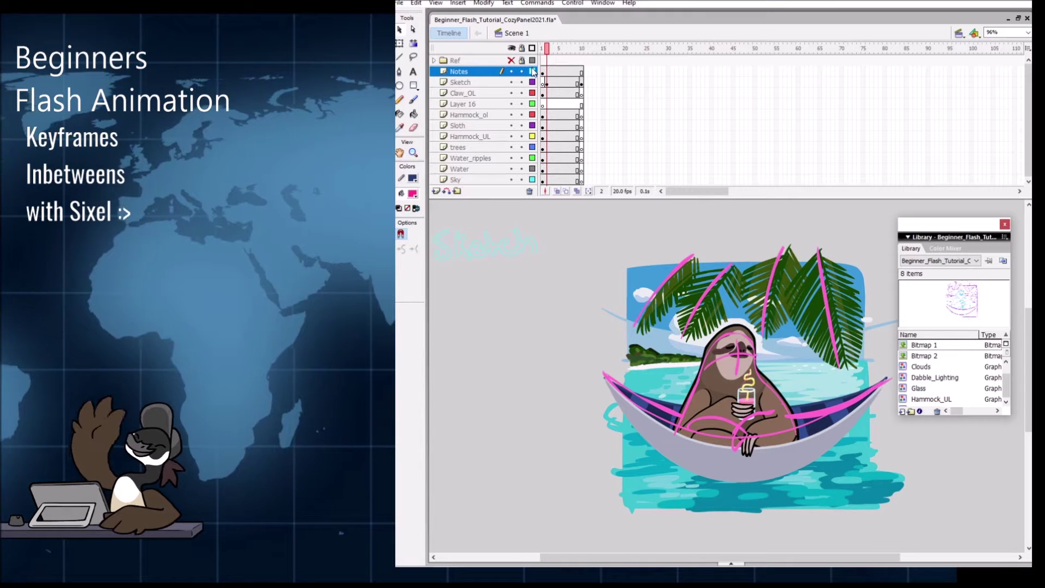
pyautogui.click(532, 82)
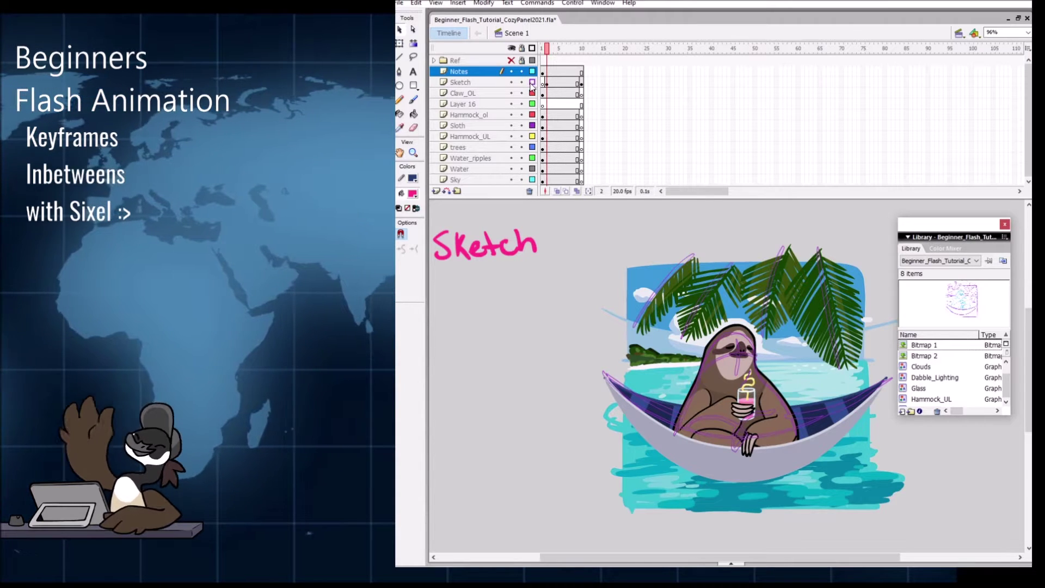
pyautogui.doubleClick(530, 82)
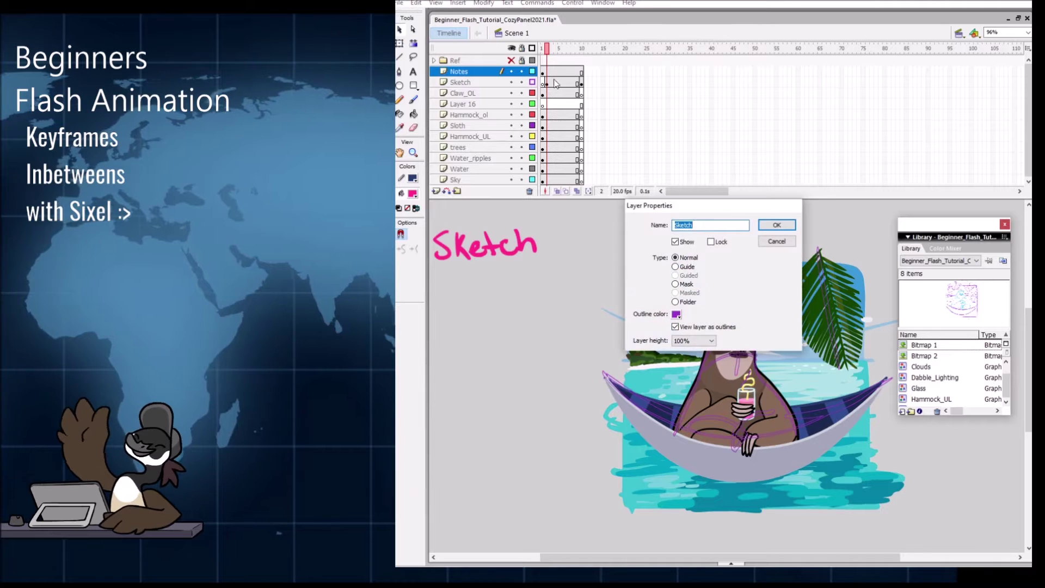
pyautogui.click(677, 314)
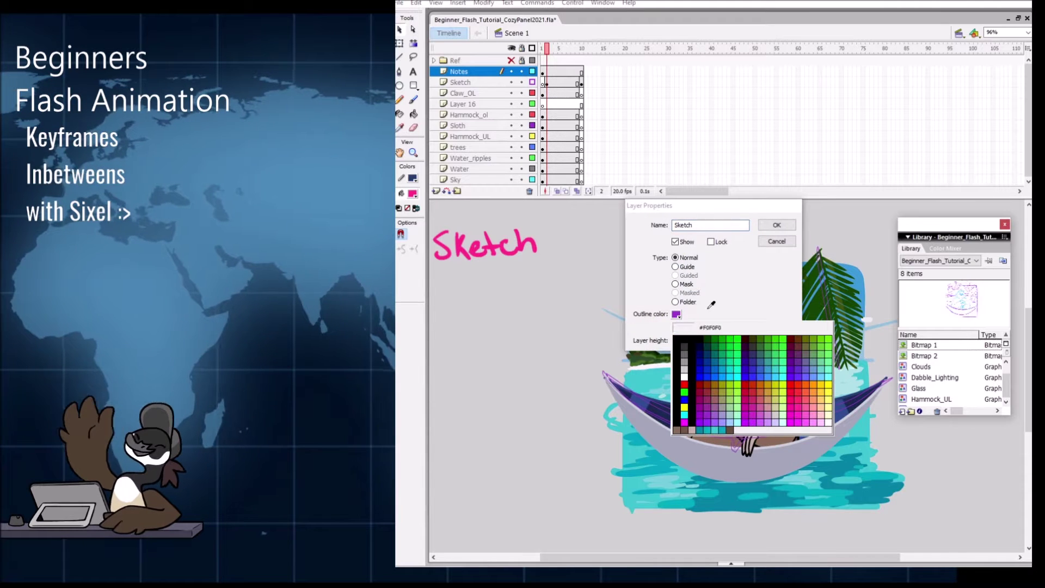
pyautogui.click(738, 339)
pyautogui.click(789, 224)
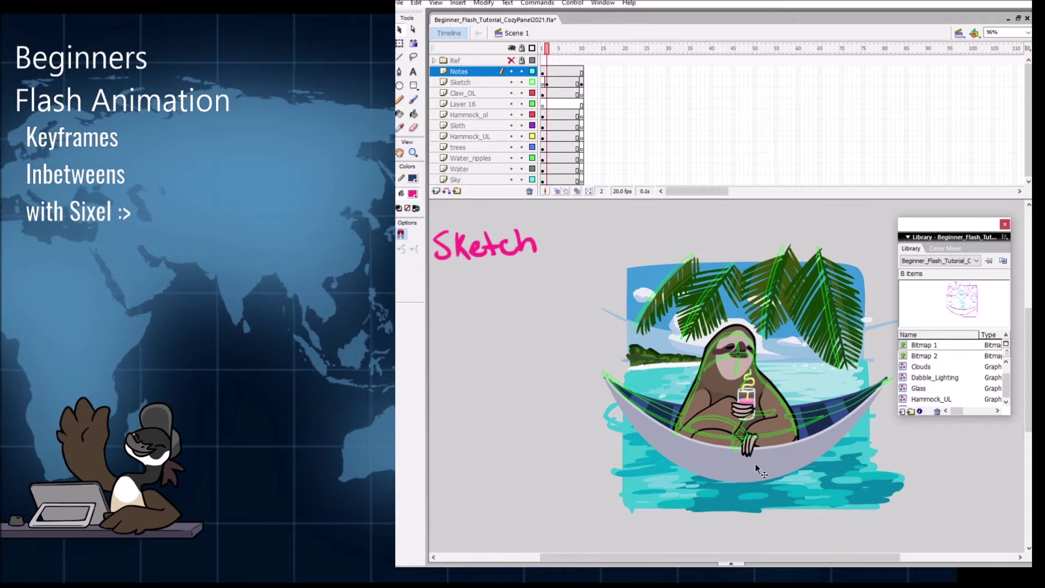
pyautogui.click(522, 82)
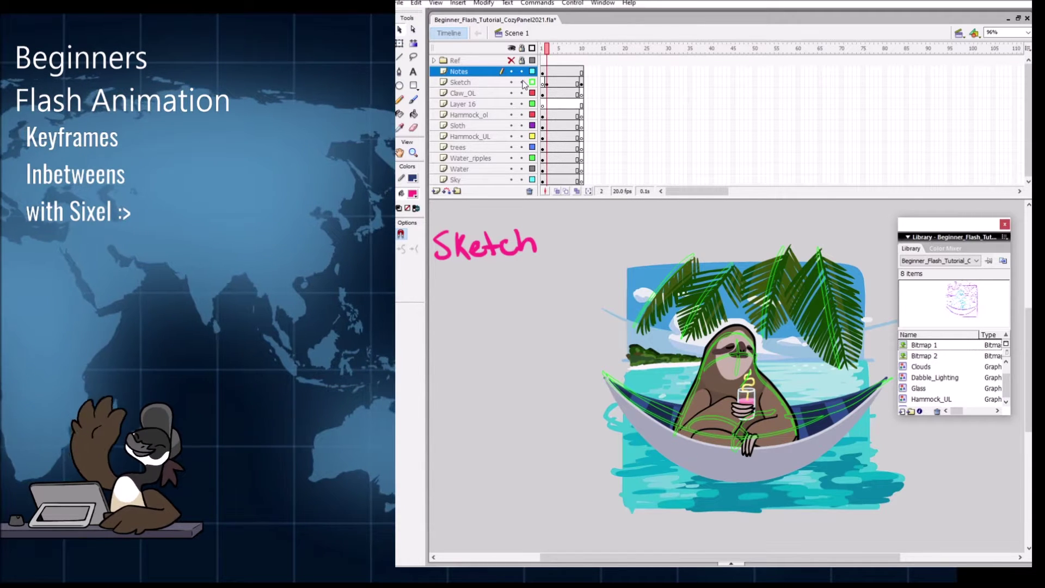
# Step: Set the first frame of the Tutorial_Notes instance on the Notes layer to 2
pyautogui.click(547, 71)
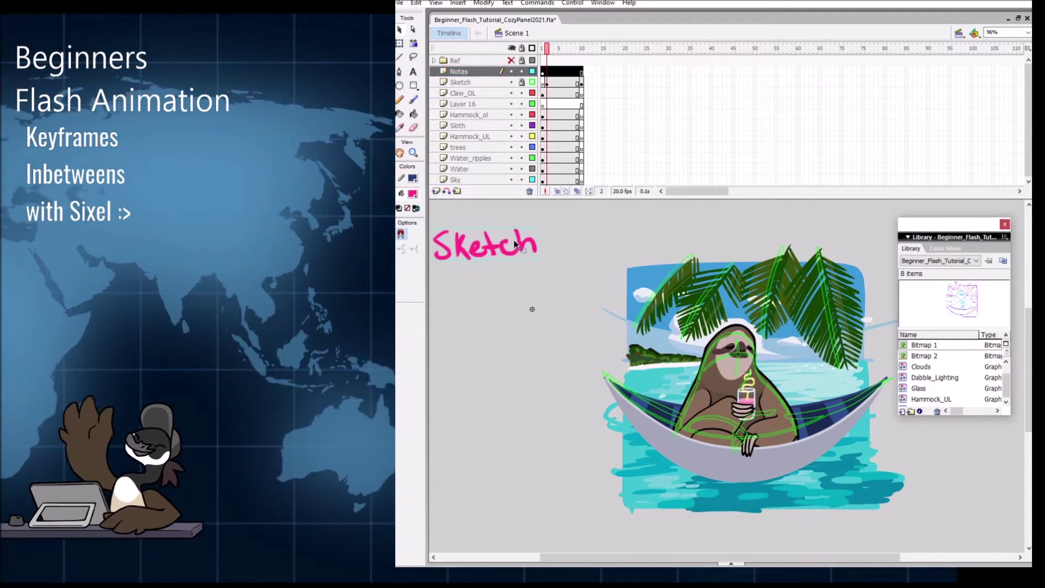
pyautogui.click(735, 563)
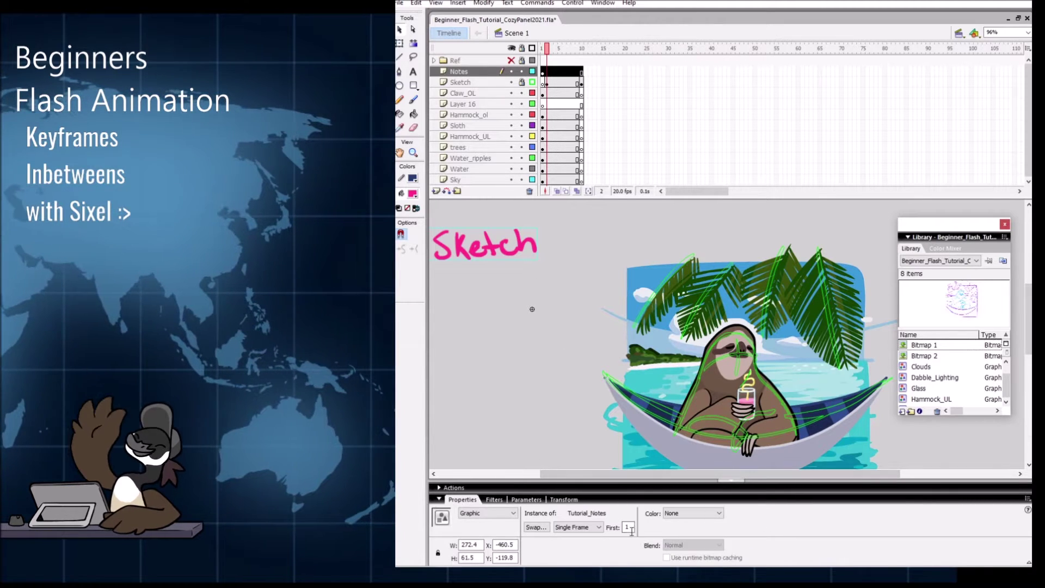
pyautogui.write('2')
pyautogui.press('Return')
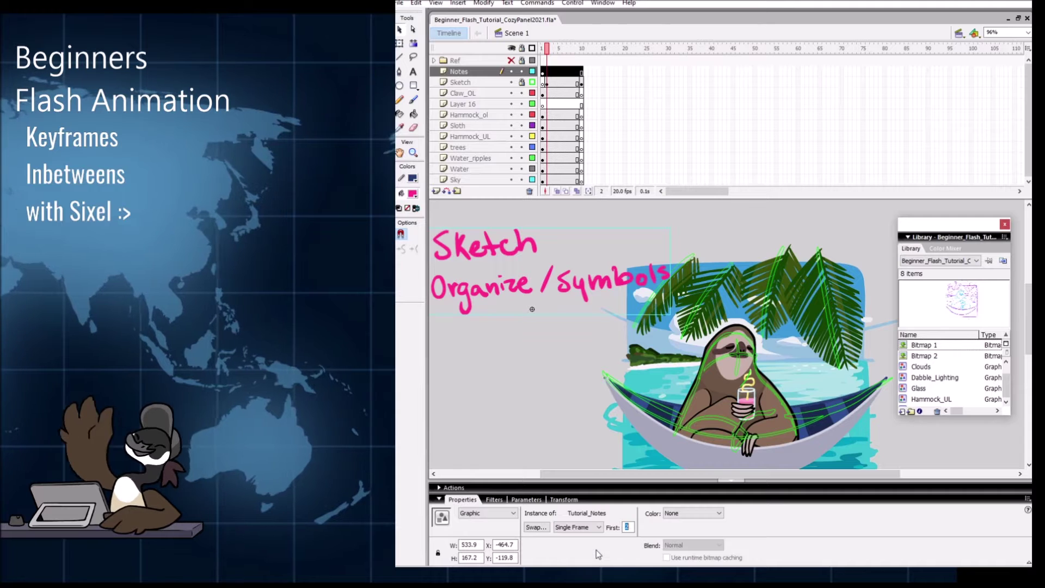
pyautogui.click(576, 406)
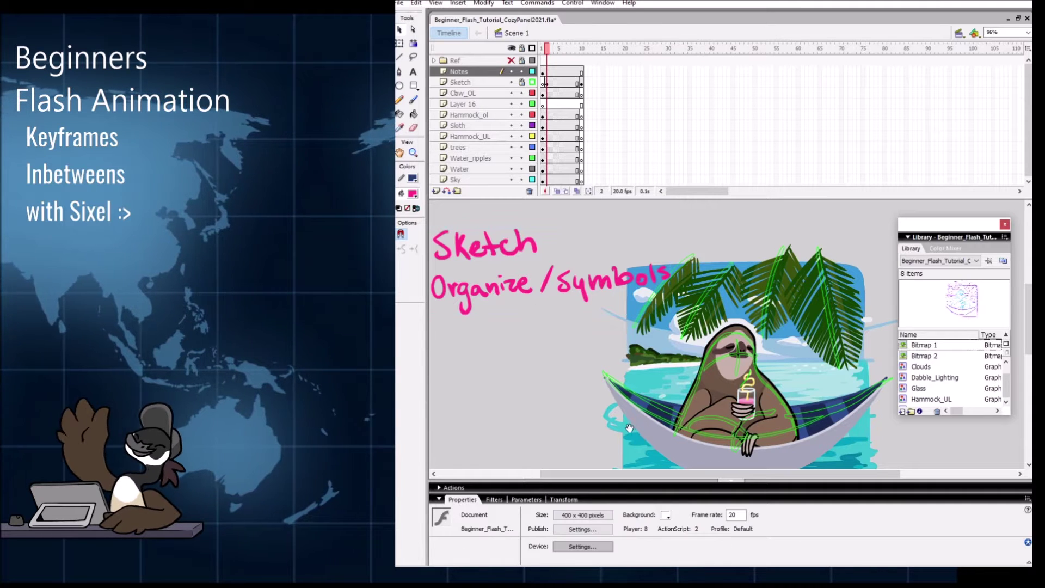
# Step: Hide the Sketch layer and delete Layer 16 from the timeline
pyautogui.moveTo(628, 428); pyautogui.dragTo(652, 430)
pyautogui.click(459, 71)
pyautogui.moveTo(583, 344); pyautogui.dragTo(612, 364)
pyautogui.moveTo(653, 303); pyautogui.dragTo(687, 263)
pyautogui.scroll(-2, 684, 348)
pyautogui.hscroll(3, 794, 245)
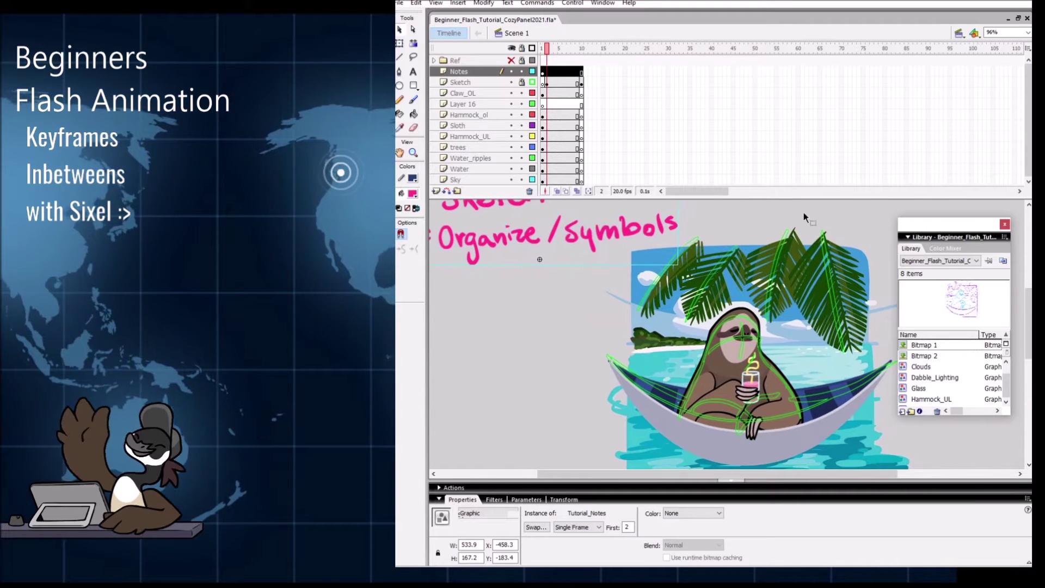
pyautogui.click(522, 82)
pyautogui.click(511, 83)
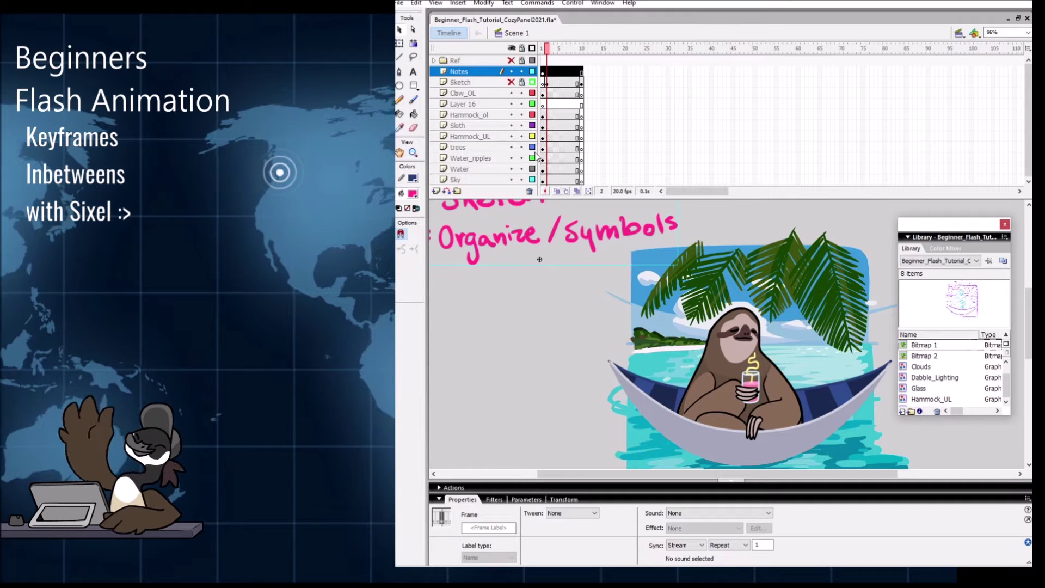
pyautogui.click(506, 103)
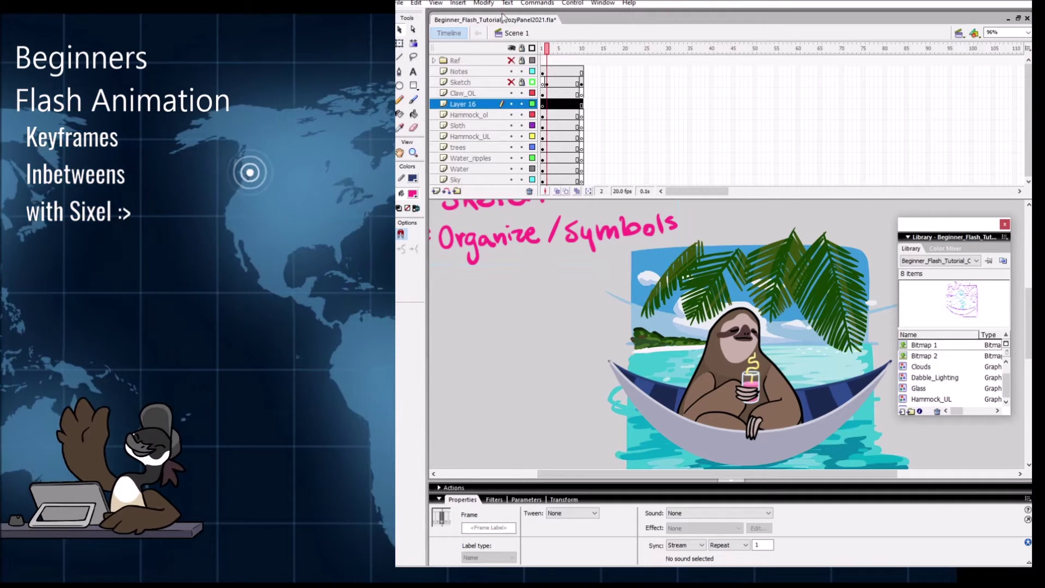
pyautogui.click(529, 191)
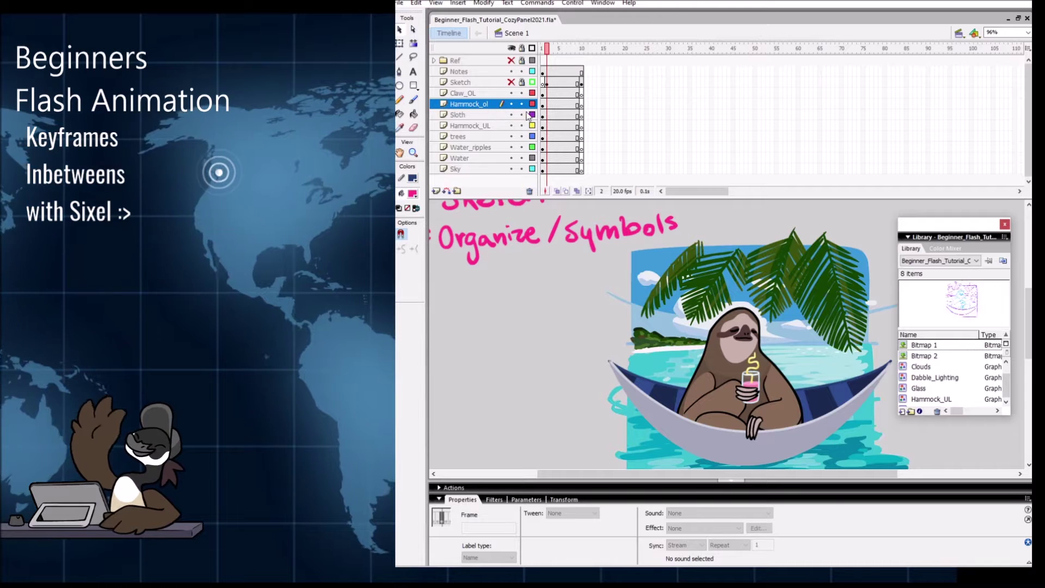
# Step: Convert all artwork on the Sloth layer into a graphic symbol named Sloth_Com
pyautogui.click(465, 115)
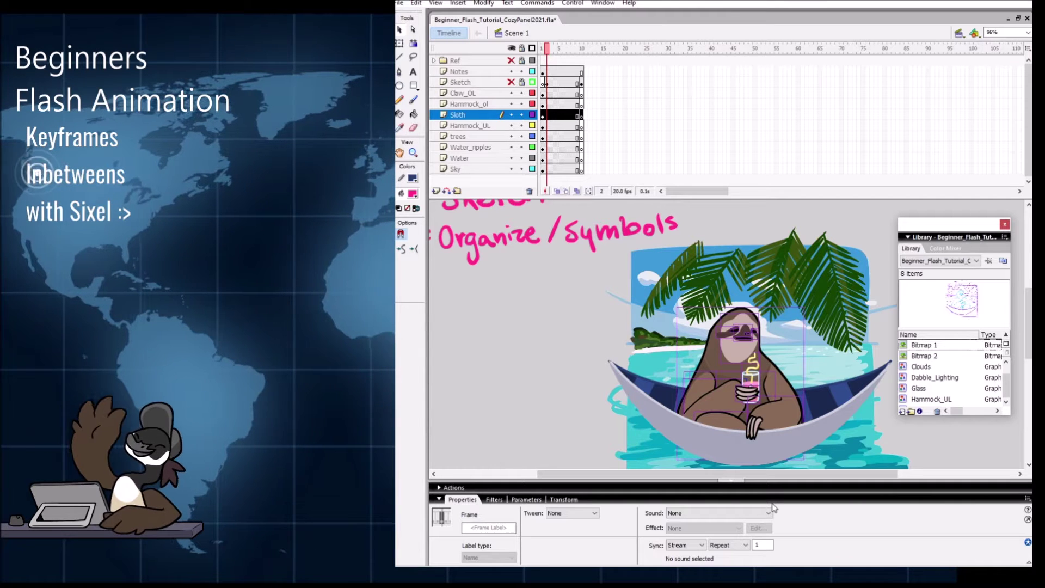
pyautogui.press('F8')
pyautogui.write('Sloth')
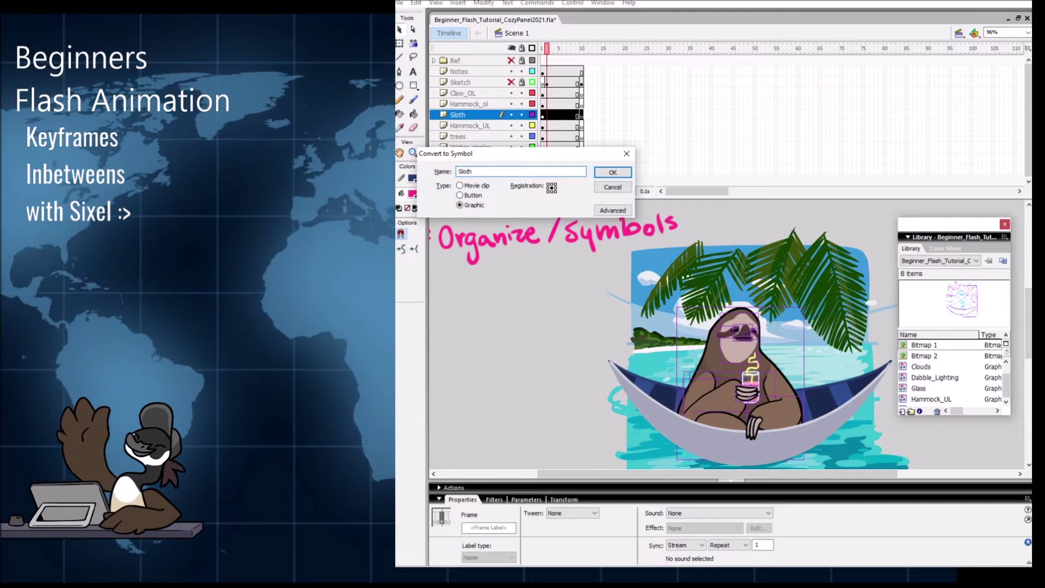
pyautogui.write('_Com')
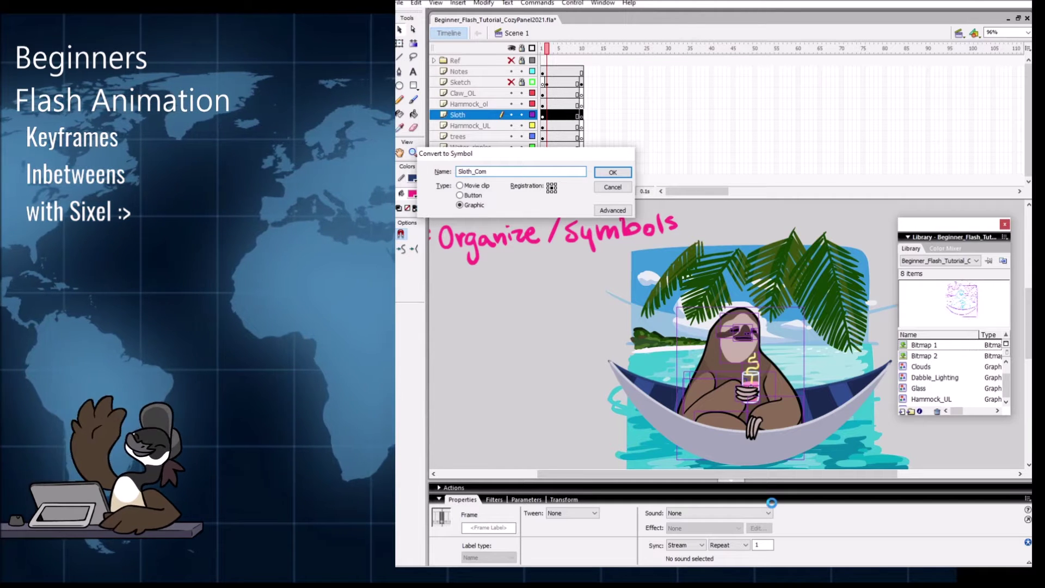
pyautogui.press('Return')
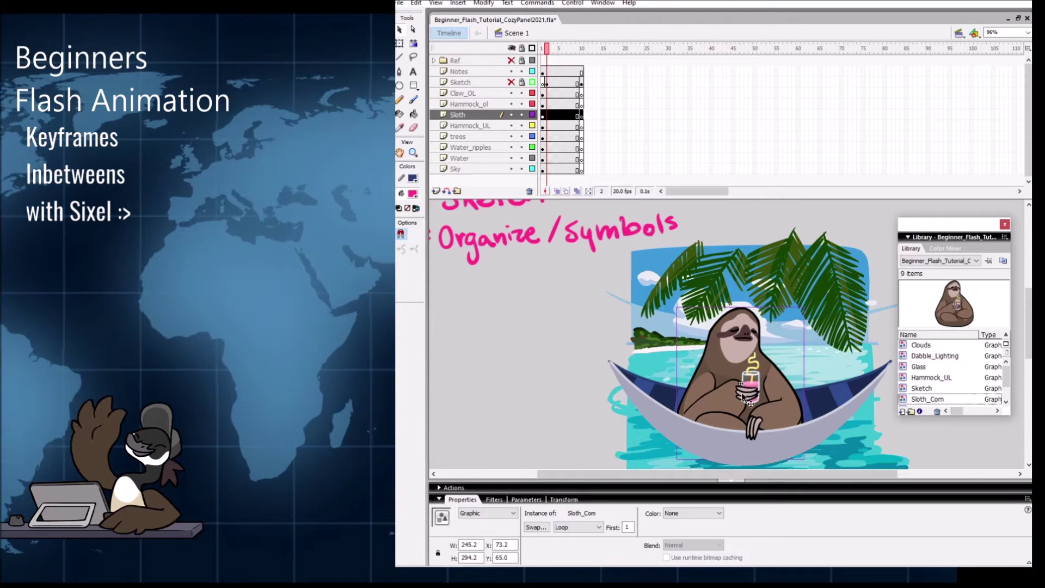
# Step: Try moving the whole sloth symbol up out of the hammock, and undo the move
pyautogui.moveTo(747, 340); pyautogui.dragTo(731, 287)
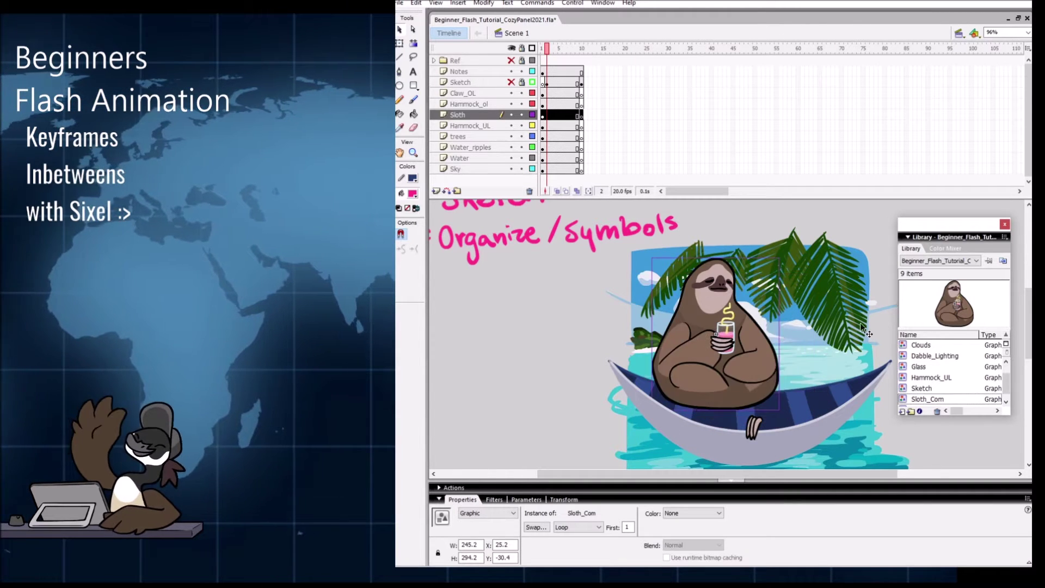
pyautogui.hotkey('ctrl', 'z')
pyautogui.hotkey('ctrl', 'z')
pyautogui.hotkey('ctrl', 'z')
pyautogui.hotkey('ctrl', 'z')
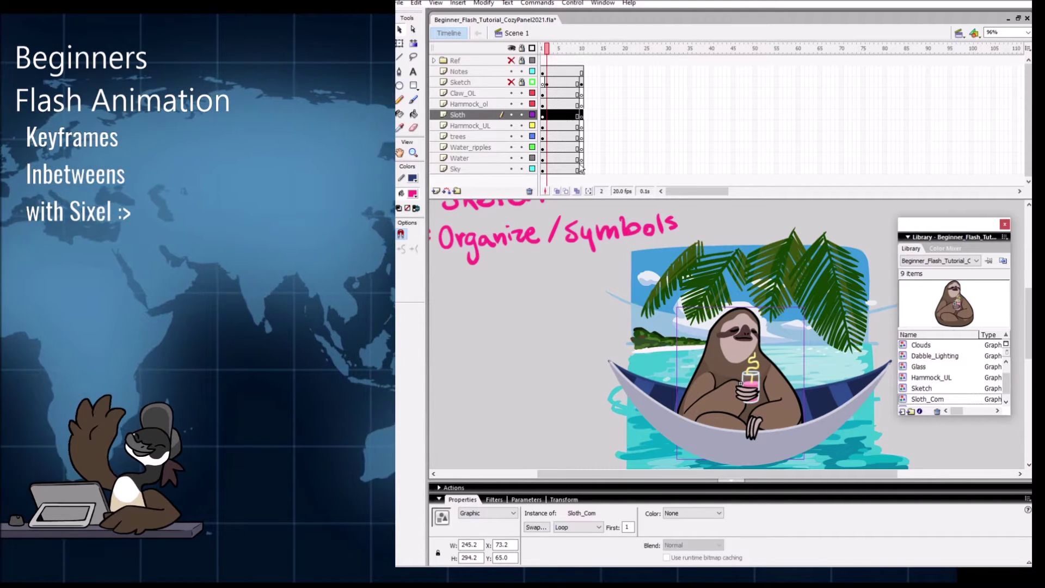
# Step: Try squashing the sloth symbol vertically with Free Transform, and undo the scaling
pyautogui.press('q')
pyautogui.moveTo(741, 307); pyautogui.dragTo(741, 341)
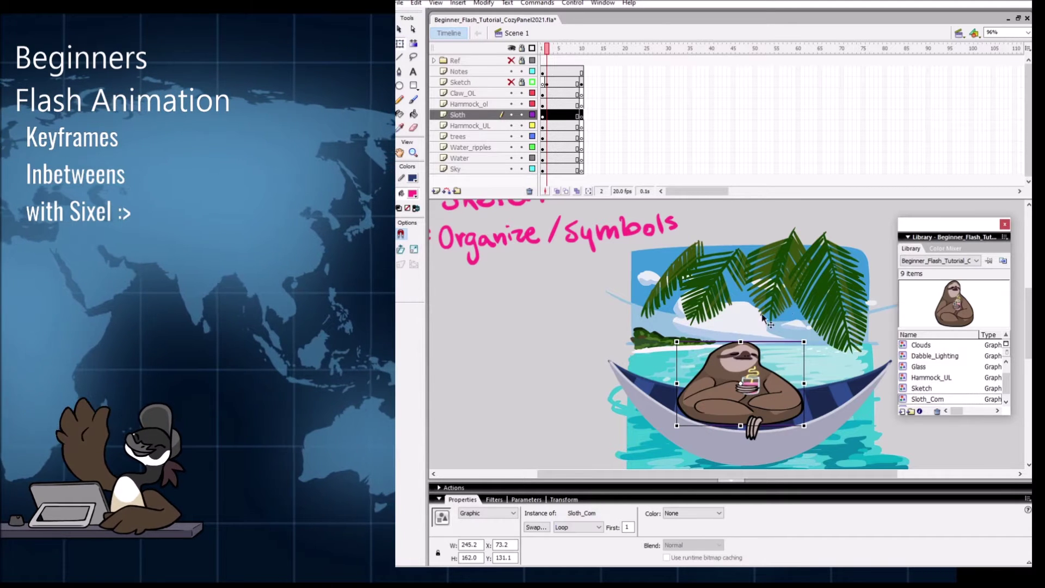
pyautogui.hotkey('ctrl', 'z')
pyautogui.hotkey('ctrl', 'y')
pyautogui.hotkey('ctrl', 'z')
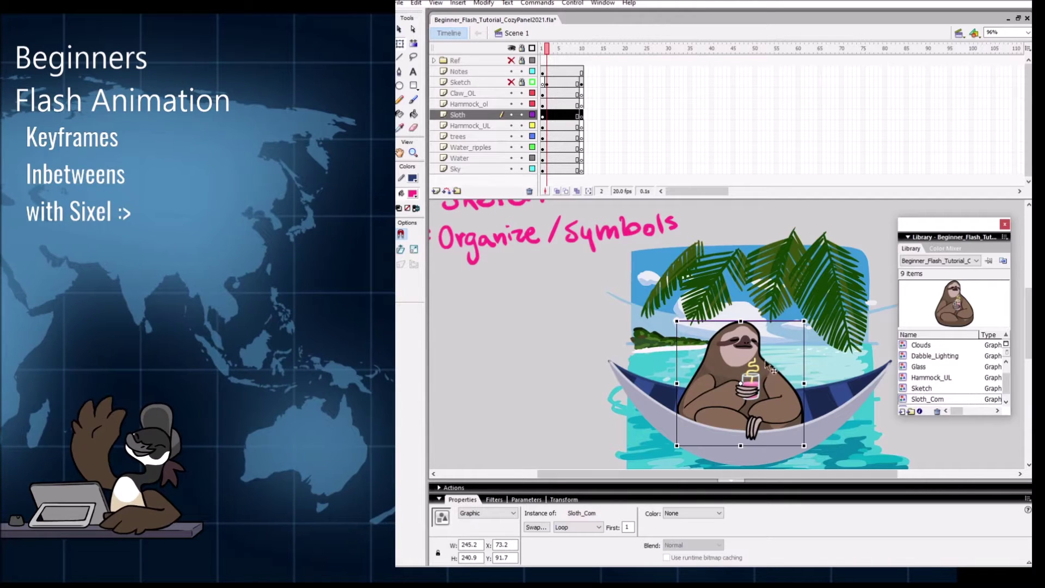
pyautogui.hotkey('ctrl', 'z')
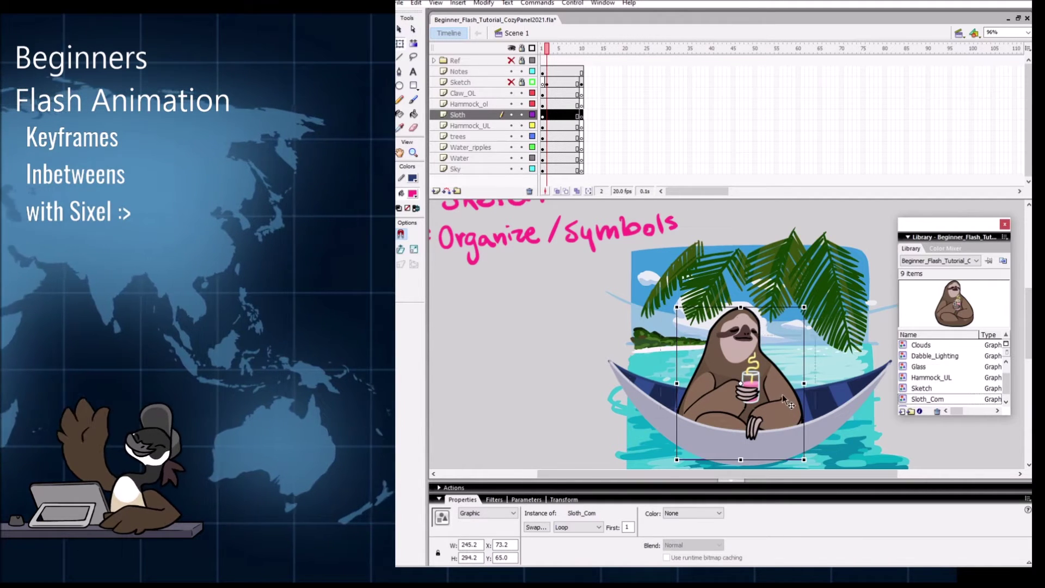
# Step: Open the Sloth_Com symbol for editing and select all the artwork on its single layer
pyautogui.doubleClick(782, 394)
pyautogui.click(789, 307)
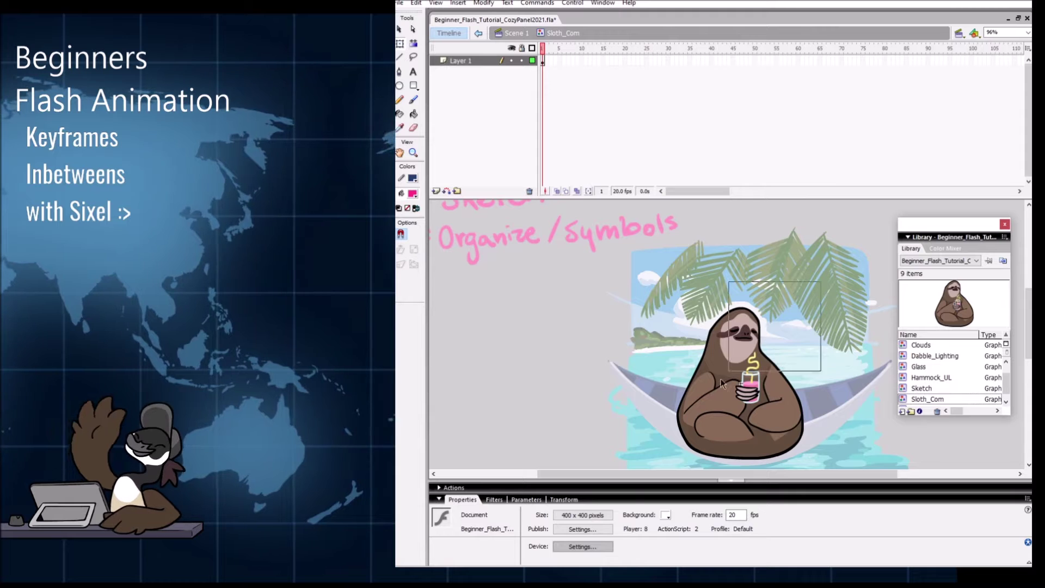
pyautogui.hotkey('ctrl', 'a')
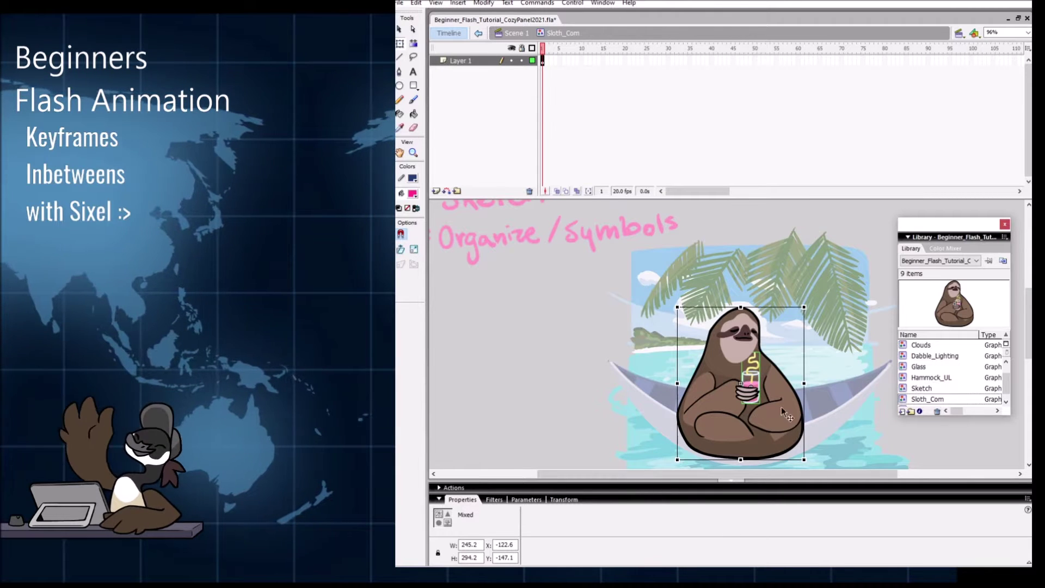
pyautogui.click(543, 60)
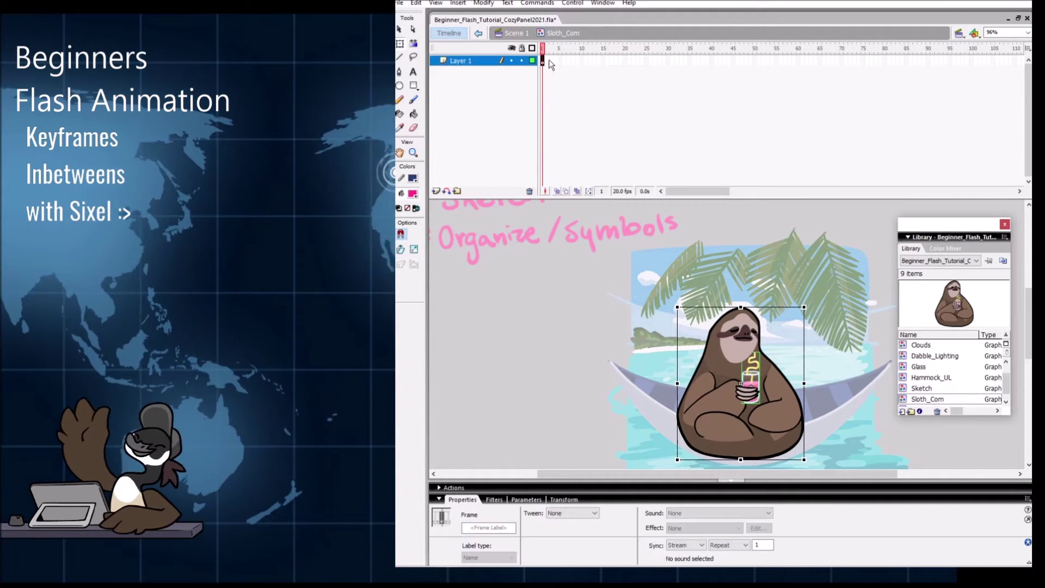
# Step: Inspect the nose and eye patch drawing objects inside Sloth_Com, returning to the symbol after each
pyautogui.doubleClick(746, 333)
pyautogui.click(743, 333)
pyautogui.click(798, 312)
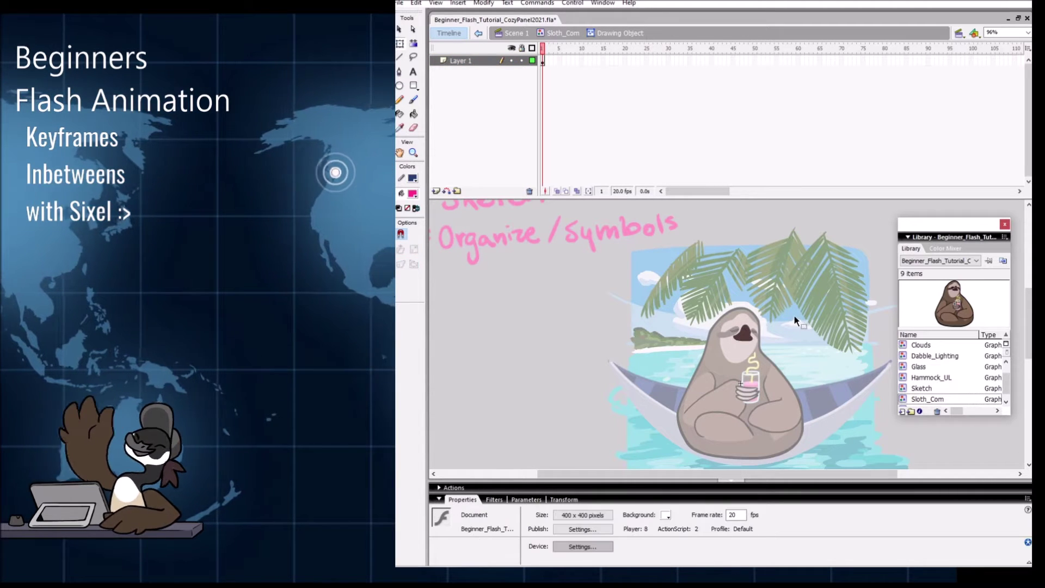
pyautogui.click(788, 325)
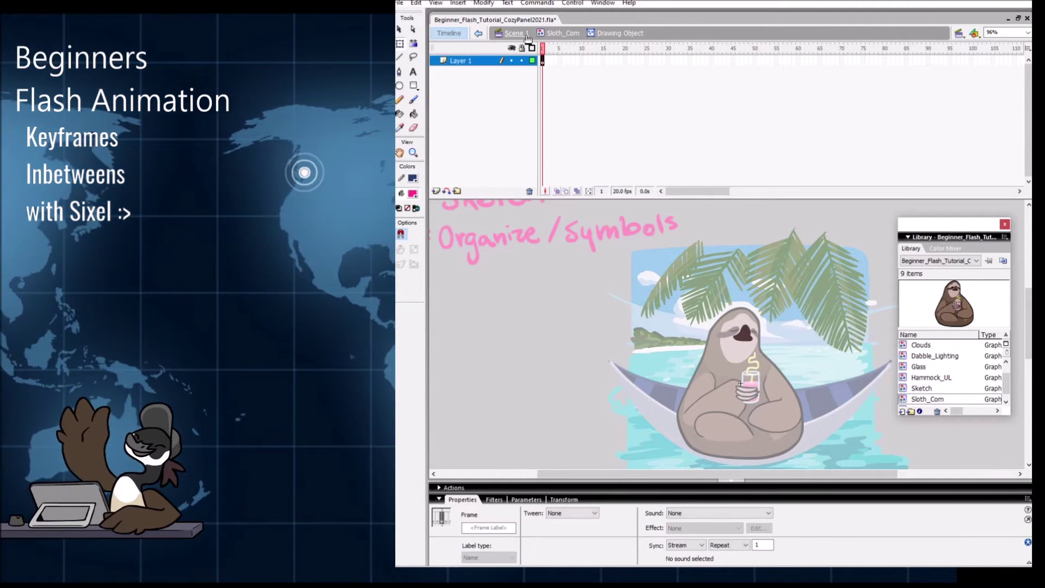
pyautogui.click(562, 33)
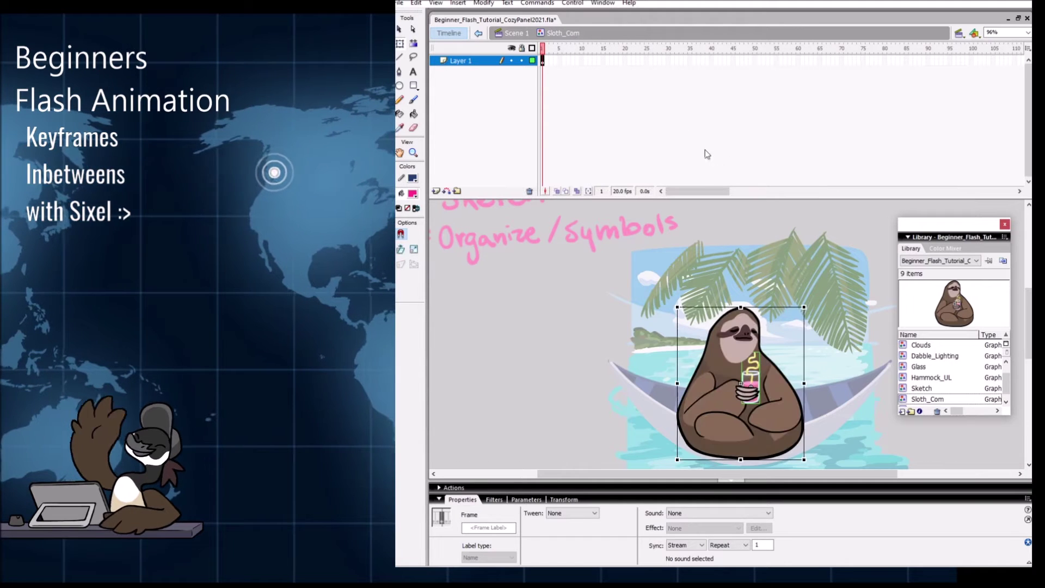
pyautogui.doubleClick(730, 333)
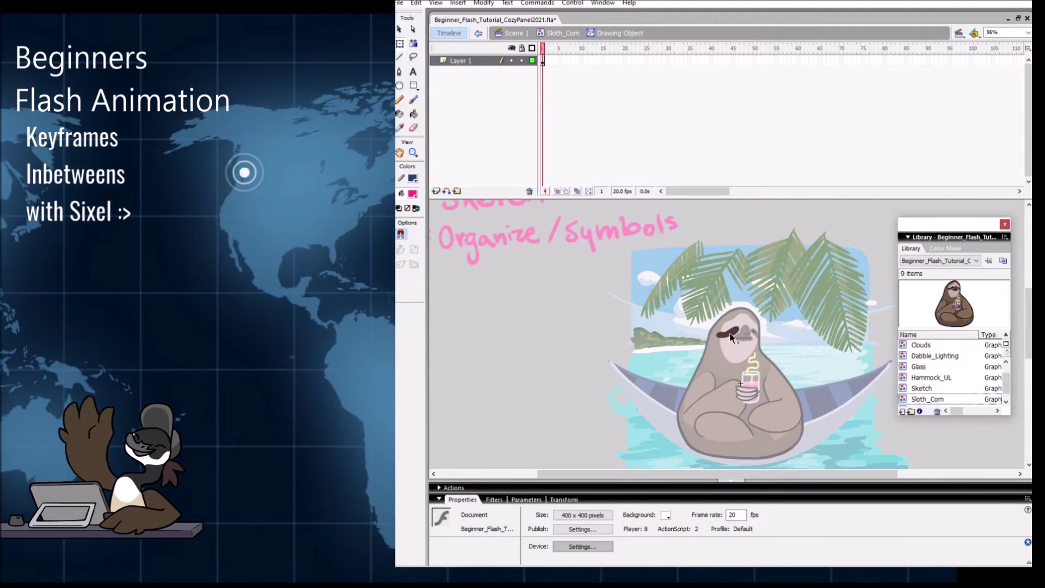
pyautogui.doubleClick(779, 302)
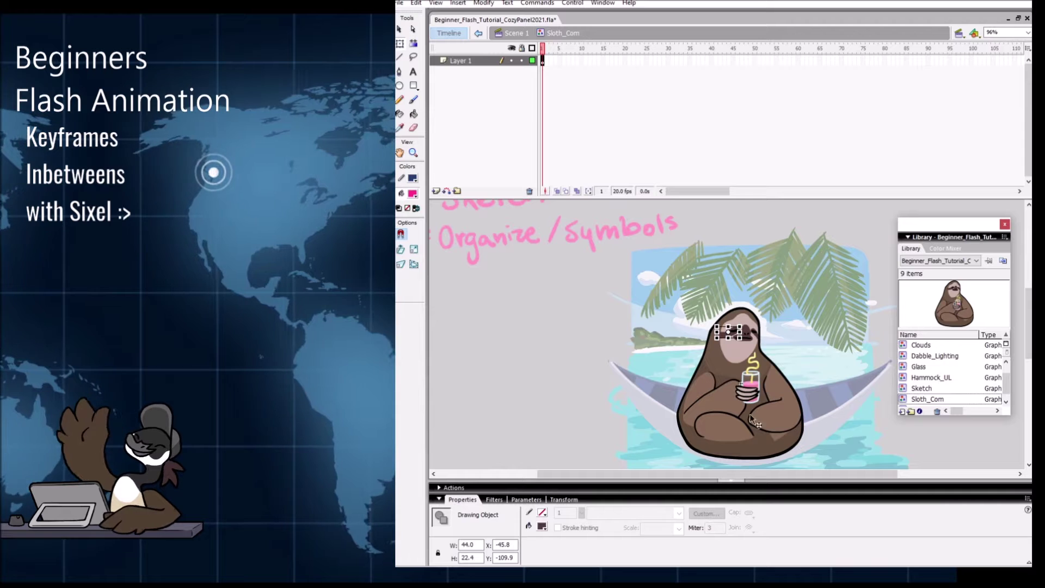
# Step: Return to Scene 1, open the claw group on the Claw_OL layer to inspect it, and exit the group
pyautogui.moveTo(837, 410); pyautogui.dragTo(782, 407)
pyautogui.click(703, 429)
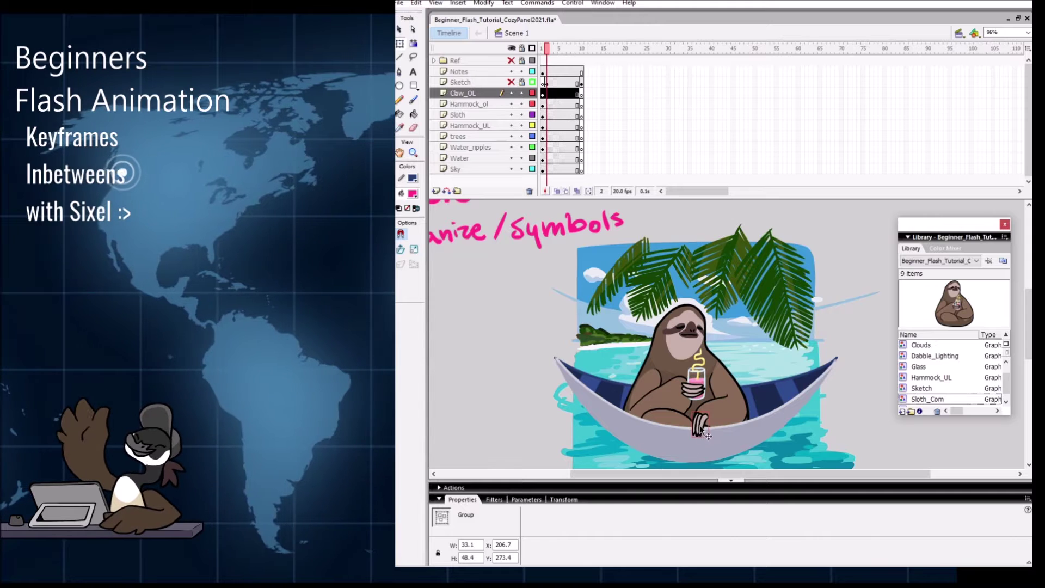
pyautogui.doubleClick(703, 433)
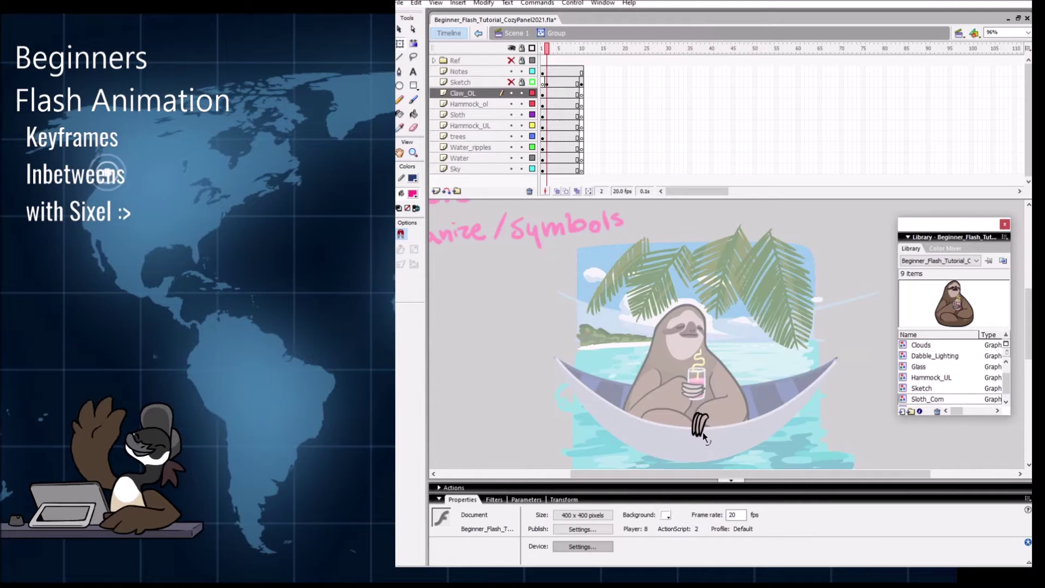
pyautogui.doubleClick(758, 394)
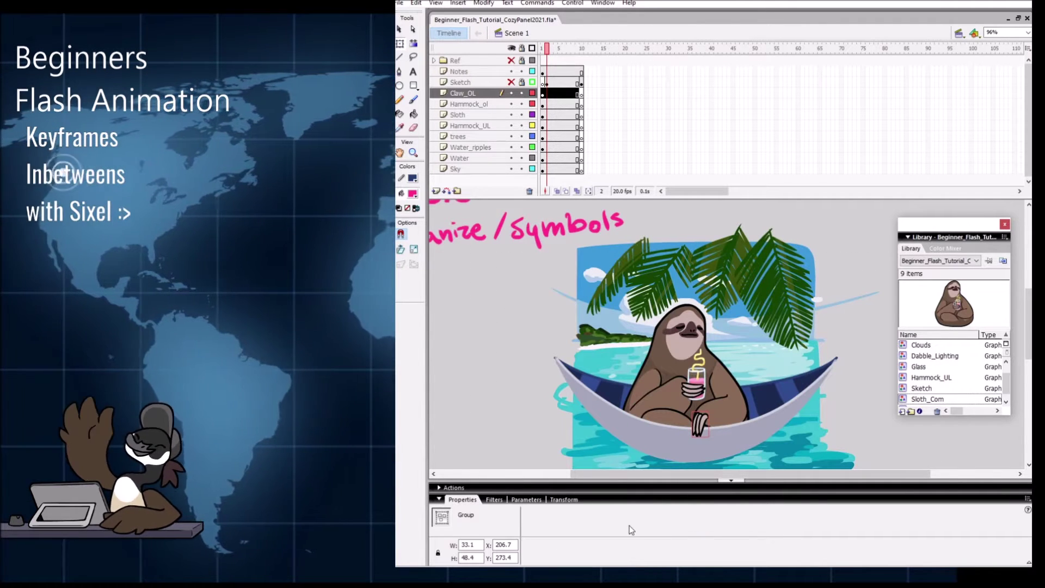
# Step: Convert the claw group on the Claw_OL layer into a graphic symbol named Claw_OL
pyautogui.press('F8')
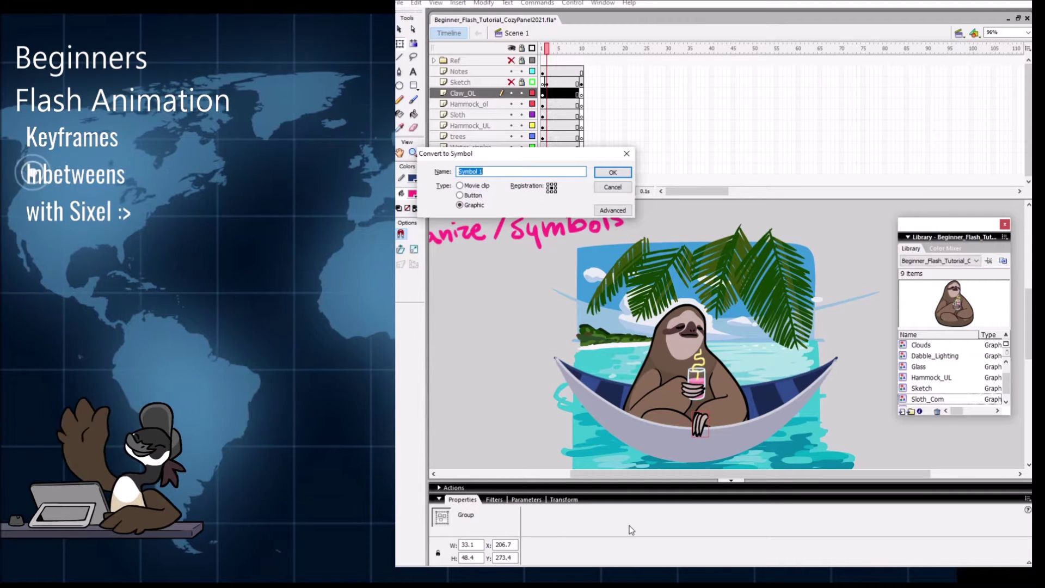
pyautogui.write('Claw_OL')
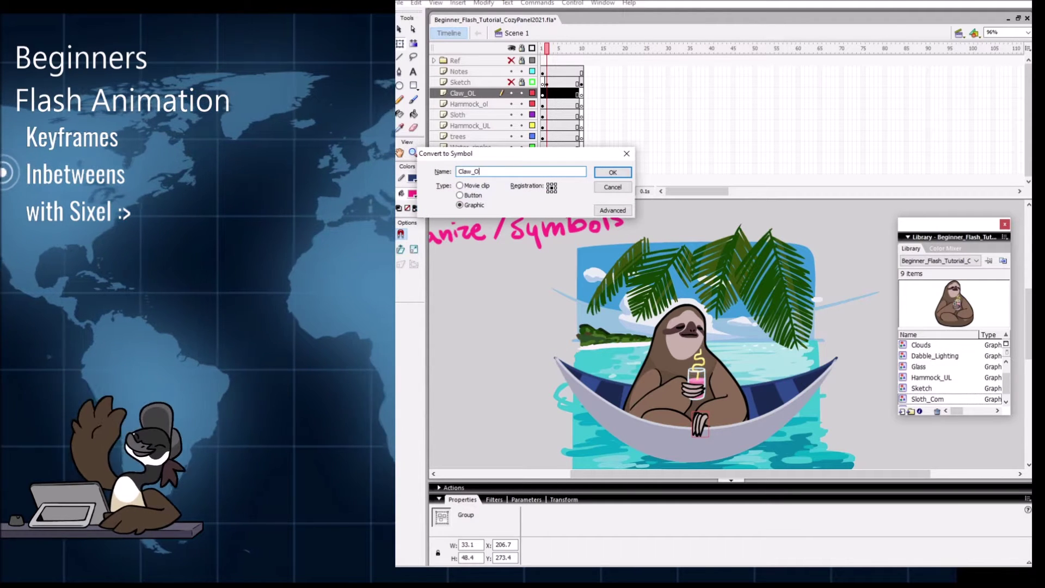
pyautogui.click(621, 175)
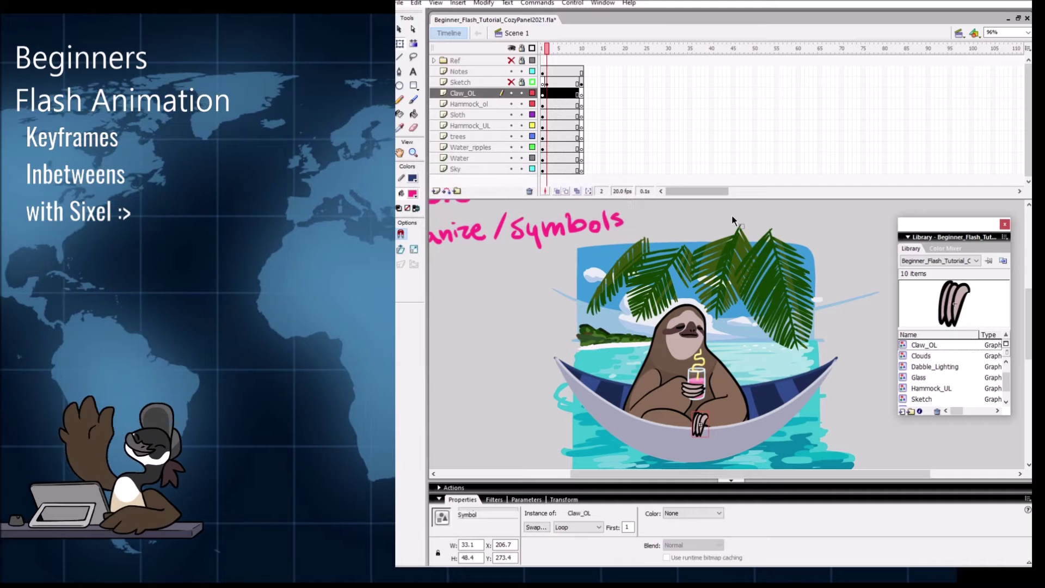
# Step: Select the grey hammock front and its rim group on the Hammock_ol layer and convert them into a graphic symbol named Hammock_OL
pyautogui.click(621, 417)
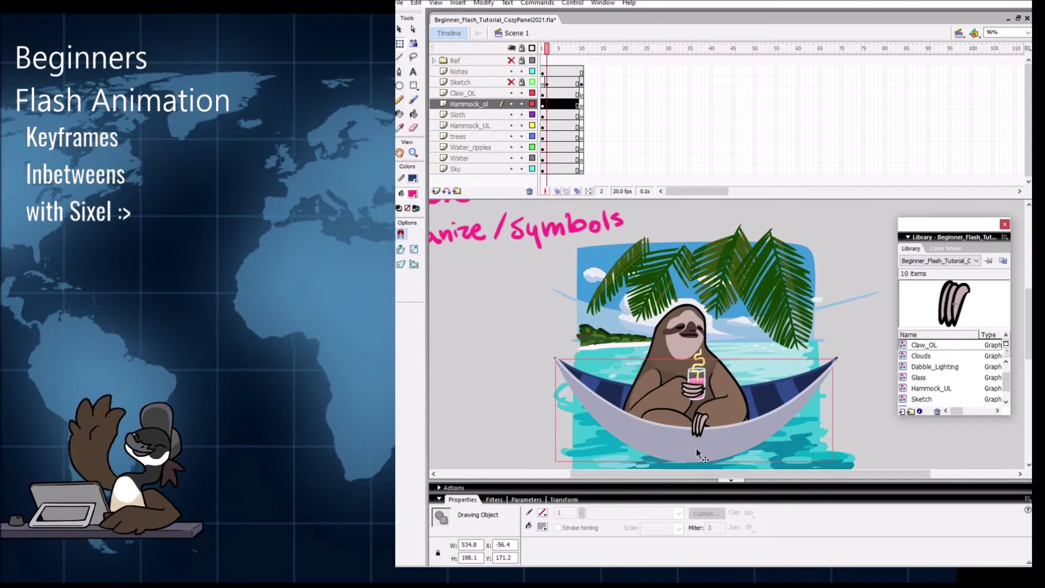
pyautogui.doubleClick(796, 412)
pyautogui.click(776, 412)
pyautogui.click(775, 423)
pyautogui.doubleClick(831, 411)
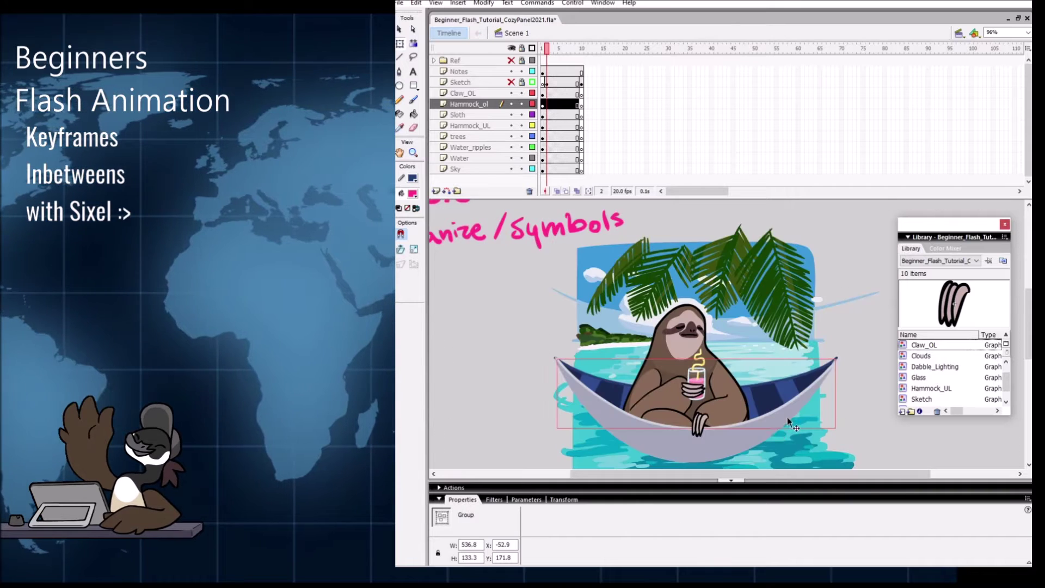
pyautogui.click(758, 443)
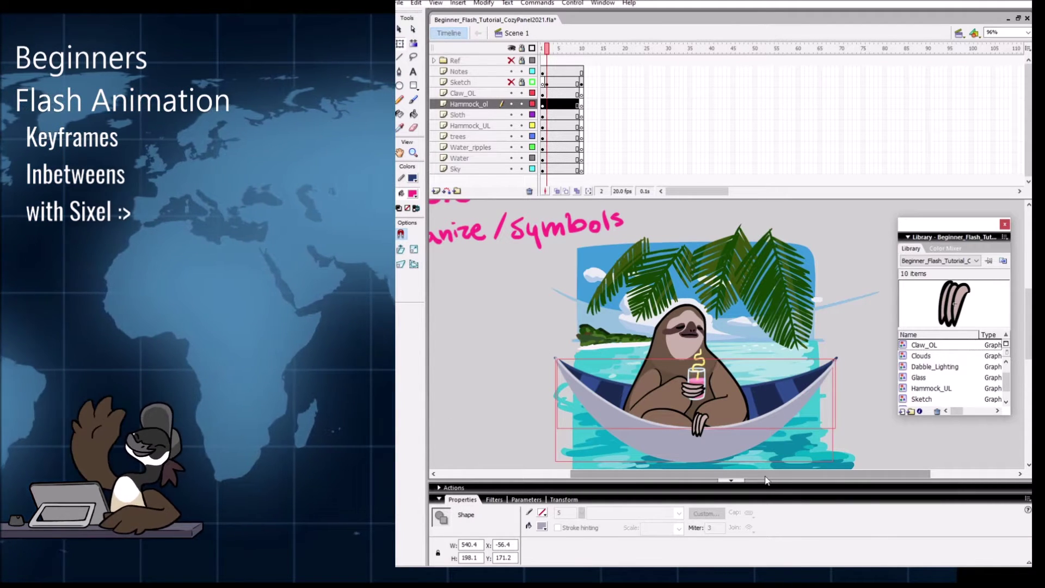
pyautogui.press('F8')
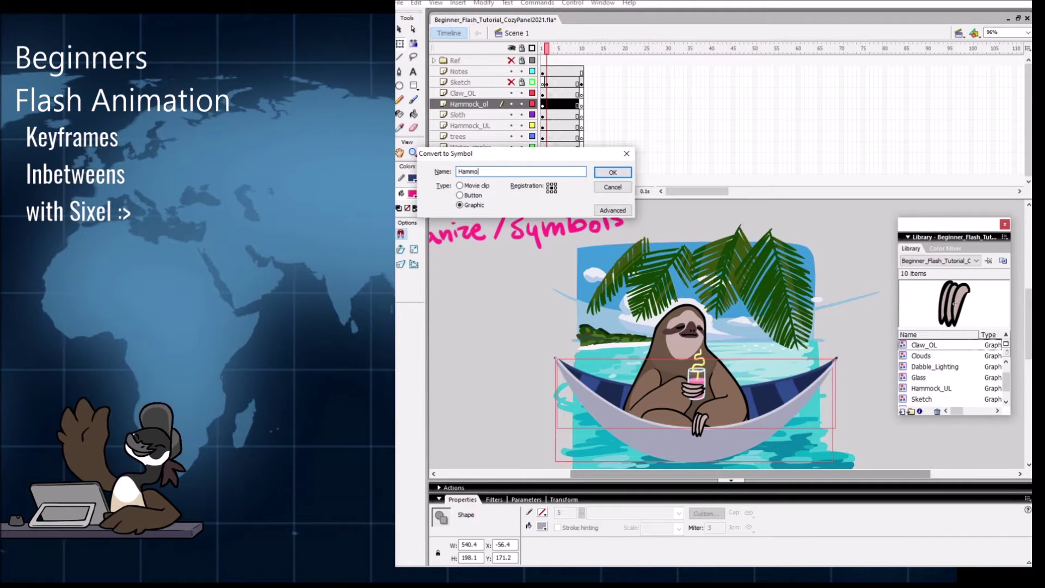
pyautogui.click(602, 173)
pyautogui.click(856, 379)
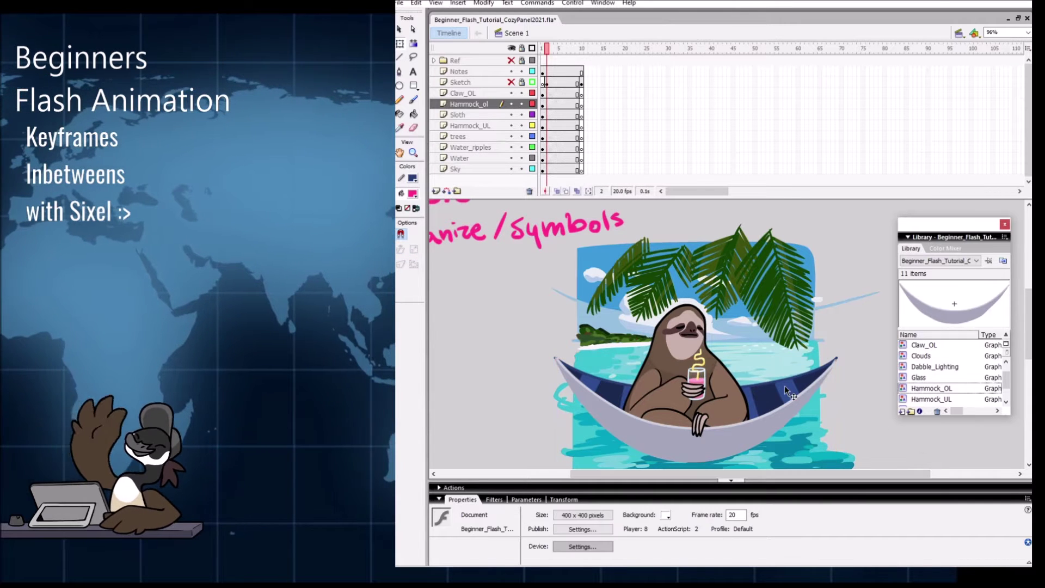
# Step: Open the Hammock_UL symbol for editing and inspect the individual stripe drawing objects on its stripes layer
pyautogui.click(808, 389)
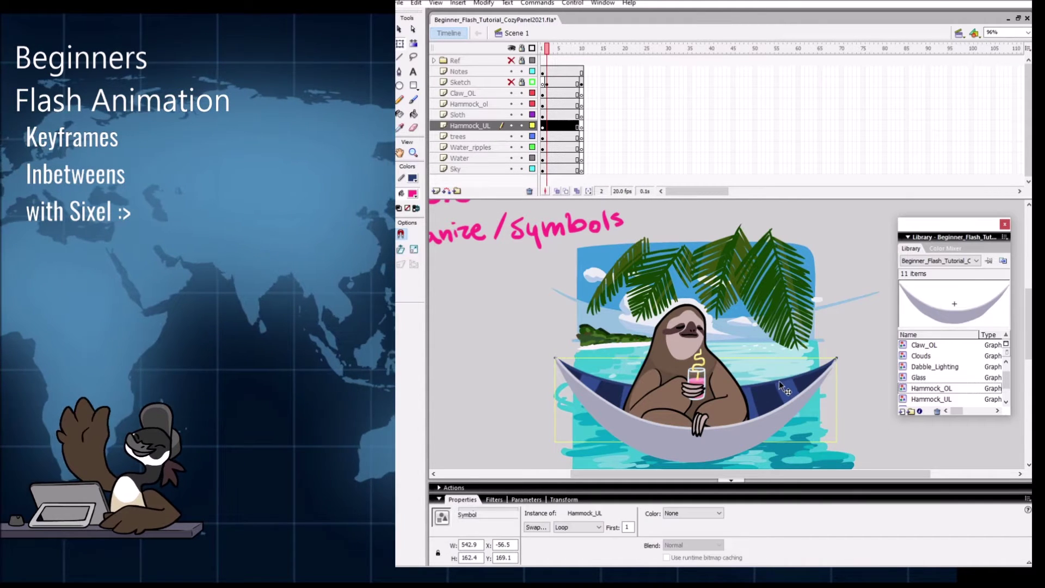
pyautogui.press('Escape')
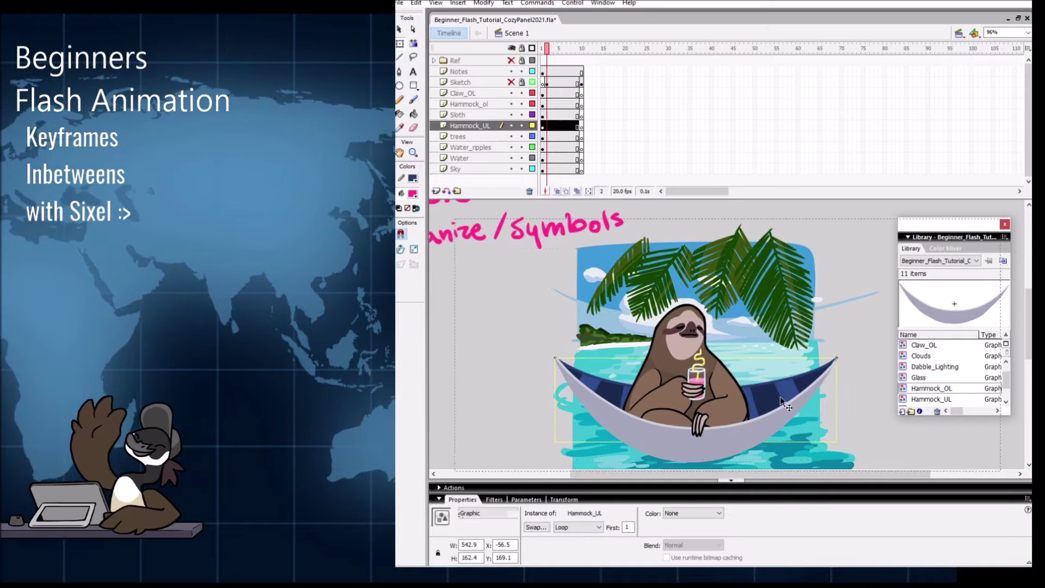
pyautogui.doubleClick(779, 383)
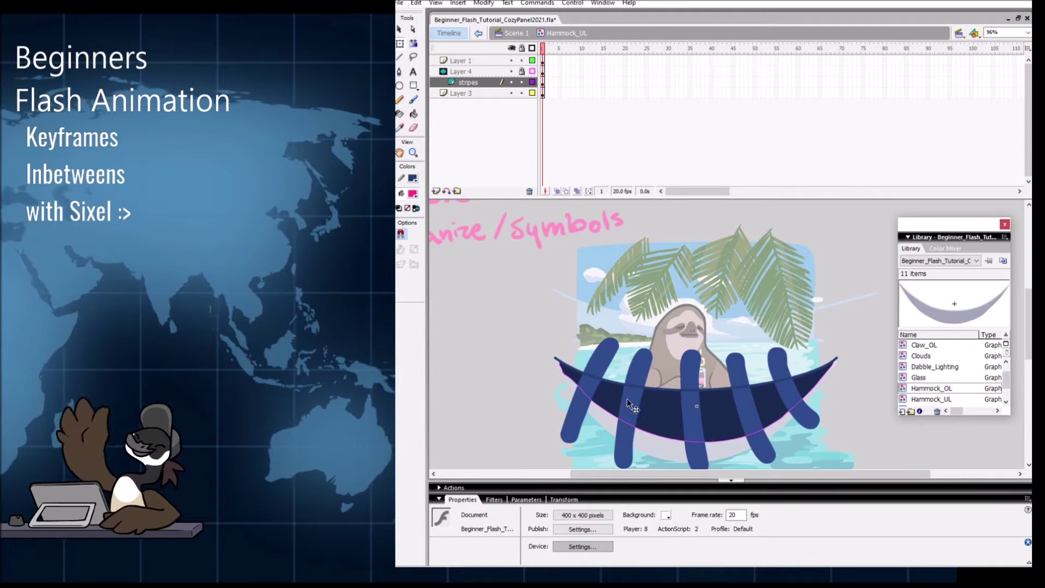
pyautogui.click(586, 398)
pyautogui.click(805, 414)
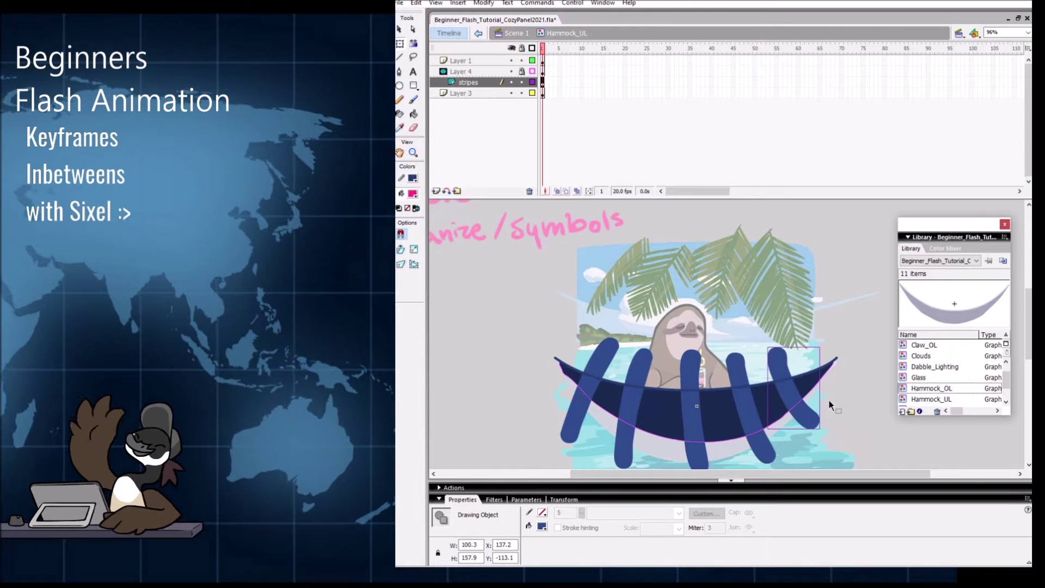
# Step: Lock the stripes layer inside Hammock_UL to preview the masked stripes, and return to Scene 1
pyautogui.click(522, 82)
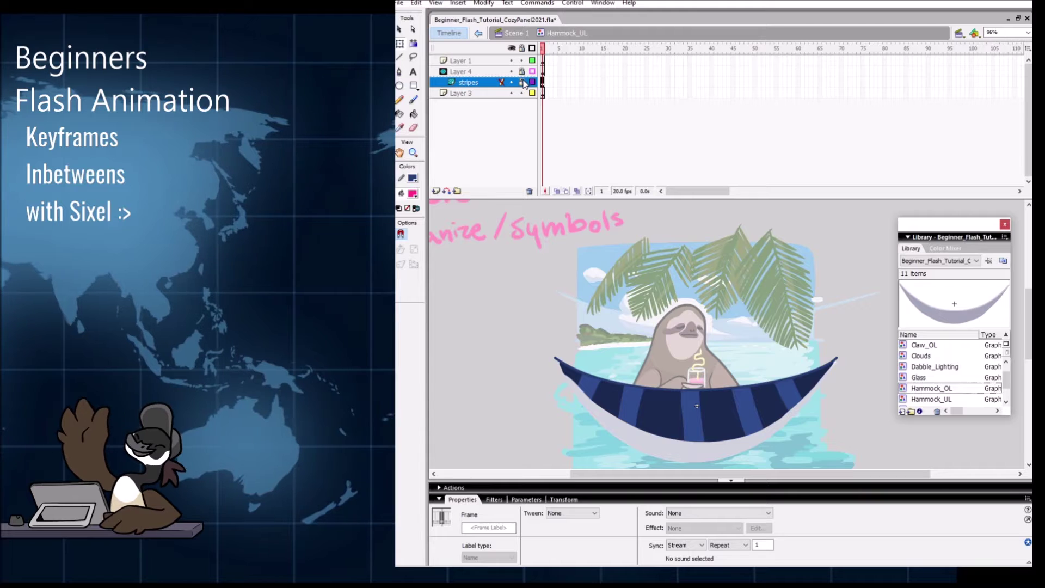
pyautogui.click(522, 82)
pyautogui.click(522, 82)
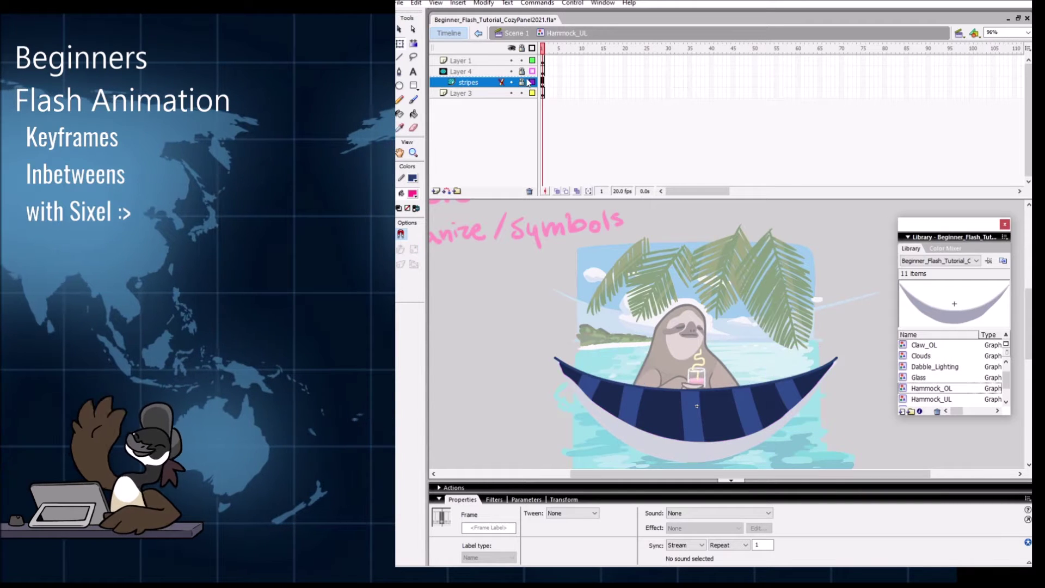
pyautogui.doubleClick(860, 370)
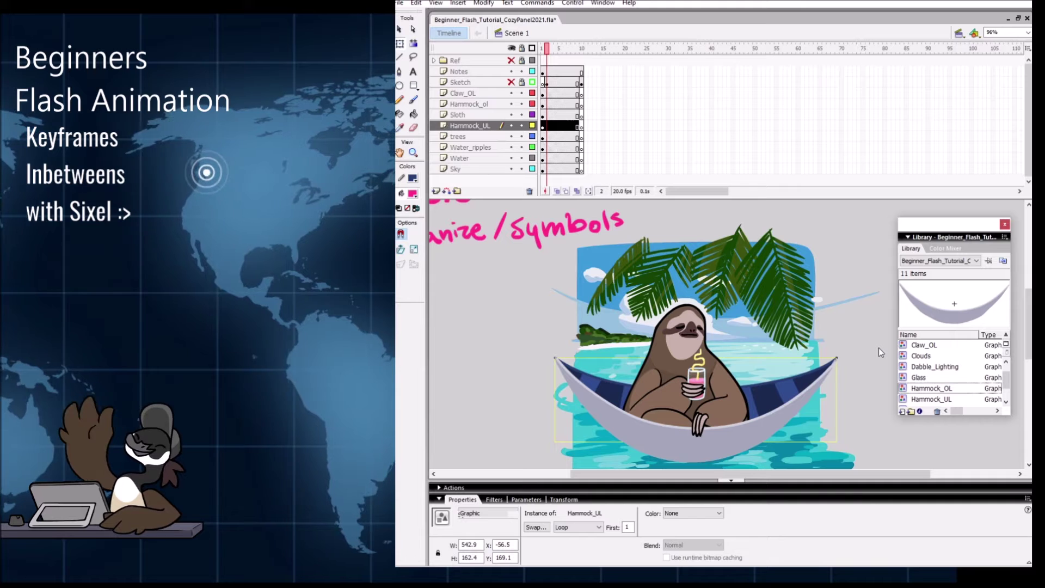
# Step: Check the contents of the leftmost palm frond group on the trees layer and convert it into a graphic symbol named Palm1
pyautogui.click(621, 262)
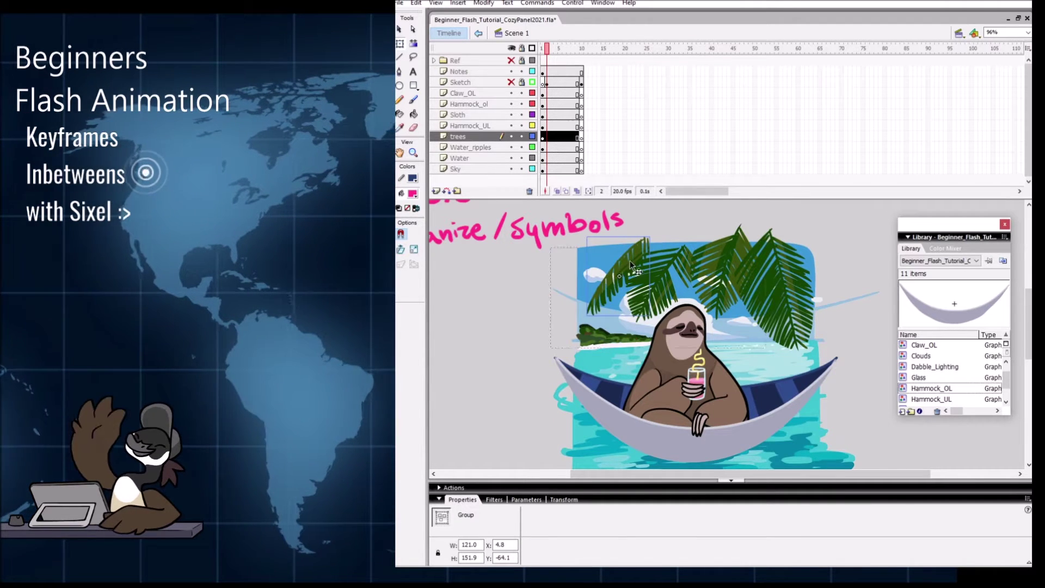
pyautogui.doubleClick(626, 262)
pyautogui.doubleClick(667, 226)
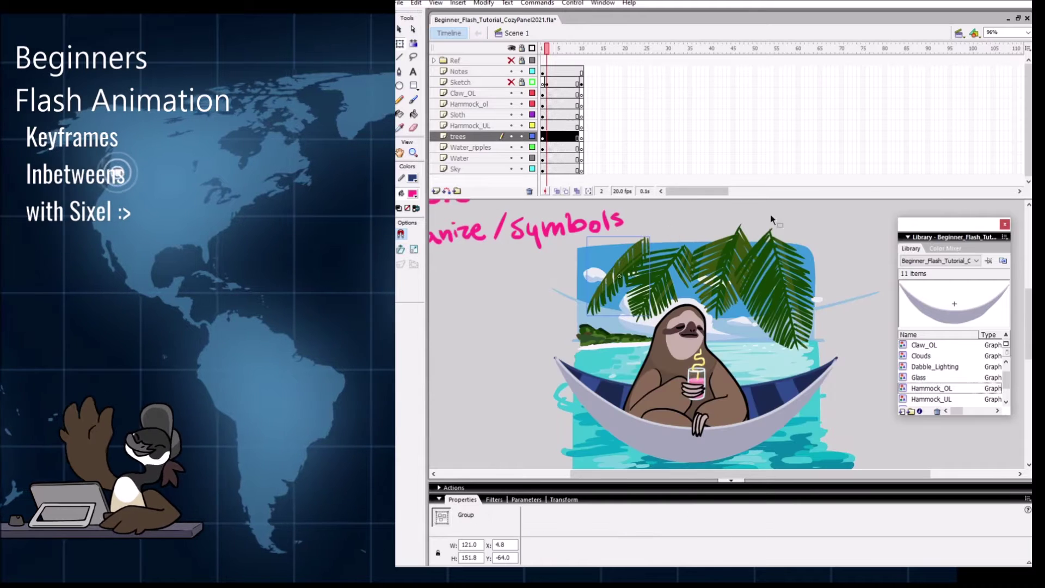
pyautogui.press('F8')
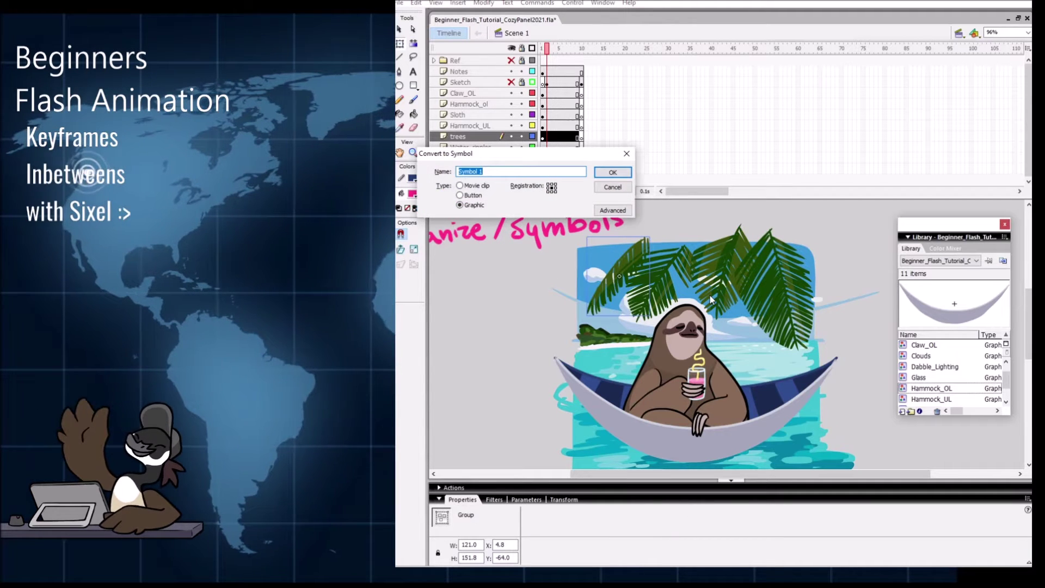
pyautogui.write('Palm1')
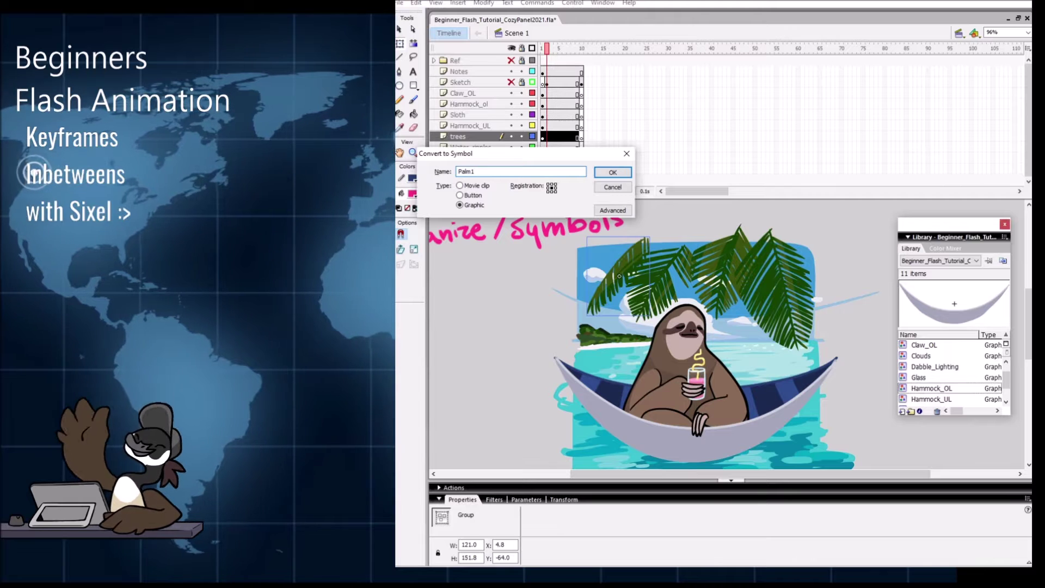
pyautogui.press('Return')
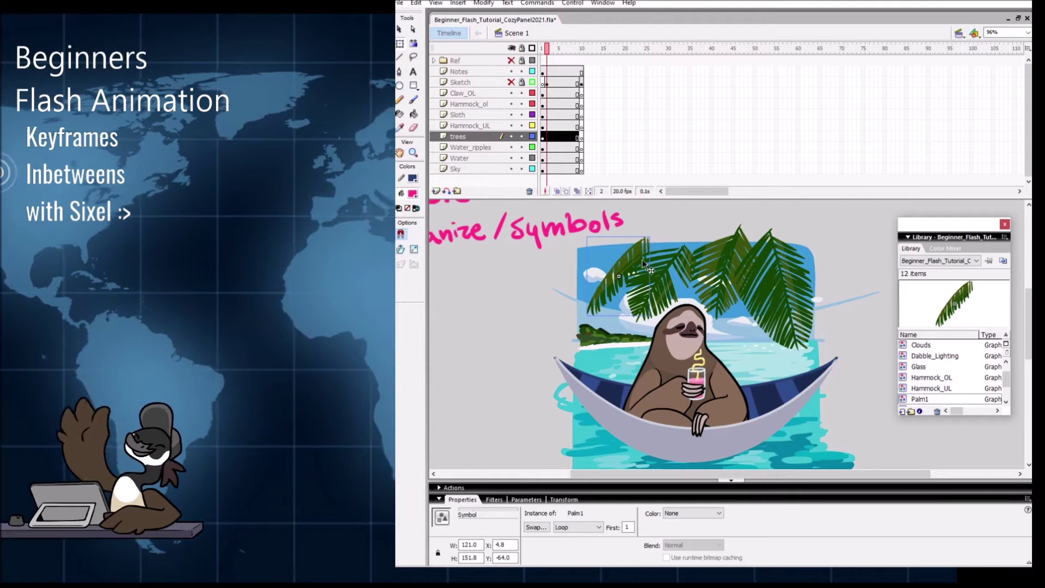
pyautogui.click(622, 276)
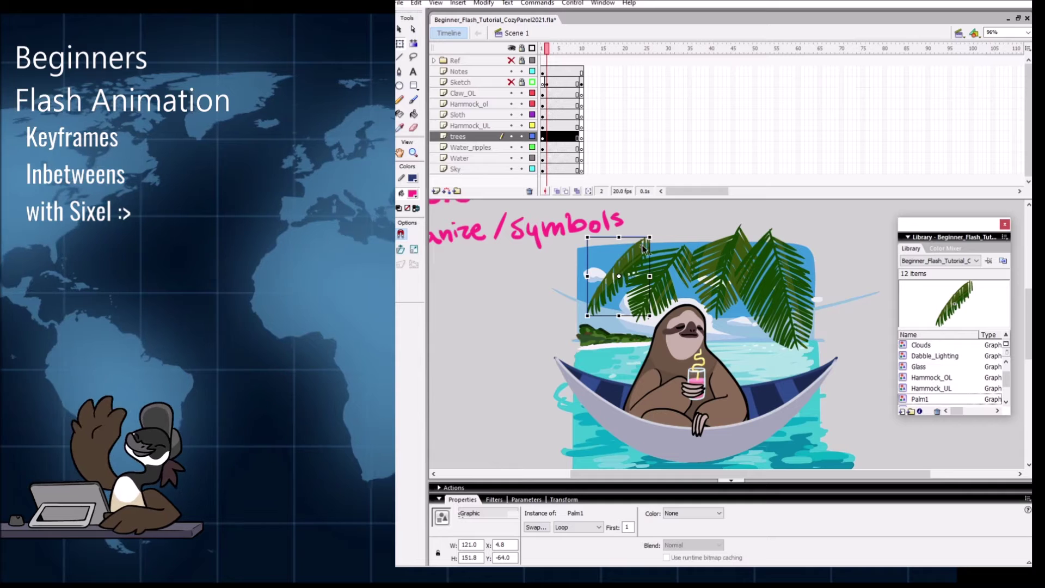
pyautogui.click(685, 226)
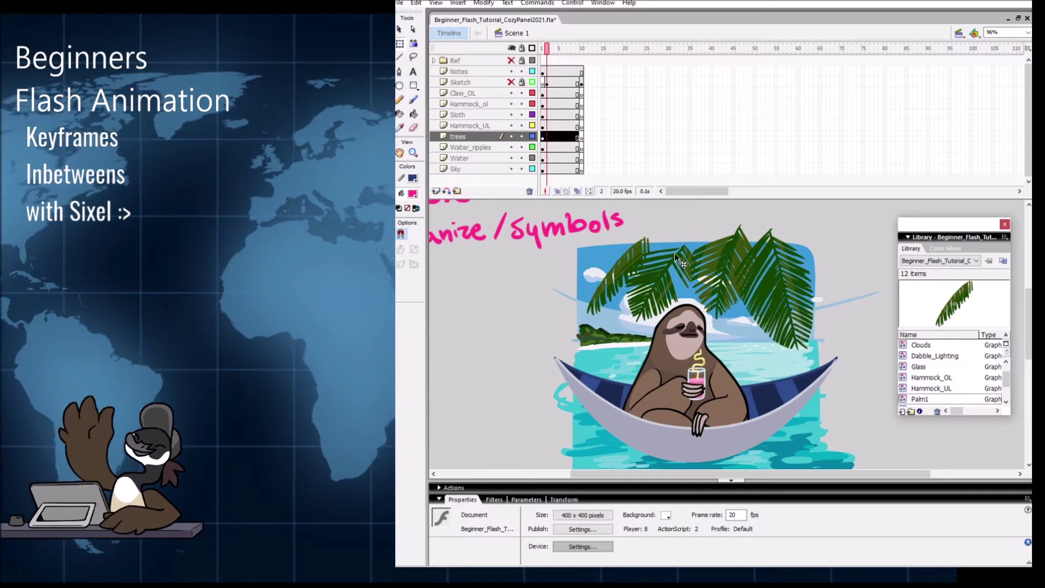
# Step: Check the contents of the second palm frond group from the left and convert it into a graphic symbol named Palm2
pyautogui.click(677, 259)
pyautogui.doubleClick(693, 252)
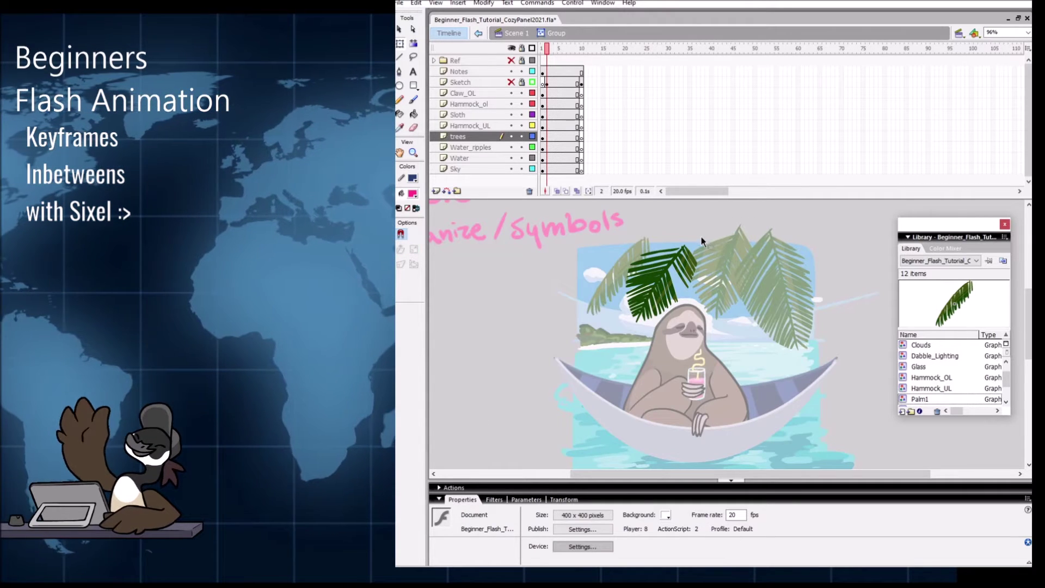
pyautogui.doubleClick(706, 236)
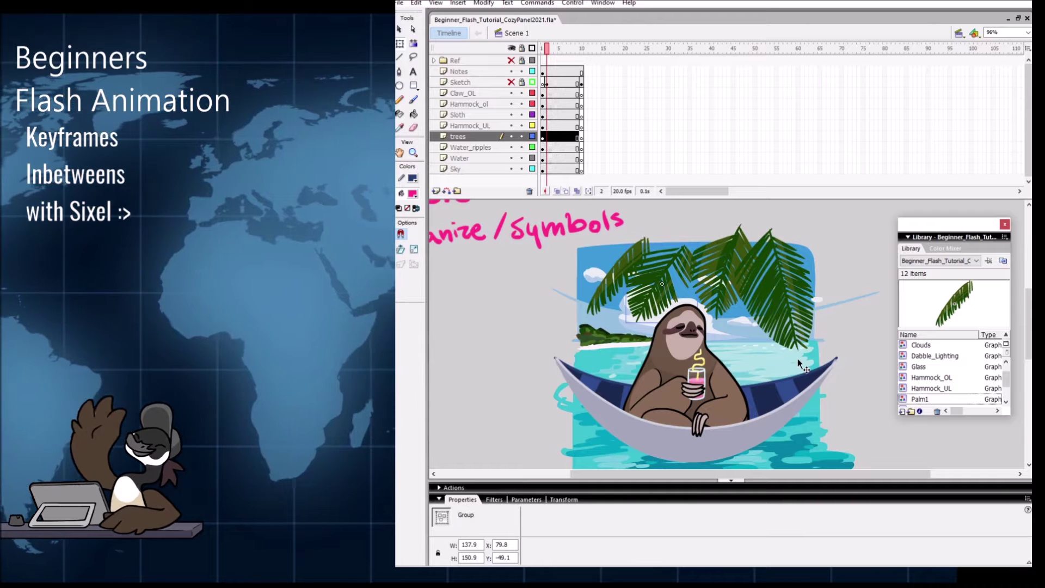
pyautogui.press('F8')
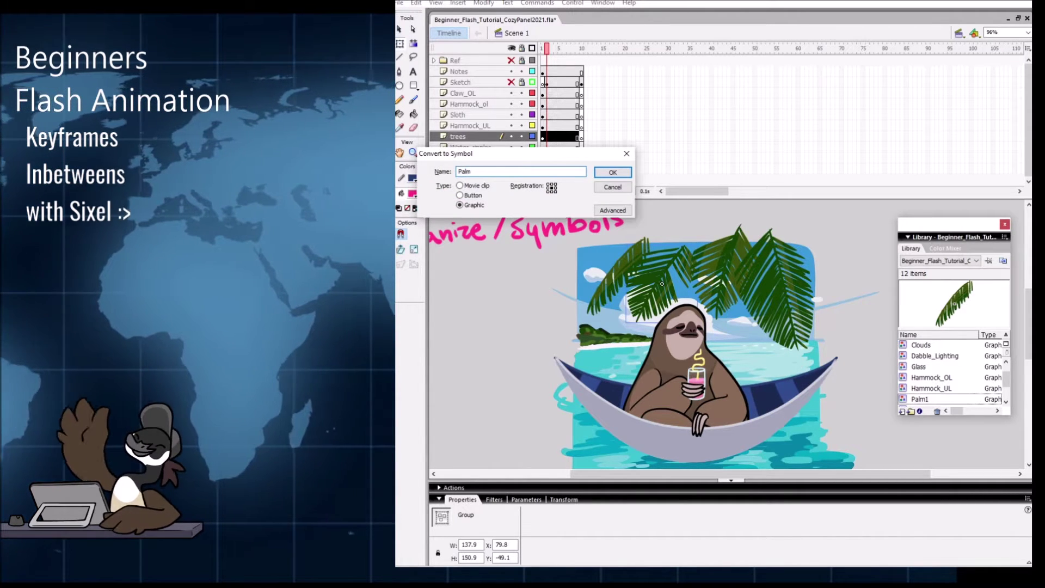
pyautogui.press('Return')
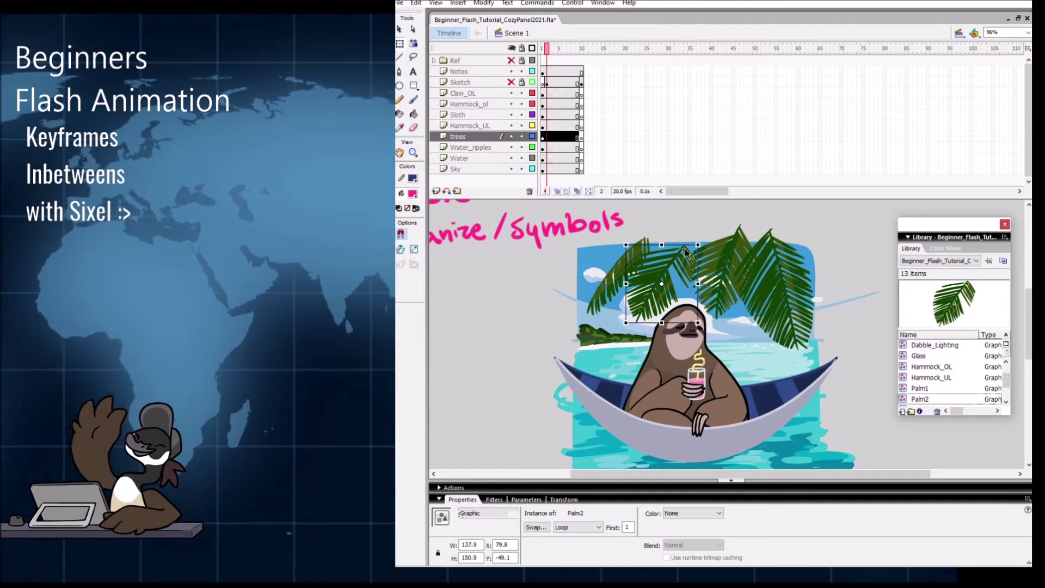
# Step: Check the contents of the third palm frond group from the left and convert it into a graphic symbol named Palm
pyautogui.click(763, 226)
pyautogui.click(748, 243)
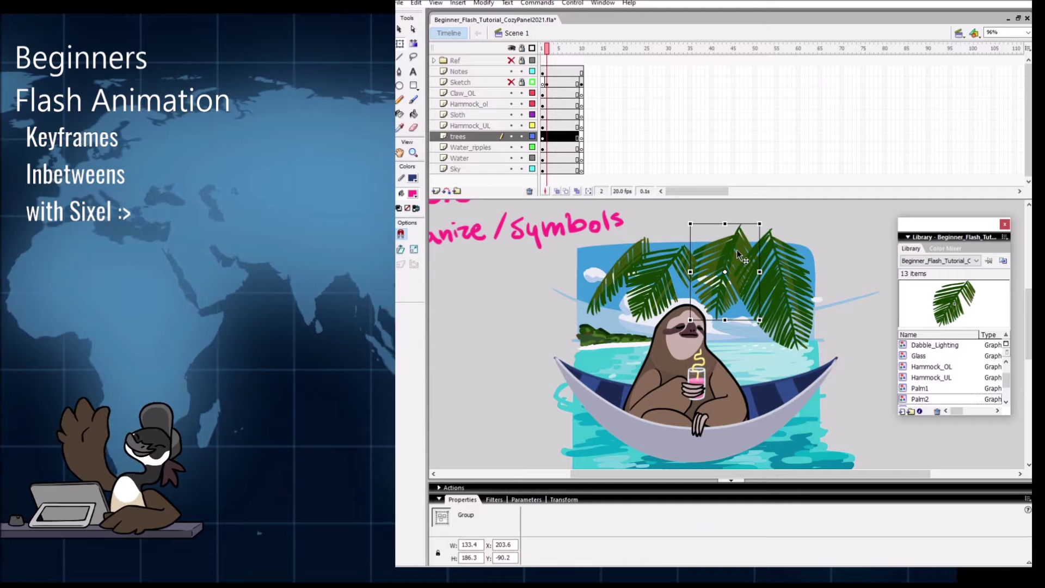
pyautogui.doubleClick(740, 250)
pyautogui.doubleClick(773, 222)
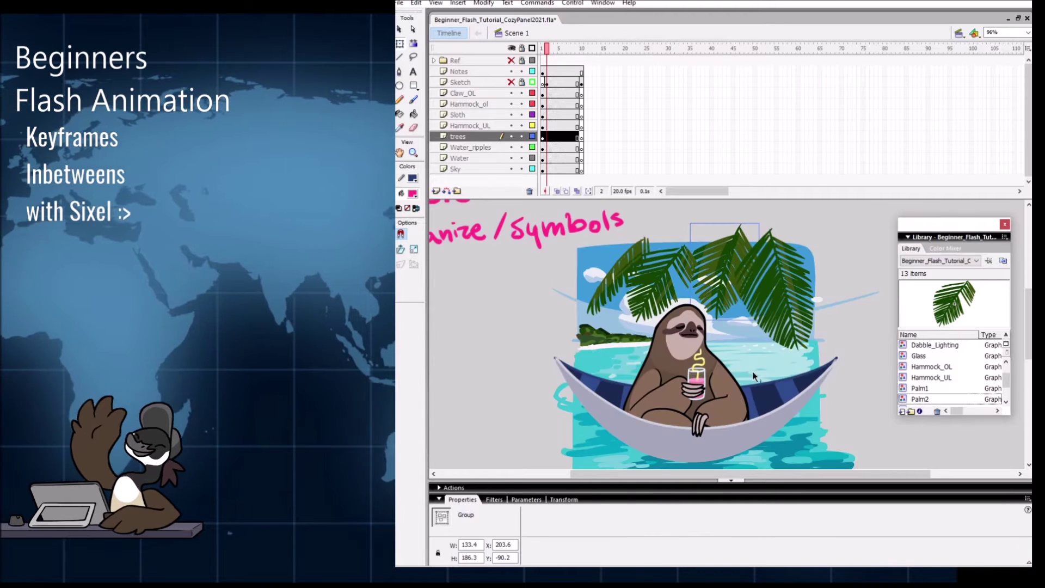
pyautogui.press('F8')
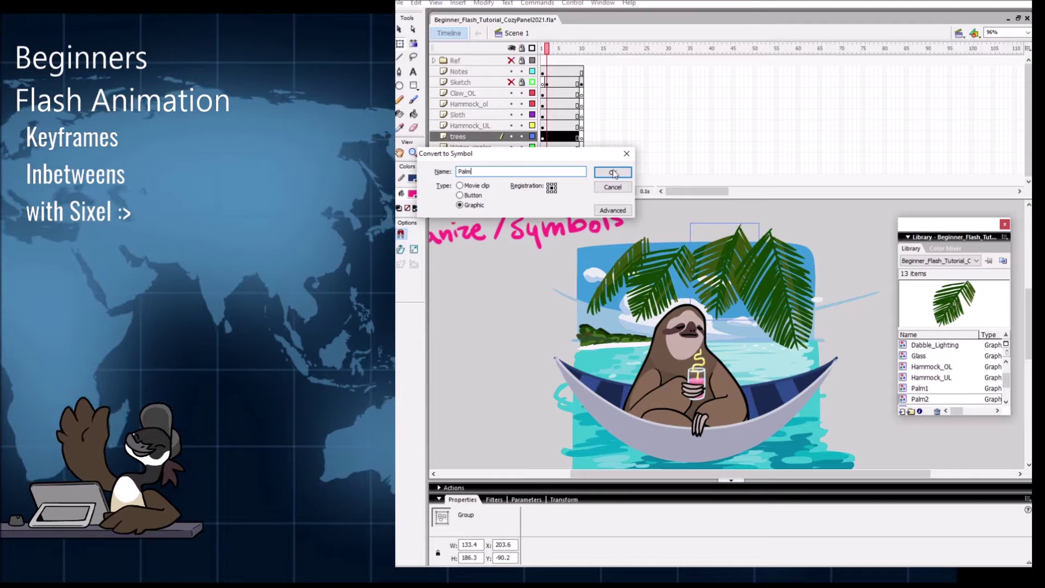
pyautogui.press('Return')
# Step: Check the contents of the rightmost palm frond group and convert it into a graphic symbol named Palm3
pyautogui.click(784, 273)
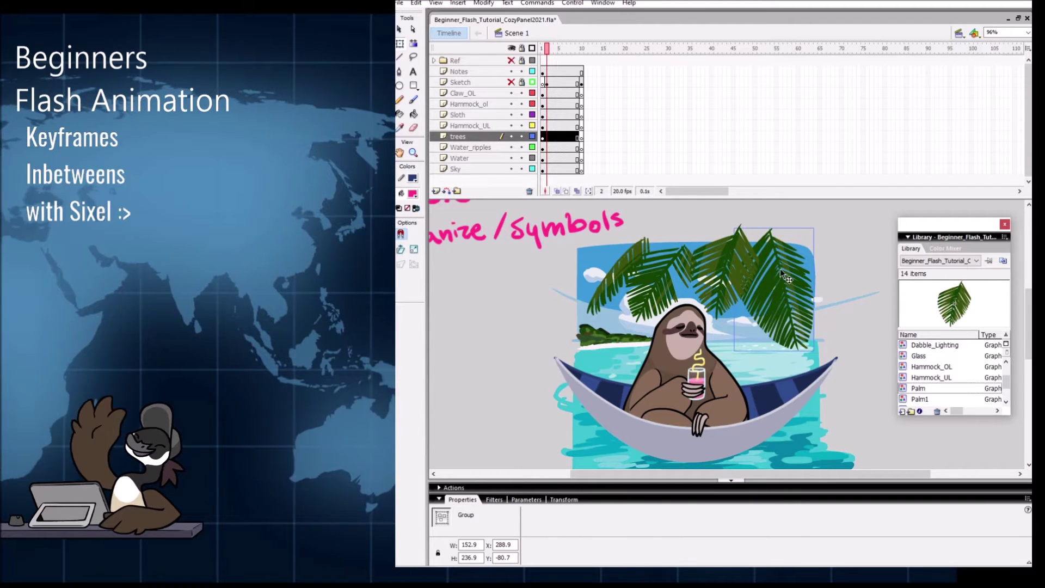
pyautogui.doubleClick(785, 267)
pyautogui.doubleClick(849, 253)
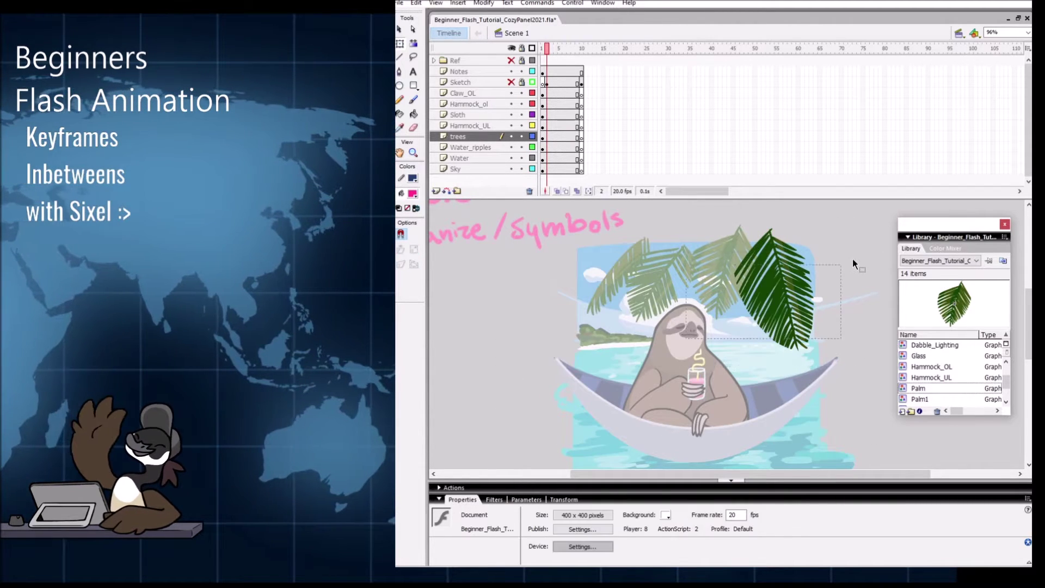
pyautogui.press('F8')
pyautogui.write('Palm3')
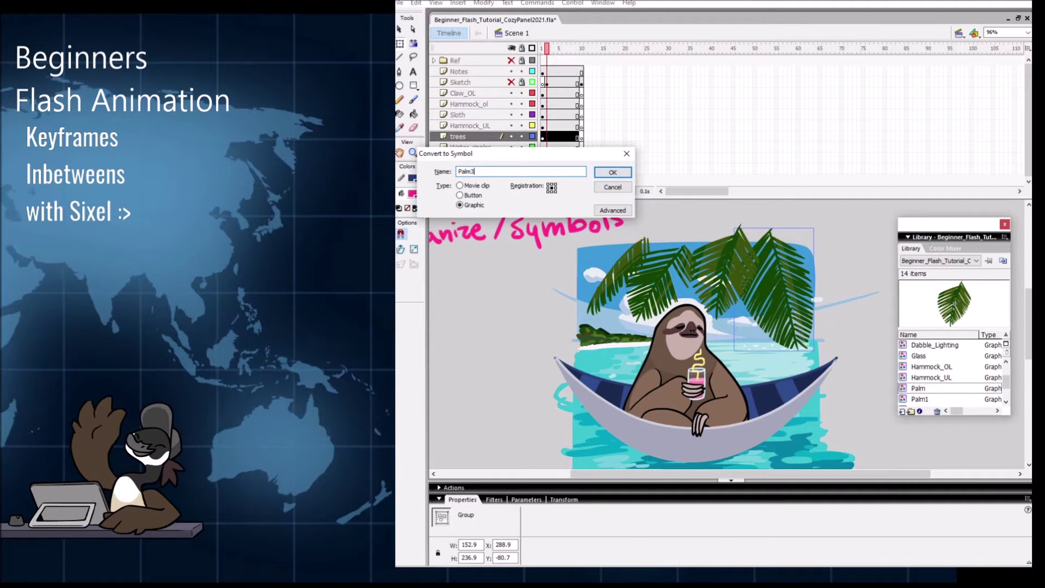
pyautogui.press('Return')
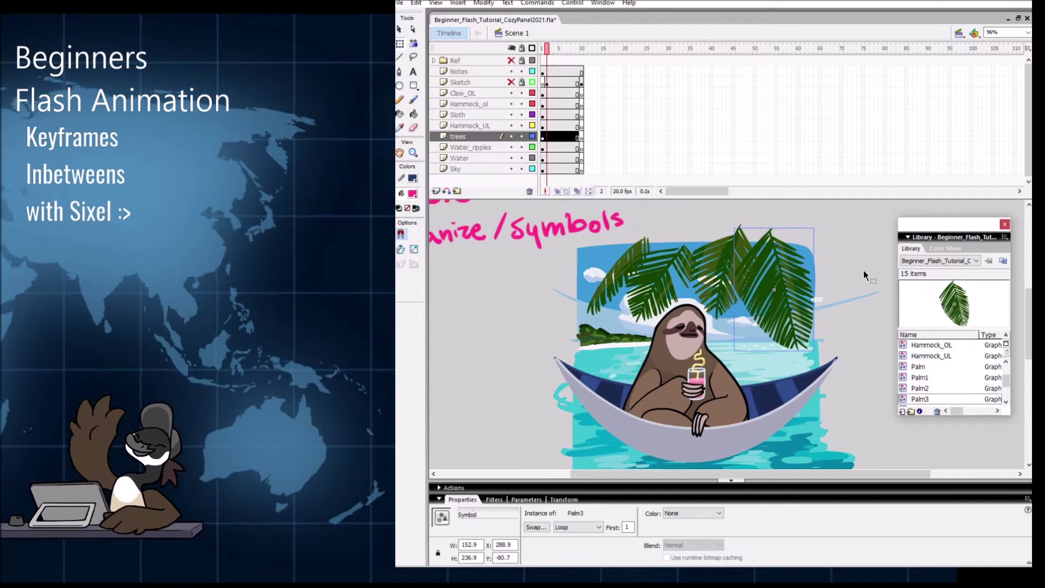
# Step: Deselect the palm frond and collapse the Actions and Properties area to enlarge the visible stage
pyautogui.click(874, 437)
pyautogui.moveTo(874, 437); pyautogui.dragTo(850, 399)
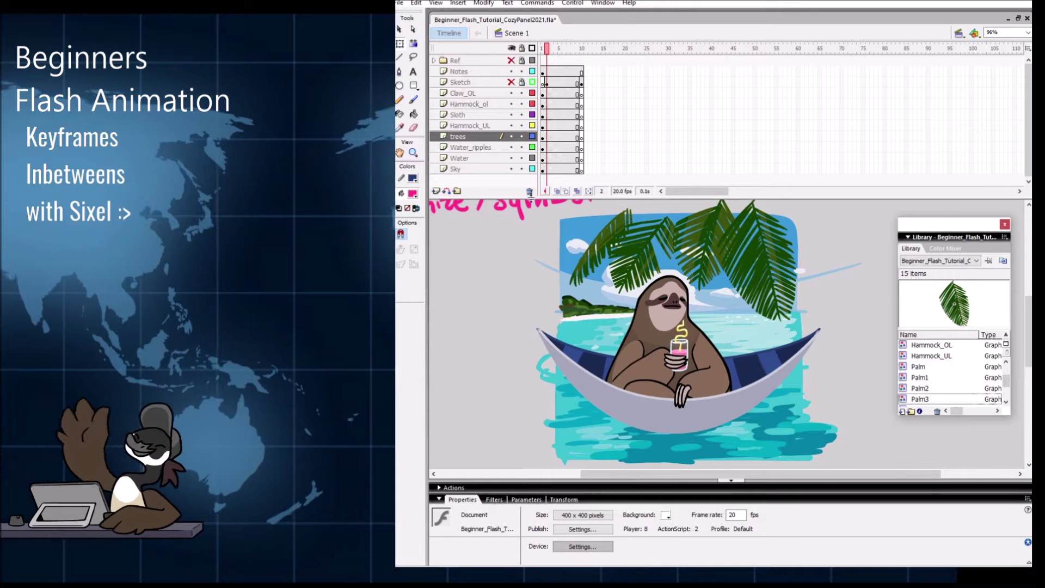
pyautogui.moveTo(676, 307)
pyautogui.mouseDown()
pyautogui.moveTo(724, 321)
pyautogui.moveTo(763, 372)
pyautogui.mouseUp()
pyautogui.click(731, 480)
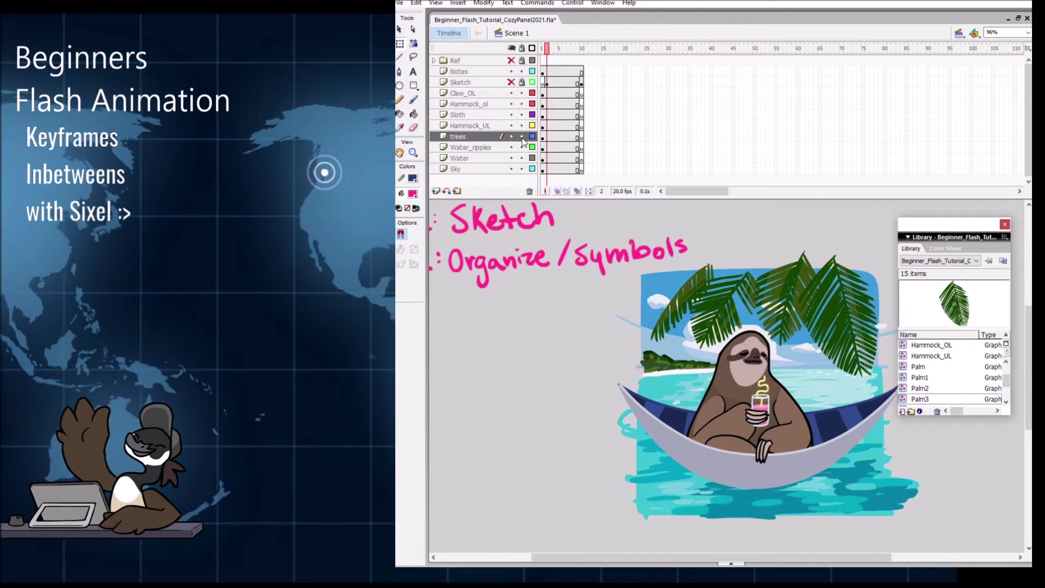
# Step: Lock the Sky, Water, Water_ripples and trees layers
pyautogui.click(522, 157)
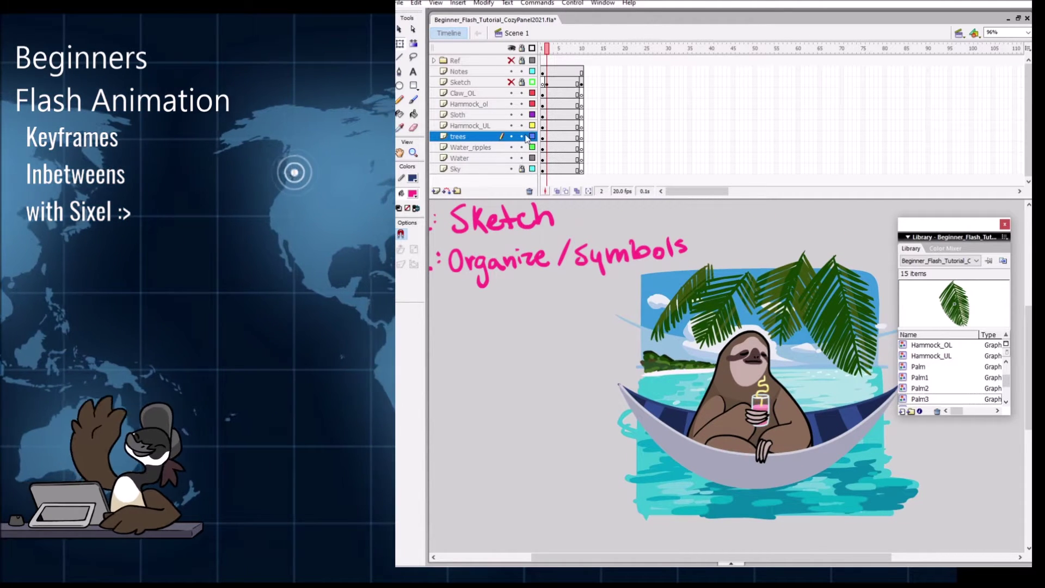
pyautogui.click(523, 147)
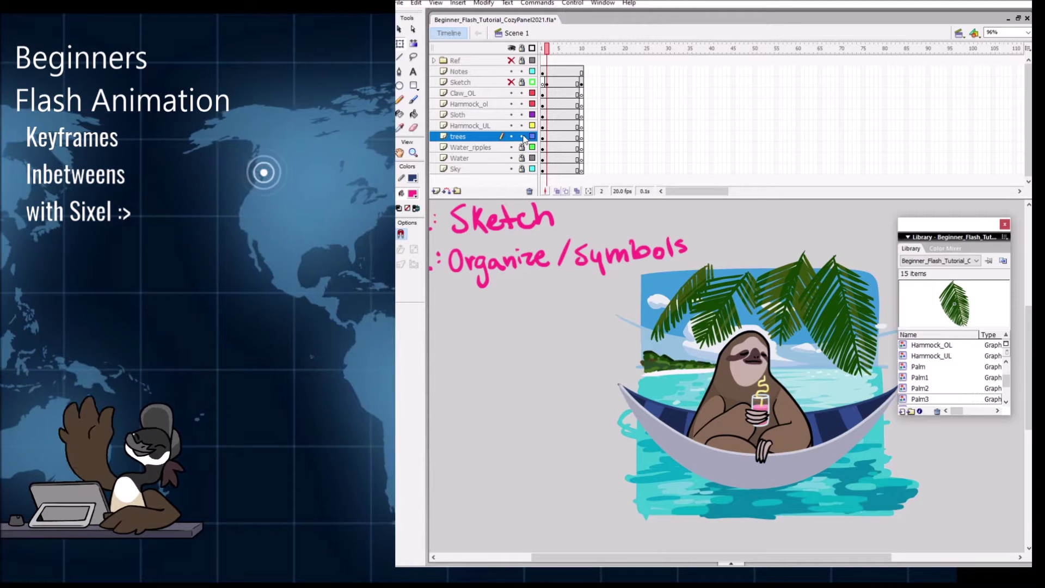
pyautogui.click(522, 137)
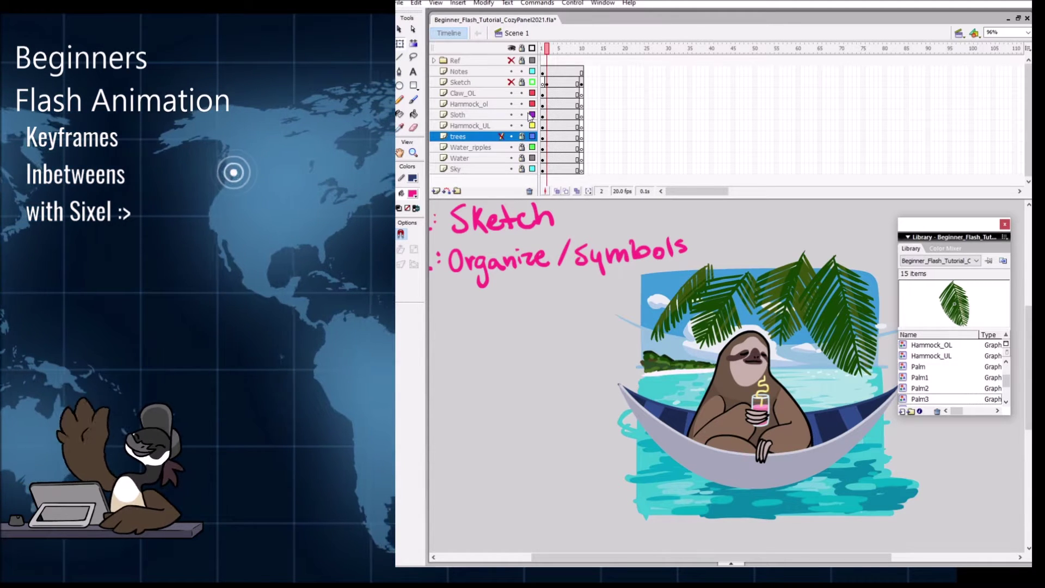
# Step: Examine the Hammock_ol layer by toggling its display, and check the contents of the Hammock_OL symbol
pyautogui.click(543, 93)
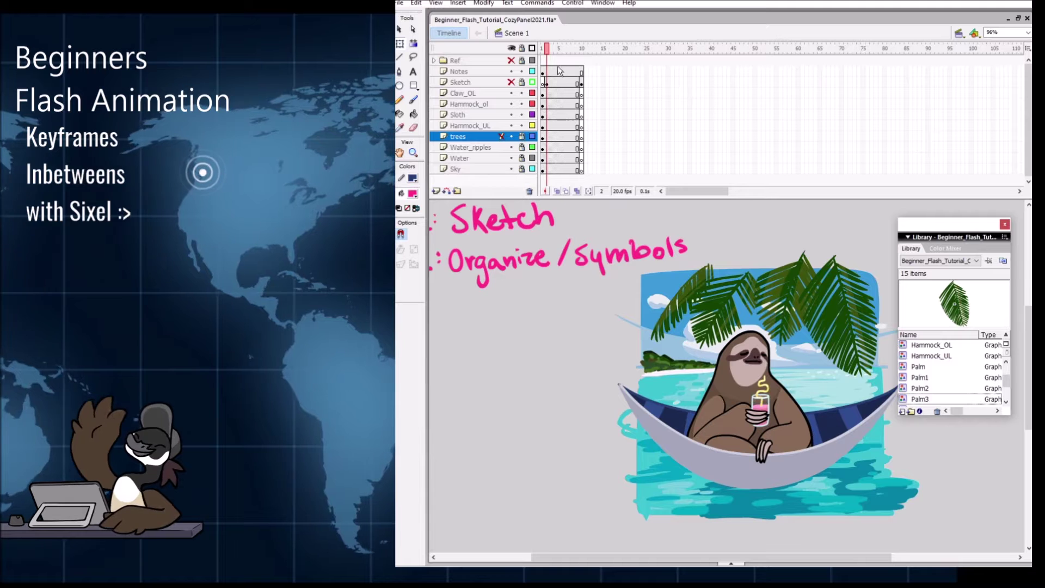
pyautogui.click(543, 104)
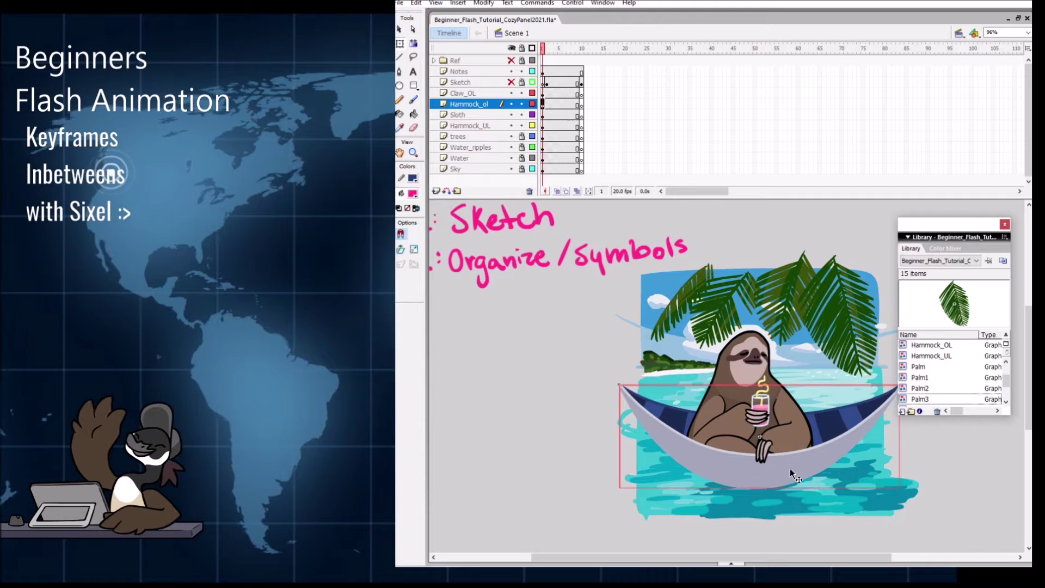
pyautogui.click(511, 104)
pyautogui.click(512, 104)
pyautogui.click(526, 104)
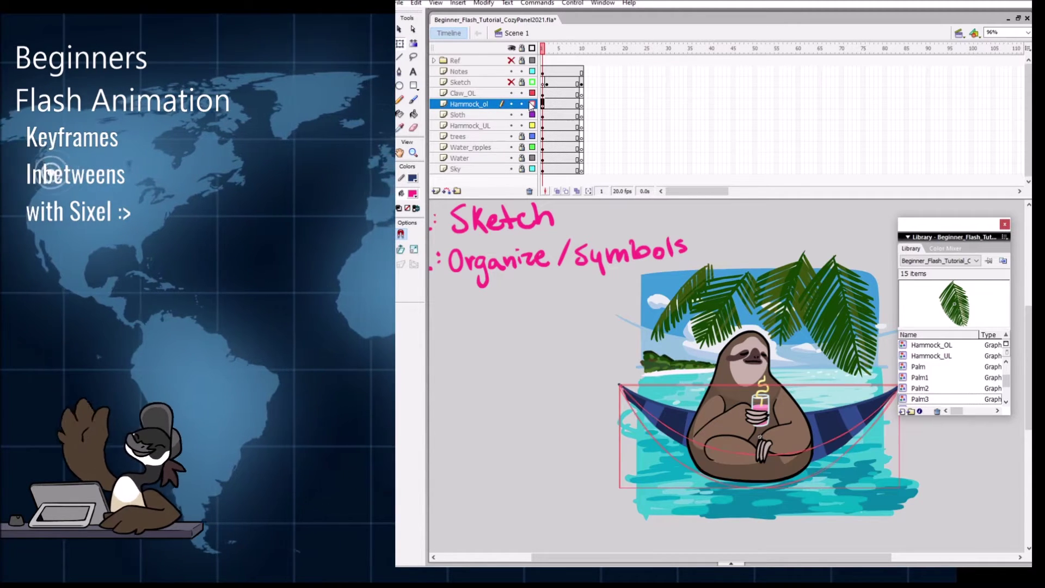
pyautogui.click(526, 104)
pyautogui.click(865, 426)
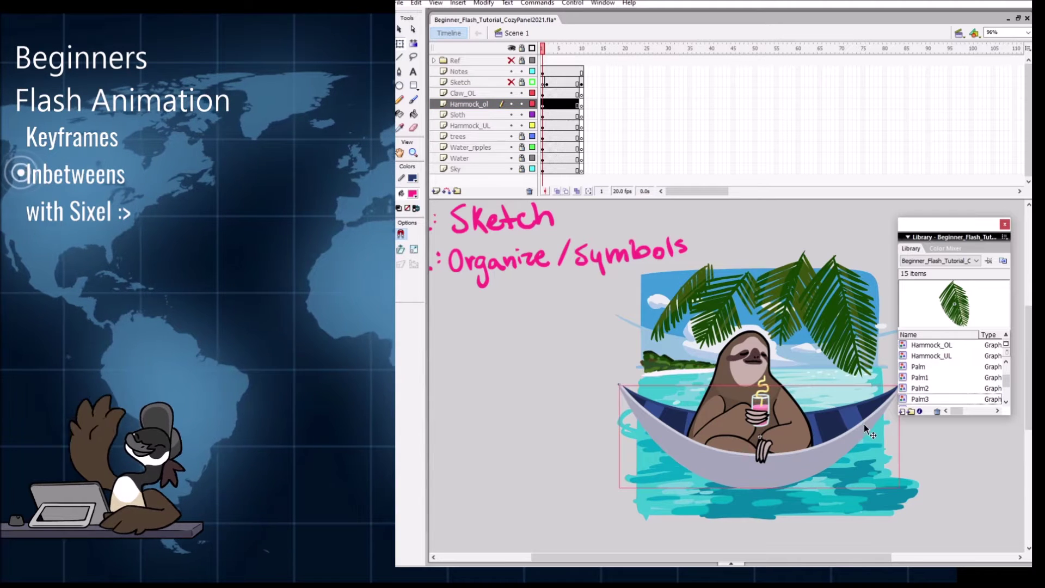
pyautogui.doubleClick(866, 427)
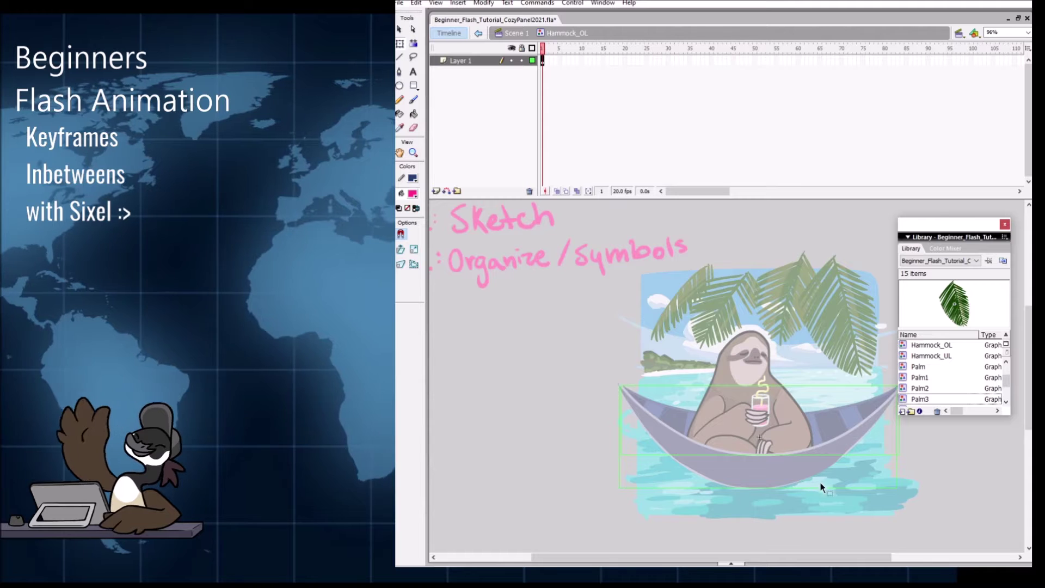
pyautogui.doubleClick(920, 474)
# Step: Temporarily remove the front hammock symbol to examine the separate rim piece behind it, and restore the artwork
pyautogui.click(914, 476)
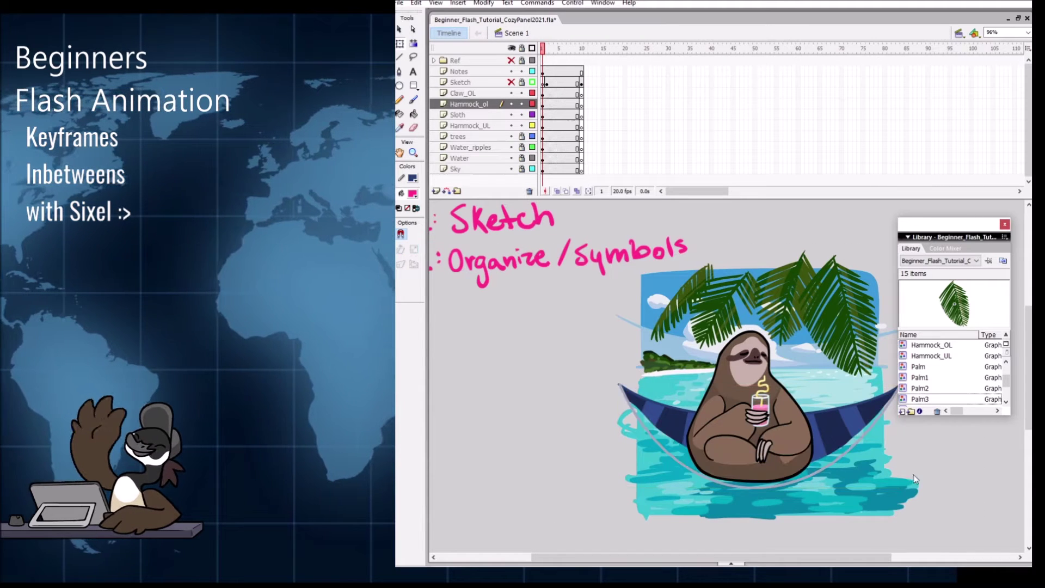
pyautogui.hotkey('ctrl', 'z')
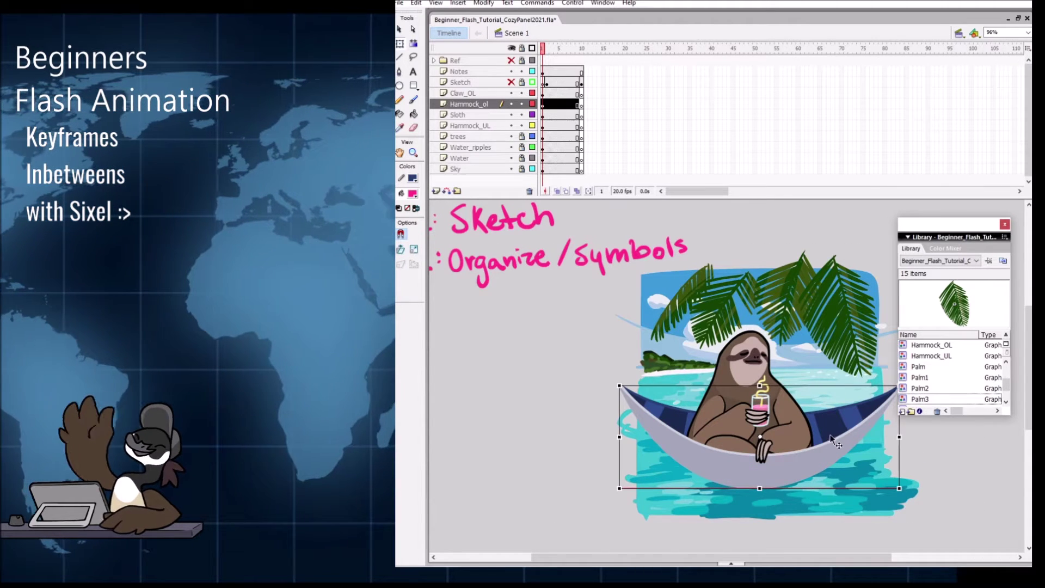
pyautogui.click(798, 478)
pyautogui.hotkey('ctrl', 'z')
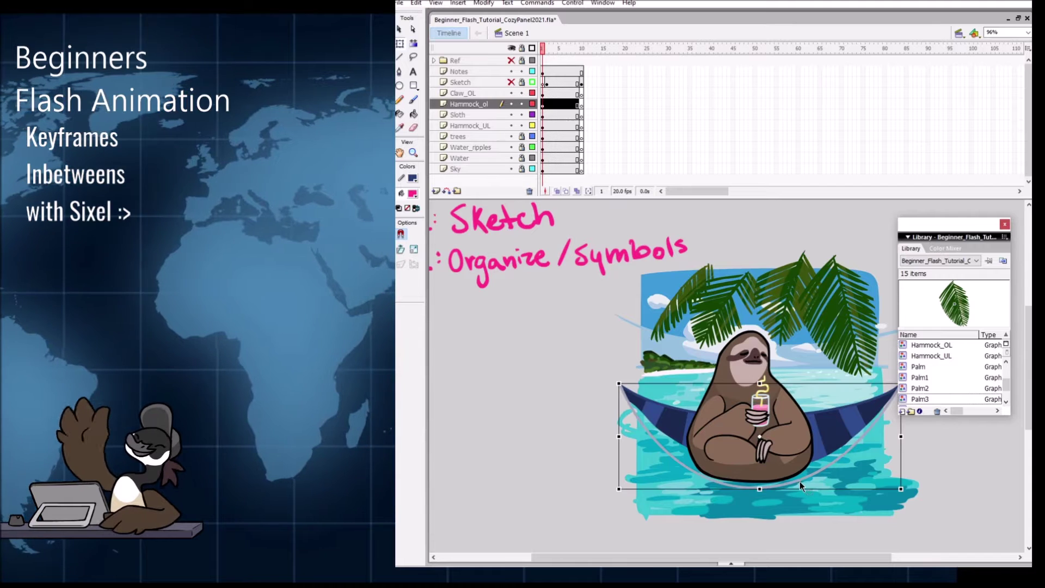
pyautogui.click(799, 481)
pyautogui.hotkey('ctrl', 'z')
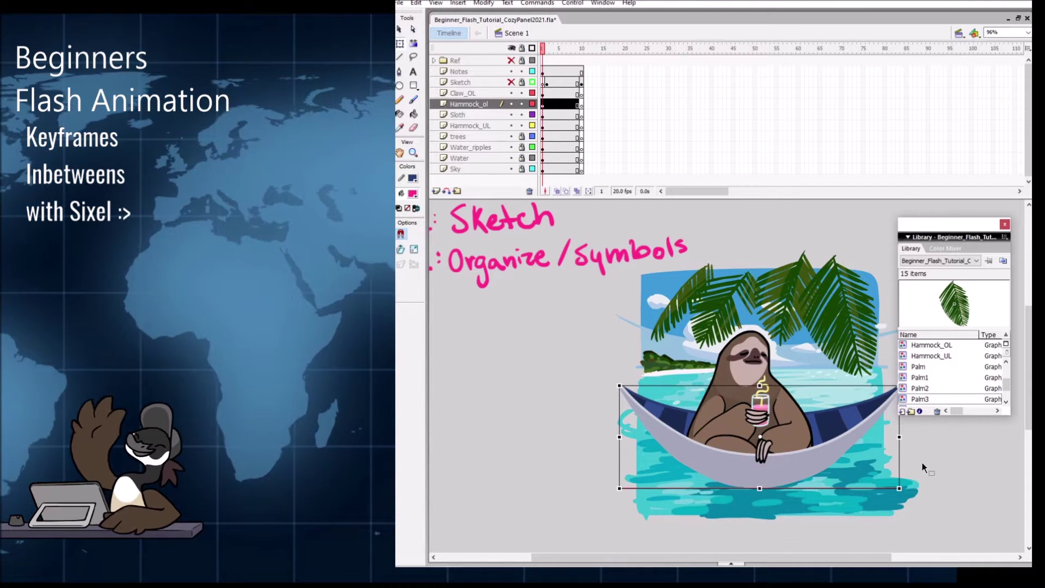
pyautogui.moveTo(956, 479); pyautogui.dragTo(869, 478)
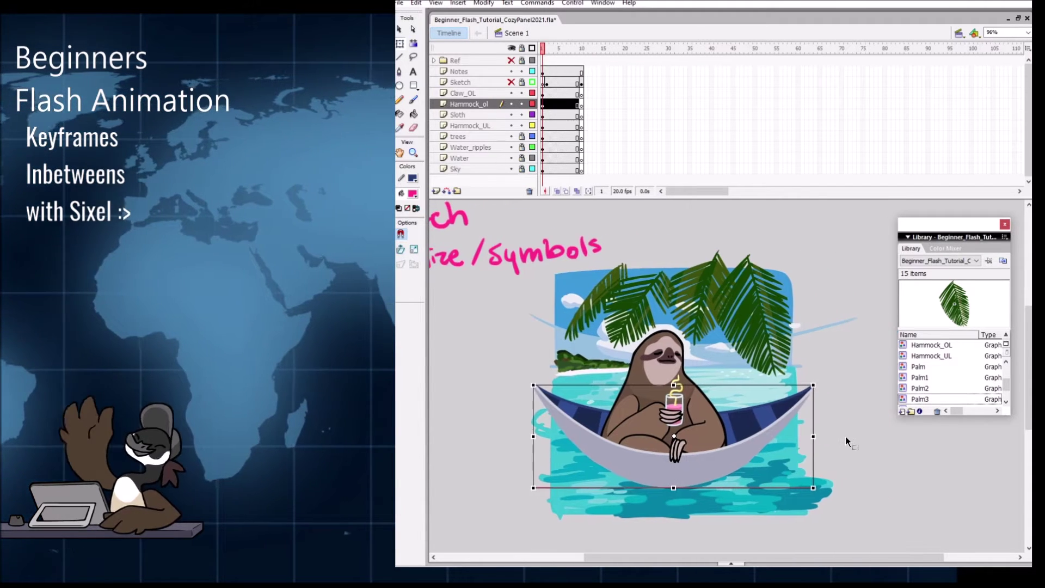
pyautogui.press('Delete')
pyautogui.hotkey('ctrl', 'z')
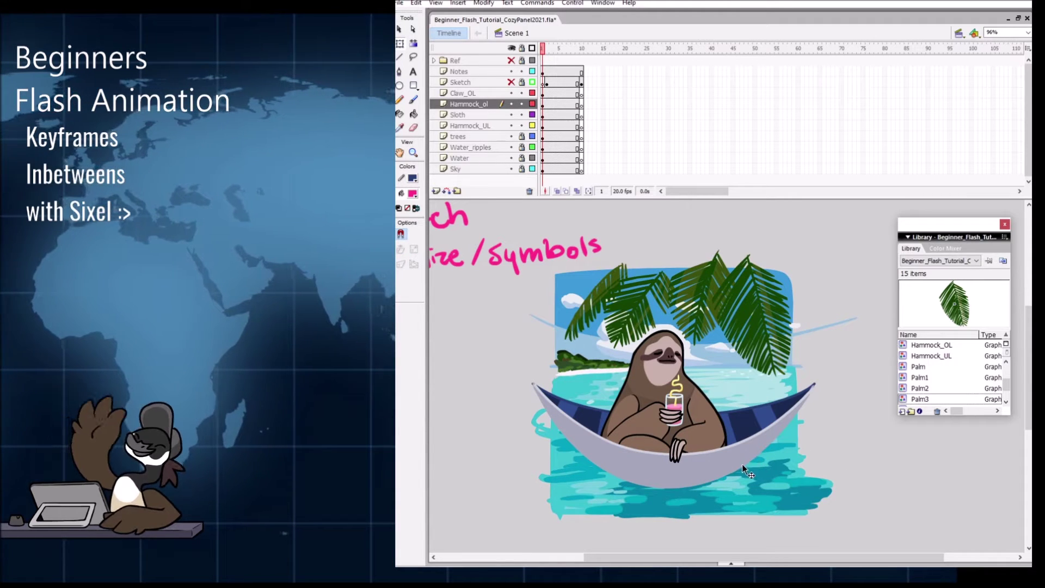
pyautogui.press('Delete')
pyautogui.hotkey('ctrl', 'z')
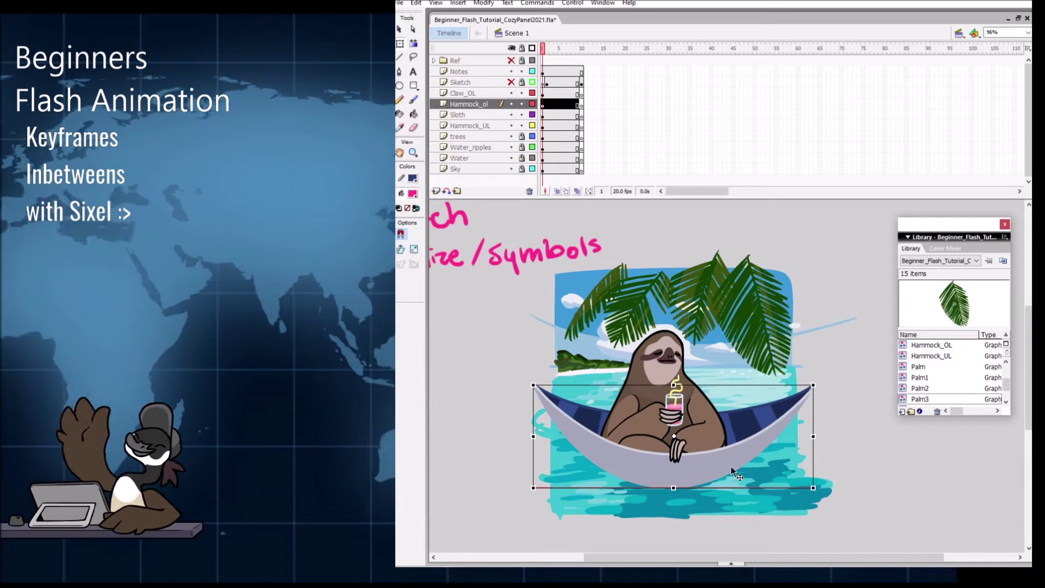
# Step: Nudge the front hammock up slightly, and paste its rim piece onto a new layer inside the Hammock_OL symbol, aligned with the hammock's edge
pyautogui.moveTo(721, 481)
pyautogui.mouseDown()
pyautogui.moveTo(713, 487)
pyautogui.moveTo(729, 475)
pyautogui.mouseUp()
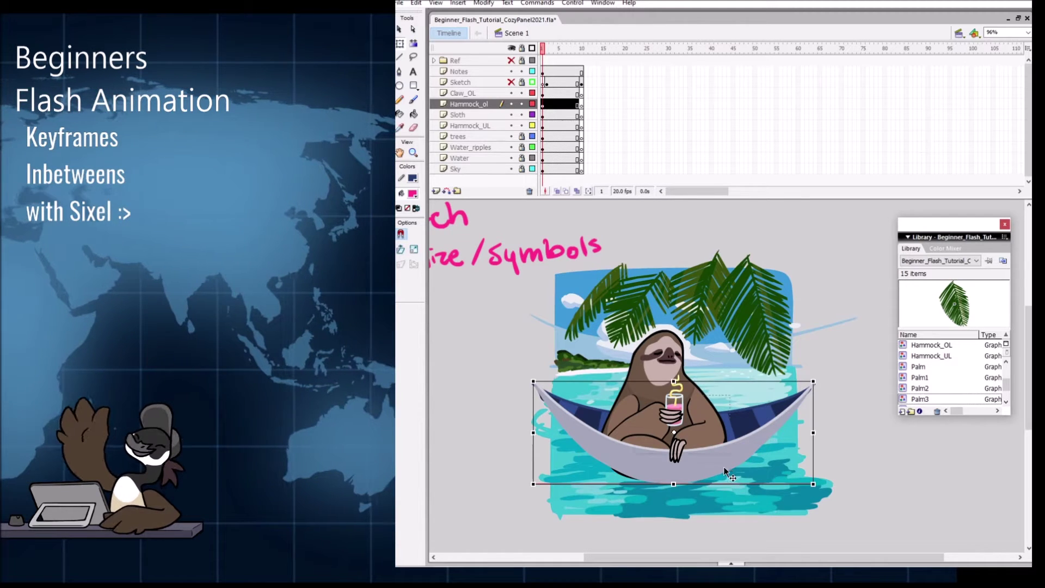
pyautogui.doubleClick(725, 468)
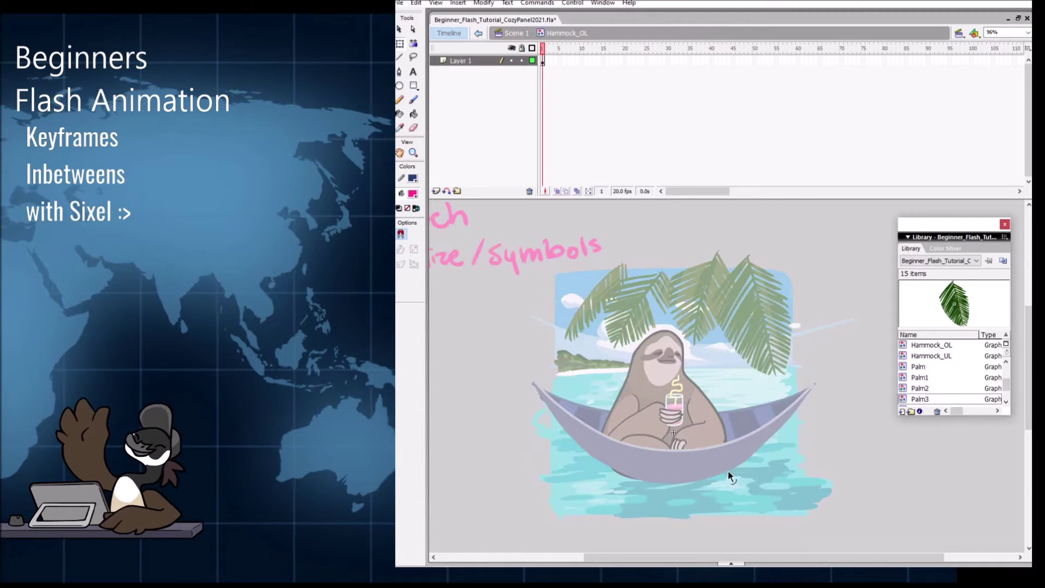
pyautogui.click(436, 191)
pyautogui.hotkey('ctrl', 'v')
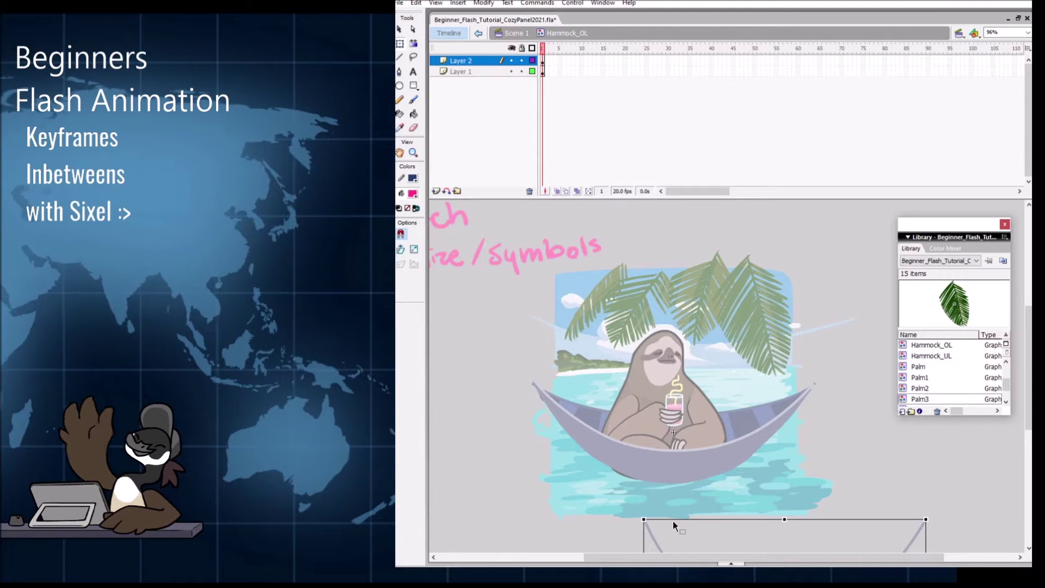
pyautogui.moveTo(653, 538); pyautogui.dragTo(542, 404)
pyautogui.press('Up')
pyautogui.press('Up')
pyautogui.doubleClick(861, 455)
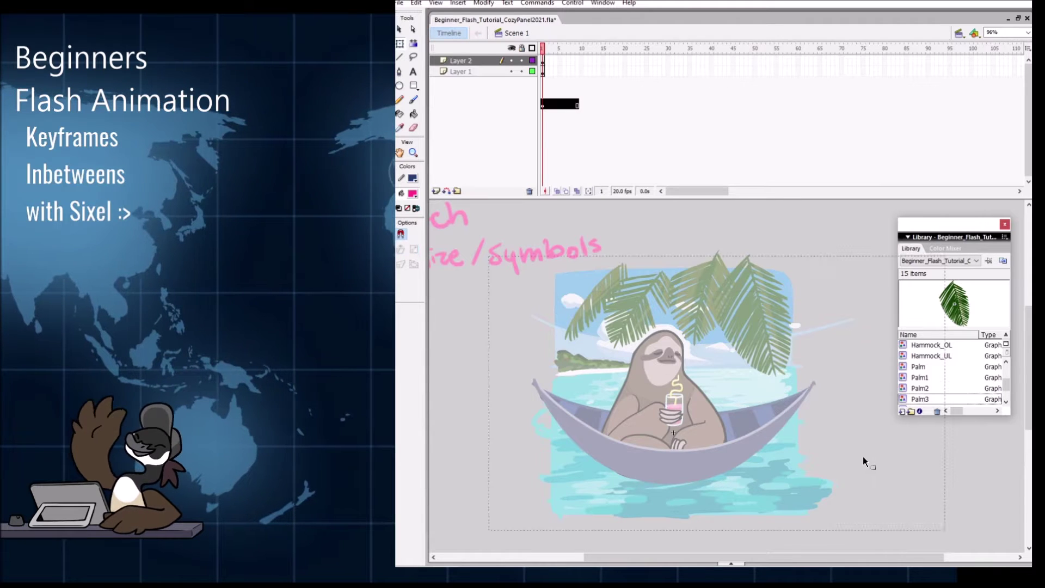
# Step: Reorder the layers inside the Hammock_OL symbol so the rim on Layer 2 sits below Layer 1
pyautogui.doubleClick(722, 472)
pyautogui.moveTo(462, 61); pyautogui.dragTo(464, 77)
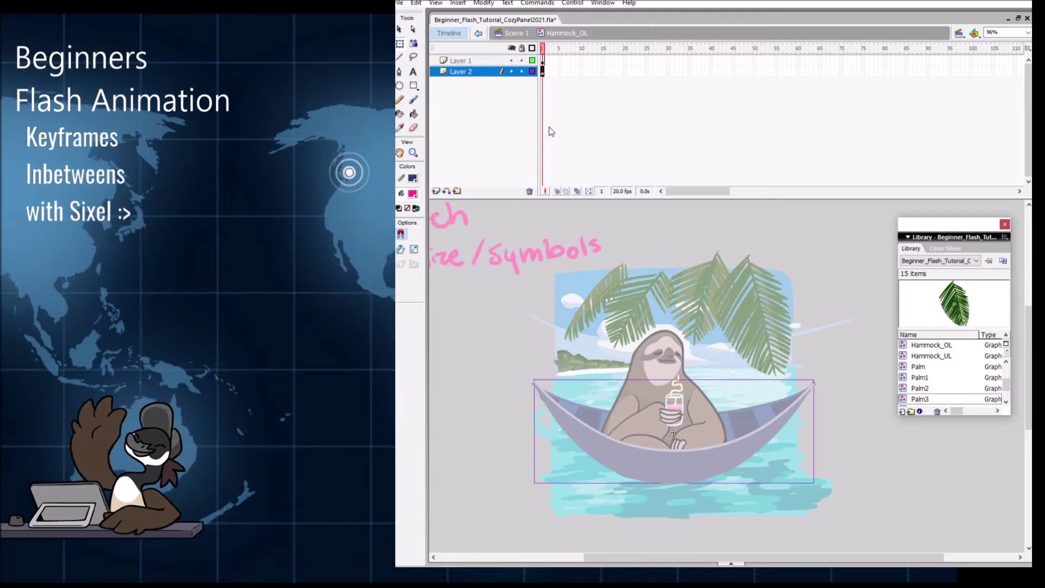
pyautogui.doubleClick(857, 444)
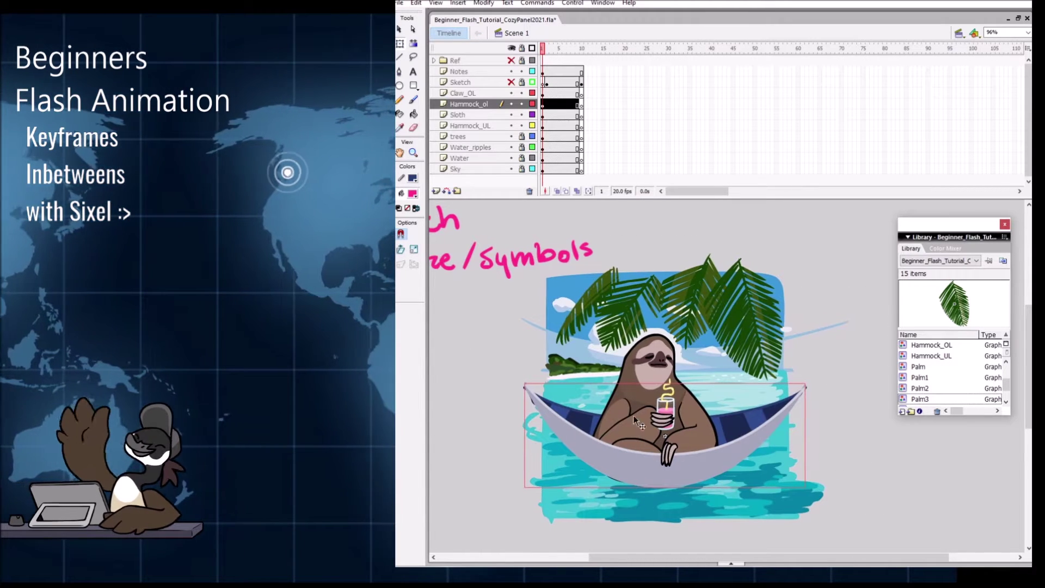
pyautogui.click(632, 405)
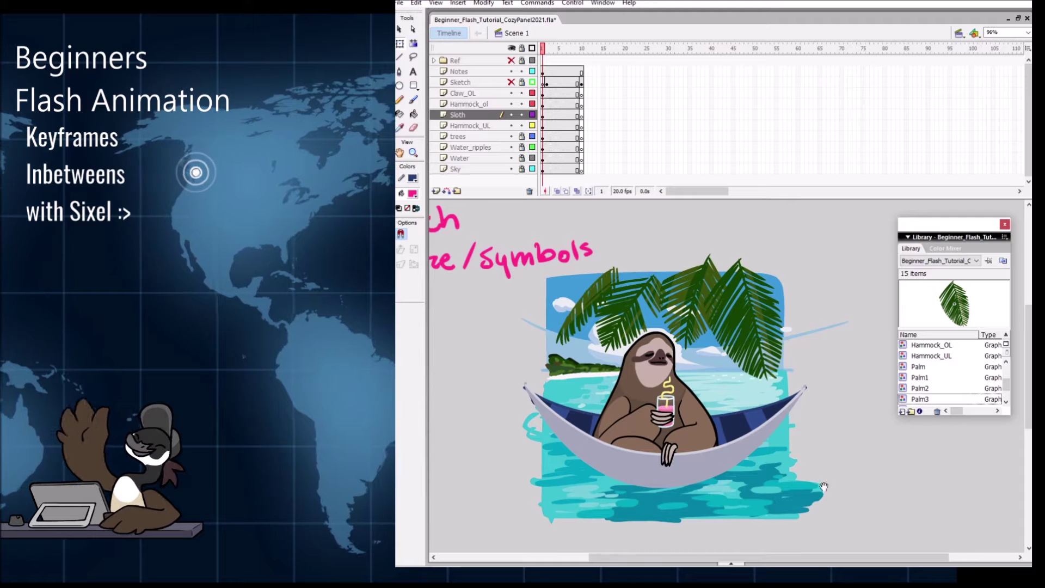
pyautogui.moveTo(857, 488); pyautogui.dragTo(823, 486)
pyautogui.moveTo(460, 390); pyautogui.dragTo(645, 408)
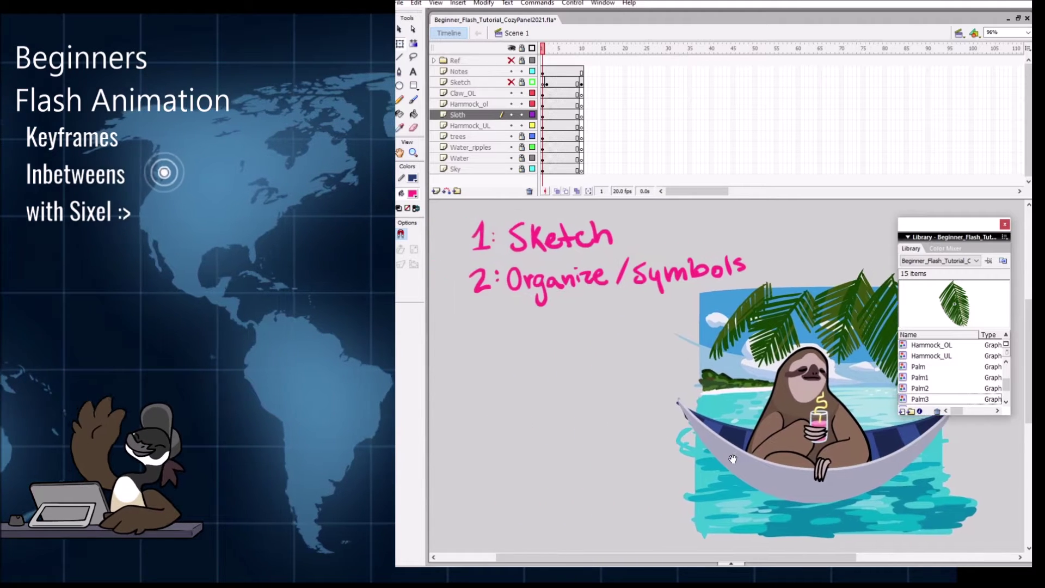
pyautogui.moveTo(730, 458); pyautogui.dragTo(608, 444)
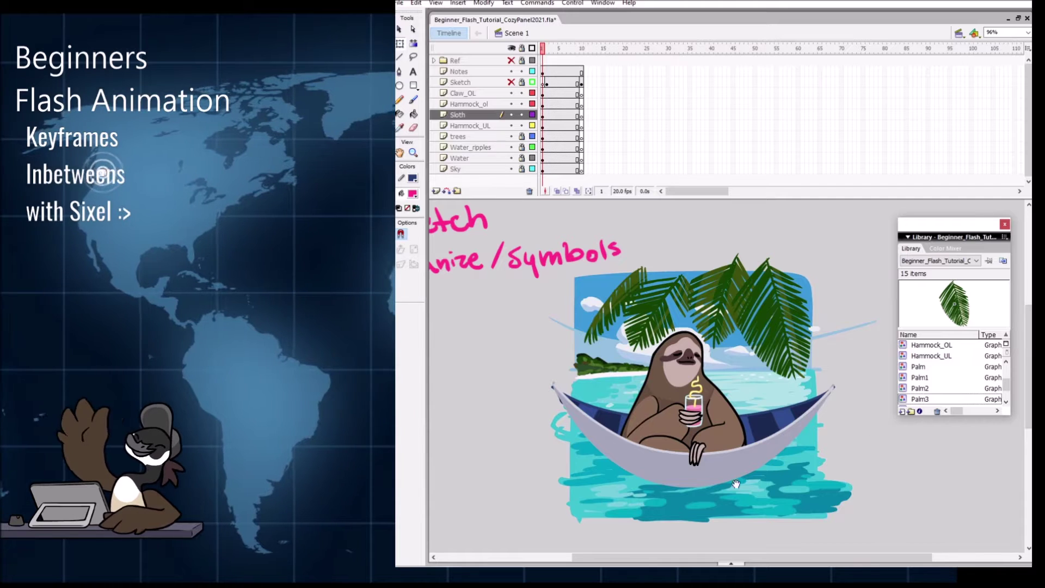
pyautogui.moveTo(762, 457); pyautogui.dragTo(757, 476)
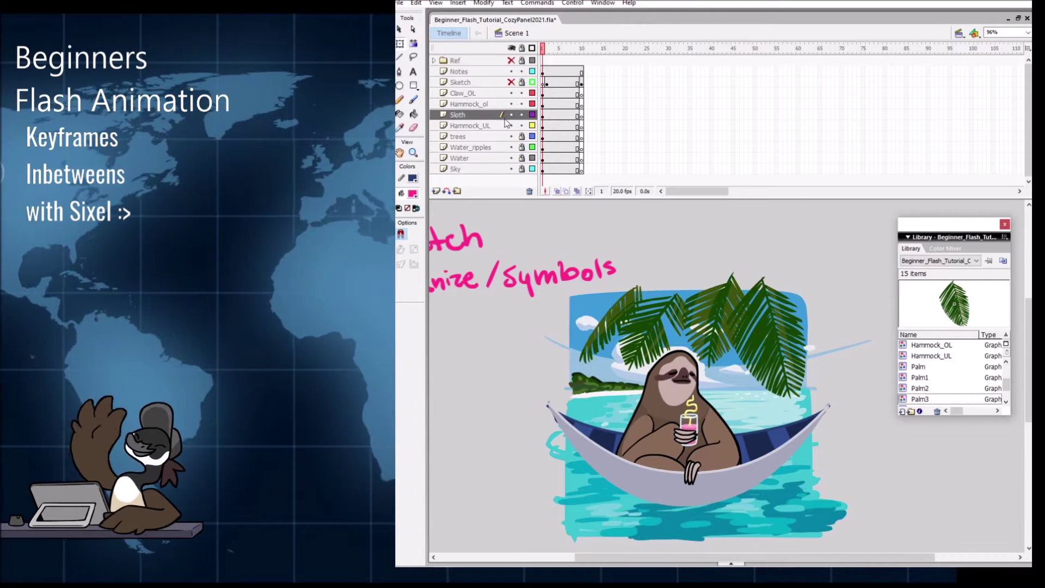
# Step: Relock the Sky layer and display the Sketch layer over the artwork at frame 2
pyautogui.click(543, 170)
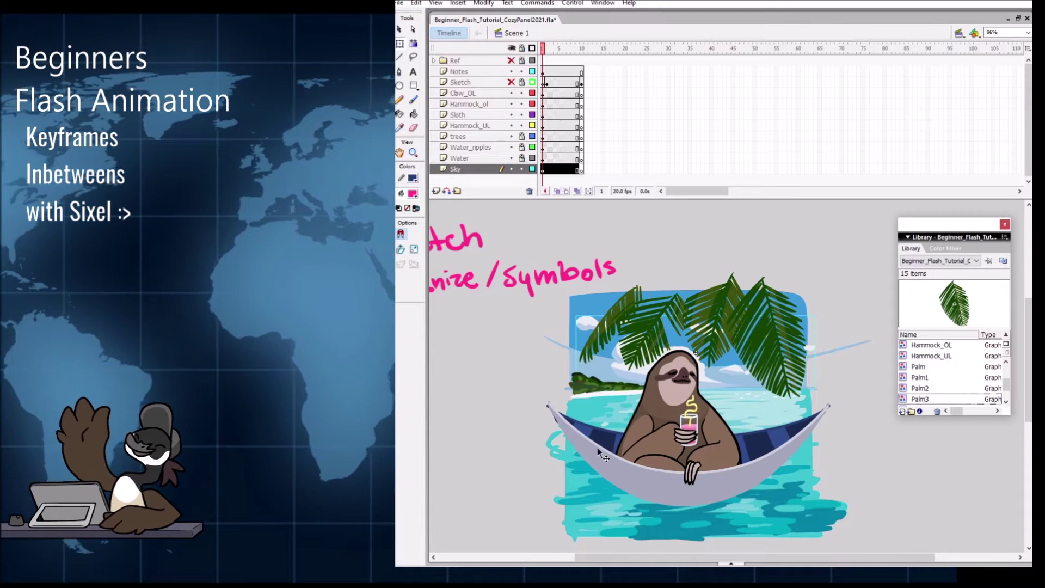
pyautogui.click(522, 170)
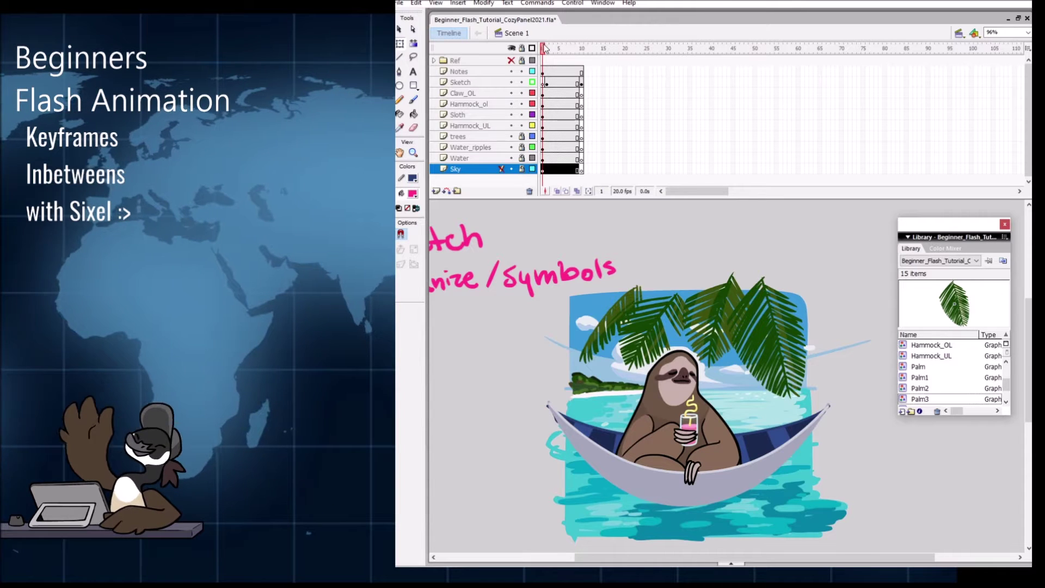
pyautogui.moveTo(545, 48); pyautogui.dragTo(548, 49)
pyautogui.click(604, 325)
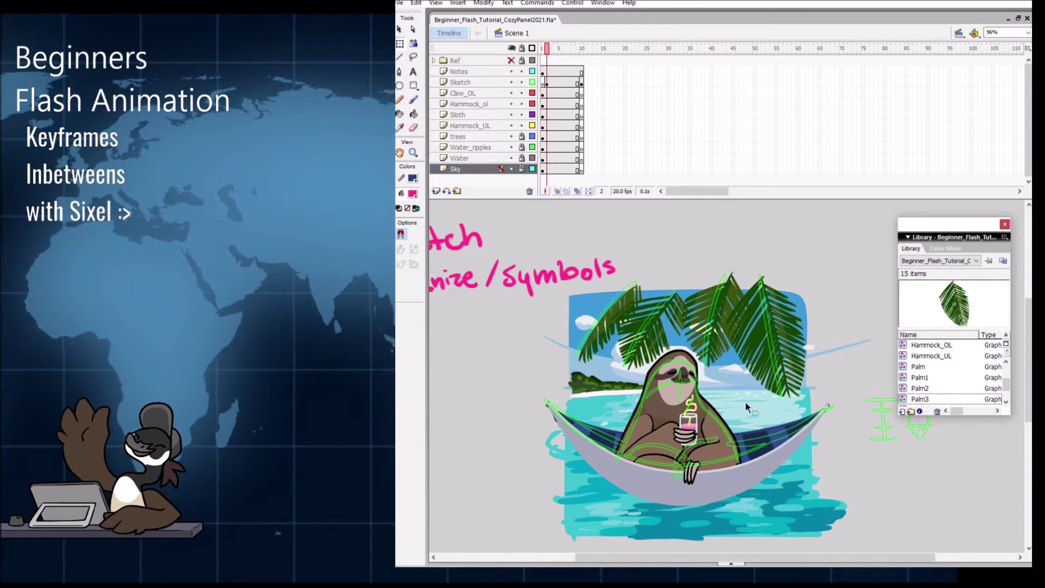
# Step: Set the Tutorial_Notes graphic instance to show frame 3 as its single frame
pyautogui.keyDown('alt'); pyautogui.click(671, 418); pyautogui.keyUp('alt')
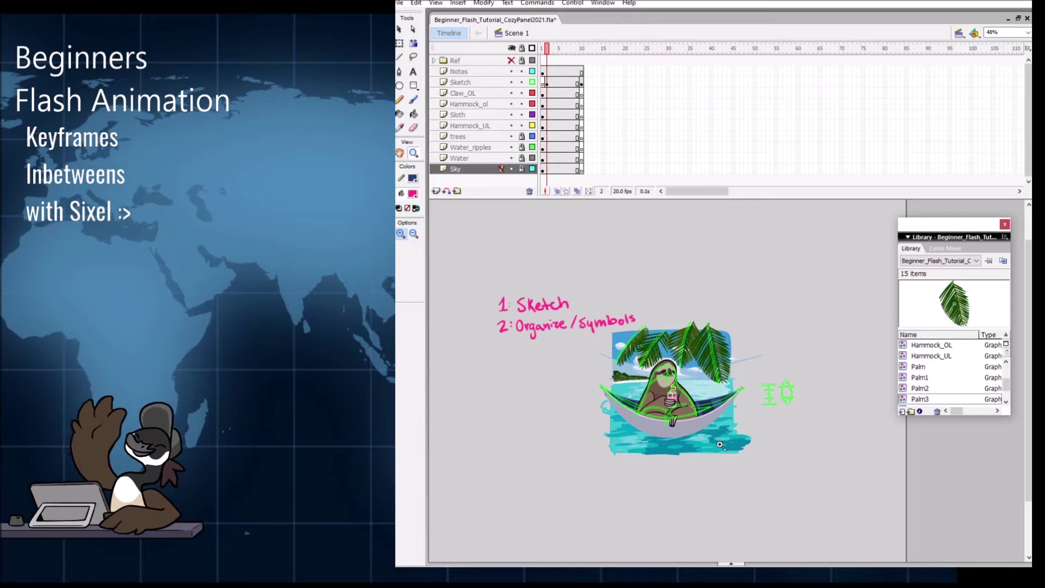
pyautogui.click(533, 312)
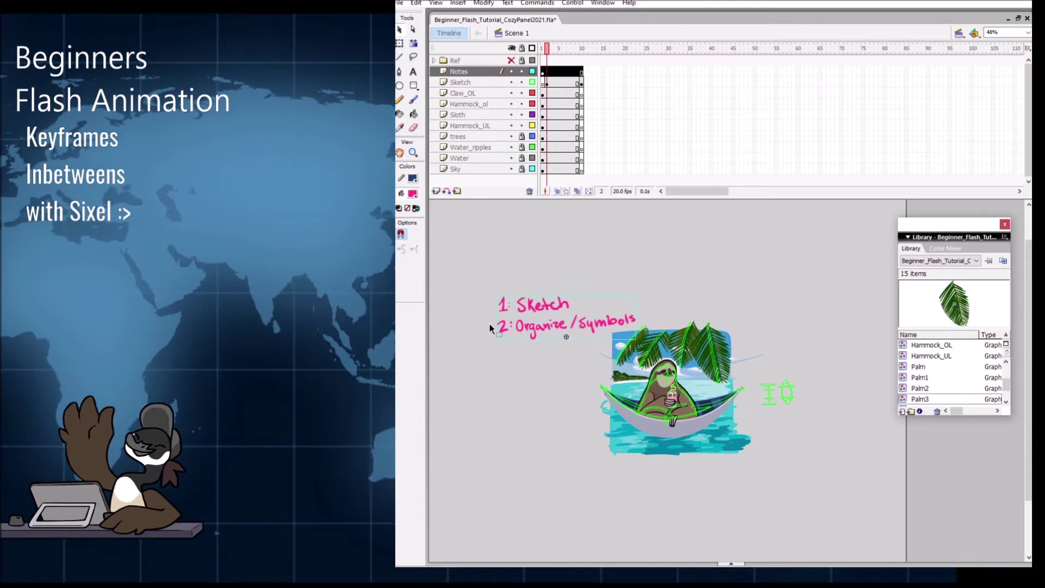
pyautogui.click(730, 563)
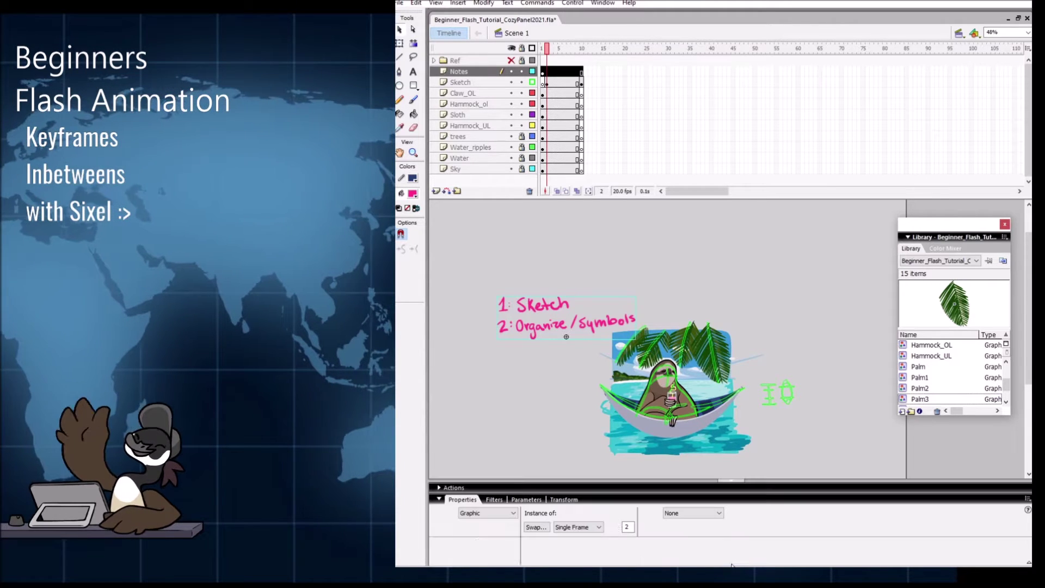
pyautogui.doubleClick(630, 527)
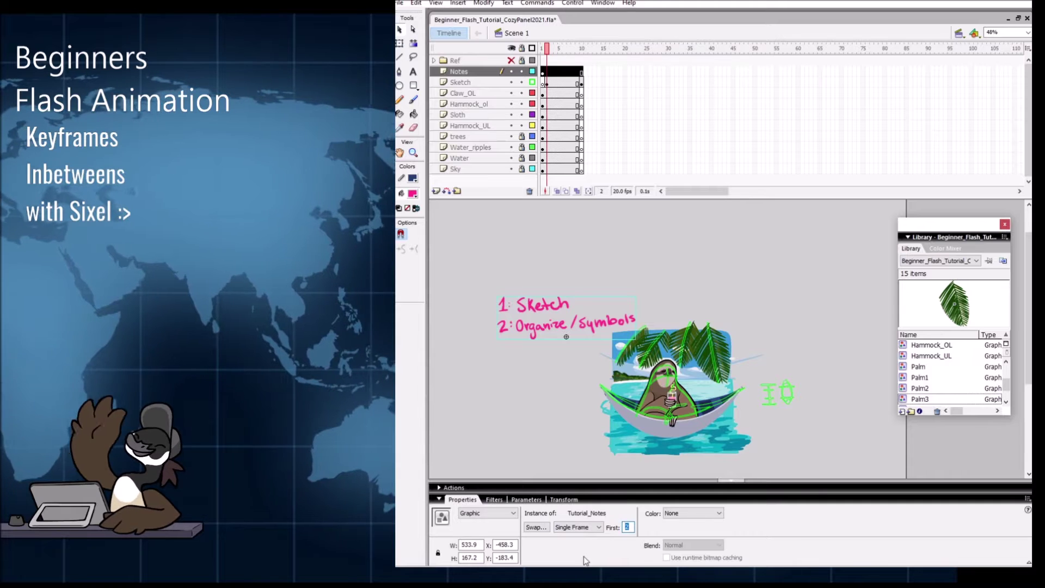
pyautogui.write('3')
pyautogui.press('Return')
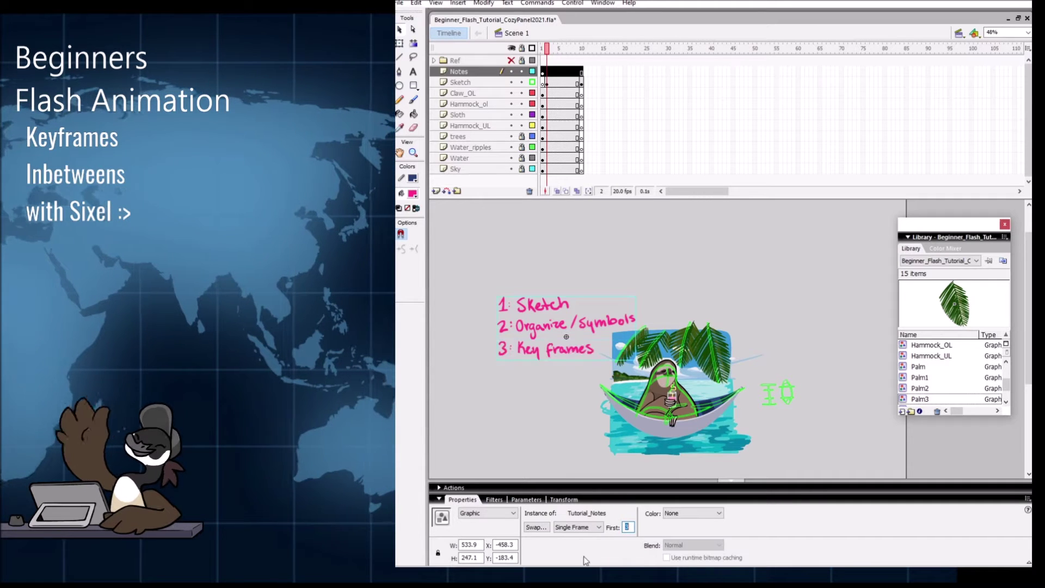
pyautogui.click(730, 482)
pyautogui.press('z')
pyautogui.moveTo(493, 271)
pyautogui.mouseDown()
pyautogui.moveTo(806, 456)
pyautogui.moveTo(705, 418)
pyautogui.mouseUp()
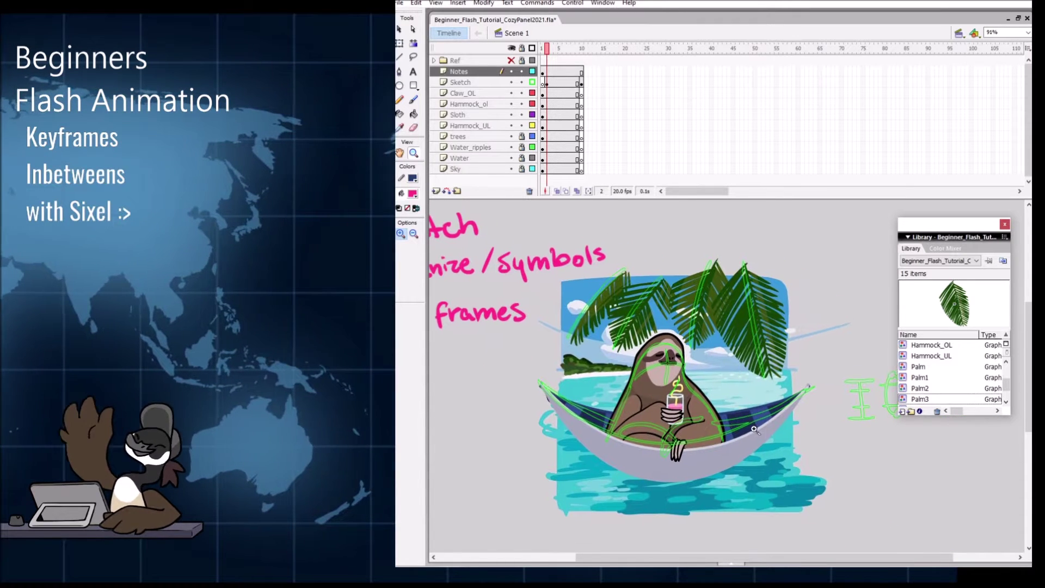
pyautogui.moveTo(829, 492); pyautogui.dragTo(821, 497)
pyautogui.press('v')
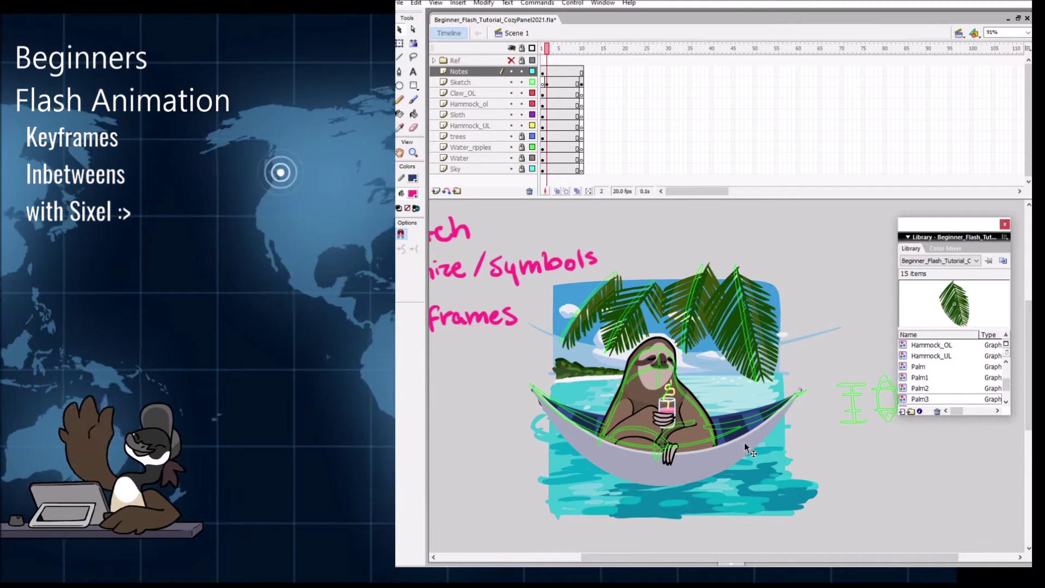
# Step: Open the Hammock_OL symbol for editing from the front hammock on the stage
pyautogui.click(720, 462)
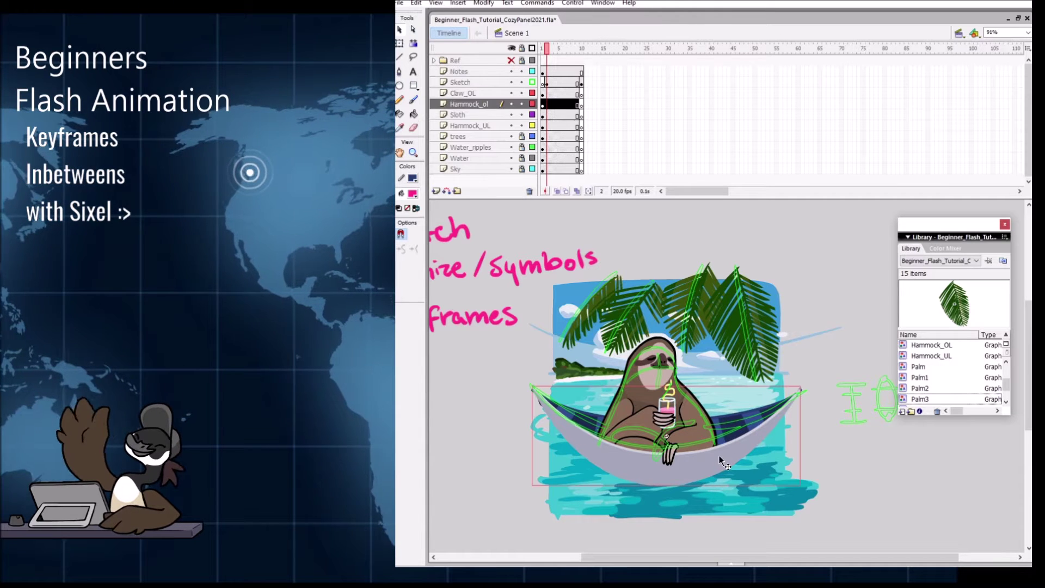
pyautogui.click(568, 105)
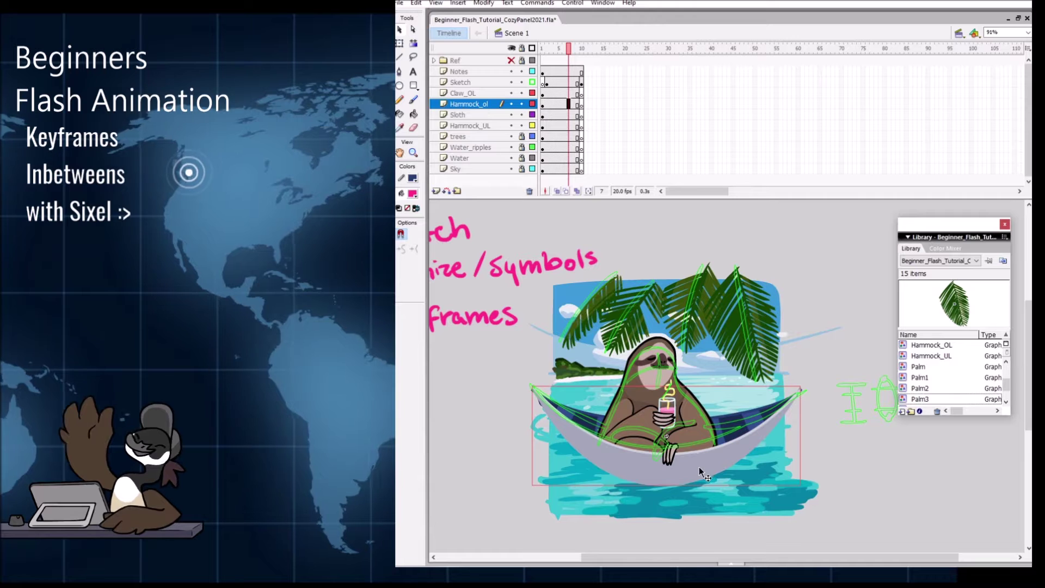
pyautogui.click(578, 104)
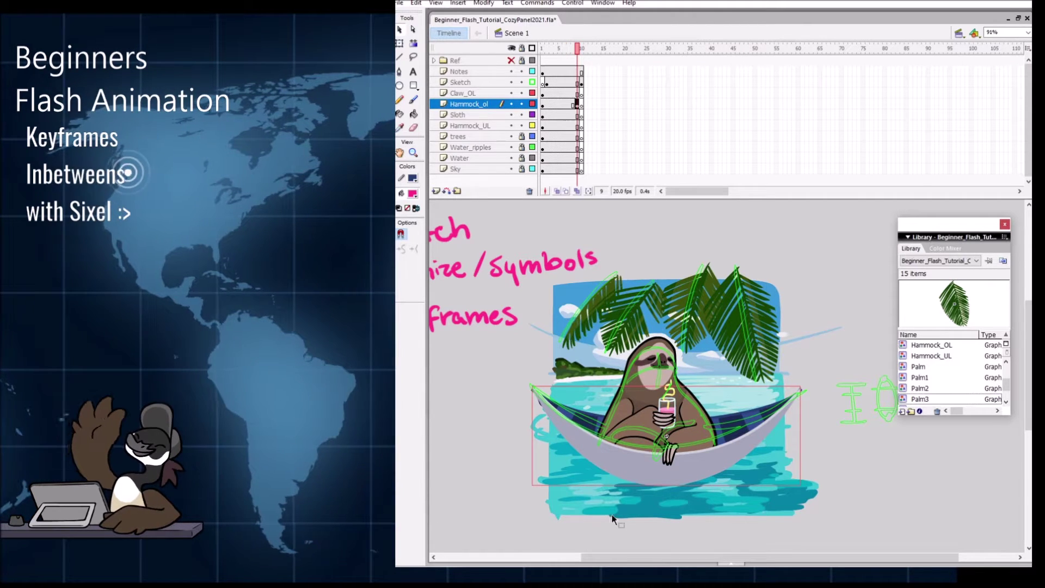
pyautogui.press('q')
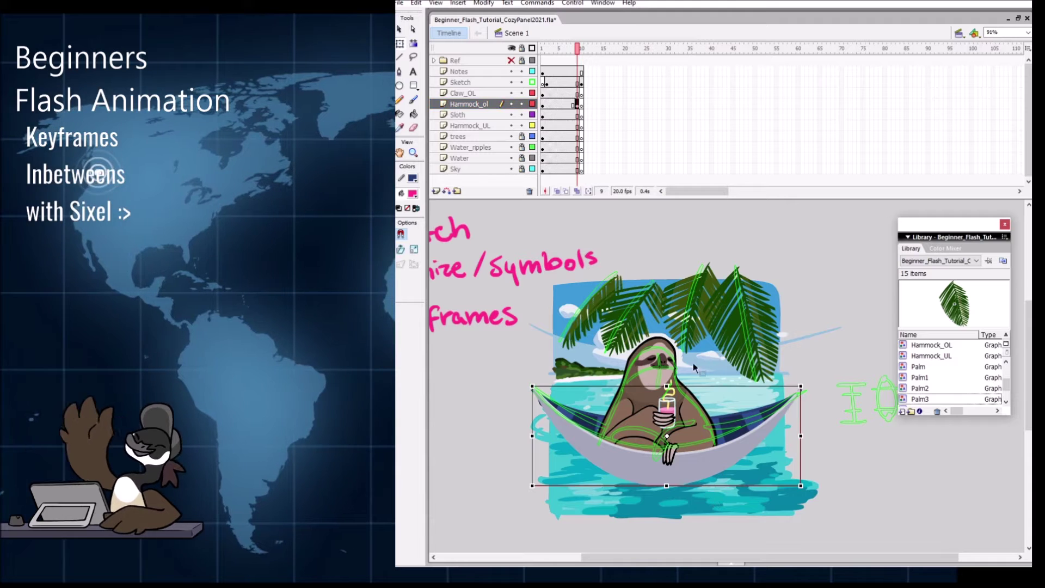
pyautogui.press('z')
pyautogui.click(709, 459)
pyautogui.press('space')
pyautogui.moveTo(739, 433); pyautogui.dragTo(774, 498)
pyautogui.press('v')
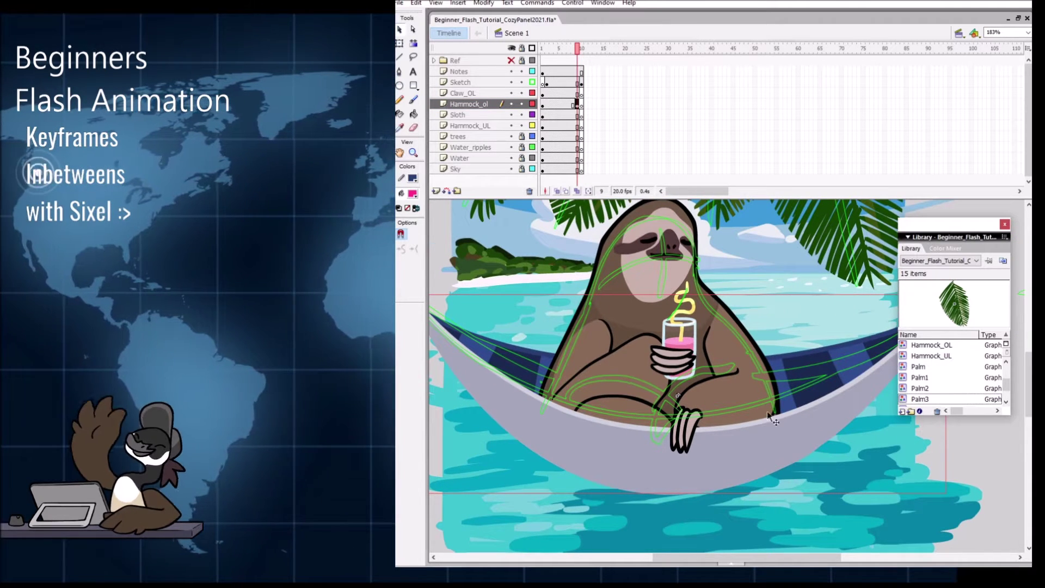
pyautogui.doubleClick(729, 477)
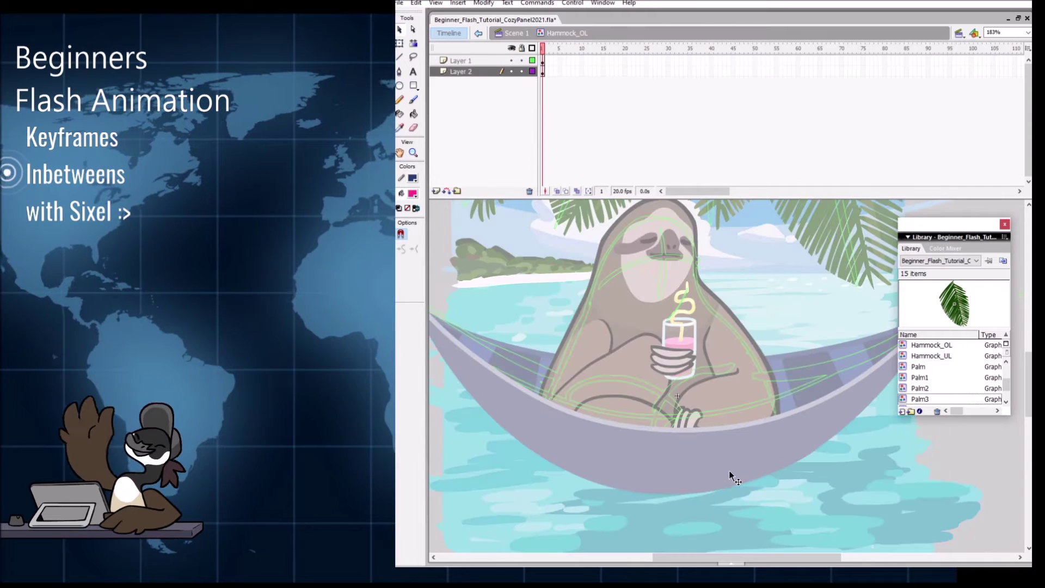
pyautogui.keyDown('alt'); pyautogui.click(735, 462); pyautogui.keyUp('alt')
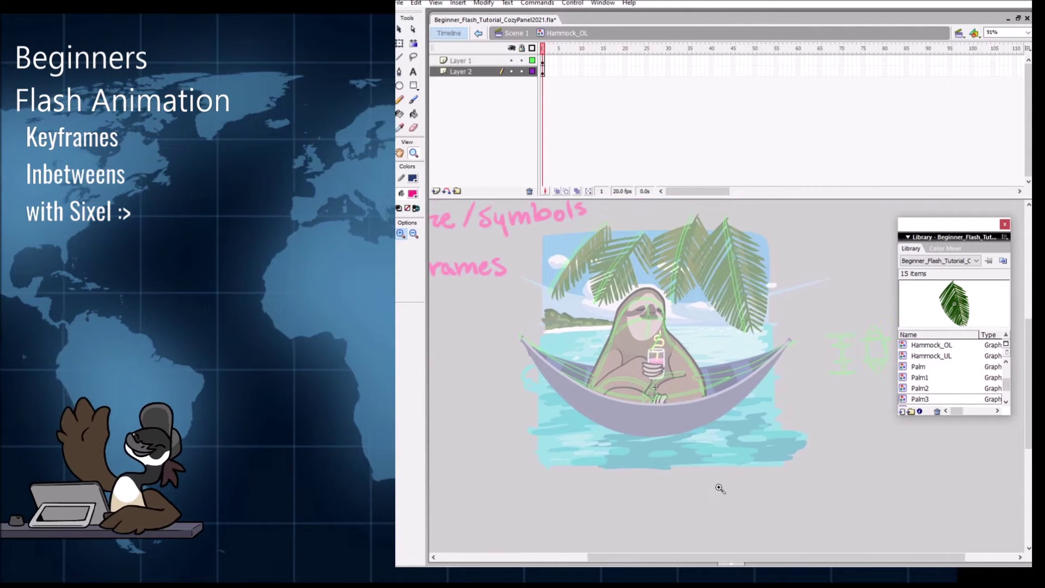
# Step: Insert keyframes at frame 10 on both Layer 1 and Layer 2 of the Hammock_OL symbol
pyautogui.click(581, 60)
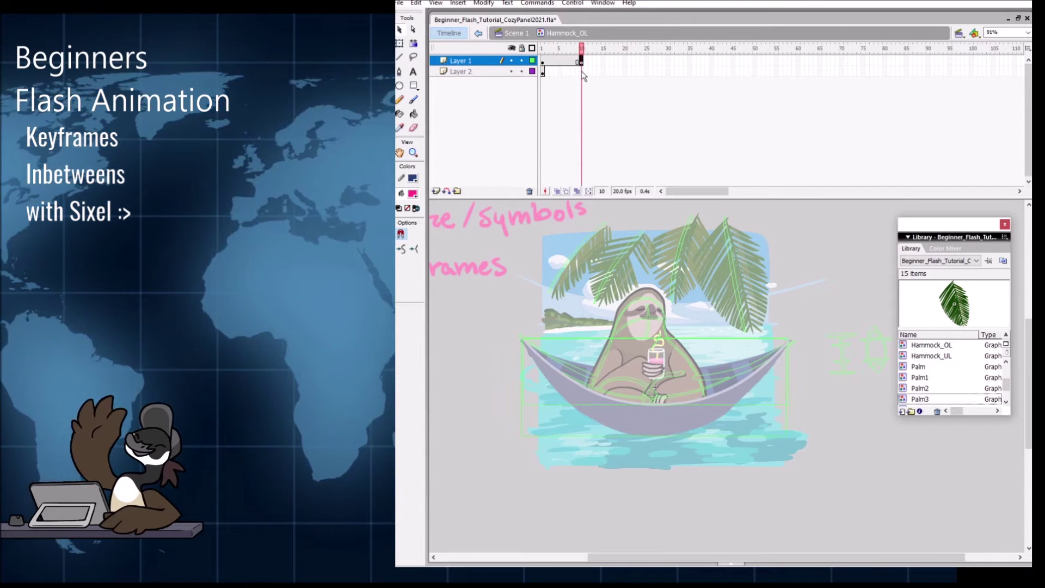
pyautogui.keyDown('shift'); pyautogui.click(581, 72); pyautogui.keyUp('shift')
pyautogui.press('F5')
pyautogui.press('q')
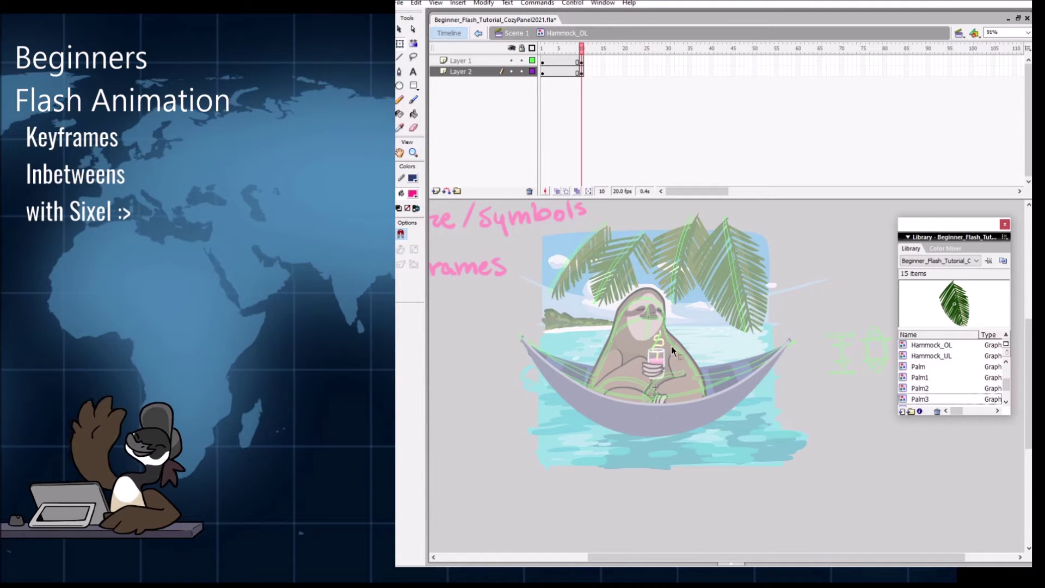
# Step: Break apart the hammock rim at frame 10 of Layer 1 and squash it slightly upward from its lower edge
pyautogui.click(657, 416)
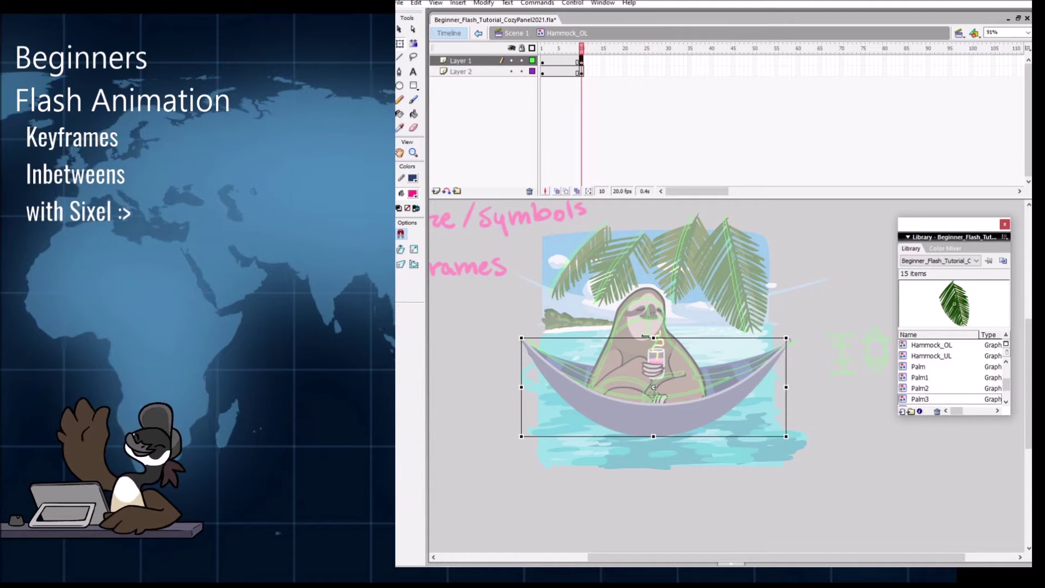
pyautogui.click(662, 402)
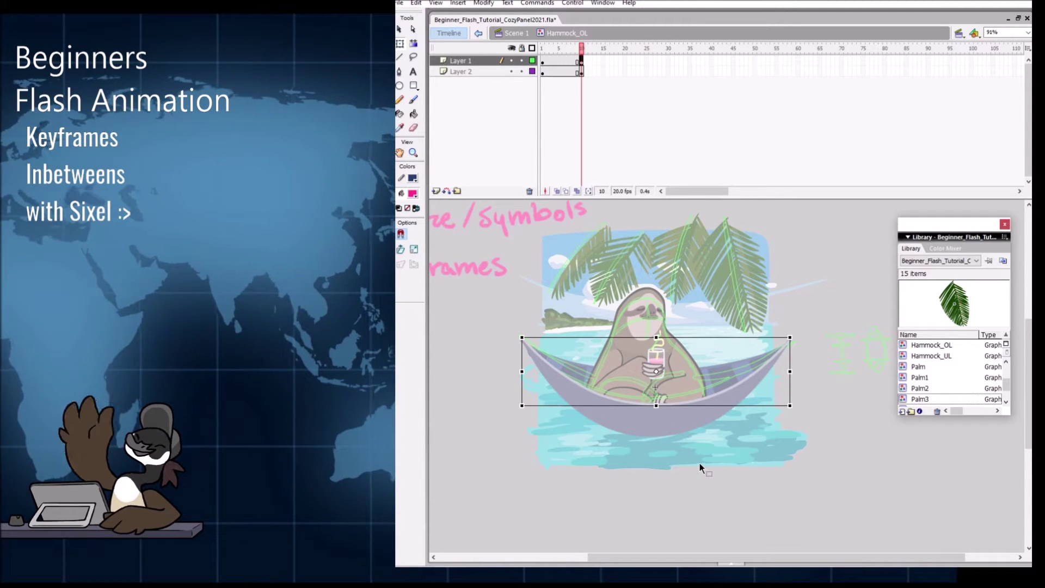
pyautogui.hotkey('ctrl', 'b')
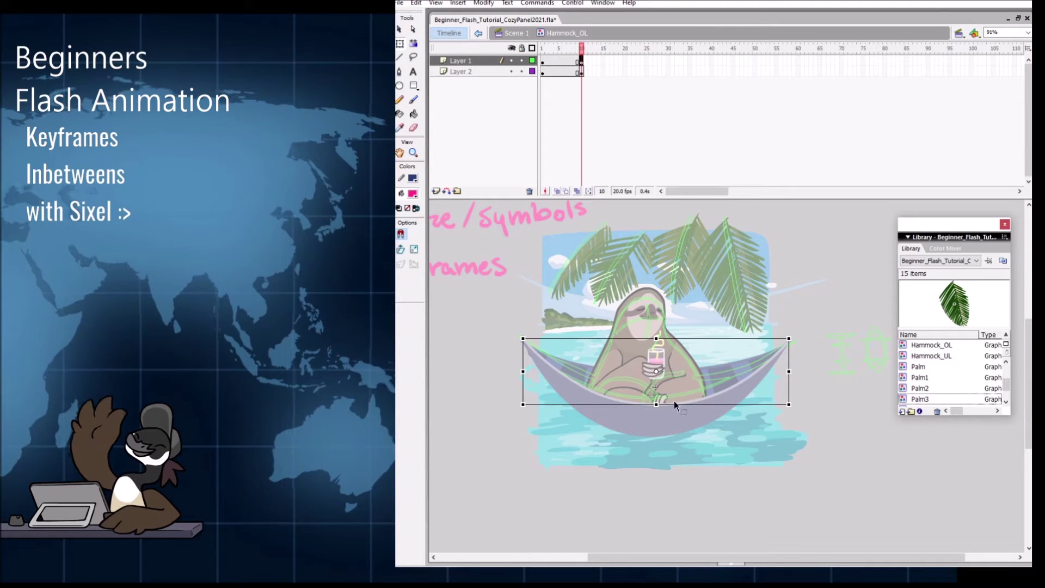
pyautogui.click(740, 430)
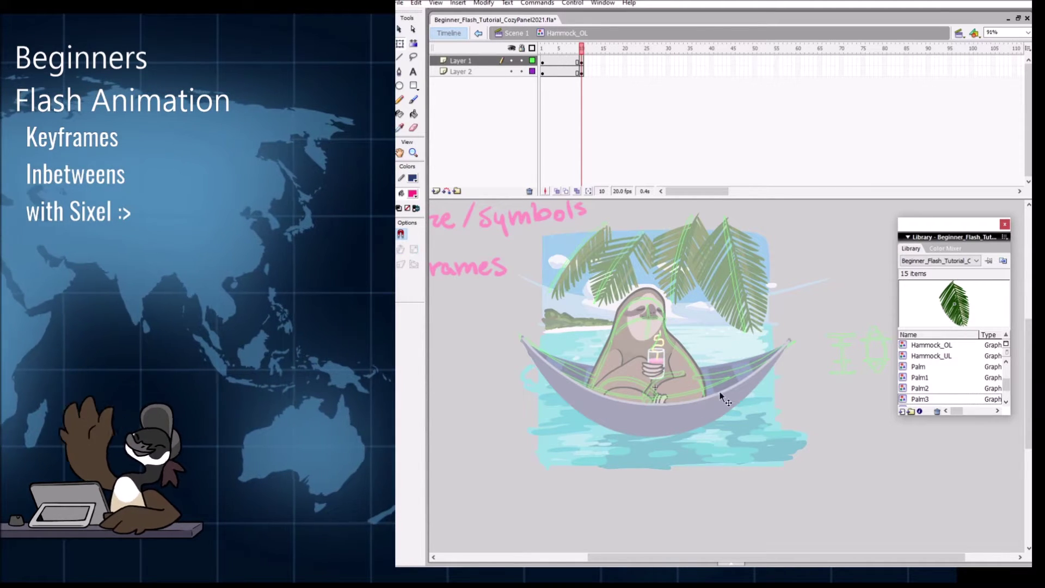
pyautogui.click(672, 403)
pyautogui.moveTo(656, 405); pyautogui.dragTo(657, 398)
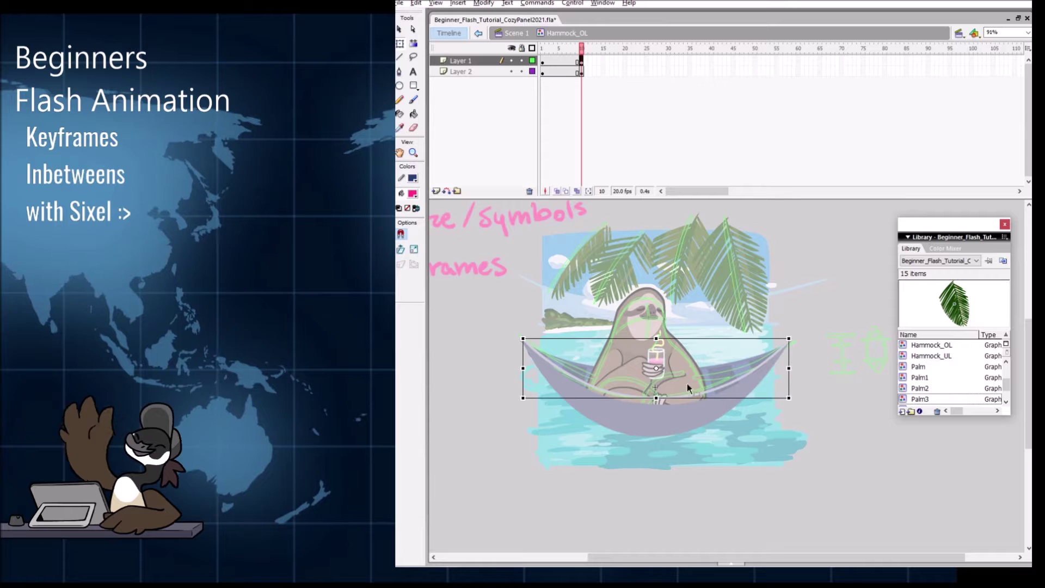
pyautogui.moveTo(657, 398); pyautogui.dragTo(657, 396)
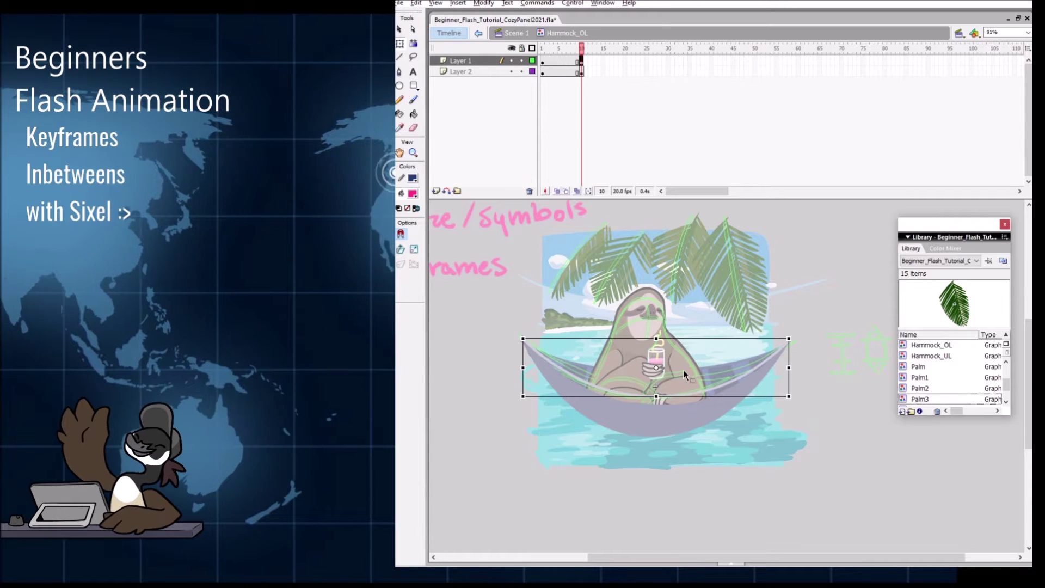
# Step: Try a motion tween between frames 1 and 10 on Layer 1 and scrub through its frames
pyautogui.click(543, 61)
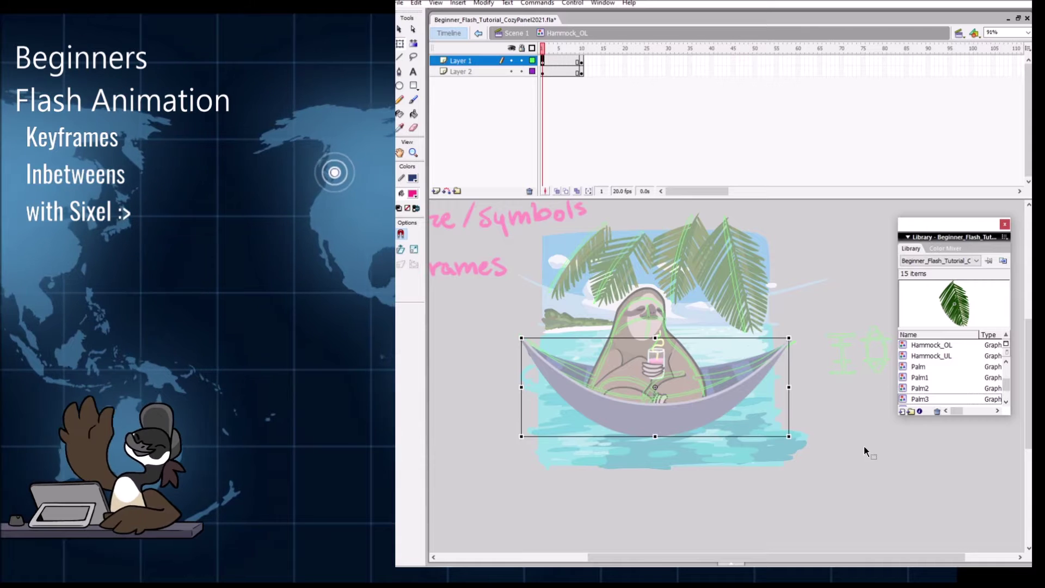
pyautogui.rightClick(564, 60)
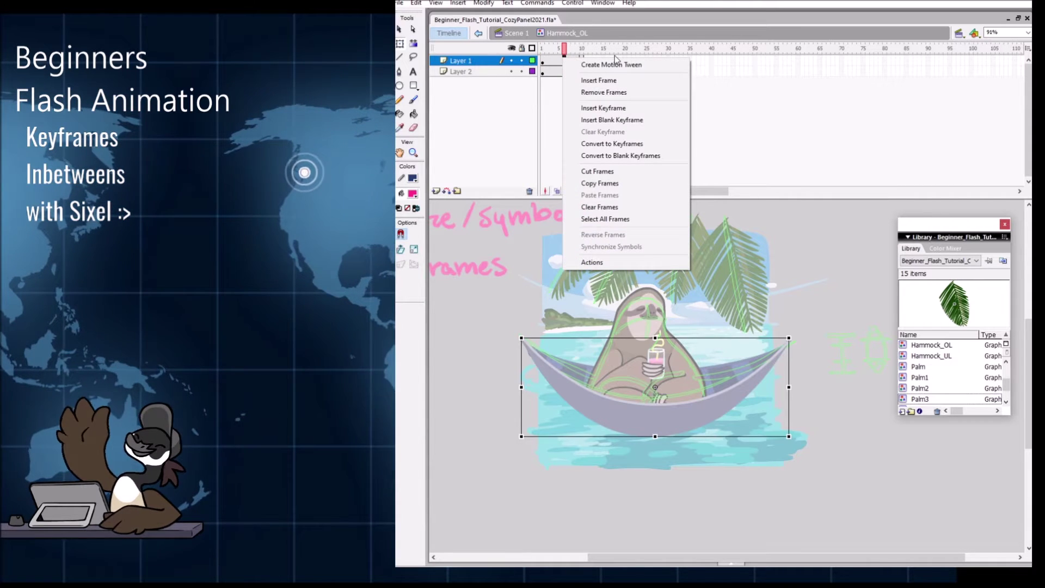
pyautogui.click(611, 64)
pyautogui.click(561, 49)
pyautogui.moveTo(561, 49); pyautogui.dragTo(573, 50)
pyautogui.press(',')
pyautogui.press(',')
pyautogui.click(748, 436)
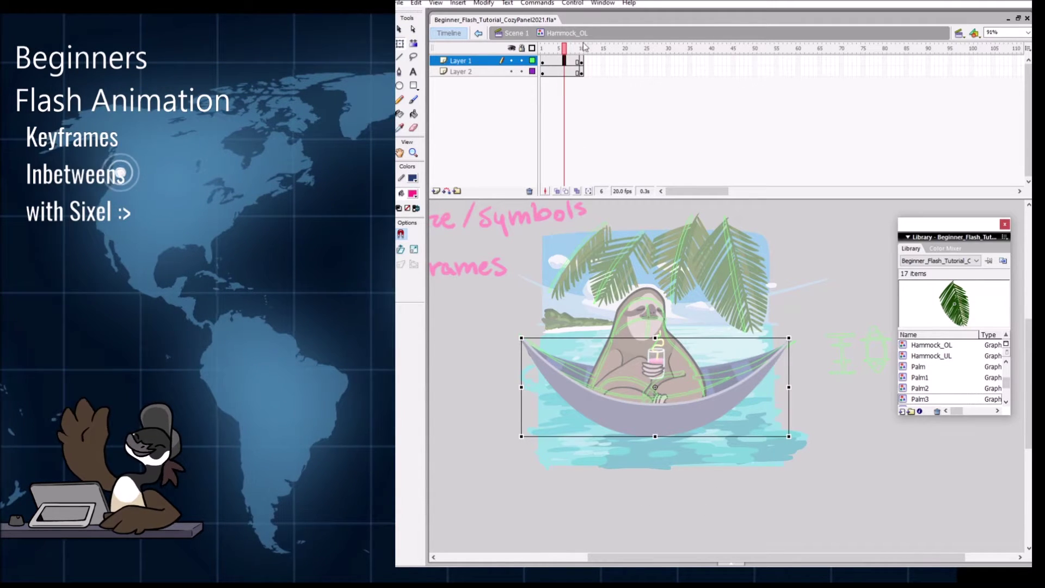
# Step: Clear the keyframe at frame 10 of Layer 1 and return to frame 1
pyautogui.click(581, 61)
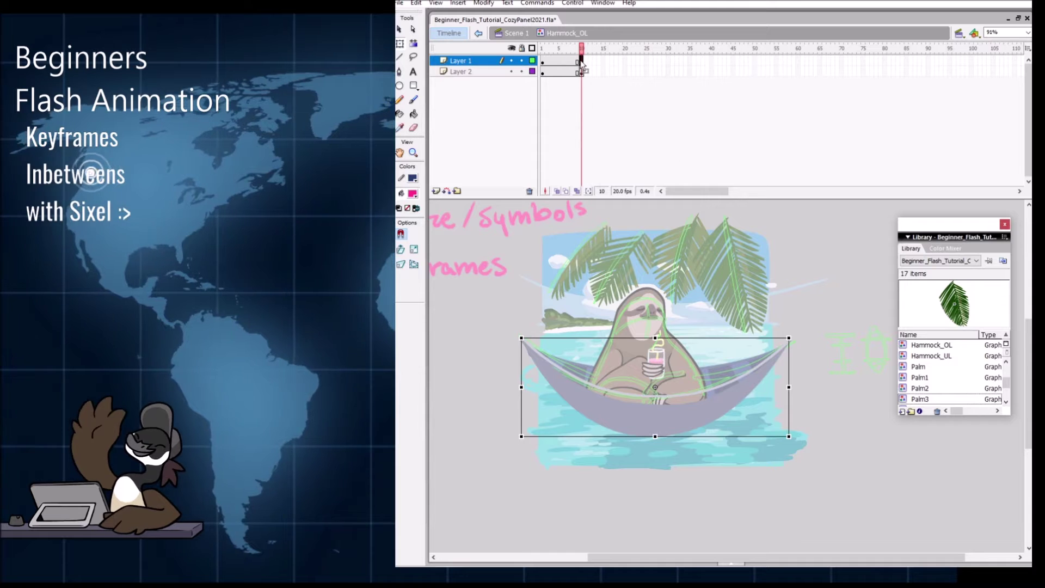
pyautogui.rightClick(581, 65)
pyautogui.click(662, 130)
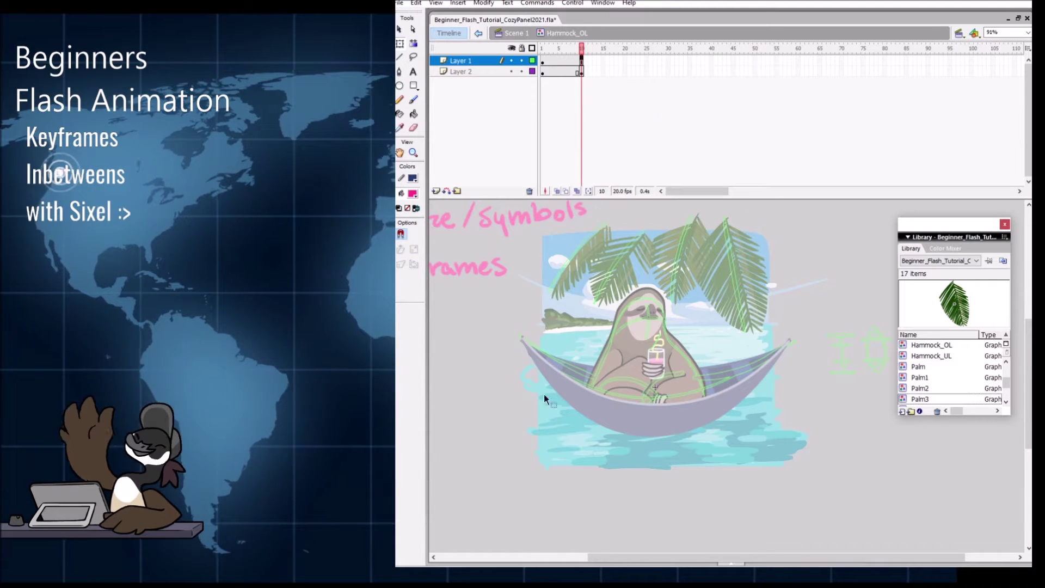
pyautogui.hotkey('ctrl', 'alt', 'r')
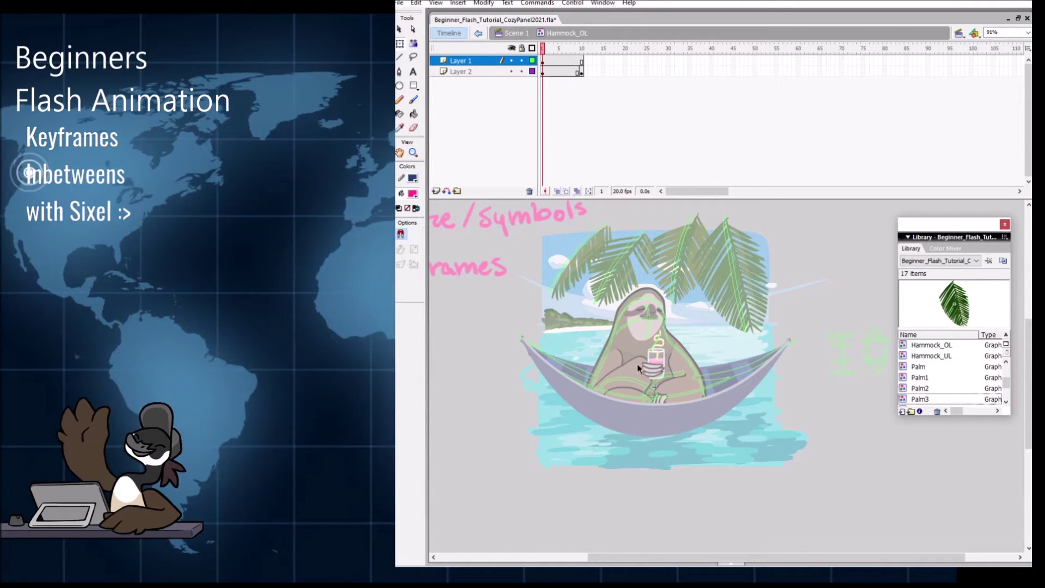
# Step: Try to convert the hammock artwork on frame 1 of Layer 1 into a graphic symbol named Hammock_OL_Line
pyautogui.click(677, 408)
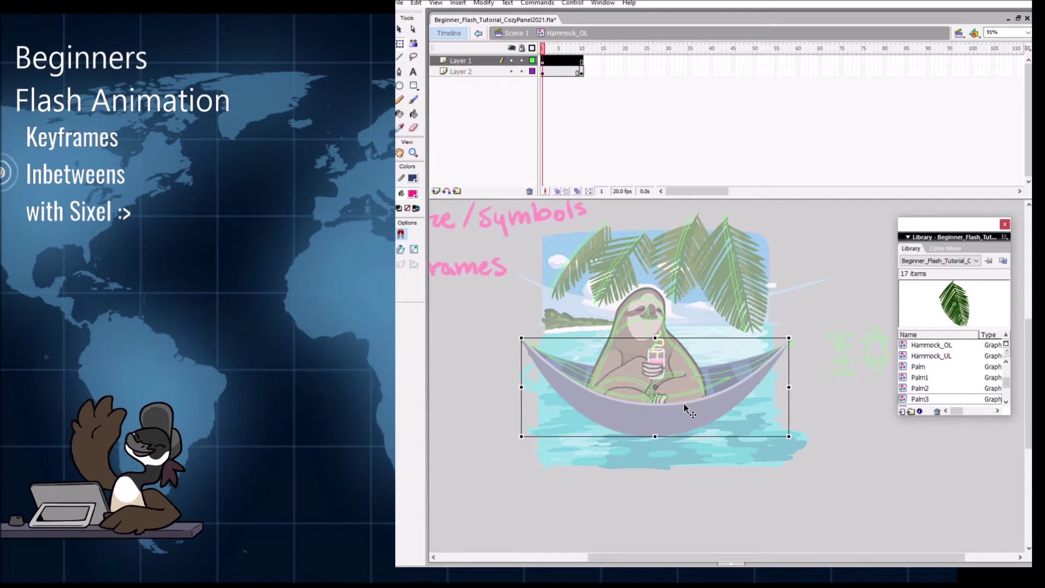
pyautogui.click(544, 65)
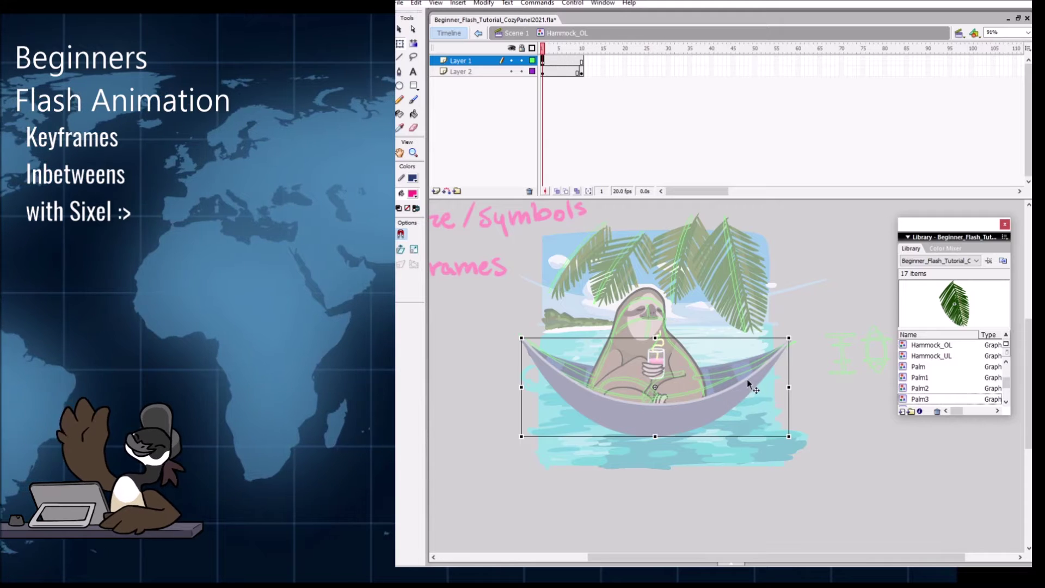
pyautogui.press('F8')
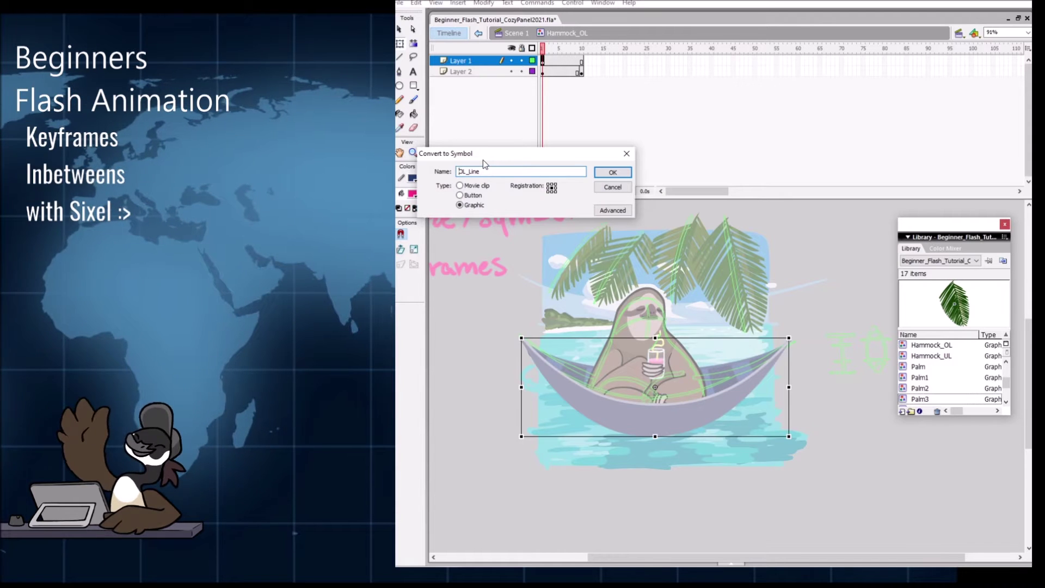
pyautogui.write('Hammock')
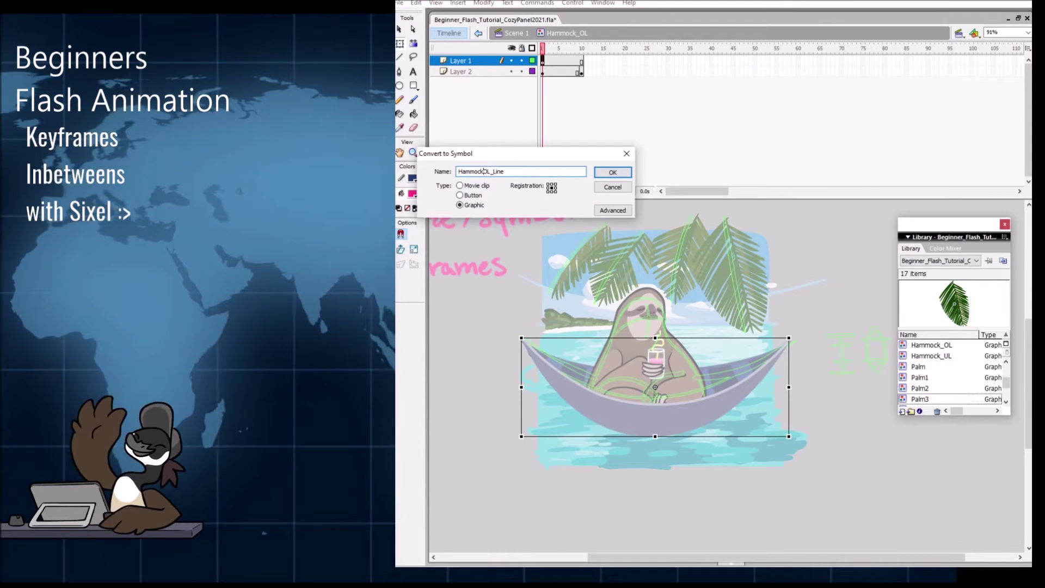
pyautogui.write('_')
pyautogui.press('Return')
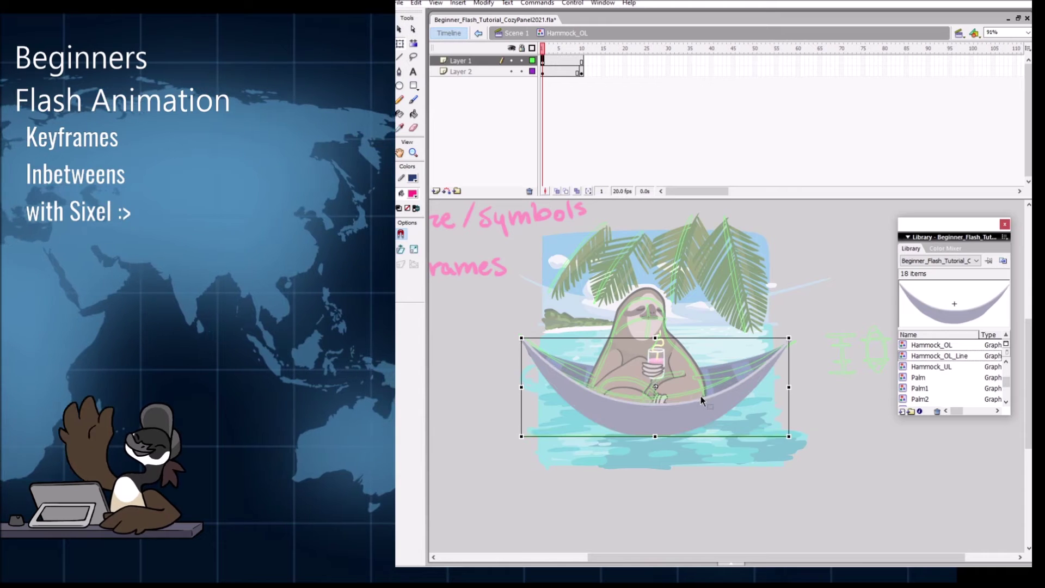
pyautogui.hotkey('ctrl', 'z')
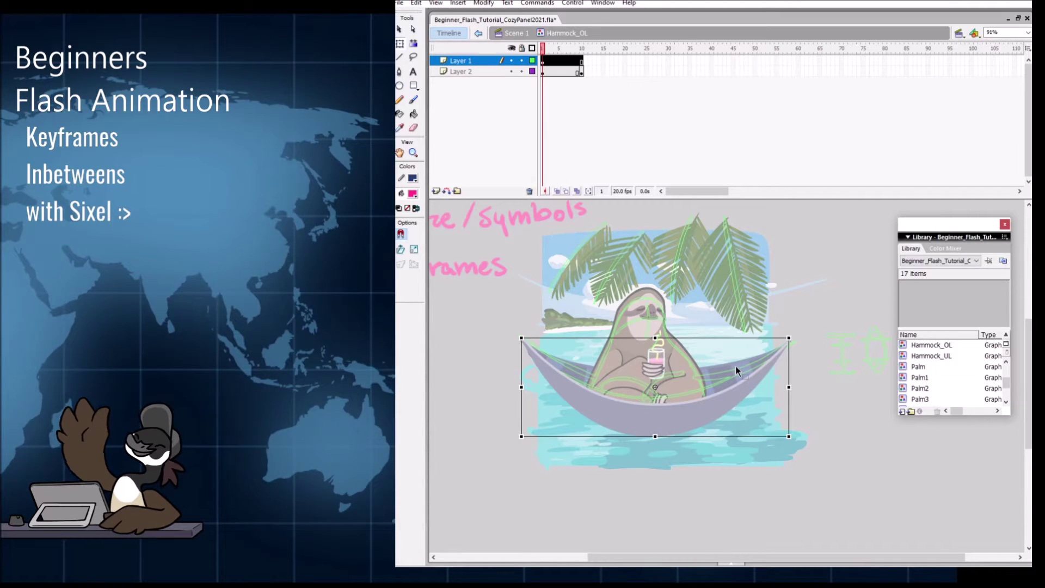
# Step: Examine how the hammock body and rim are grouped on Layer 1, looking inside the group and reselecting the artwork
pyautogui.click(590, 140)
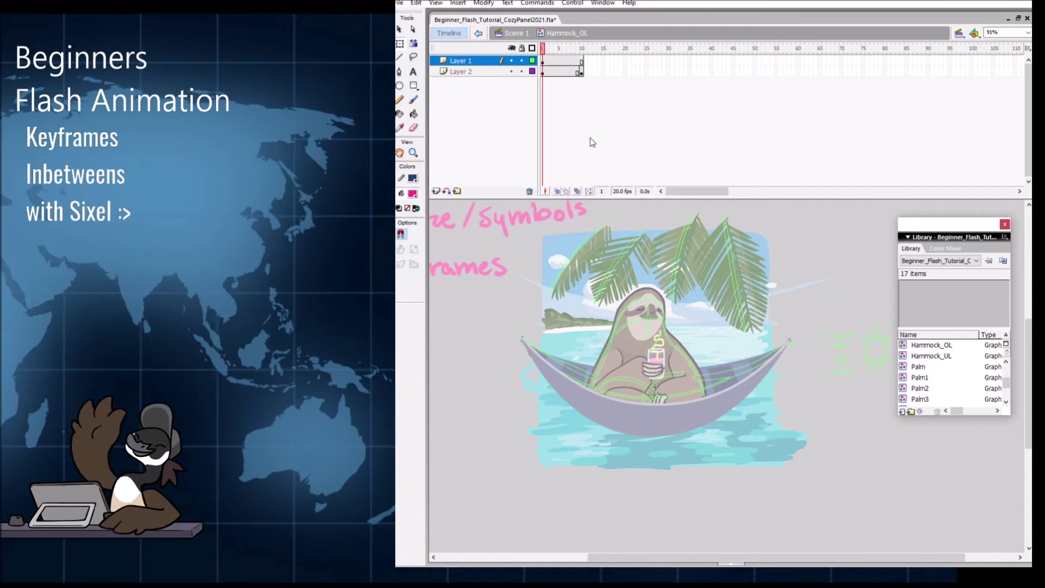
pyautogui.doubleClick(693, 400)
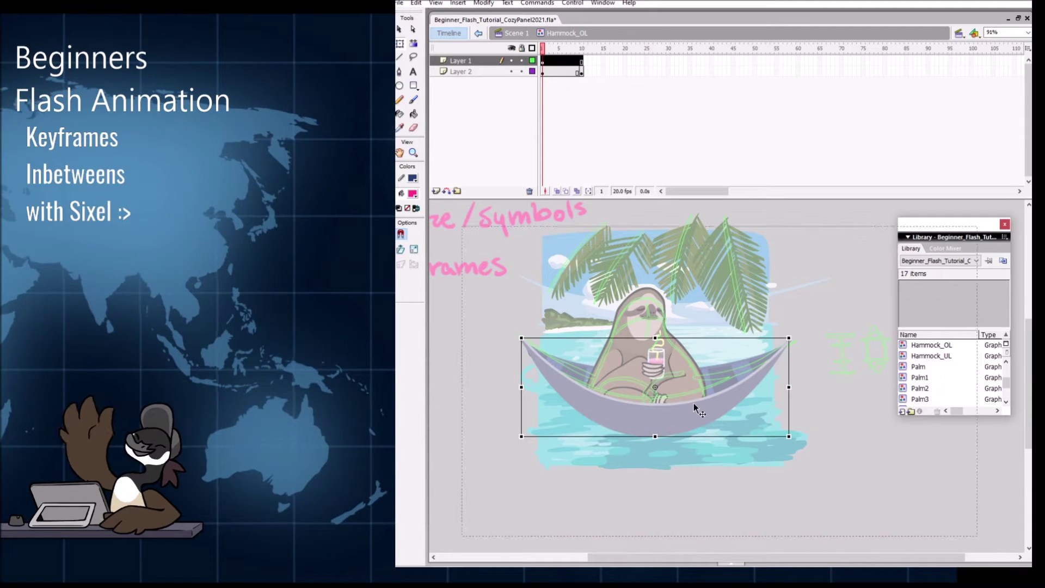
pyautogui.click(694, 397)
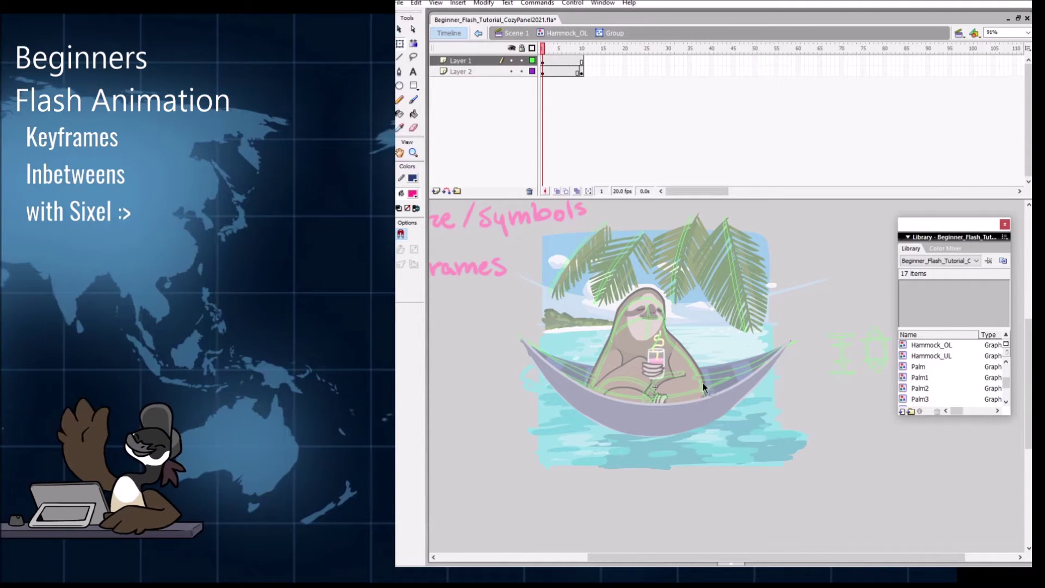
pyautogui.doubleClick(693, 444)
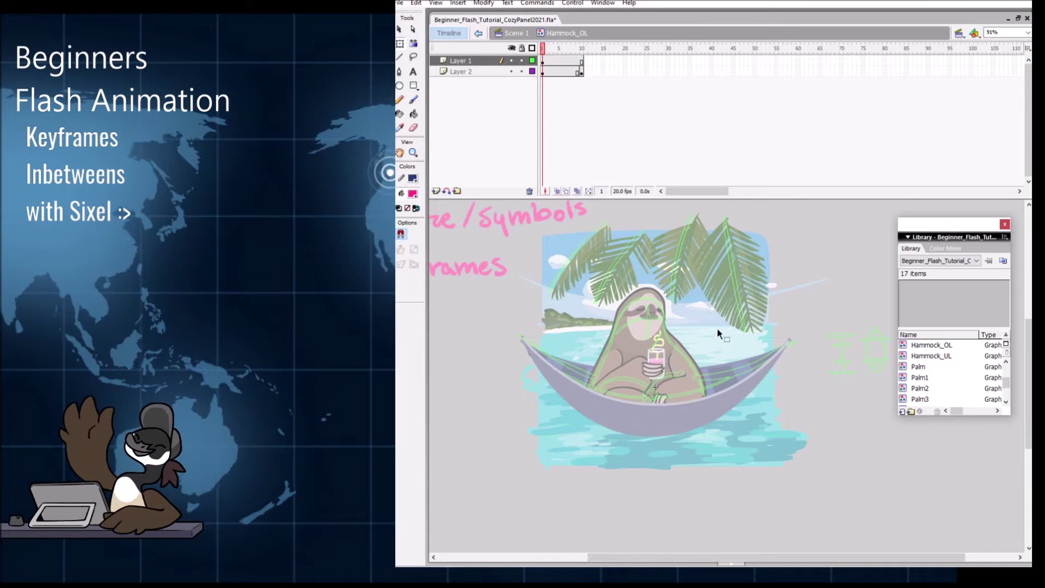
pyautogui.click(658, 508)
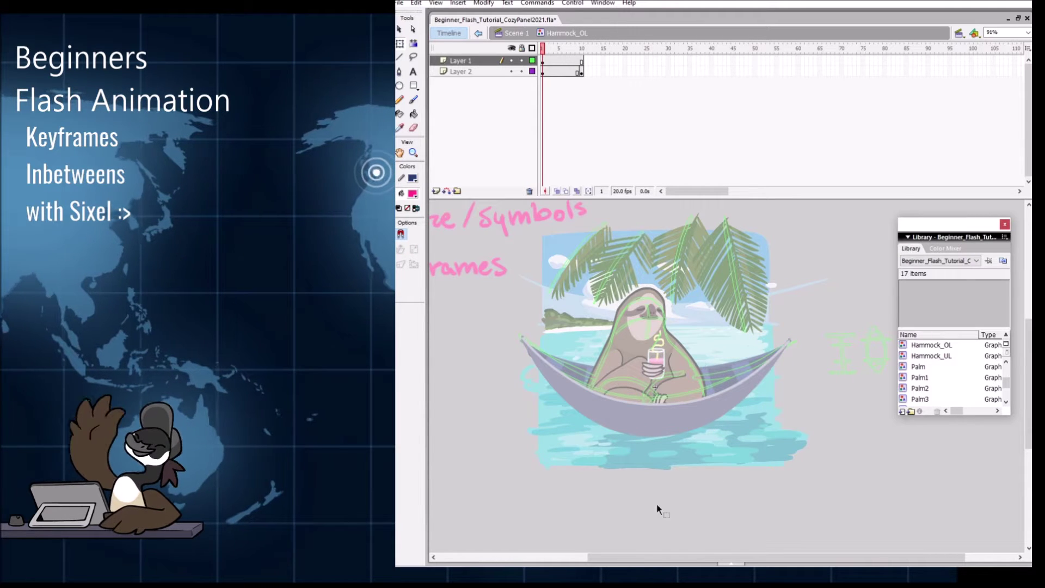
pyautogui.click(688, 401)
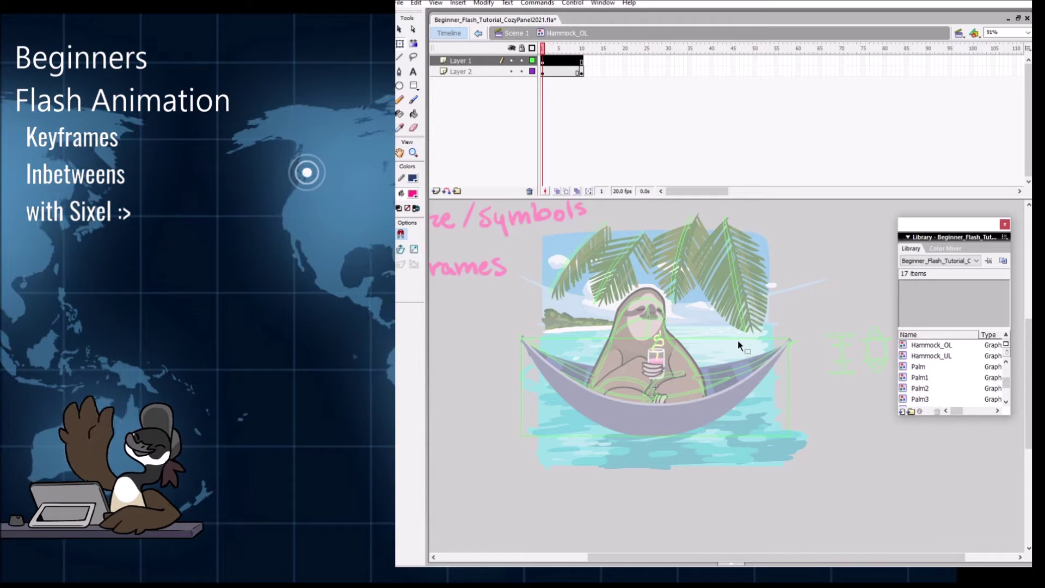
pyautogui.click(692, 399)
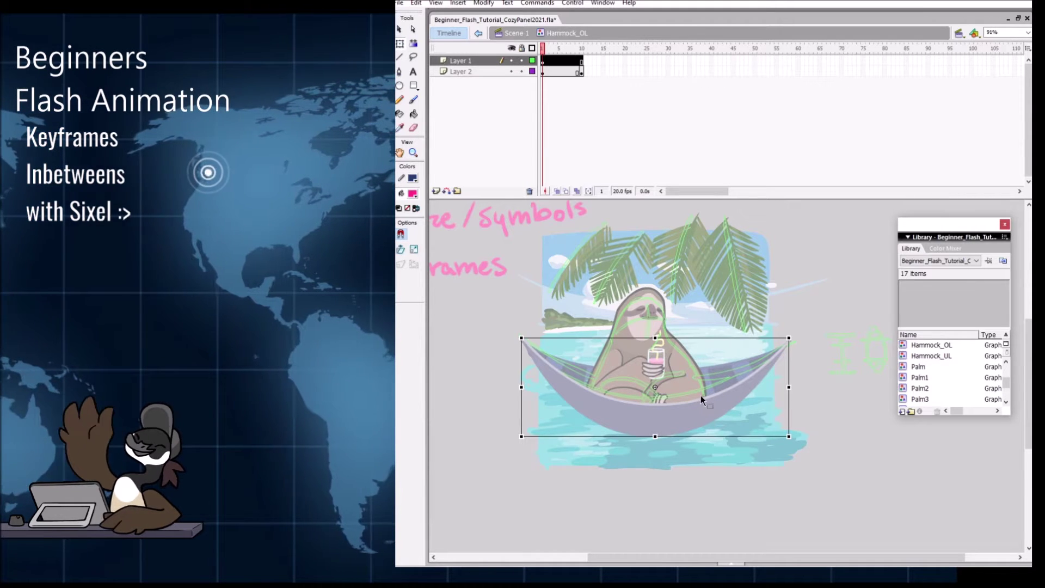
pyautogui.press('Escape')
pyautogui.click(699, 400)
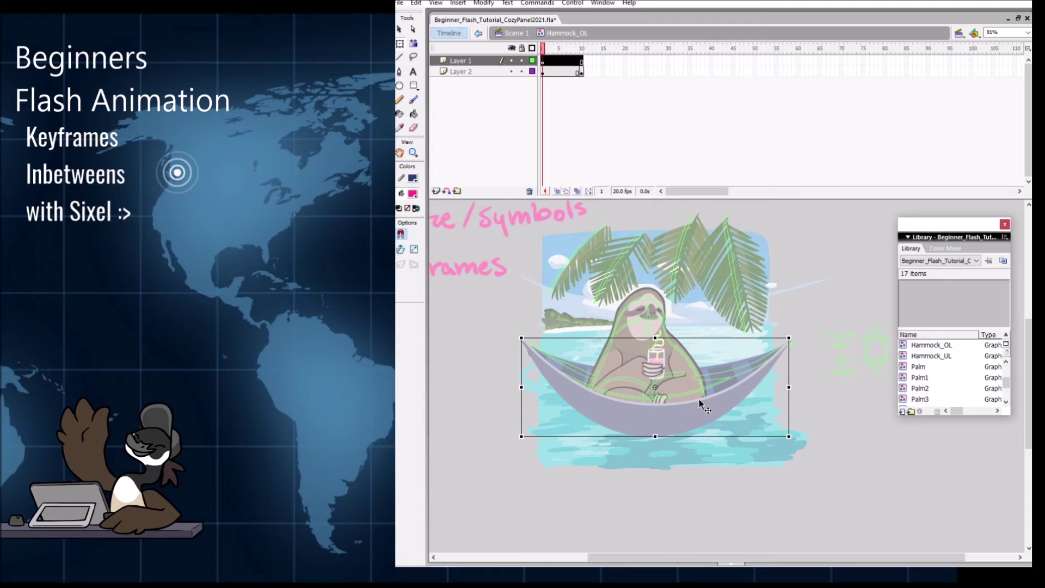
# Step: Look inside the hammock group on Layer 1 and return to the Hammock_OL symbol
pyautogui.moveTo(657, 434); pyautogui.dragTo(667, 423)
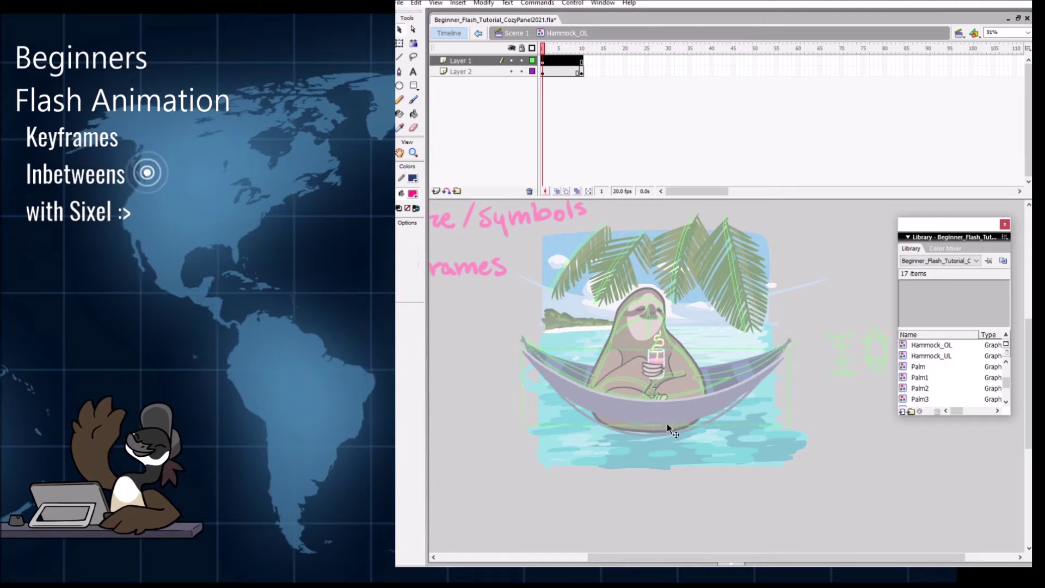
pyautogui.doubleClick(677, 405)
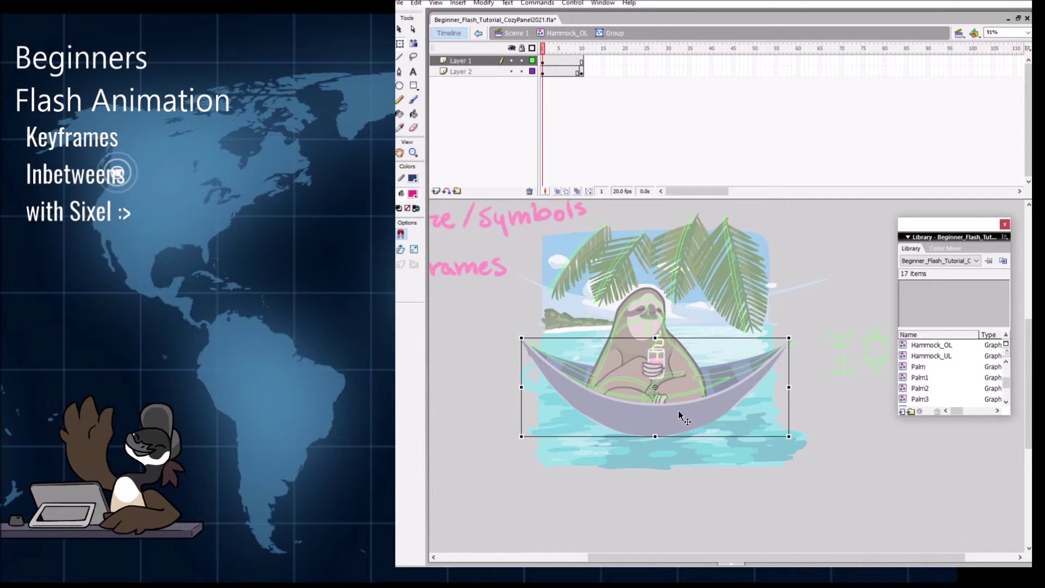
pyautogui.click(575, 33)
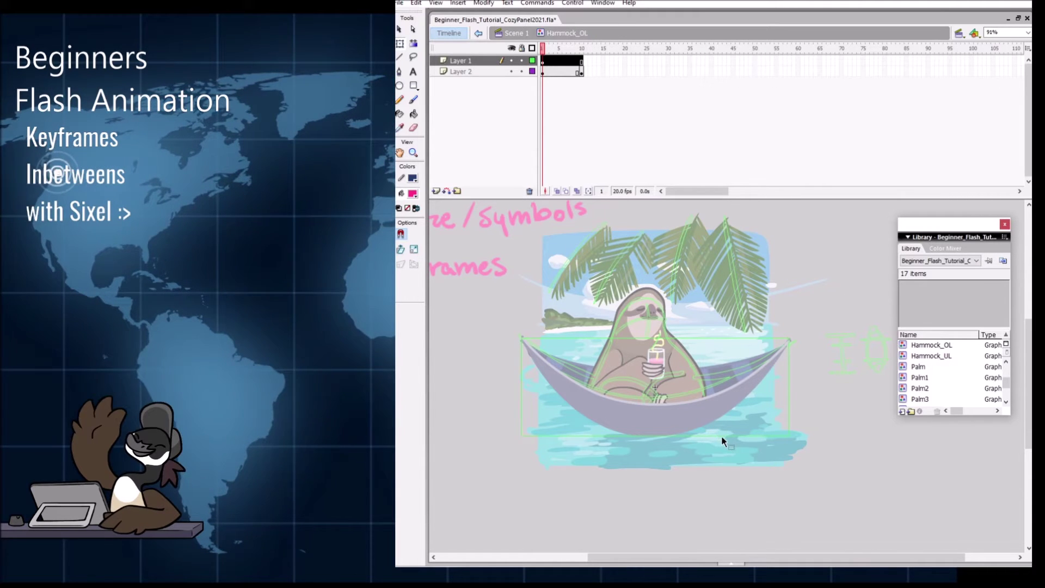
# Step: Ungroup the hammock artwork on frame 1 of Layer 1 into loose body and rim shapes
pyautogui.click(716, 455)
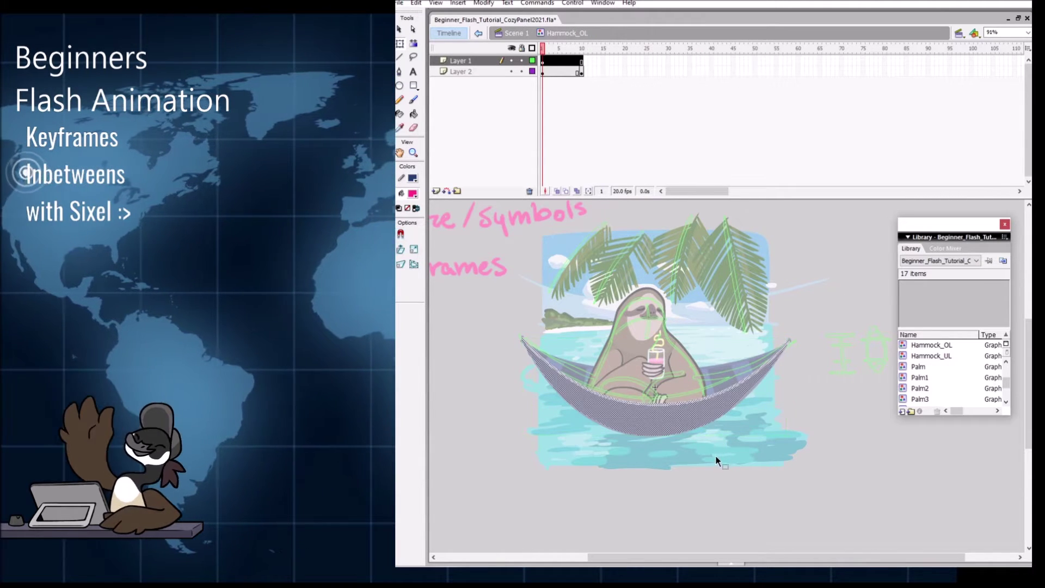
pyautogui.click(686, 363)
pyautogui.click(662, 504)
pyautogui.click(677, 421)
pyautogui.hotkey('ctrl', 'g')
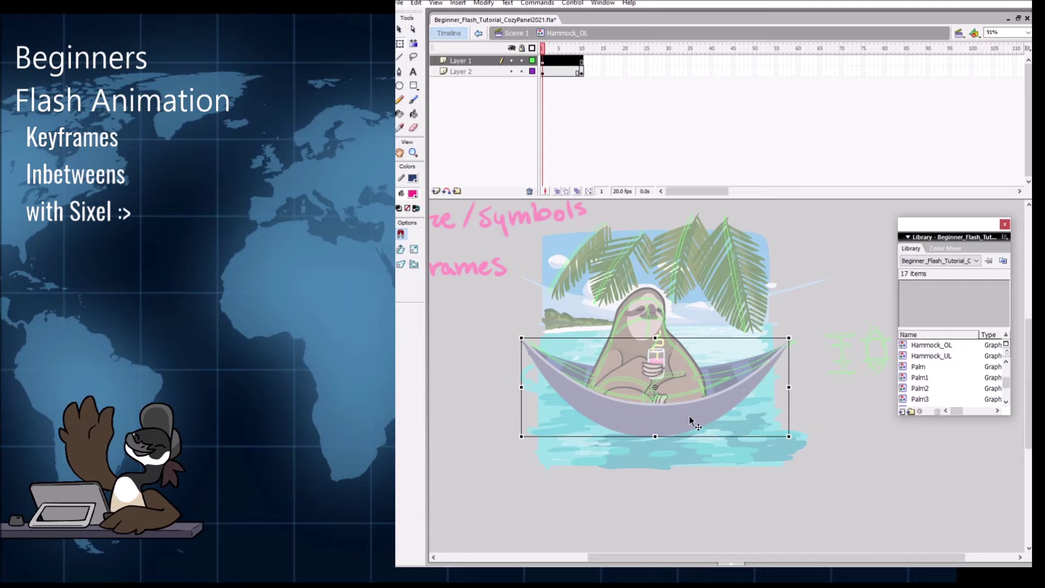
pyautogui.click(669, 476)
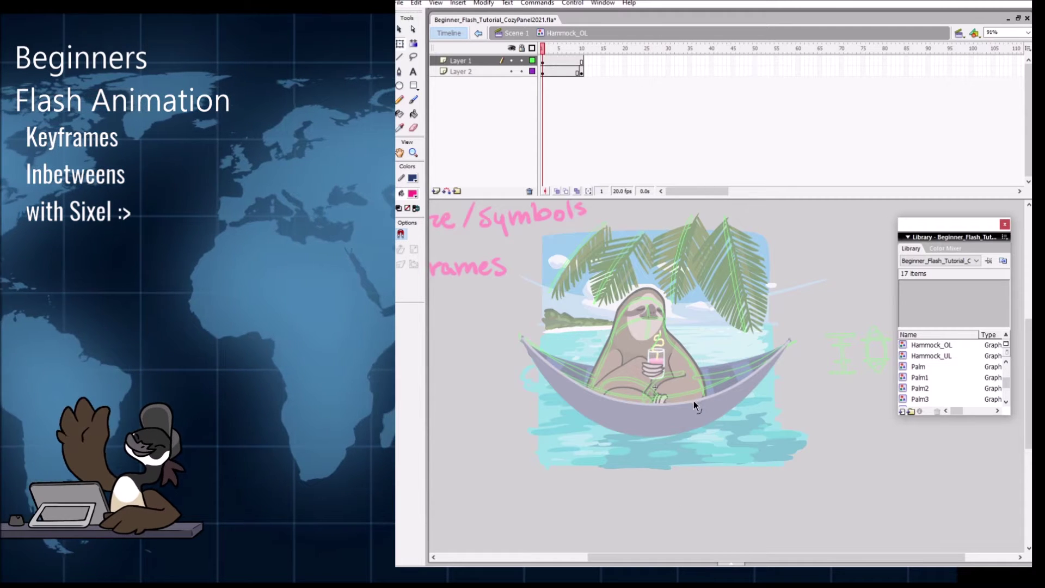
# Step: Try to isolate the hammock's rim line by selecting all the artwork and deselecting the body fill
pyautogui.keyDown('shift'); pyautogui.click(728, 387); pyautogui.keyUp('shift')
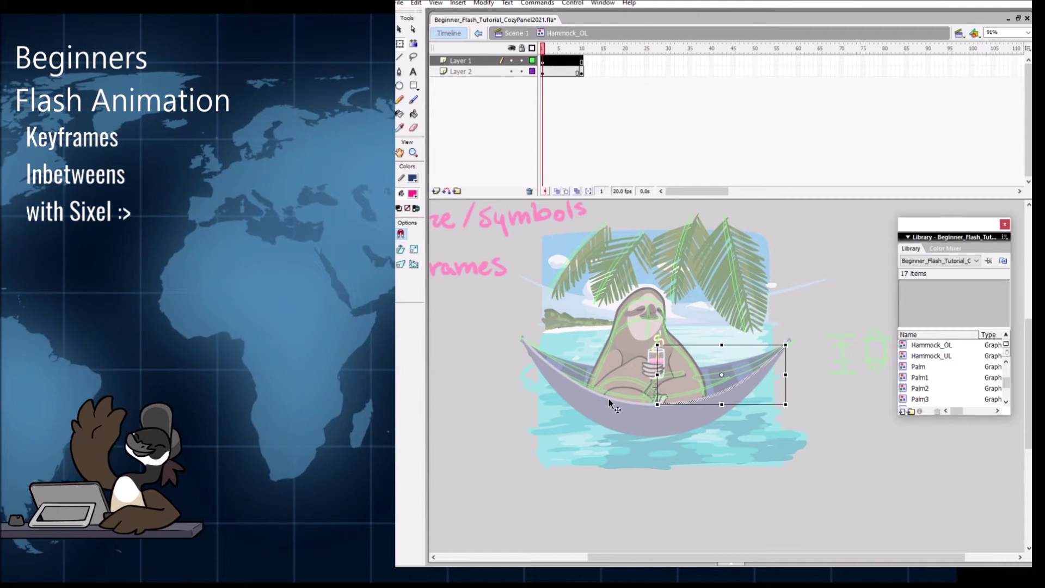
pyautogui.press('v')
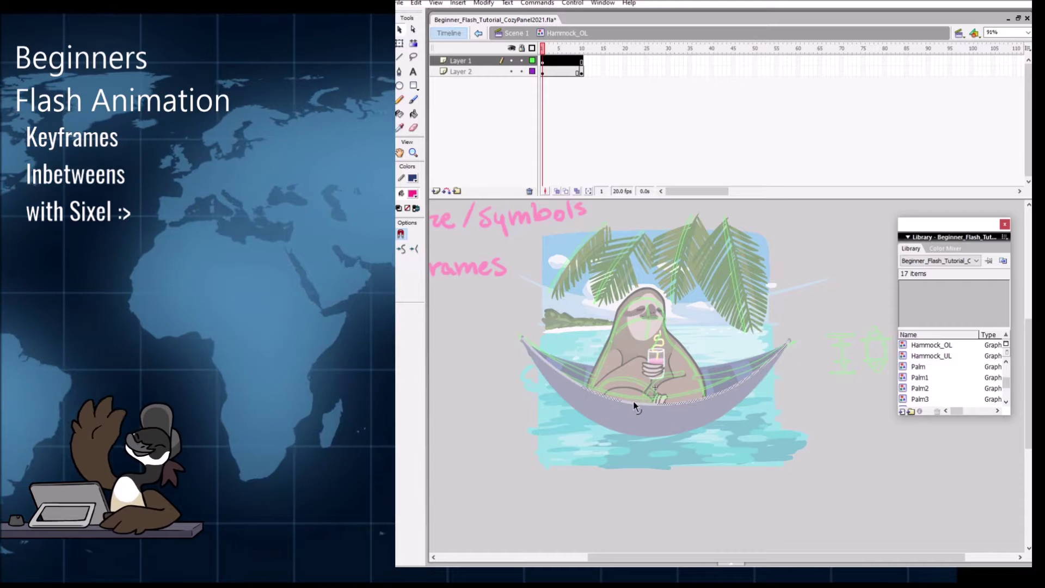
pyautogui.moveTo(510, 312); pyautogui.dragTo(804, 435)
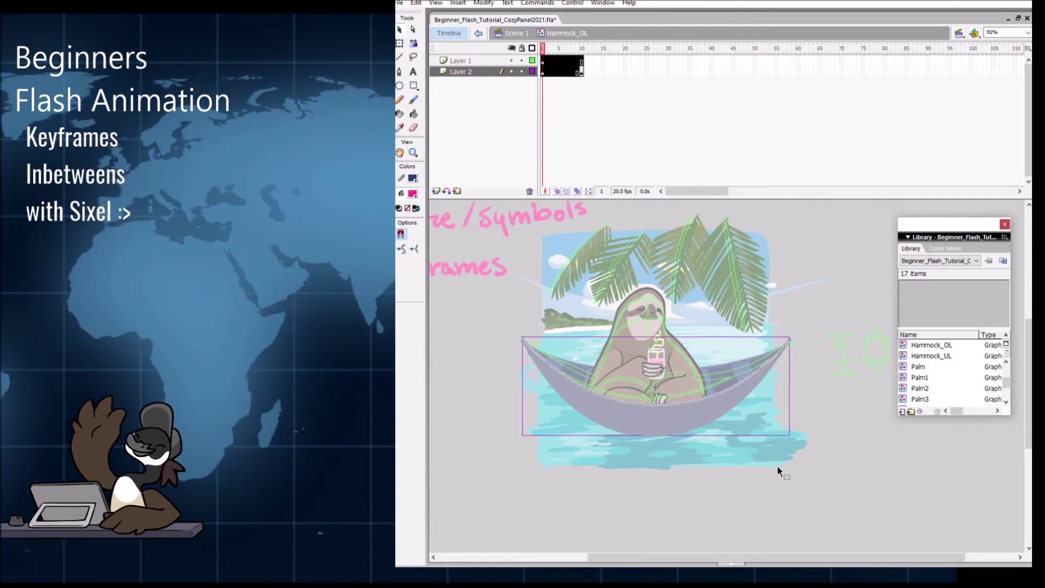
pyautogui.click(815, 450)
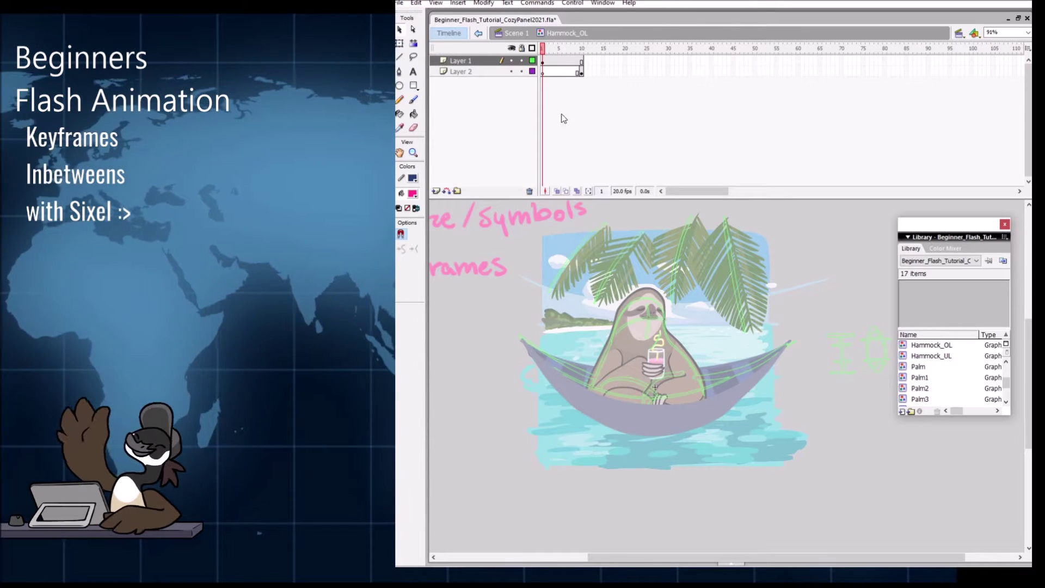
pyautogui.hotkey('ctrl', 'a')
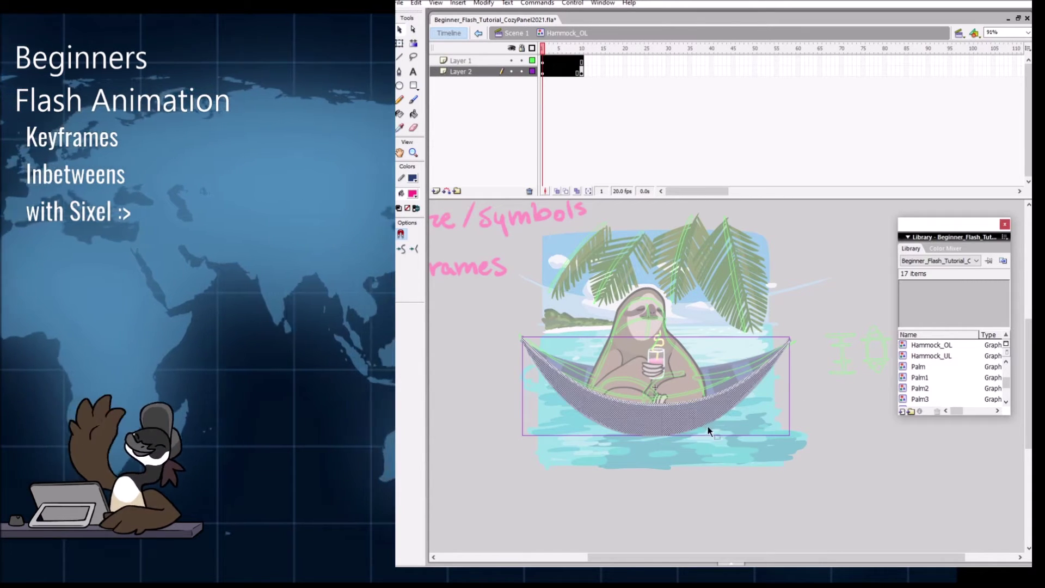
pyautogui.click(715, 423)
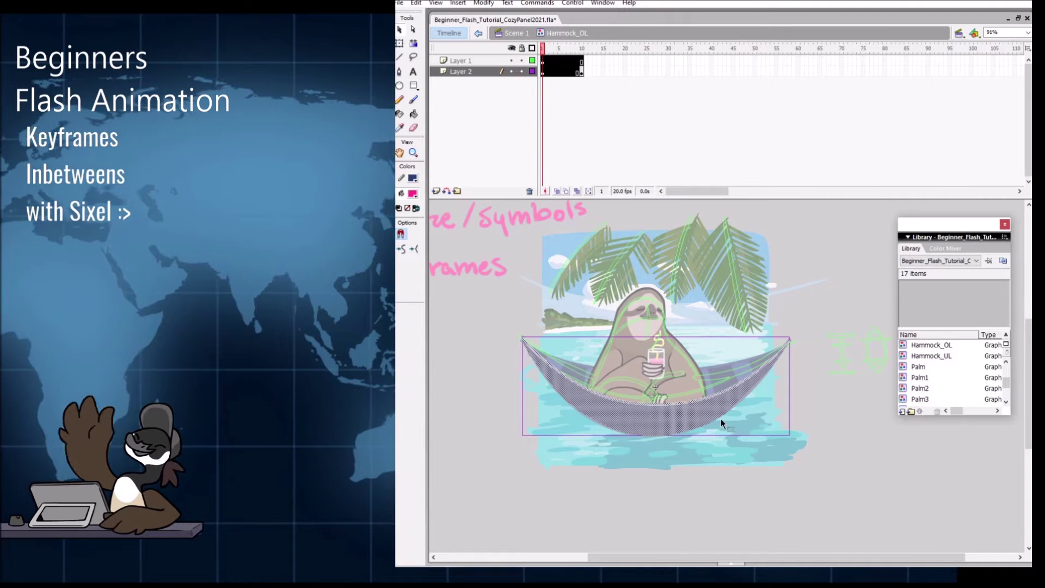
pyautogui.click(795, 386)
pyautogui.moveTo(833, 315); pyautogui.dragTo(492, 454)
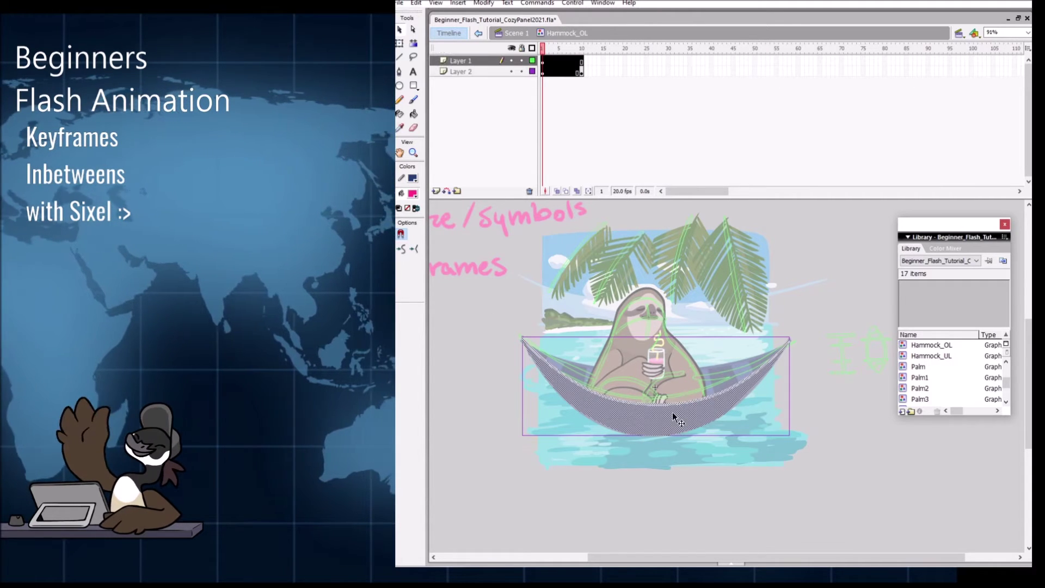
pyautogui.keyDown('shift'); pyautogui.click(674, 425); pyautogui.keyUp('shift')
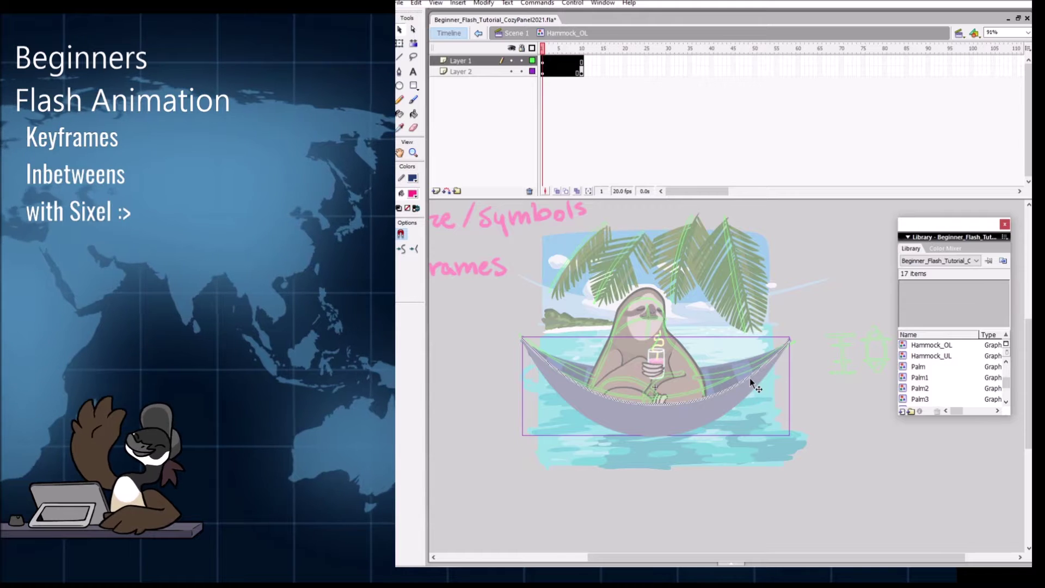
pyautogui.click(841, 372)
# Step: Try to isolate the rim line by lassoing the hammock and deselecting its body fill
pyautogui.press('l')
pyautogui.moveTo(520, 314)
pyautogui.mouseDown()
pyautogui.moveTo(554, 378)
pyautogui.moveTo(629, 417)
pyautogui.moveTo(667, 422)
pyautogui.moveTo(719, 406)
pyautogui.moveTo(775, 360)
pyautogui.moveTo(732, 305)
pyautogui.mouseUp()
pyautogui.press('v')
pyautogui.keyDown('shift'); pyautogui.click(692, 410); pyautogui.keyUp('shift')
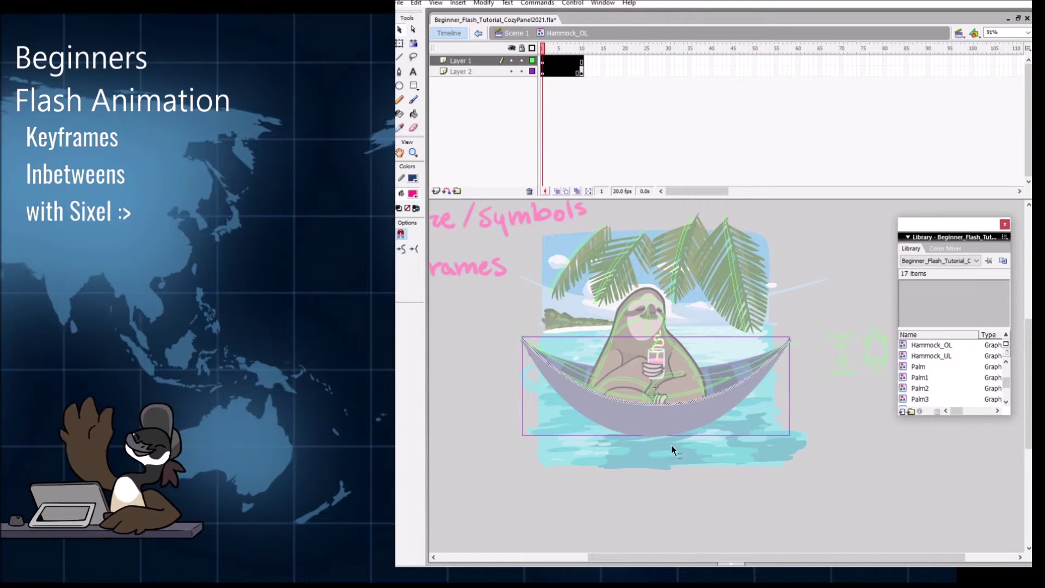
pyautogui.click(680, 465)
pyautogui.click(737, 405)
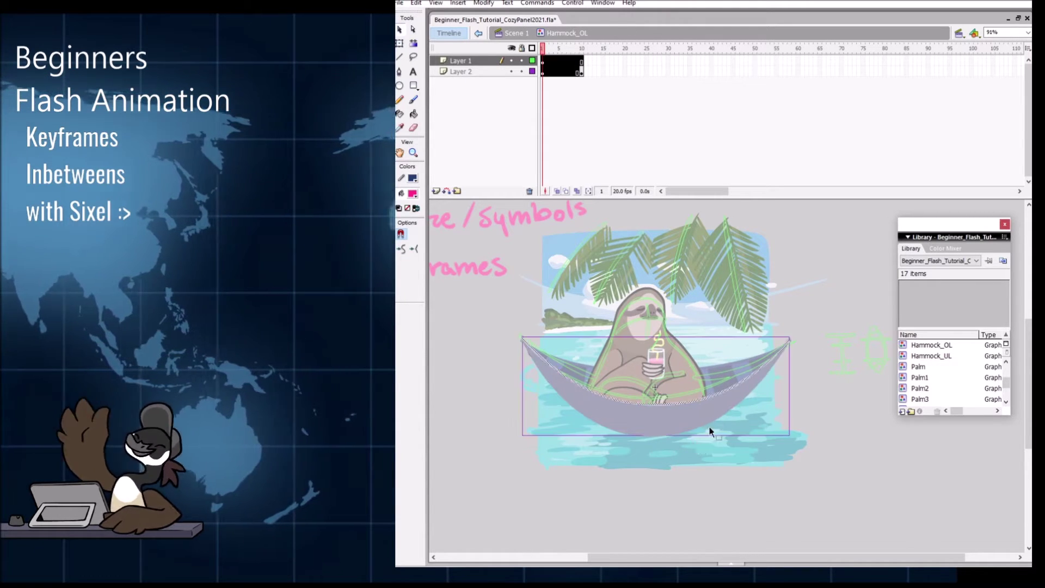
pyautogui.moveTo(715, 419); pyautogui.dragTo(714, 405)
# Step: Select all segments of the hammock's rim line on Layer 1, from one tip to the other
pyautogui.press('z')
pyautogui.moveTo(486, 220); pyautogui.dragTo(748, 491)
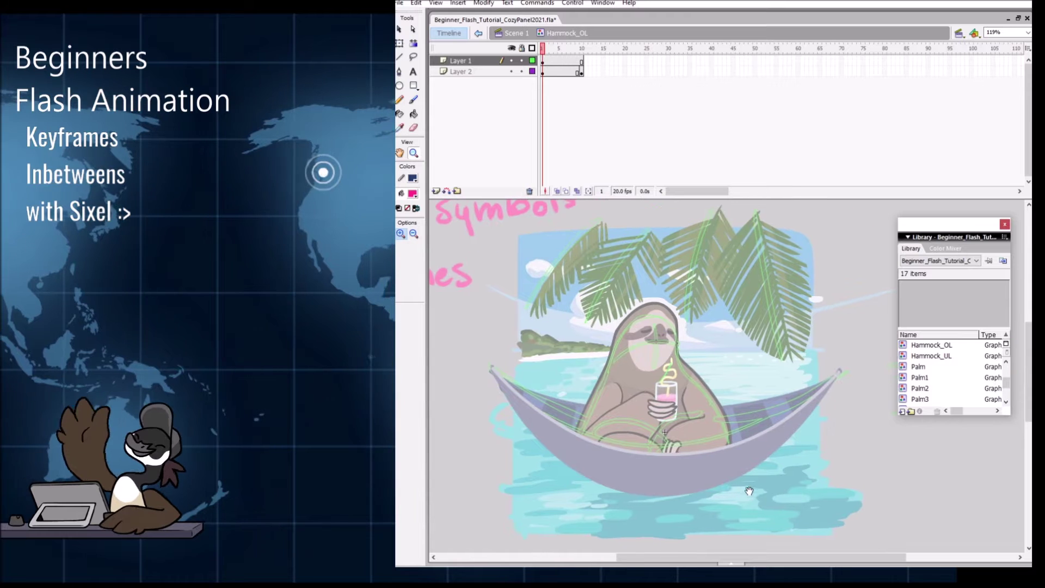
pyautogui.click(698, 450)
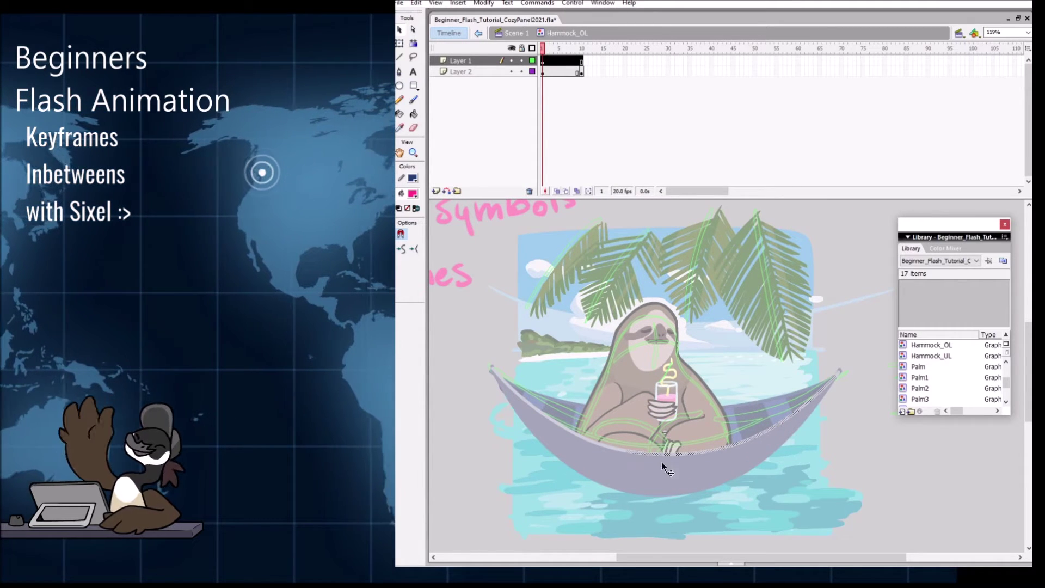
pyautogui.keyDown('shift'); pyautogui.click(600, 446); pyautogui.keyUp('shift')
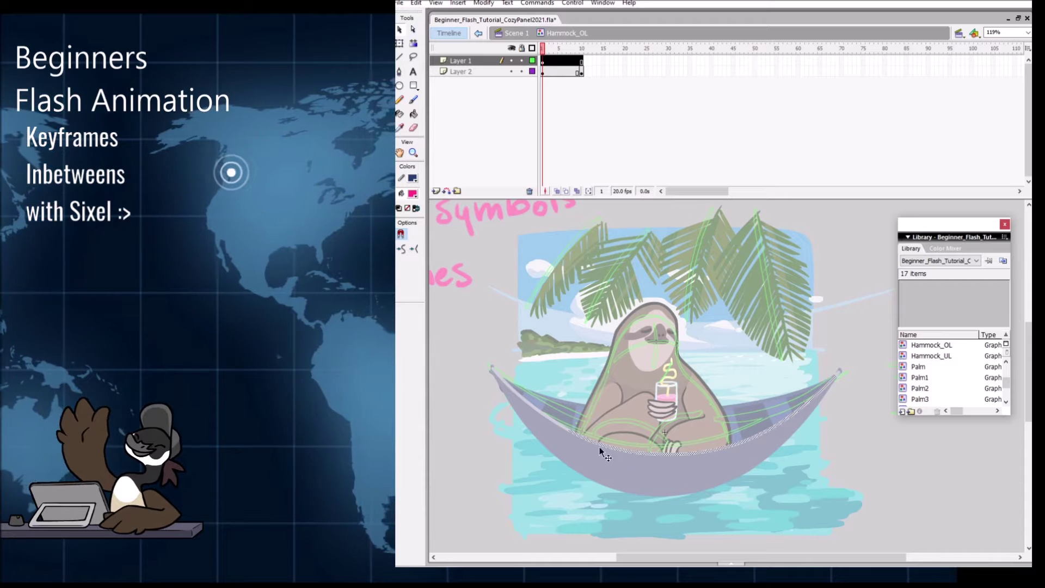
pyautogui.keyDown('shift'); pyautogui.click(514, 384); pyautogui.keyUp('shift')
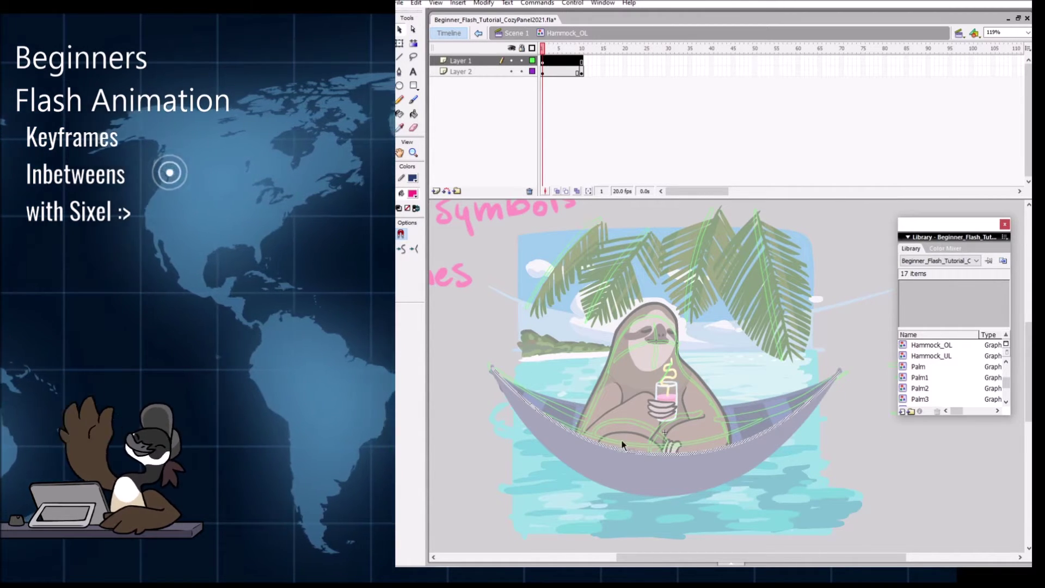
pyautogui.click(708, 494)
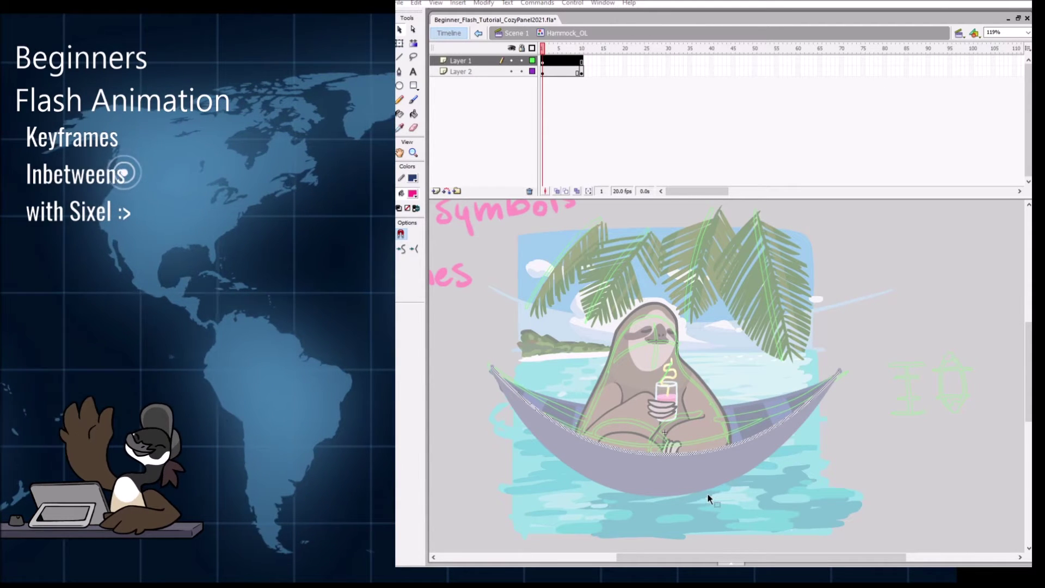
# Step: Move the selected rim line in place onto a new layer above Layer 1
pyautogui.click(758, 430)
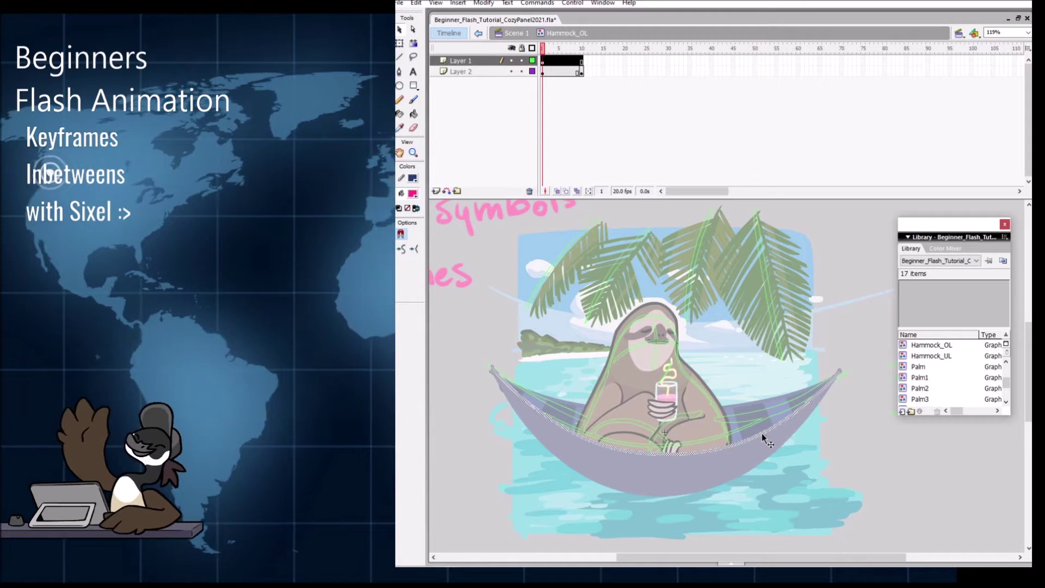
pyautogui.click(763, 432)
pyautogui.click(532, 405)
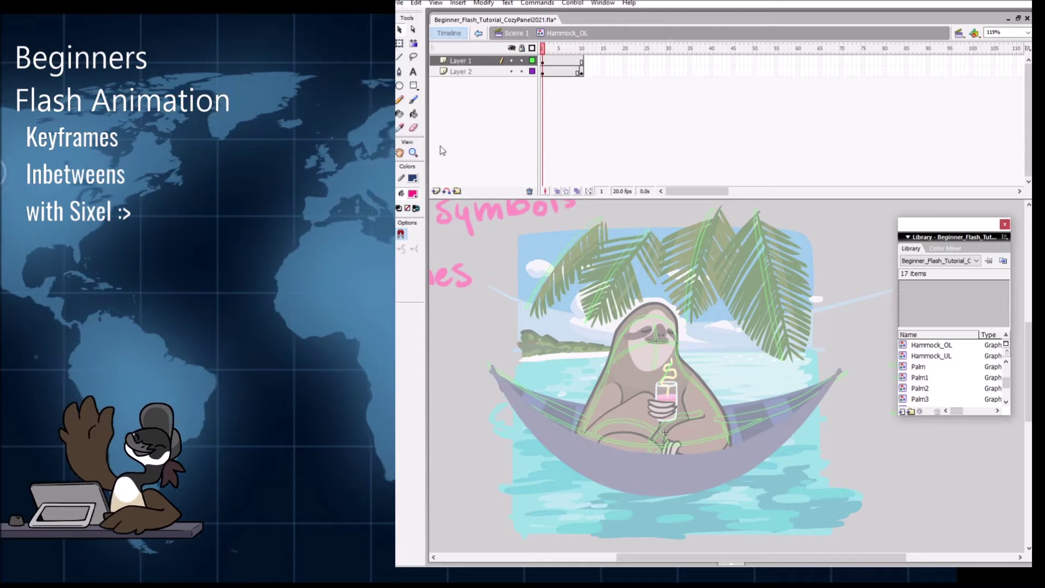
pyautogui.click(436, 192)
pyautogui.click(675, 375)
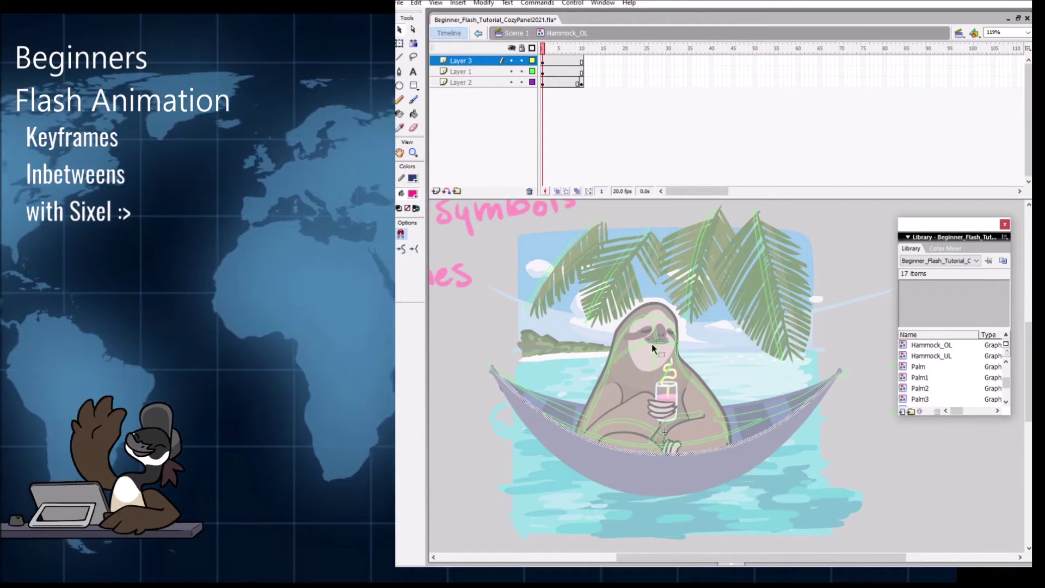
# Step: Insert a keyframe at frame 10 of Layer 3 and flatten the rim line slightly by raising its lower edge
pyautogui.press('Return')
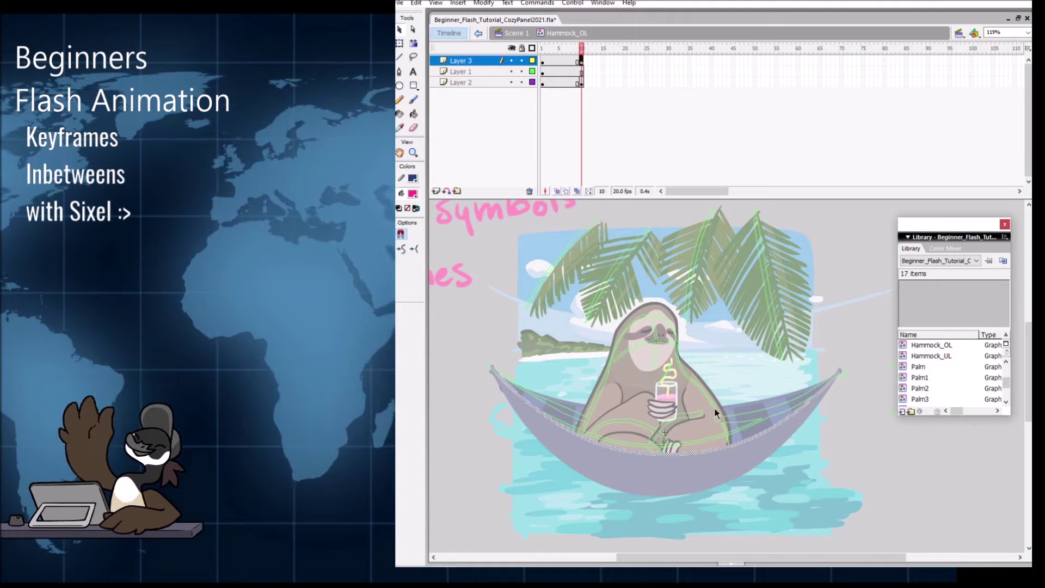
pyautogui.press('q')
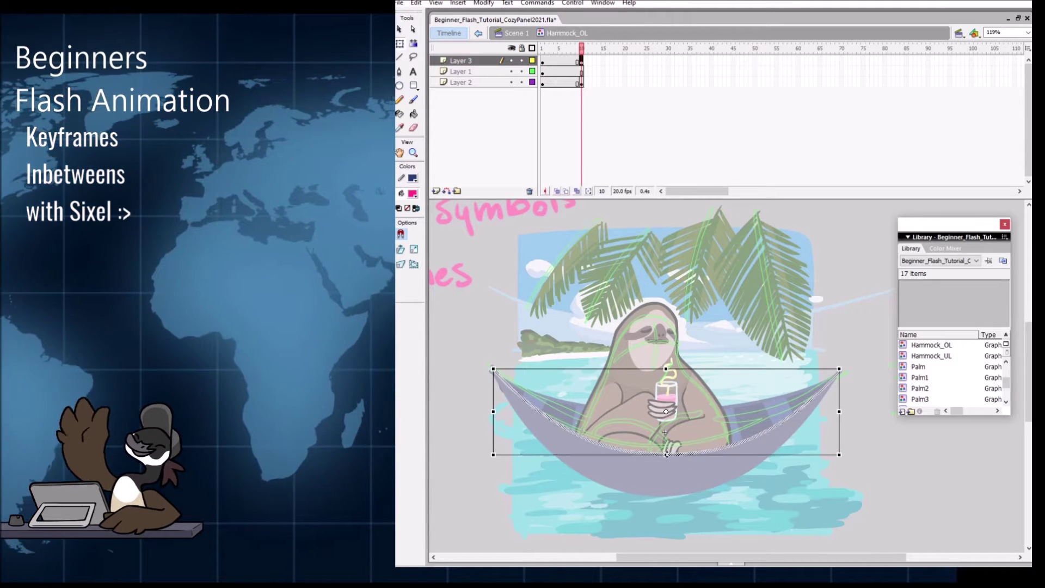
pyautogui.moveTo(666, 454); pyautogui.dragTo(666, 447)
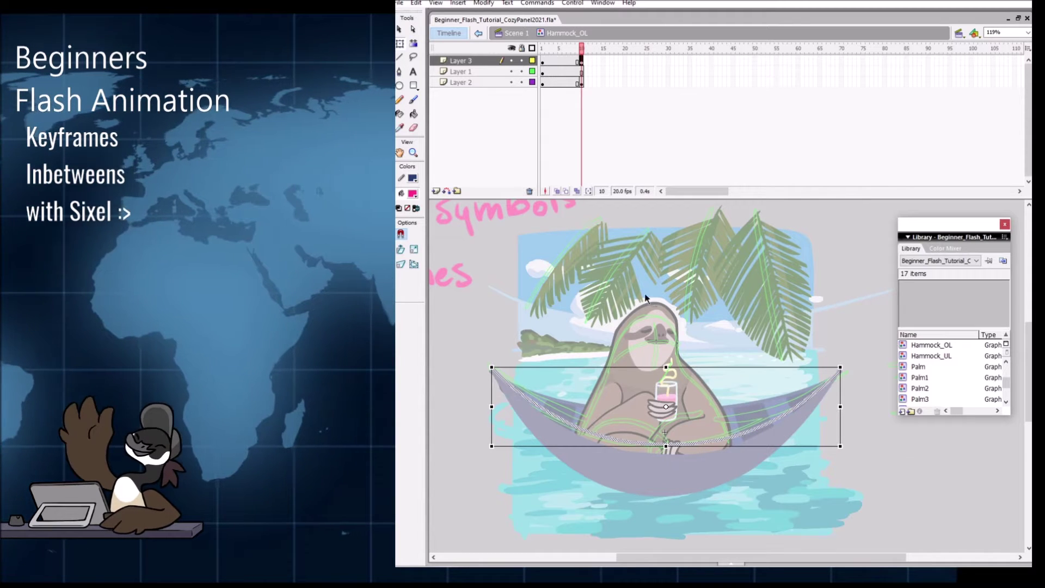
# Step: Try a motion tween on Layer 3 between frames 1 and 10 and preview the rim's movement
pyautogui.rightClick(565, 62)
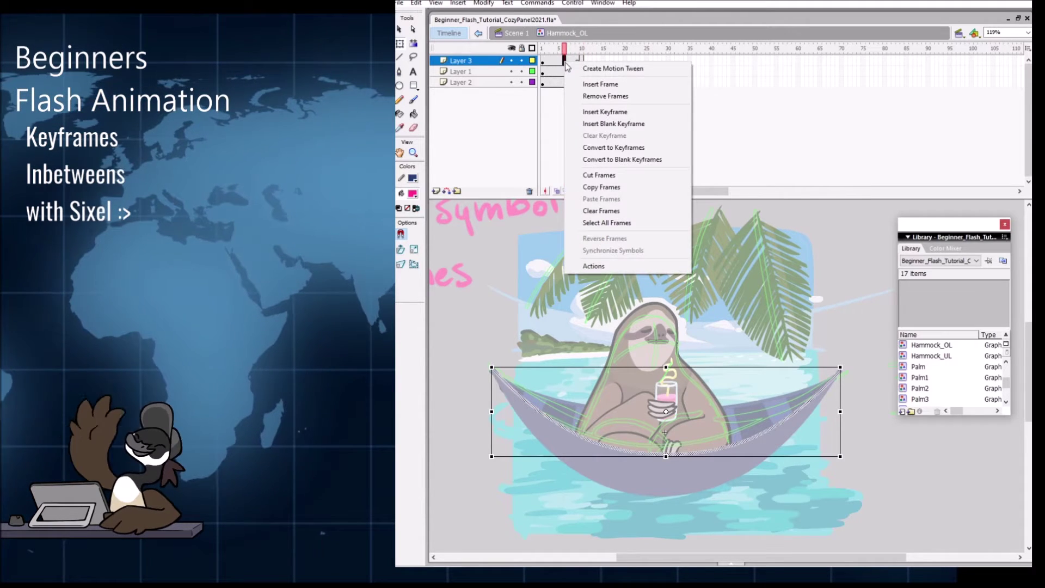
pyautogui.click(638, 69)
pyautogui.moveTo(552, 52); pyautogui.dragTo(575, 56)
pyautogui.press('Return')
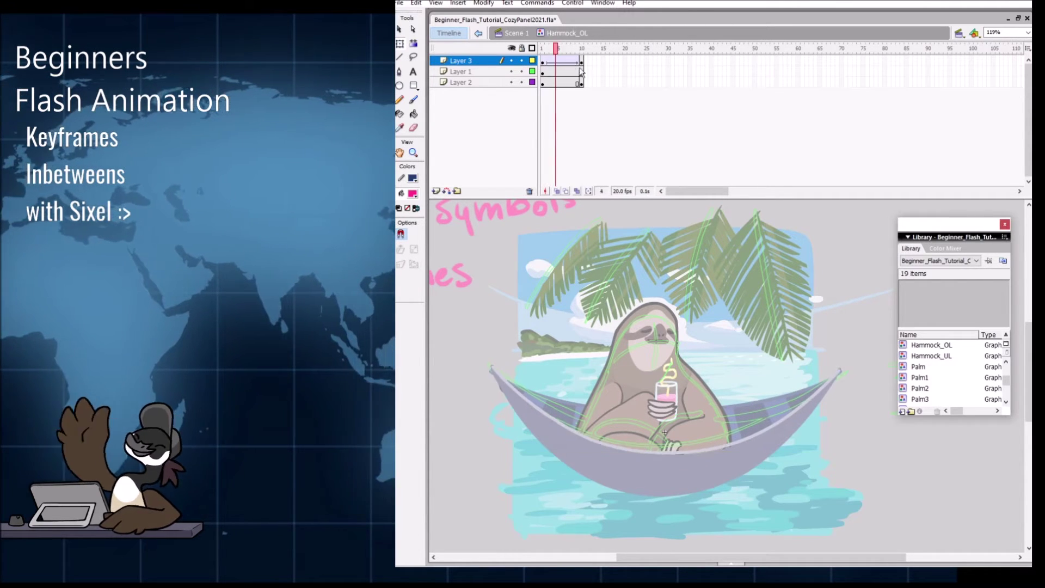
# Step: Undo the motion tween and the rim line's flattening at frame 10
pyautogui.hotkey('ctrl', 'z')
pyautogui.hotkey('ctrl', 'z')
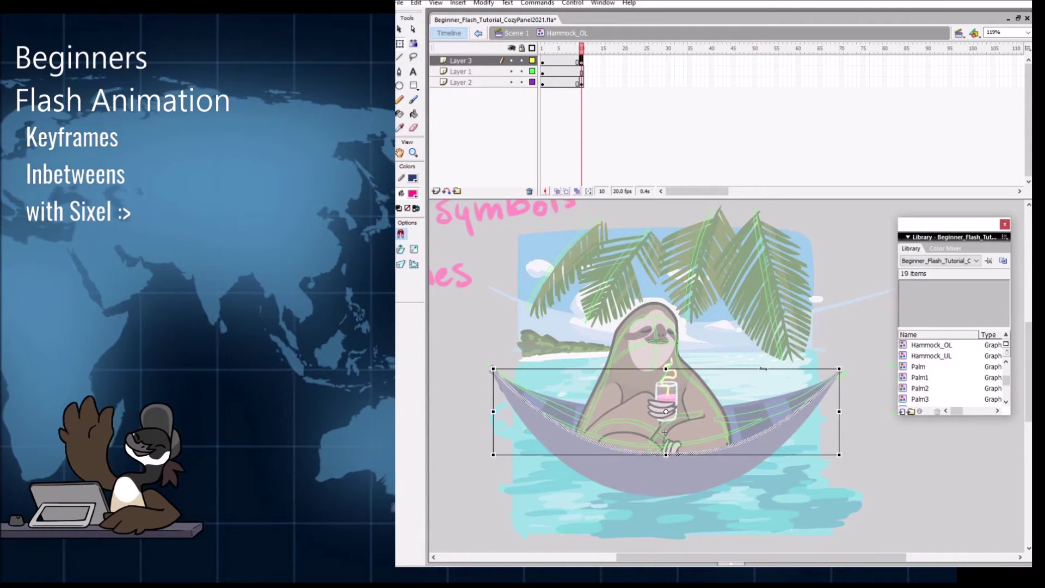
pyautogui.hotkey('ctrl', 'z')
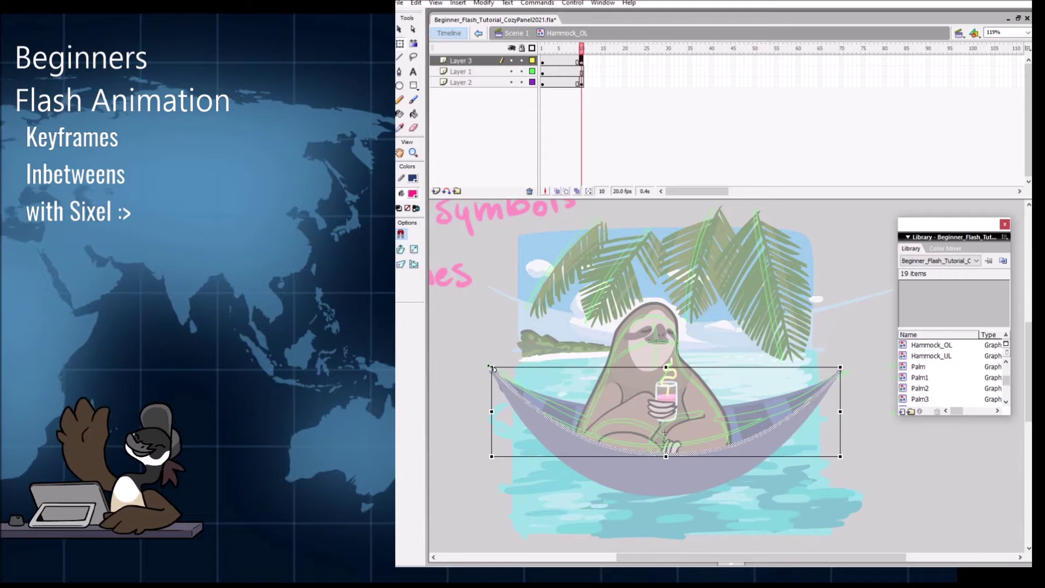
# Step: Flatten the rim line again at frame 10 of Layer 3, then retry the motion tween and play it from frame 1
pyautogui.moveTo(666, 454); pyautogui.dragTo(670, 446)
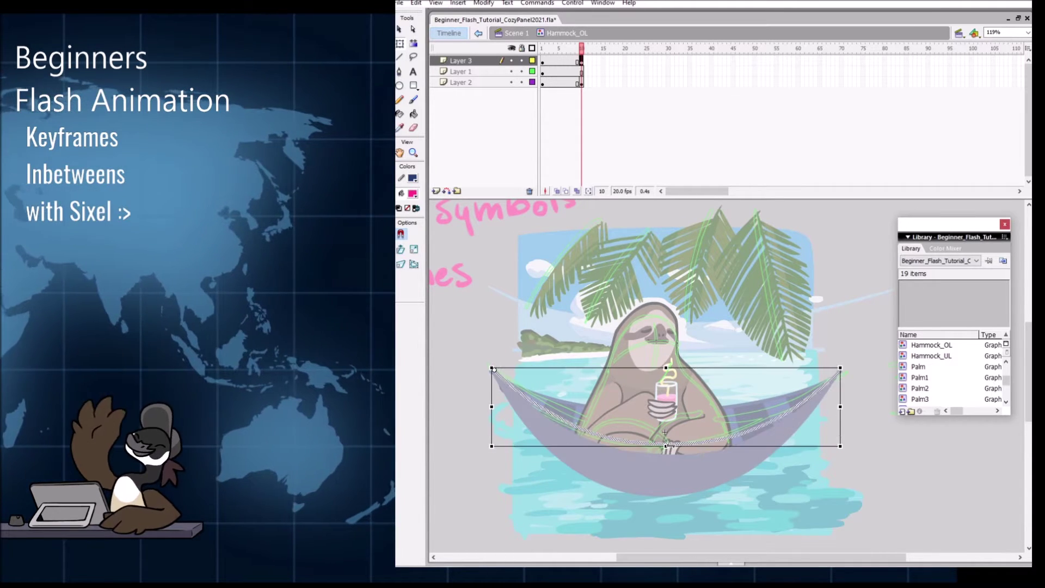
pyautogui.rightClick(569, 60)
pyautogui.click(610, 62)
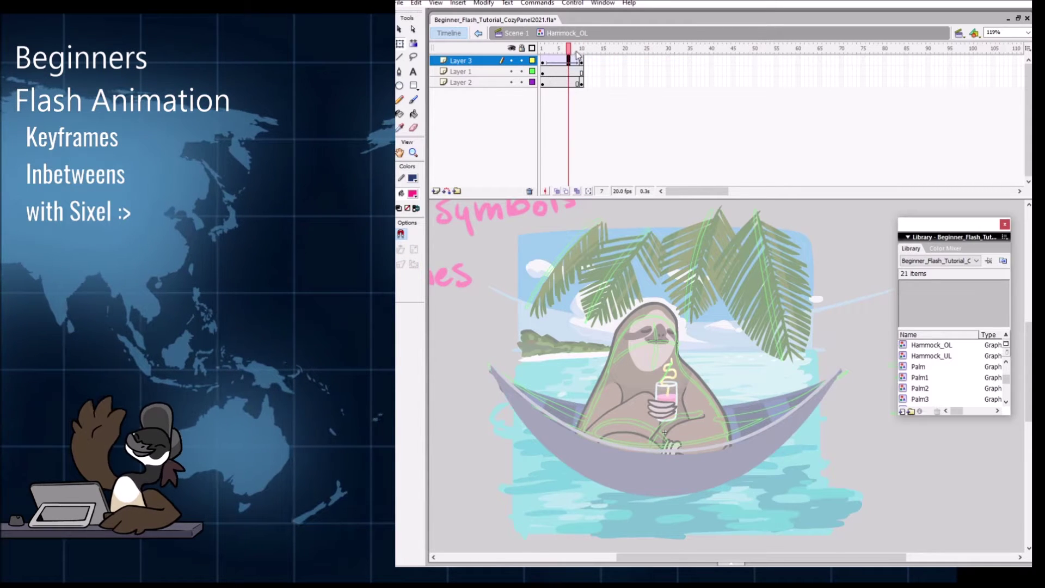
pyautogui.click(545, 62)
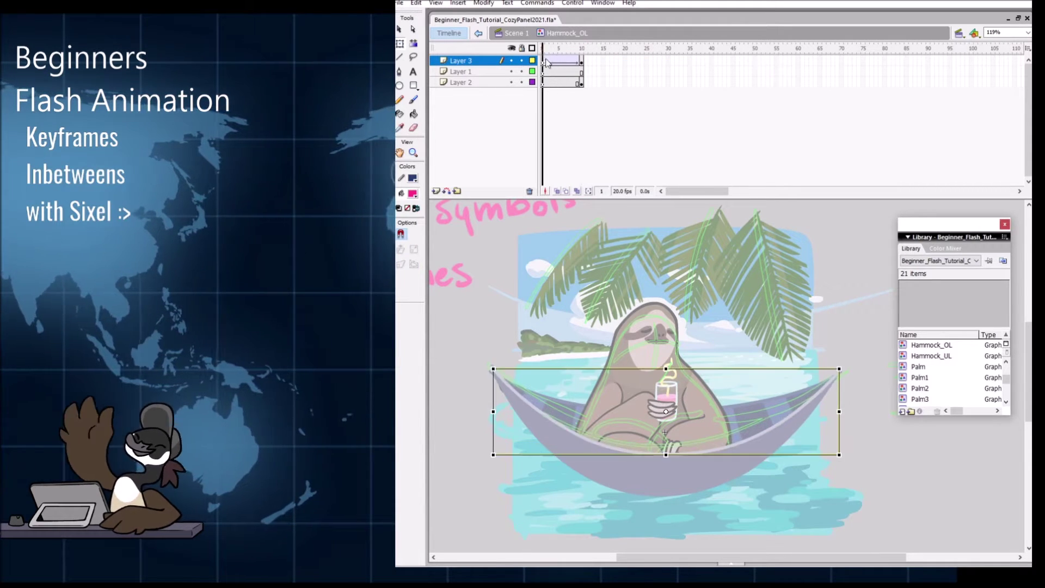
pyautogui.press('Return')
# Step: Undo the repeated motion tween on Layer 3 and restore the rim line's unflattened shape at frame 10
pyautogui.hotkey('ctrl', 'z')
pyautogui.hotkey('ctrl', 'z')
pyautogui.hotkey('ctrl', 'z')
pyautogui.hotkey('ctrl', 'z')
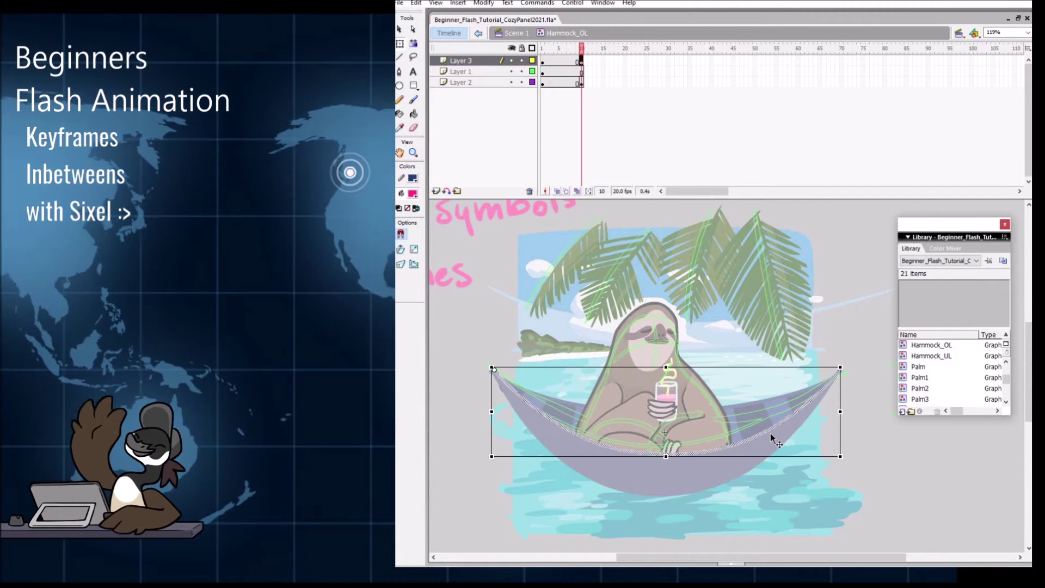
# Step: Undo the last changes on Layer 3, including its keyframe at frame 10
pyautogui.hotkey('ctrl', 'z')
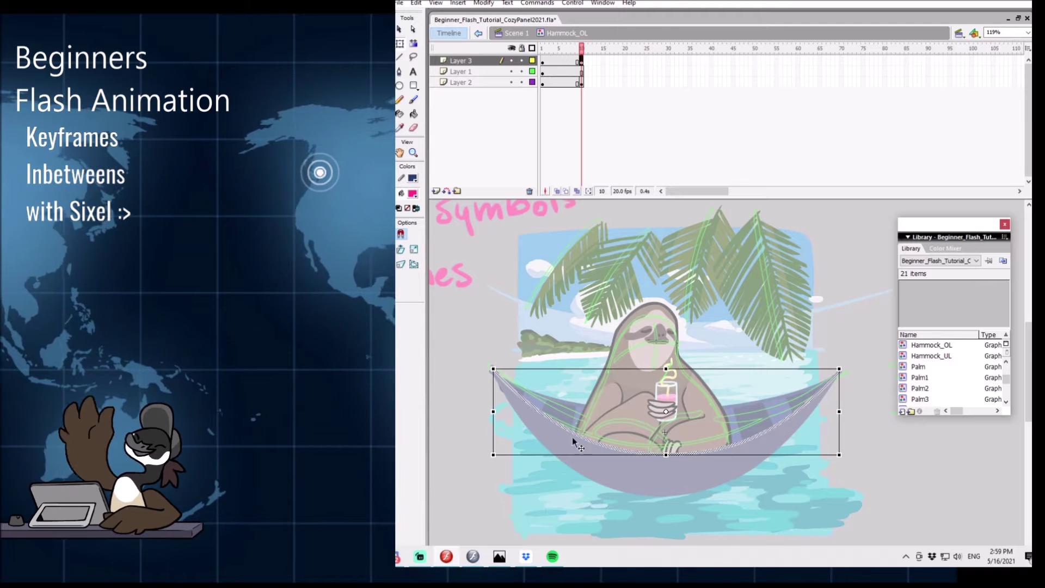
pyautogui.hotkey('ctrl', 'z')
pyautogui.click(582, 61)
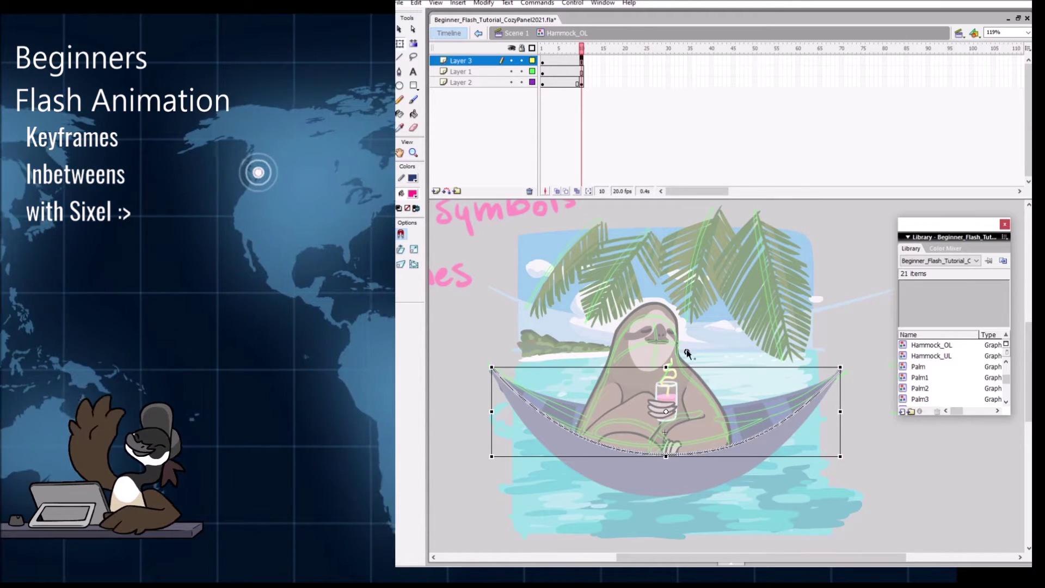
# Step: Insert a new keyframe at frame 10 of Layer 3, flatten the rim line there and scrub between frames 1 and 10
pyautogui.click(664, 415)
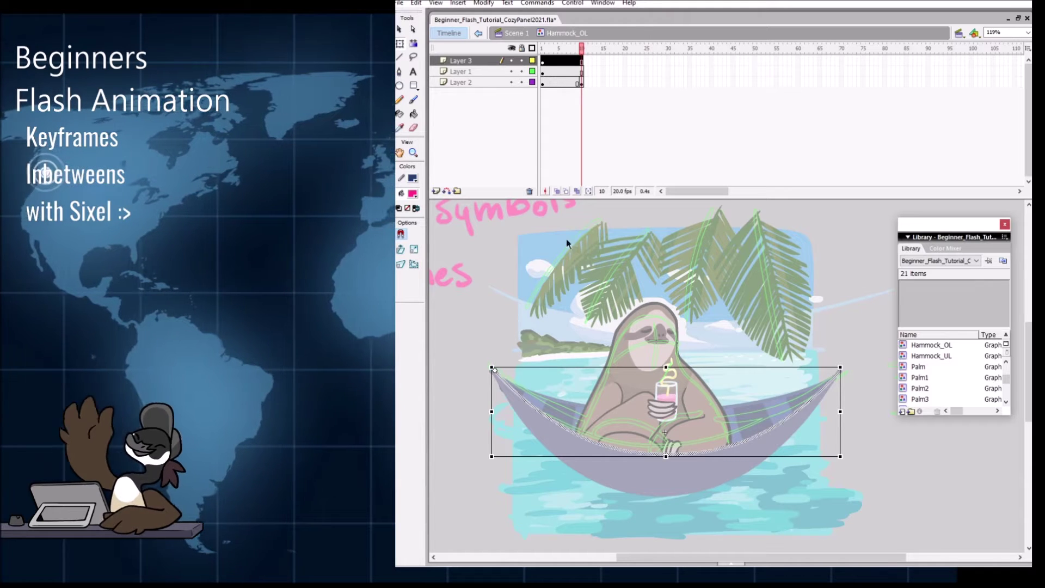
pyautogui.click(594, 76)
pyautogui.click(736, 448)
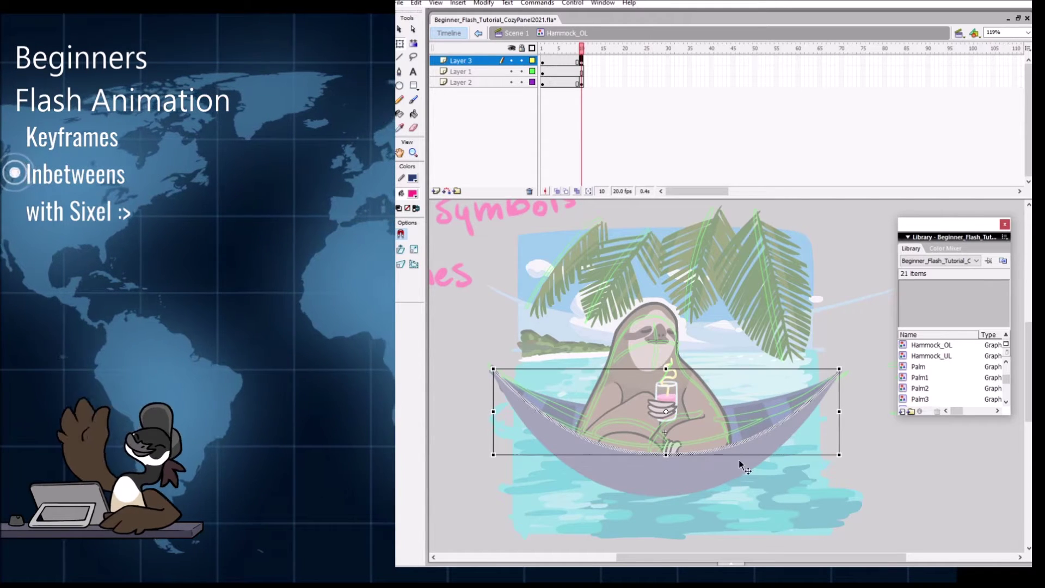
pyautogui.moveTo(665, 457); pyautogui.dragTo(667, 443)
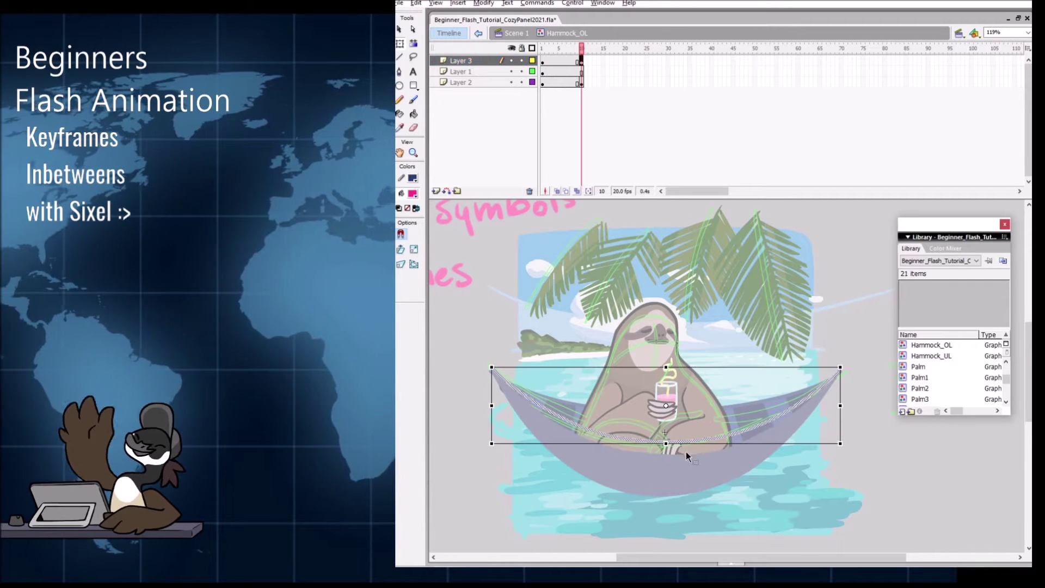
pyautogui.press('Return')
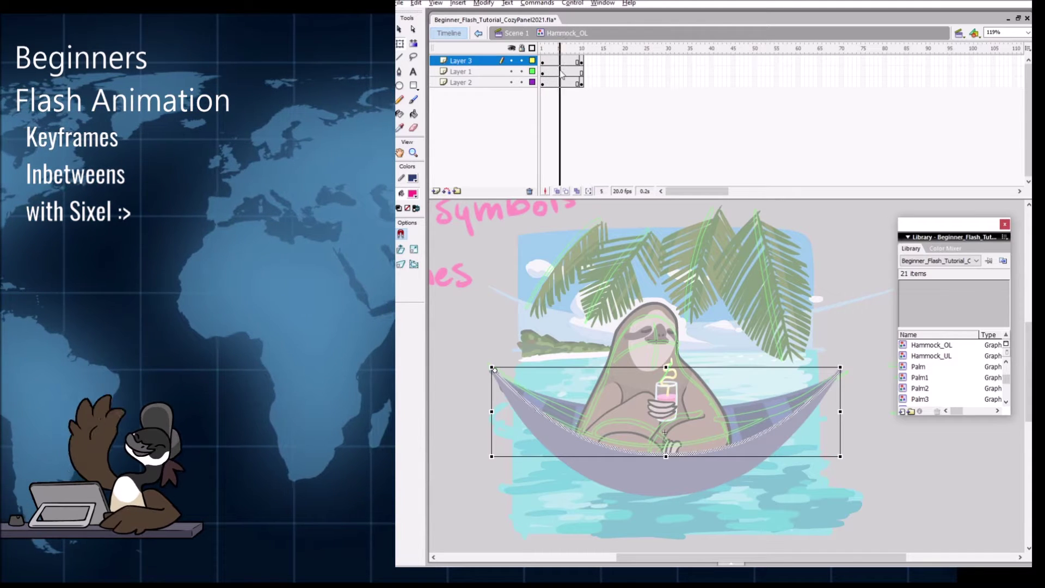
pyautogui.click(545, 65)
pyautogui.moveTo(545, 65); pyautogui.dragTo(581, 66)
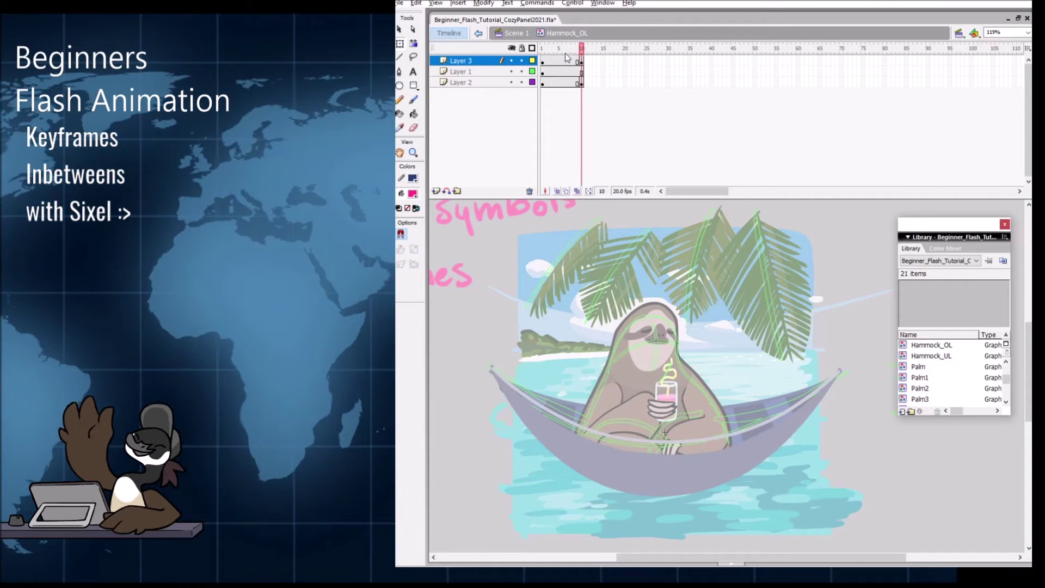
# Step: Try a motion tween on Layer 3 between the keyframes and scrub to frame 10 to inspect it
pyautogui.click(564, 61)
pyautogui.rightClick(564, 62)
pyautogui.click(626, 71)
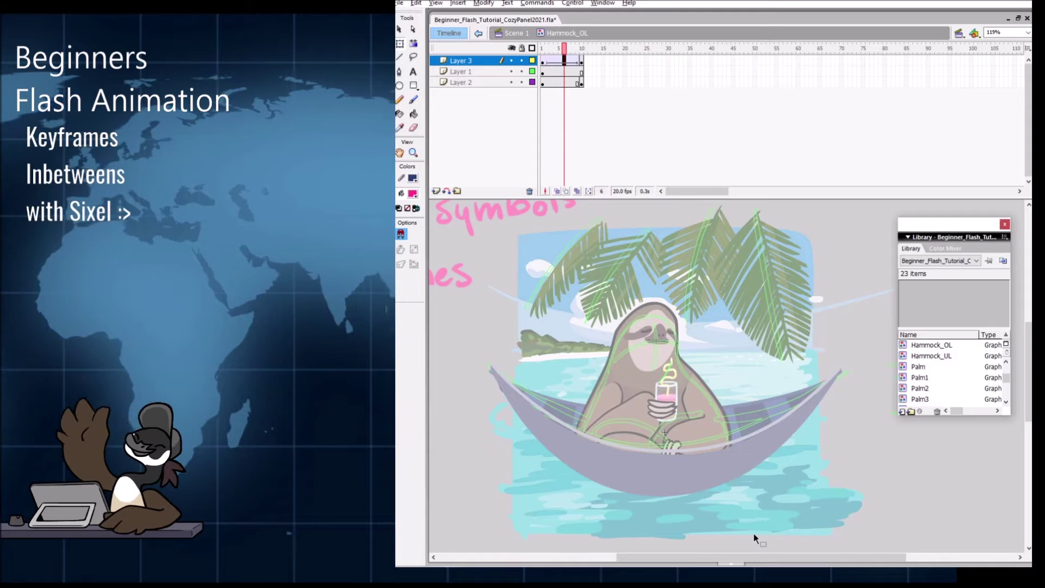
pyautogui.moveTo(566, 47)
pyautogui.mouseDown()
pyautogui.moveTo(544, 48)
pyautogui.moveTo(581, 47)
pyautogui.mouseUp()
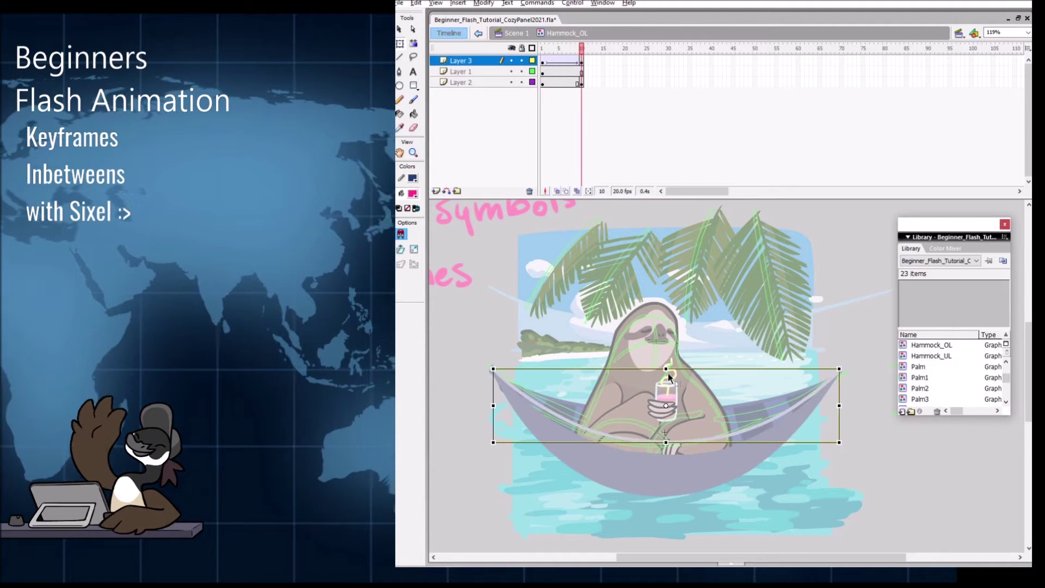
# Step: Undo the motion tween on Layer 3, keeping the flattened rim line at frame 10
pyautogui.hotkey('ctrl', 'z')
pyautogui.hotkey('ctrl', 'z')
pyautogui.hotkey('ctrl', 'z')
pyautogui.hotkey('ctrl', 'z')
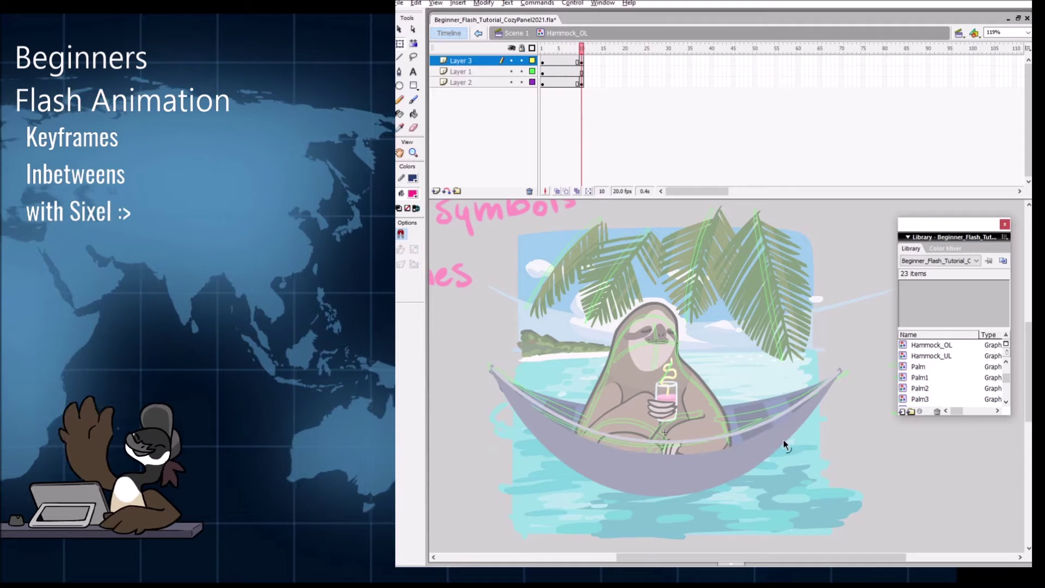
# Step: Redo the rim line's flattening at frame 10 of Layer 3 by raising its lower edge
pyautogui.click(792, 438)
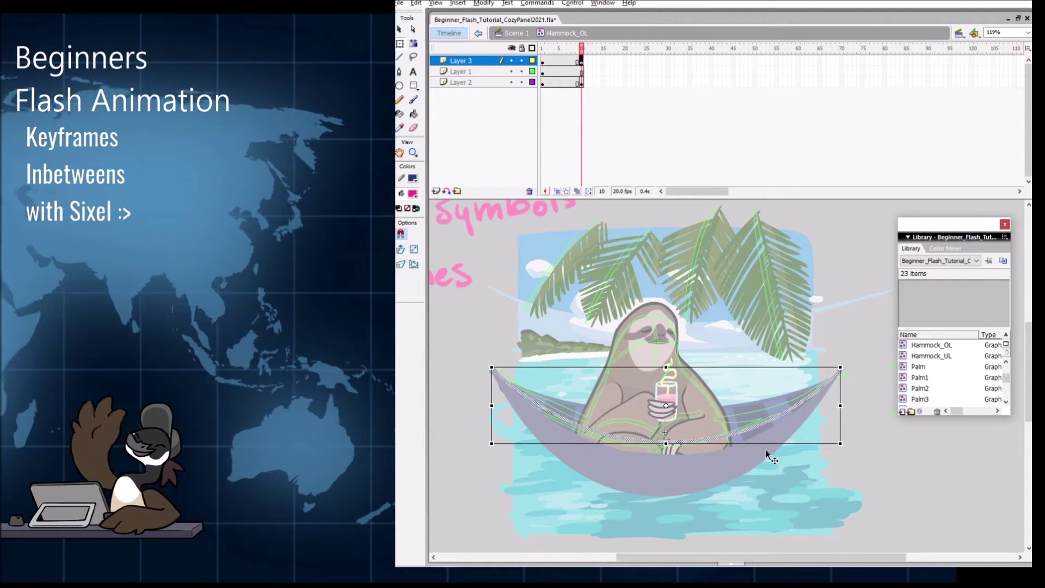
pyautogui.moveTo(765, 450); pyautogui.dragTo(780, 449)
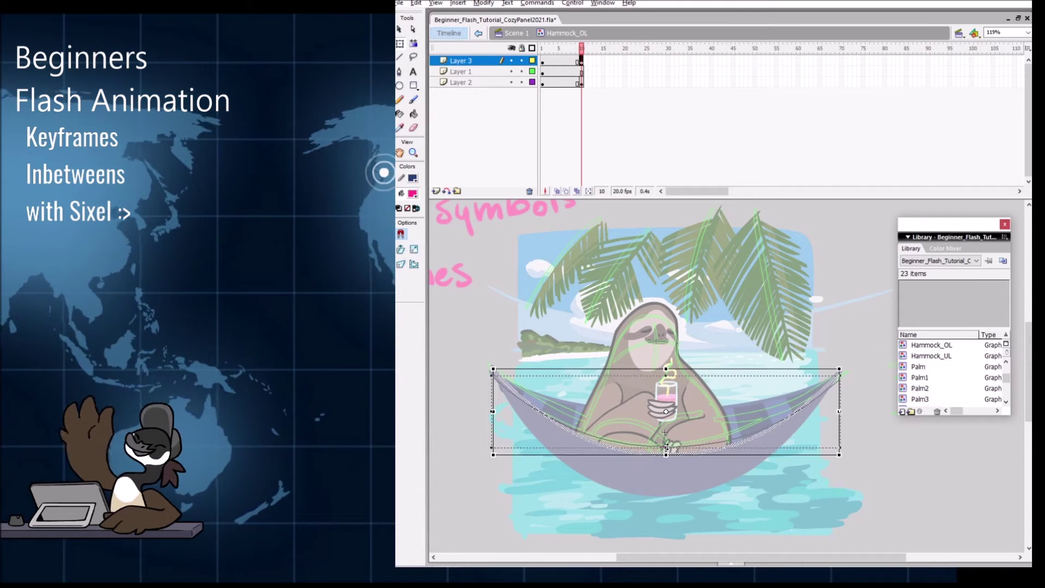
pyautogui.moveTo(667, 460)
pyautogui.mouseDown()
pyautogui.moveTo(677, 442)
pyautogui.moveTo(666, 443)
pyautogui.mouseUp()
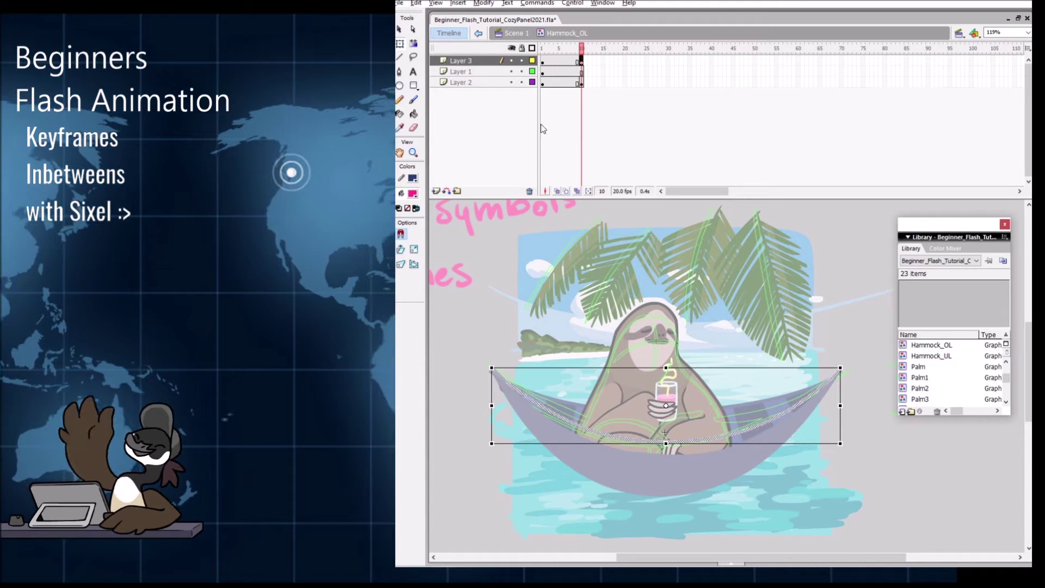
# Step: Insert in-between keyframes at frames 4 and 7 of Layer 3
pyautogui.click(573, 60)
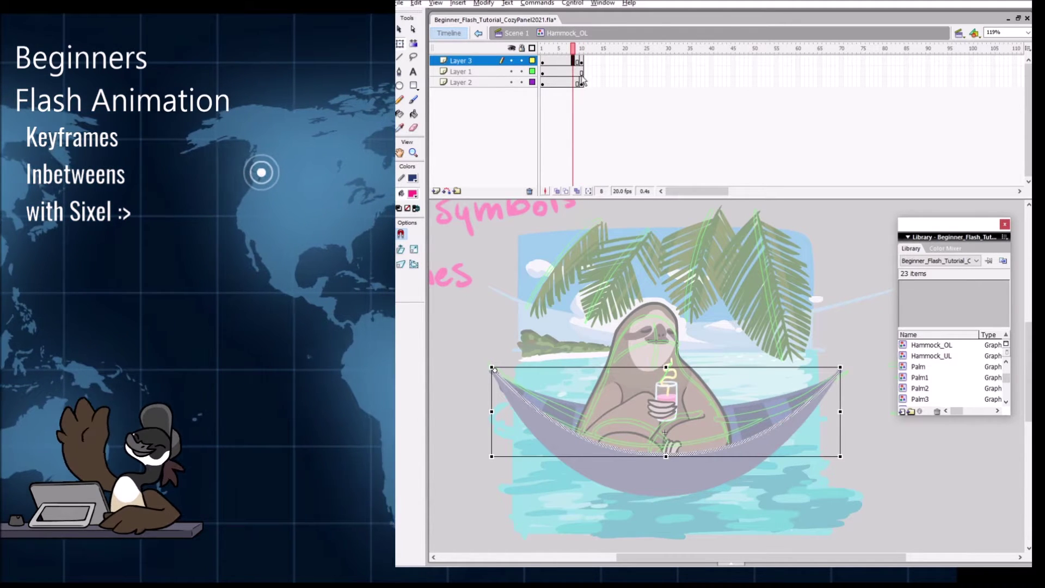
pyautogui.click(551, 61)
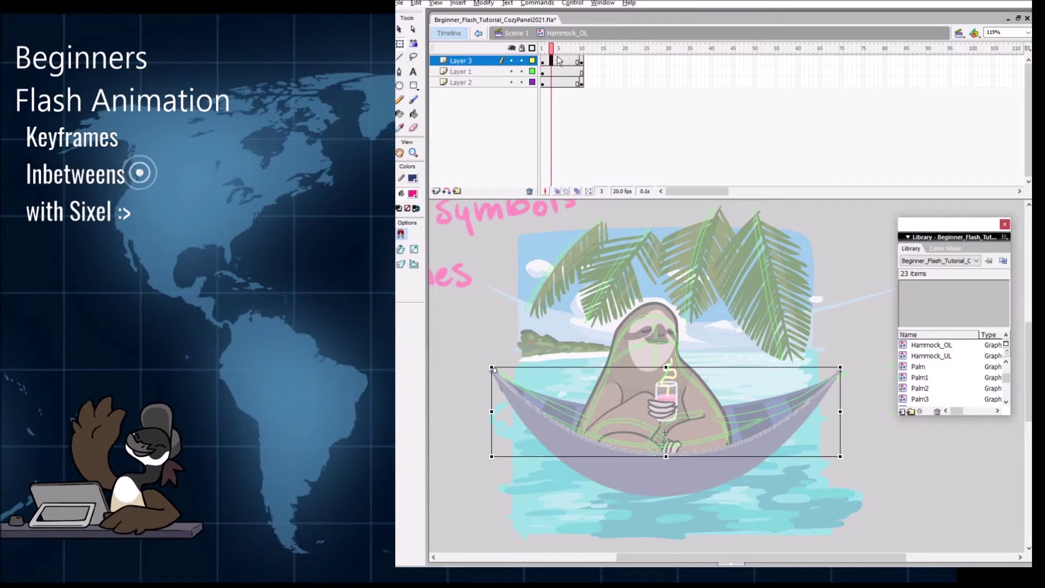
pyautogui.click(555, 60)
pyautogui.press('.')
pyautogui.press('.')
pyautogui.press('.')
pyautogui.click(555, 61)
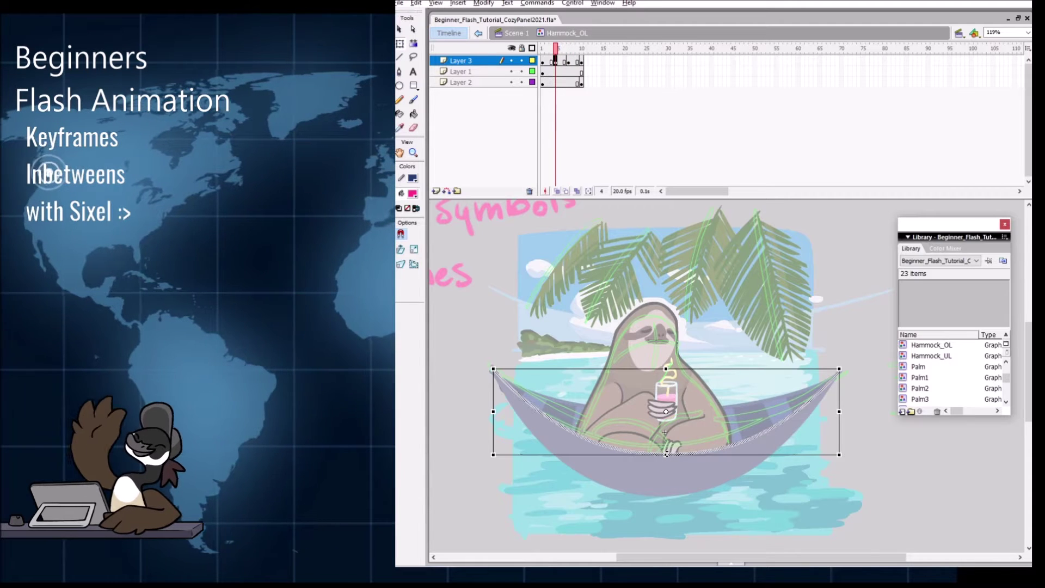
# Step: Flatten the rim line slightly at frame 4 of Layer 3 and compare it with frames 7 and 10
pyautogui.moveTo(666, 455); pyautogui.dragTo(674, 450)
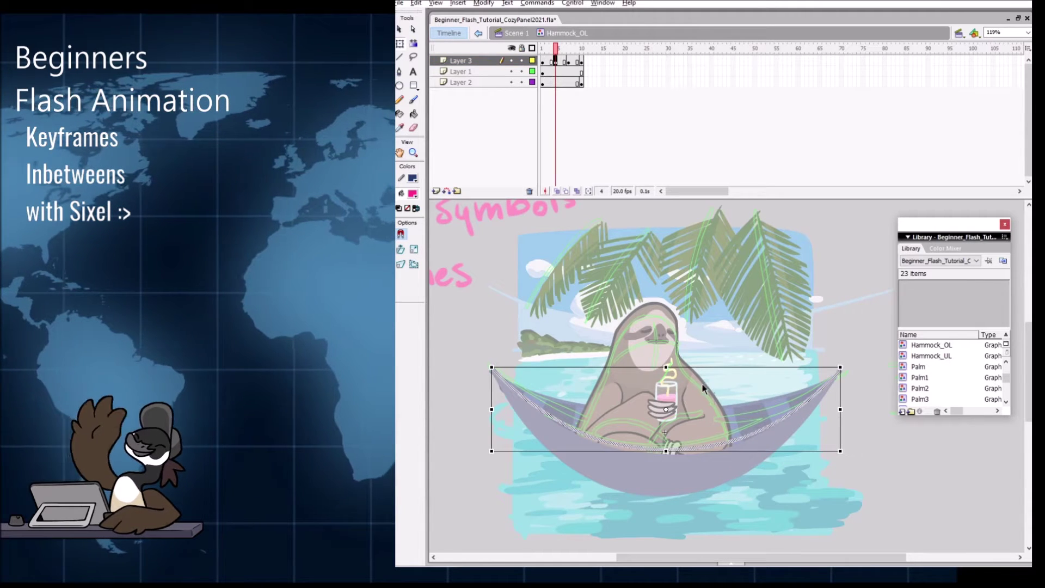
pyautogui.click(569, 61)
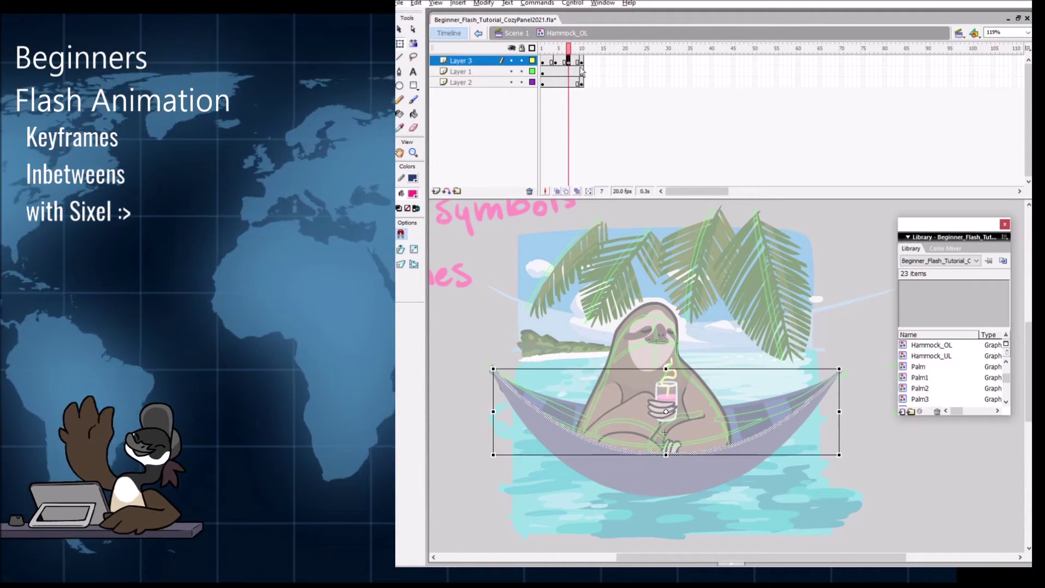
pyautogui.click(581, 61)
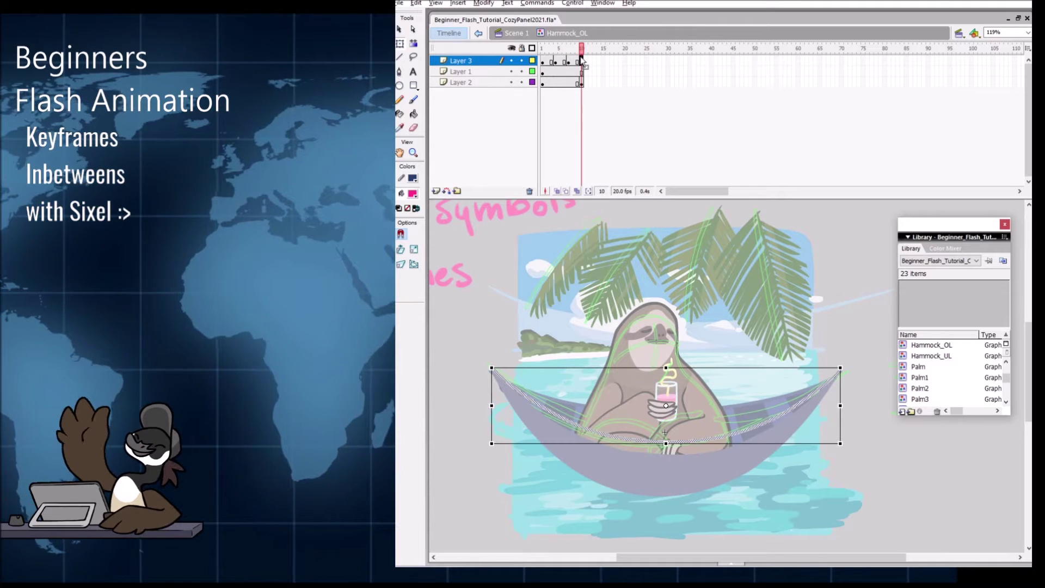
# Step: Turn on onion skin outlines reaching back to frame 1 and compare the rim line at frames 10 and 7 up close
pyautogui.click(566, 191)
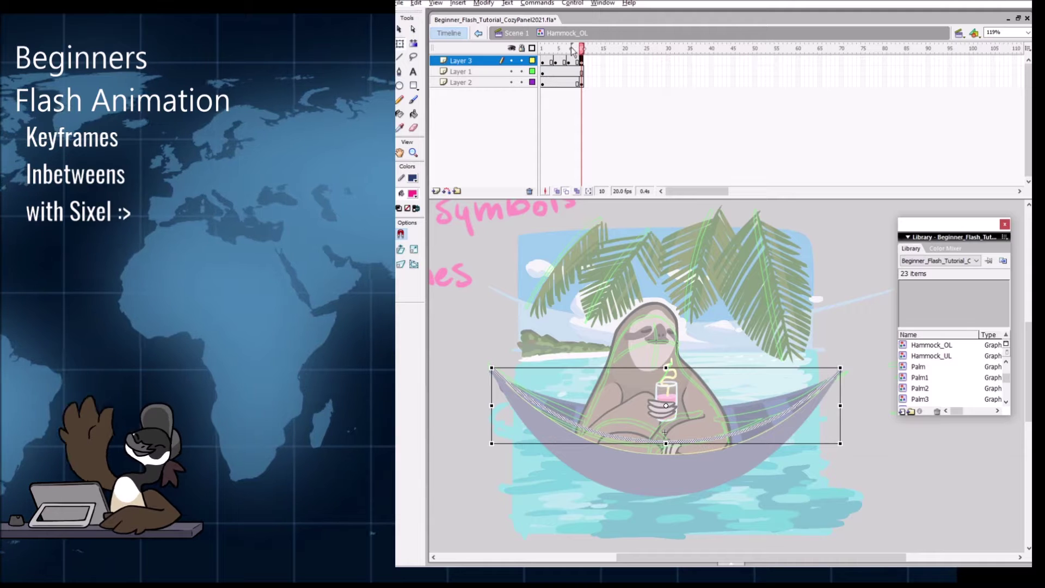
pyautogui.press('z')
pyautogui.click(698, 415)
pyautogui.moveTo(684, 434); pyautogui.dragTo(682, 484)
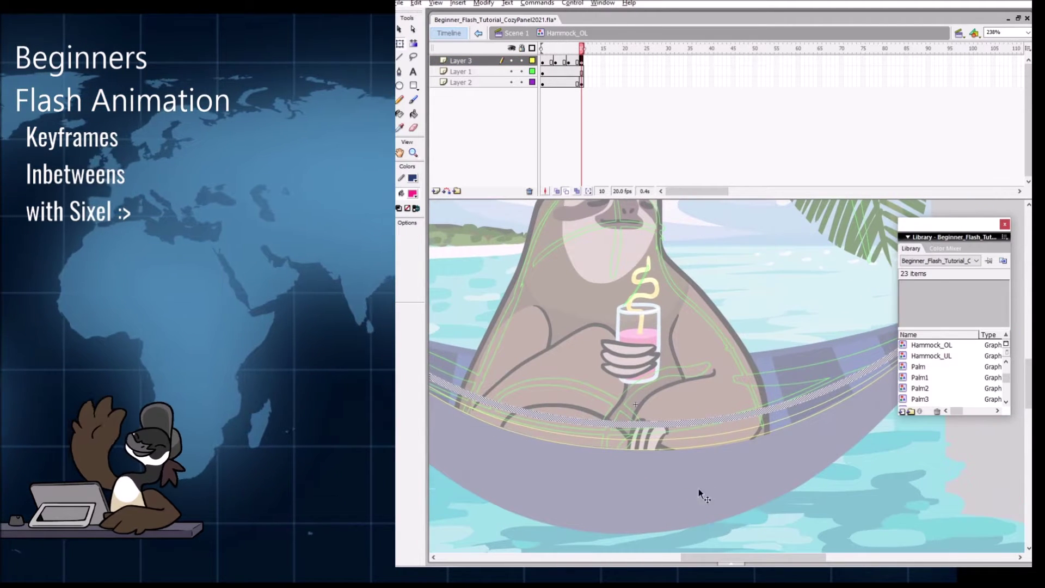
pyautogui.click(567, 62)
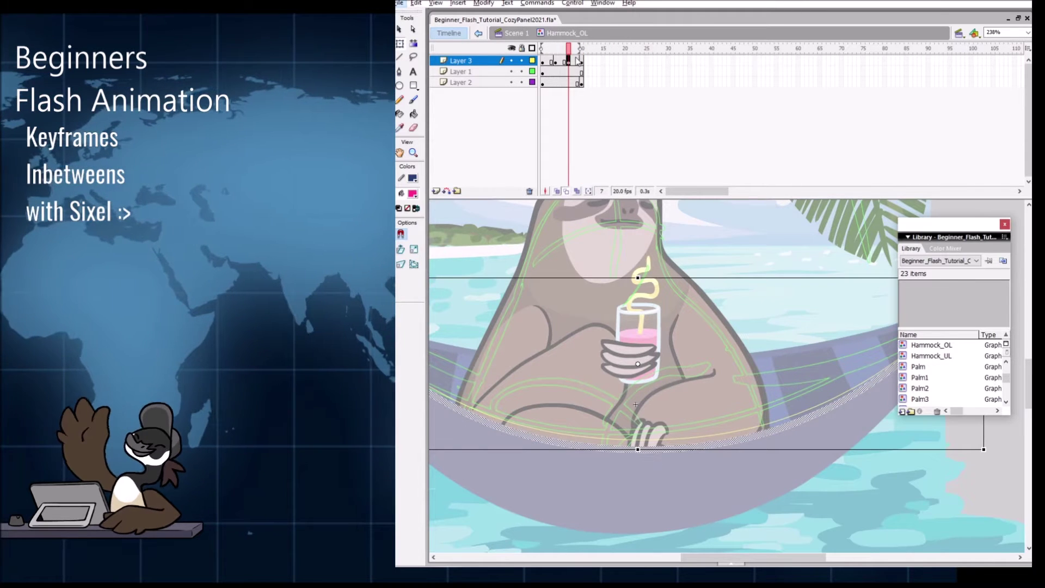
# Step: Copy frame 10 of Layer 3 and paste it over frame 7
pyautogui.rightClick(582, 61)
pyautogui.click(616, 185)
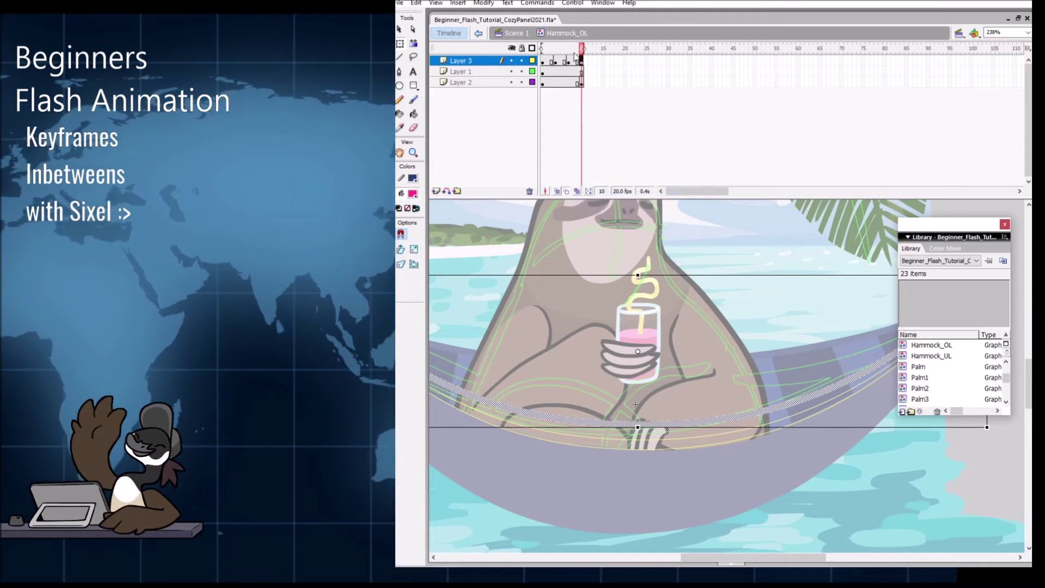
pyautogui.click(568, 62)
pyautogui.rightClick(568, 62)
pyautogui.click(605, 197)
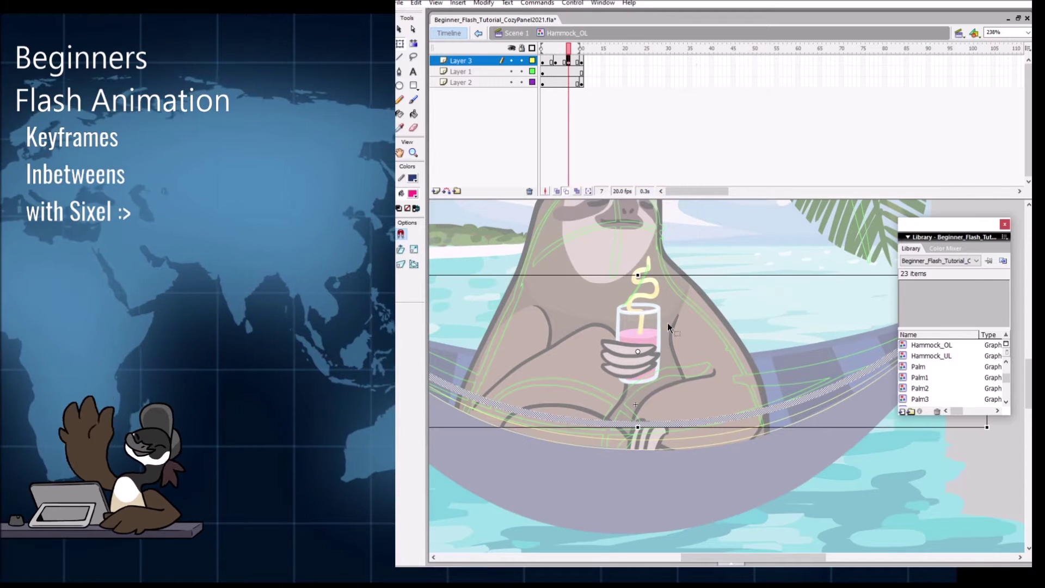
# Step: Stretch the rim line slightly downward at frame 7 so it sits between the neighbouring outlines, and deselect it
pyautogui.click(638, 427)
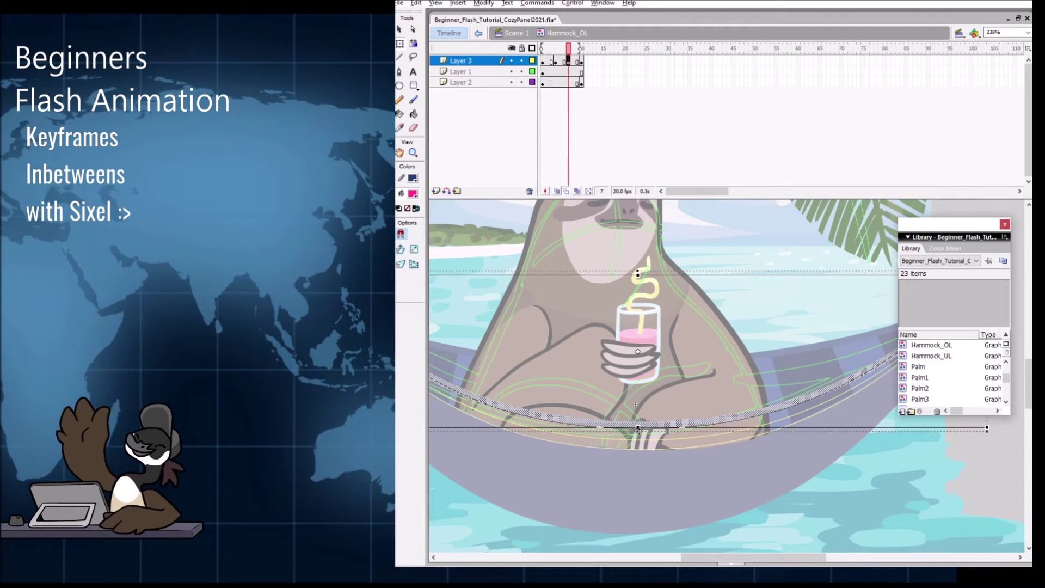
pyautogui.moveTo(638, 433); pyautogui.dragTo(641, 433)
pyautogui.hotkey('ctrl', 'shift', 'a')
pyautogui.press('z')
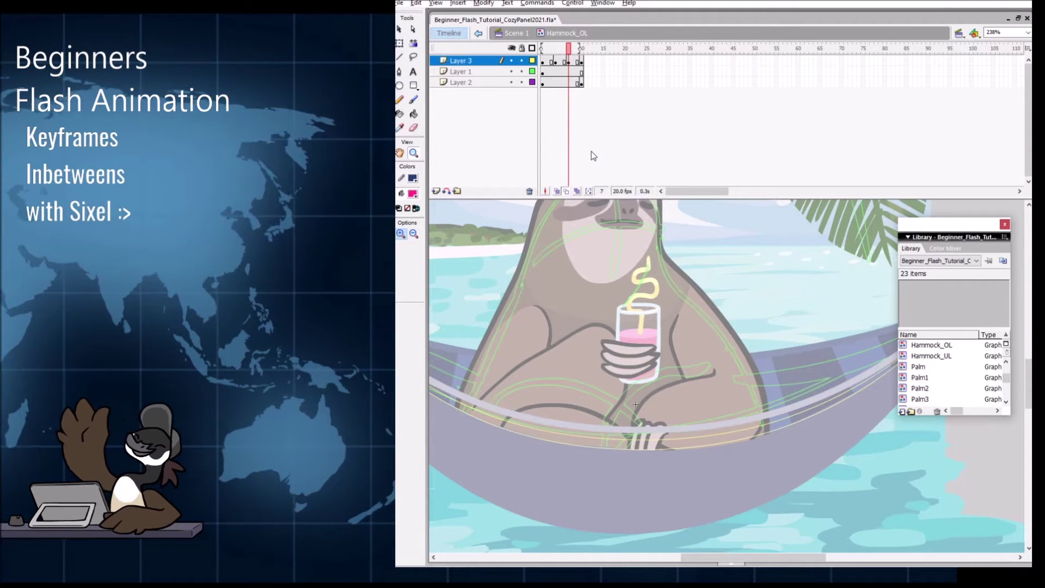
# Step: Tighten Layer 3's keyframes to frames 3, 5 and 7, and end all three layers with a keyframe at frame 7
pyautogui.click(556, 61)
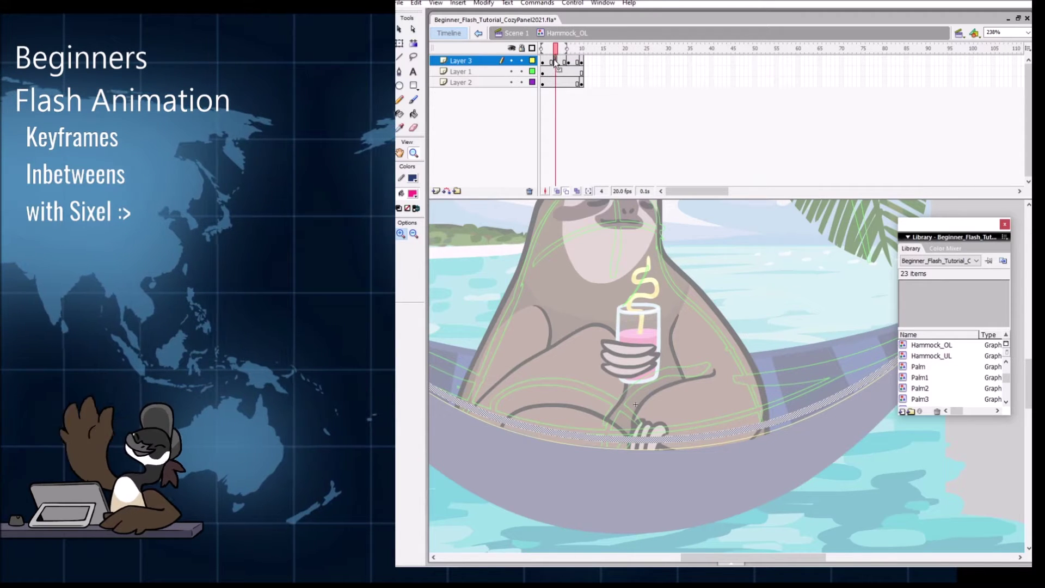
pyautogui.click(564, 61)
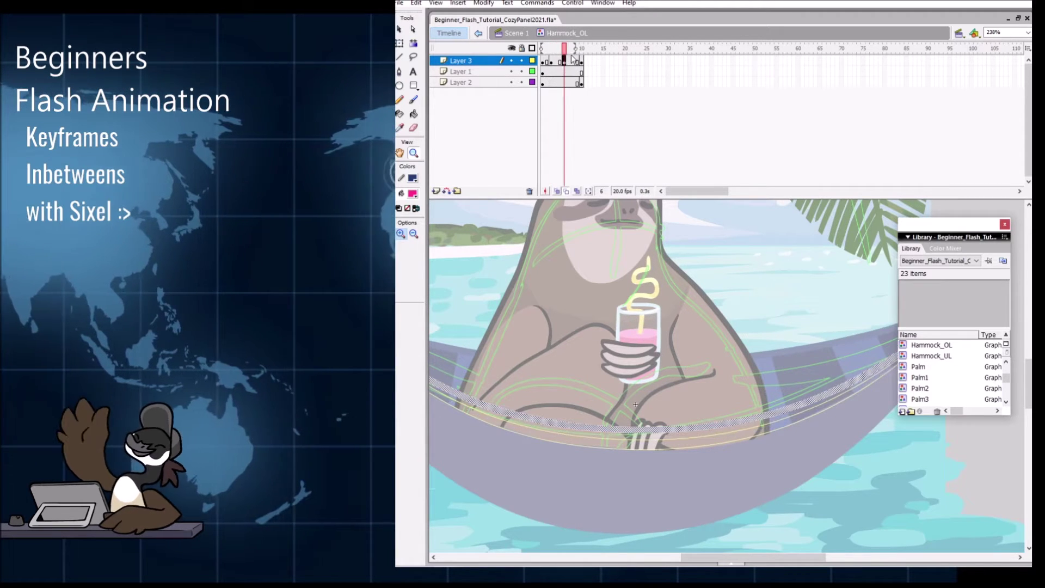
pyautogui.moveTo(564, 61); pyautogui.dragTo(582, 83)
pyautogui.rightClick(581, 70)
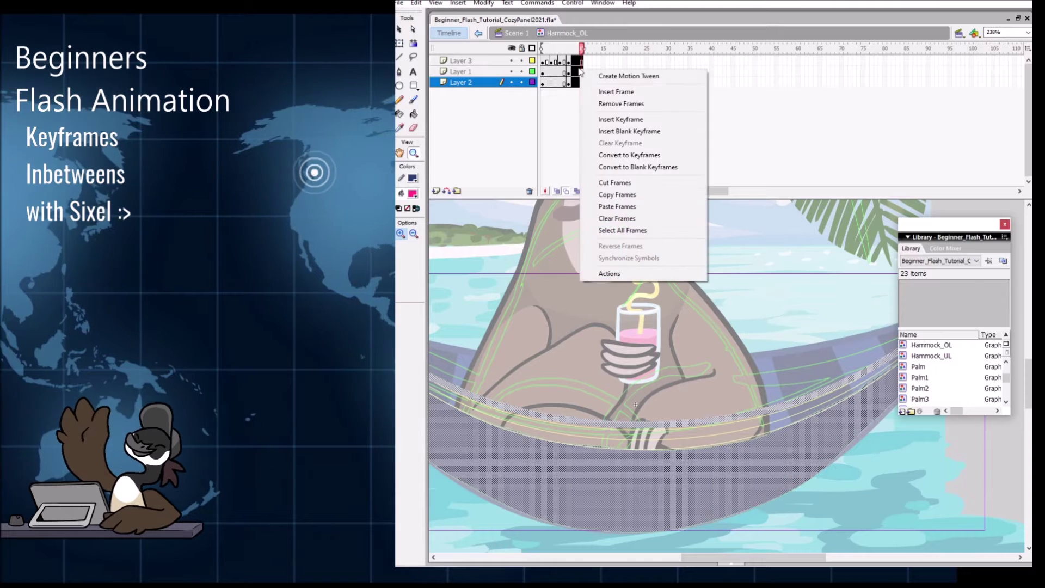
pyautogui.click(631, 119)
# Step: Turn off the onion skin outlines and scrub the shortened timeline to check the rim line's movement
pyautogui.hotkey('ctrl', '-')
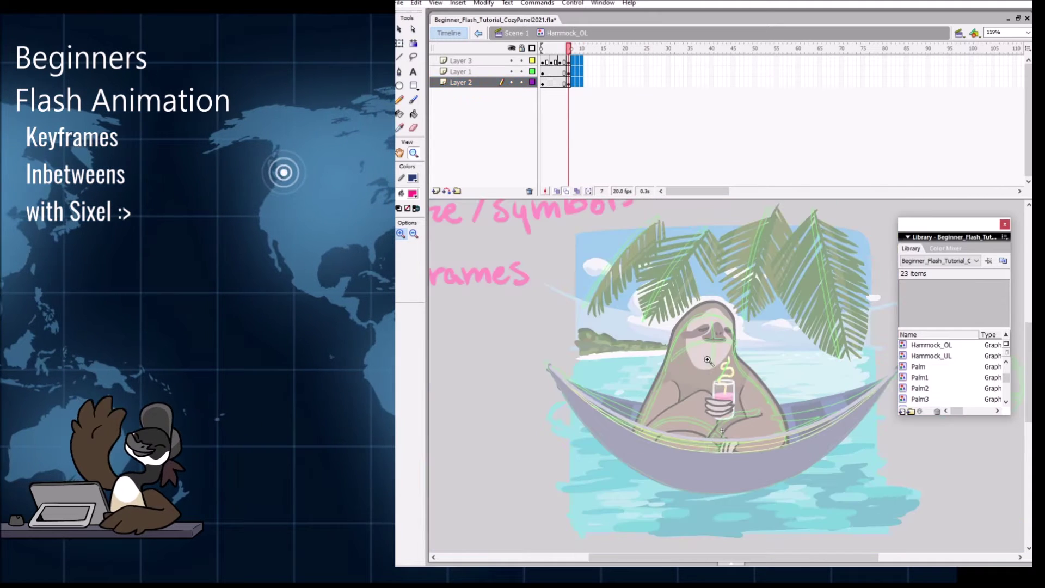
pyautogui.moveTo(685, 420); pyautogui.dragTo(680, 418)
pyautogui.click(567, 192)
pyautogui.moveTo(568, 49)
pyautogui.mouseDown()
pyautogui.moveTo(532, 59)
pyautogui.moveTo(569, 76)
pyautogui.mouseUp()
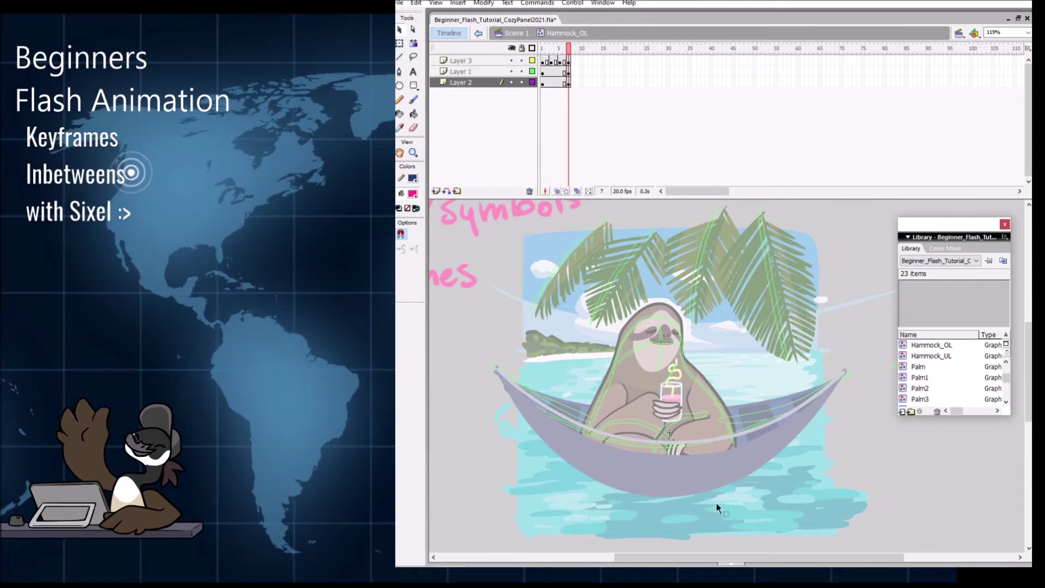
# Step: Examine which hammock shapes Layer 1 and Layer 2 hold at frames 7 and 1, and lock Layer 2
pyautogui.click(705, 467)
pyautogui.press('q')
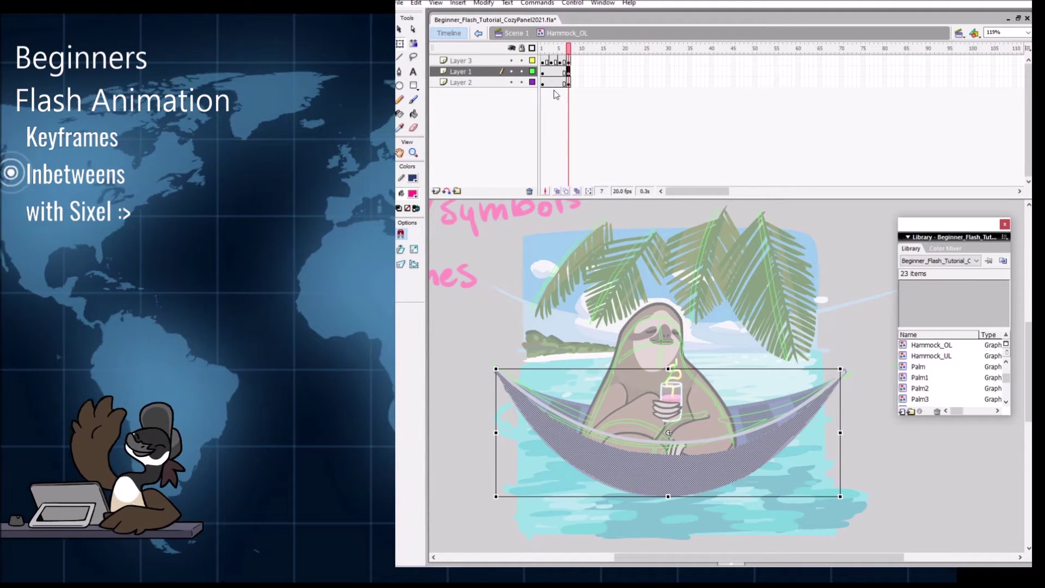
pyautogui.click(522, 82)
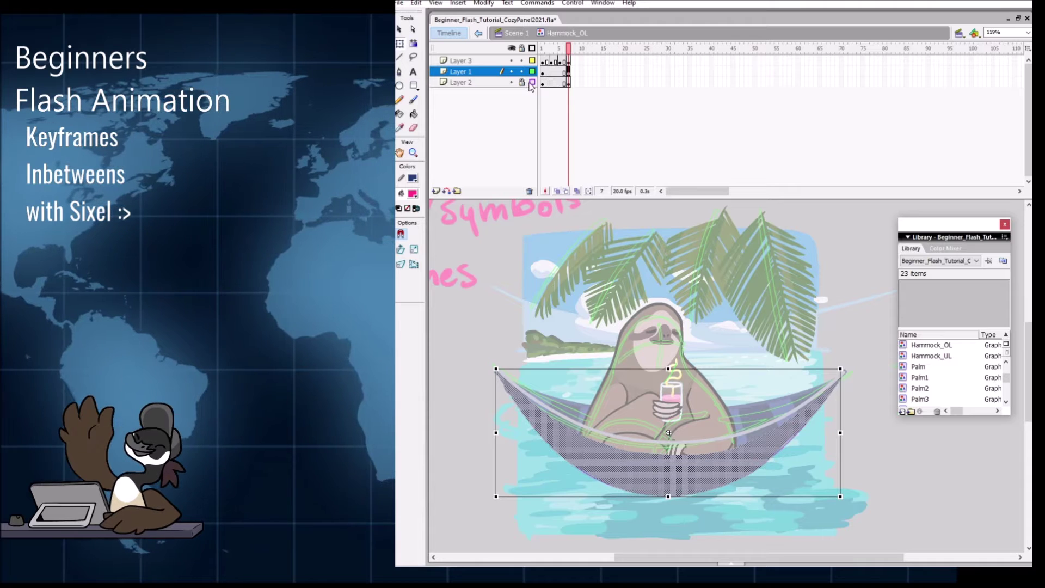
pyautogui.click(543, 82)
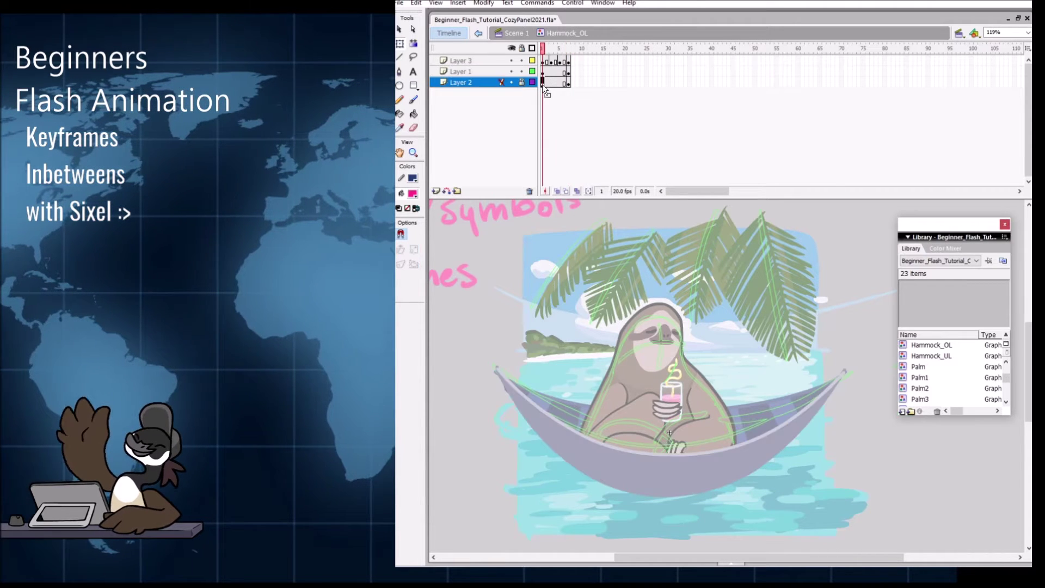
pyautogui.click(544, 82)
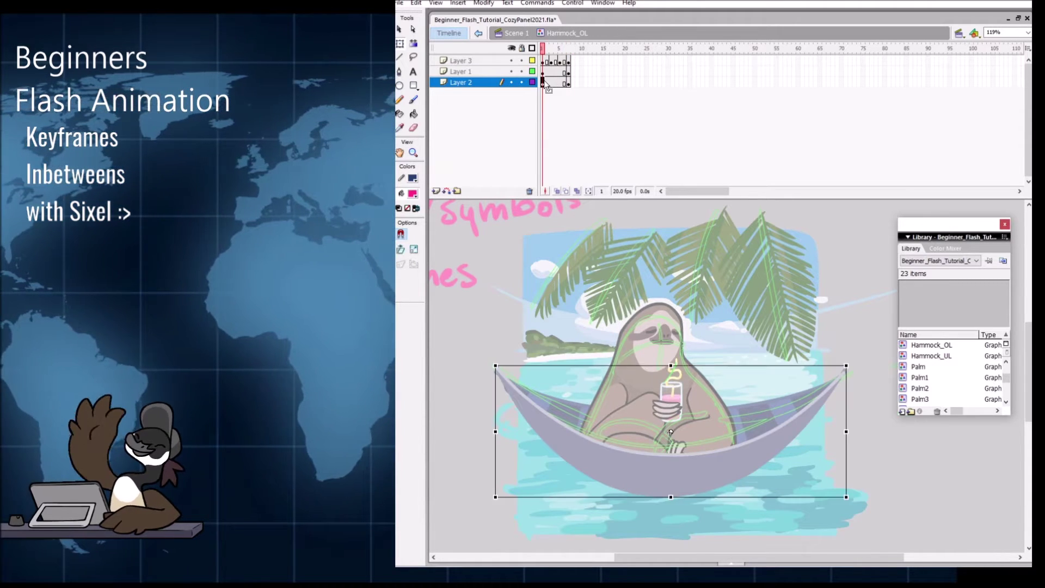
pyautogui.press('Down')
pyautogui.press('Down')
pyautogui.press('Up')
pyautogui.click(521, 82)
# Step: Rename Layer 1 as fill, Layer 3 as ol_line and Layer 2 as ul_line, saving the file along the way
pyautogui.click(487, 72)
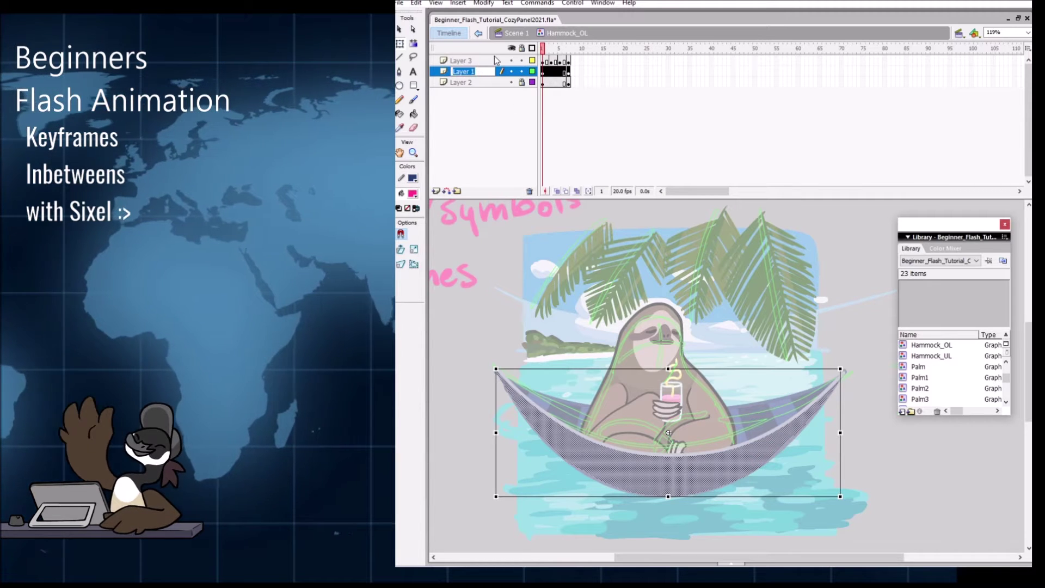
pyautogui.press('Return')
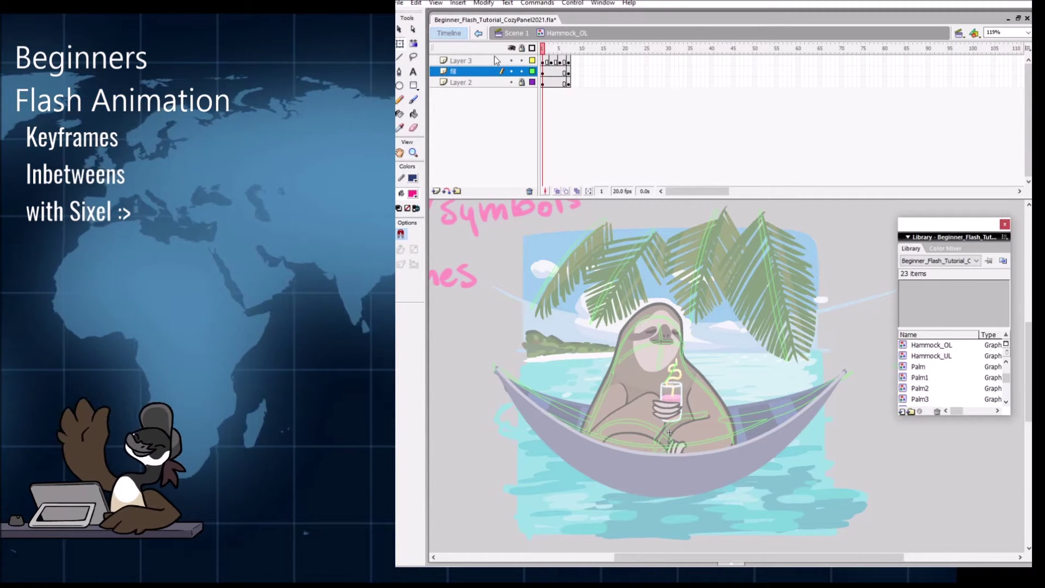
pyautogui.hotkey('ctrl', 's')
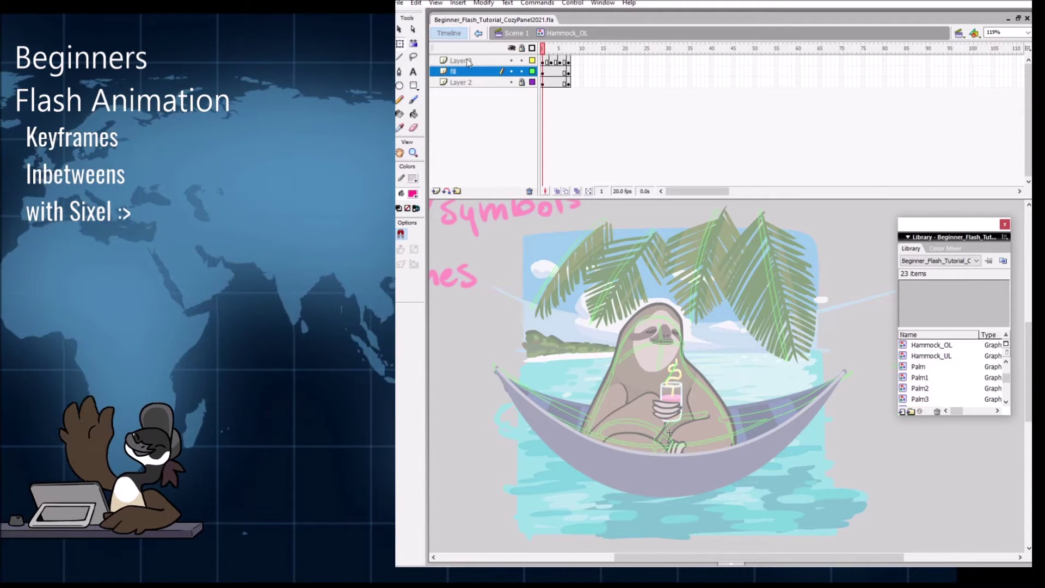
pyautogui.doubleClick(471, 60)
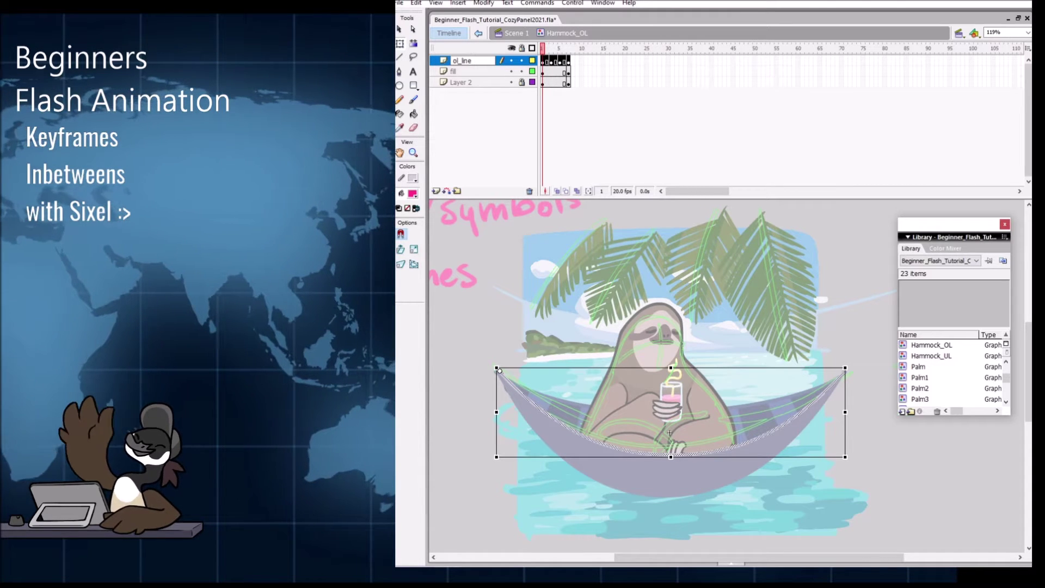
pyautogui.write('ol_line')
pyautogui.doubleClick(467, 79)
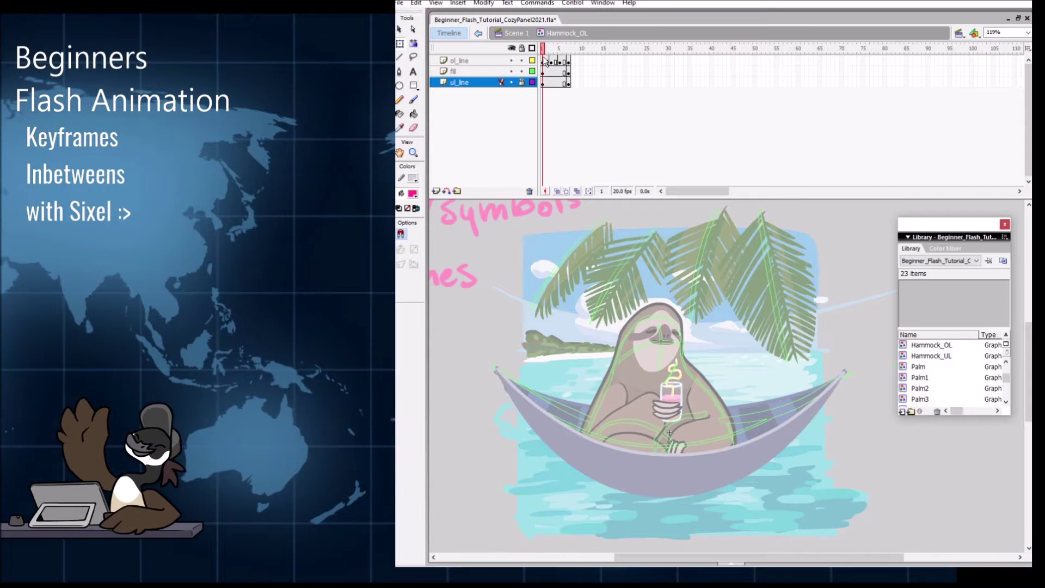
# Step: Try to stretch the hammock shape on the fill layer upward at frame 7
pyautogui.moveTo(544, 48); pyautogui.dragTo(576, 45)
pyautogui.click(574, 71)
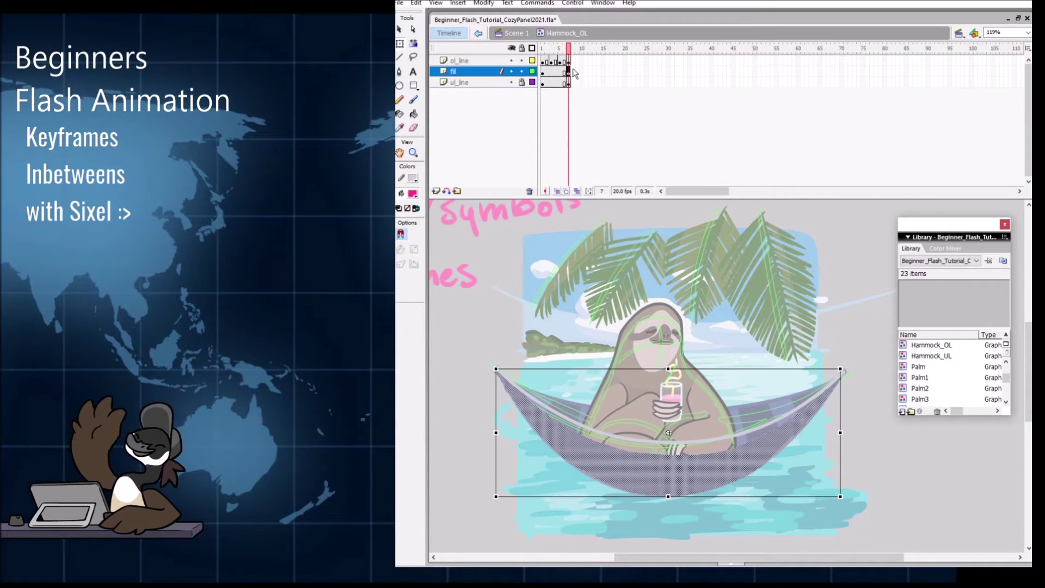
pyautogui.click(708, 484)
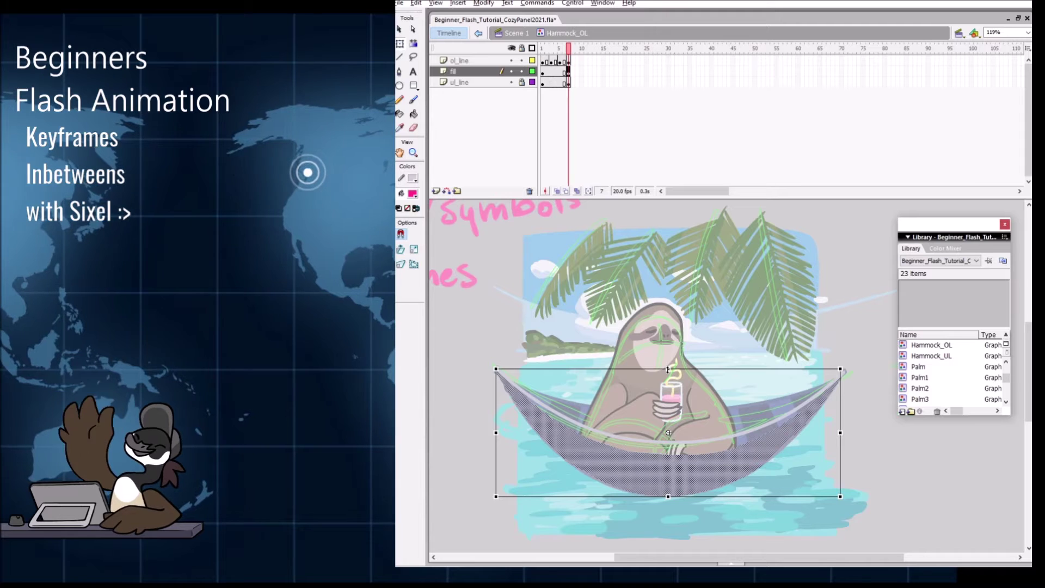
pyautogui.moveTo(668, 369); pyautogui.dragTo(666, 335)
pyautogui.hotkey('ctrl', 'z')
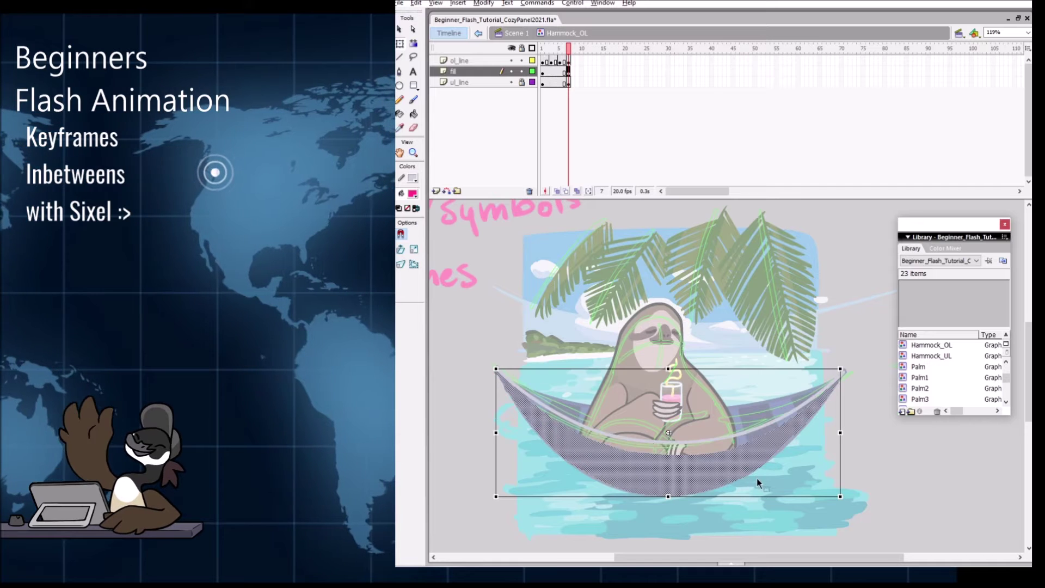
# Step: Sample the hammock's body colour and choose a larger brush size for painting on the fill layer
pyautogui.press('z')
pyautogui.moveTo(478, 316); pyautogui.dragTo(903, 539)
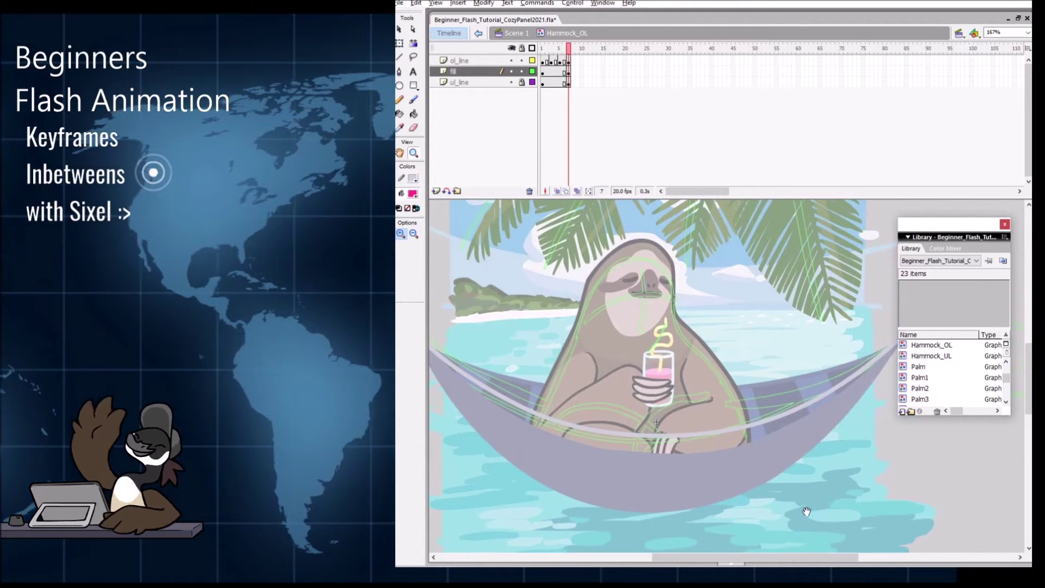
pyautogui.press('b')
pyautogui.press('i')
pyautogui.click(628, 486)
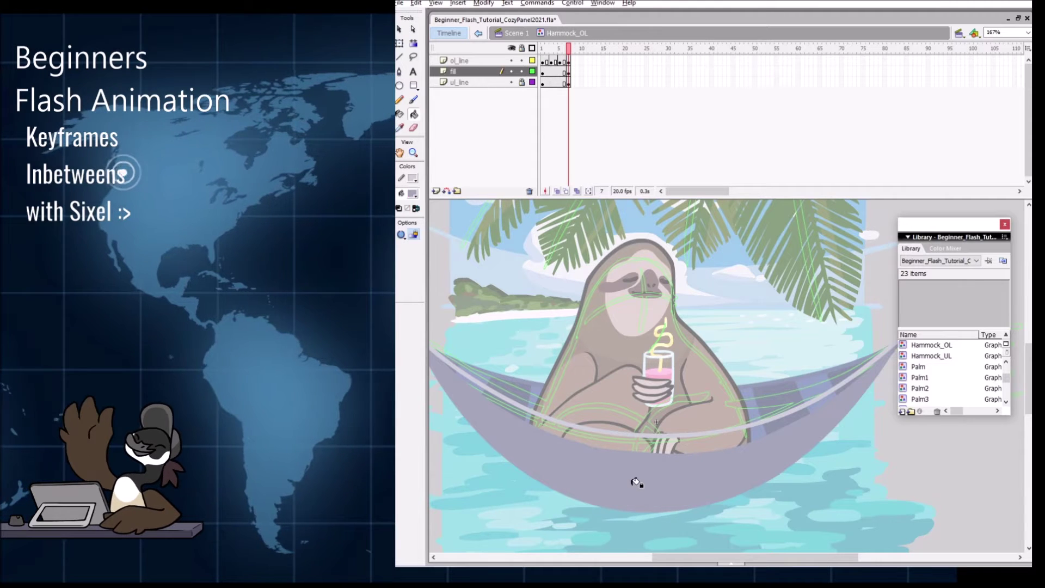
pyautogui.press('b')
pyautogui.click(416, 263)
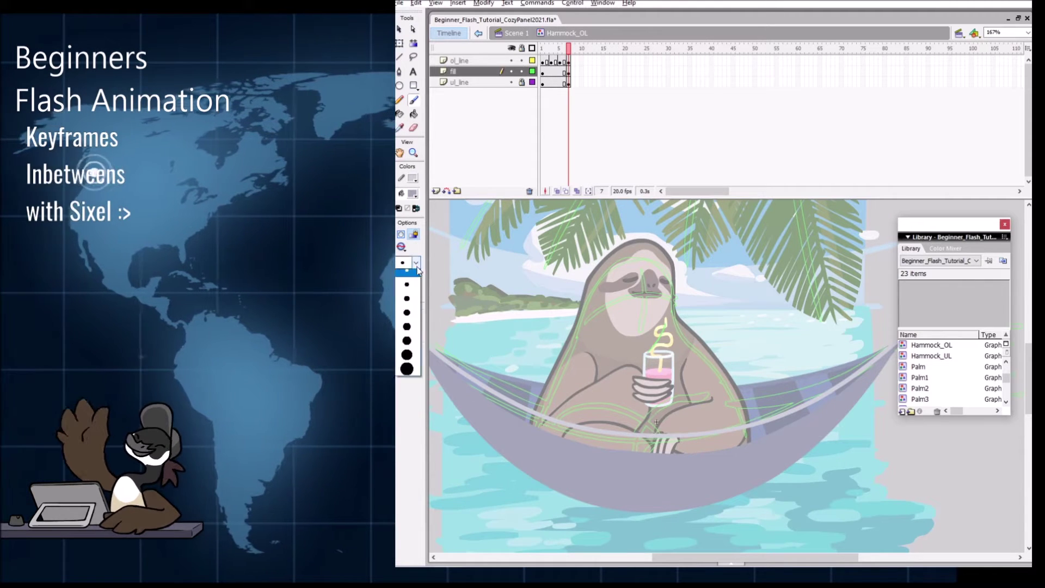
pyautogui.click(414, 349)
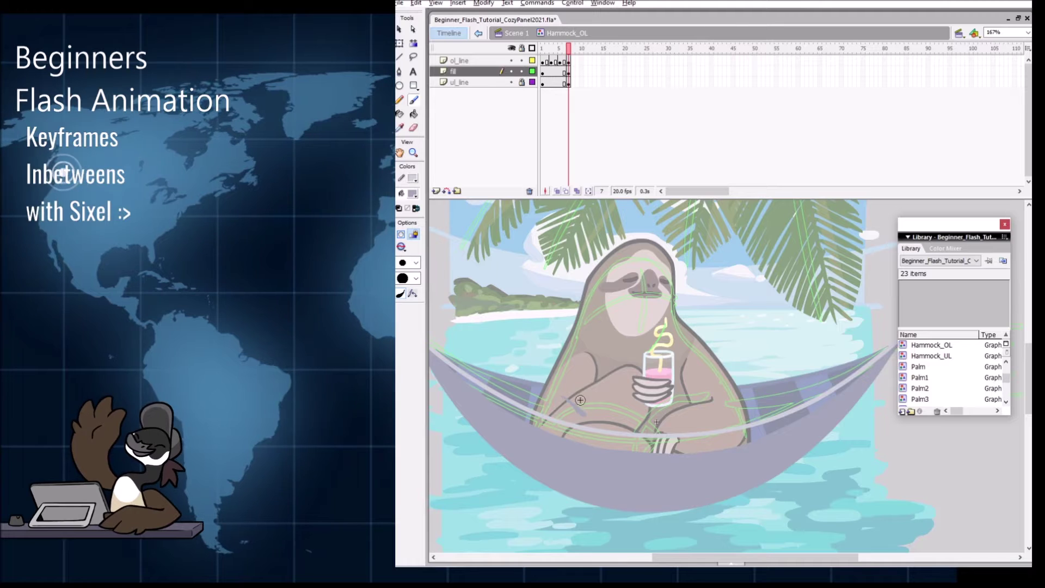
# Step: Paint the gap between the hammock body and the raised rim line on the fill layer at frame 7
pyautogui.moveTo(607, 363); pyautogui.dragTo(626, 378)
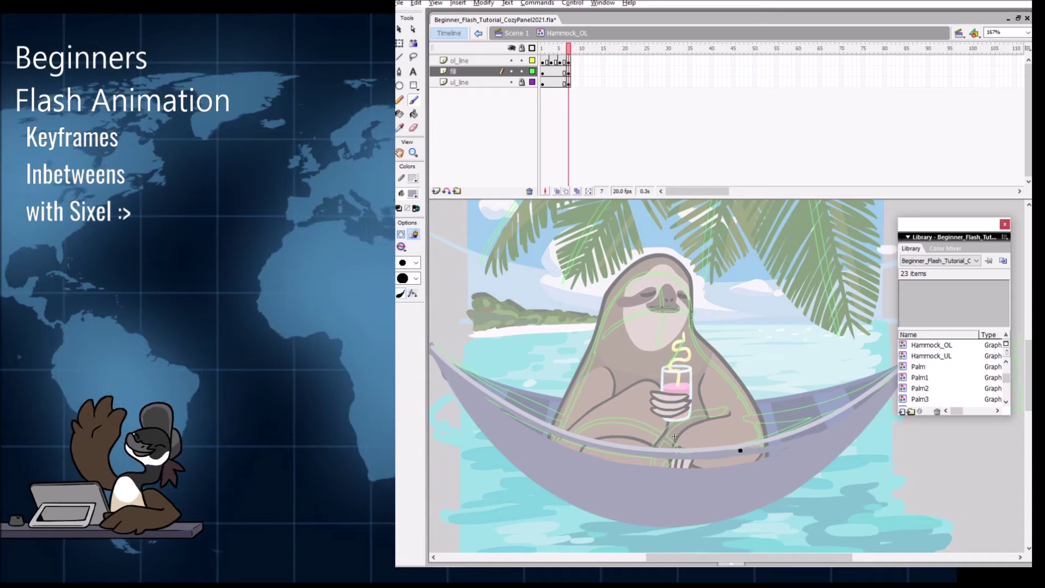
pyautogui.moveTo(867, 413); pyautogui.dragTo(813, 452)
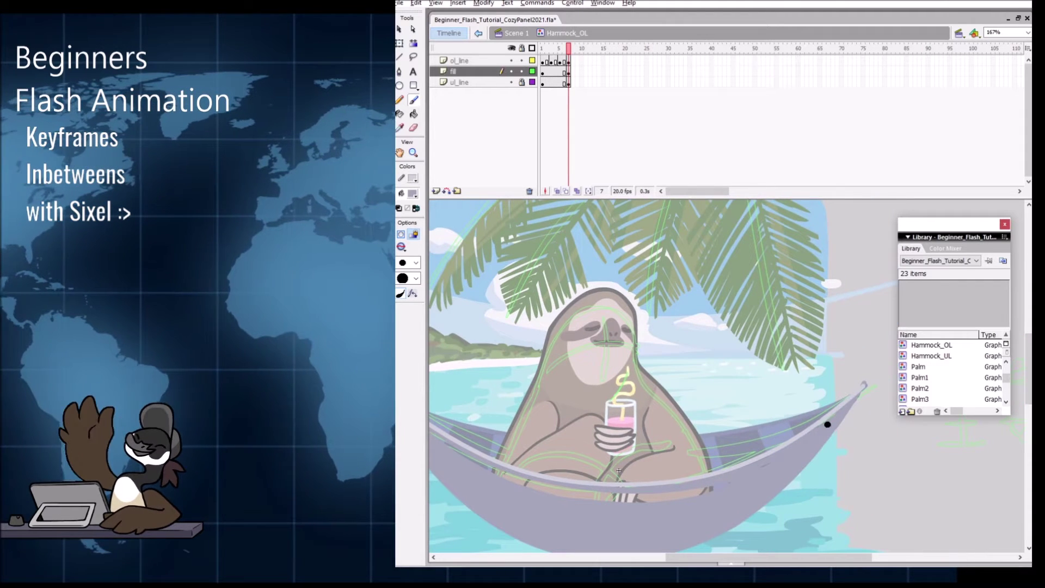
pyautogui.moveTo(685, 506); pyautogui.dragTo(773, 462)
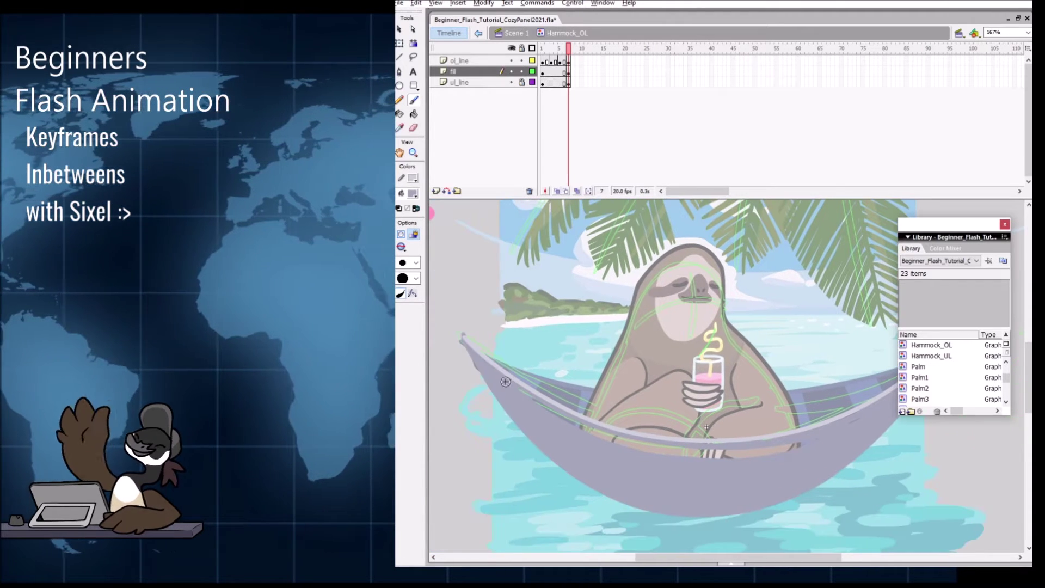
pyautogui.click(751, 468)
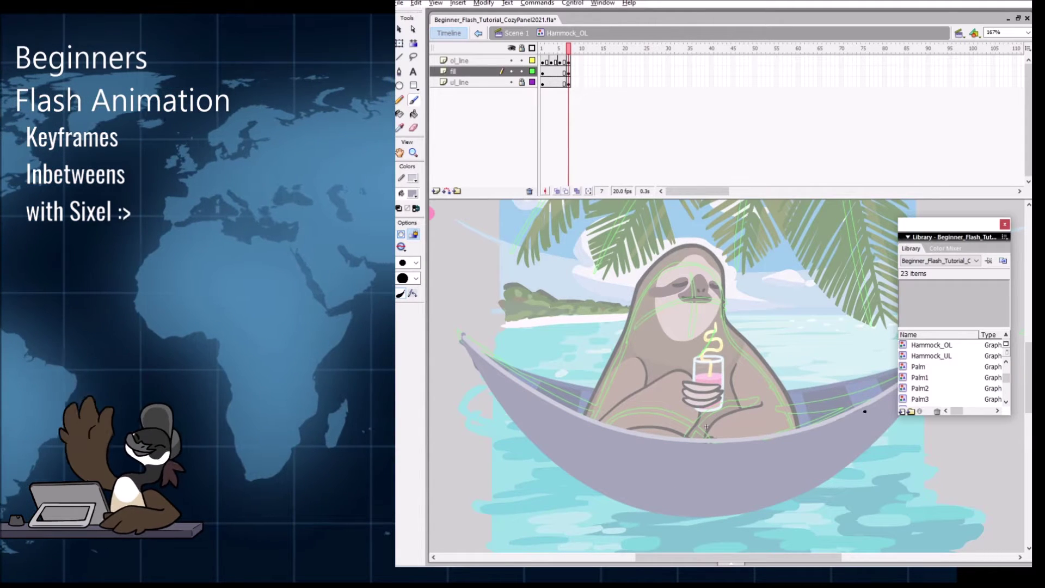
pyautogui.moveTo(866, 434); pyautogui.dragTo(816, 436)
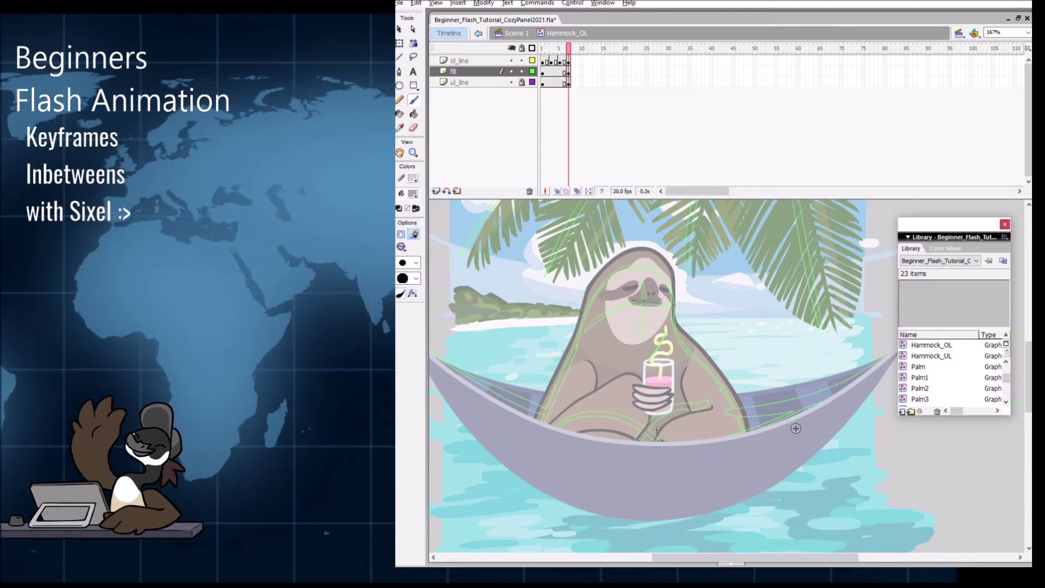
pyautogui.moveTo(799, 480)
pyautogui.mouseDown()
pyautogui.moveTo(882, 476)
pyautogui.moveTo(803, 486)
pyautogui.mouseUp()
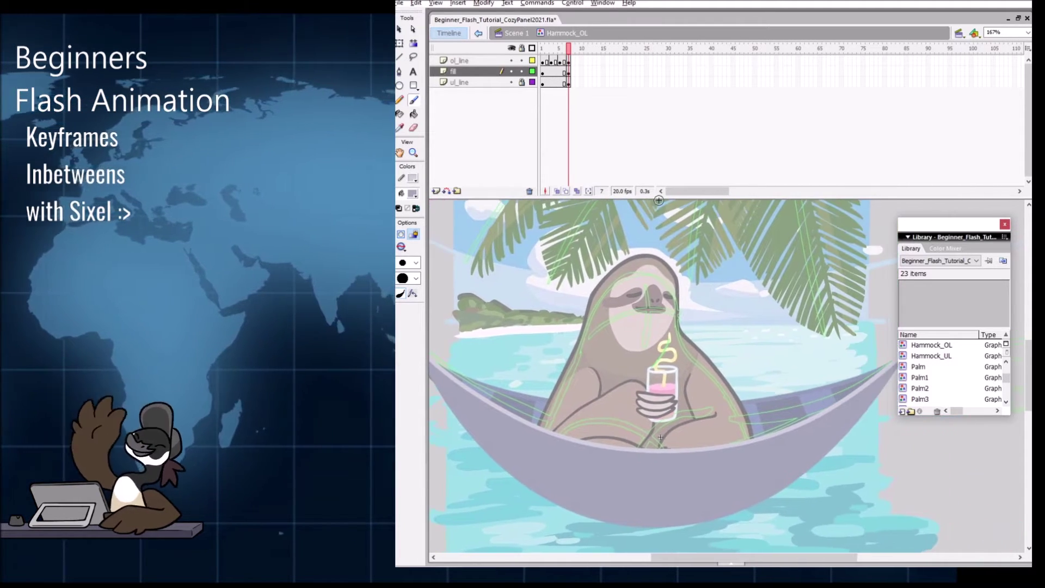
# Step: Insert fill keyframes at frames 3 and 5, and paint the hammock body up to the rim line at frame 5
pyautogui.click(552, 71)
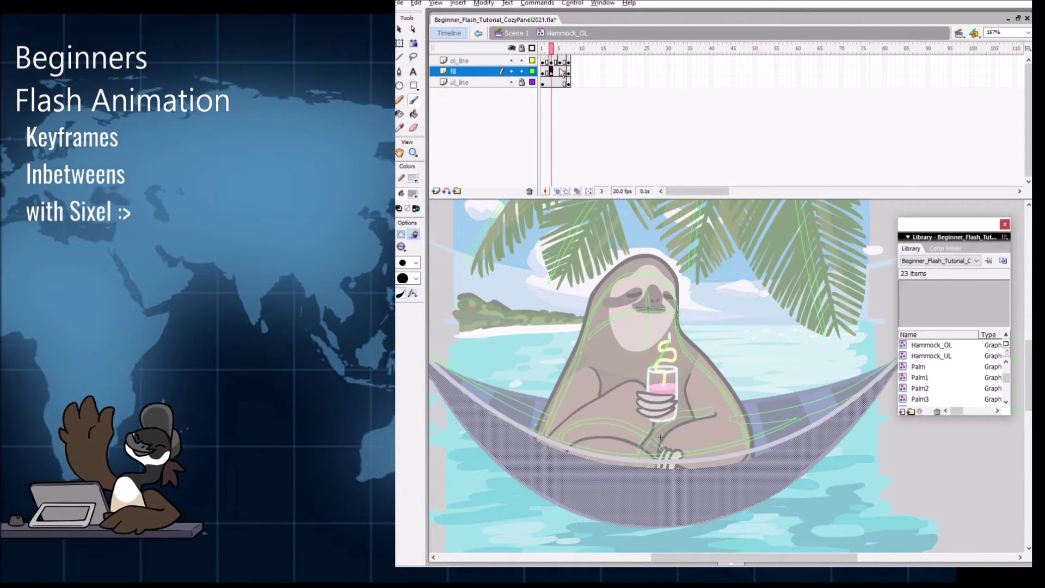
pyautogui.click(560, 72)
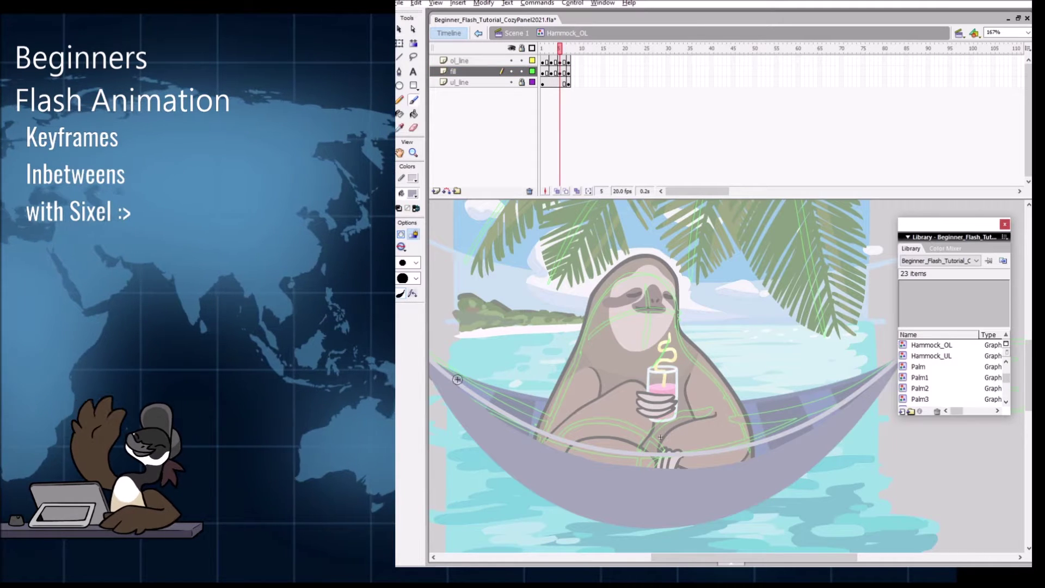
pyautogui.moveTo(464, 395); pyautogui.dragTo(472, 415)
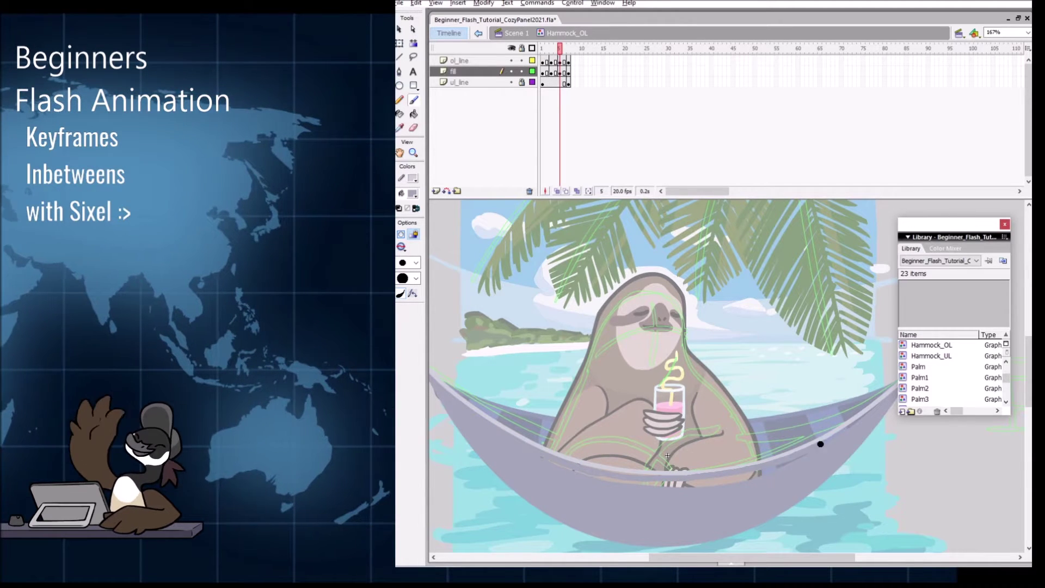
pyautogui.press('k')
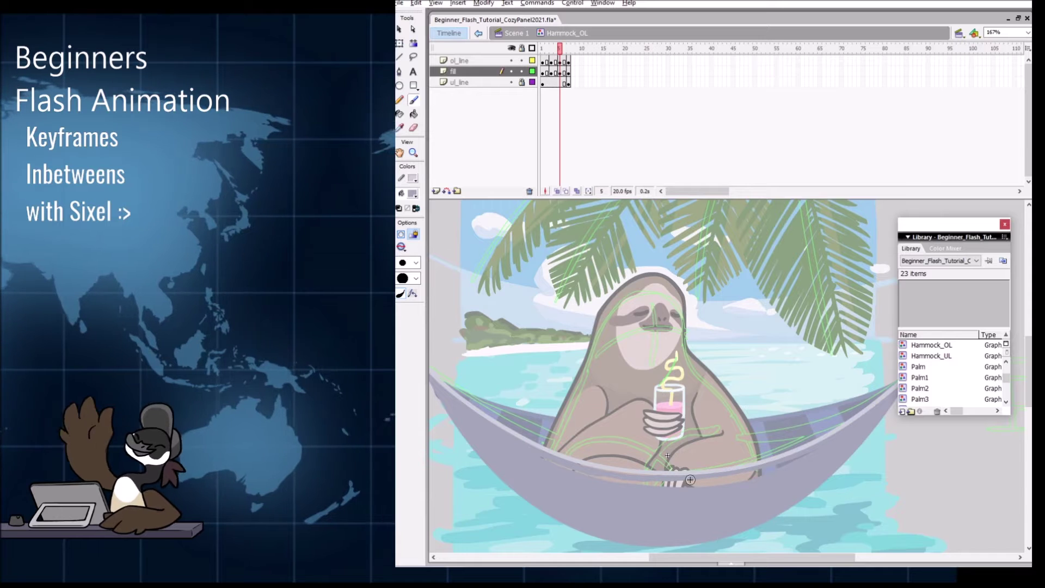
pyautogui.click(711, 478)
pyautogui.press('b')
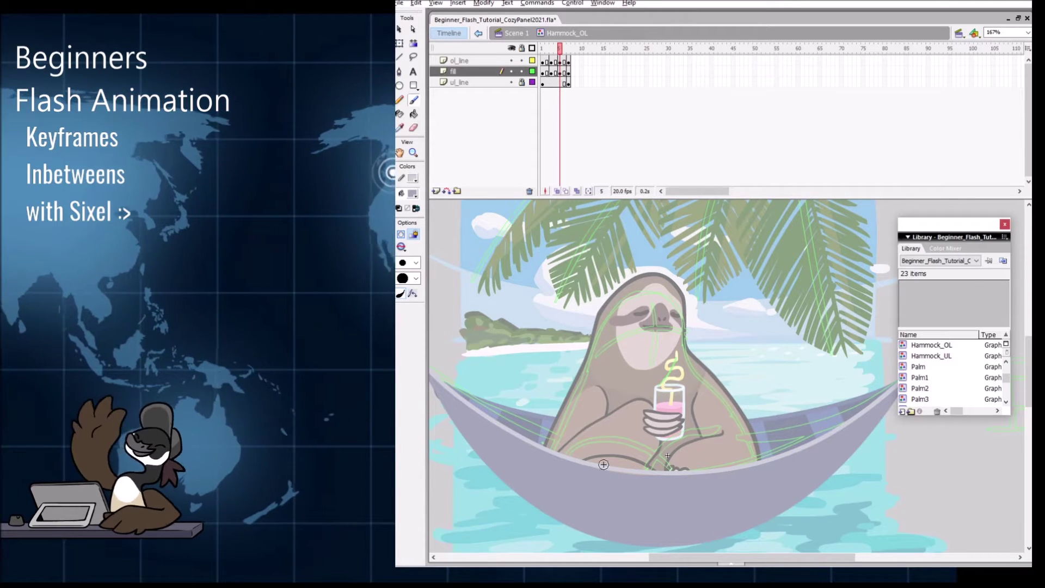
pyautogui.moveTo(838, 446); pyautogui.dragTo(833, 444)
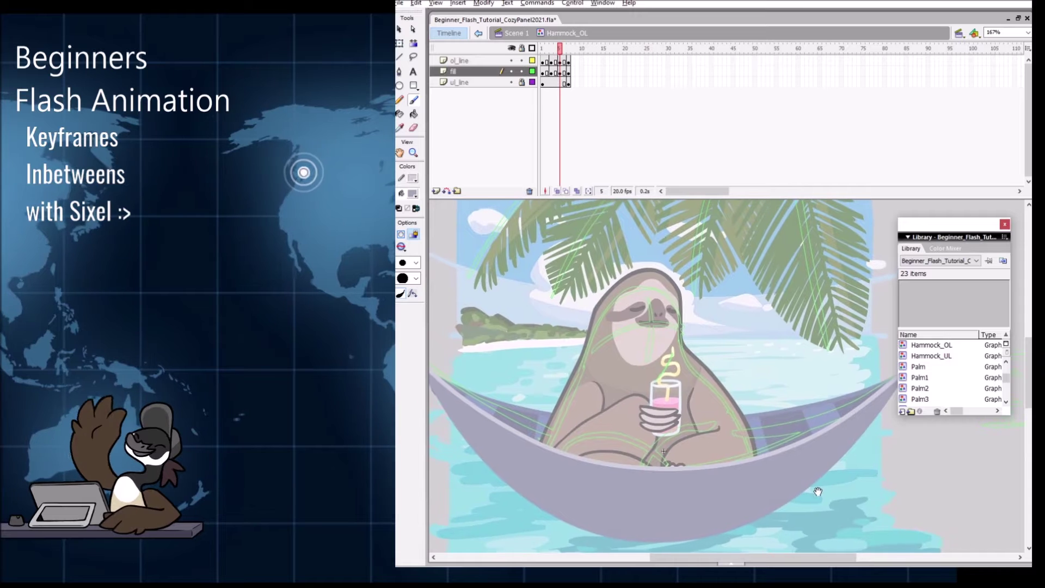
# Step: Paint the hammock body up to the rim line on the fill layer at frame 3
pyautogui.click(551, 71)
pyautogui.press('v')
pyautogui.click(792, 518)
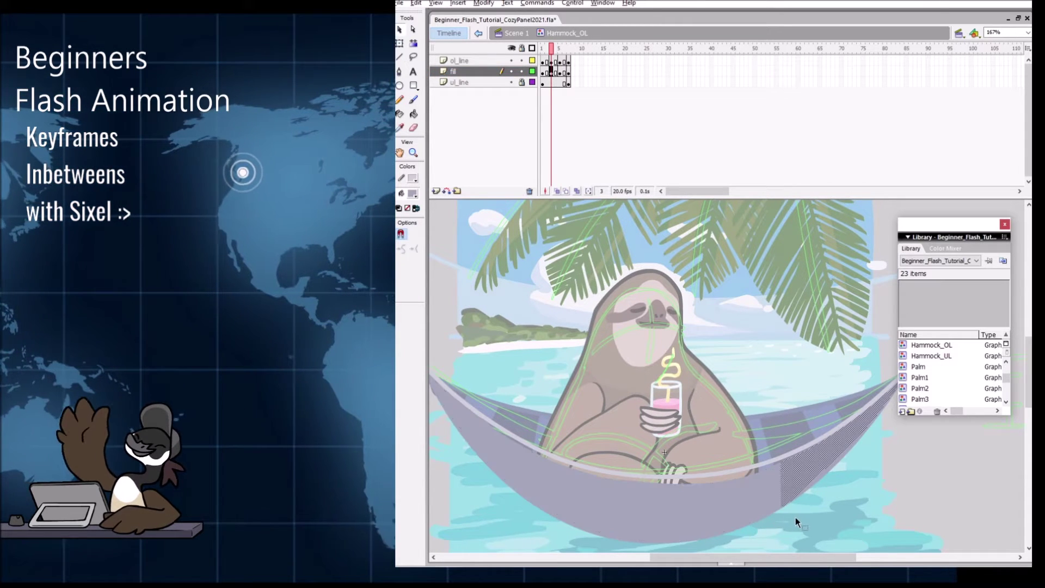
pyautogui.press('b')
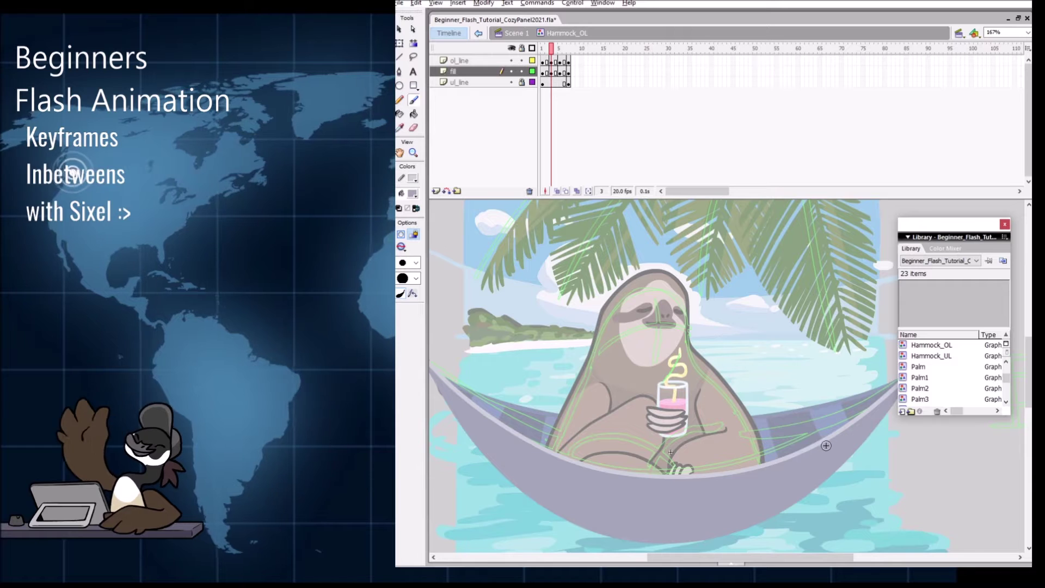
# Step: Scrub through frames 1 to 7 to check that the hammock's fill follows the rim line
pyautogui.press('z')
pyautogui.keyDown('alt'); pyautogui.click(778, 449); pyautogui.keyUp('alt')
pyautogui.moveTo(811, 443); pyautogui.dragTo(764, 478)
pyautogui.press('v')
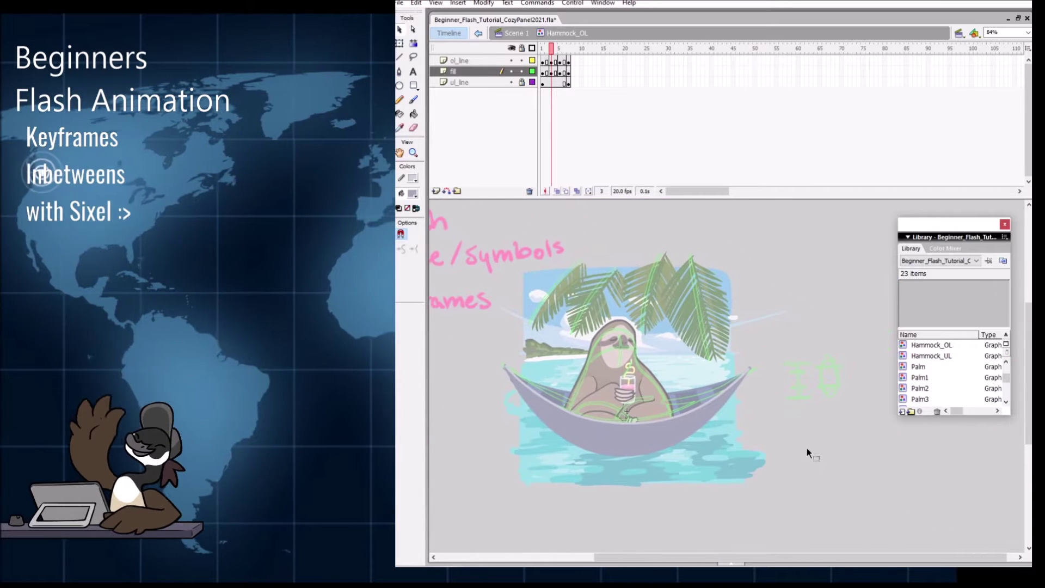
pyautogui.click(553, 49)
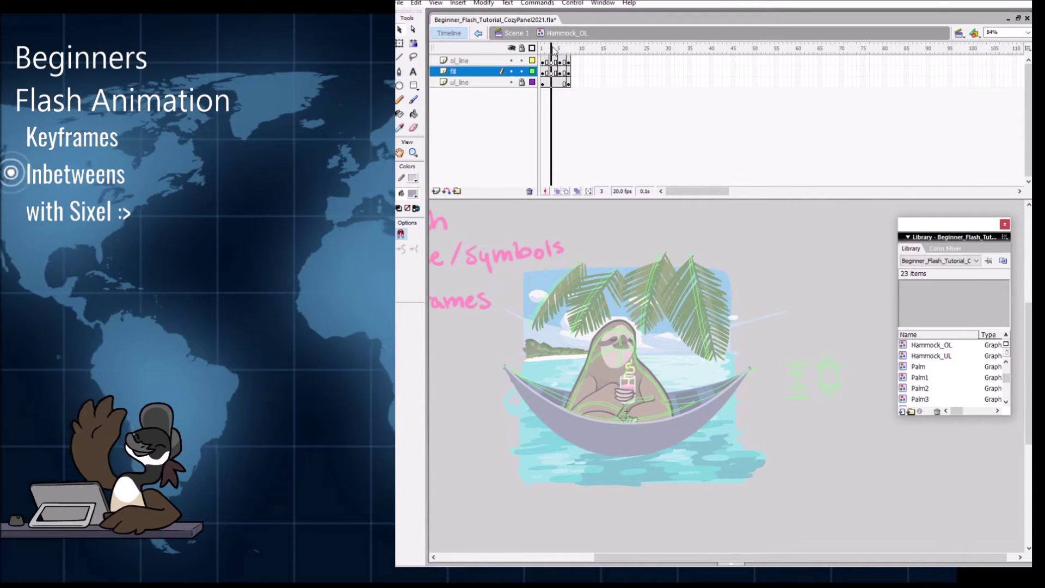
pyautogui.click(542, 49)
pyautogui.click(547, 49)
pyautogui.moveTo(541, 50)
pyautogui.mouseDown()
pyautogui.moveTo(570, 51)
pyautogui.moveTo(570, 65)
pyautogui.mouseUp()
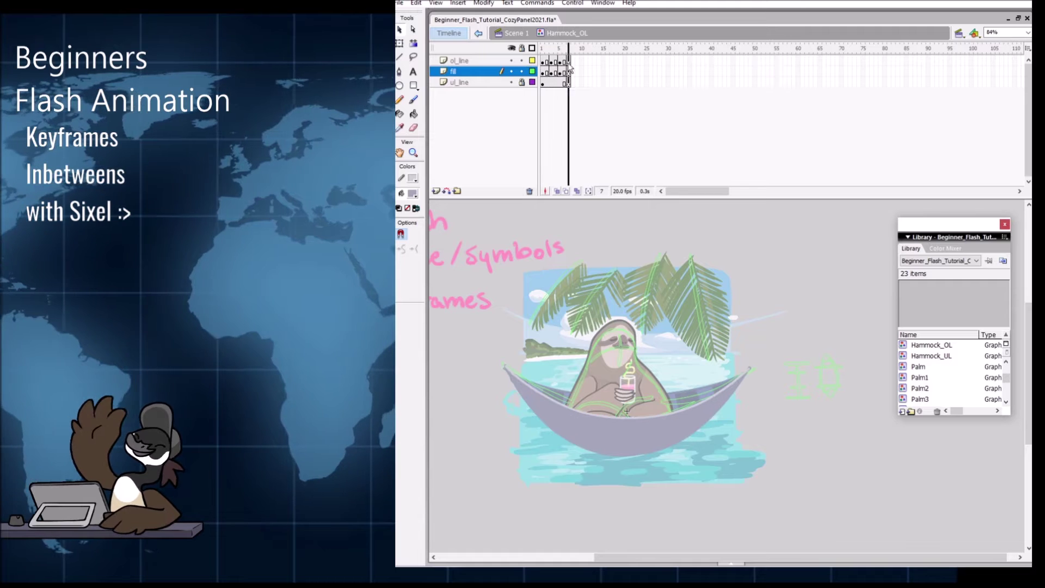
# Step: Return to Scene 1 and select frame 10 of the Sky layer
pyautogui.click(510, 31)
pyautogui.click(761, 489)
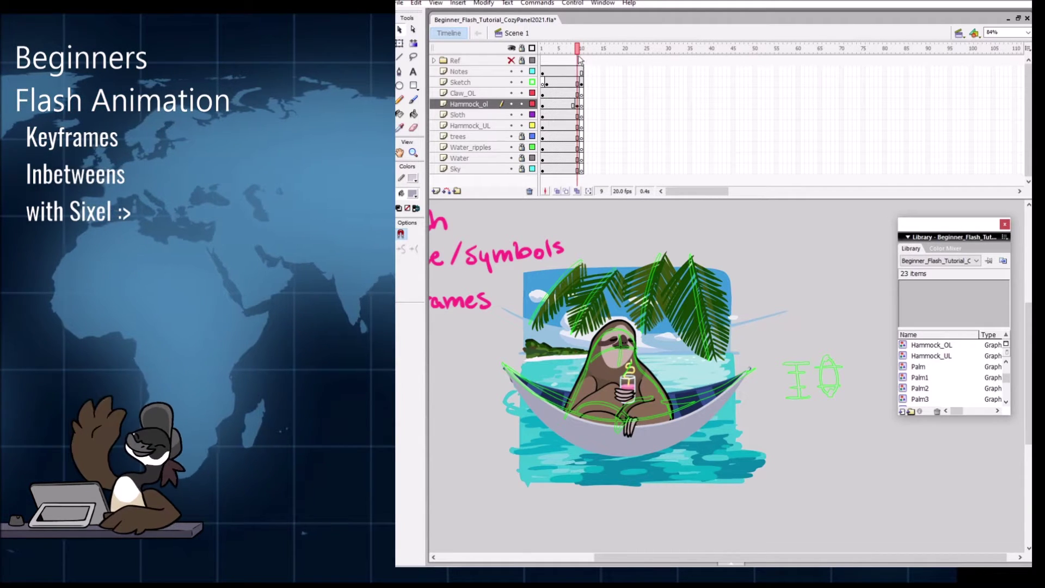
pyautogui.click(581, 170)
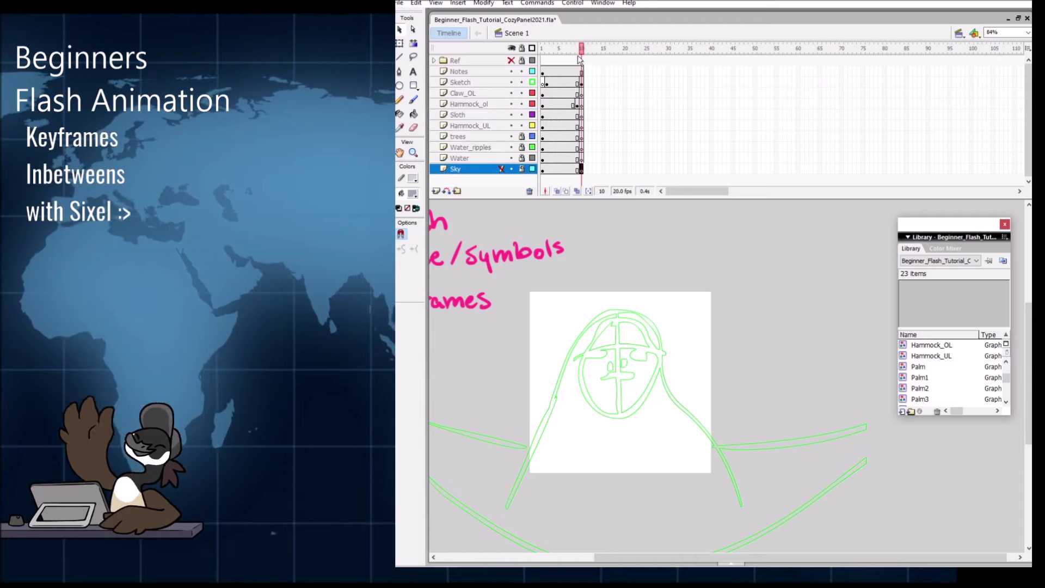
# Step: Move the ending keyframes of all layers, from Notes to Sky, back to frame 6 in Scene 1
pyautogui.keyDown('shift'); pyautogui.click(578, 58); pyautogui.keyUp('shift')
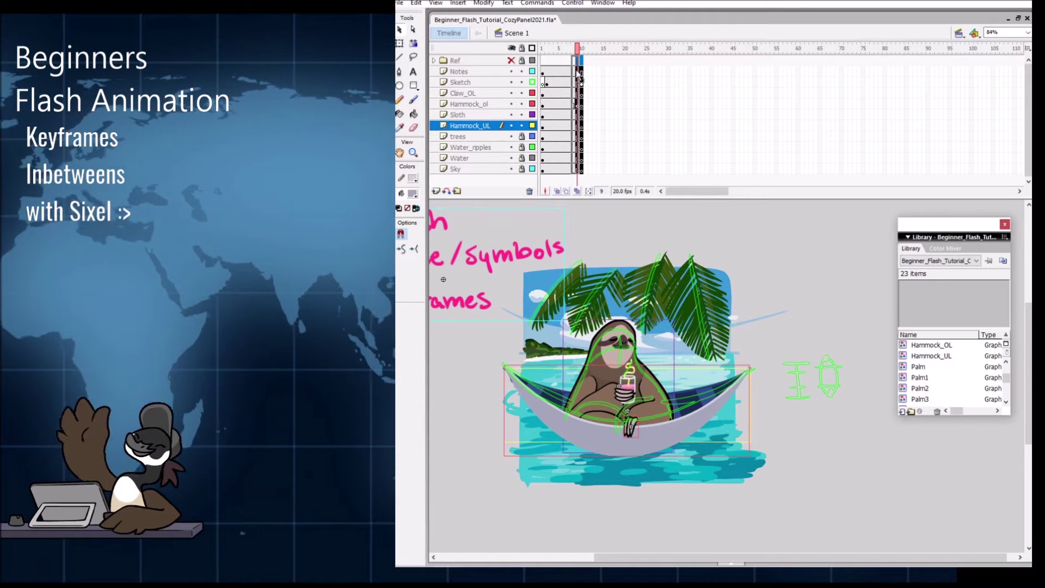
pyautogui.moveTo(574, 49); pyautogui.dragTo(562, 51)
pyautogui.click(560, 48)
pyautogui.click(564, 49)
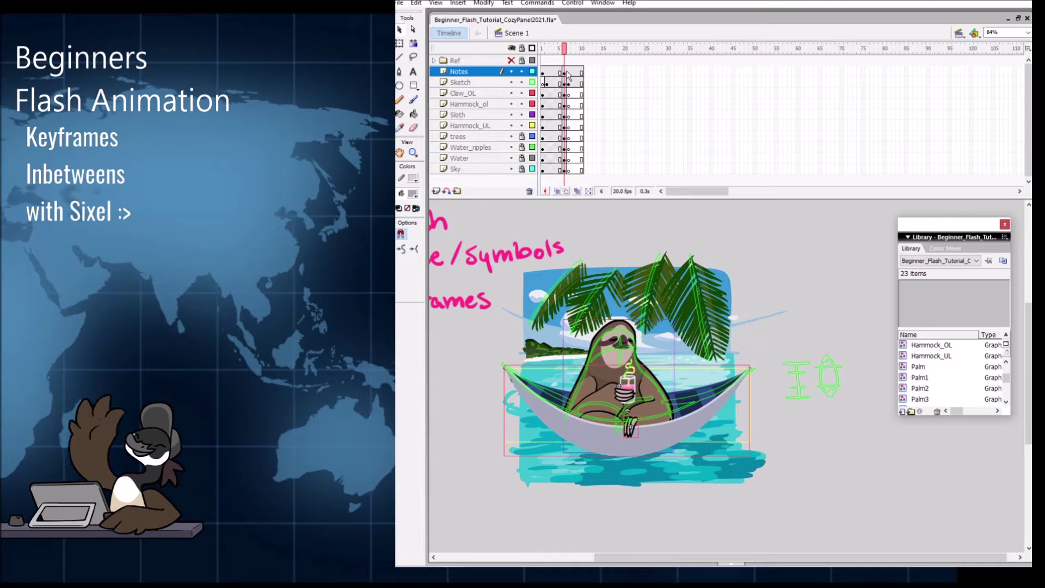
pyautogui.click(569, 72)
pyautogui.keyDown('shift'); pyautogui.click(581, 171); pyautogui.keyUp('shift')
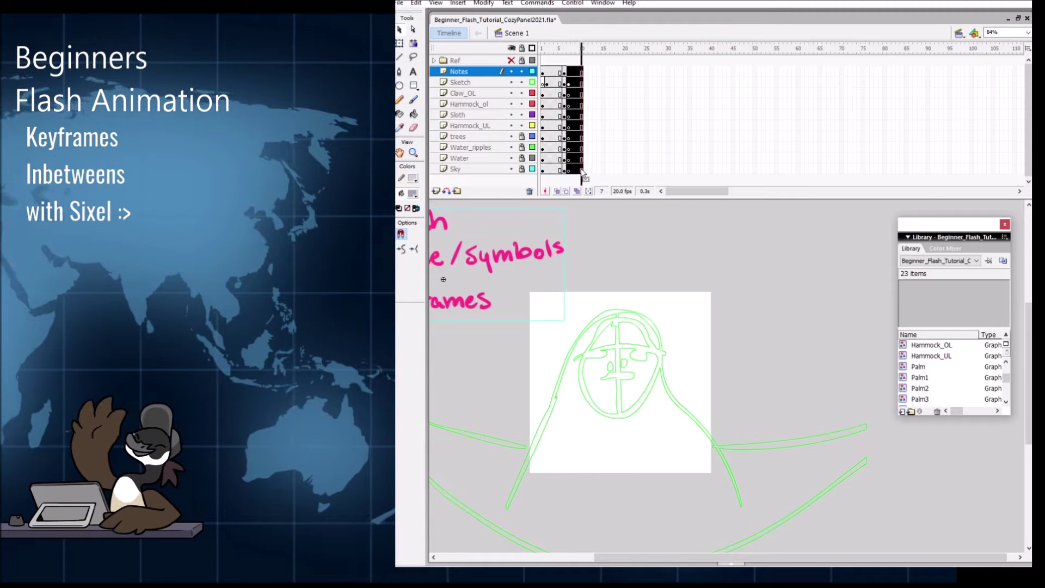
pyautogui.moveTo(569, 72); pyautogui.dragTo(558, 47)
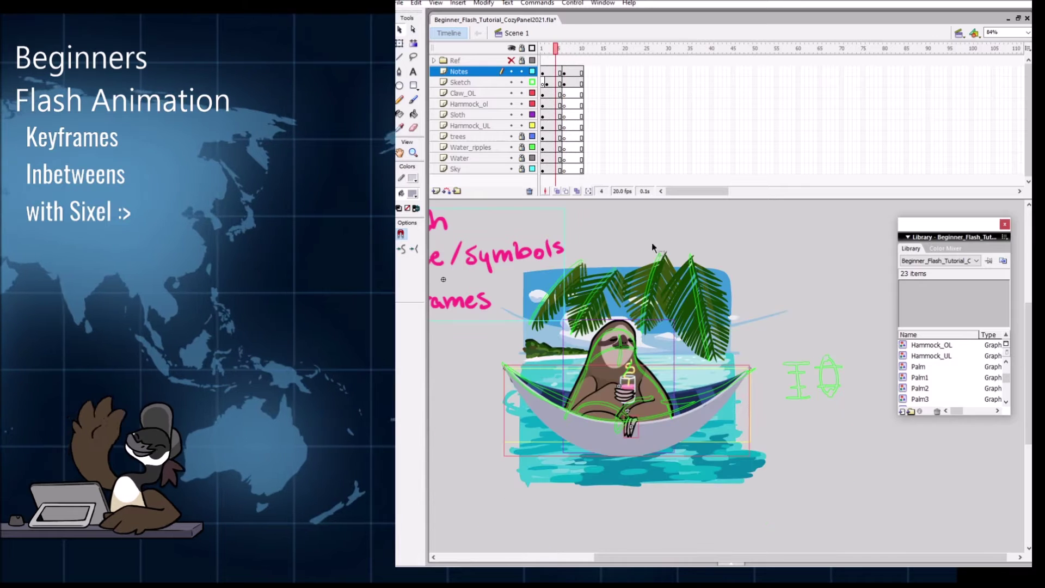
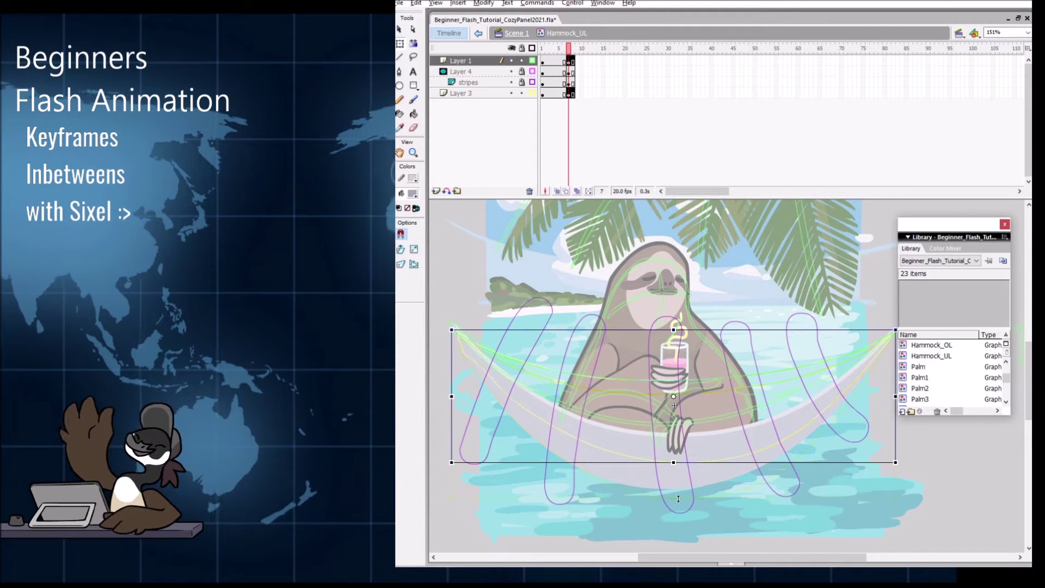
# Step: Try stretching the hammock's rim and body shapes downward at frame 7 in Hammock_UL, and preview them in full colour
pyautogui.moveTo(678, 497); pyautogui.dragTo(677, 498)
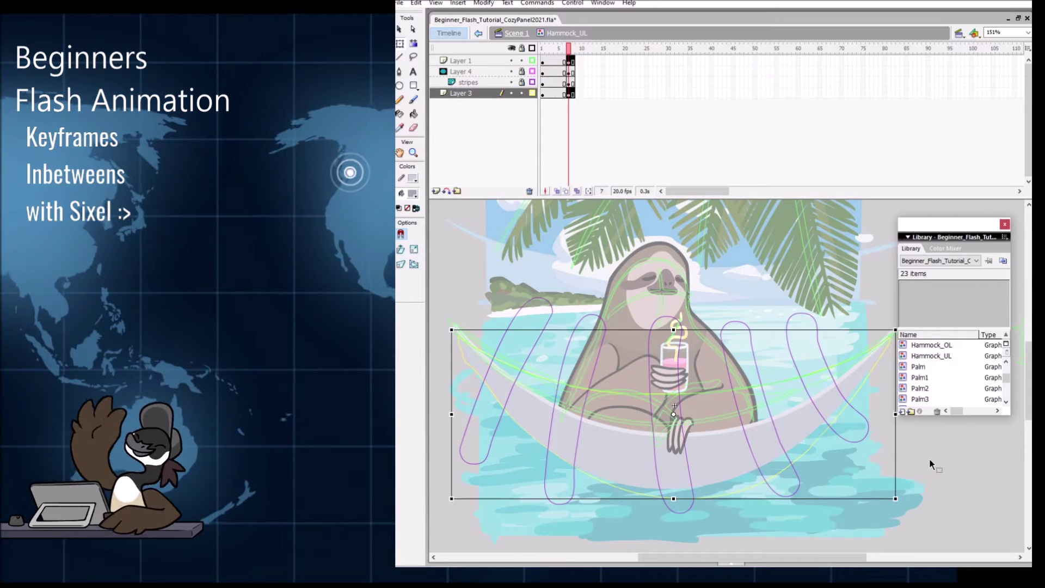
pyautogui.click(532, 48)
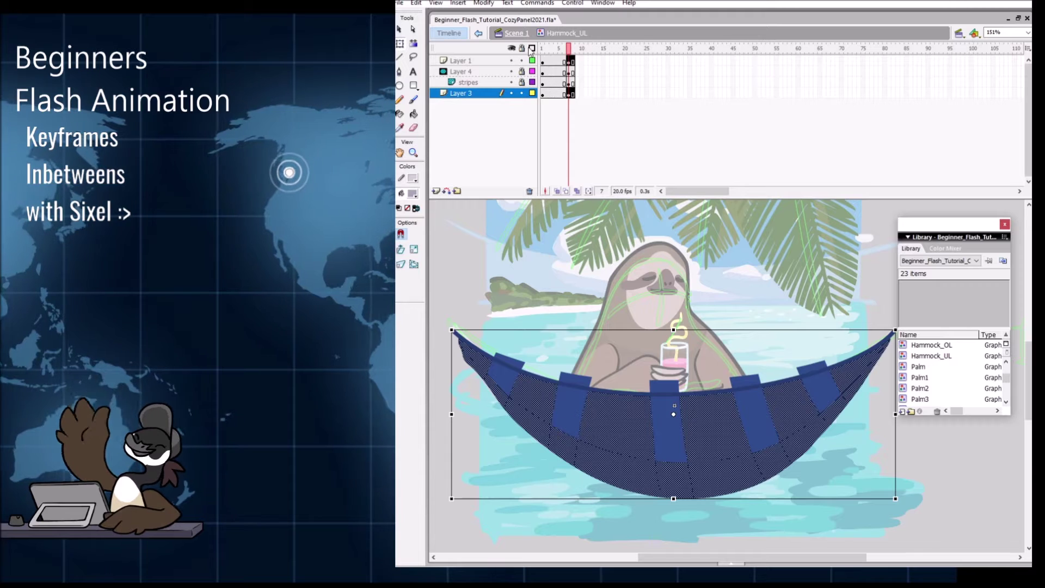
pyautogui.click(532, 48)
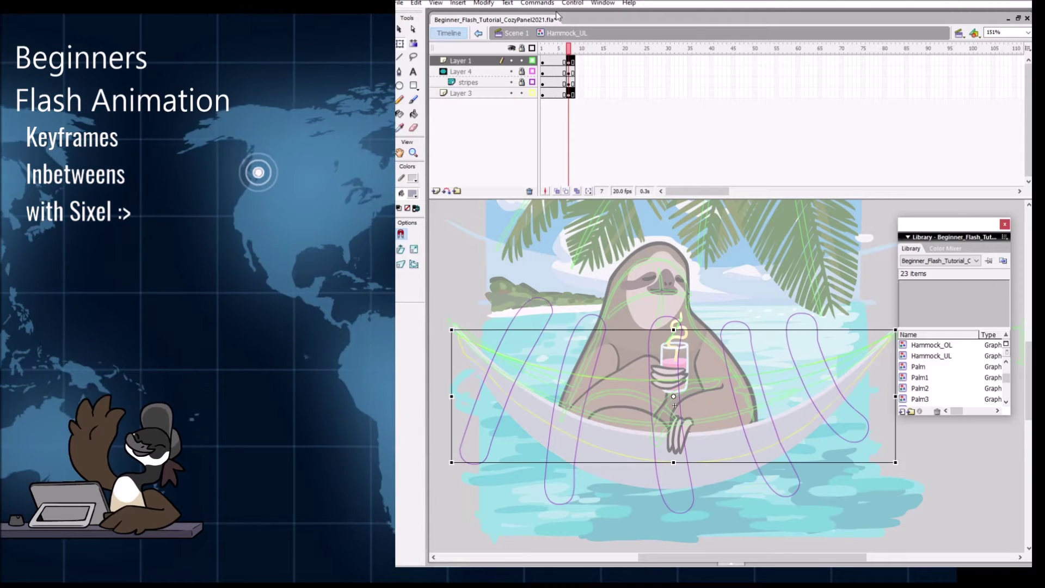
# Step: Unlock all layers in Hammock_UL, including Layer 4 and the stripes
pyautogui.click(522, 48)
pyautogui.click(522, 48)
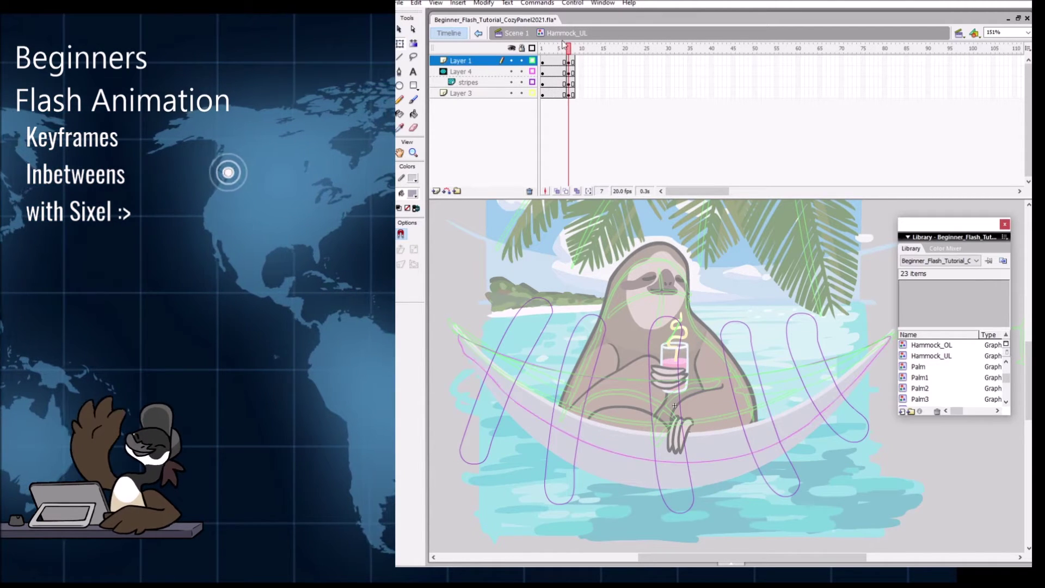
# Step: Select all the hammock and stripe shapes at frame 7 and try scaling them vertically
pyautogui.moveTo(498, 295); pyautogui.dragTo(962, 551)
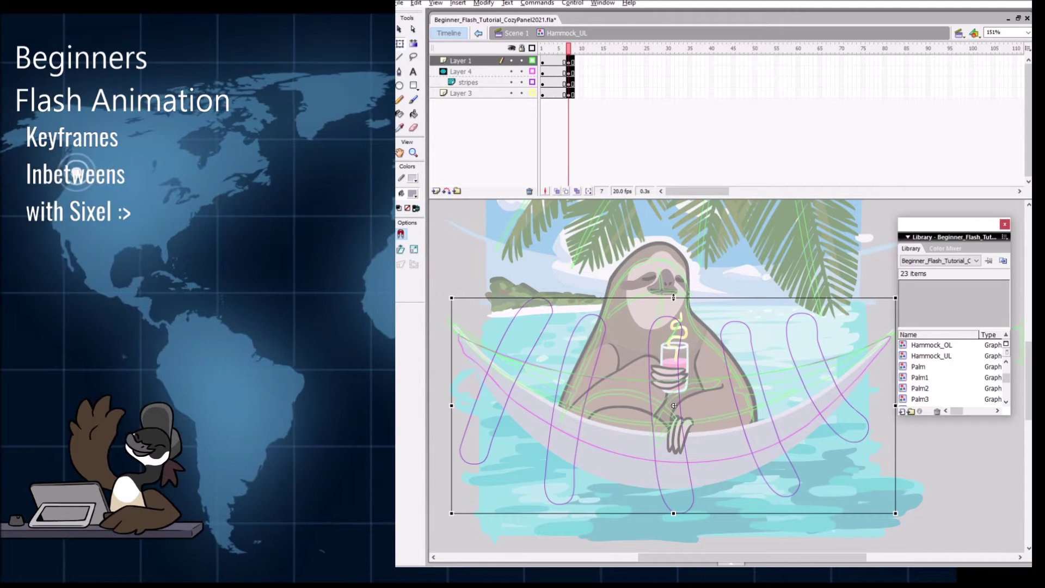
pyautogui.moveTo(673, 297); pyautogui.dragTo(674, 303)
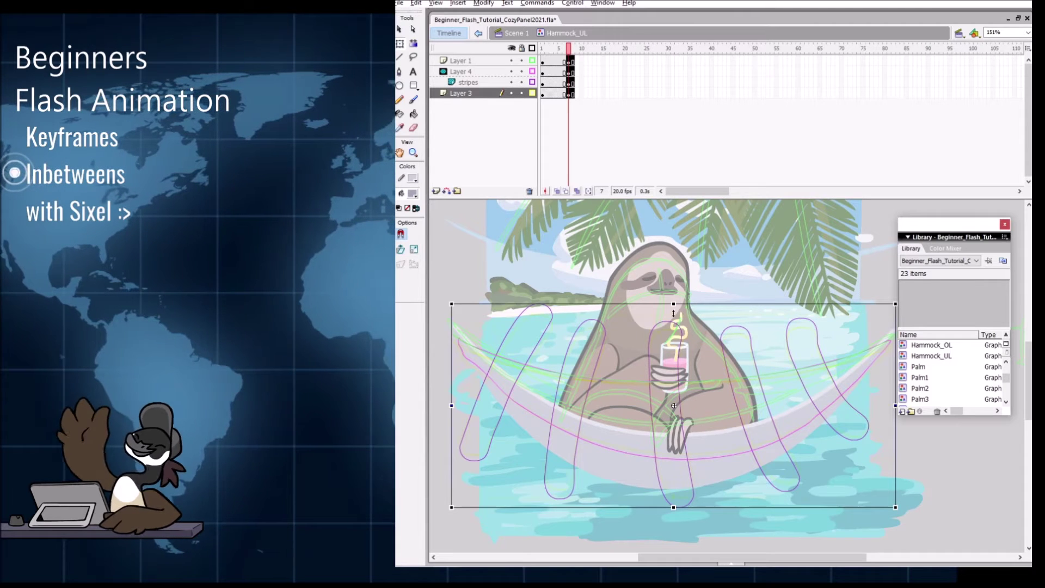
pyautogui.press('v')
pyautogui.press('q')
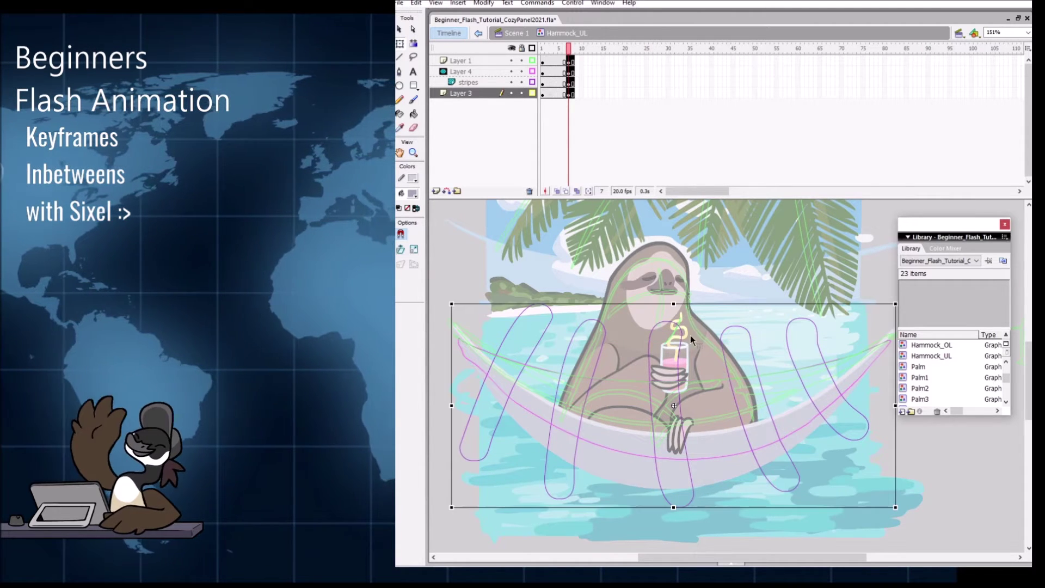
pyautogui.click(703, 463)
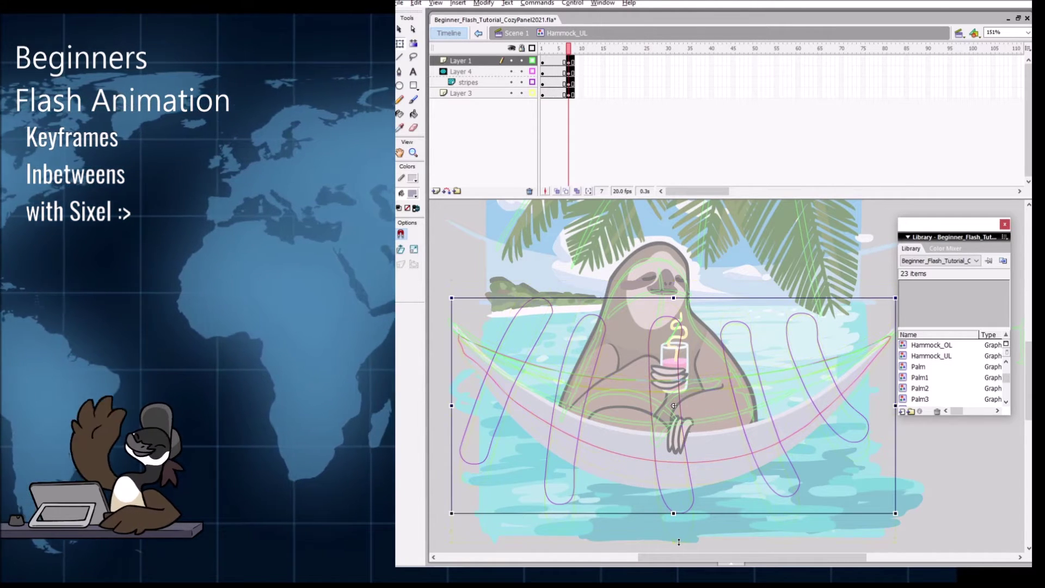
# Step: Clear the frame 7 keyframes on Layer 1, Layer 4, stripes and Layer 3
pyautogui.click(570, 64)
pyautogui.rightClick(570, 63)
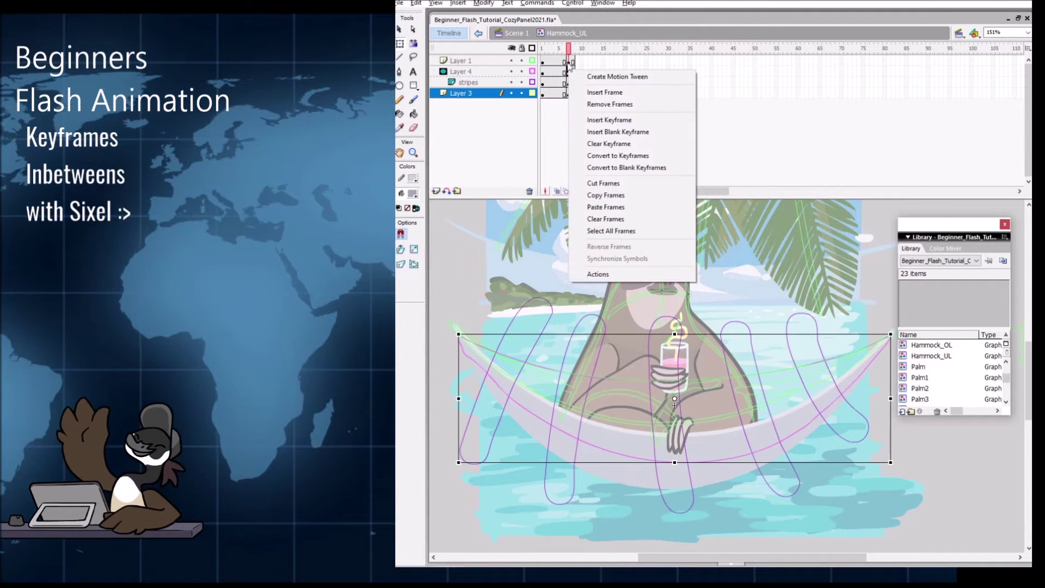
pyautogui.click(571, 84)
pyautogui.click(572, 85)
pyautogui.rightClick(570, 80)
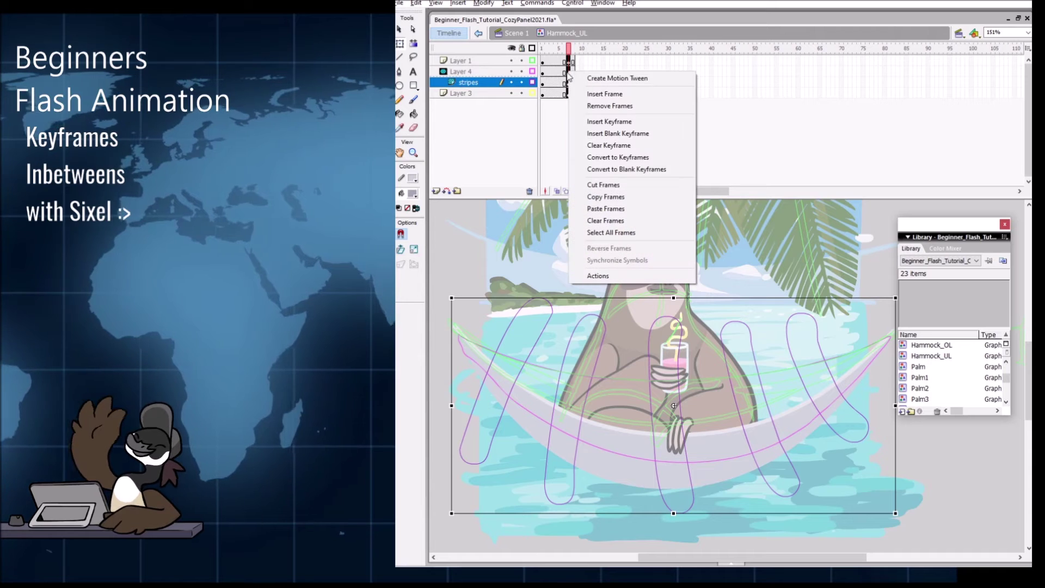
pyautogui.click(615, 145)
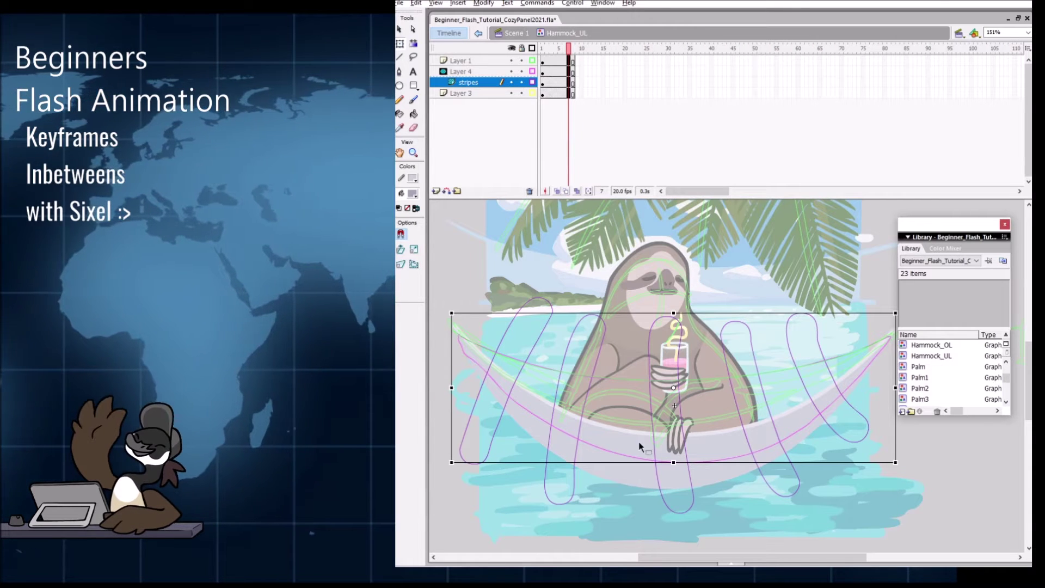
# Step: Insert fresh keyframes at frame 7 on all four Hammock_UL layers
pyautogui.moveTo(460, 330); pyautogui.dragTo(460, 331)
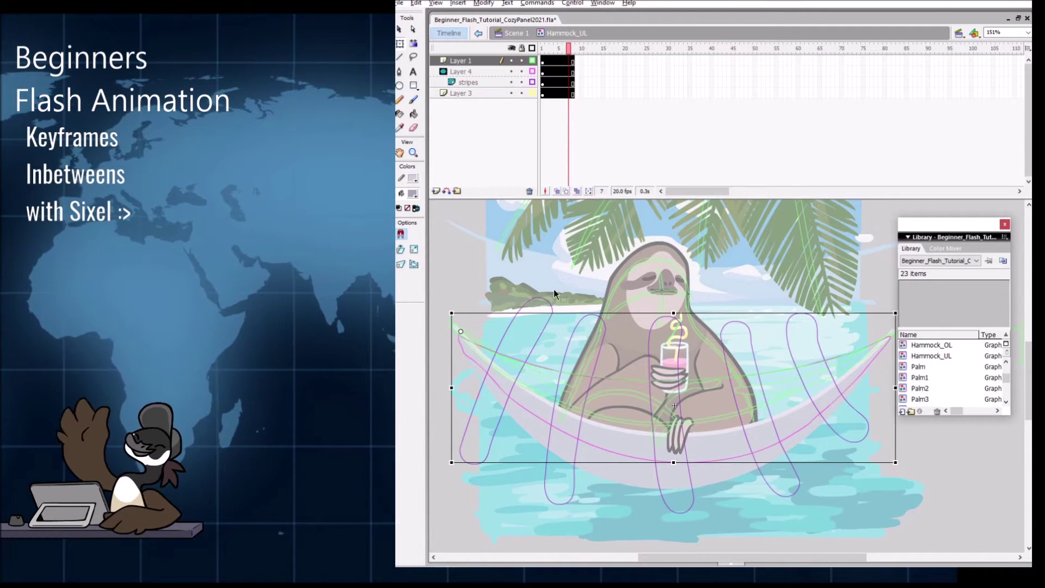
pyautogui.click(570, 63)
pyautogui.click(572, 93)
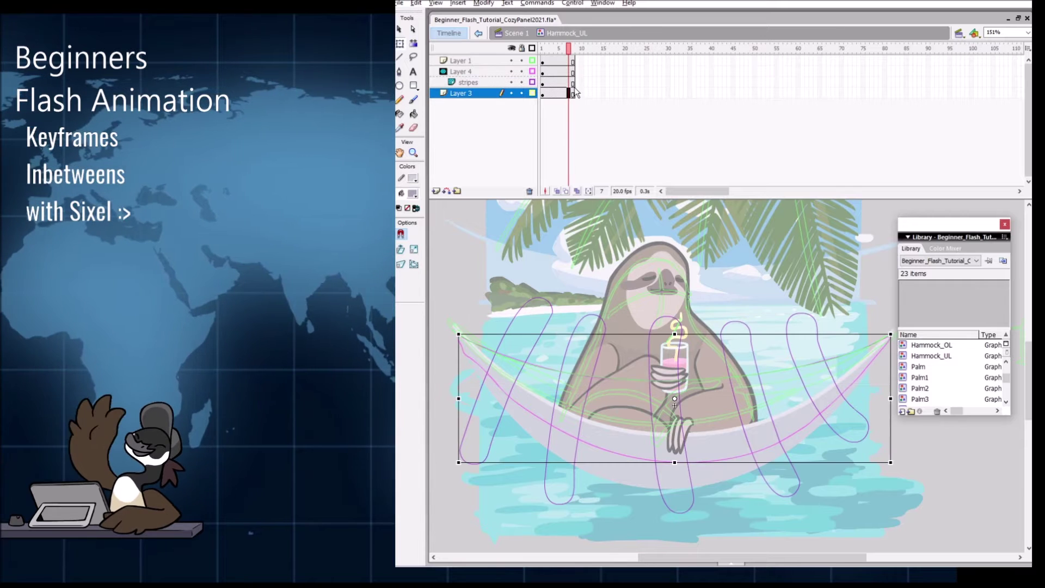
pyautogui.moveTo(570, 61); pyautogui.dragTo(572, 93)
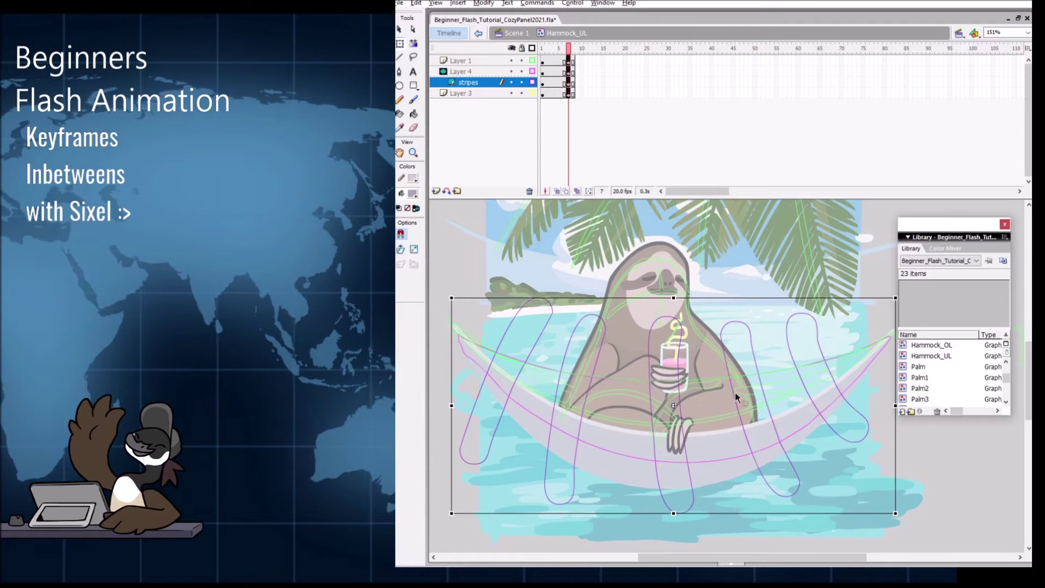
# Step: Try stretching all the hammock and stripe shapes downward together at frame 7, and undo the stretch
pyautogui.moveTo(460, 303); pyautogui.dragTo(867, 475)
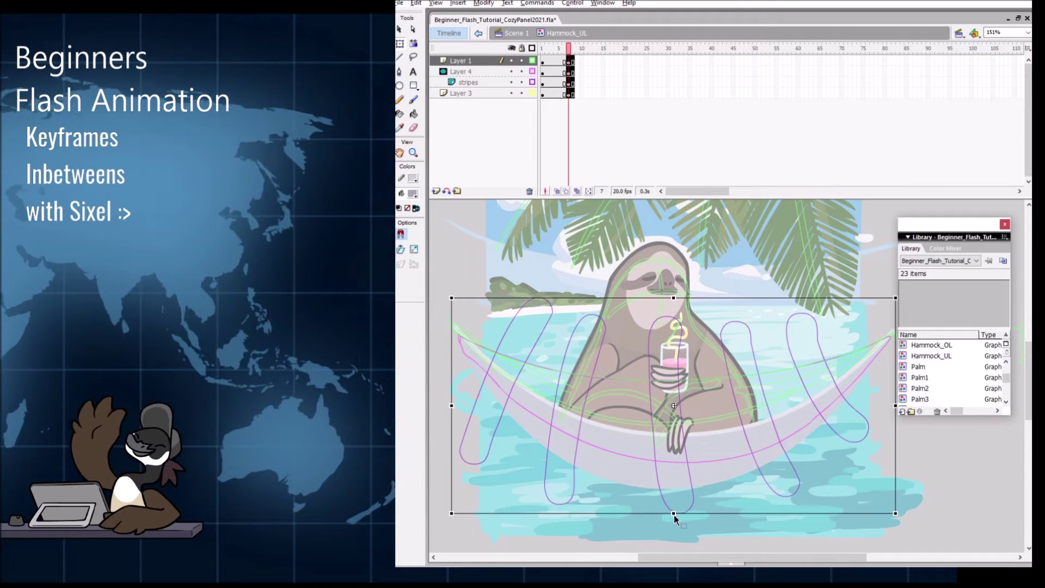
pyautogui.moveTo(674, 513); pyautogui.dragTo(673, 538)
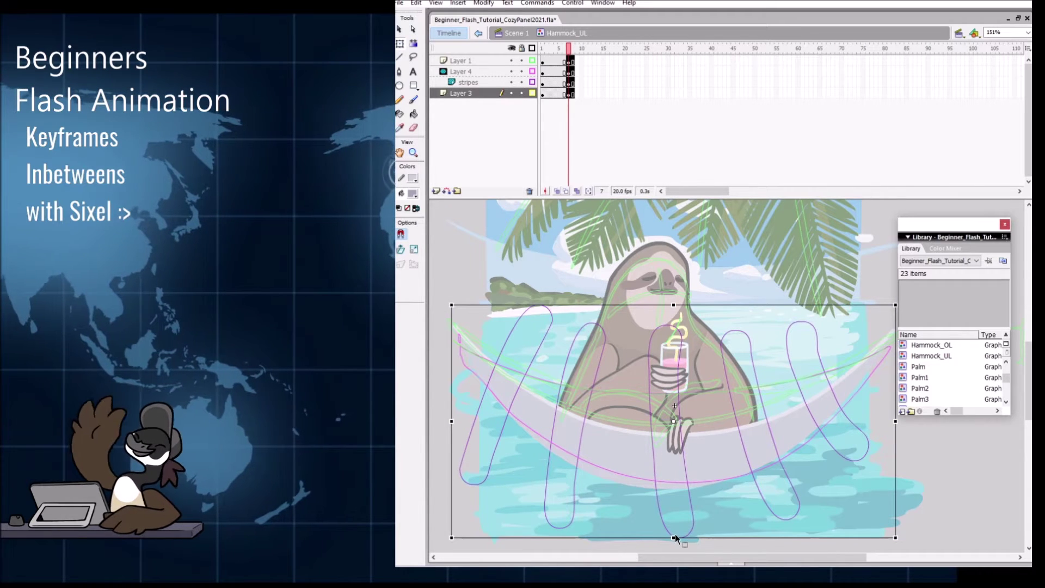
pyautogui.moveTo(673, 538); pyautogui.dragTo(675, 541)
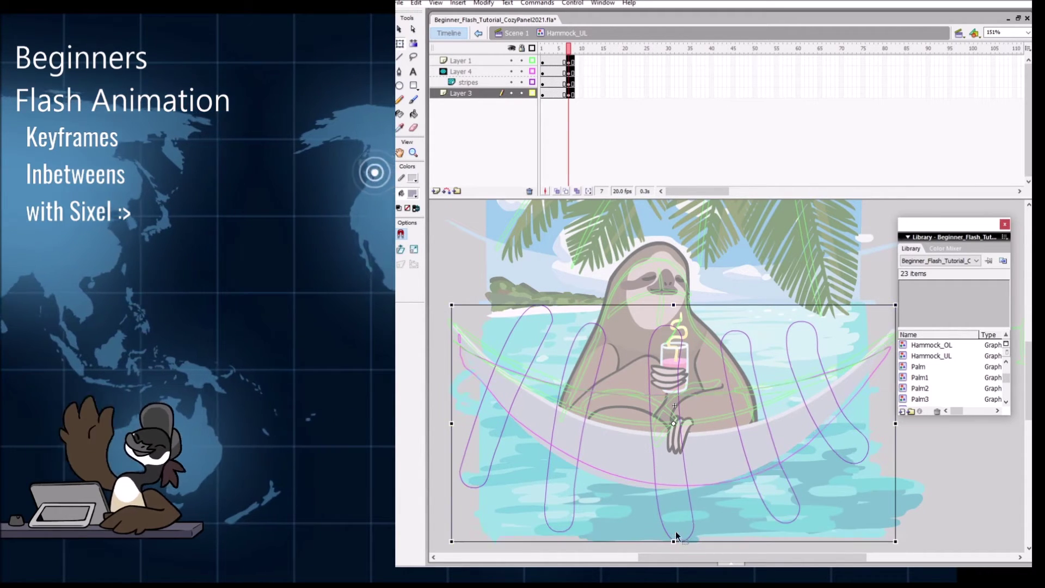
pyautogui.hotkey('ctrl', 'z')
pyautogui.hotkey('ctrl', 'z')
pyautogui.hotkey('ctrl', 'z')
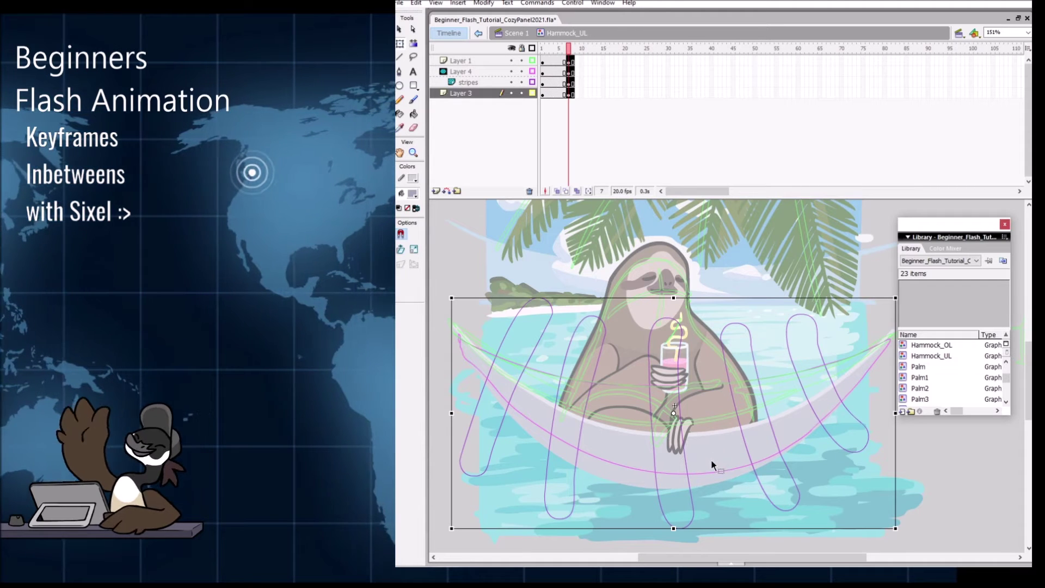
# Step: Compare with frame 5, and clear the frame 7 keyframes on all Hammock_UL layers
pyautogui.click(560, 49)
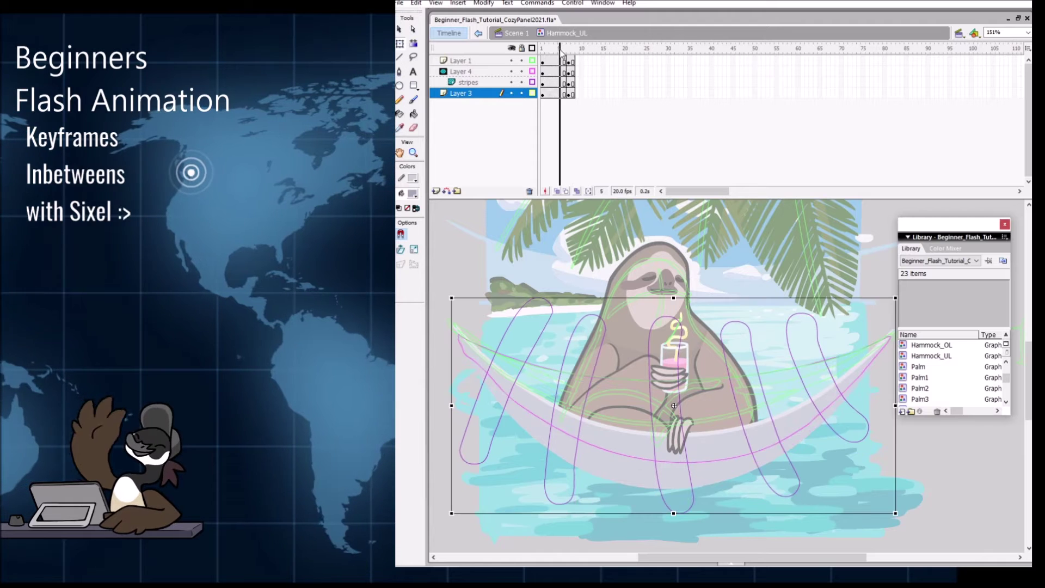
pyautogui.rightClick(568, 66)
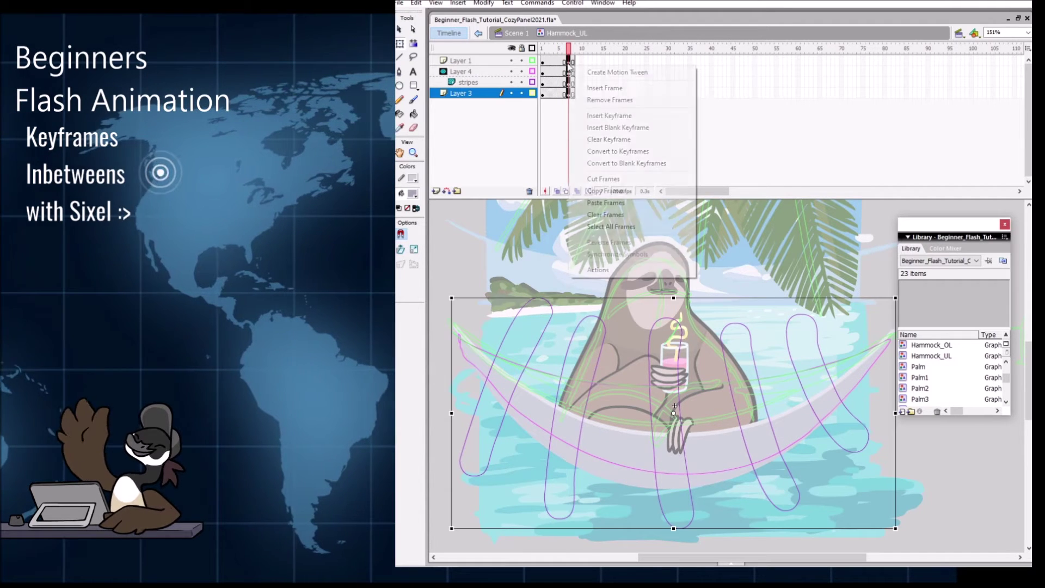
pyautogui.click(612, 140)
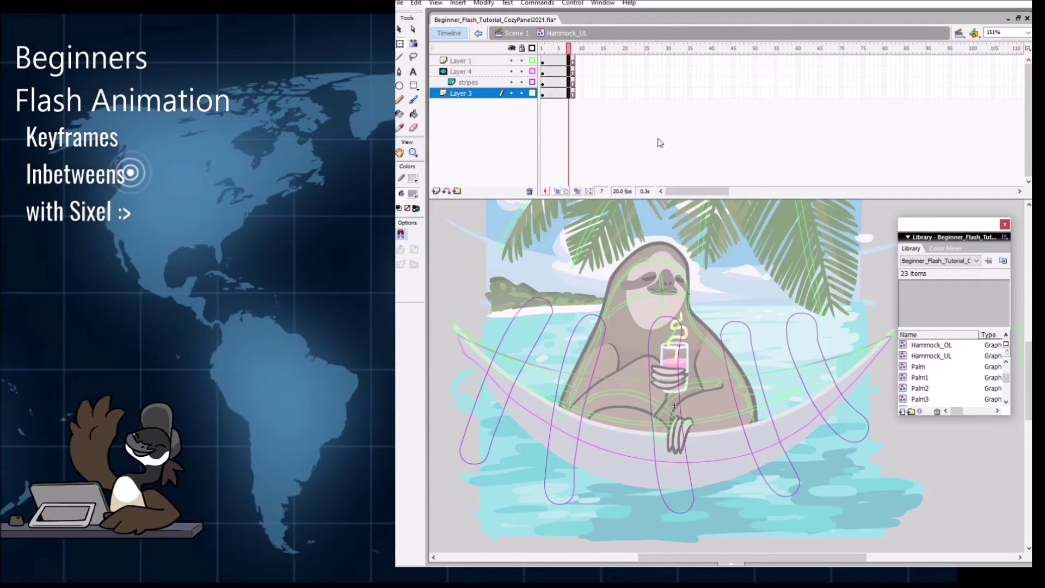
# Step: Insert keyframes at frame 7 on Layer 1, Layer 4, stripes and Layer 3
pyautogui.click(619, 378)
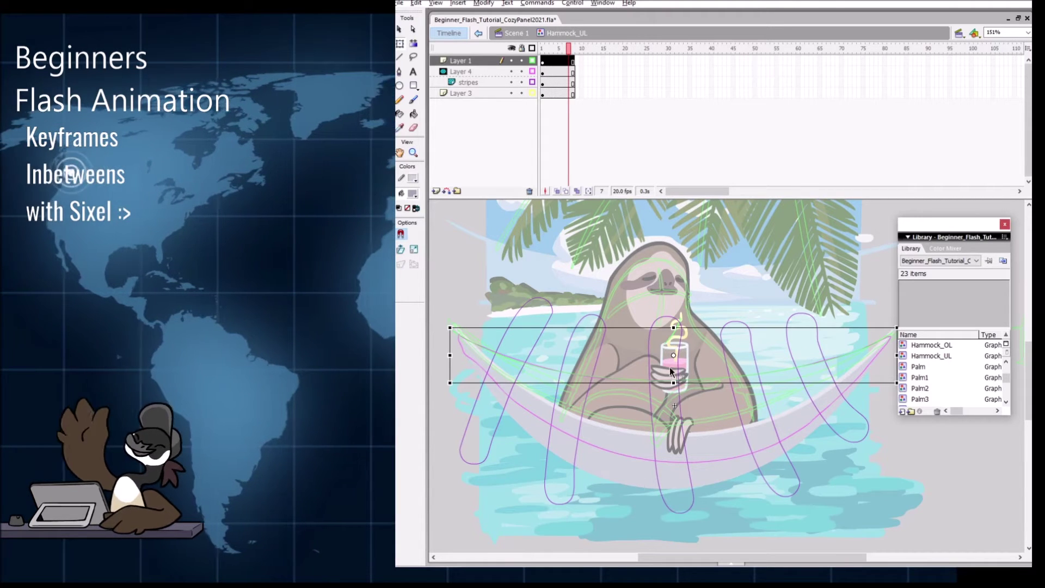
pyautogui.moveTo(561, 65); pyautogui.dragTo(570, 67)
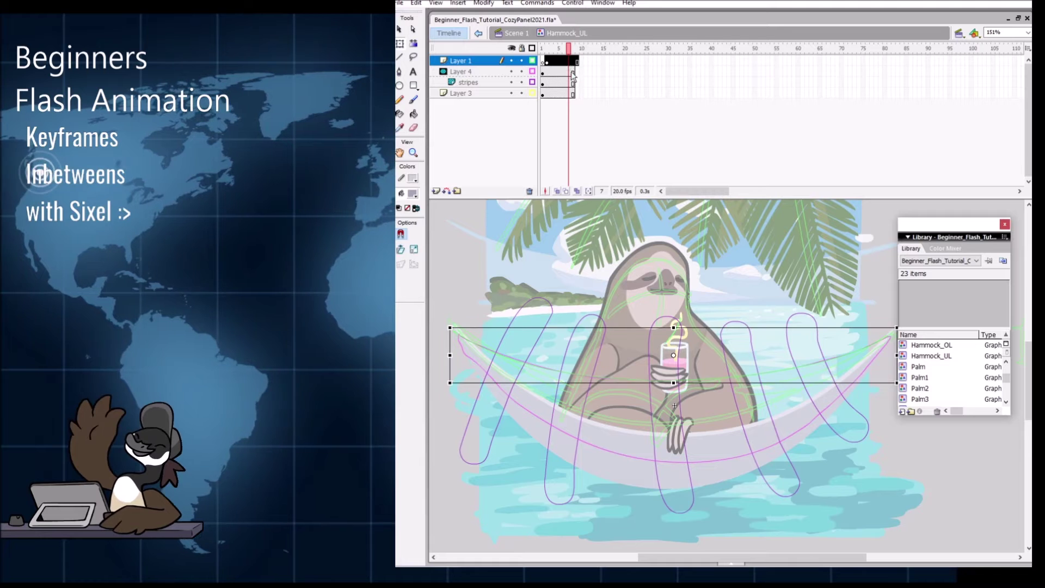
pyautogui.click(573, 94)
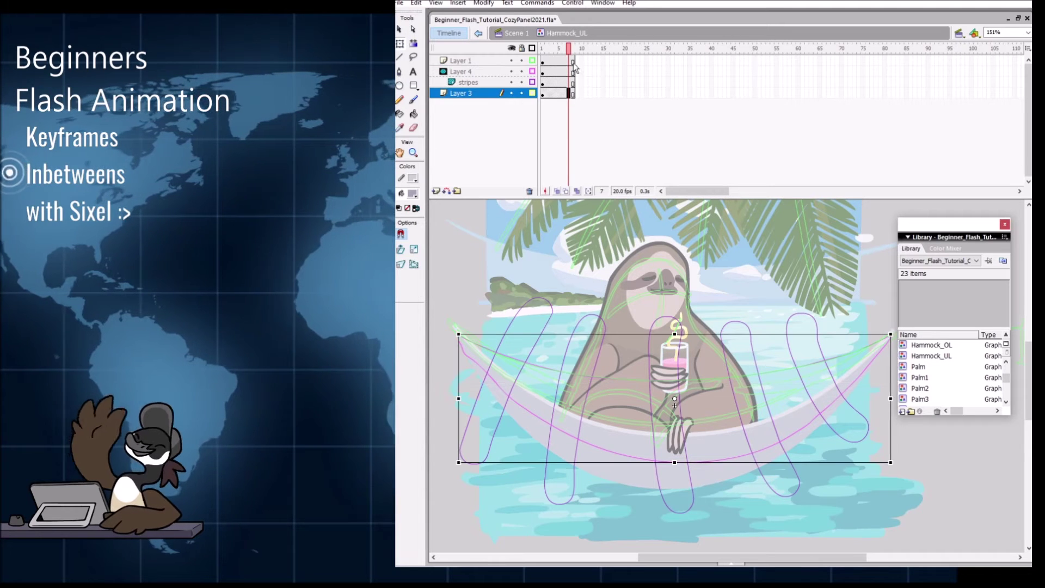
pyautogui.moveTo(571, 62); pyautogui.dragTo(588, 85)
# Step: Stretch only Layer 4's hammock mask shape downward at frame 7, and display the layers in full colour
pyautogui.click(652, 458)
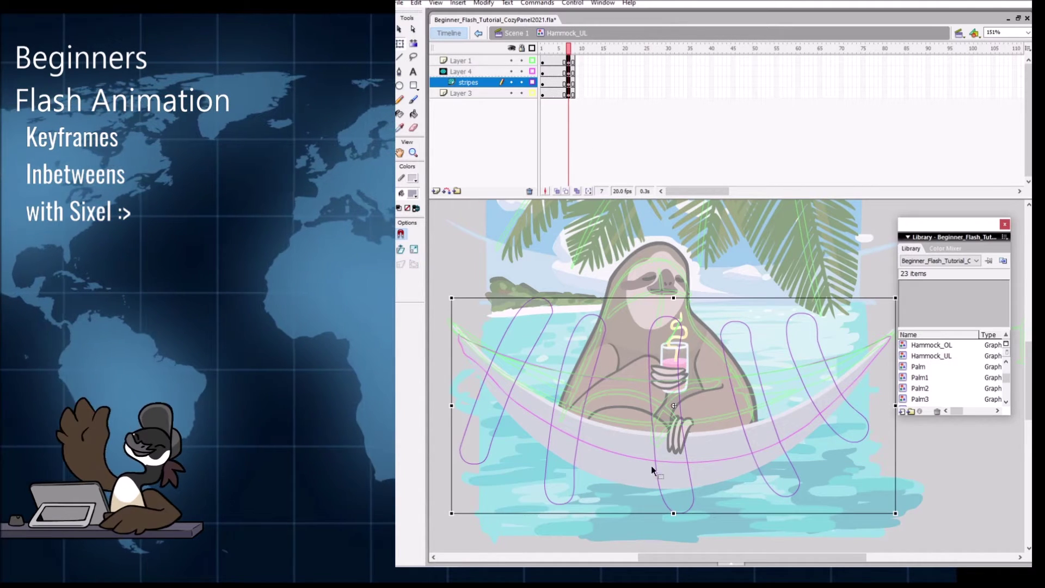
pyautogui.click(674, 531)
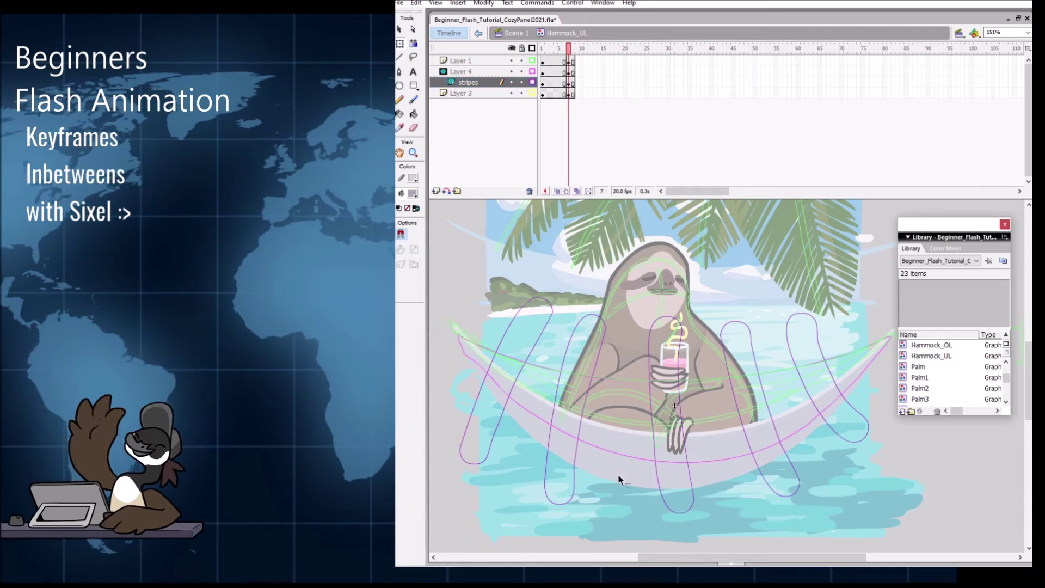
pyautogui.click(635, 382)
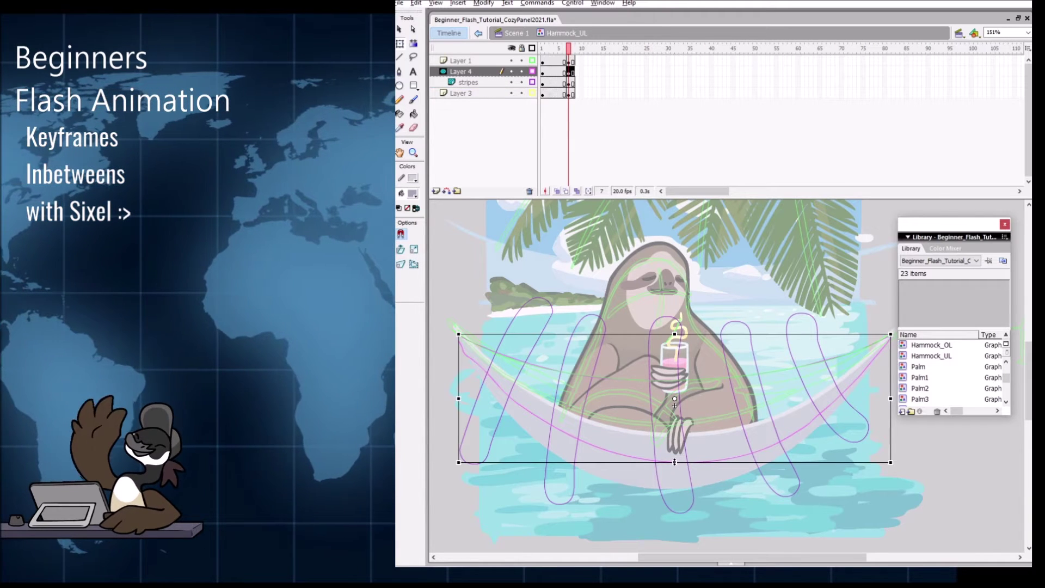
pyautogui.moveTo(674, 462); pyautogui.dragTo(696, 500)
pyautogui.click(533, 48)
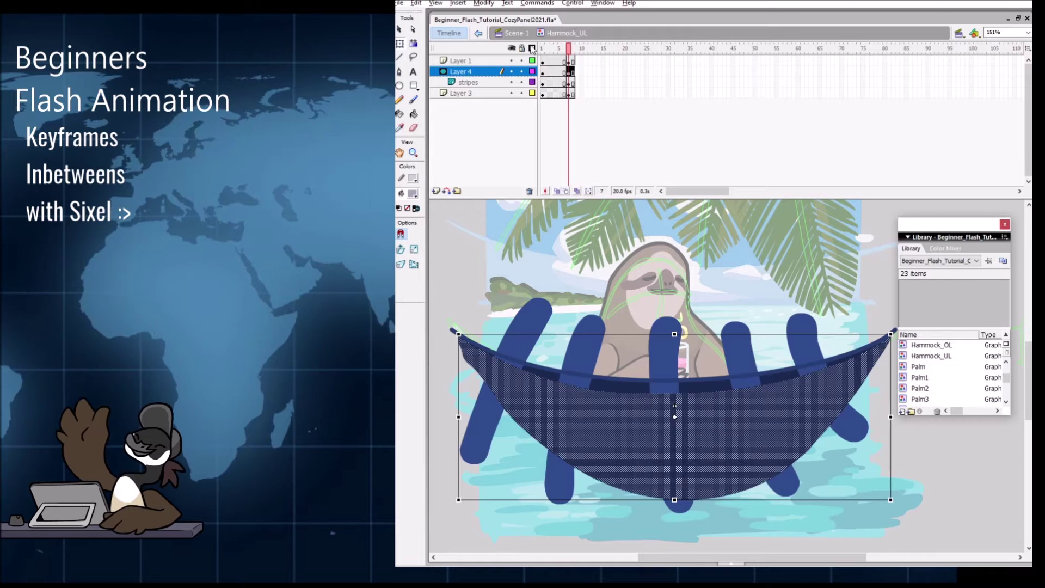
# Step: Stretch Layer 1's hammock rim downward at frame 7 so its curve follows the upper edge of the stretched mask shape
pyautogui.click(712, 442)
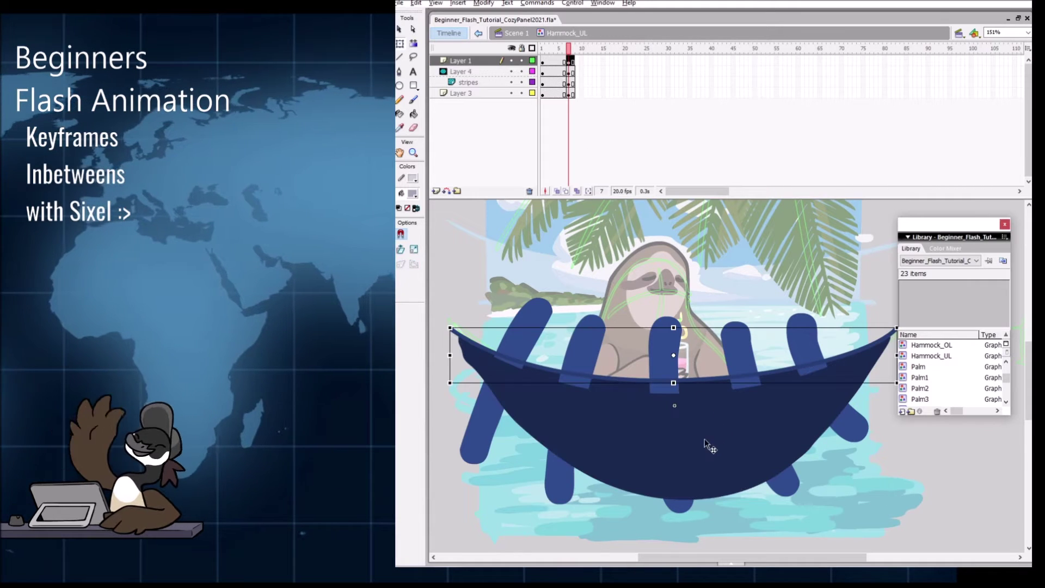
pyautogui.moveTo(675, 384); pyautogui.dragTo(673, 381)
pyautogui.press('q')
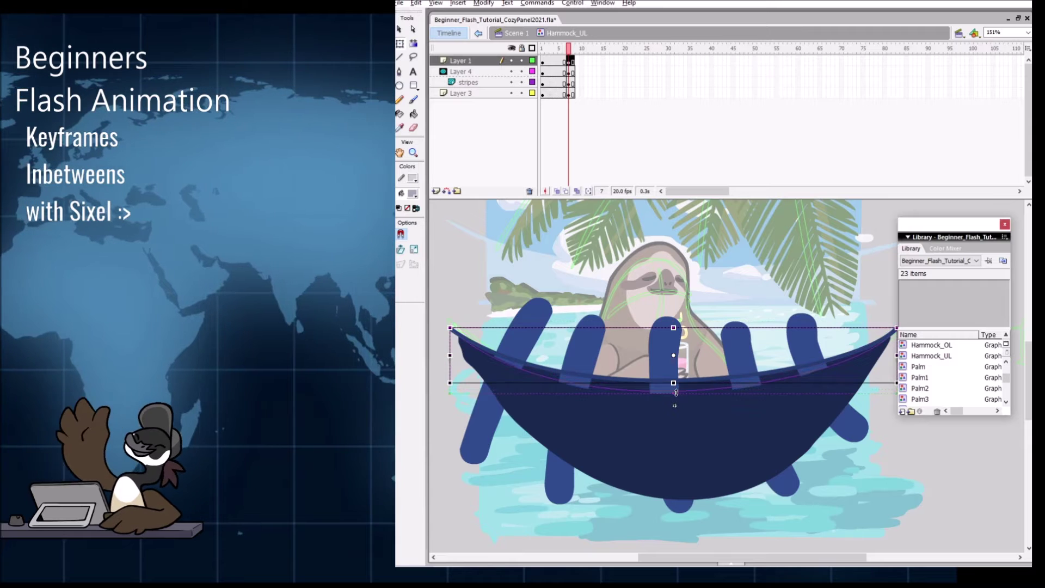
pyautogui.moveTo(676, 396); pyautogui.dragTo(675, 397)
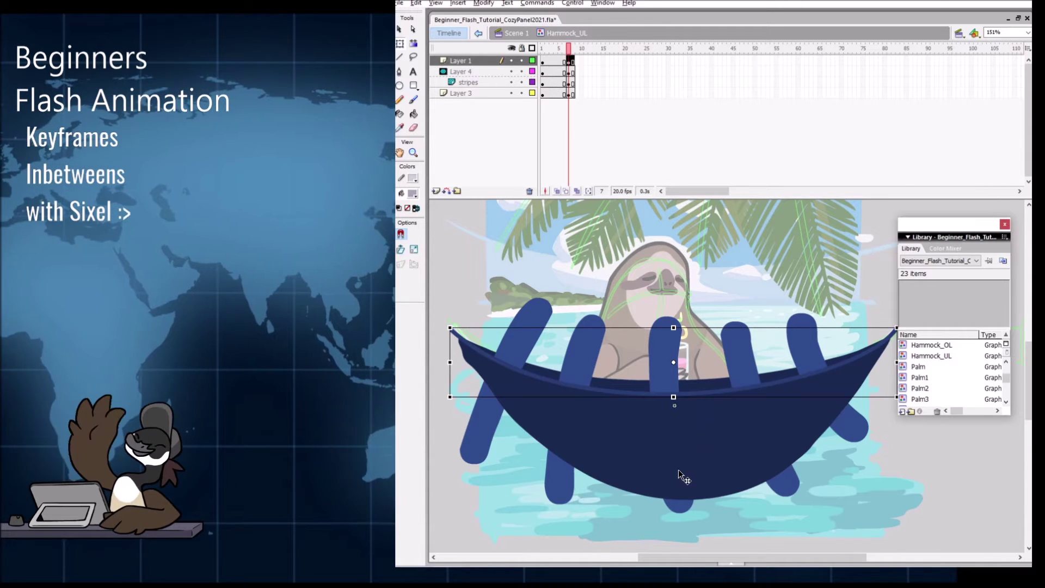
# Step: Try squashing Layer 3's dark hammock fill from its upper edge at frame 7, and undo the change
pyautogui.click(680, 404)
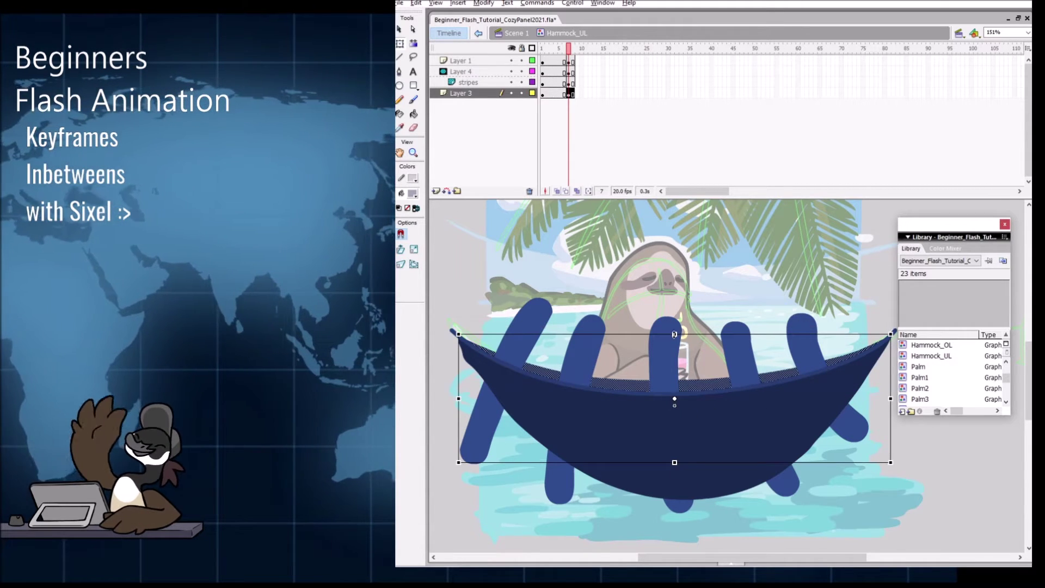
pyautogui.moveTo(675, 334); pyautogui.dragTo(675, 350)
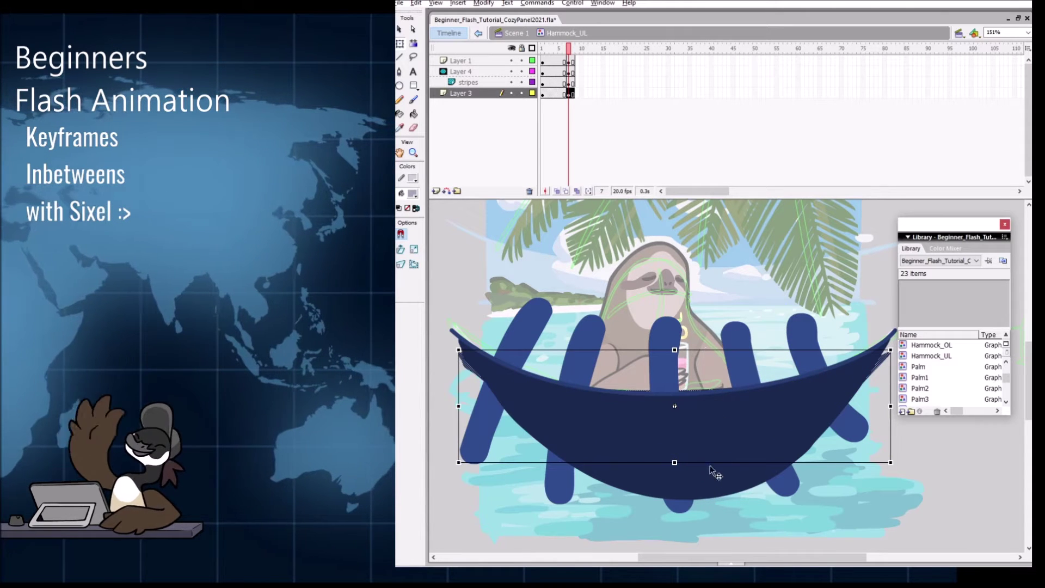
pyautogui.hotkey('ctrl', 'z')
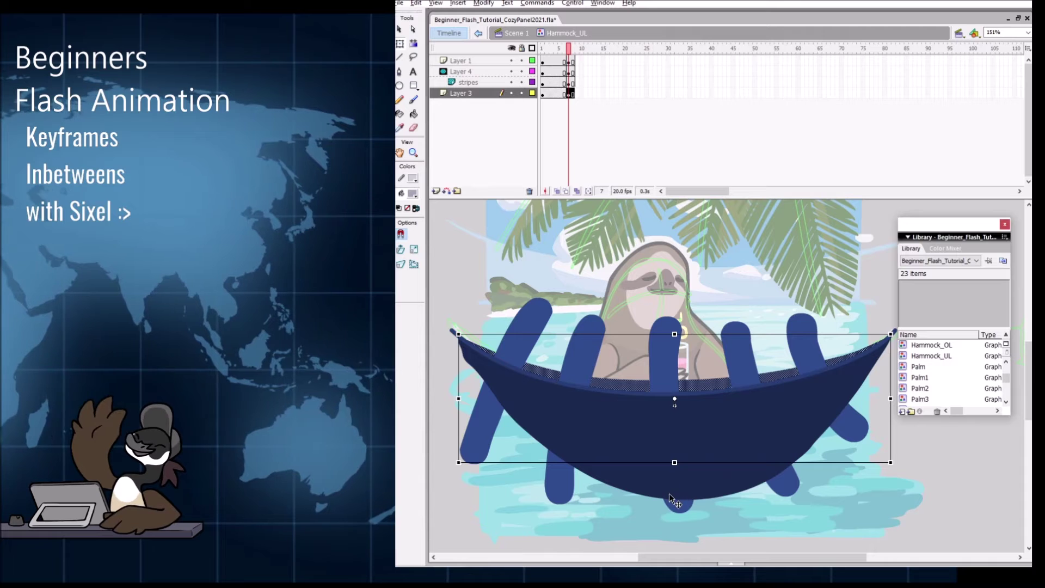
# Step: Squash Layer 3's dark hammock fill at frame 7 by lowering its upper edge to meet the stretched rim
pyautogui.click(690, 494)
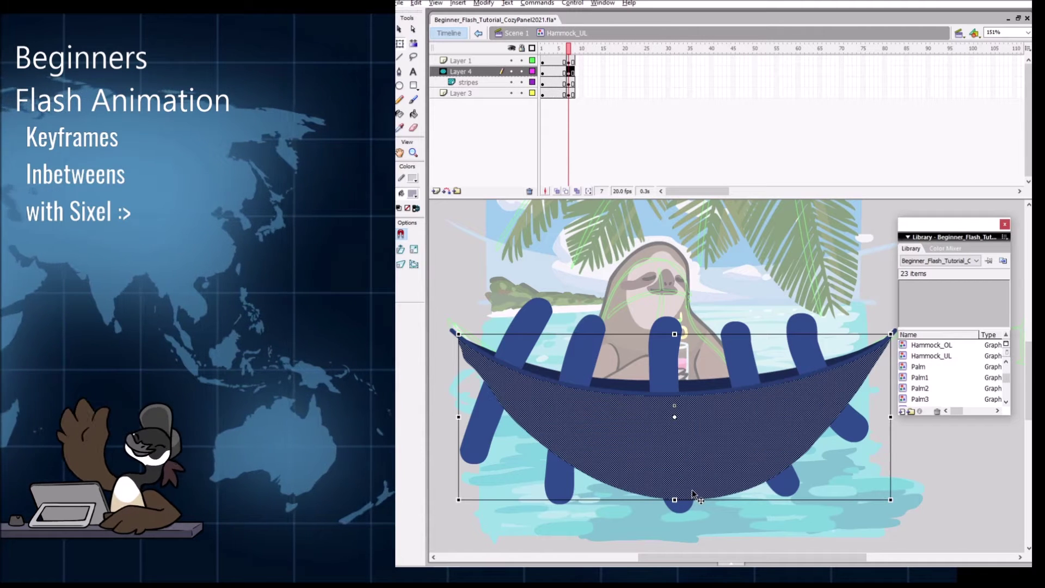
pyautogui.click(687, 391)
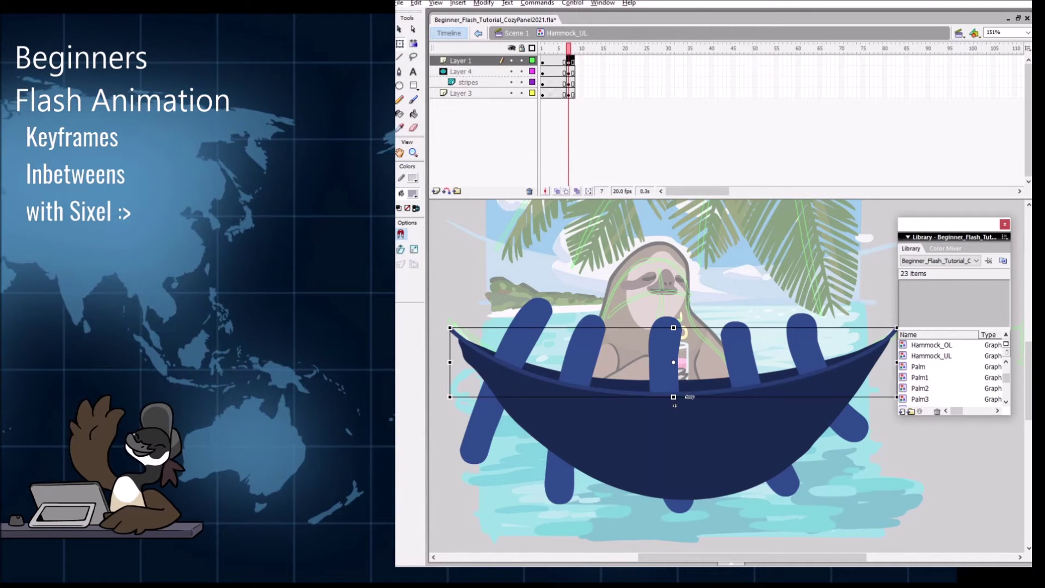
pyautogui.click(699, 392)
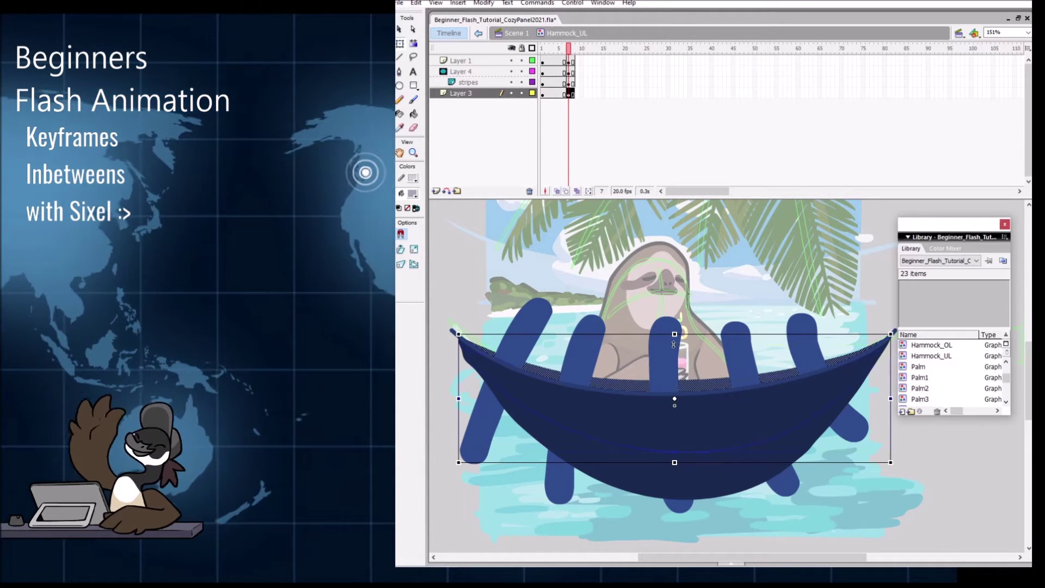
pyautogui.moveTo(675, 352); pyautogui.dragTo(687, 352)
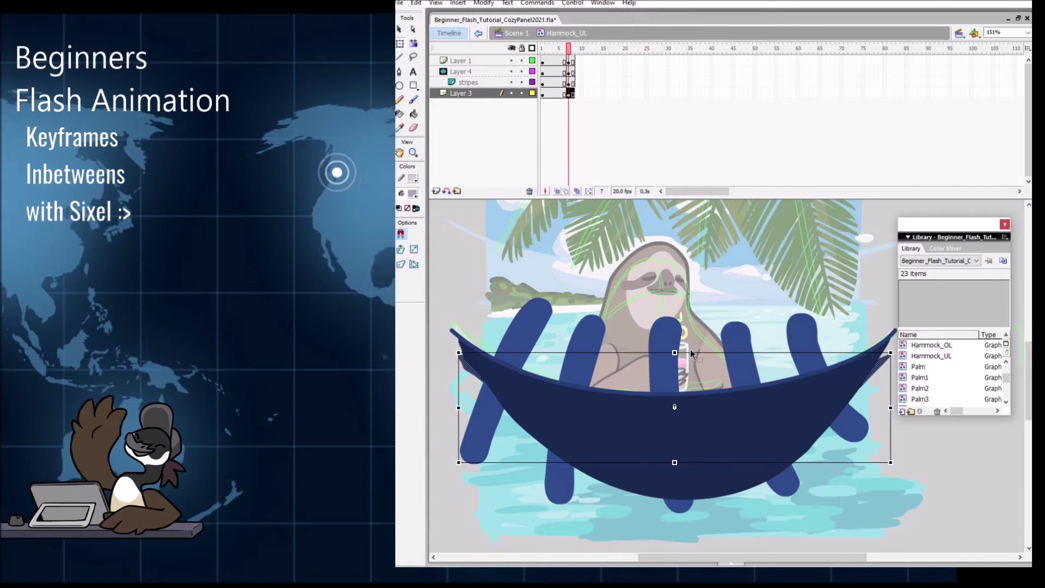
# Step: Lock Layer 4 and the stripes layer to preview the masked hammock at frame 7, and unlock Layer 4 again
pyautogui.click(521, 71)
pyautogui.click(521, 82)
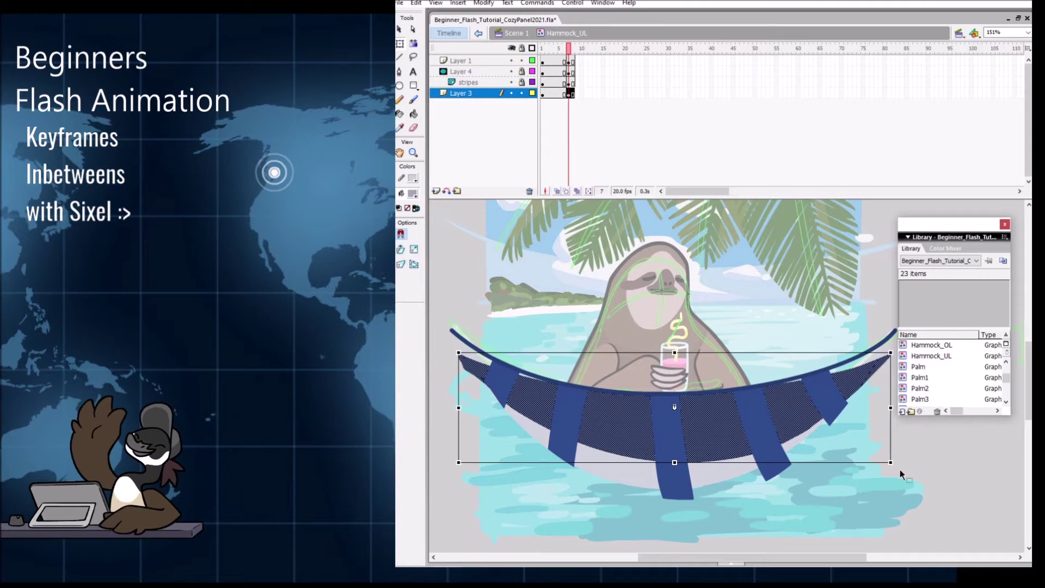
pyautogui.click(888, 503)
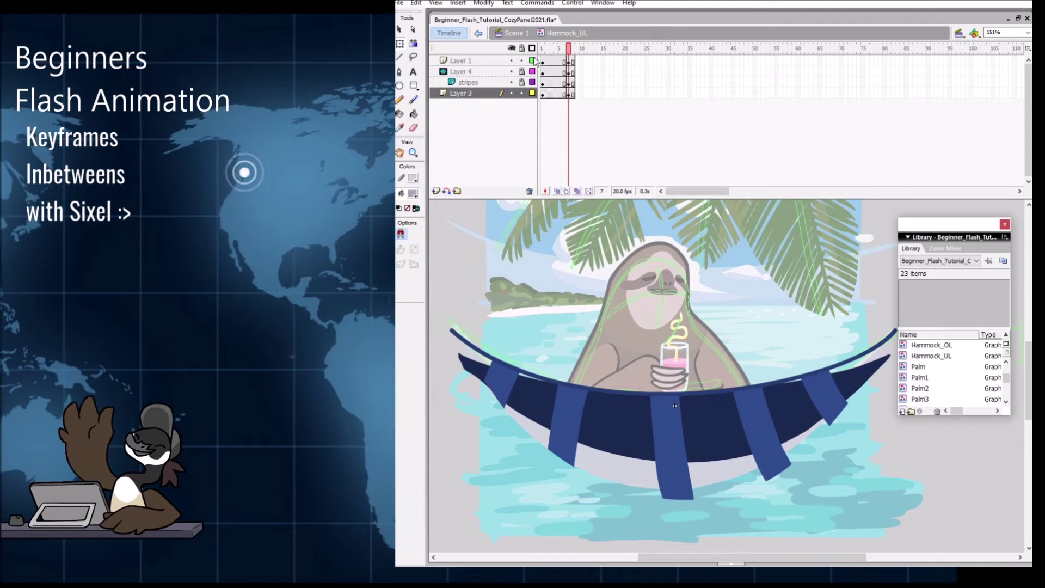
pyautogui.click(521, 71)
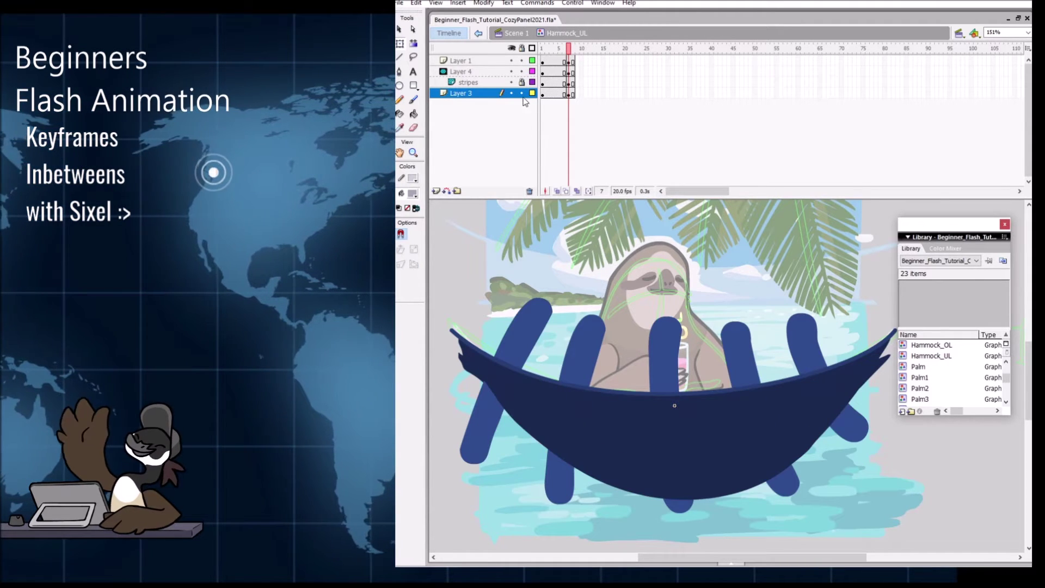
pyautogui.click(790, 421)
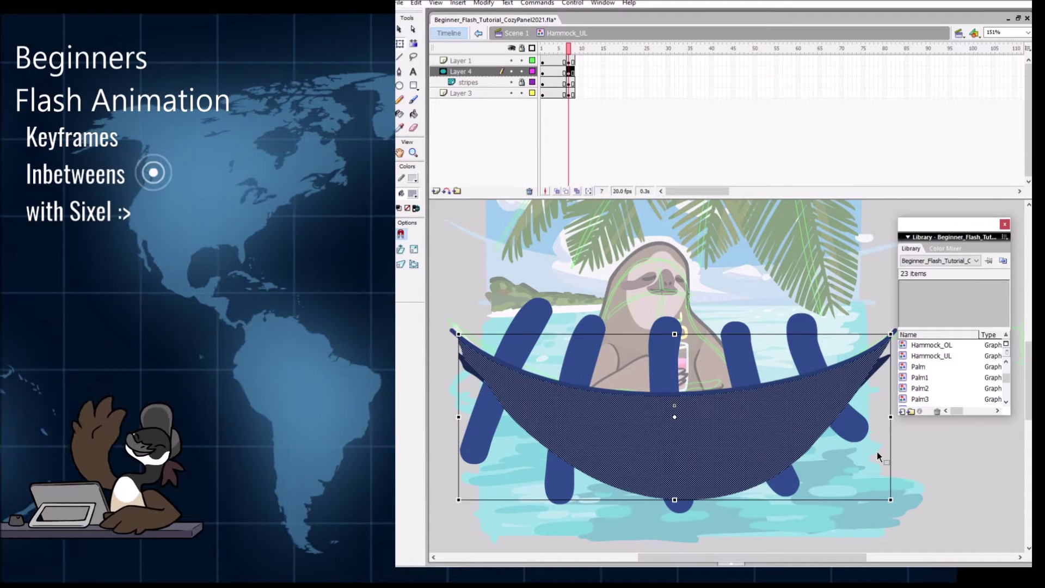
# Step: Return to Scene 1 to check the hammock within the full illustration, and reopen the Hammock_UL symbol
pyautogui.hotkey('ctrl', 'Return')
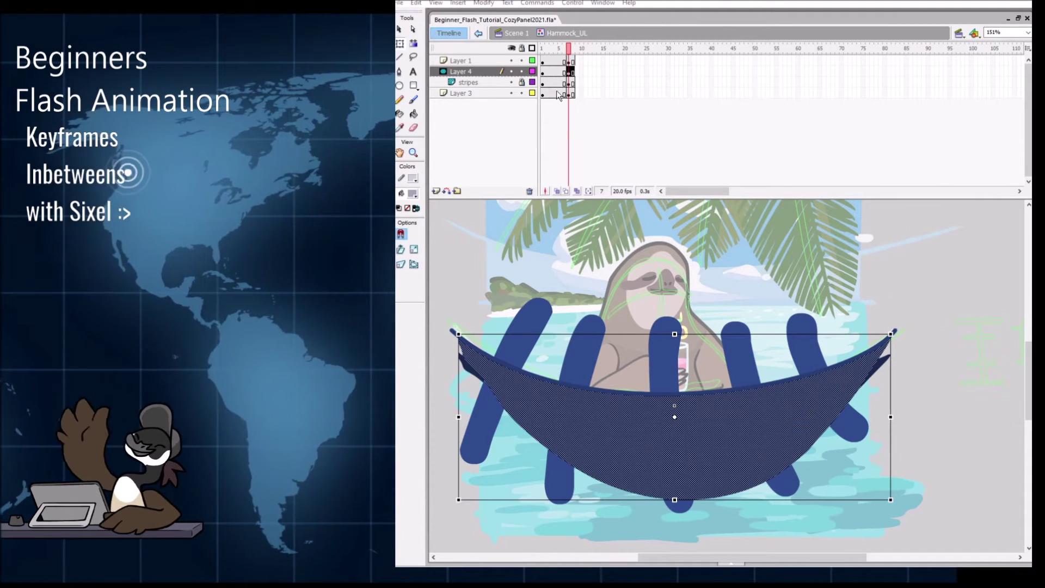
pyautogui.press('super')
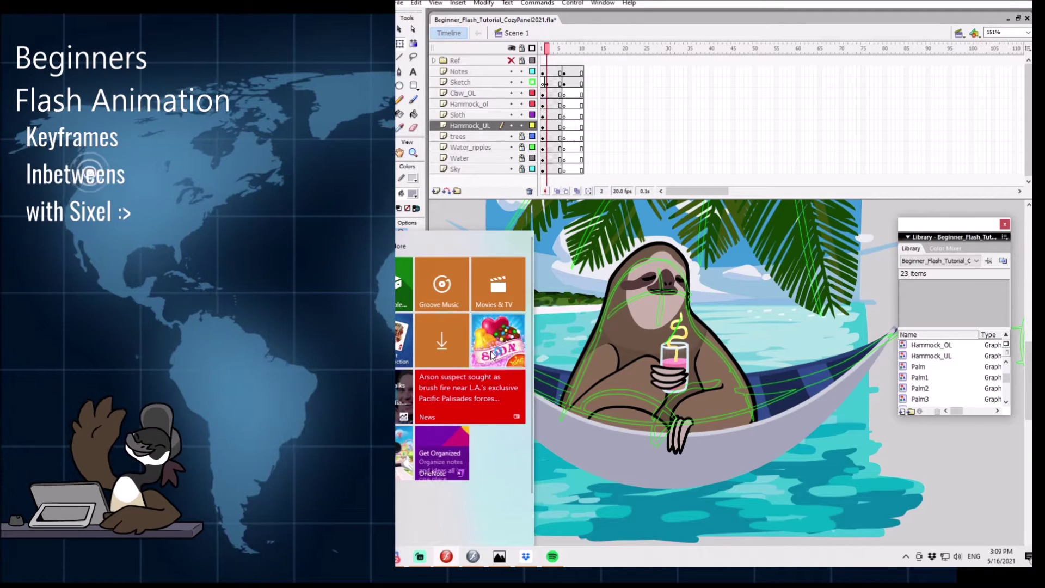
pyautogui.press('Escape')
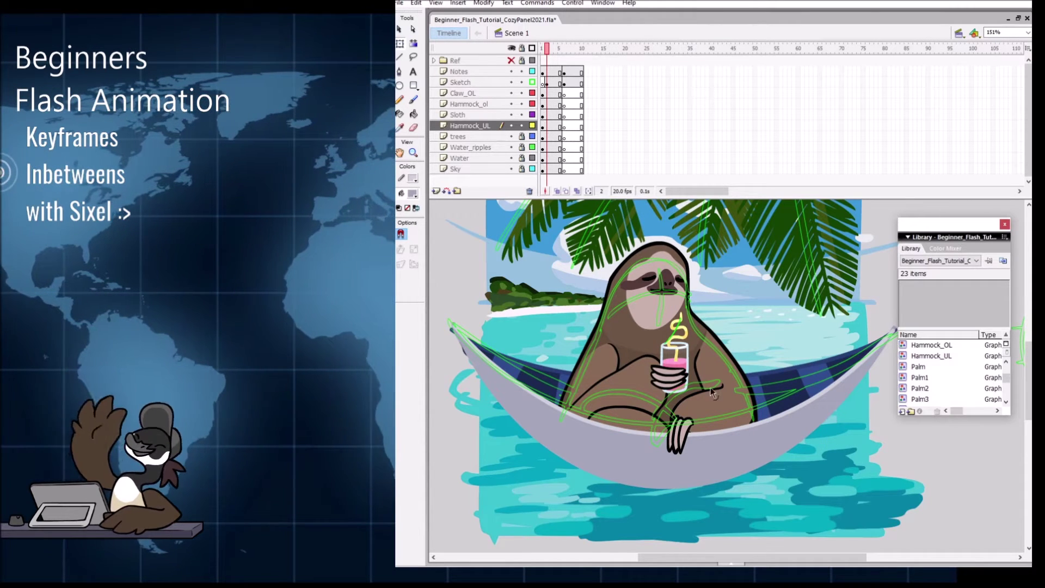
pyautogui.doubleClick(789, 372)
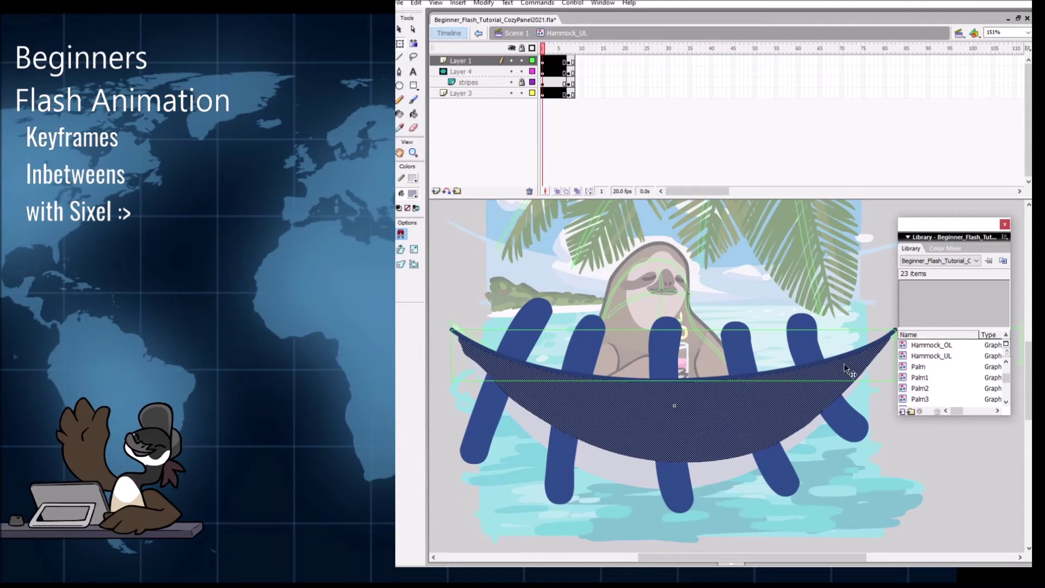
# Step: Display all layers as outlines, and squash the unlocked stripes layer's shapes downward from their upper edge at frame 7
pyautogui.click(568, 61)
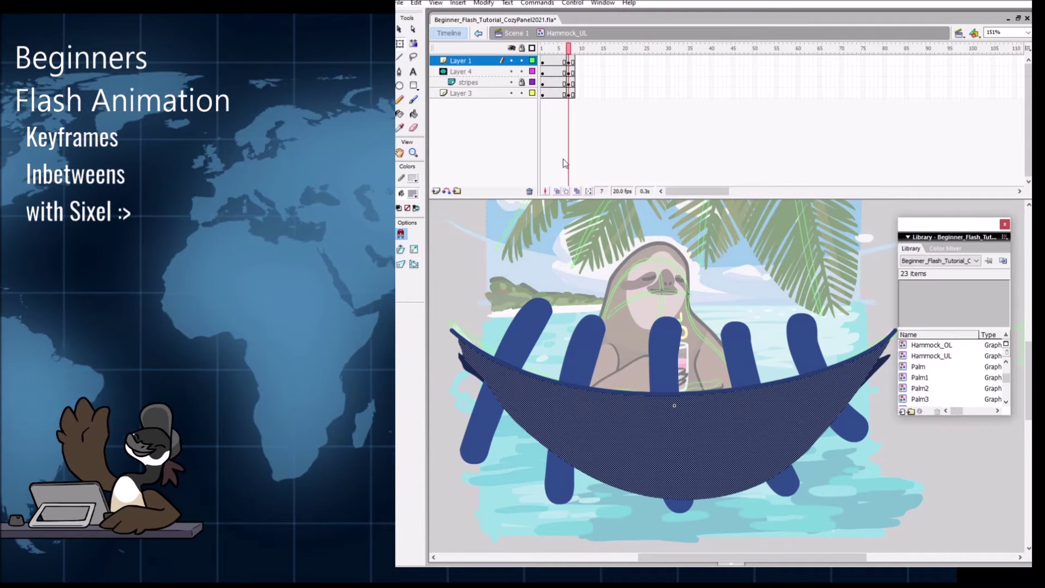
pyautogui.click(532, 47)
pyautogui.moveTo(572, 46); pyautogui.dragTo(575, 49)
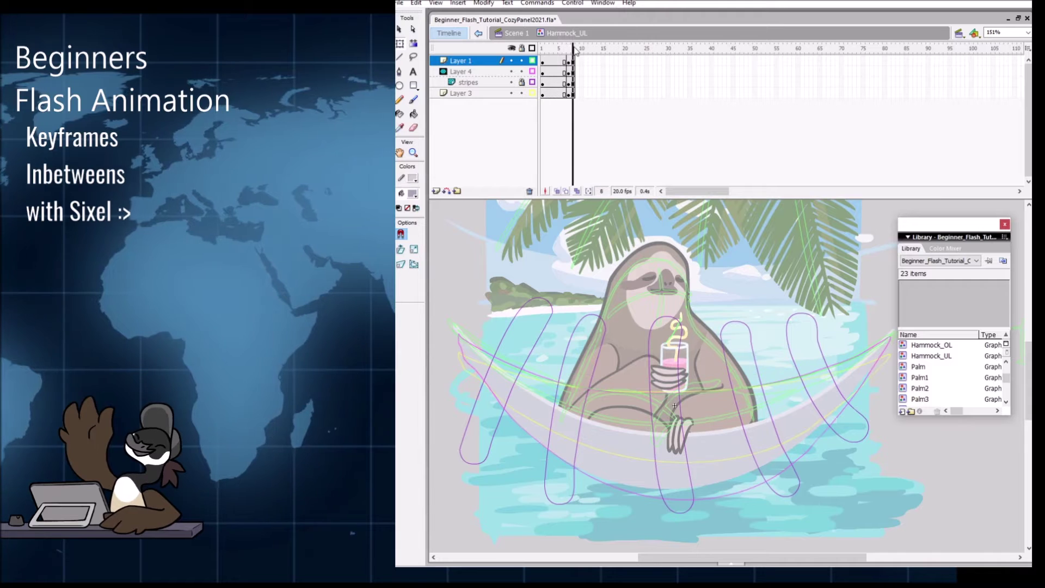
pyautogui.click(569, 83)
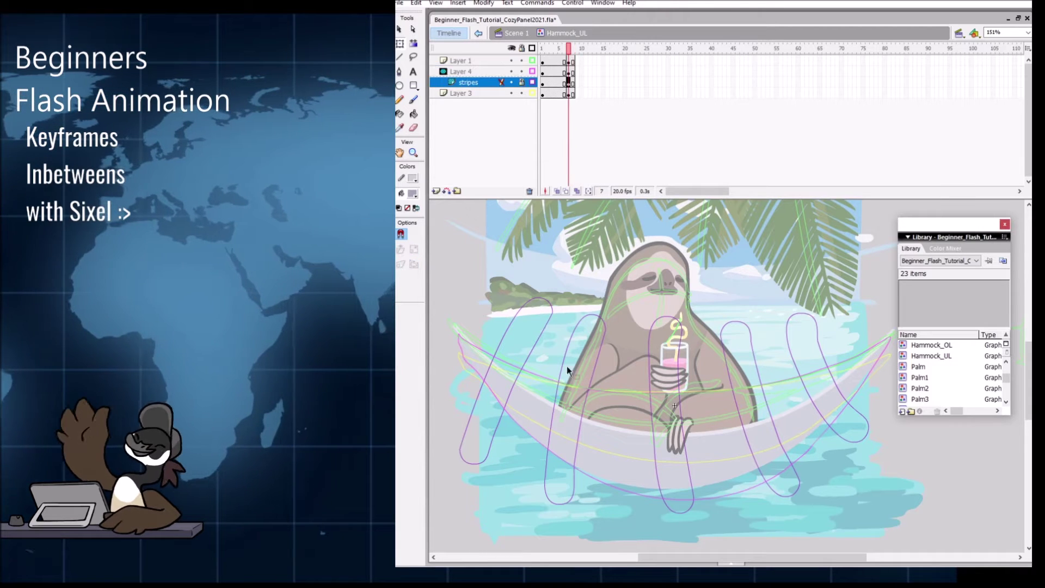
pyautogui.click(569, 83)
pyautogui.press('q')
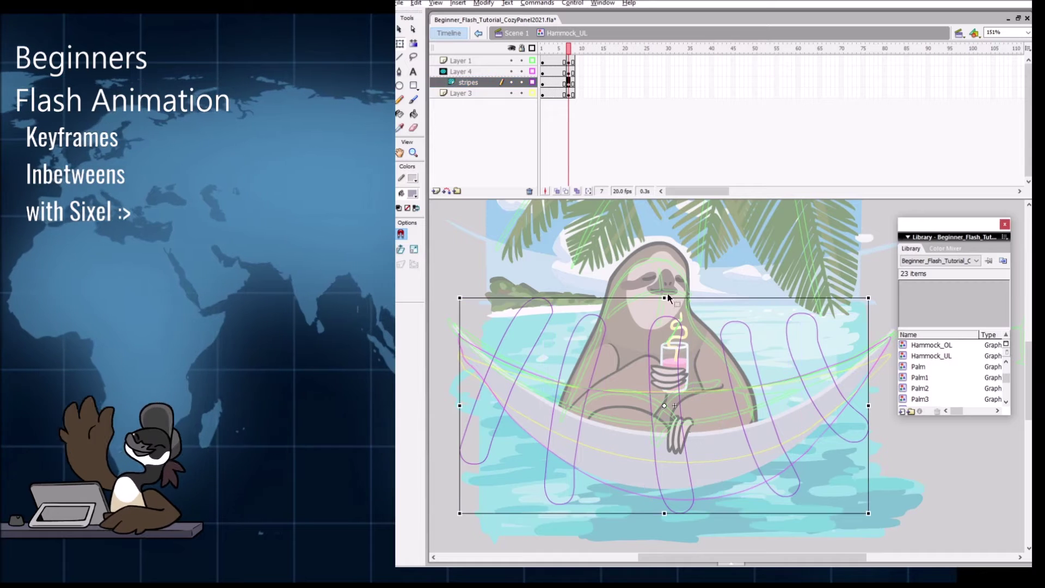
pyautogui.moveTo(664, 298); pyautogui.dragTo(665, 327)
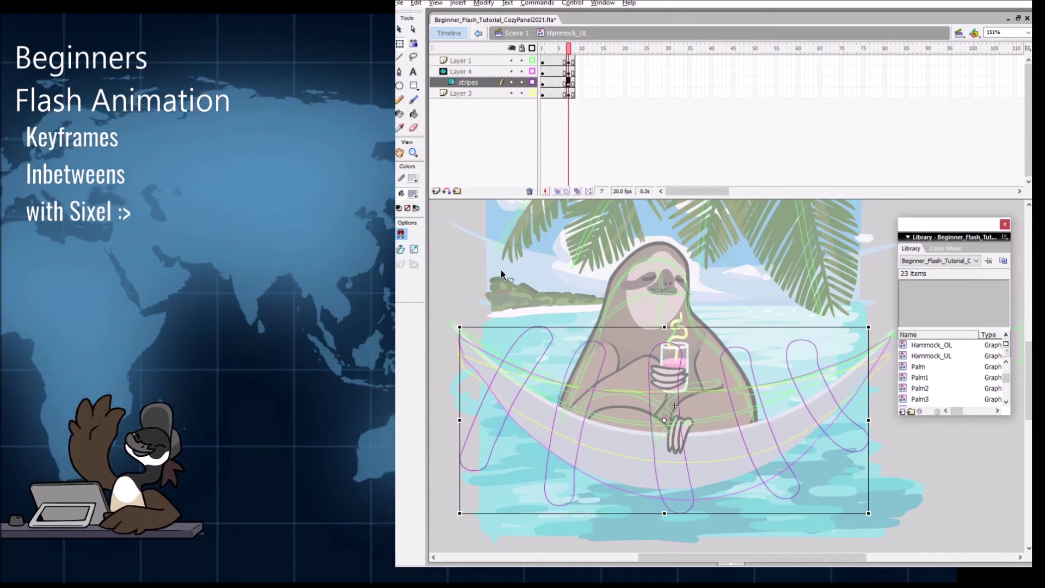
# Step: Turn off outline display for the hammock layers and lock Layer 4 and stripes to preview the masked stripes
pyautogui.click(533, 61)
pyautogui.click(533, 72)
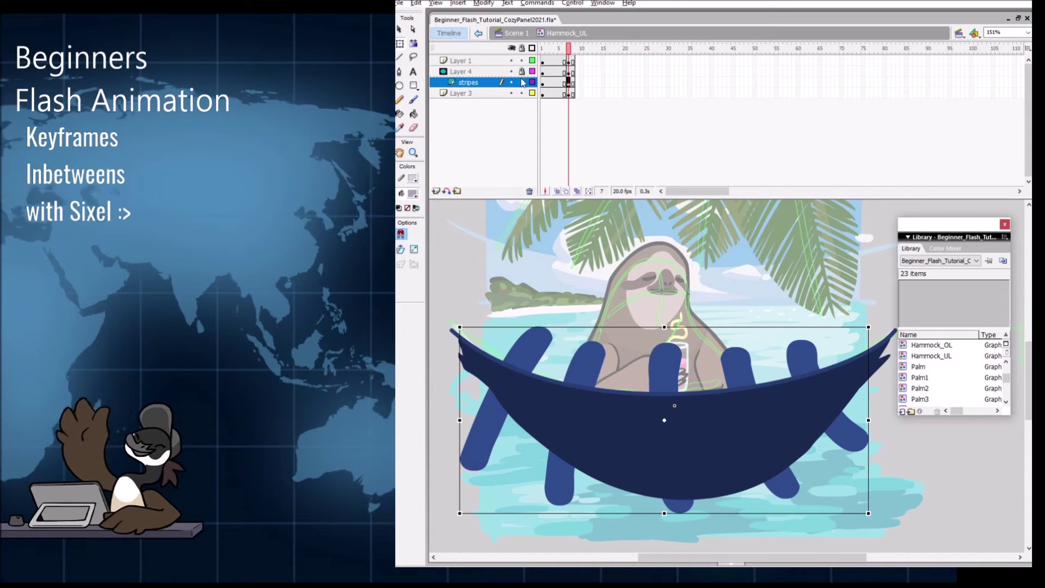
pyautogui.click(521, 82)
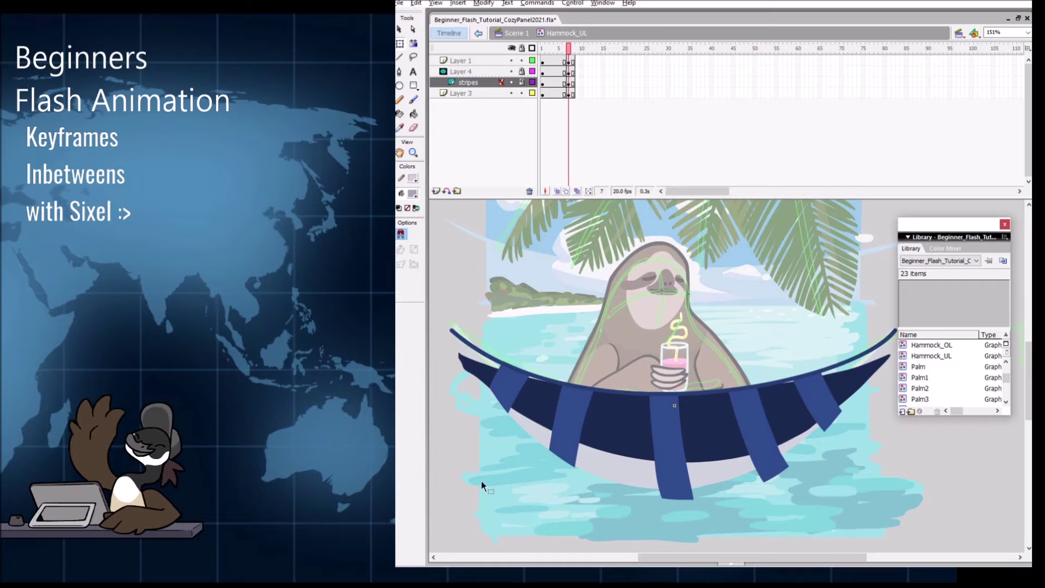
# Step: Unlock the mask layers and replace Layer 3's hammock fill at frame 7 with a copy of Layer 4's shape, in place
pyautogui.press('b')
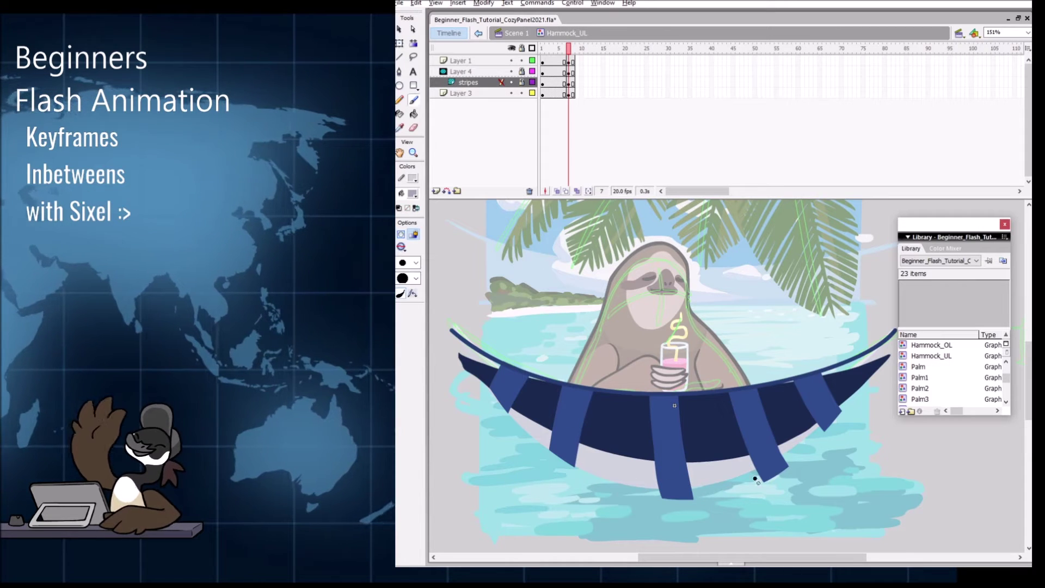
pyautogui.click(522, 82)
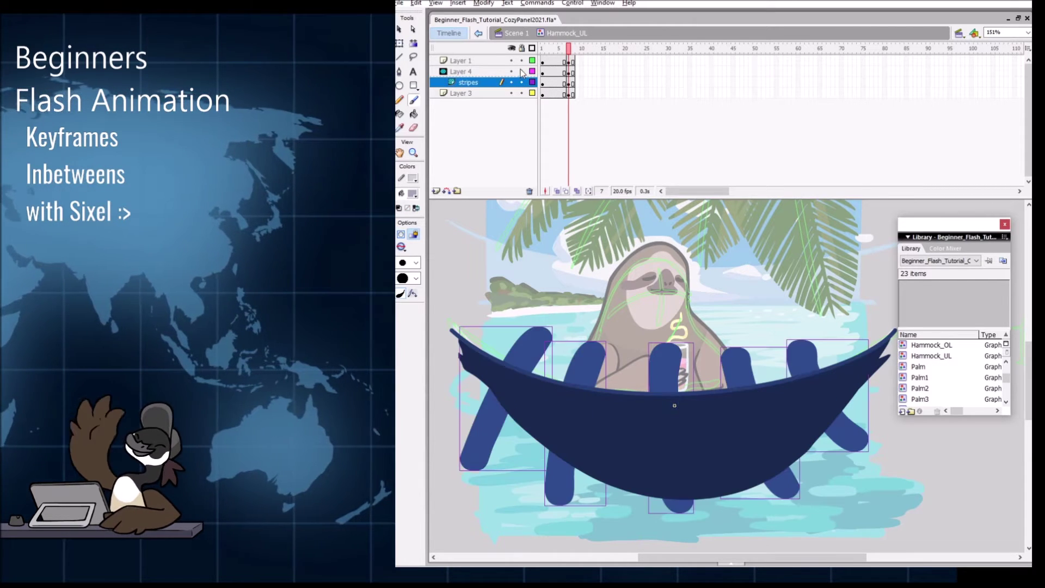
pyautogui.click(569, 71)
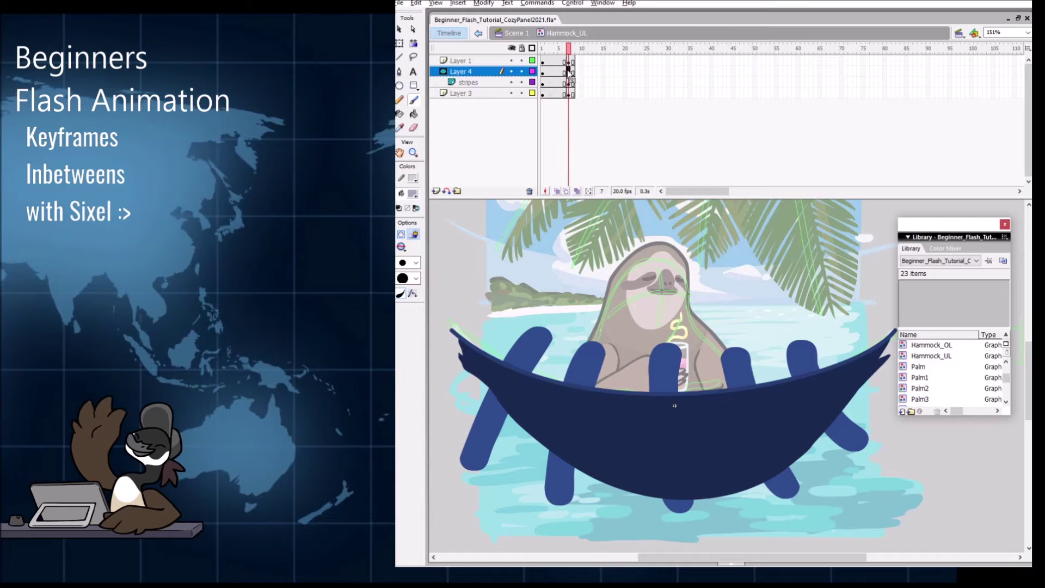
pyautogui.click(568, 71)
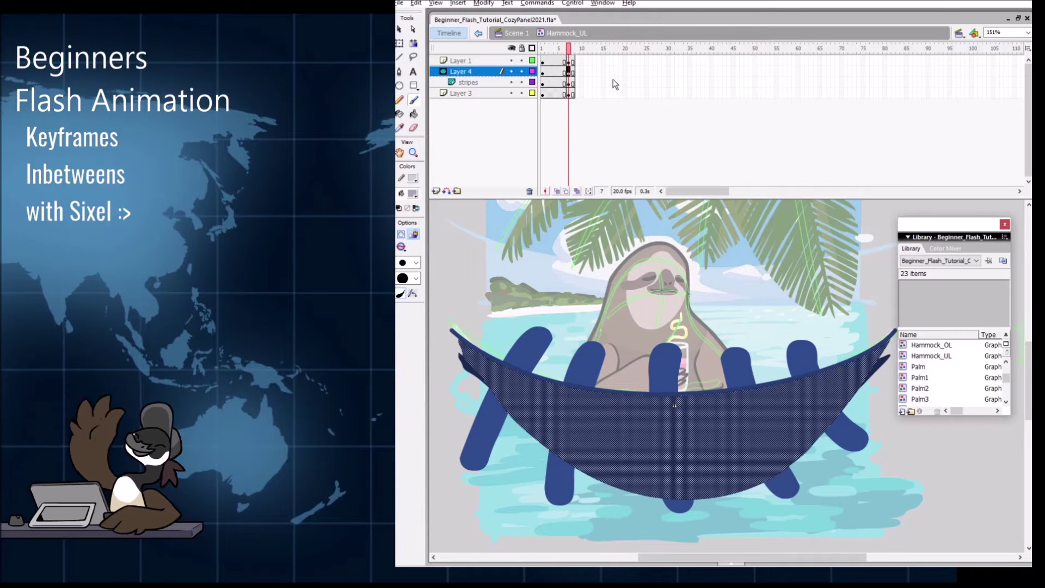
pyautogui.click(569, 93)
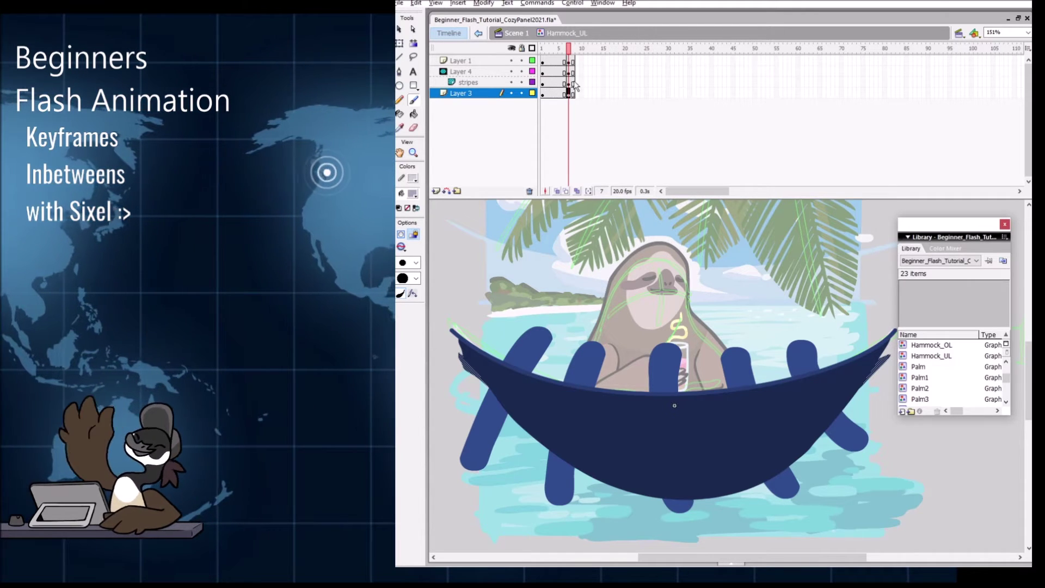
pyautogui.click(565, 72)
pyautogui.click(569, 72)
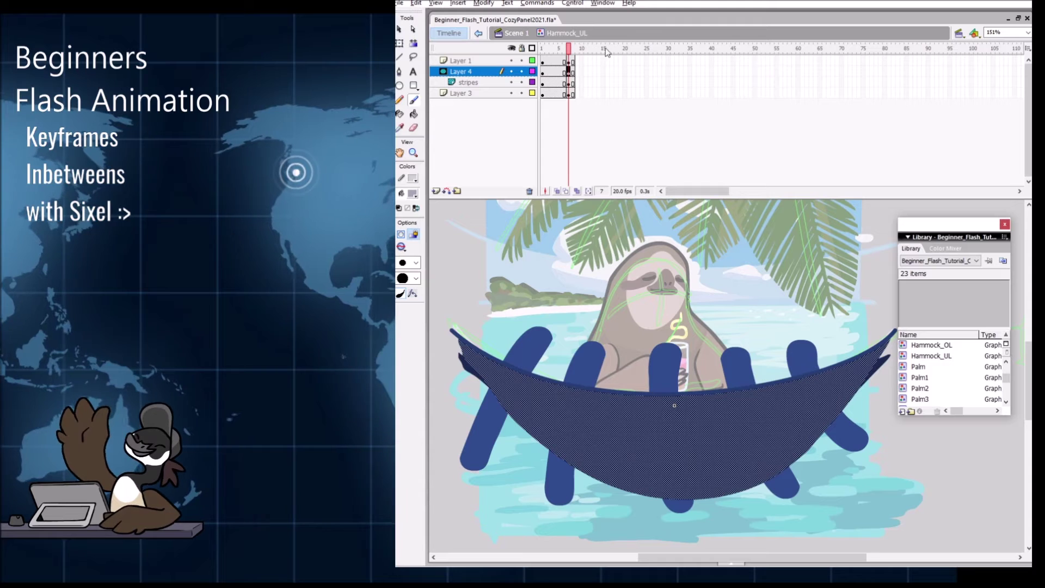
pyautogui.click(569, 94)
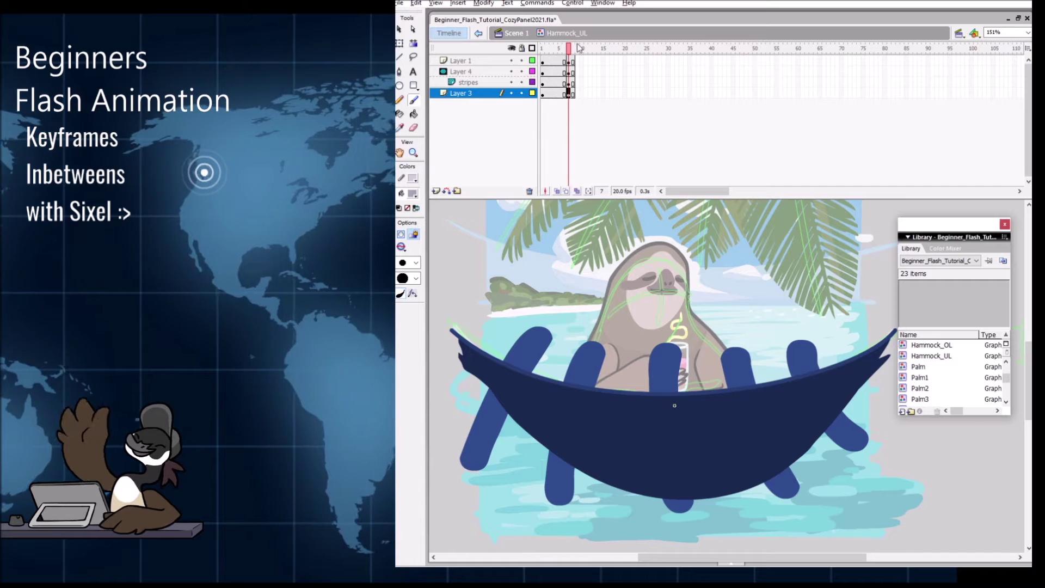
# Step: Lock Layer 4 and stripes to apply the mask, check the hammock at frame 8, and save the document
pyautogui.moveTo(522, 71); pyautogui.dragTo(522, 82)
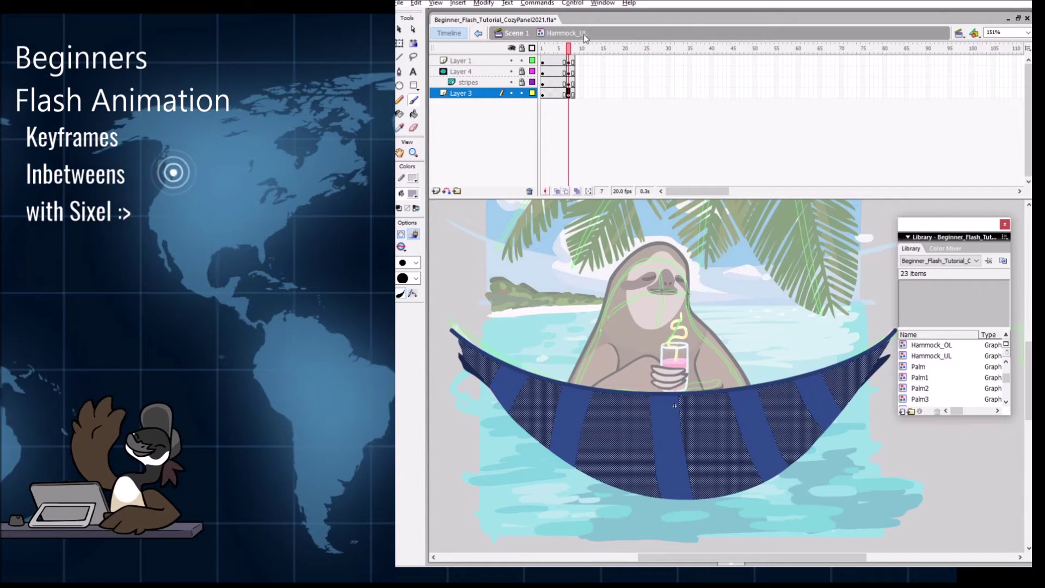
pyautogui.moveTo(916, 470); pyautogui.dragTo(889, 479)
pyautogui.moveTo(569, 49); pyautogui.dragTo(573, 49)
pyautogui.moveTo(854, 473); pyautogui.dragTo(872, 479)
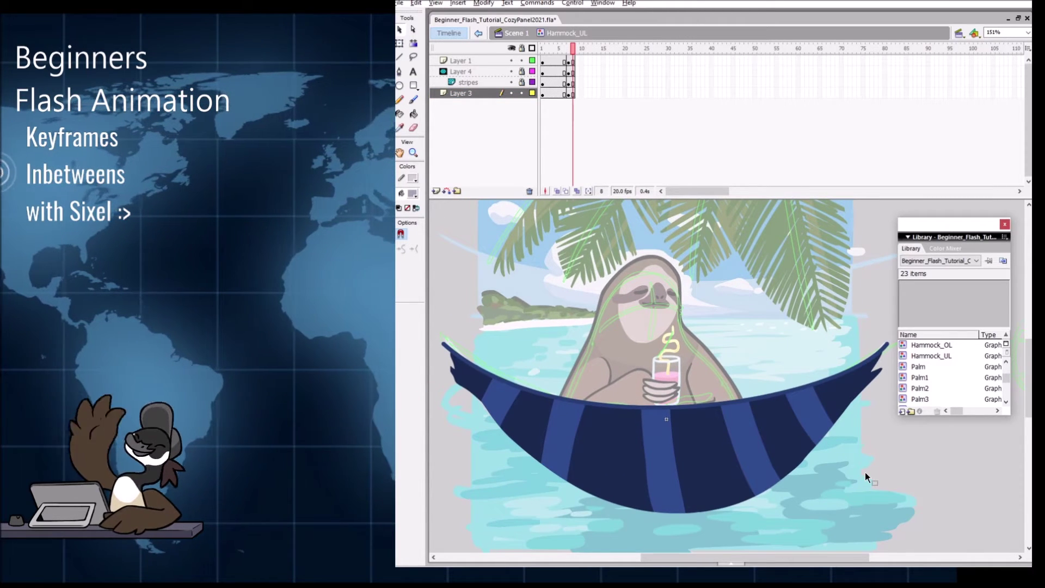
pyautogui.click(453, 351)
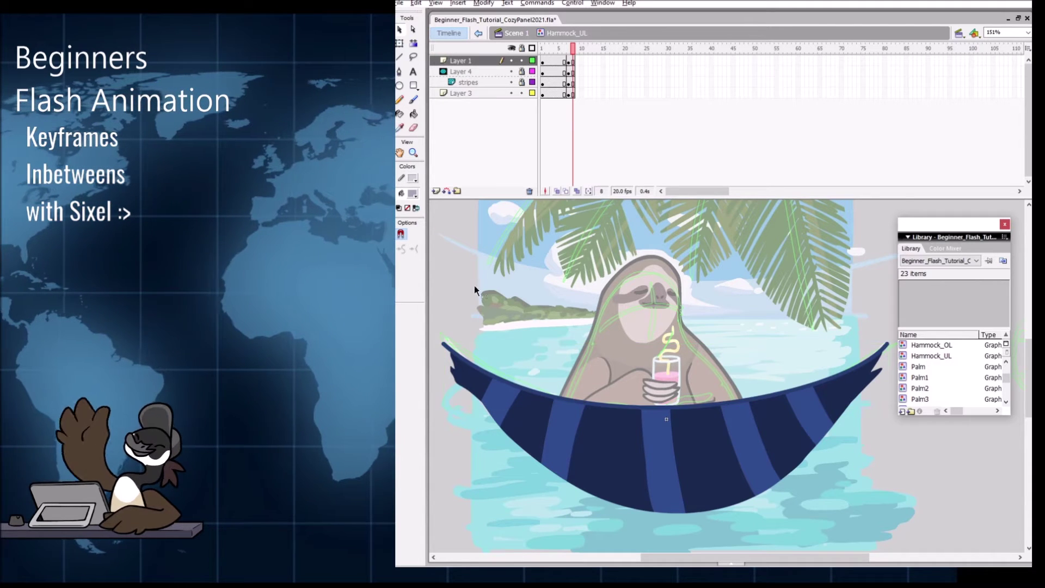
pyautogui.click(855, 467)
pyautogui.hotkey('ctrl', 's')
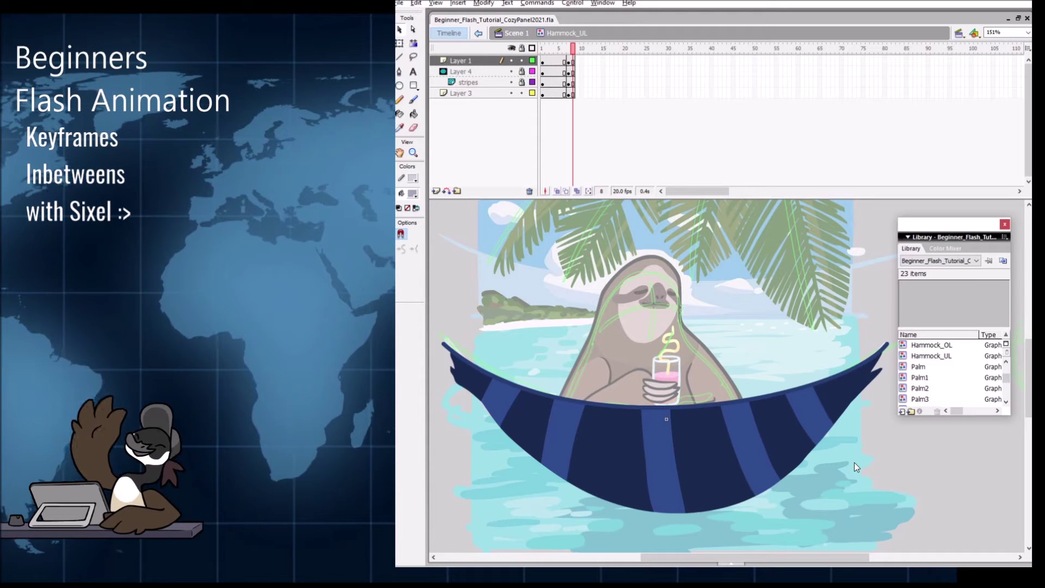
pyautogui.moveTo(570, 49); pyautogui.dragTo(560, 49)
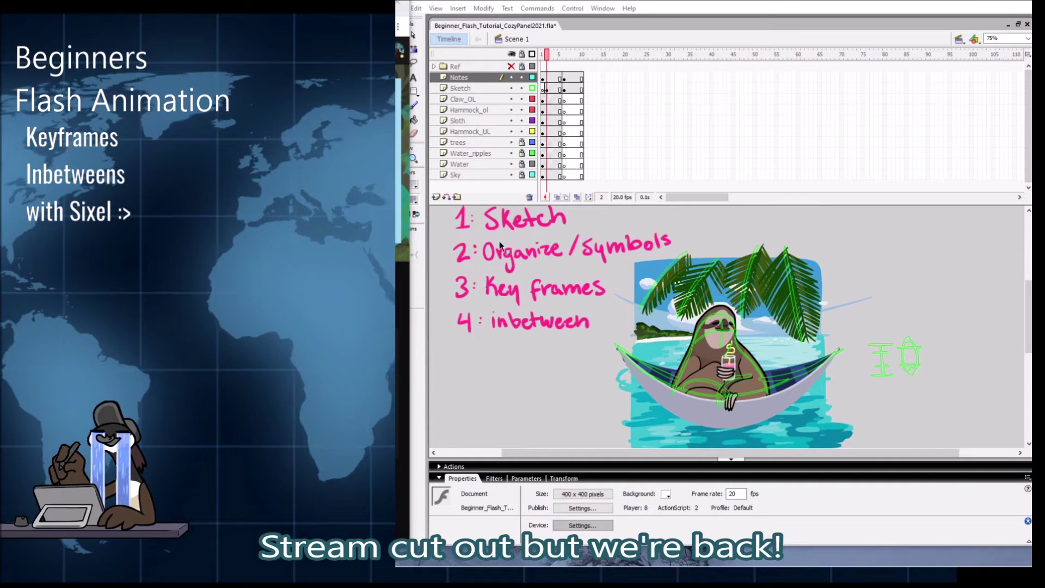
# Step: Show the document's library and collapse the Actions and Properties area to enlarge the stage
pyautogui.hotkey('ctrl', 'l')
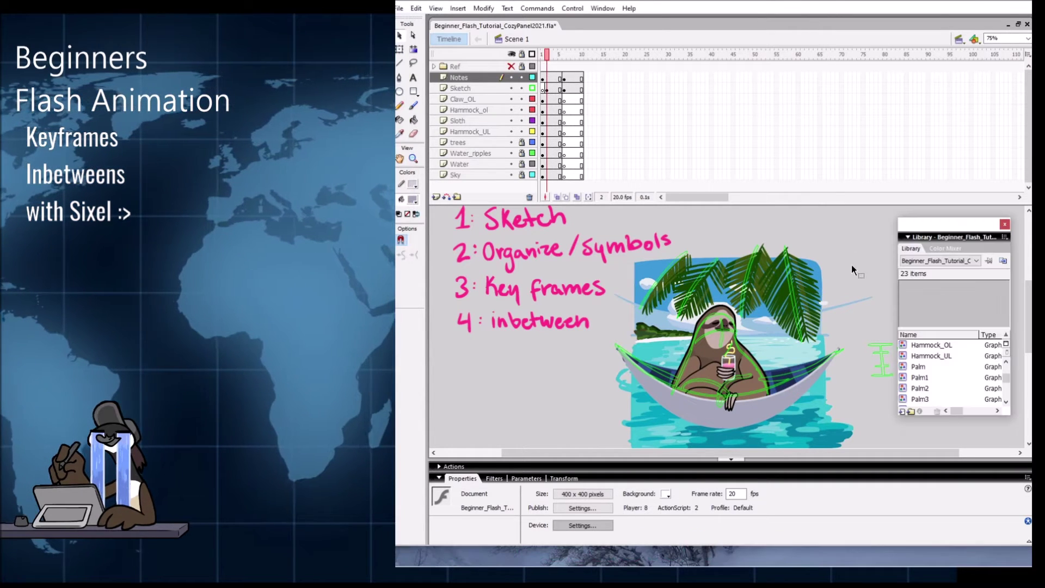
pyautogui.moveTo(846, 373); pyautogui.dragTo(830, 365)
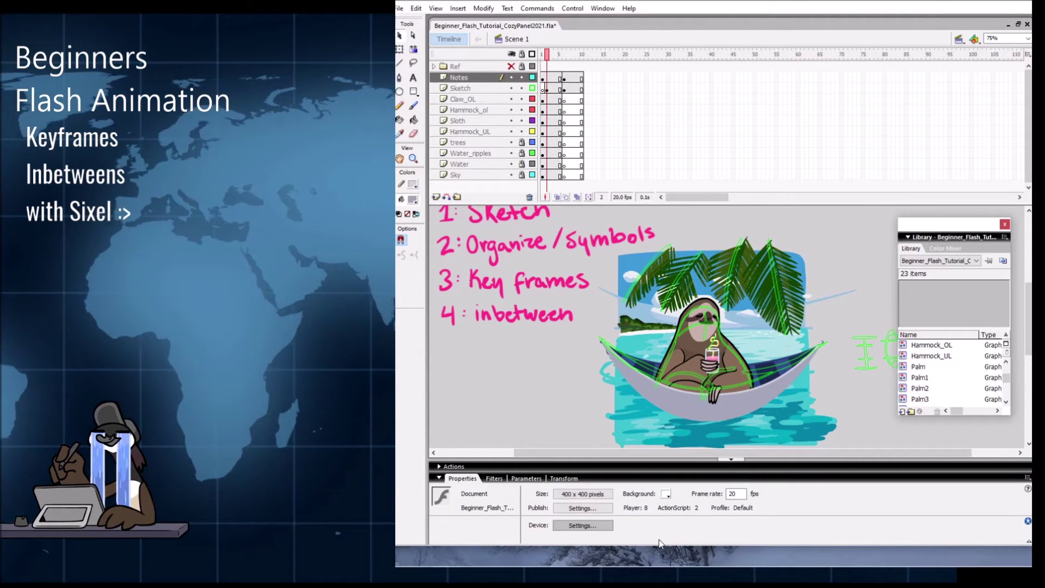
pyautogui.click(731, 459)
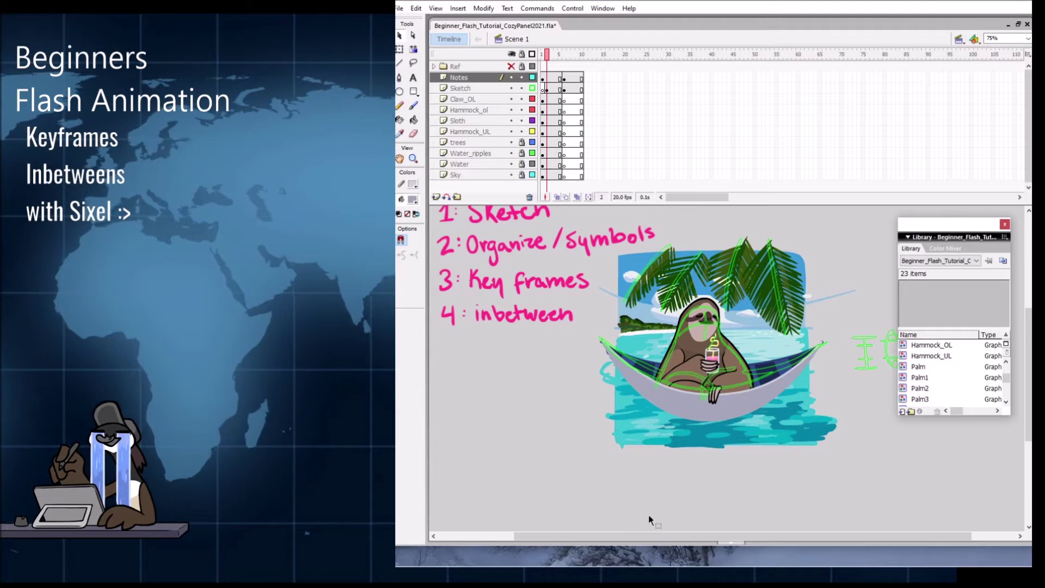
pyautogui.moveTo(742, 472); pyautogui.dragTo(746, 490)
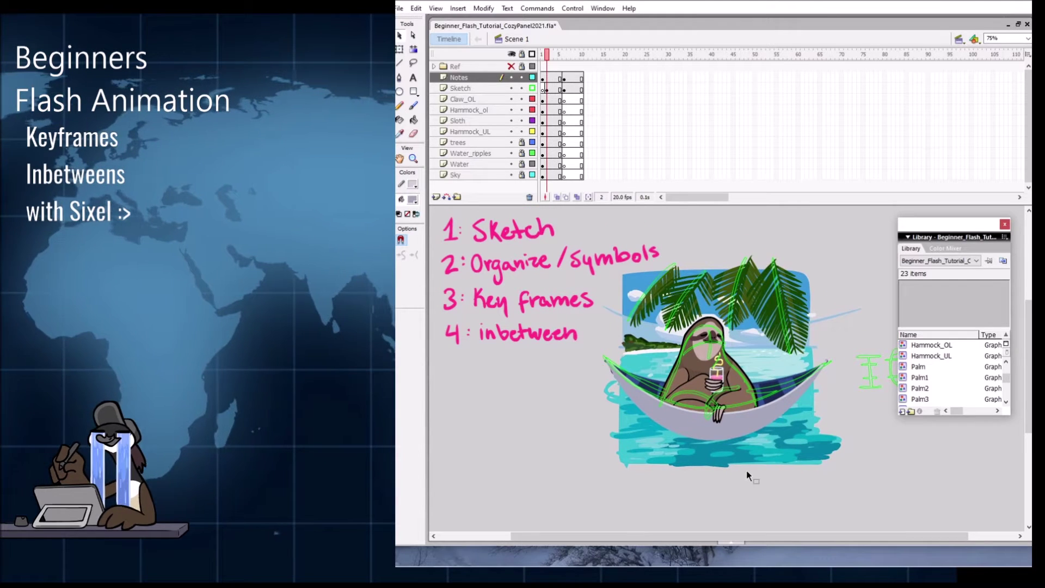
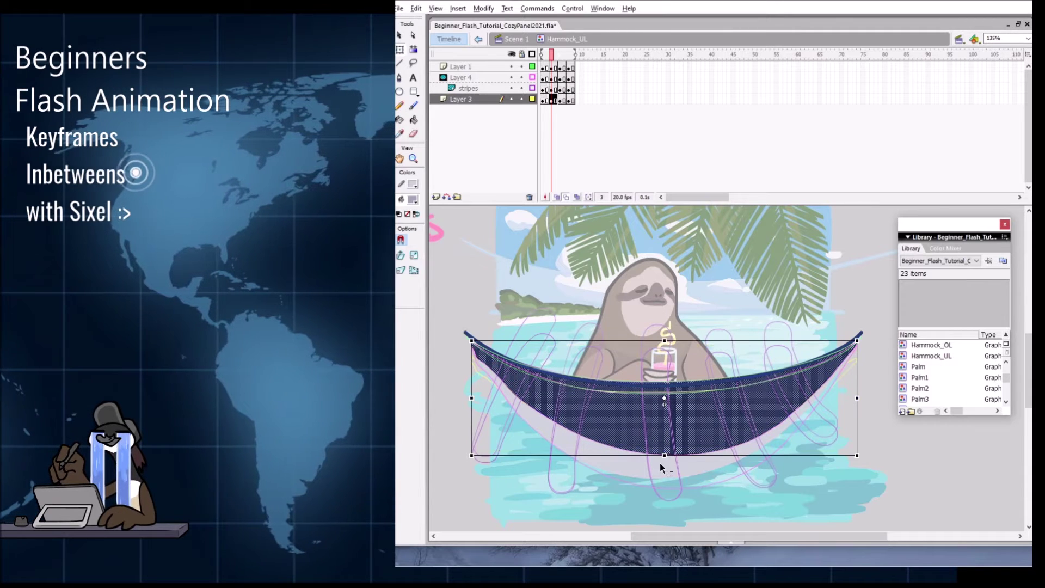
# Step: At frame 3, stretch the Layer 3 hammock fill and the stripes slightly downward
pyautogui.moveTo(664, 457); pyautogui.dragTo(664, 460)
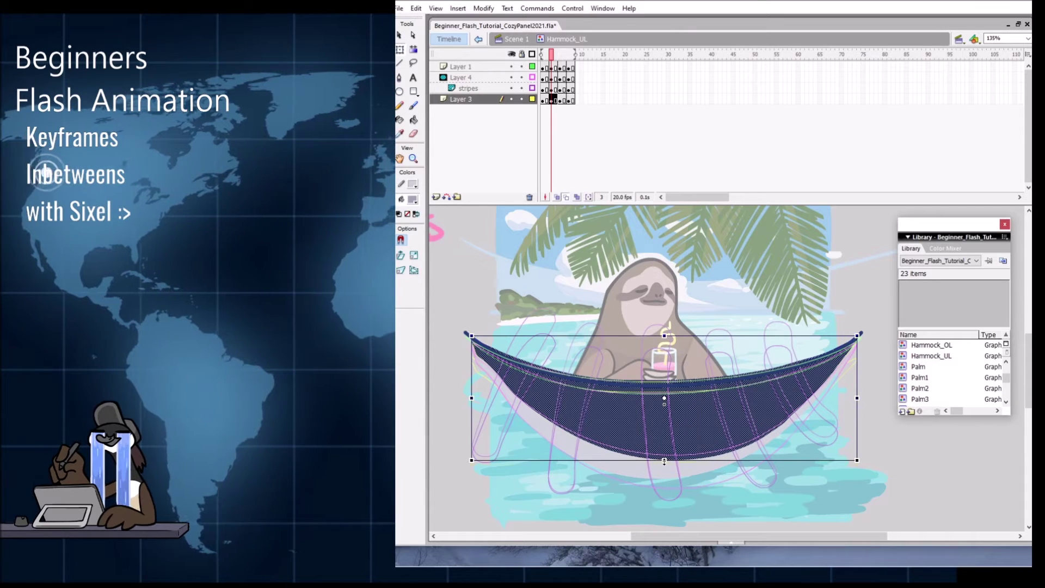
pyautogui.moveTo(664, 463); pyautogui.dragTo(664, 471)
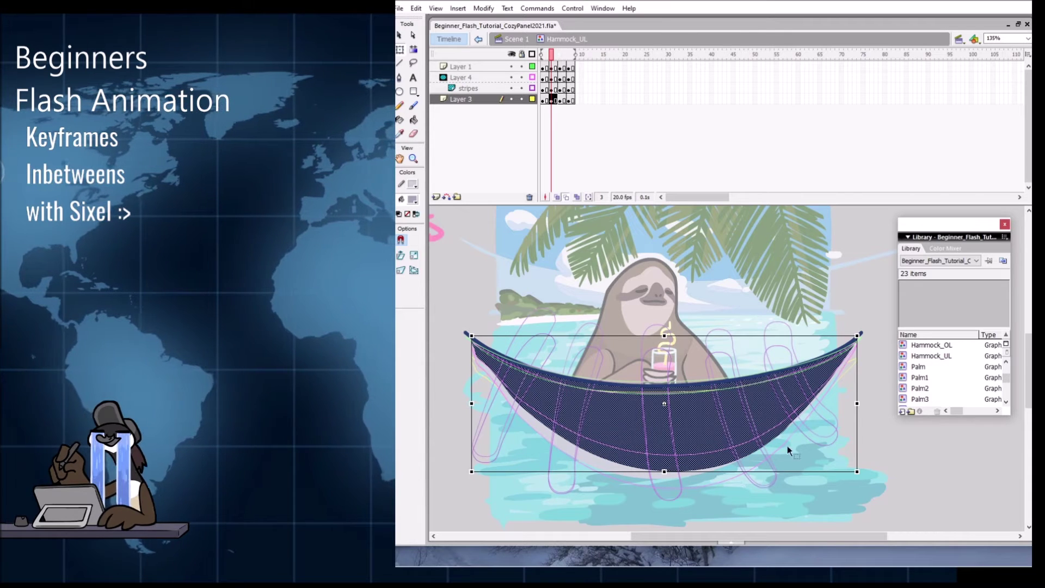
pyautogui.click(552, 88)
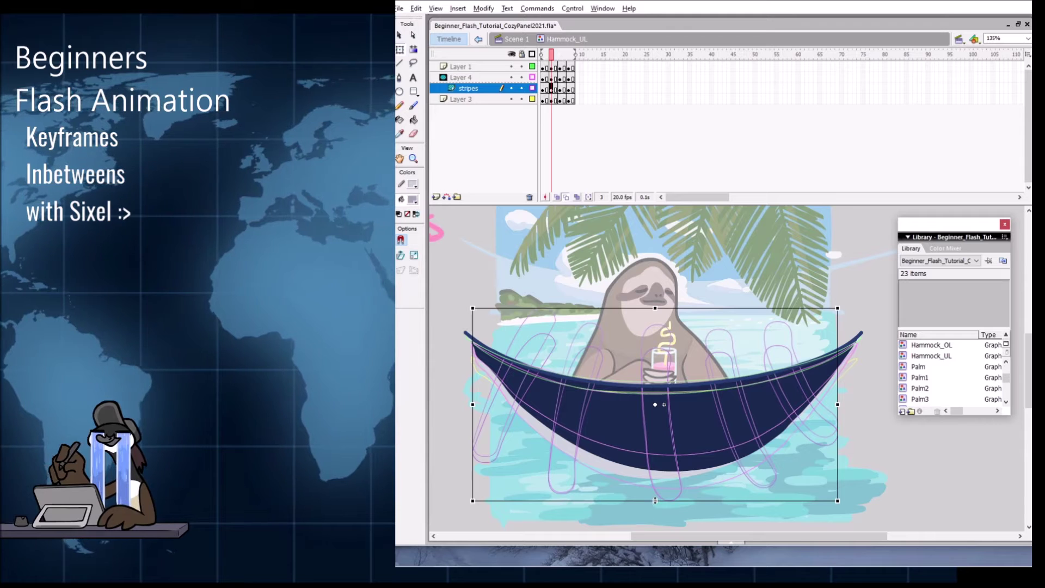
pyautogui.moveTo(656, 501); pyautogui.dragTo(657, 505)
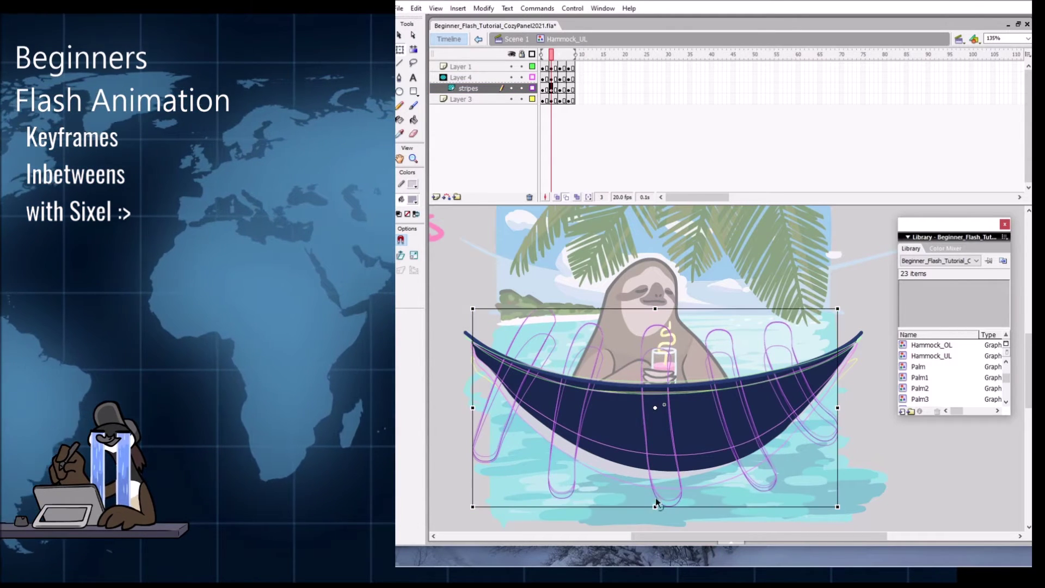
# Step: Stretch the Layer 4 mask shape at frame 3 downward to match the hammock fill's lower edge
pyautogui.click(551, 78)
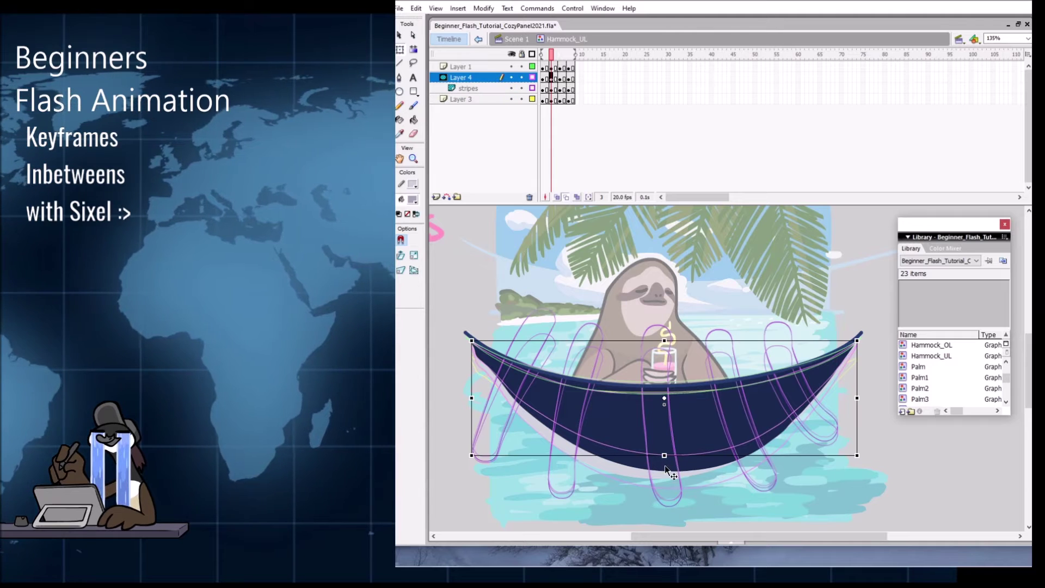
pyautogui.moveTo(664, 455); pyautogui.dragTo(664, 461)
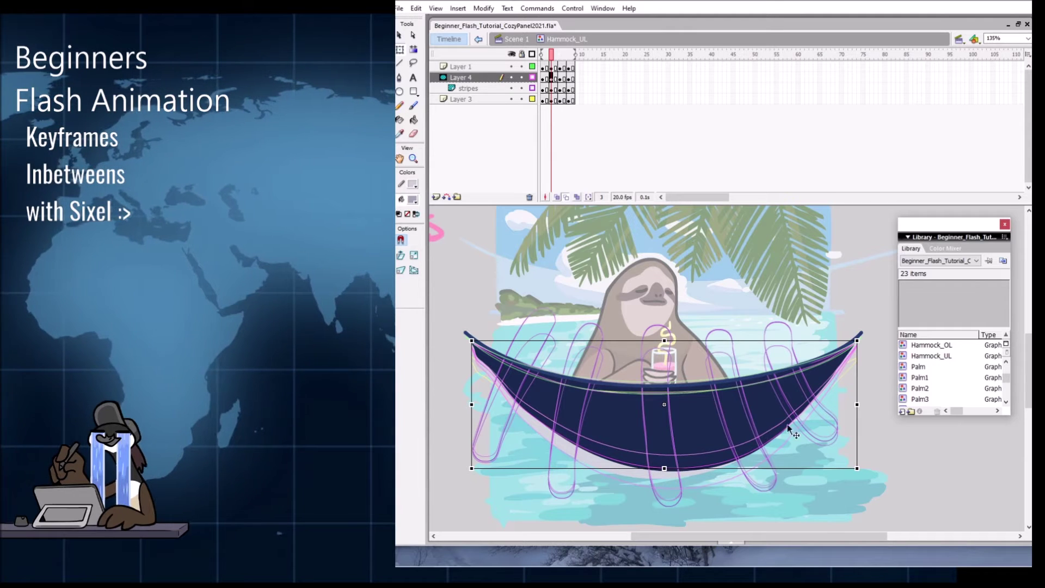
pyautogui.click(877, 431)
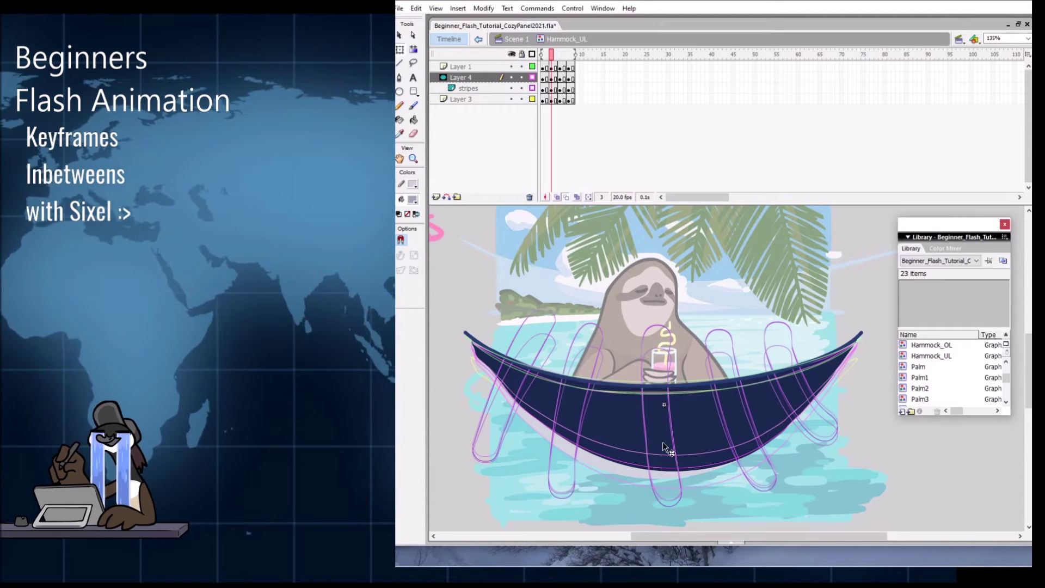
# Step: Try to paste a copy of frame 7 from all four hammock layers into frame 5
pyautogui.click(565, 55)
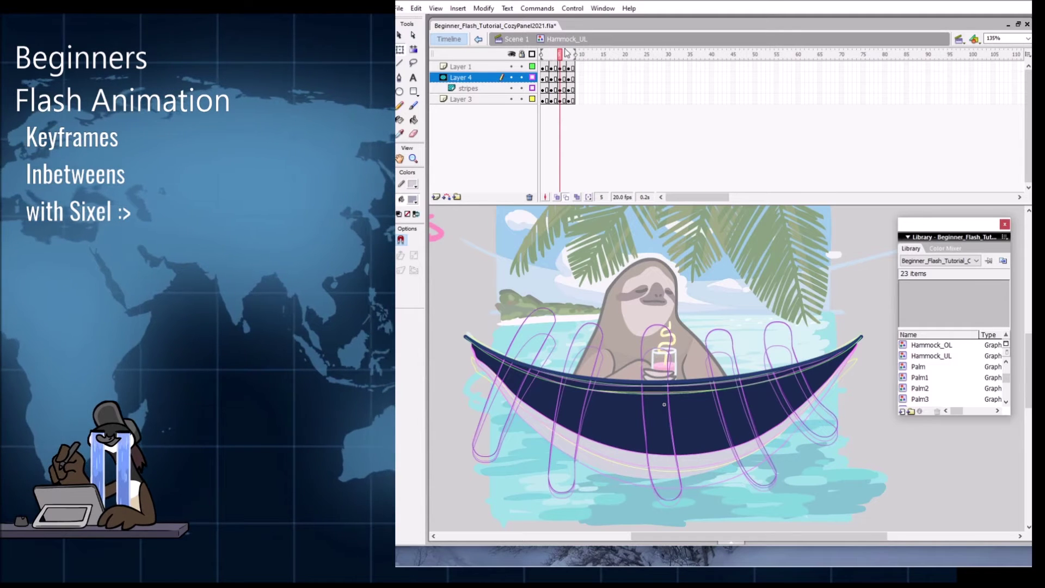
pyautogui.click(568, 88)
pyautogui.rightClick(570, 72)
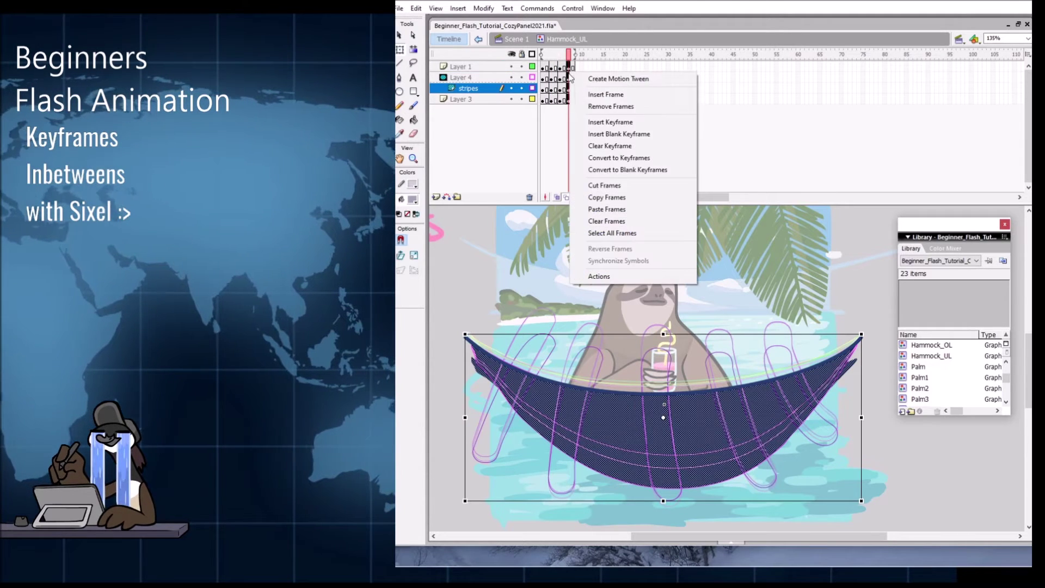
pyautogui.click(606, 197)
pyautogui.click(560, 67)
pyautogui.rightClick(562, 78)
pyautogui.click(598, 214)
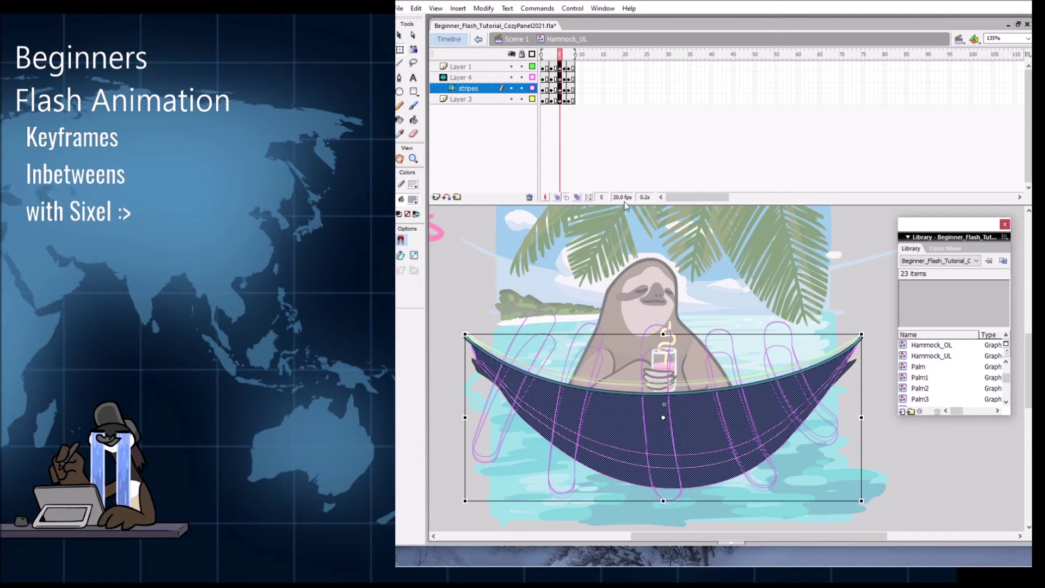
# Step: Copy frame 7 of Layer 1, Layer 4, stripes and Layer 3, and paste it over frame 5
pyautogui.moveTo(570, 67); pyautogui.dragTo(570, 103)
pyautogui.rightClick(570, 66)
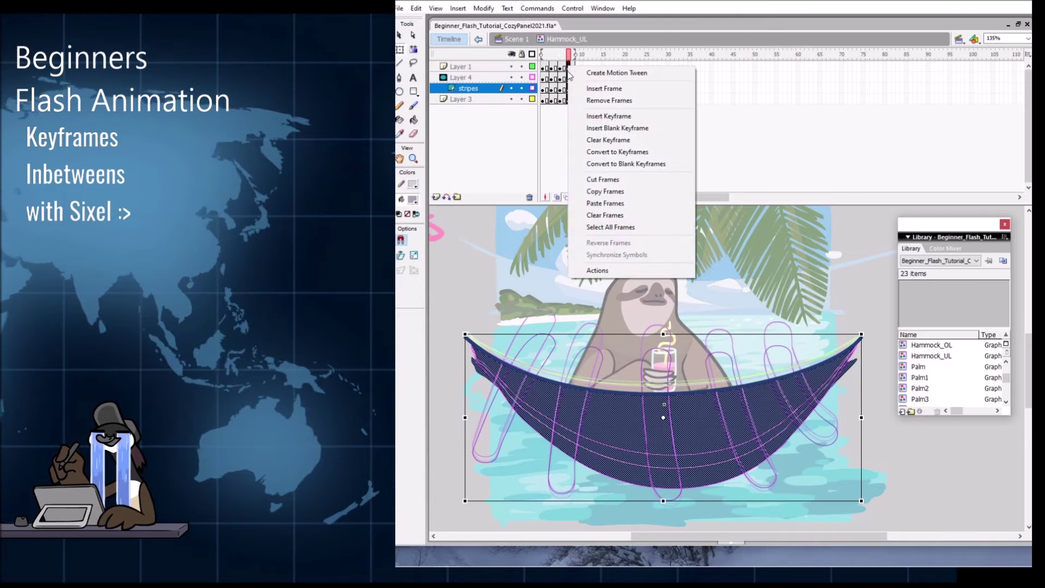
pyautogui.click(604, 192)
pyautogui.moveTo(560, 67); pyautogui.dragTo(560, 88)
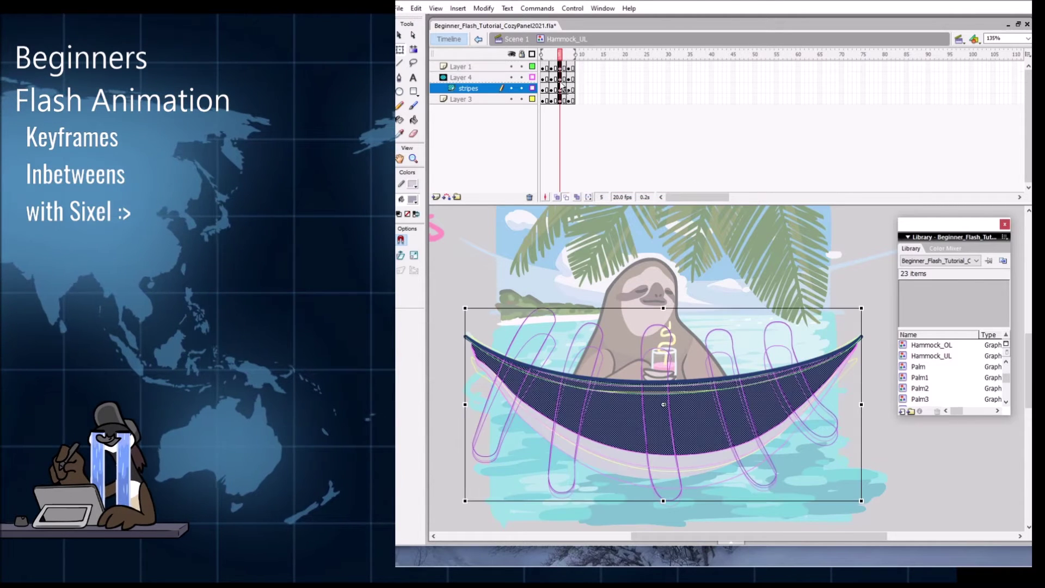
pyautogui.rightClick(560, 89)
pyautogui.click(593, 221)
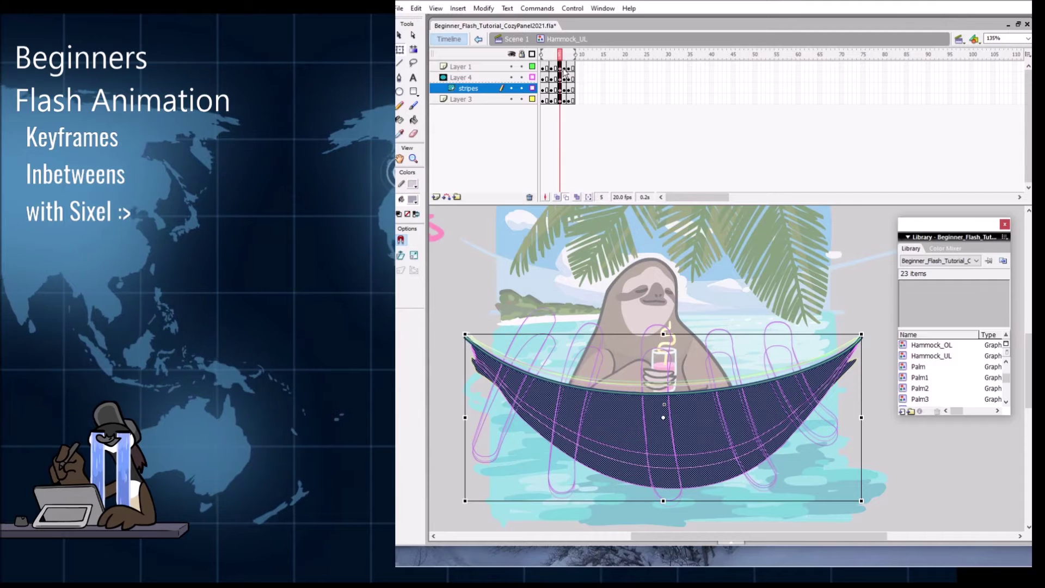
# Step: Clear the extra keyframes at frame 6 on all four layers and compare frame 5 with frame 3
pyautogui.moveTo(564, 67); pyautogui.dragTo(566, 107)
pyautogui.click(566, 88)
pyautogui.rightClick(566, 88)
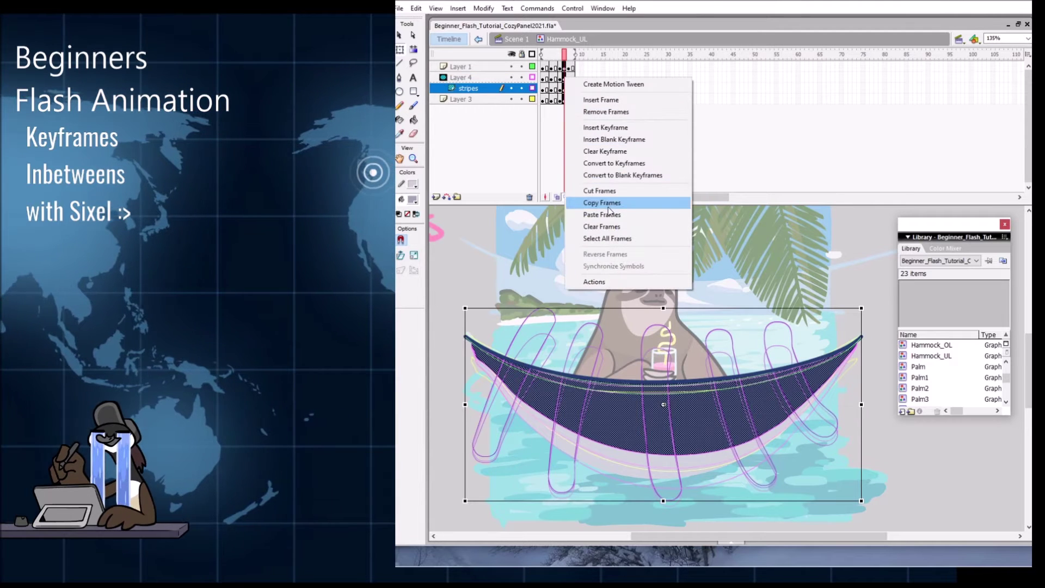
pyautogui.click(609, 151)
pyautogui.press(',')
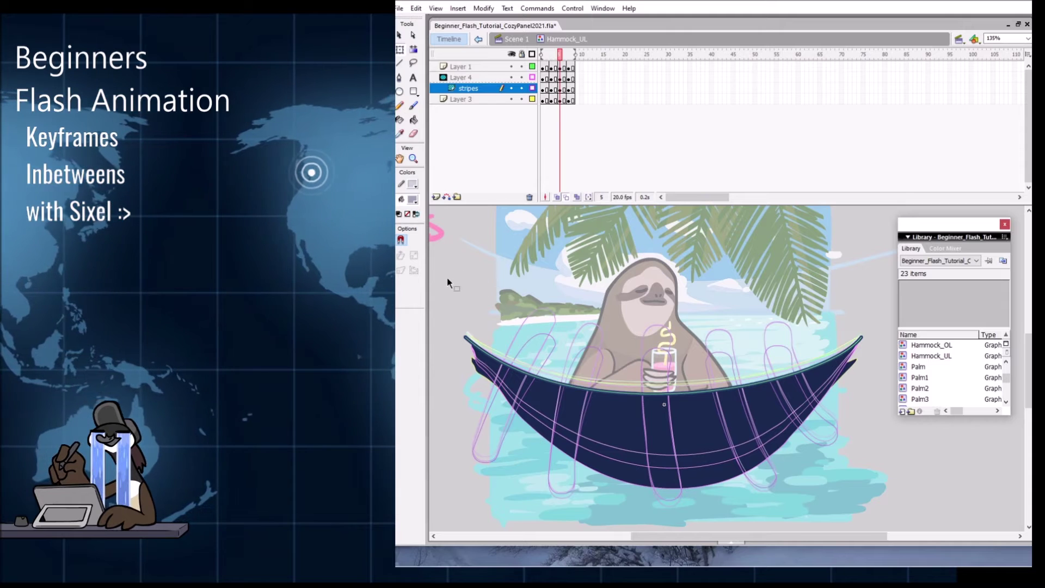
pyautogui.click(552, 53)
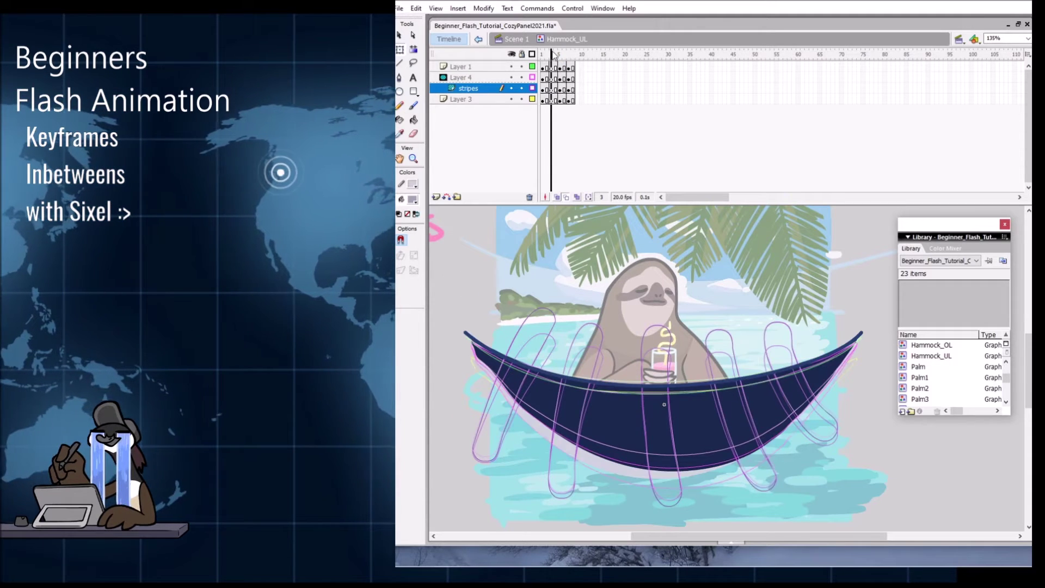
# Step: At frame 5, flatten the hammock rim on Layer 1 slightly and move the Layer 3 fill up a little to match
pyautogui.click(560, 53)
pyautogui.moveTo(444, 261); pyautogui.dragTo(664, 395)
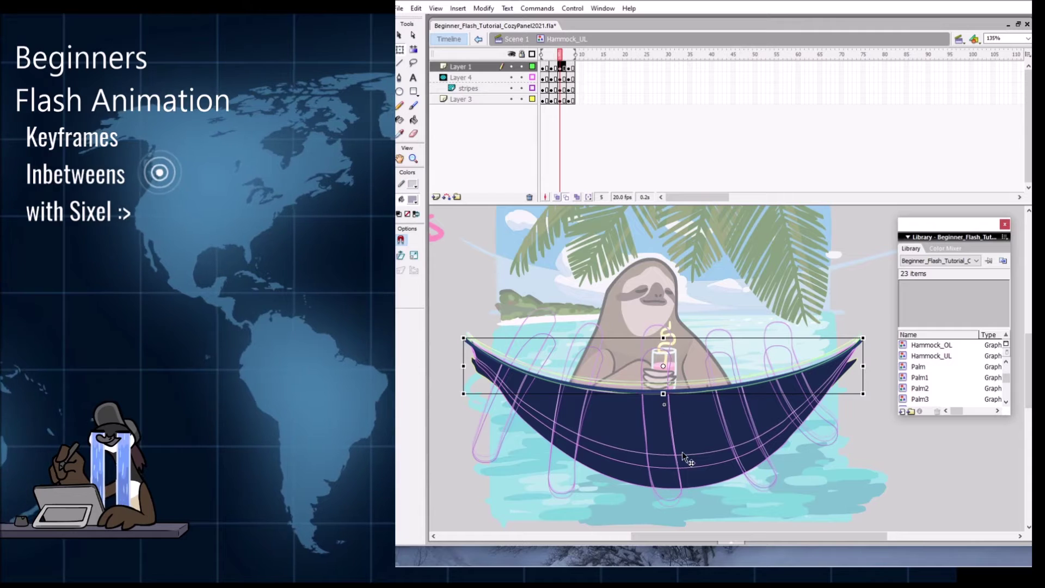
pyautogui.click(705, 447)
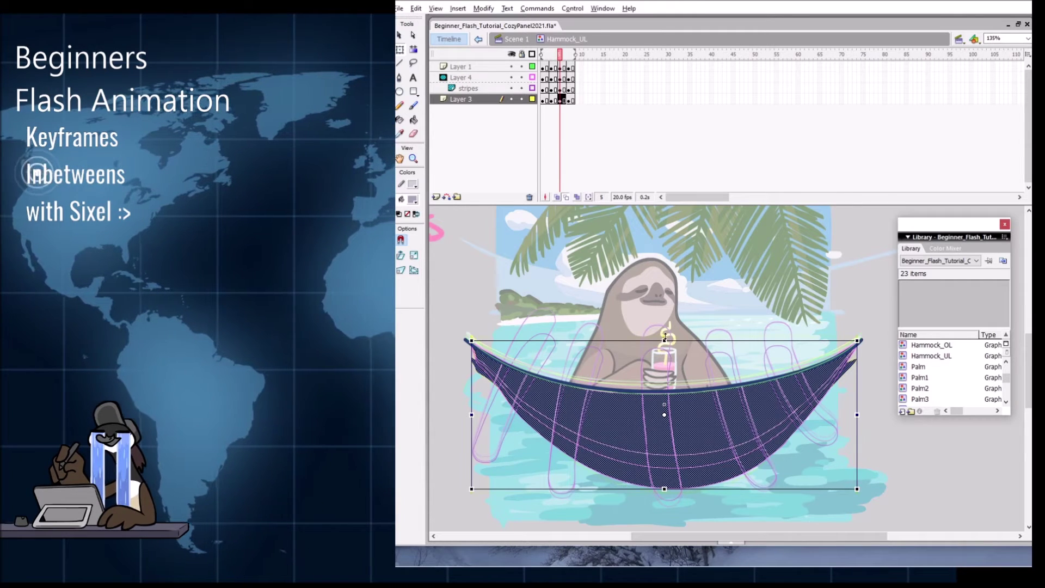
pyautogui.moveTo(664, 340); pyautogui.dragTo(666, 337)
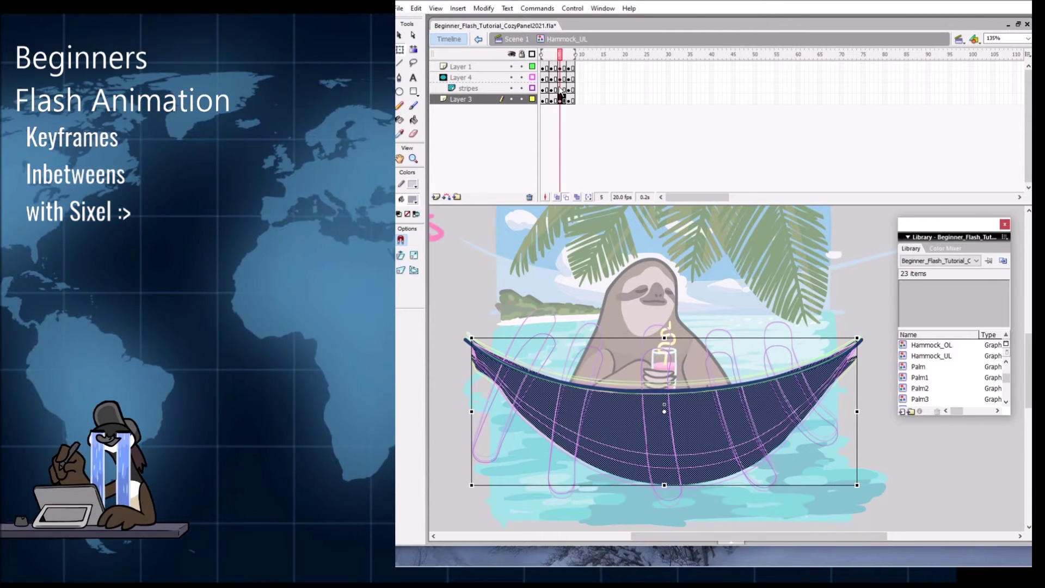
# Step: Stretch the stripes slightly upward at frame 5, lock all layers and show the stripes filled to preview the mask
pyautogui.click(667, 350)
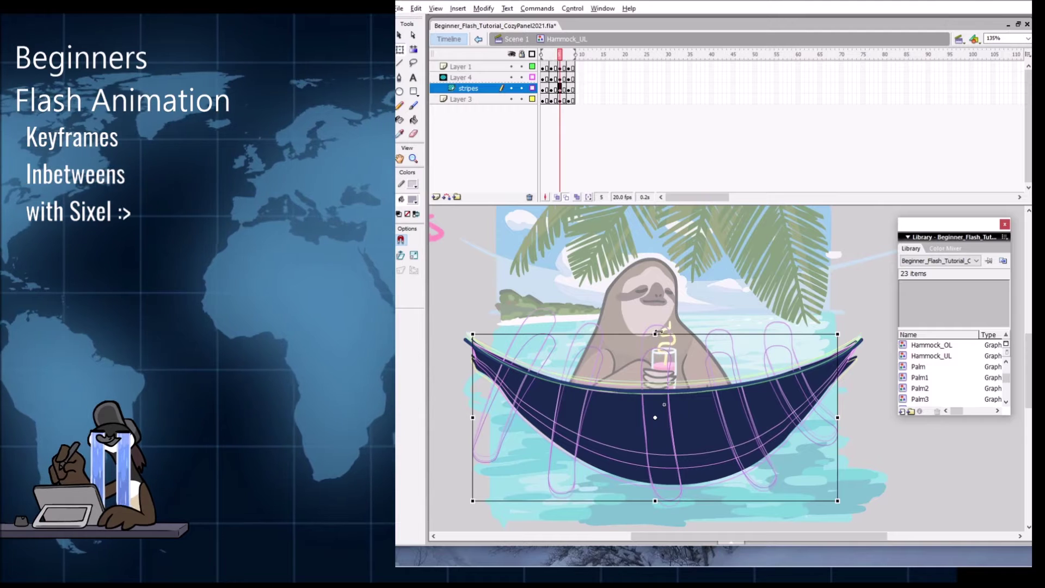
pyautogui.moveTo(659, 333); pyautogui.dragTo(656, 329)
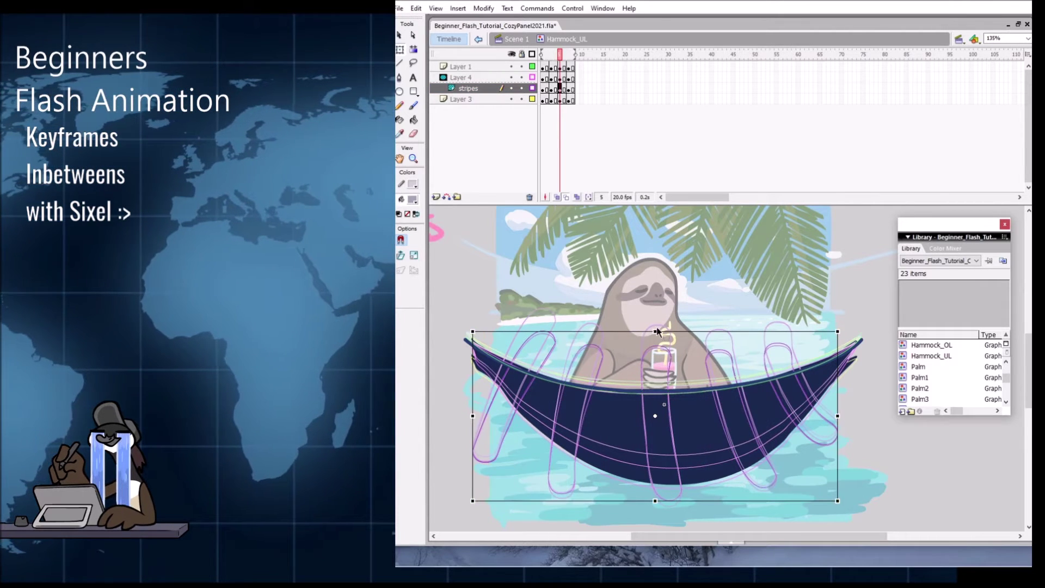
pyautogui.click(559, 78)
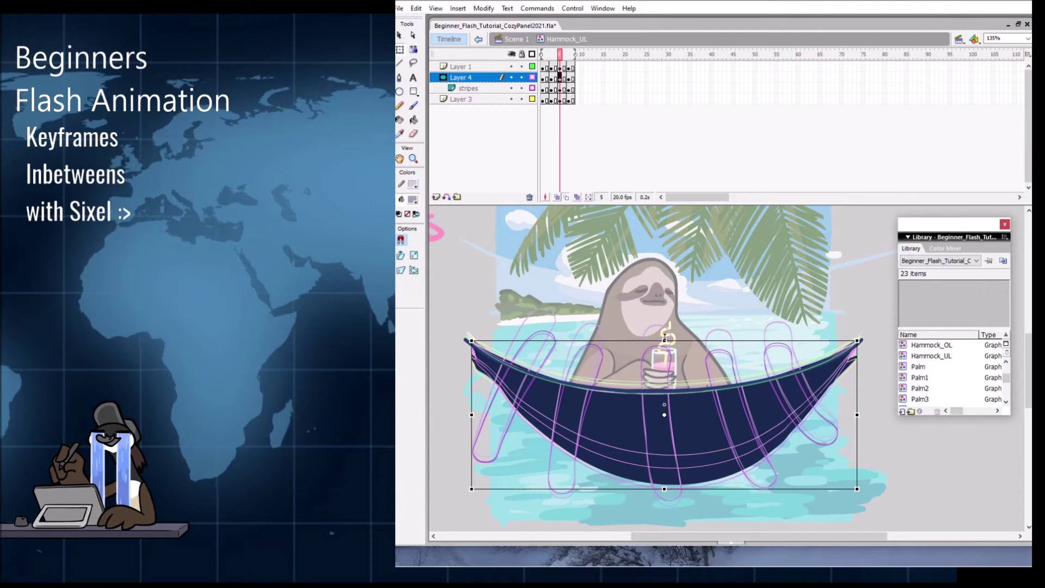
pyautogui.click(522, 55)
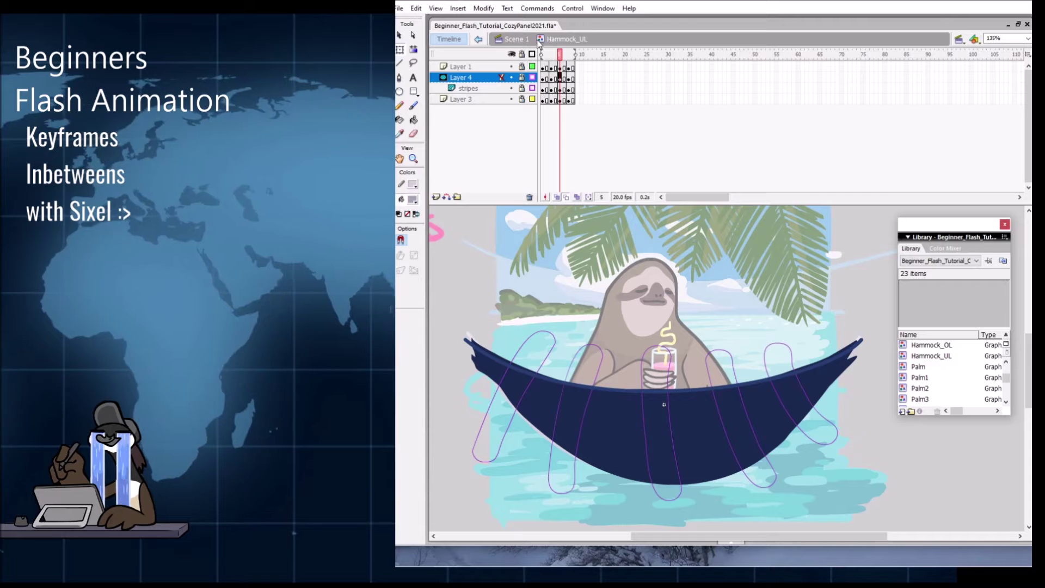
pyautogui.click(533, 88)
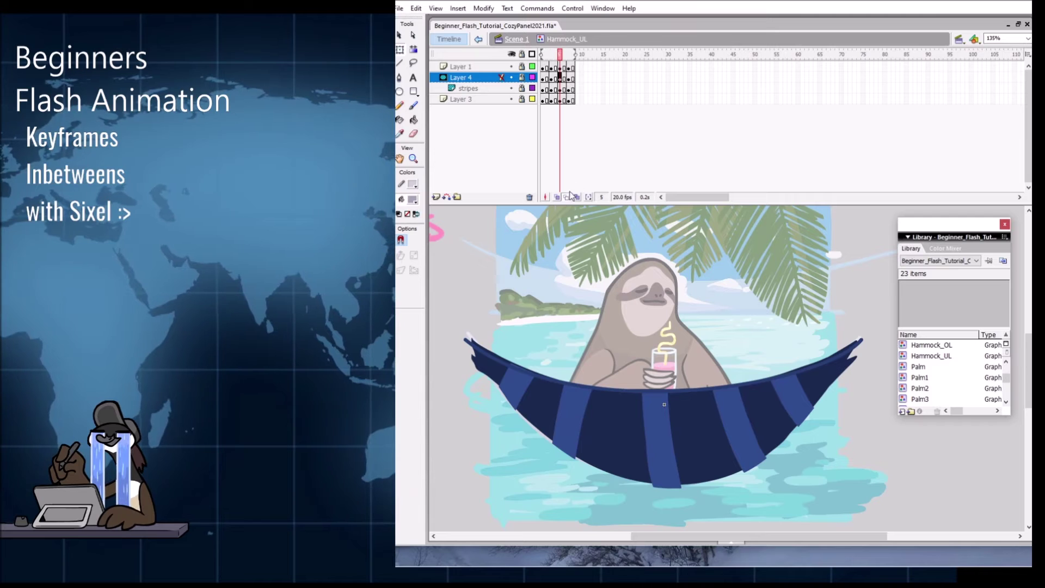
pyautogui.moveTo(559, 59)
pyautogui.mouseDown()
pyautogui.moveTo(543, 59)
pyautogui.moveTo(561, 66)
pyautogui.mouseUp()
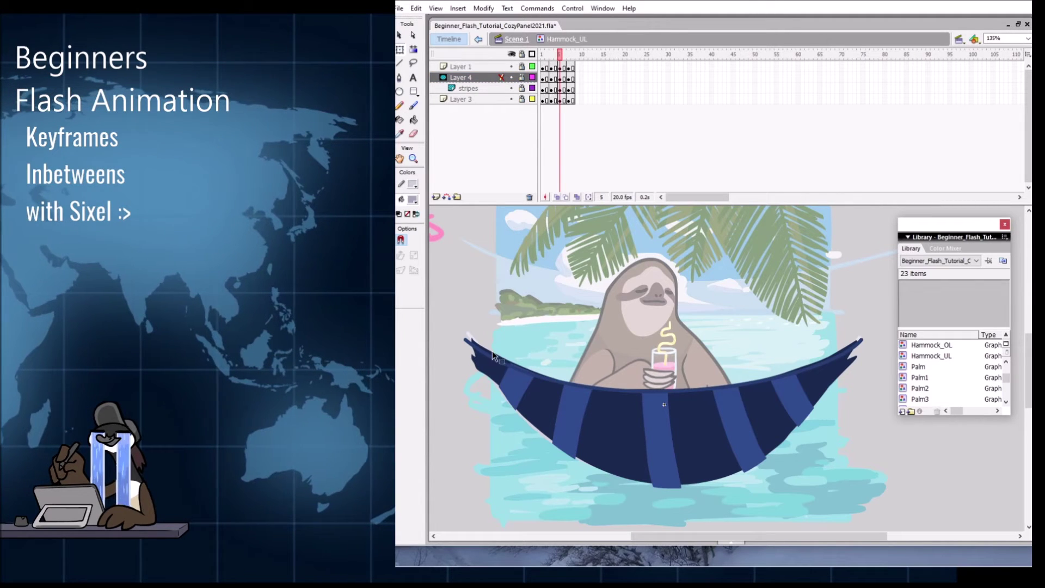
# Step: Show Layer 3 as outlines, unlock Layers 3 and 4, and apply the Paint Bucket to the Layer 4 mask at frame 5
pyautogui.click(532, 97)
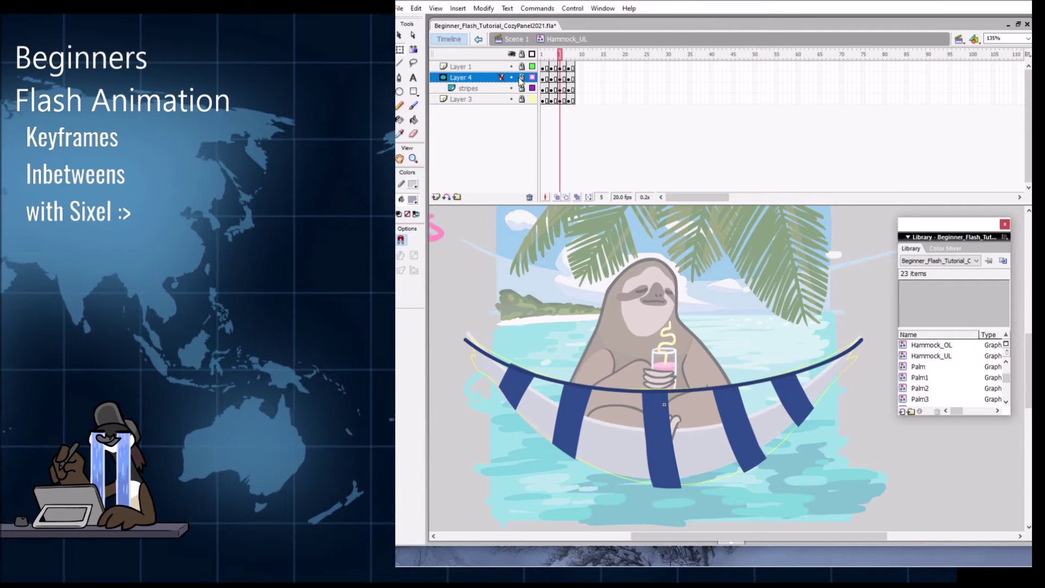
pyautogui.click(522, 78)
pyautogui.click(500, 300)
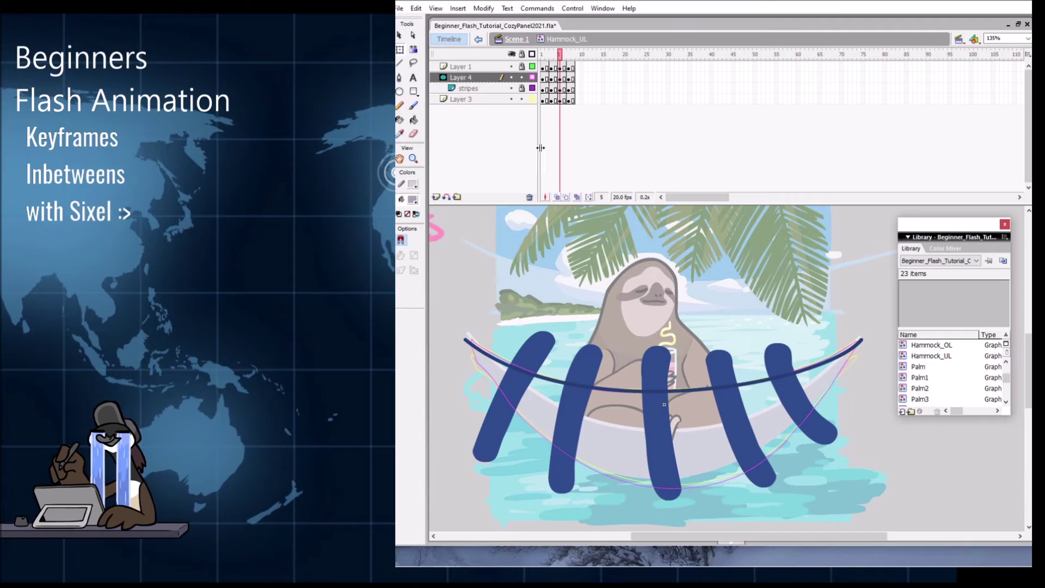
pyautogui.press('e')
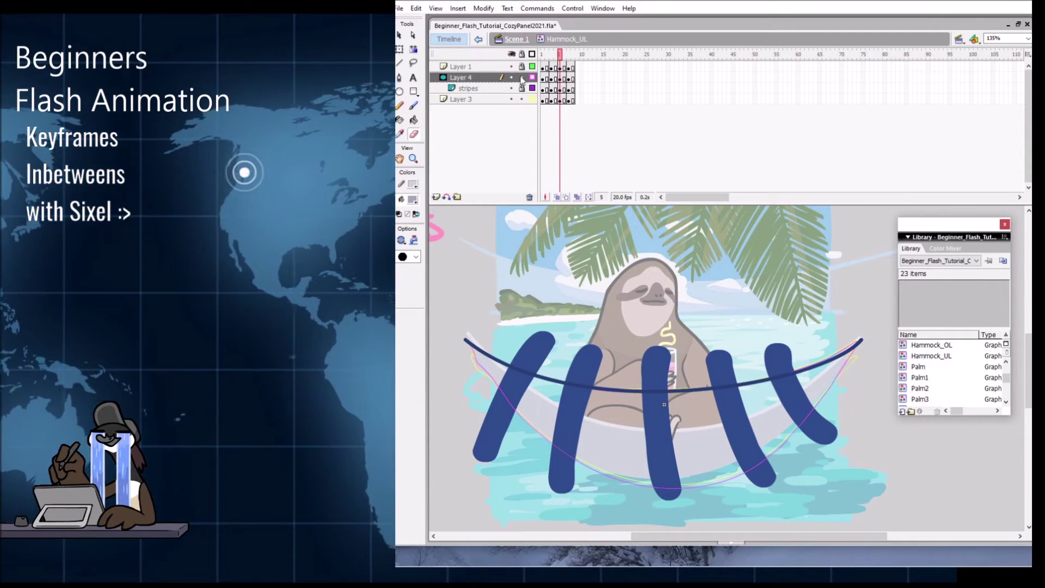
pyautogui.press('k')
pyautogui.click(643, 426)
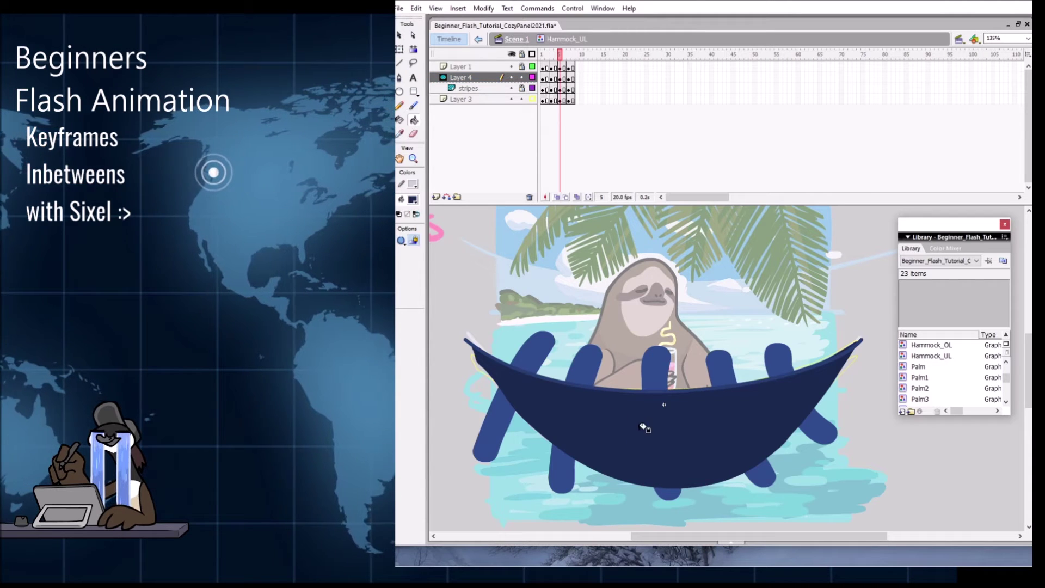
# Step: Show the Layer 3 fill solid, erase along the hammock's upper edge at frame 5, and relock Layers 3 and 4
pyautogui.press('b')
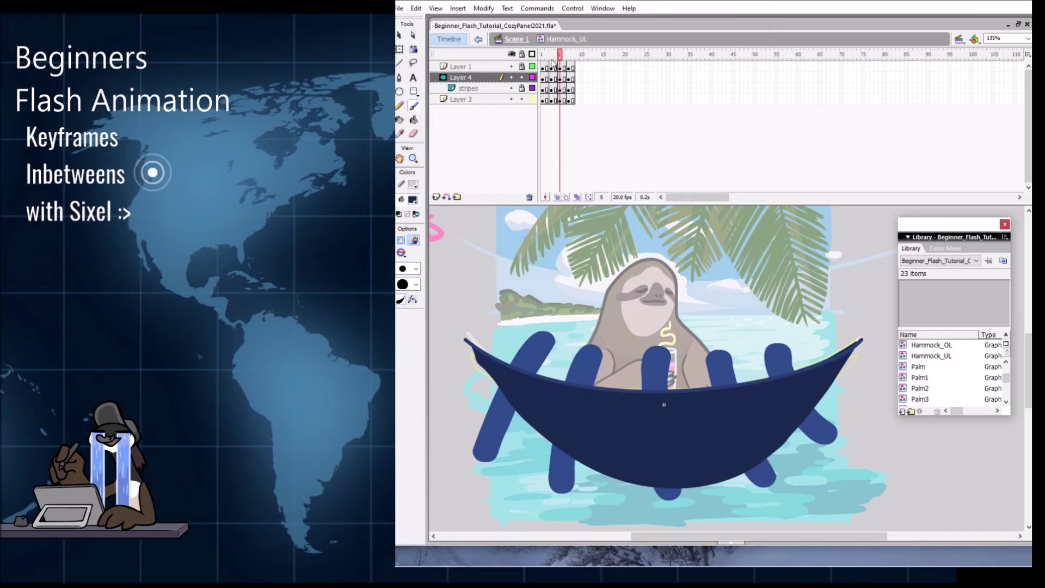
pyautogui.click(532, 99)
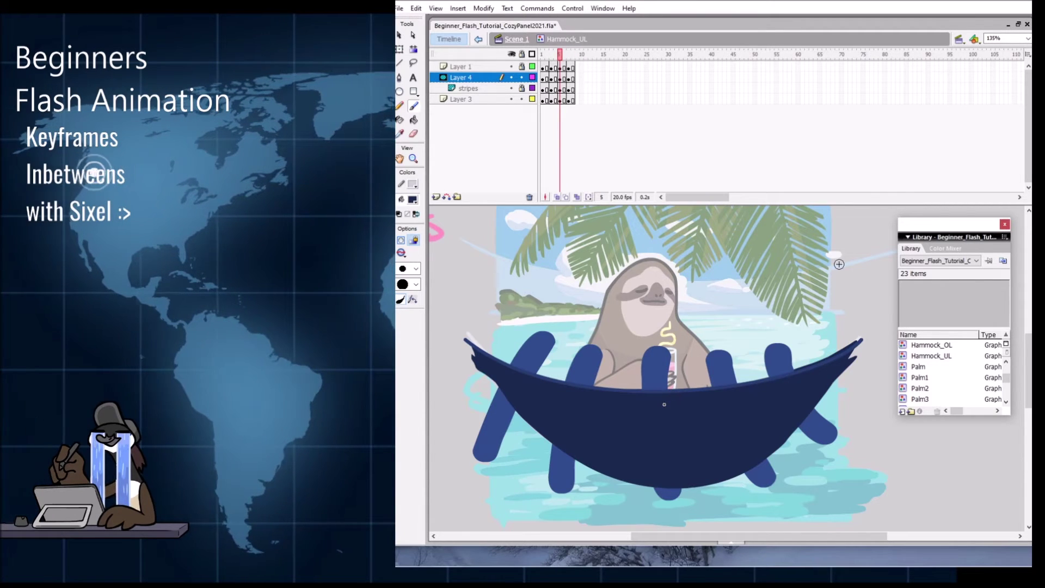
pyautogui.press('e')
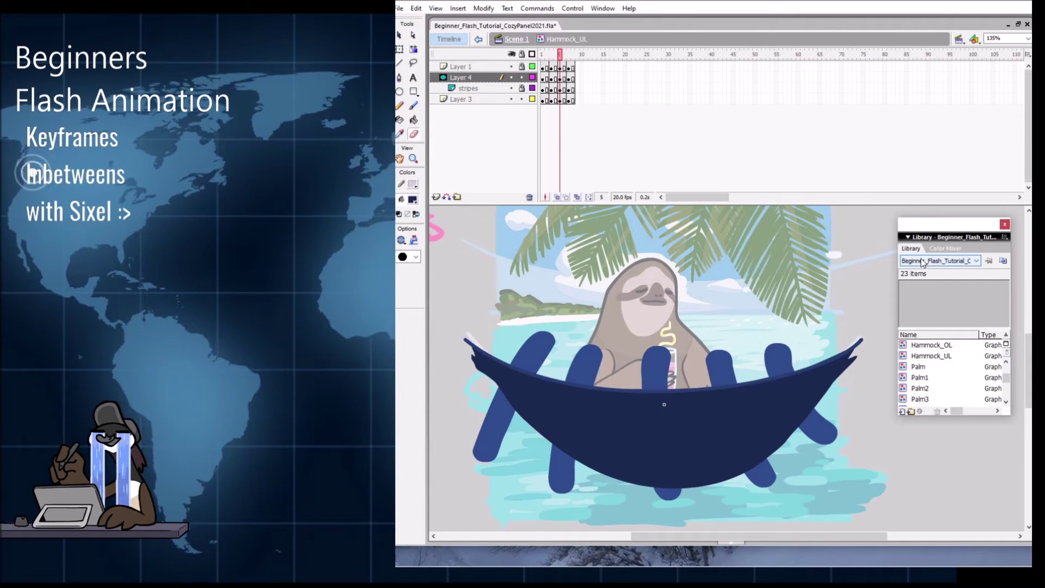
pyautogui.moveTo(560, 53); pyautogui.dragTo(521, 99)
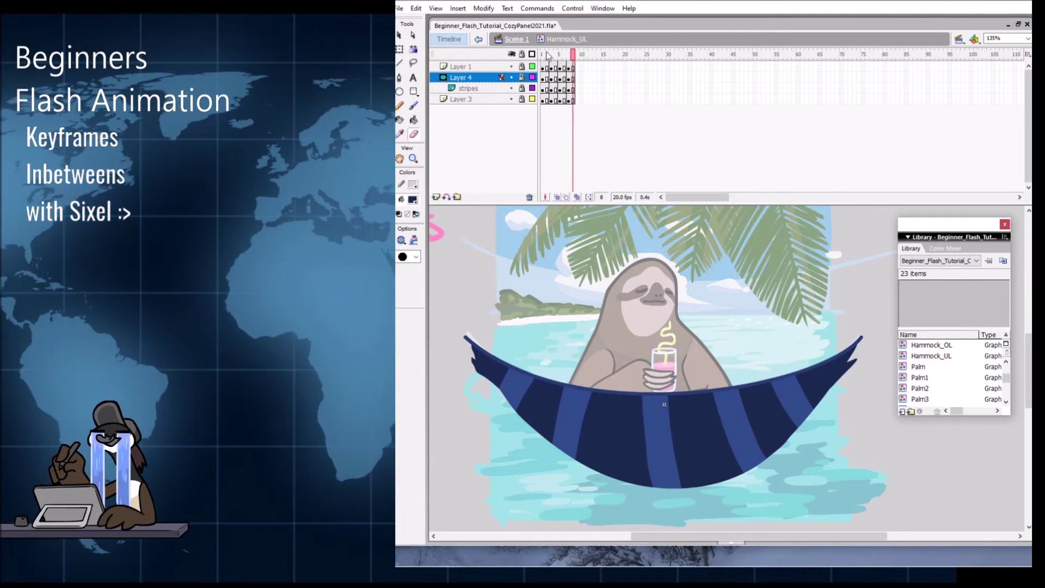
pyautogui.moveTo(575, 62); pyautogui.dragTo(522, 100)
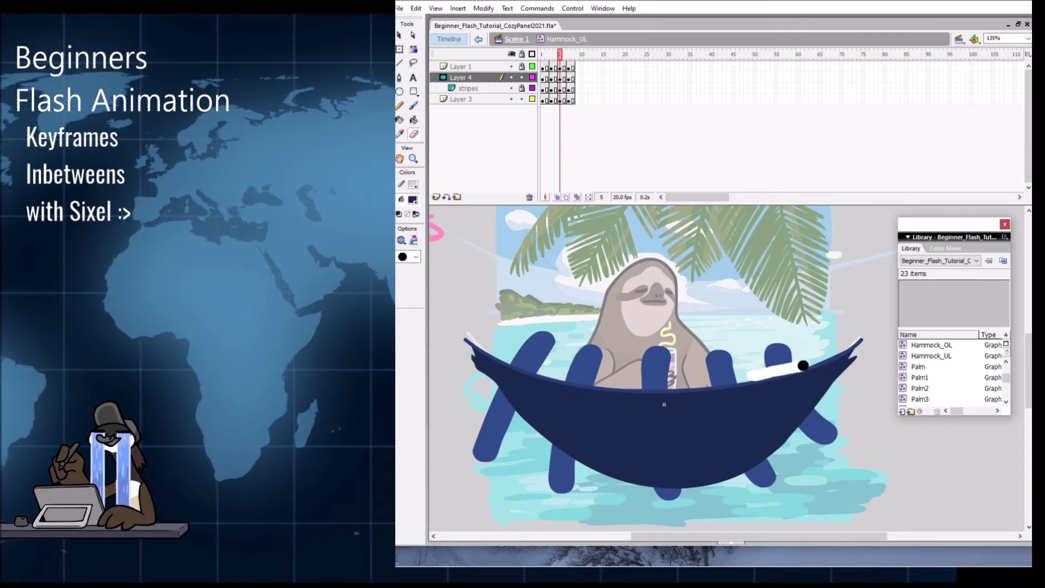
pyautogui.moveTo(522, 77); pyautogui.dragTo(522, 99)
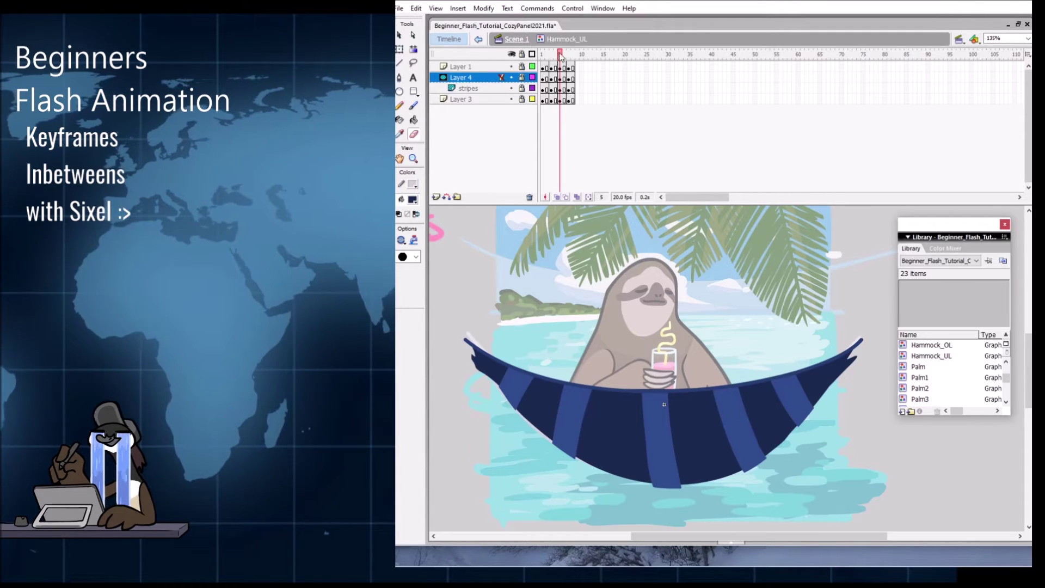
# Step: Scrub between frames 5 and 7 to compare the masked stripes and hammock shape
pyautogui.moveTo(560, 54)
pyautogui.mouseDown()
pyautogui.moveTo(571, 69)
pyautogui.moveTo(551, 70)
pyautogui.moveTo(565, 80)
pyautogui.moveTo(549, 70)
pyautogui.moveTo(559, 69)
pyautogui.mouseUp()
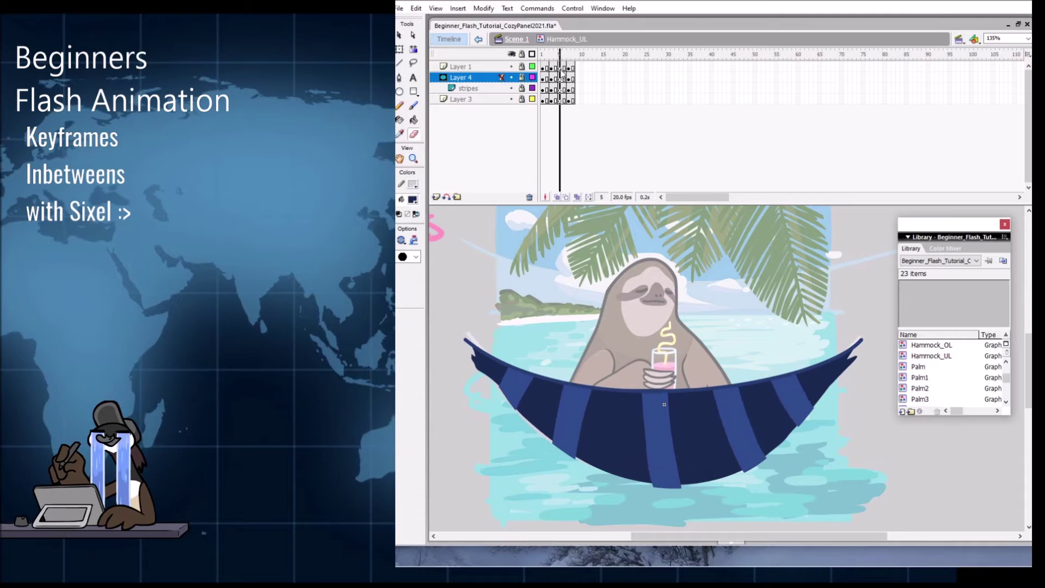
pyautogui.click(553, 90)
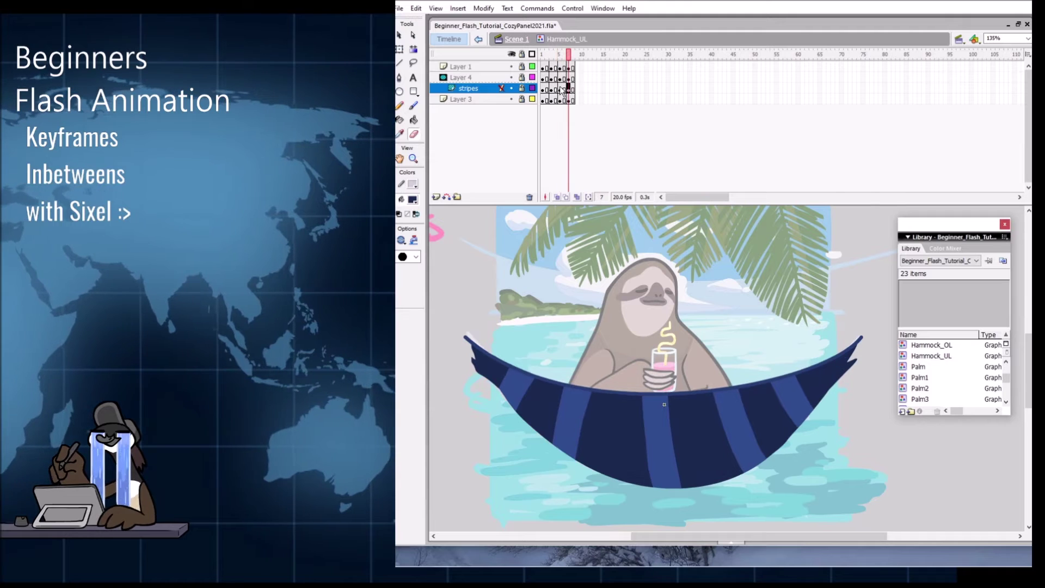
pyautogui.moveTo(559, 53); pyautogui.dragTo(557, 55)
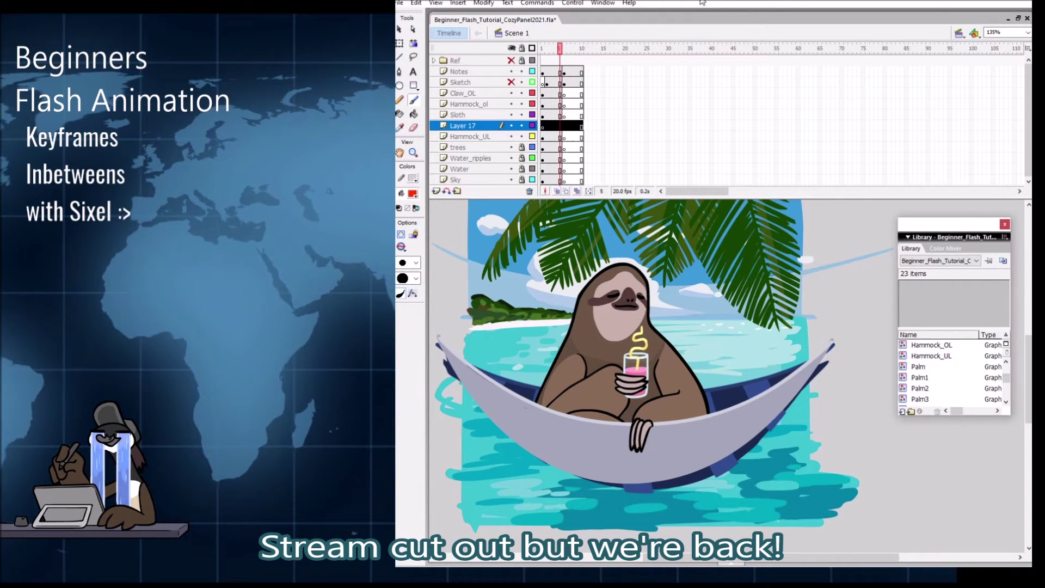
# Step: On Layer 17 at frame 1, paint a closed red outline around the hammock's inner area and fill it red
pyautogui.click(543, 49)
pyautogui.moveTo(543, 53)
pyautogui.mouseDown()
pyautogui.moveTo(560, 55)
pyautogui.moveTo(543, 59)
pyautogui.mouseUp()
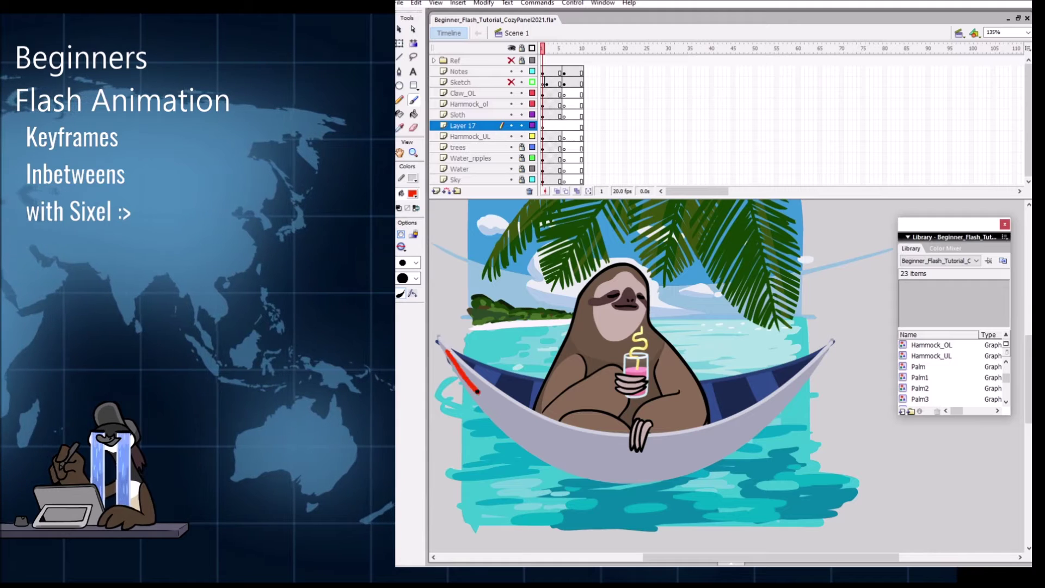
pyautogui.moveTo(447, 353); pyautogui.dragTo(630, 467)
pyautogui.moveTo(707, 448); pyautogui.dragTo(808, 370)
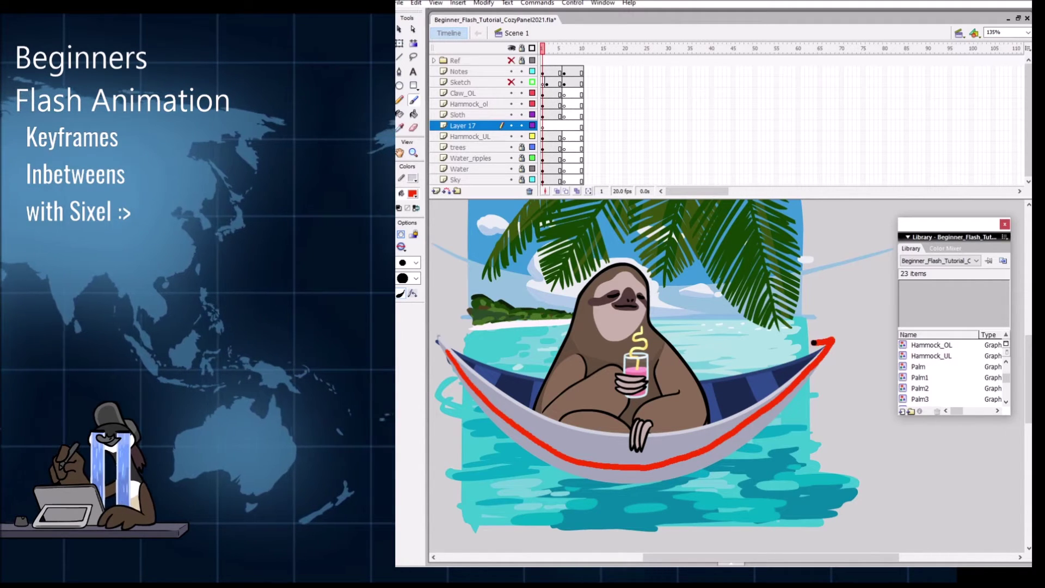
pyautogui.moveTo(567, 355); pyautogui.dragTo(445, 346)
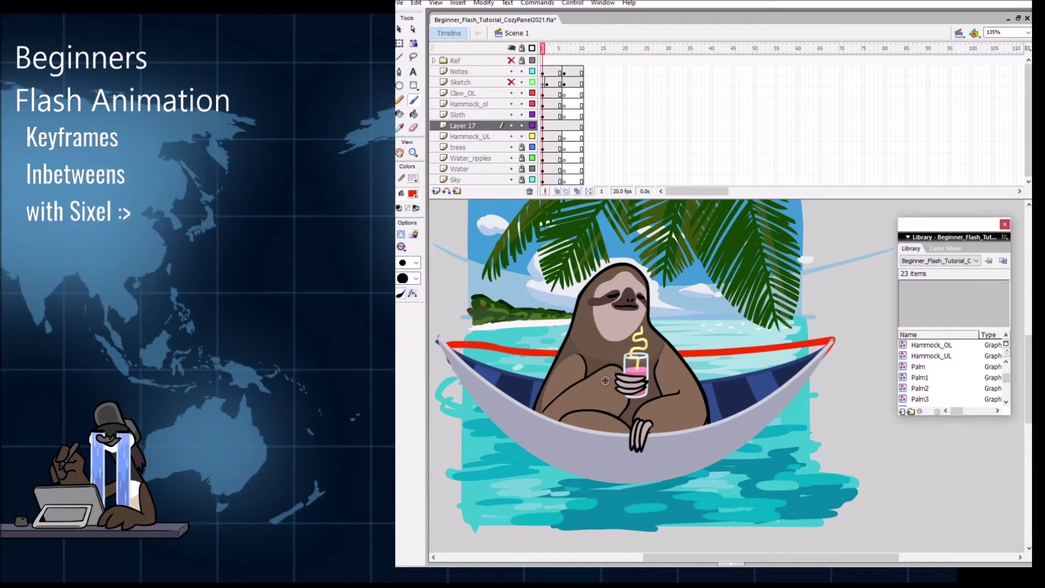
pyautogui.press('k')
pyautogui.click(756, 361)
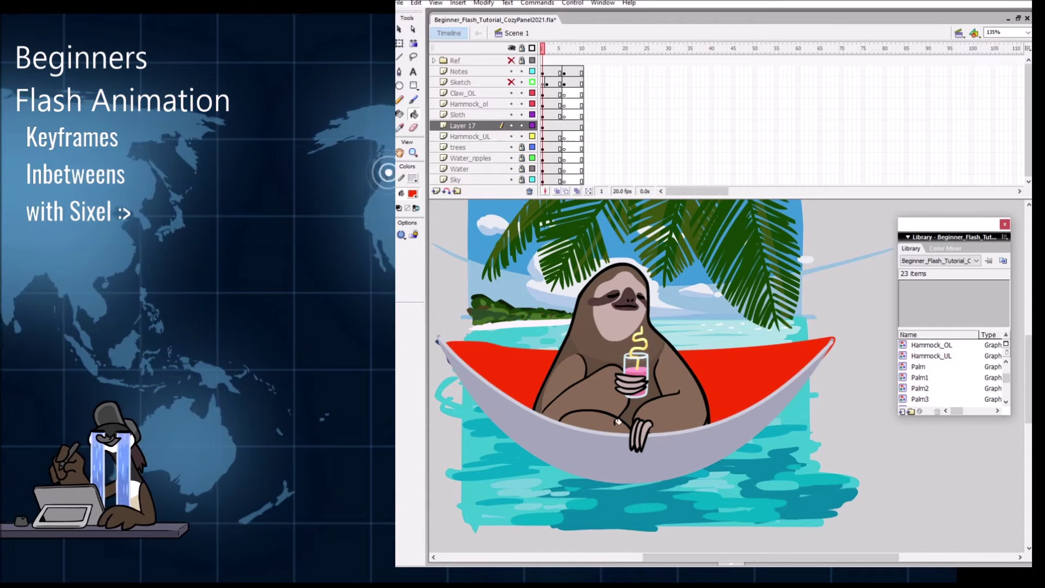
# Step: Turn Layer 17 into a mask over the Hammock_UL layer and scrub frames 1 to 5 to check it
pyautogui.rightClick(484, 124)
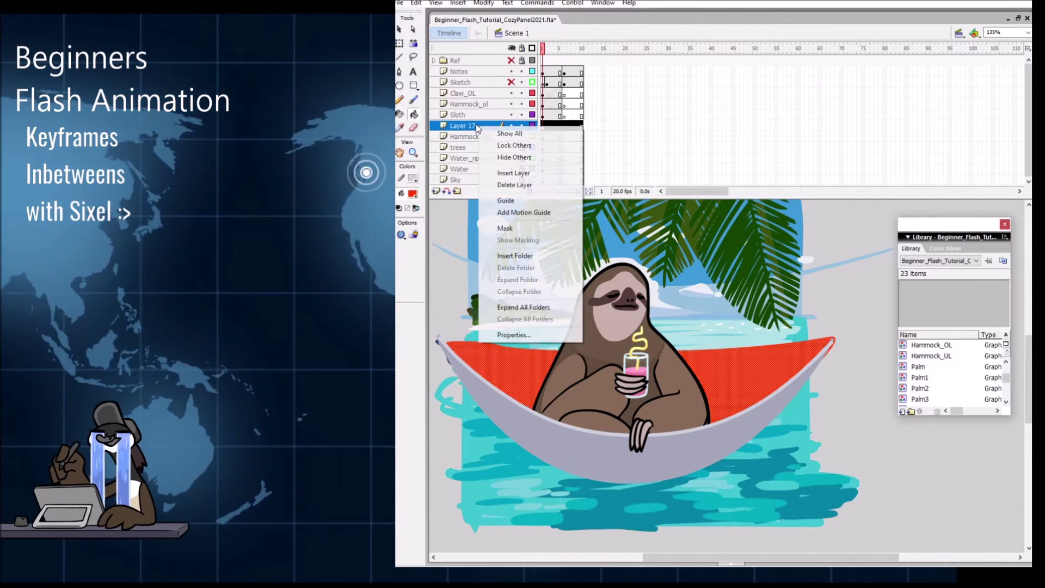
pyautogui.click(525, 220)
pyautogui.moveTo(545, 48); pyautogui.dragTo(558, 50)
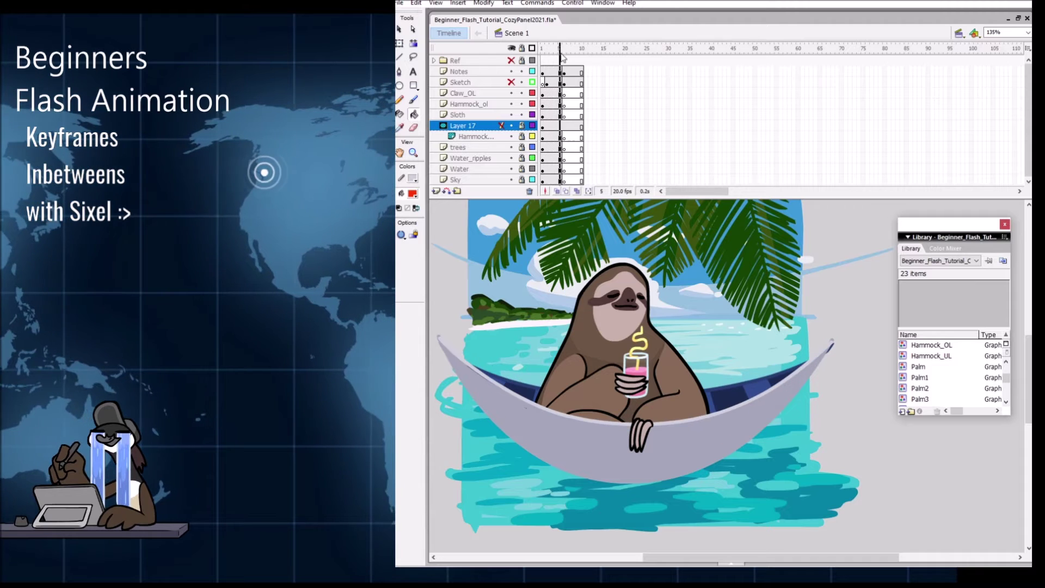
pyautogui.click(551, 48)
# Step: Open the Sloth_Com symbol from frame 1 of the Sloth layer for editing, with nothing selected
pyautogui.press('v')
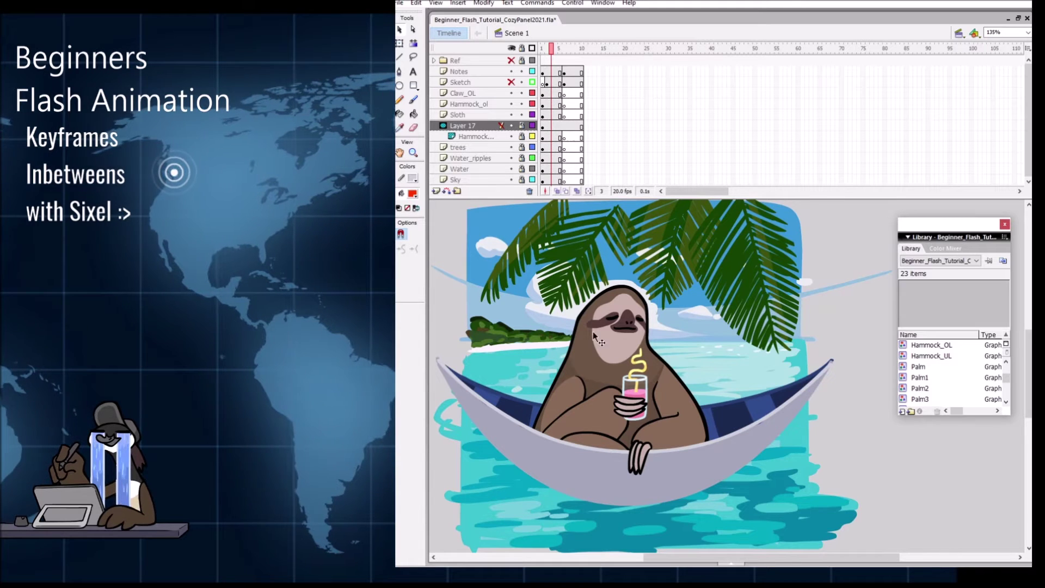
pyautogui.click(542, 115)
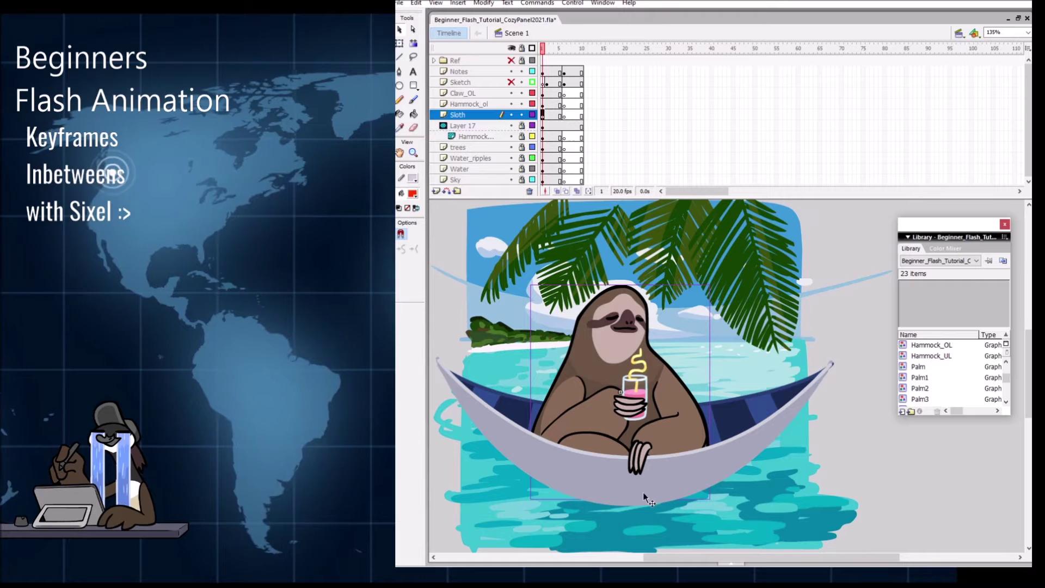
pyautogui.doubleClick(629, 320)
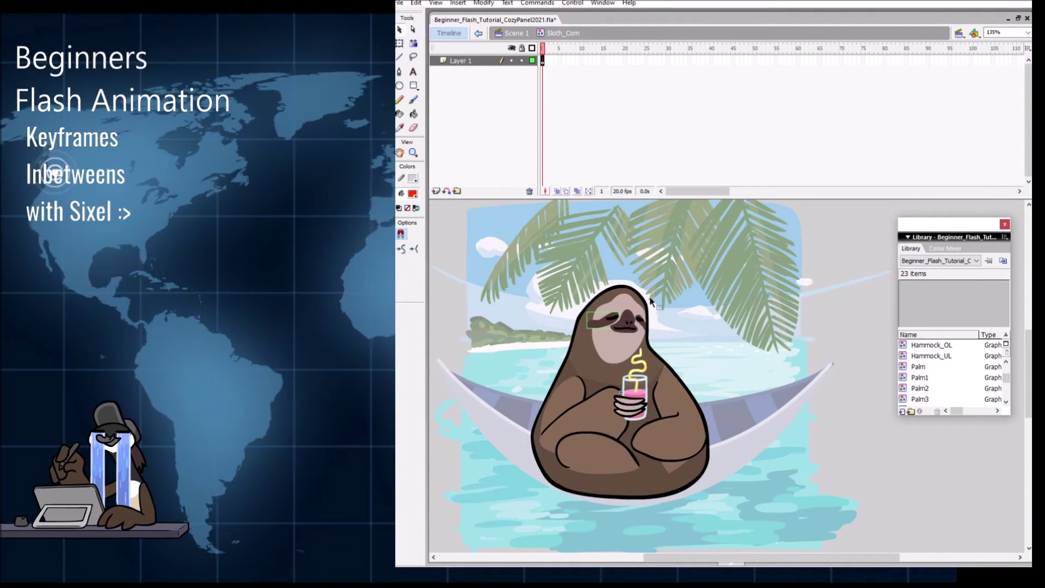
pyautogui.click(707, 298)
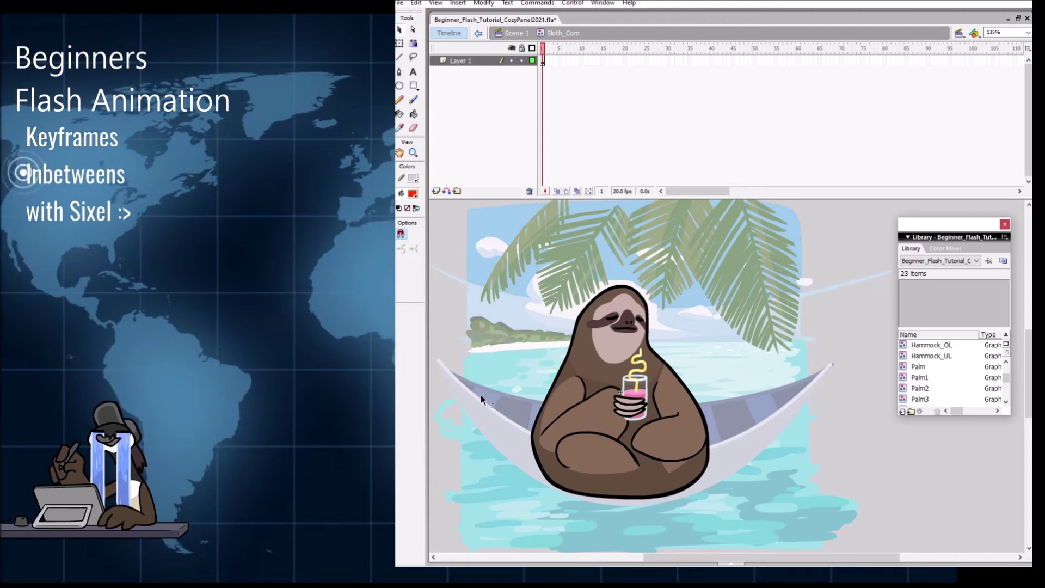
# Step: Convert the sloth's drink-holding arm, together with its hand and the drink, into a symbol named Arm
pyautogui.click(577, 442)
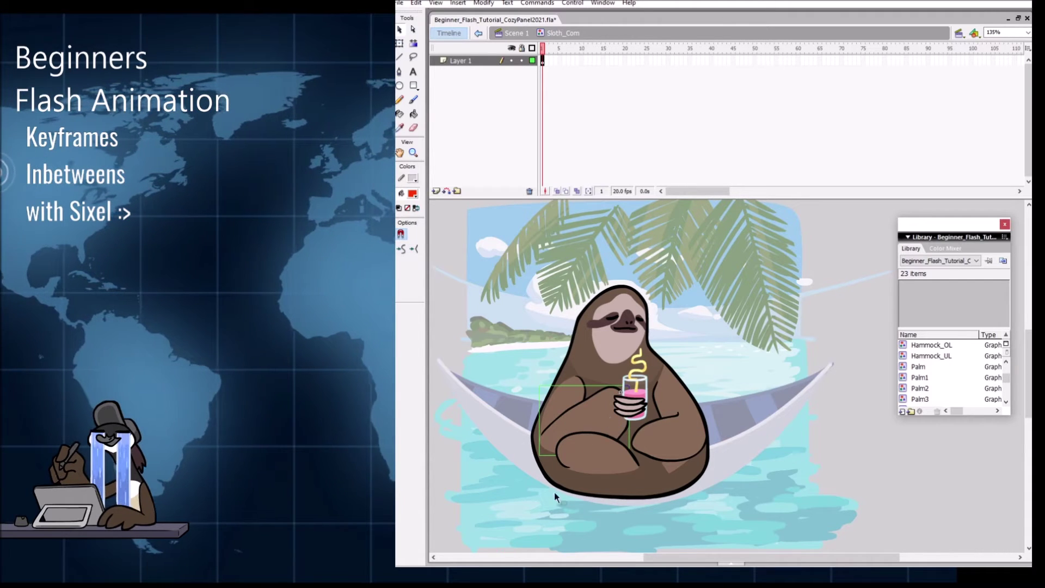
pyautogui.keyDown('shift'); pyautogui.click(640, 410); pyautogui.keyUp('shift')
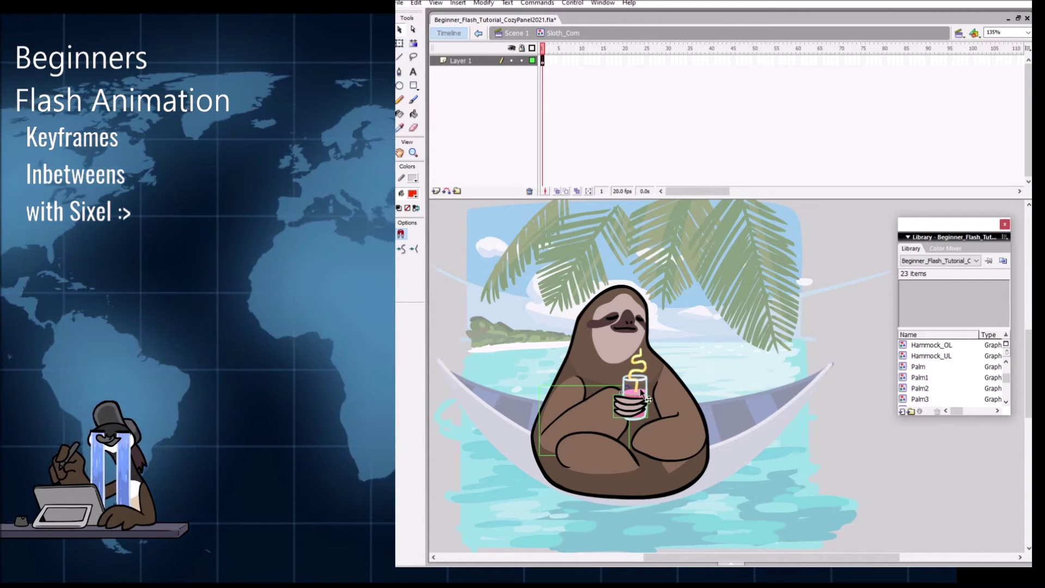
pyautogui.press('F8')
pyautogui.write('Arm')
pyautogui.press('Return')
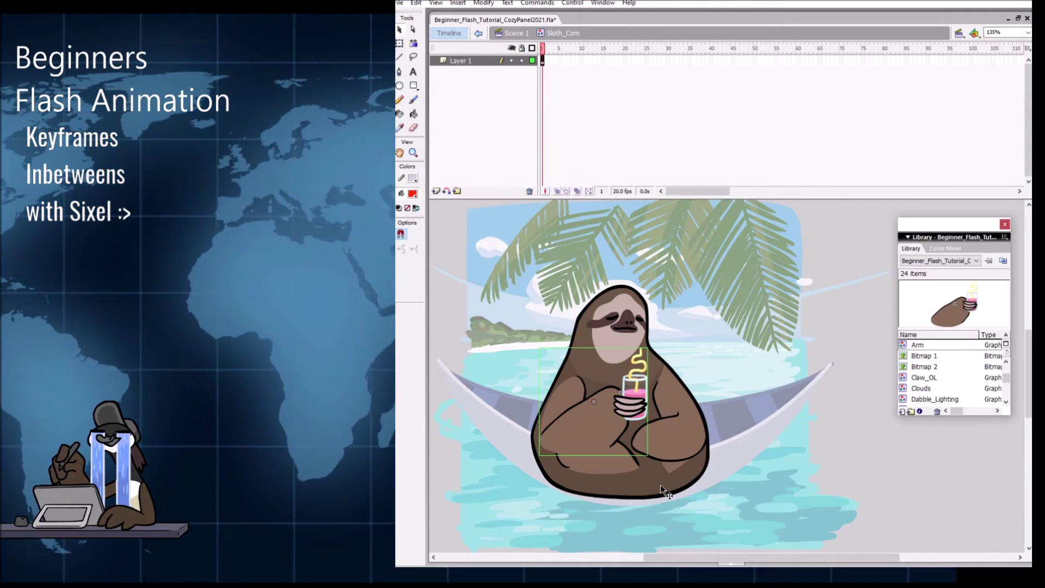
# Step: Convert the sloth's bent knee into a symbol named Knee and its other, lower arm into a symbol named UL_Arm
pyautogui.press('F8')
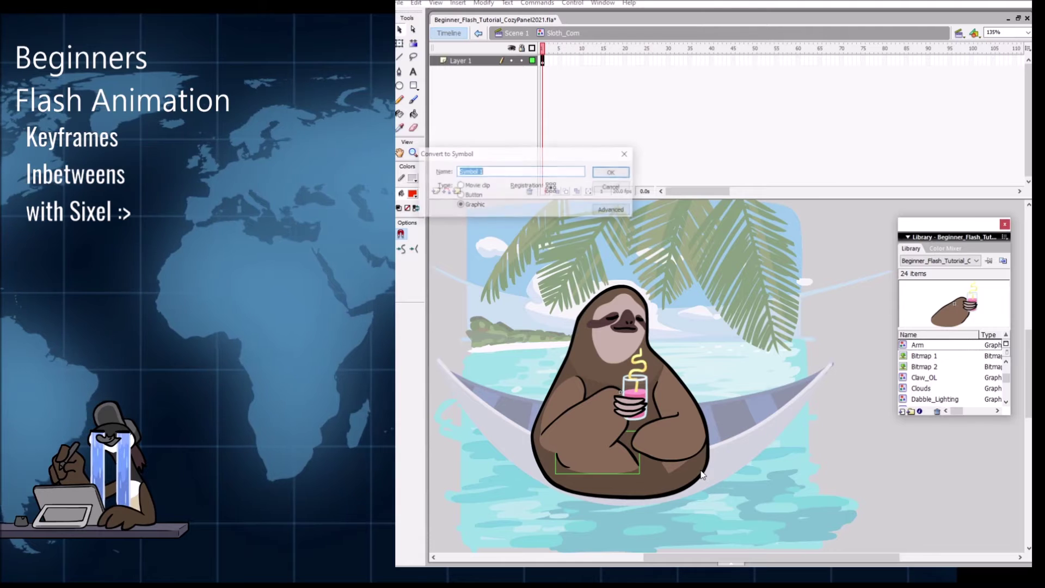
pyautogui.press('Return')
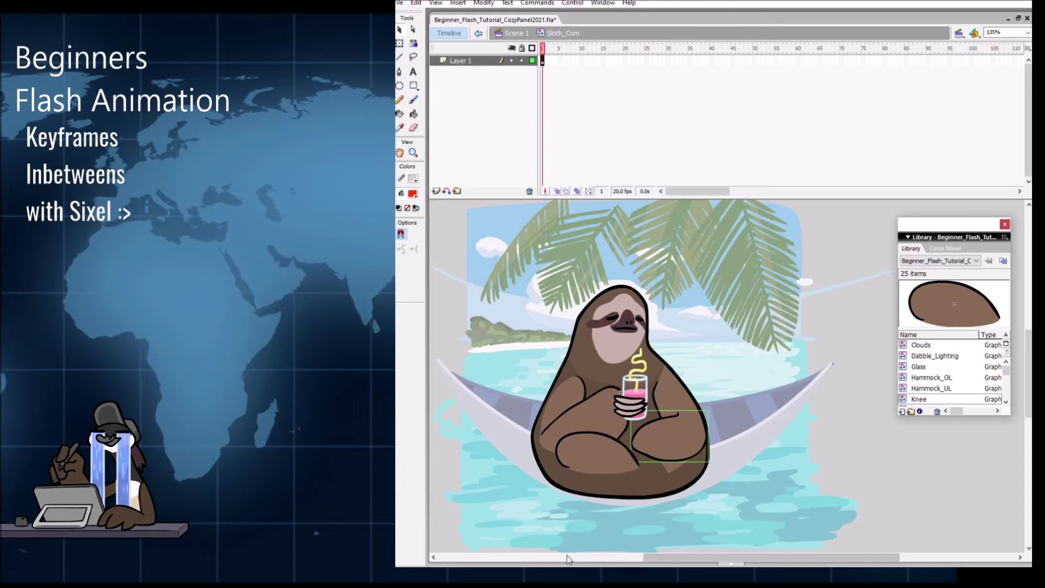
pyautogui.keyDown('shift'); pyautogui.click(671, 393); pyautogui.keyUp('shift')
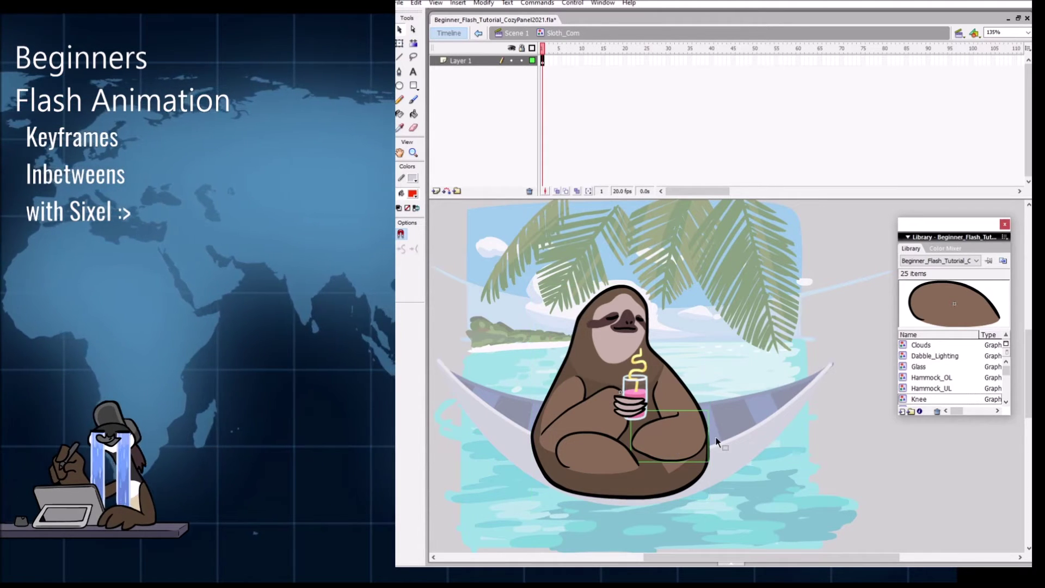
pyautogui.press('F8')
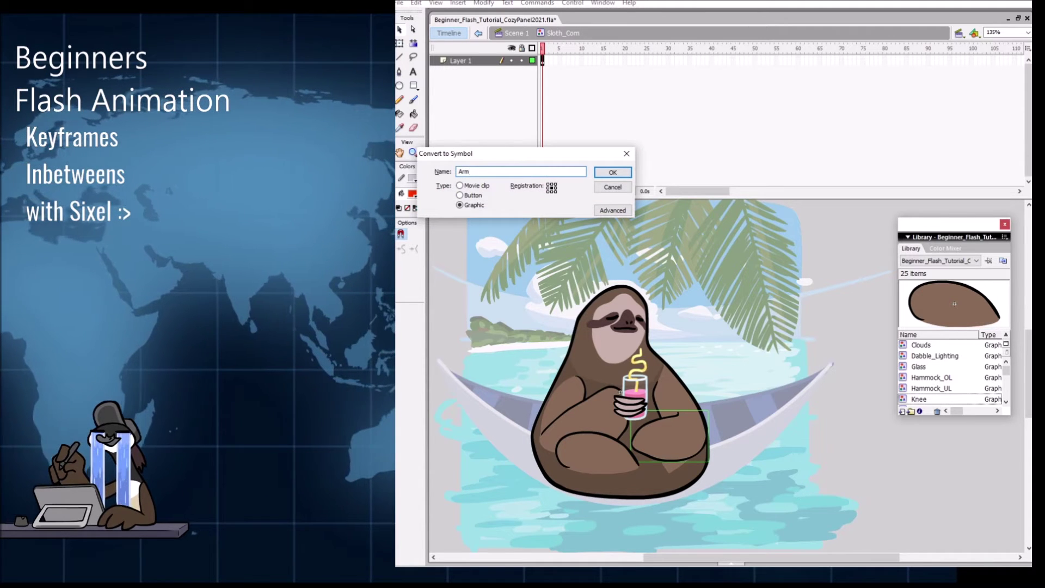
pyautogui.write('Arm')
pyautogui.press('Return')
pyautogui.press('Return')
pyautogui.click(517, 173)
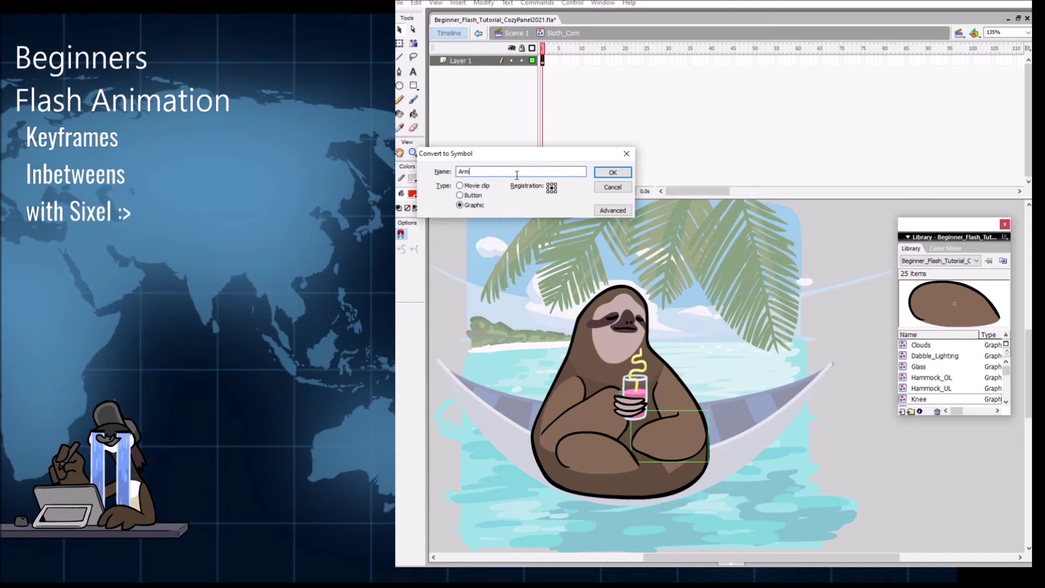
pyautogui.click(459, 172)
pyautogui.write('UL_')
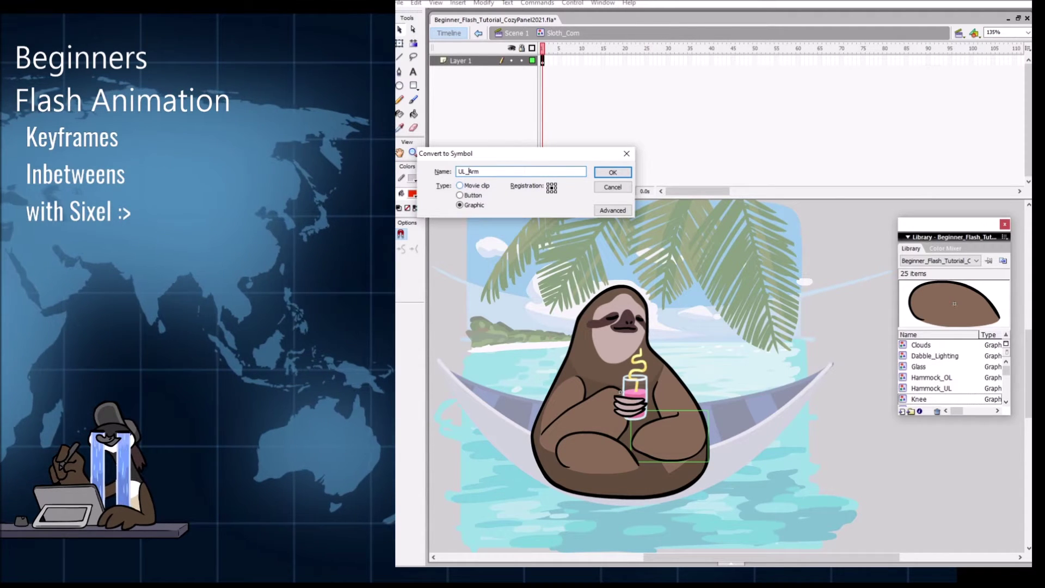
pyautogui.press('Return')
pyautogui.click(729, 389)
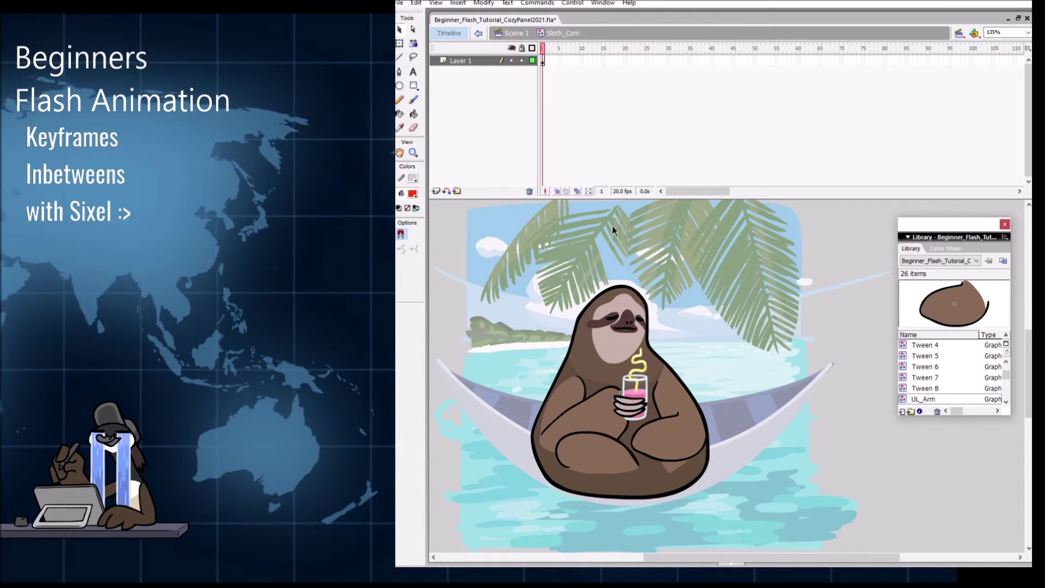
pyautogui.click(633, 306)
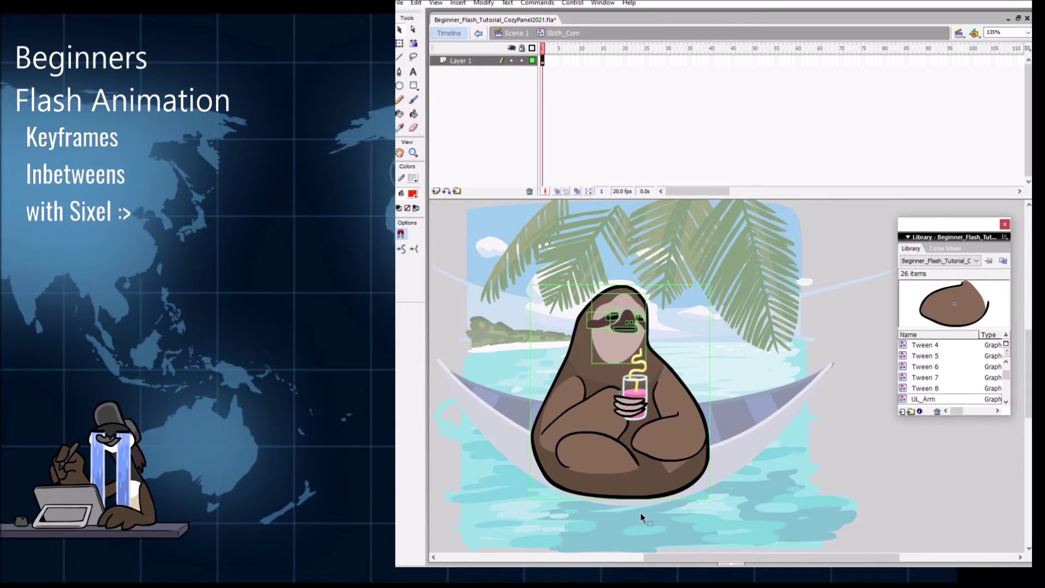
pyautogui.keyDown('shift'); pyautogui.click(639, 403); pyautogui.keyUp('shift')
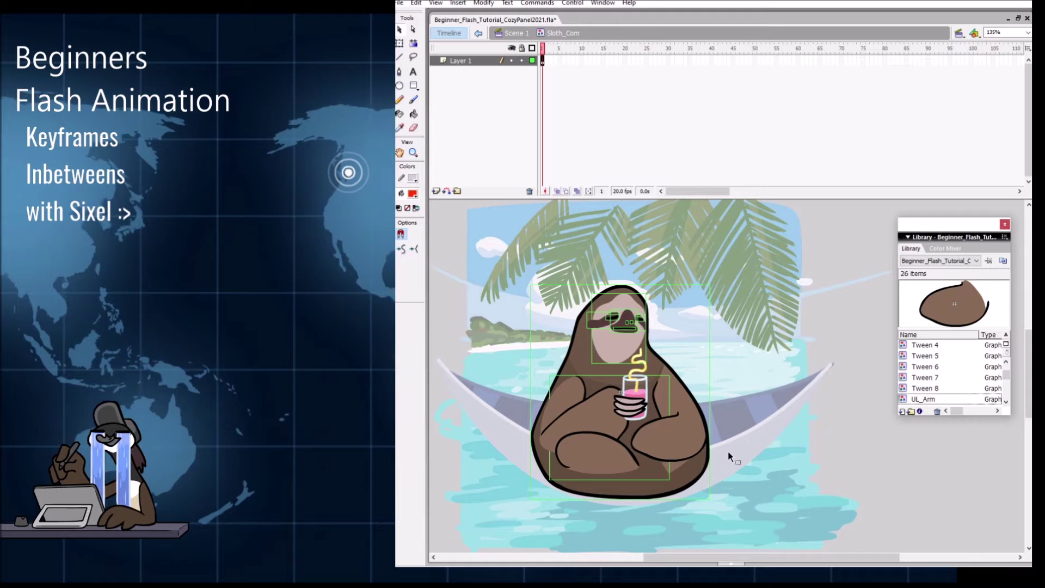
pyautogui.press('F8')
pyautogui.write('Bo')
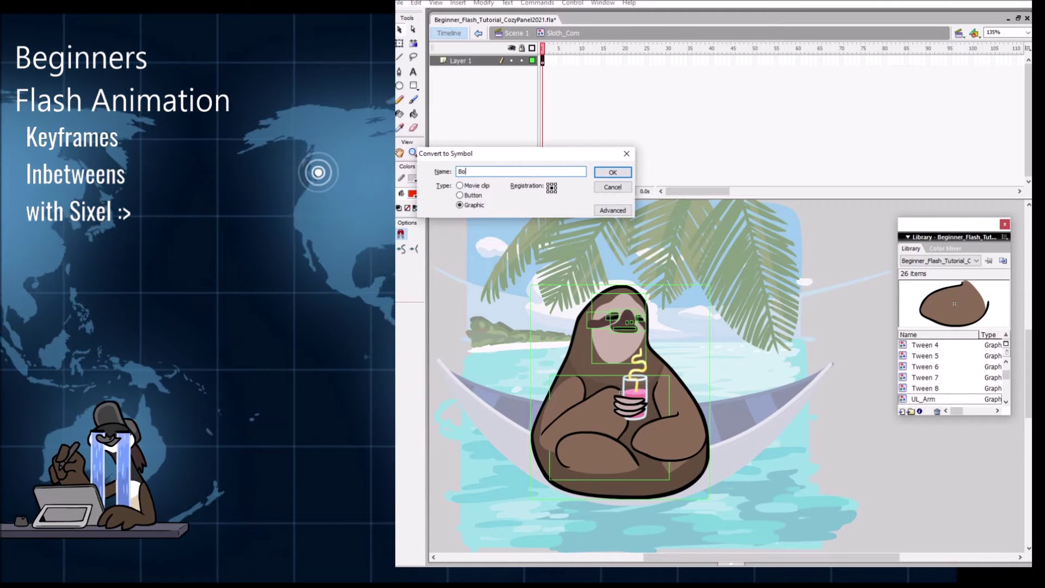
pyautogui.write('dy')
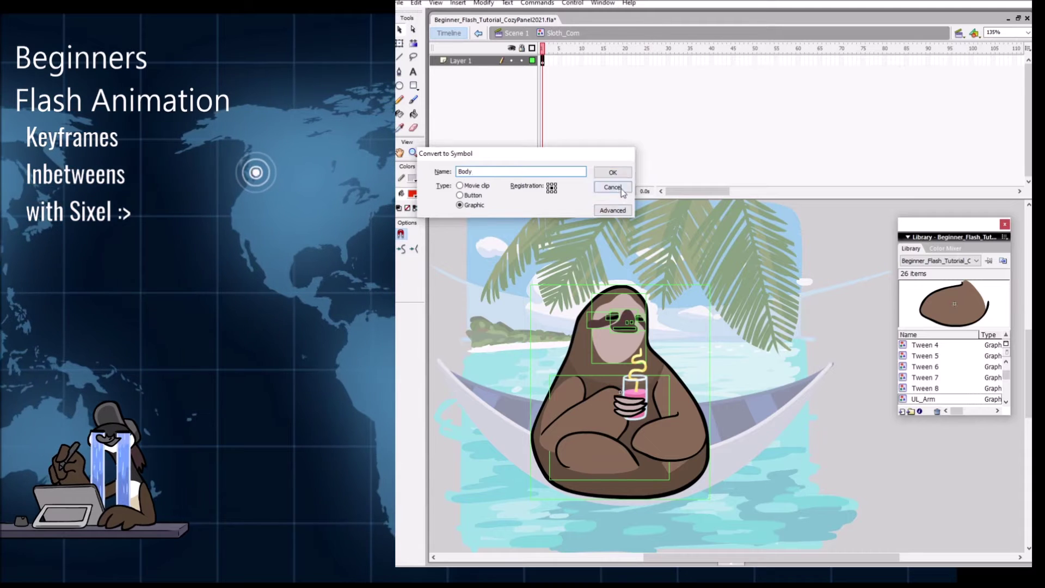
pyautogui.press('Return')
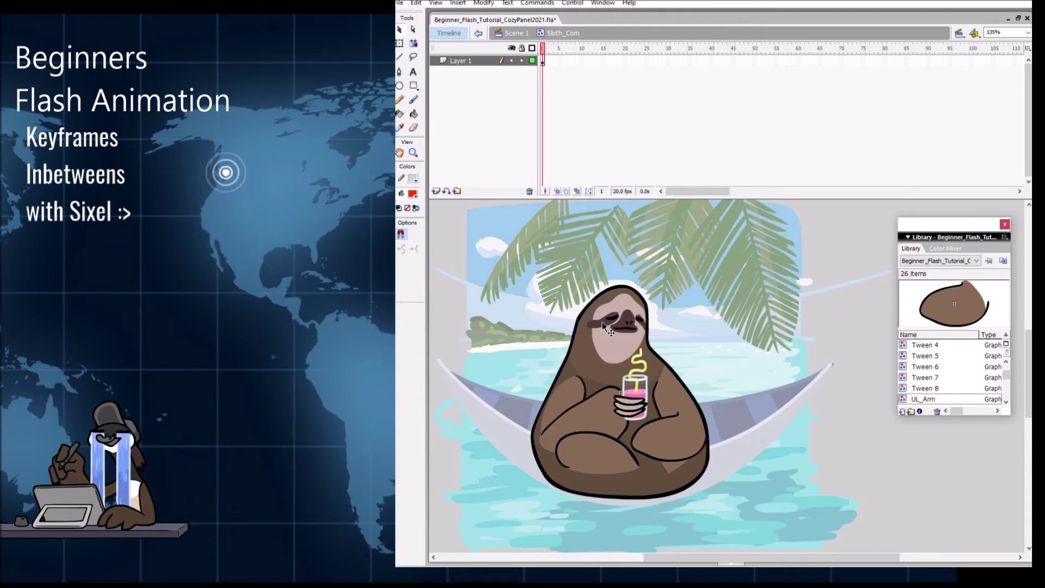
# Step: Convert the sloth's face patch together with its eyes, nose and mouth into a symbol named Face
pyautogui.click(628, 329)
pyautogui.keyDown('shift'); pyautogui.click(642, 326); pyautogui.keyUp('shift')
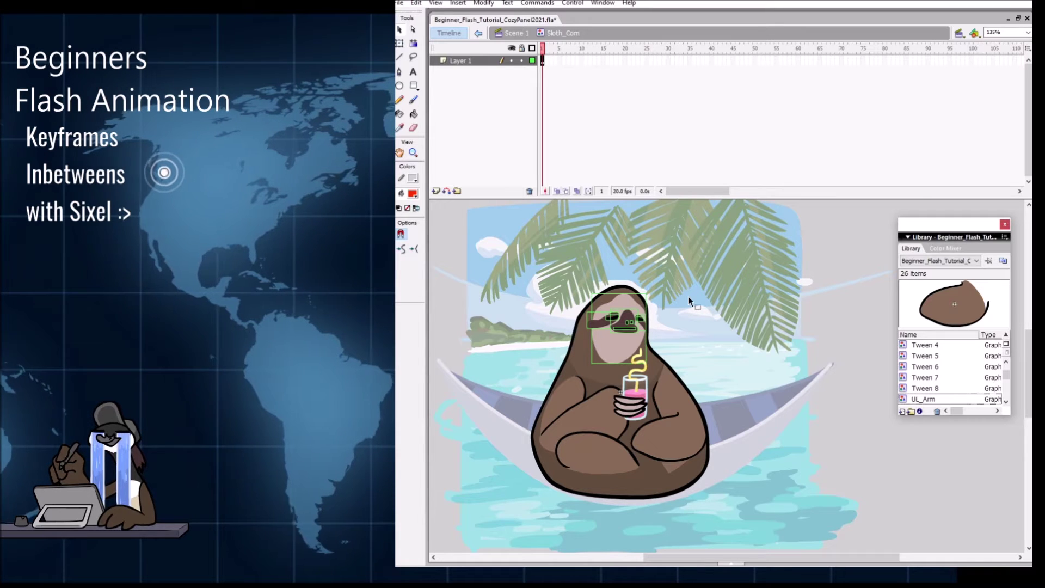
pyautogui.press('F8')
pyautogui.write('Face')
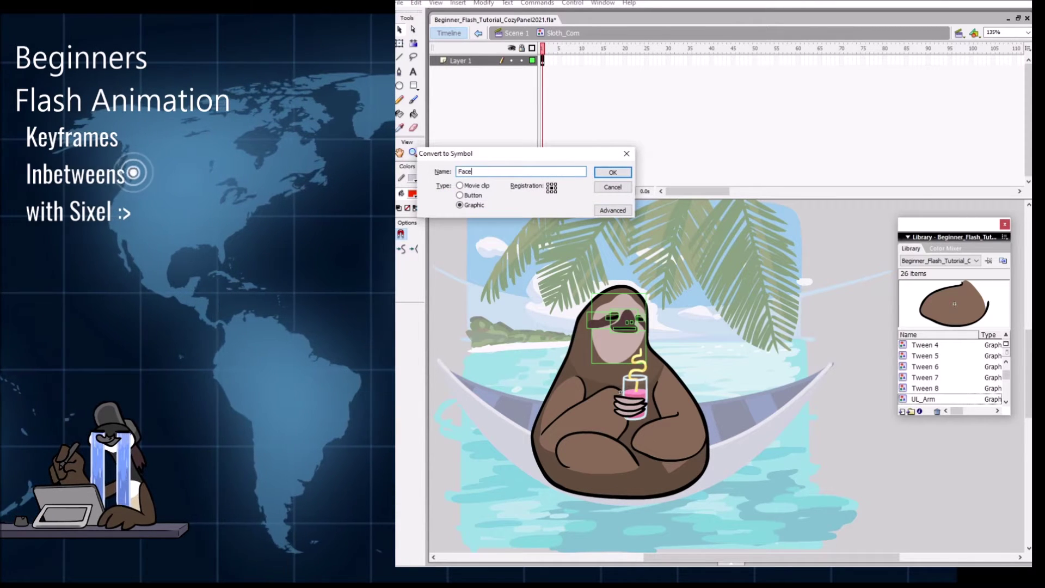
pyautogui.press('Return')
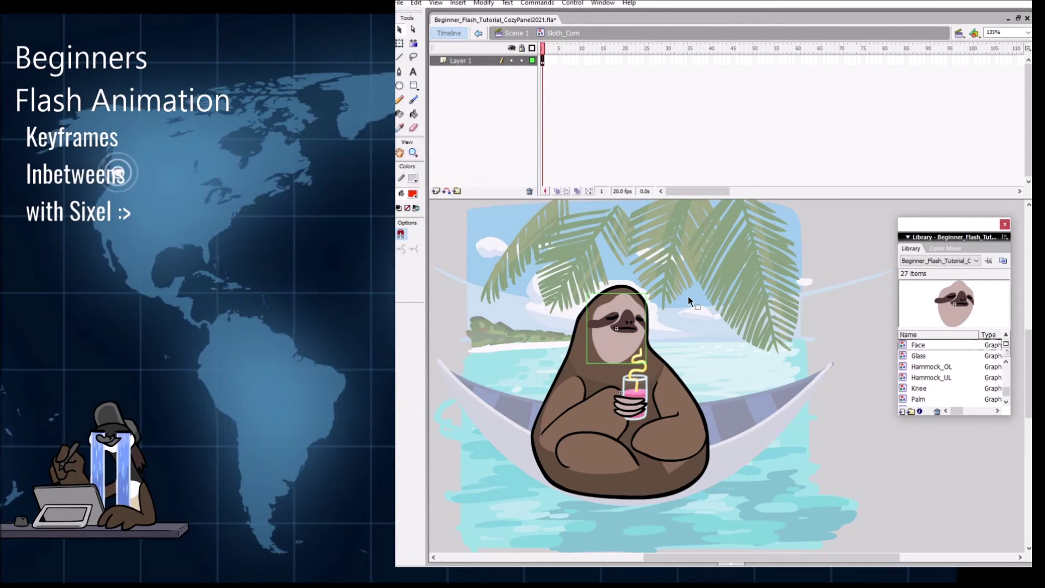
# Step: Convert the sloth's body shape and its shading, without the face and limbs, into a symbol named Body
pyautogui.click(579, 359)
pyautogui.keyDown('shift'); pyautogui.click(651, 411); pyautogui.keyUp('shift')
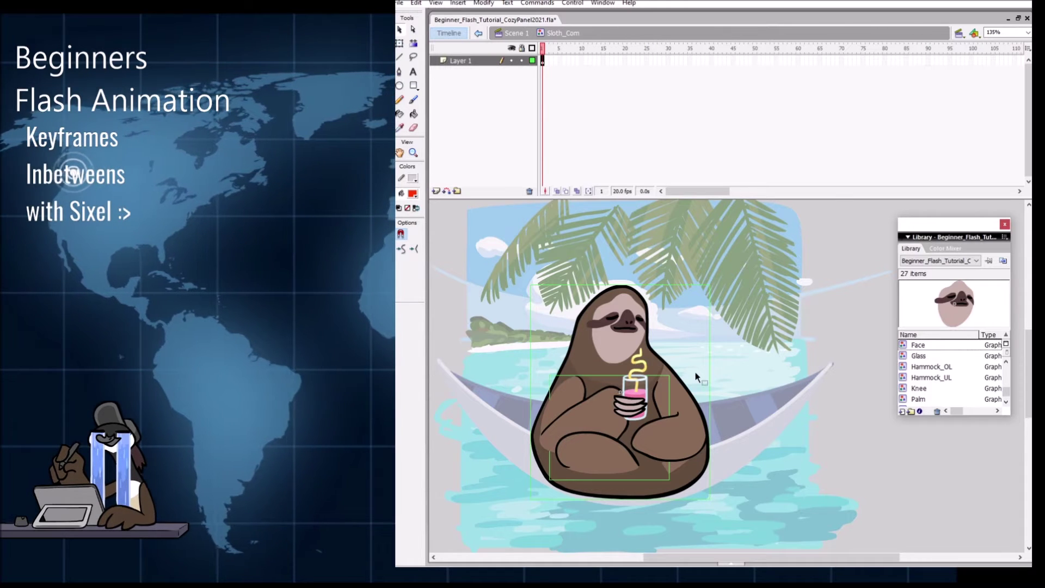
pyautogui.press('F8')
pyautogui.write('Body')
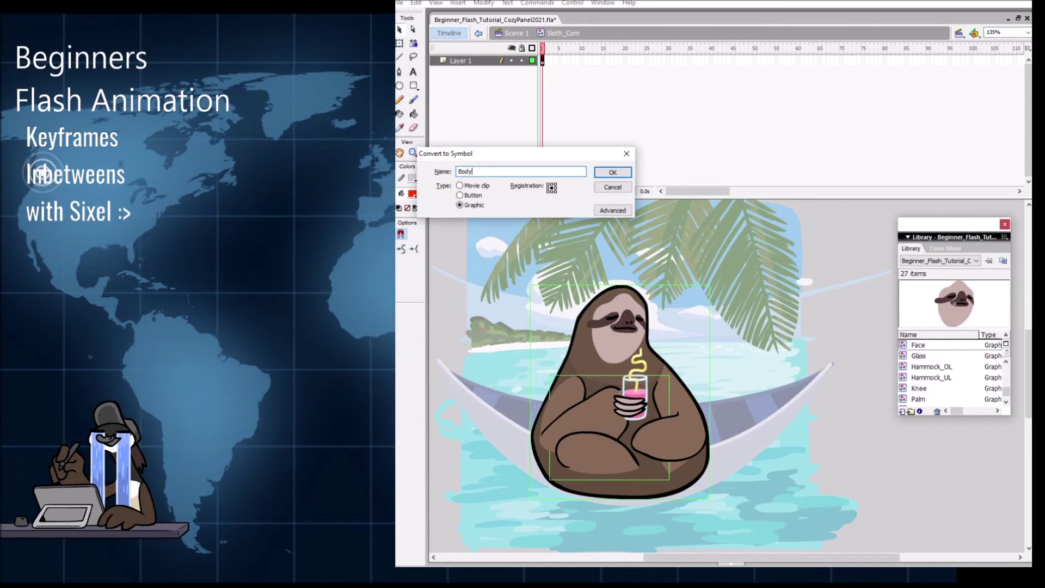
pyautogui.press('Return')
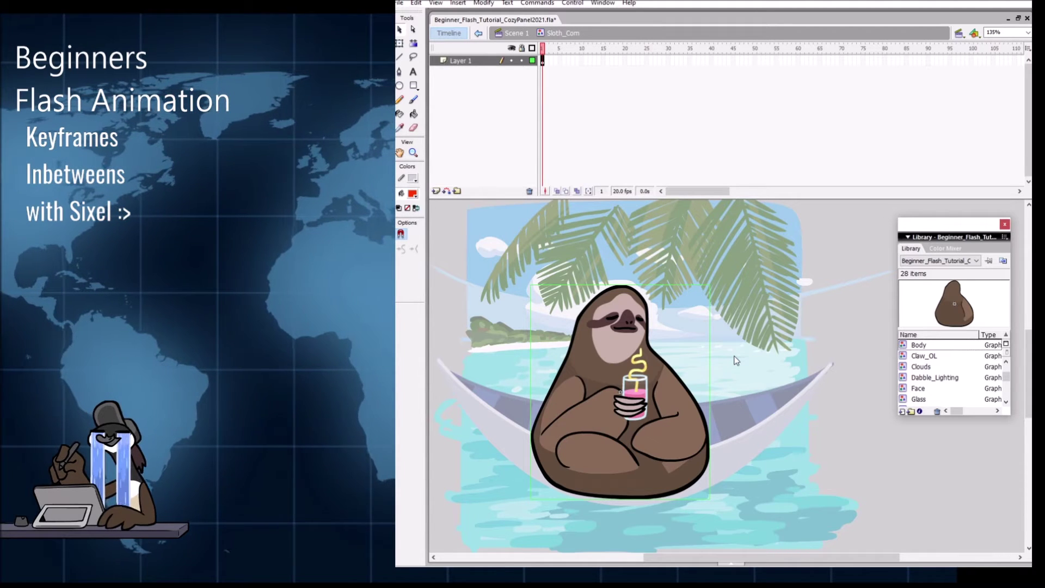
# Step: Try distributing all of the sloth's parts to separate layers at once, and undo each attempt
pyautogui.moveTo(798, 251); pyautogui.dragTo(492, 517)
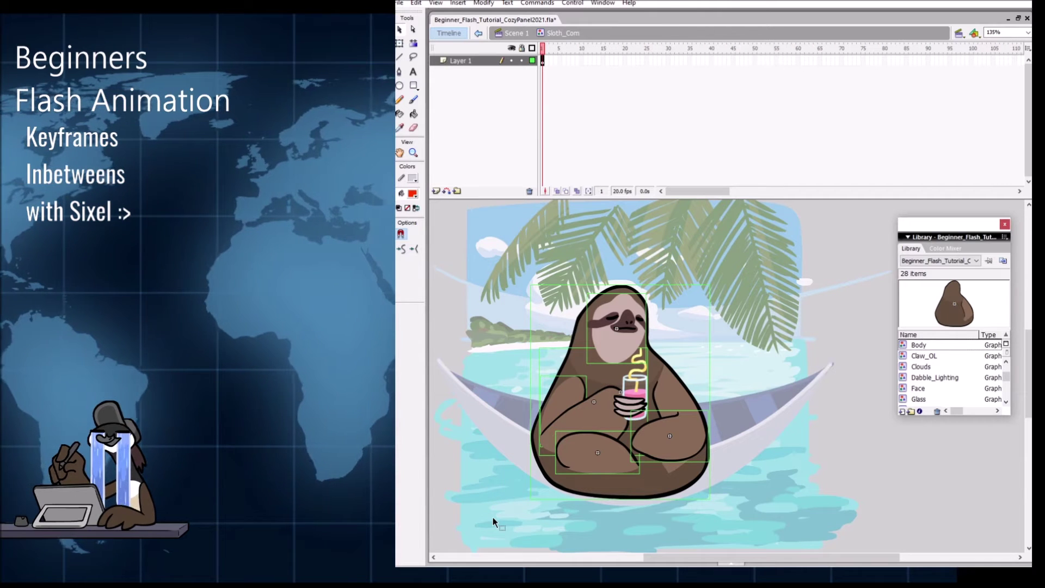
pyautogui.hotkey('ctrl', 'shift', 'd')
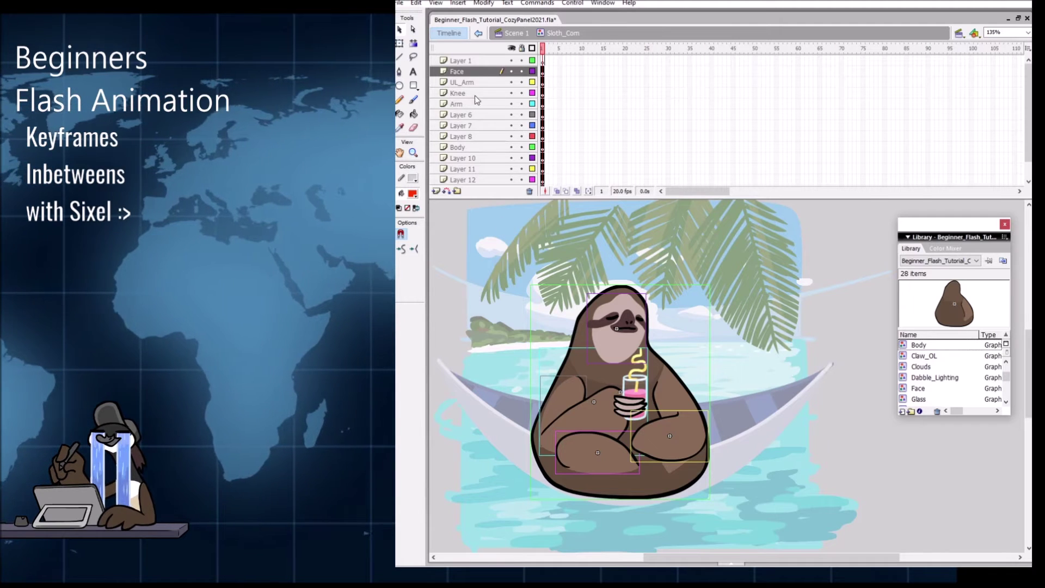
pyautogui.hotkey('ctrl', 'z')
pyautogui.click(760, 320)
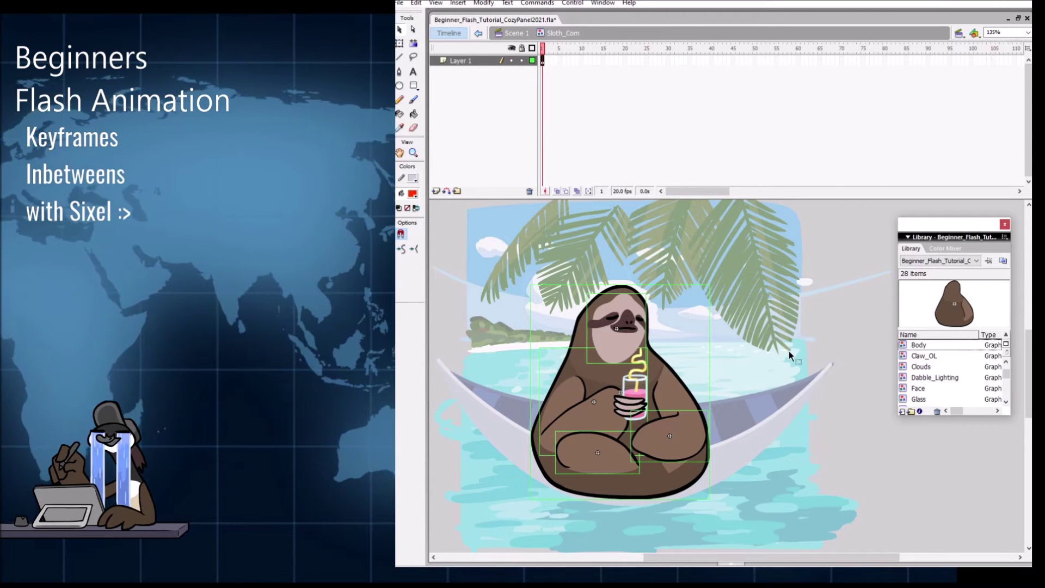
pyautogui.hotkey('ctrl', 'shift', 'd')
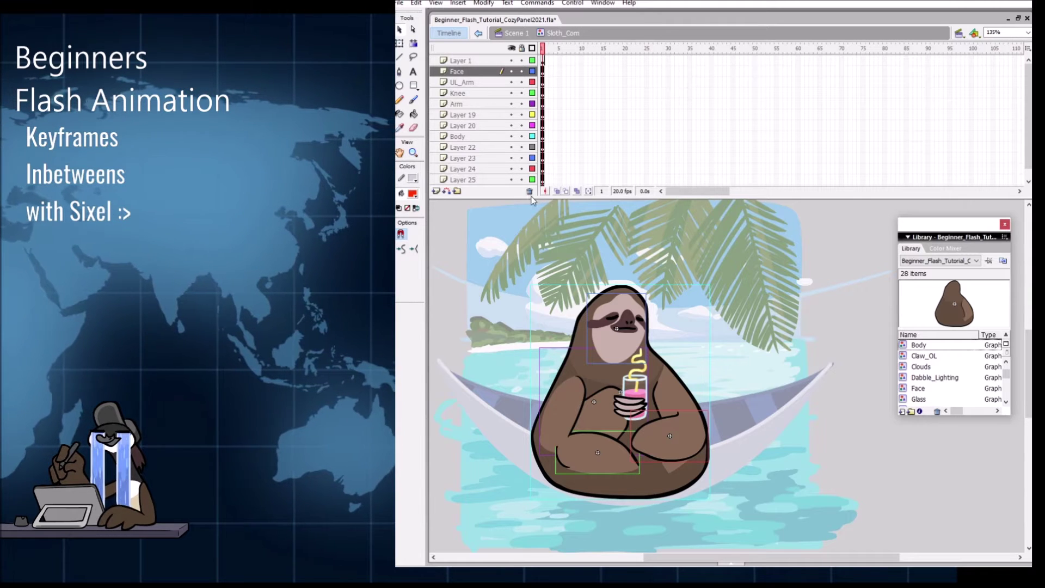
pyautogui.moveTo(532, 200); pyautogui.dragTo(532, 238)
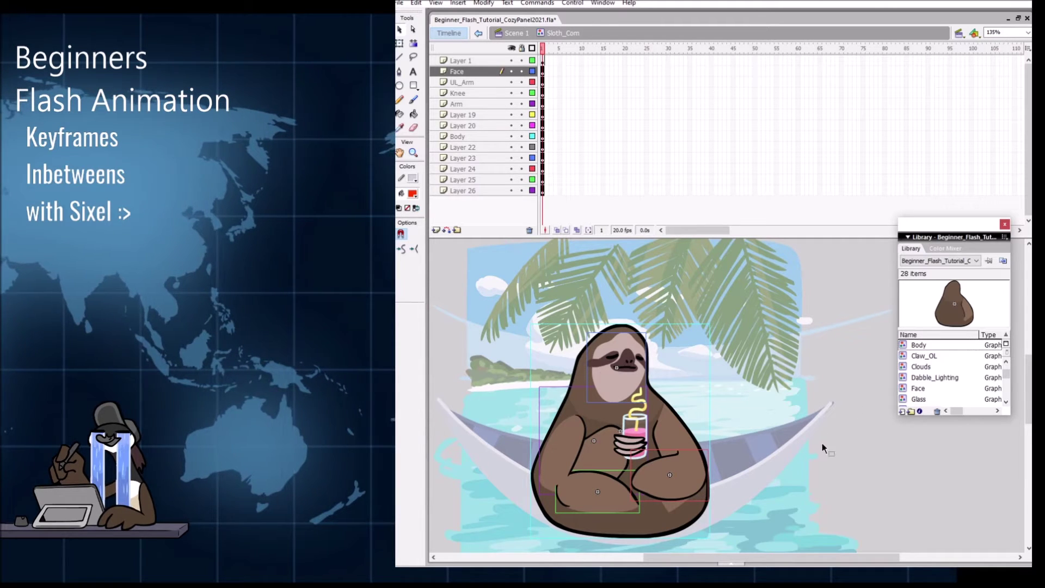
pyautogui.hotkey('ctrl', 'z')
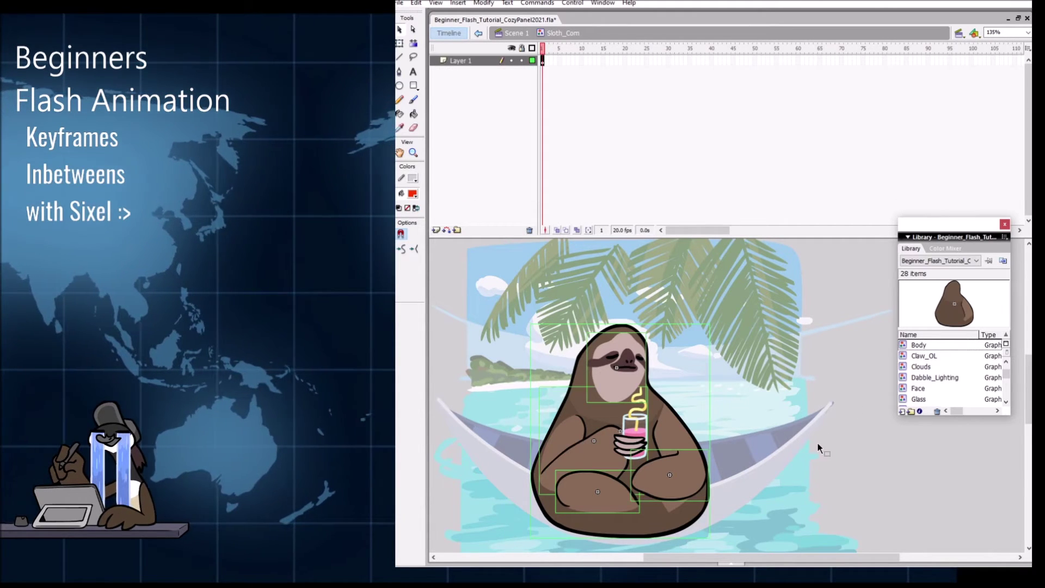
# Step: Distribute the Face and UL_Arm symbols to their own layers and stack both above Layer 1, with Face on top
pyautogui.click(799, 394)
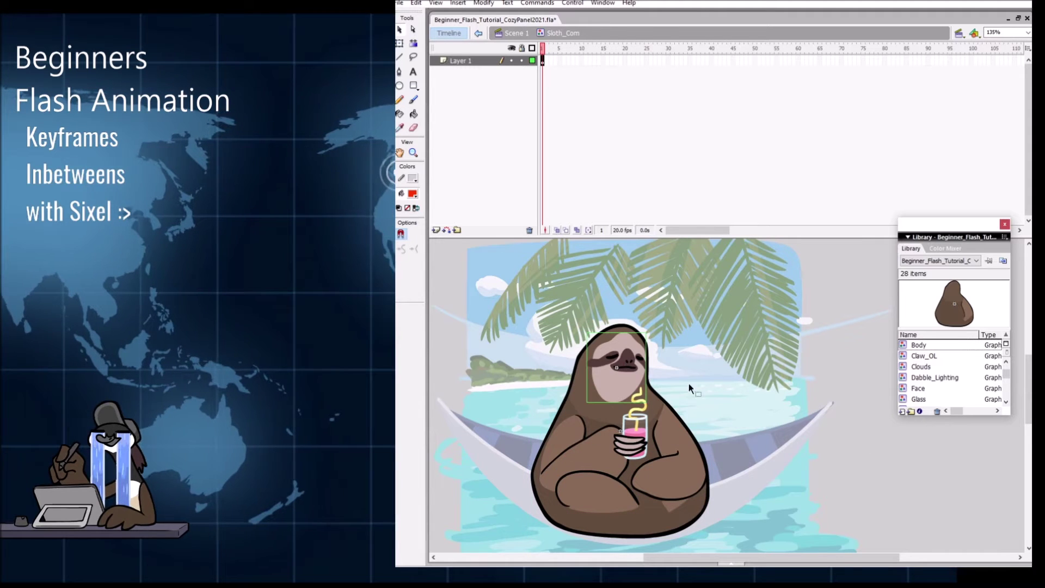
pyautogui.hotkey('ctrl', 'shift', 'd')
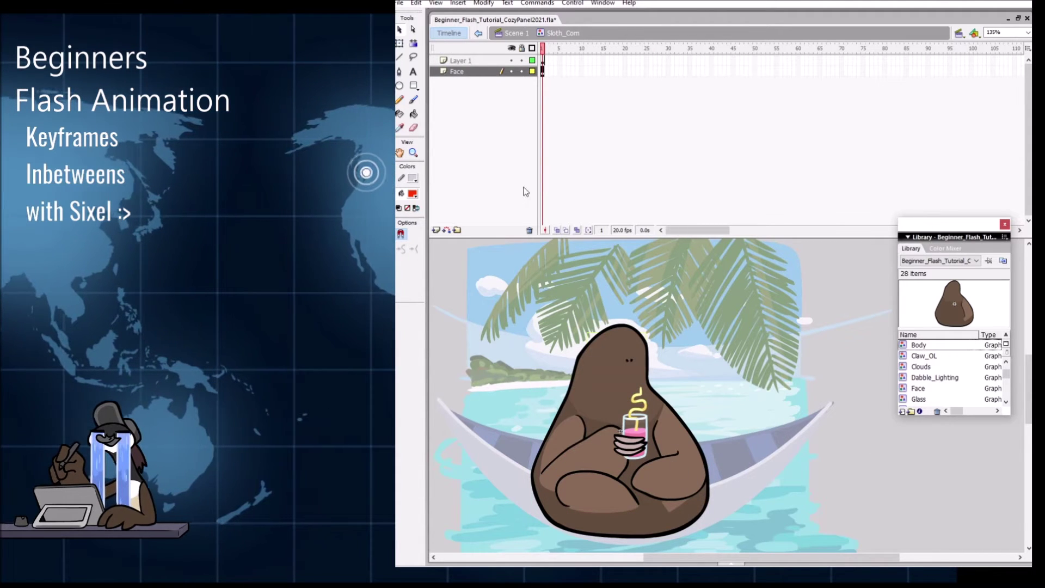
pyautogui.moveTo(472, 75); pyautogui.dragTo(469, 57)
pyautogui.click(680, 483)
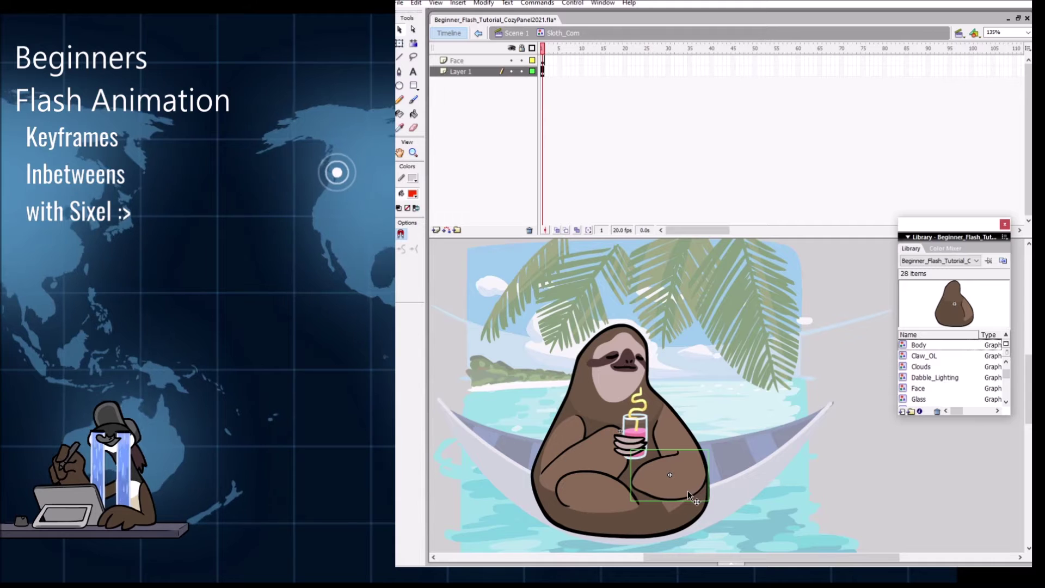
pyautogui.hotkey('ctrl', 'shift', 'd')
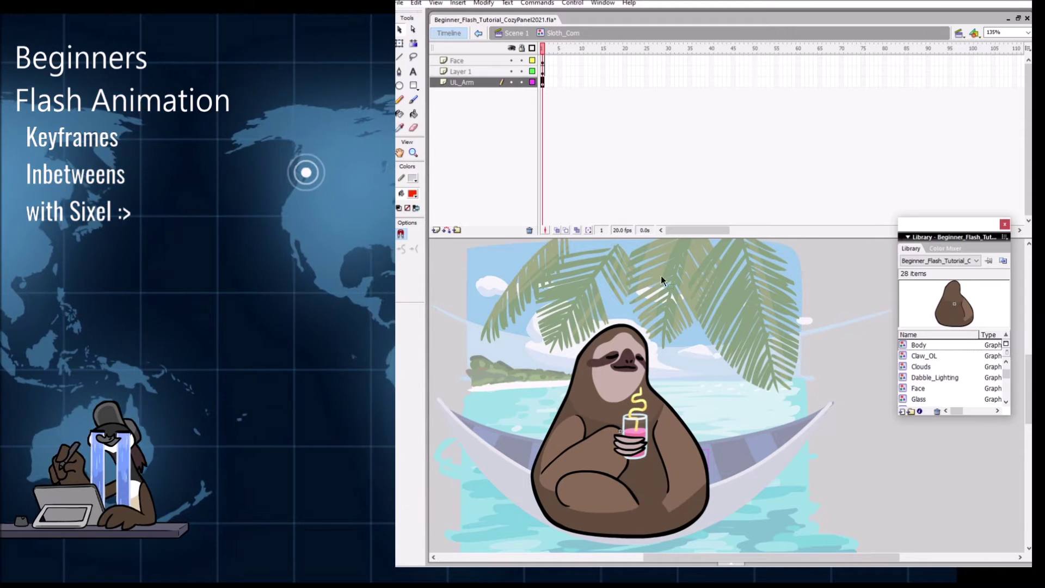
pyautogui.moveTo(462, 82); pyautogui.dragTo(462, 70)
# Step: Distribute the Arm symbol to its own layer above all others and the Knee symbol to a layer directly above Layer 1
pyautogui.click(653, 438)
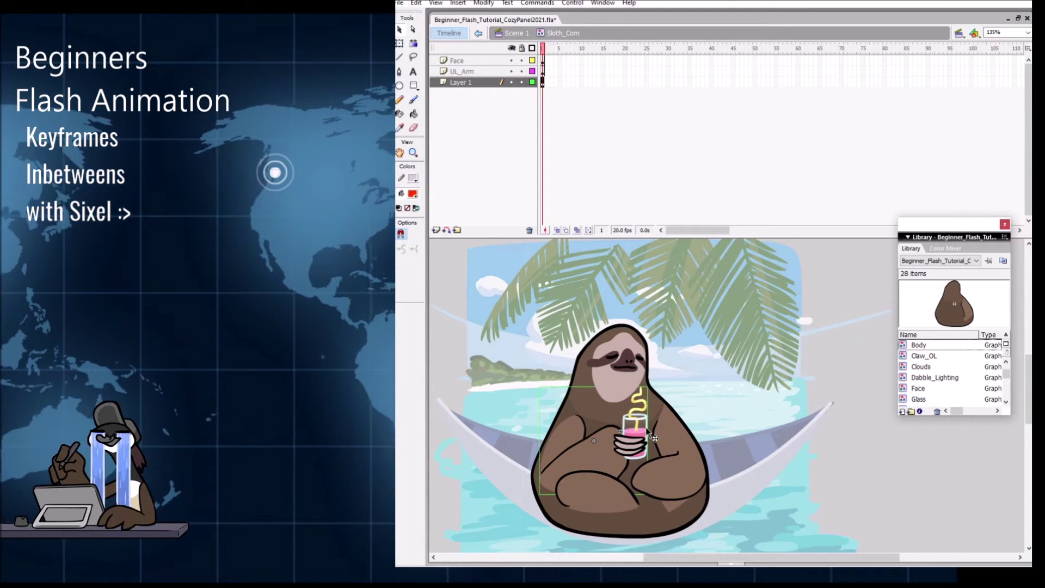
pyautogui.hotkey('ctrl', 'shift', 'd')
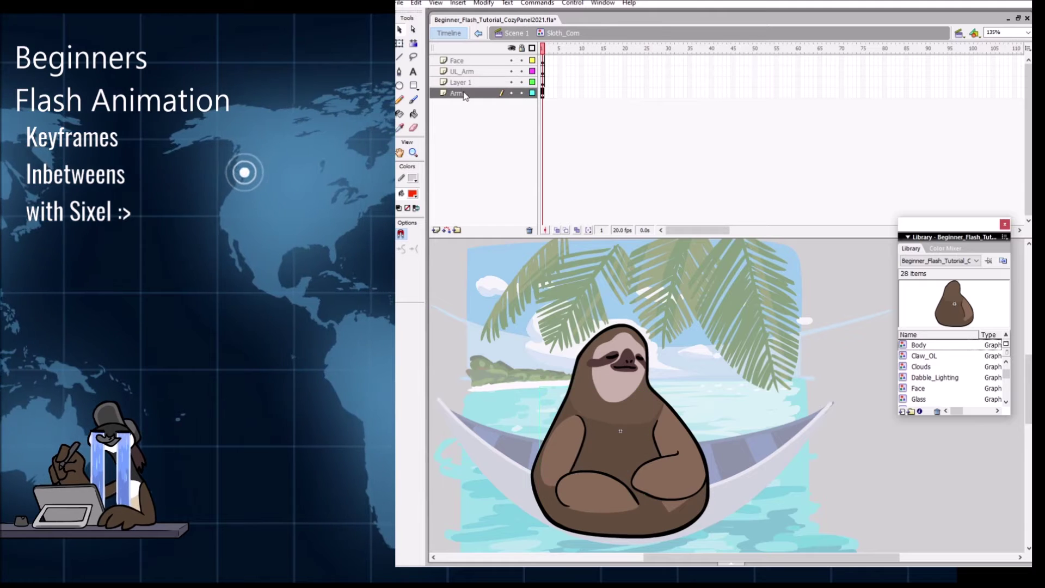
pyautogui.moveTo(463, 94); pyautogui.dragTo(462, 56)
pyautogui.click(607, 489)
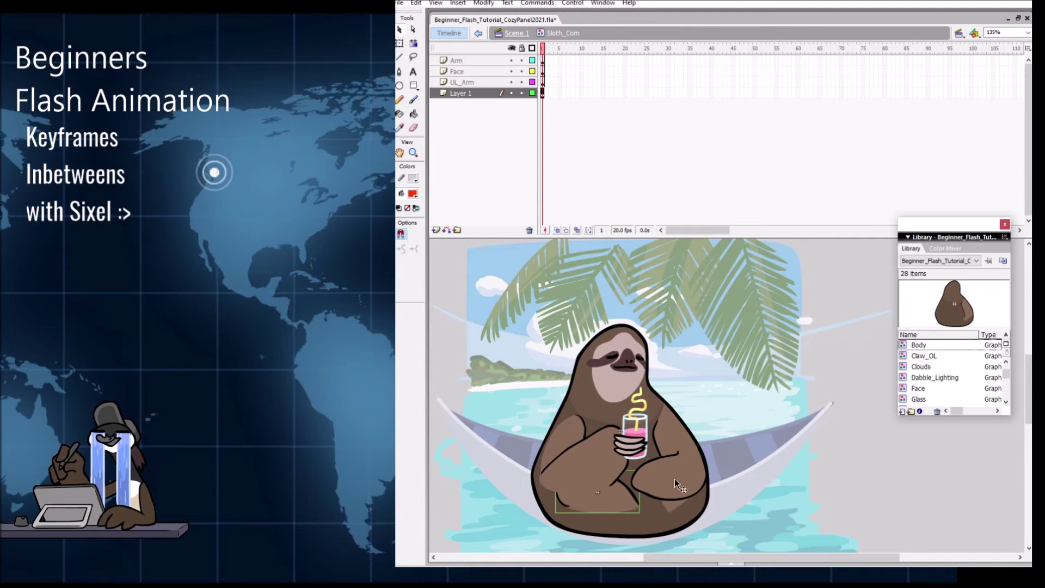
pyautogui.hotkey('ctrl', 'shift', 'd')
pyautogui.moveTo(473, 96); pyautogui.dragTo(473, 107)
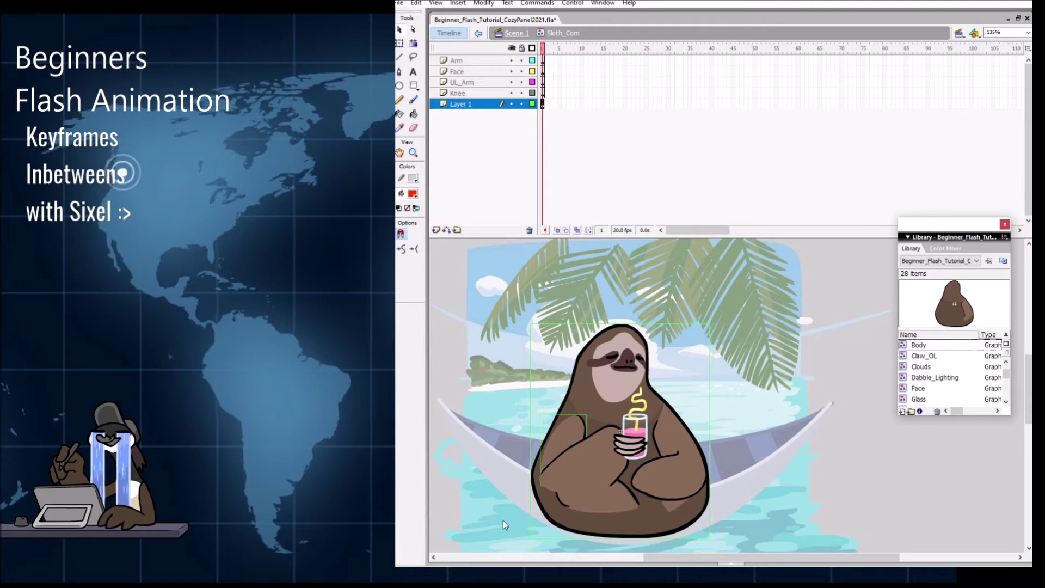
# Step: Convert the body pieces remaining on Layer 1 into a symbol named Body_Comp and distribute it to its own layer
pyautogui.press('F8')
pyautogui.write('Body_Comp')
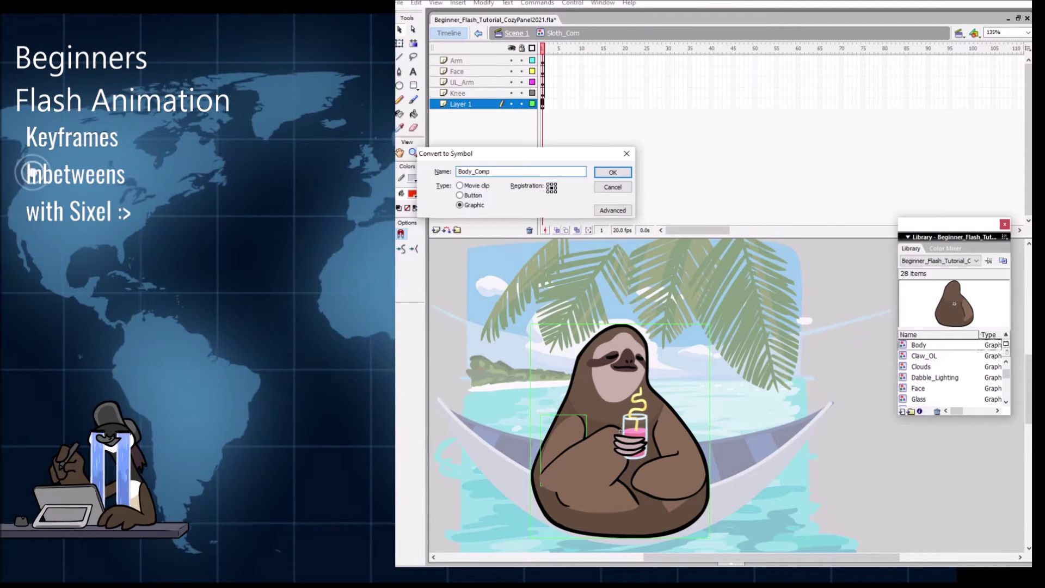
pyautogui.press('Return')
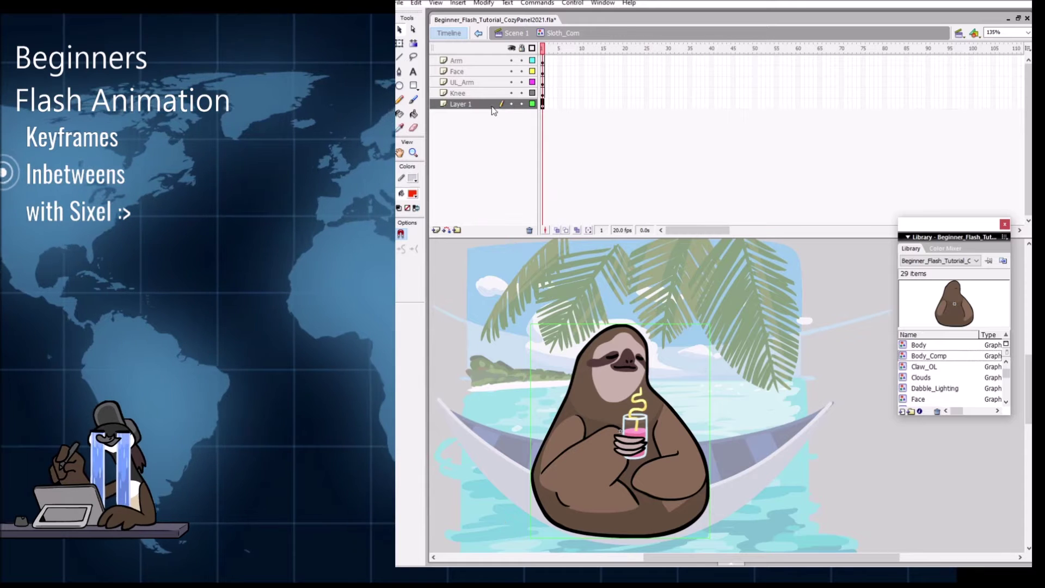
pyautogui.hotkey('ctrl', 'shift', 'd')
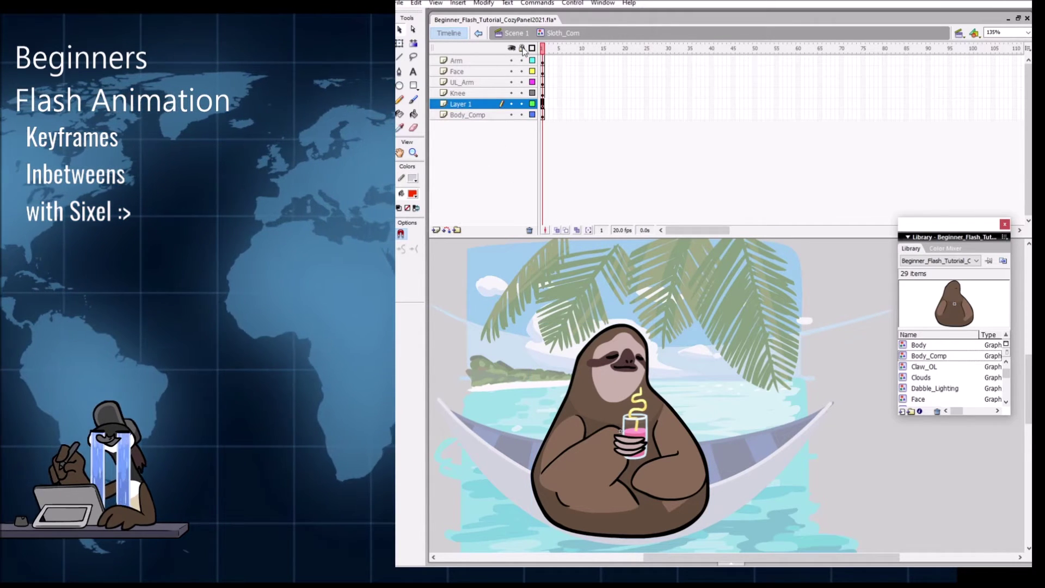
# Step: Delete the empty Layer 1 and inspect the shared instance properties of all the sloth's parts
pyautogui.click(529, 230)
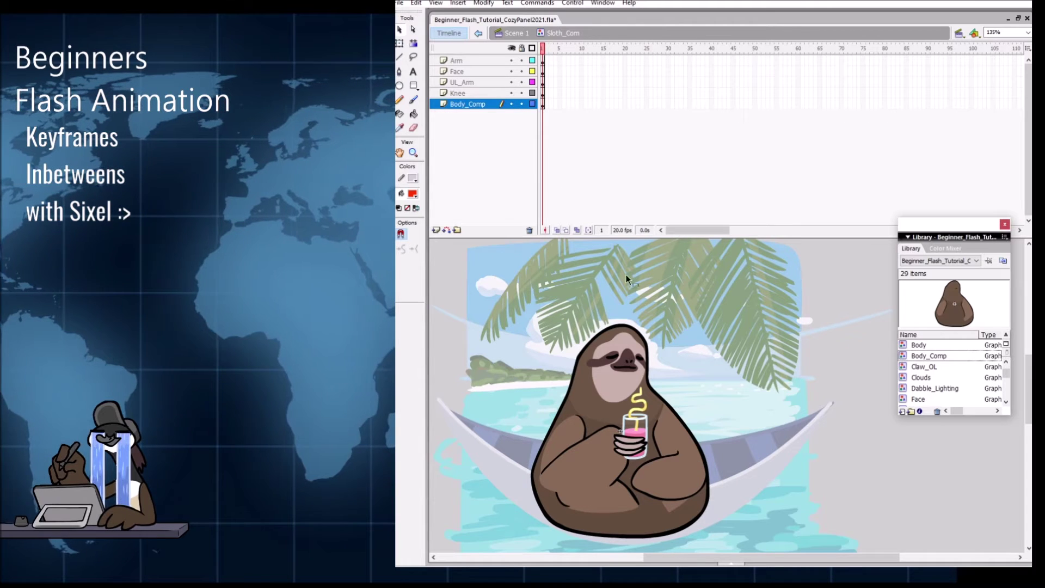
pyautogui.moveTo(536, 321); pyautogui.dragTo(730, 528)
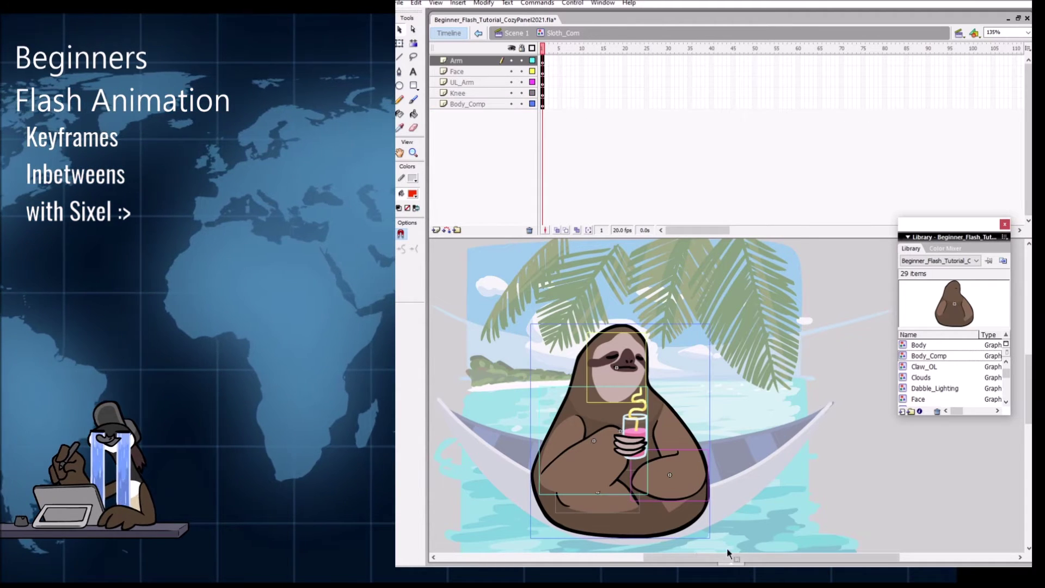
pyautogui.click(731, 563)
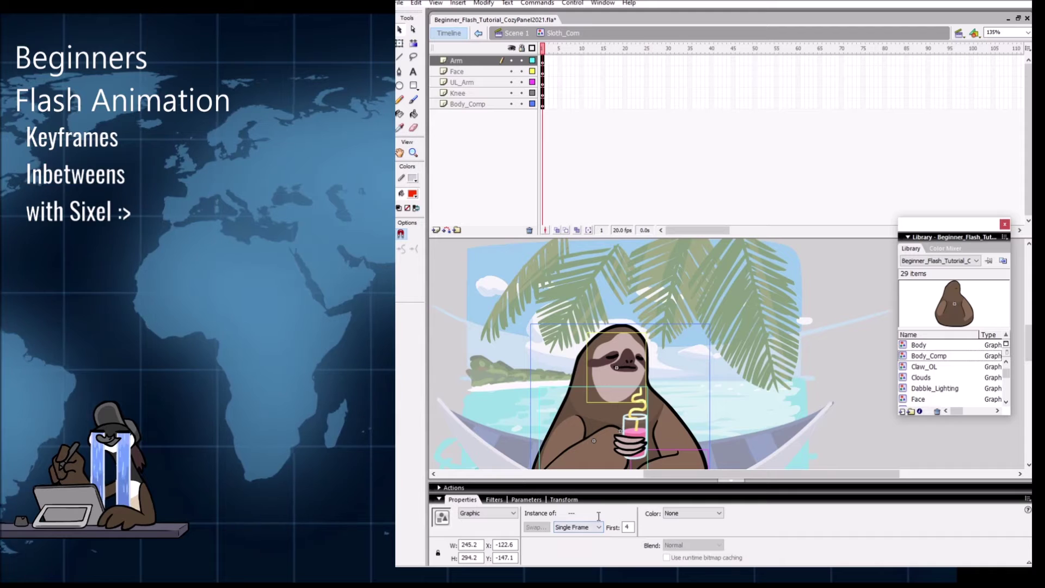
pyautogui.click(722, 449)
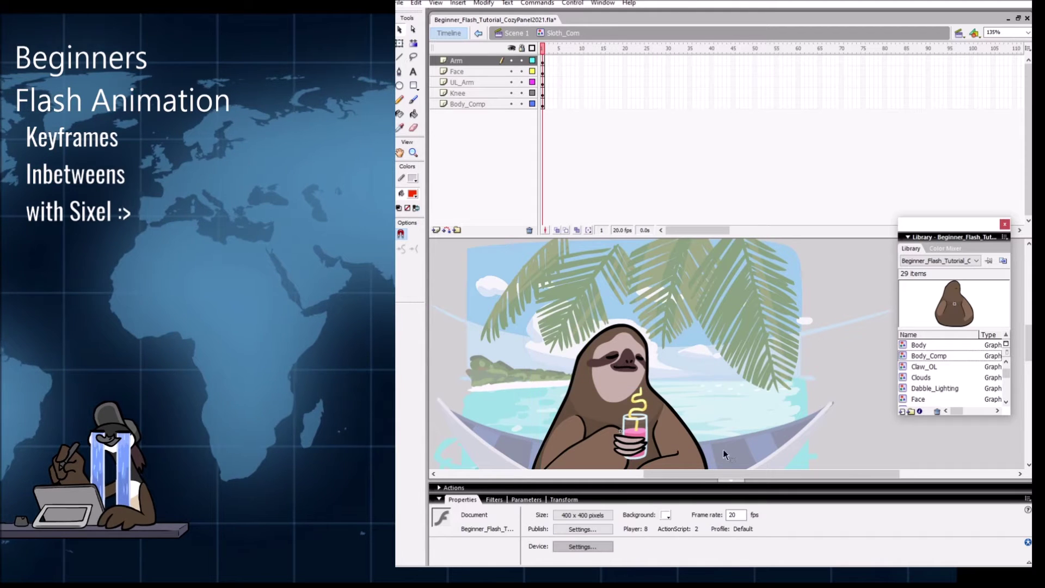
pyautogui.click(732, 481)
# Step: Insert keyframes at frame 9 on all five layers of the sloth symbol
pyautogui.moveTo(737, 479); pyautogui.dragTo(791, 401)
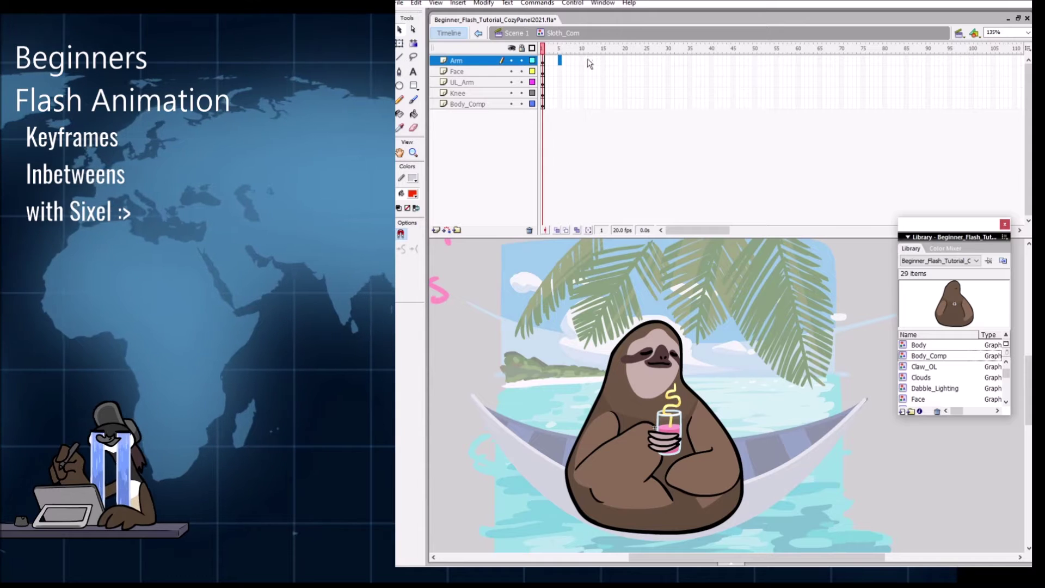
pyautogui.moveTo(581, 65); pyautogui.dragTo(576, 100)
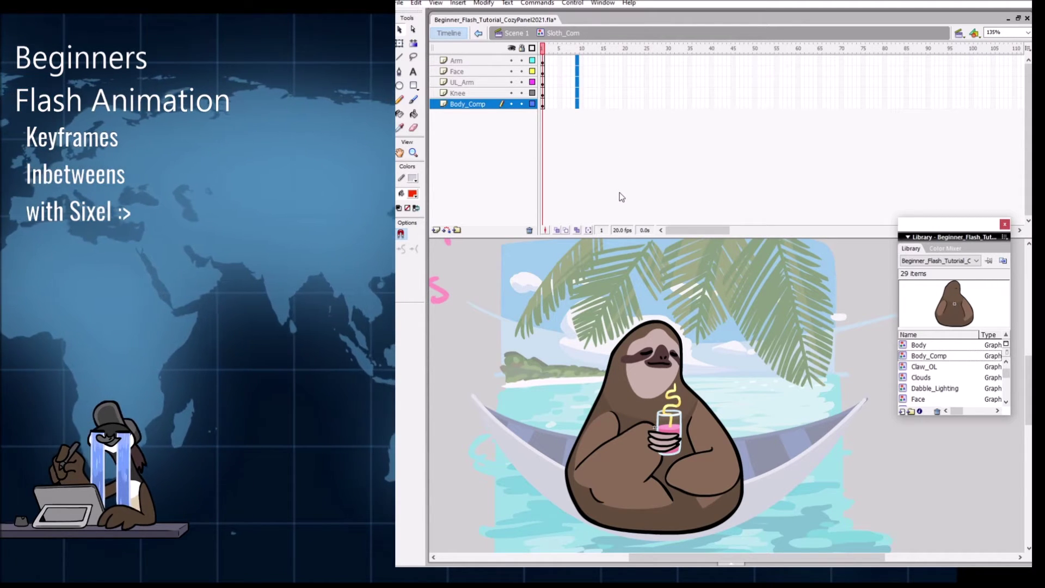
pyautogui.press('F6')
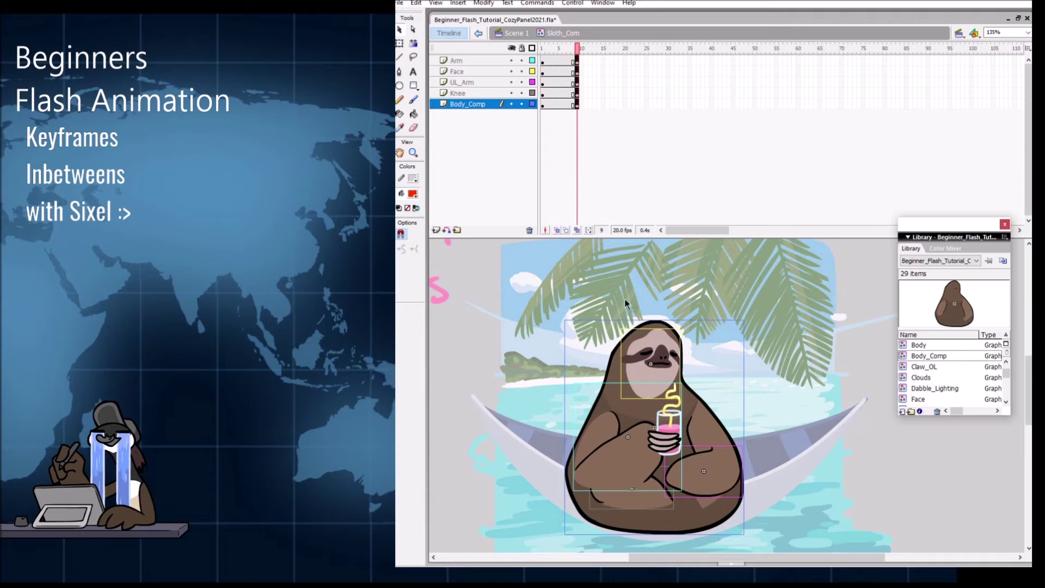
# Step: Show the Sketch layer in Scene 1, go to frame 2 with the rough pose, and reopen the Sloth_Com symbol for editing
pyautogui.click(514, 33)
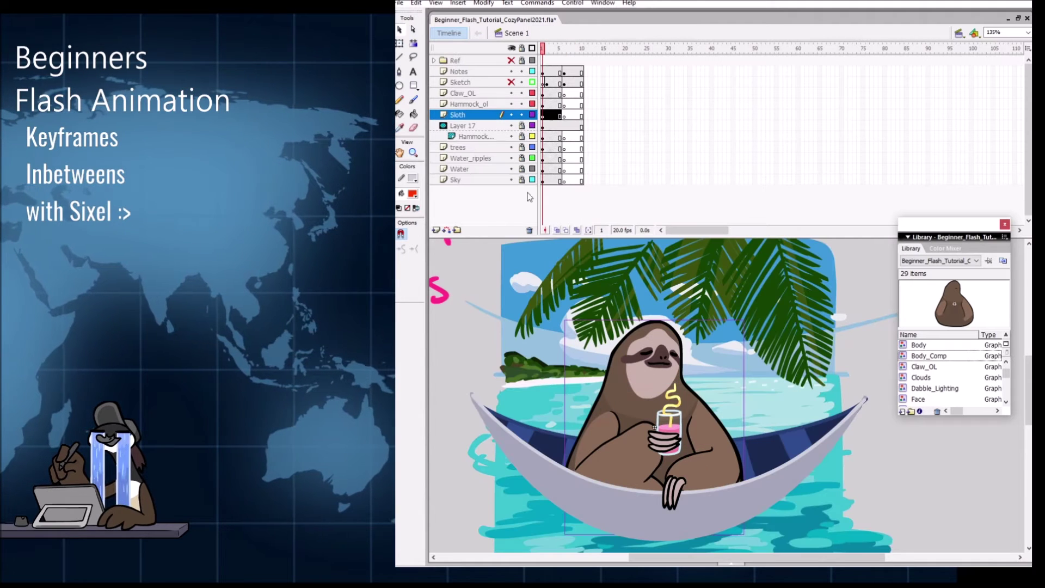
pyautogui.click(511, 82)
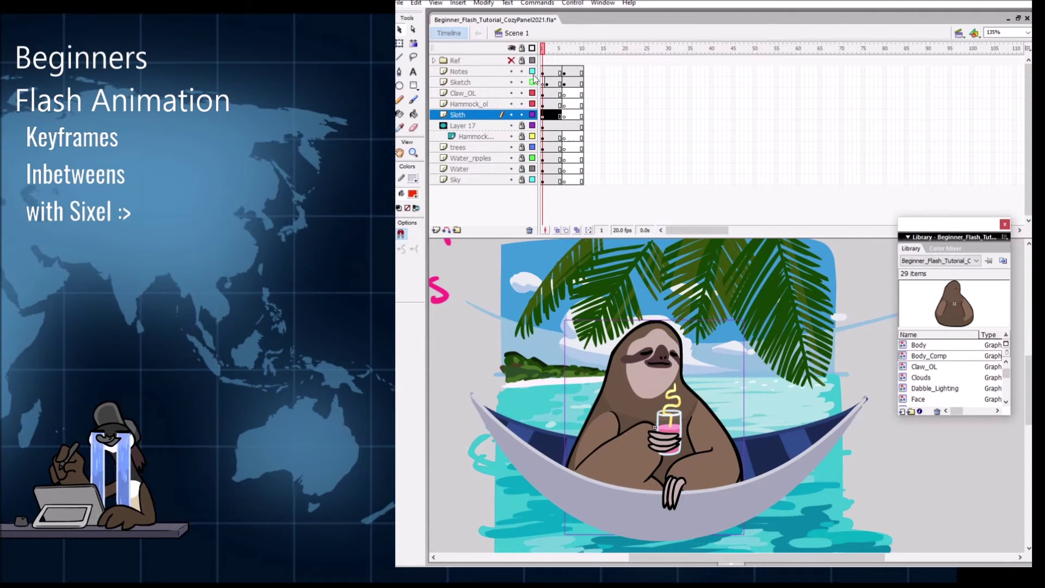
pyautogui.click(548, 49)
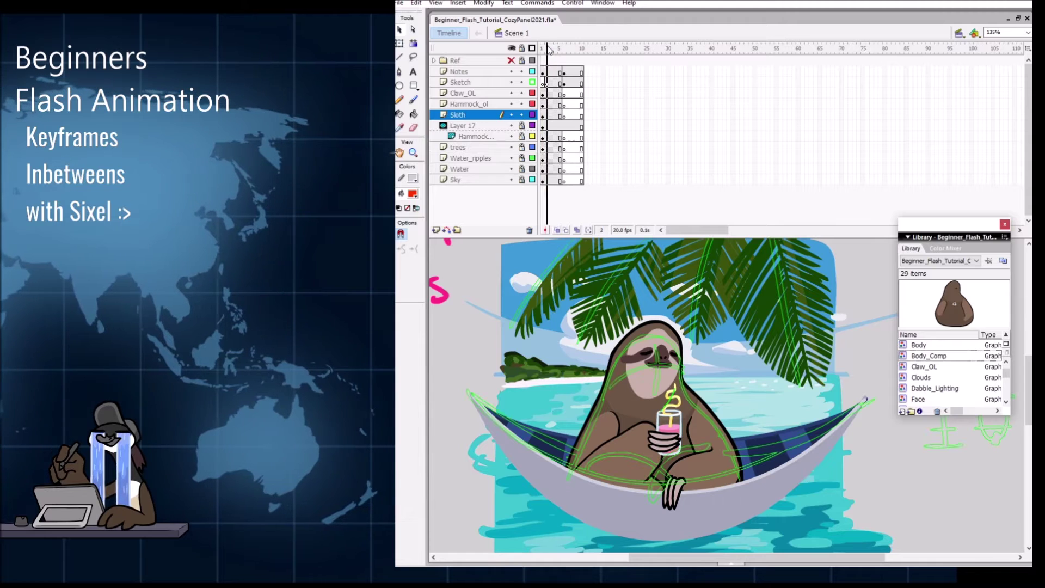
pyautogui.doubleClick(675, 329)
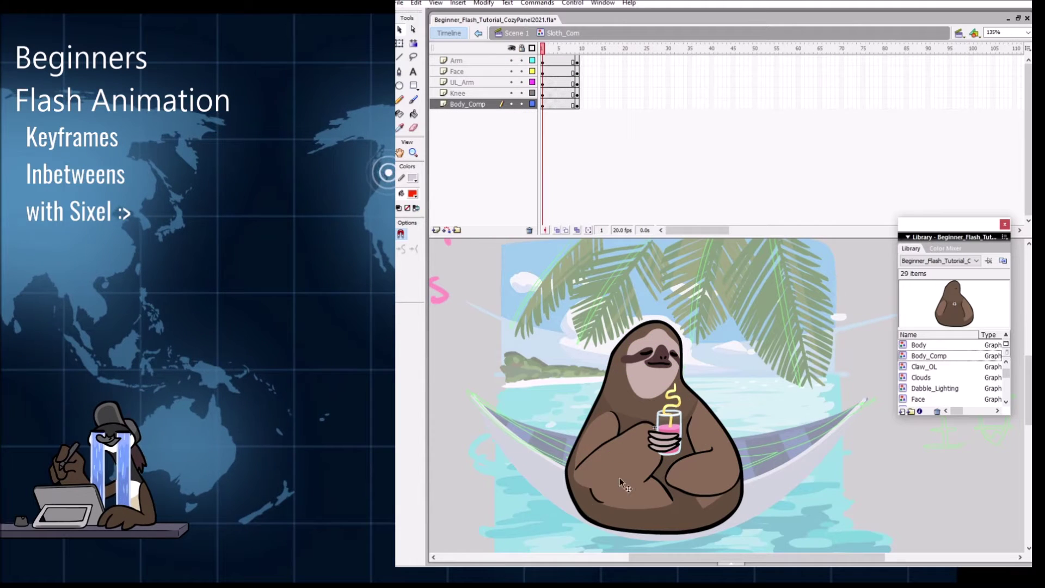
# Step: Move the second keyframes of all five layers to frame 8
pyautogui.click(551, 61)
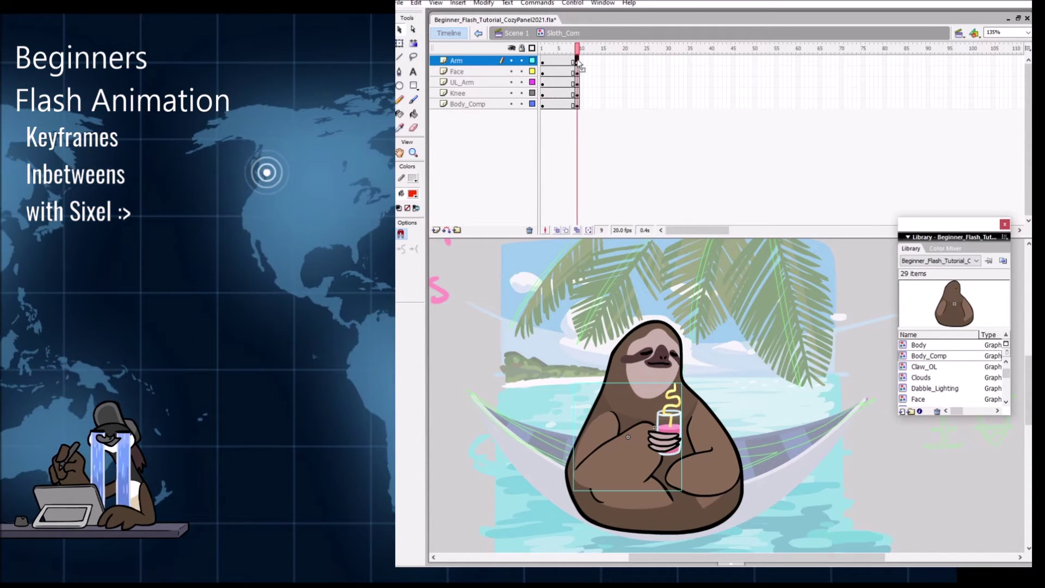
pyautogui.click(577, 104)
pyautogui.keyDown('shift'); pyautogui.click(577, 61); pyautogui.keyUp('shift')
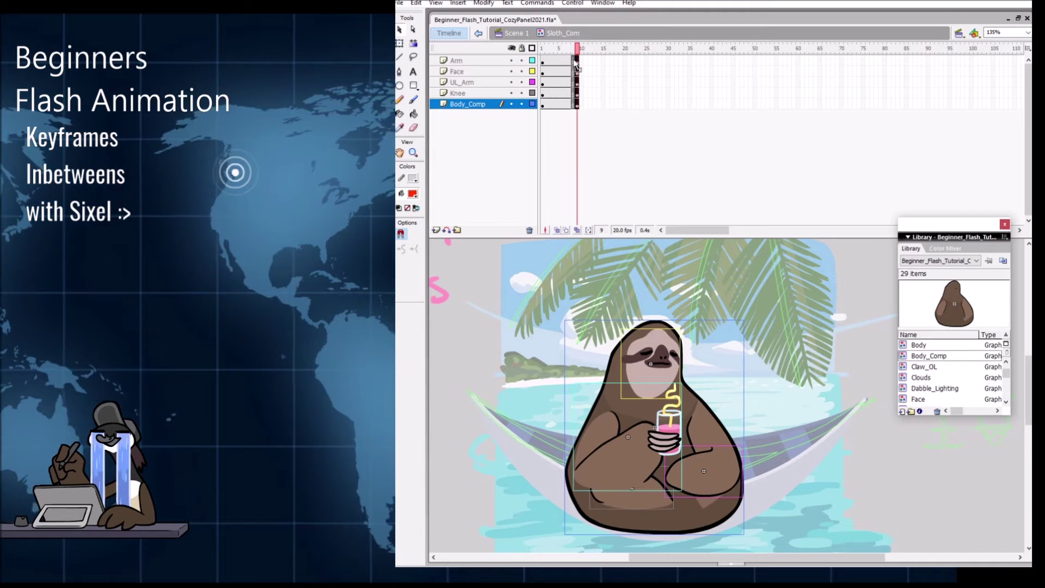
pyautogui.moveTo(575, 61); pyautogui.dragTo(568, 62)
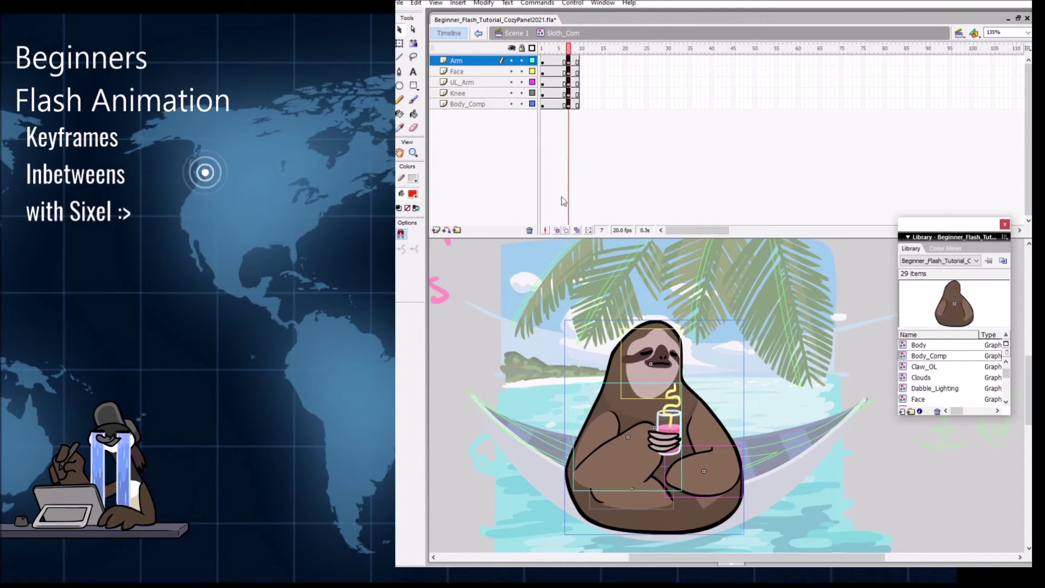
pyautogui.click(573, 62)
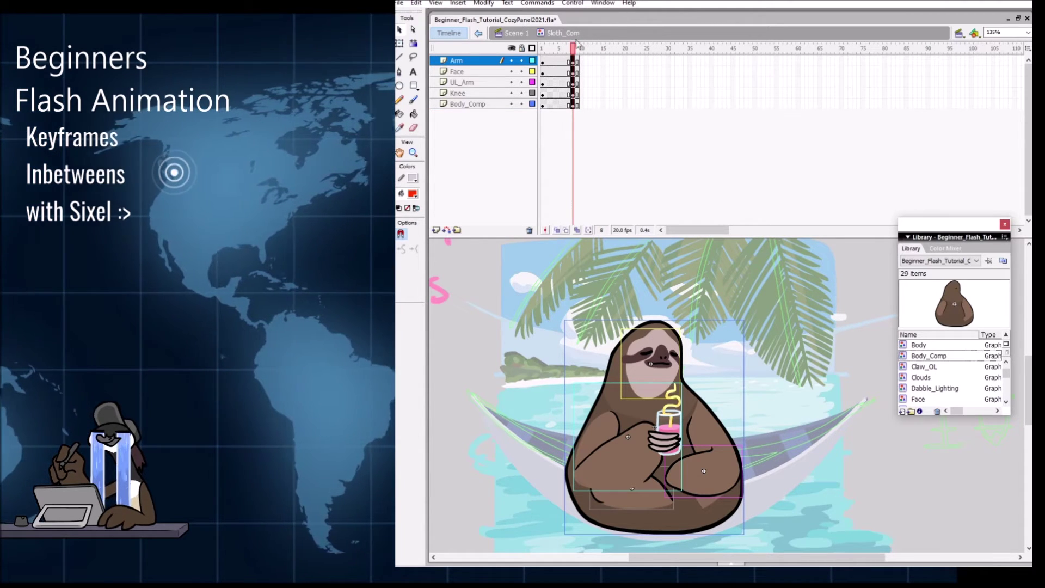
# Step: Move the Knee layer to the top of the layer stack, above Arm
pyautogui.click(856, 483)
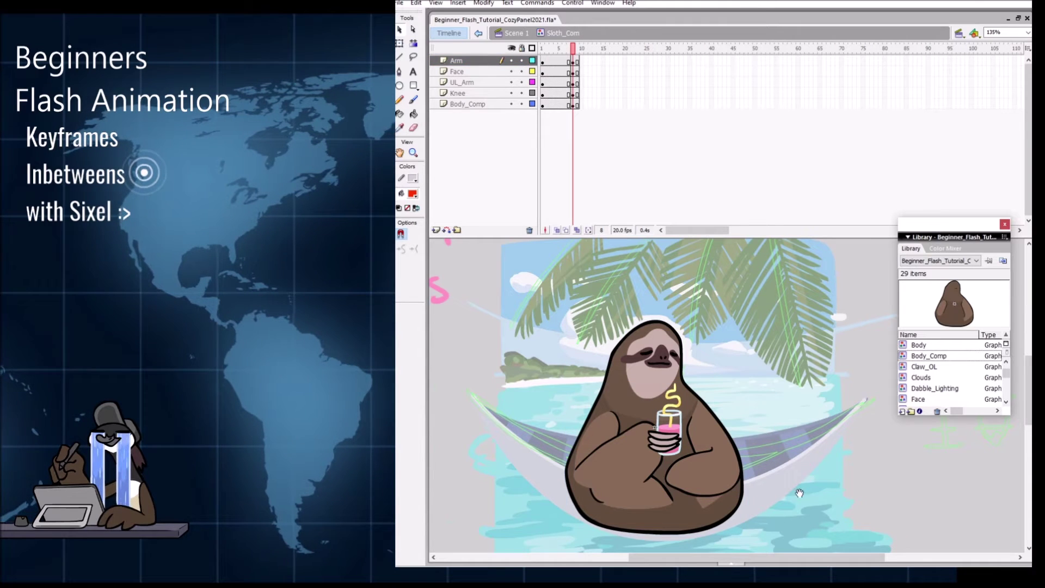
pyautogui.moveTo(824, 498); pyautogui.dragTo(790, 489)
pyautogui.moveTo(474, 93); pyautogui.dragTo(466, 58)
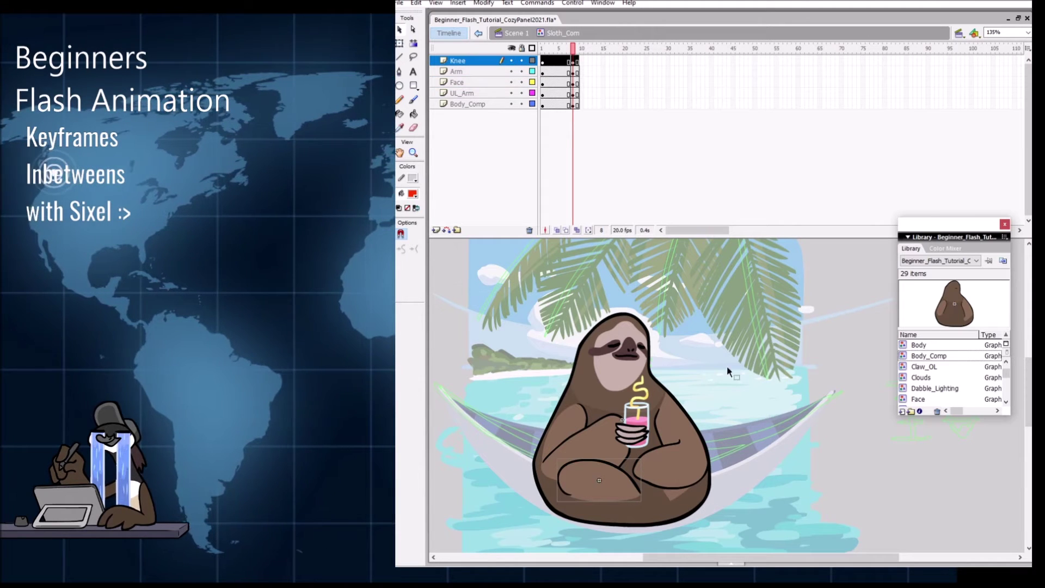
pyautogui.click(762, 383)
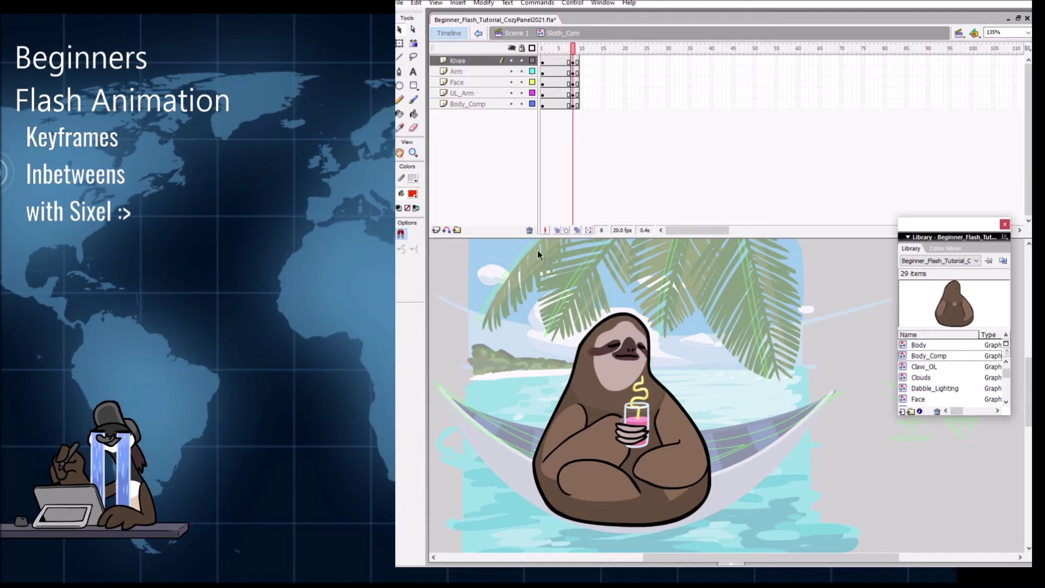
# Step: At frame 8, lower the Body_Comp symbol slightly and raise the arm holding the drink
pyautogui.click(633, 322)
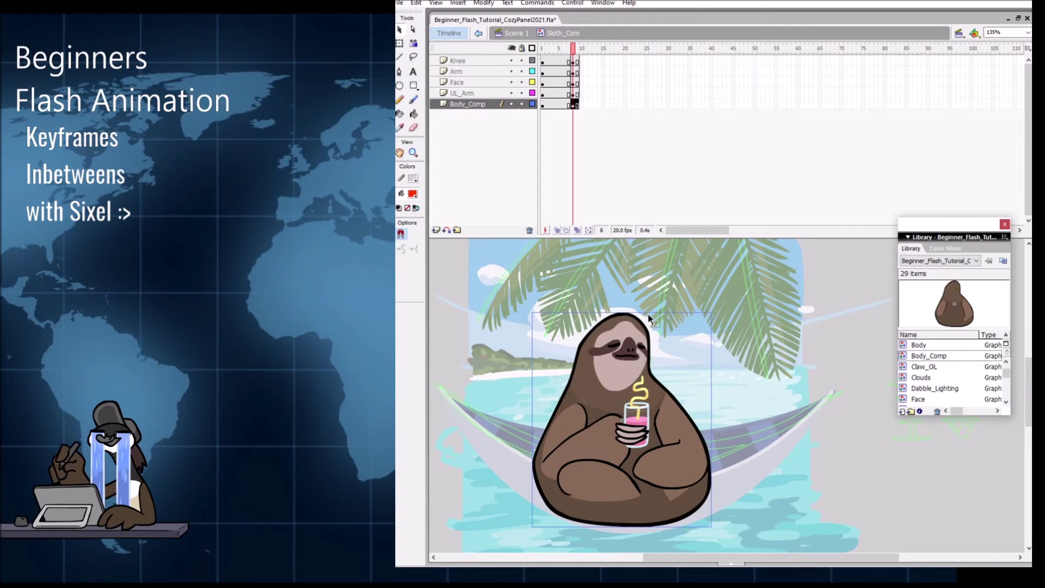
pyautogui.moveTo(661, 319); pyautogui.dragTo(663, 331)
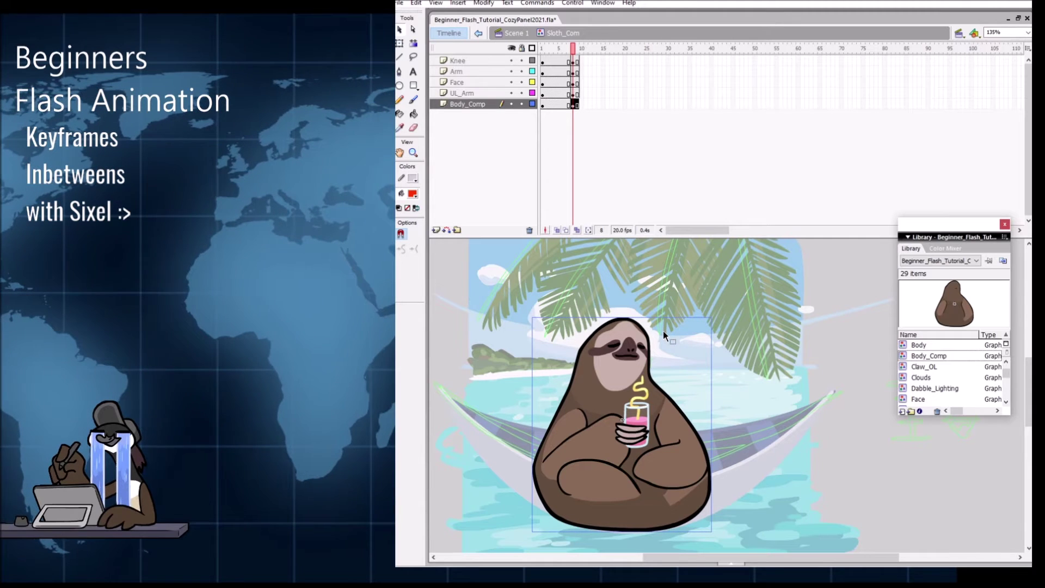
pyautogui.click(613, 445)
pyautogui.press('Up')
pyautogui.press('Up')
pyautogui.press('Up')
pyautogui.press('Up')
pyautogui.press('Up')
pyautogui.press('Up')
pyautogui.press('Up')
# Step: Raise the knee slightly at frame 8
pyautogui.click(616, 487)
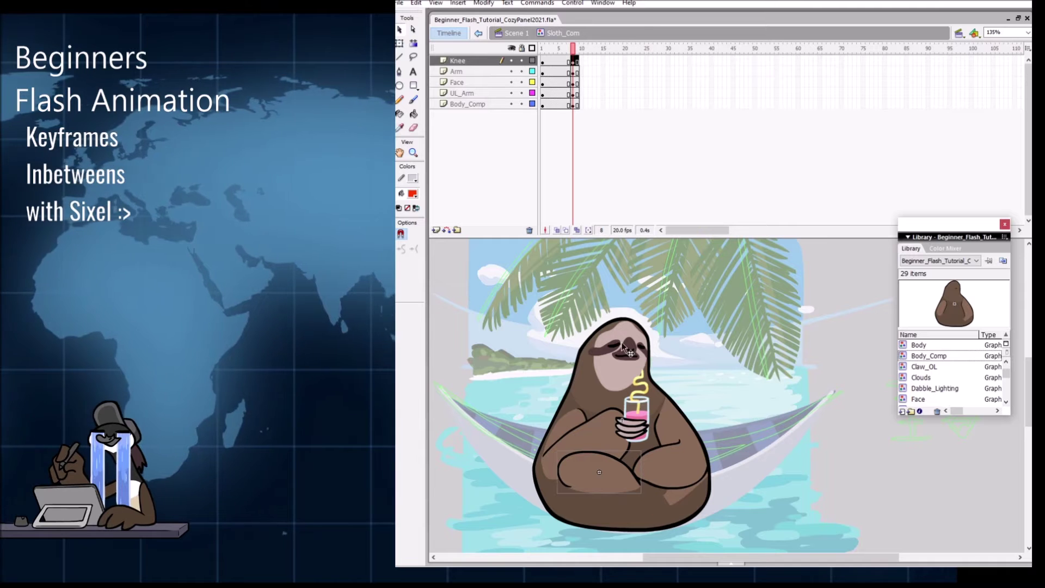
pyautogui.press('Up')
pyautogui.press('Up')
pyautogui.press('Up')
pyautogui.press('Up')
pyautogui.press('Up')
pyautogui.press('Up')
pyautogui.press('Up')
pyautogui.press('Up')
pyautogui.press('Up')
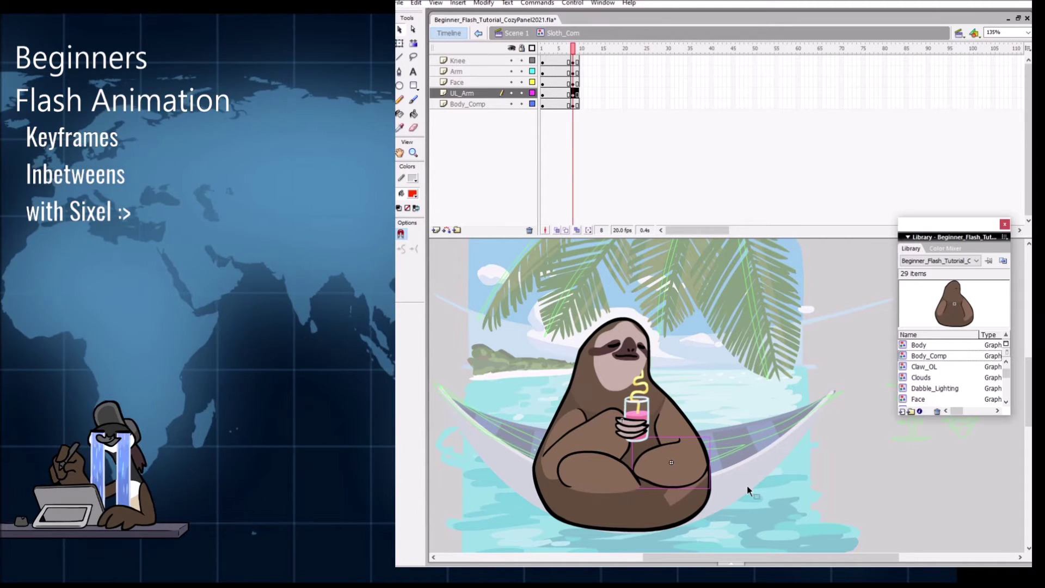
# Step: Nudge the UL_Arm symbol slightly up and to the left at frame 8
pyautogui.press('Left')
pyautogui.press('Left')
pyautogui.press('Left')
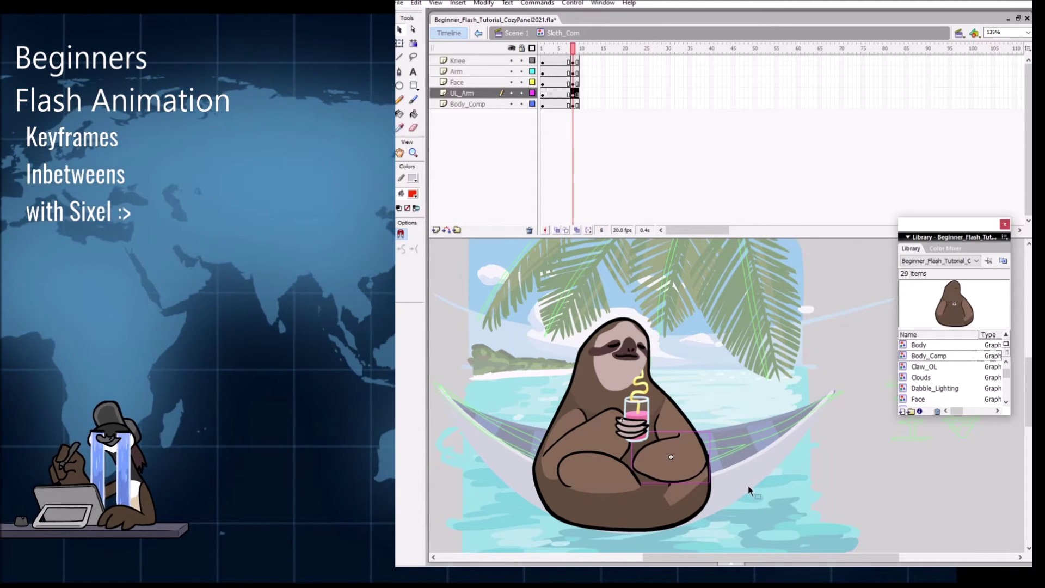
pyautogui.press('Up')
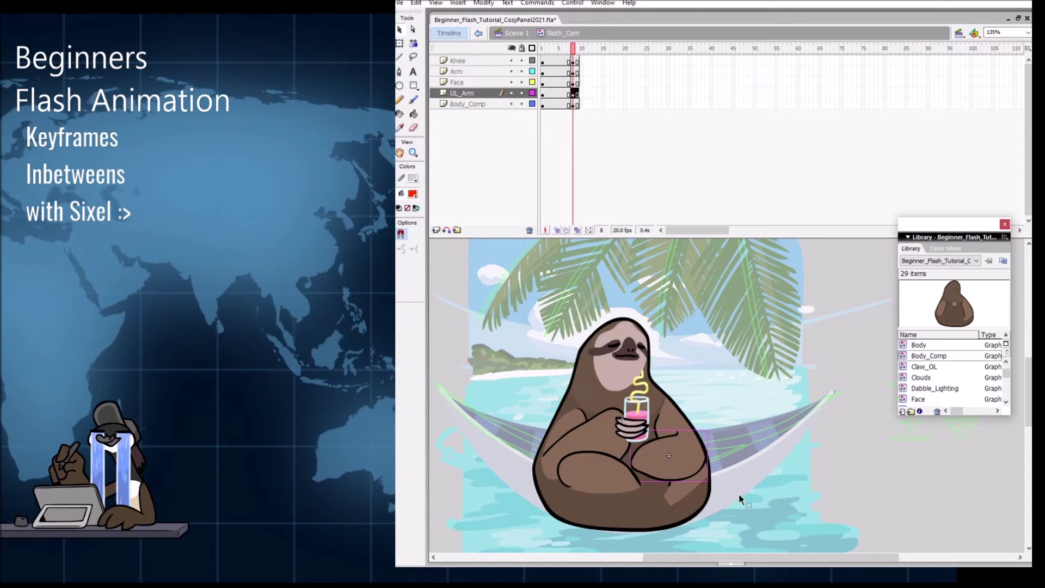
# Step: Scrub between frames 6 and 9 to compare the sloth's arm and face positions in the two poses
pyautogui.click(647, 438)
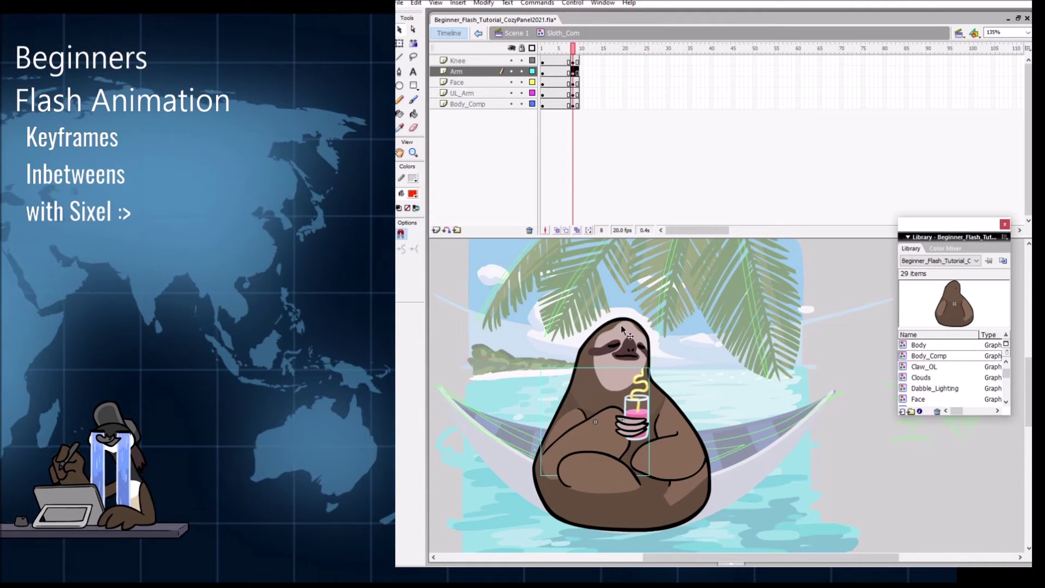
pyautogui.click(566, 49)
pyautogui.moveTo(567, 50); pyautogui.dragTo(577, 48)
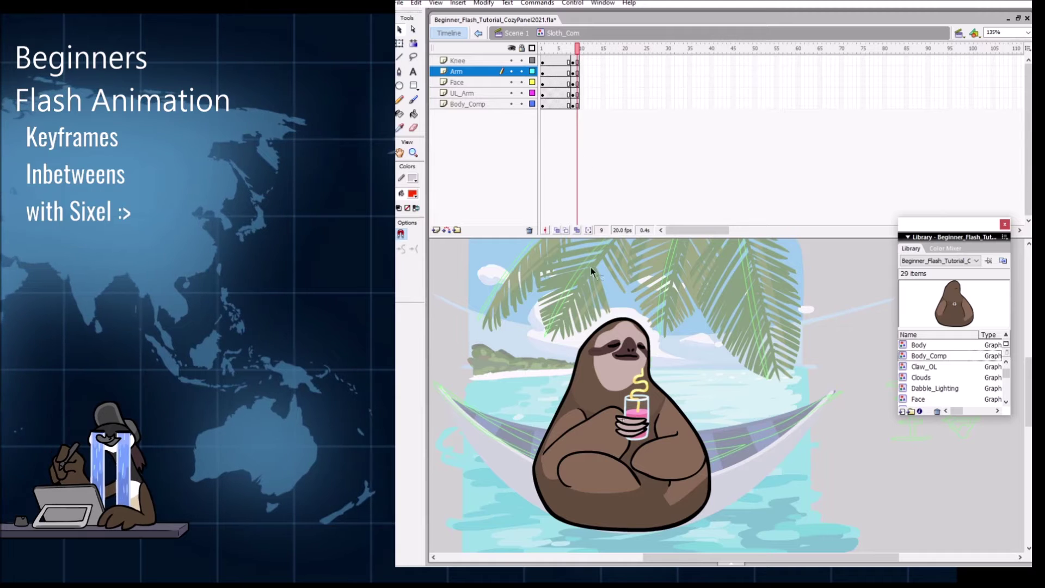
pyautogui.click(574, 82)
pyautogui.press(',')
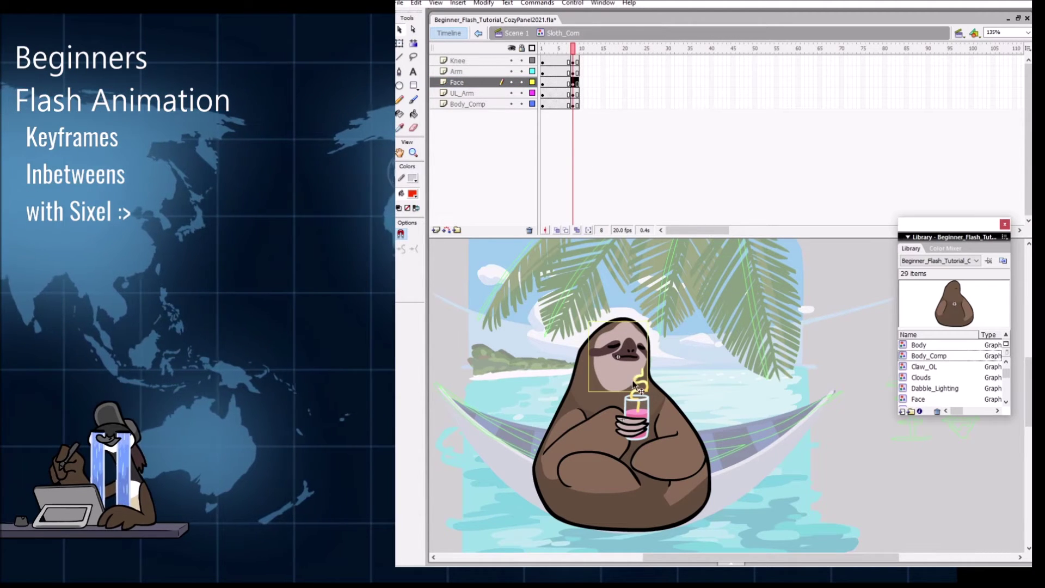
pyautogui.click(565, 49)
pyautogui.moveTo(567, 51)
pyautogui.mouseDown()
pyautogui.moveTo(578, 54)
pyautogui.moveTo(564, 55)
pyautogui.mouseUp()
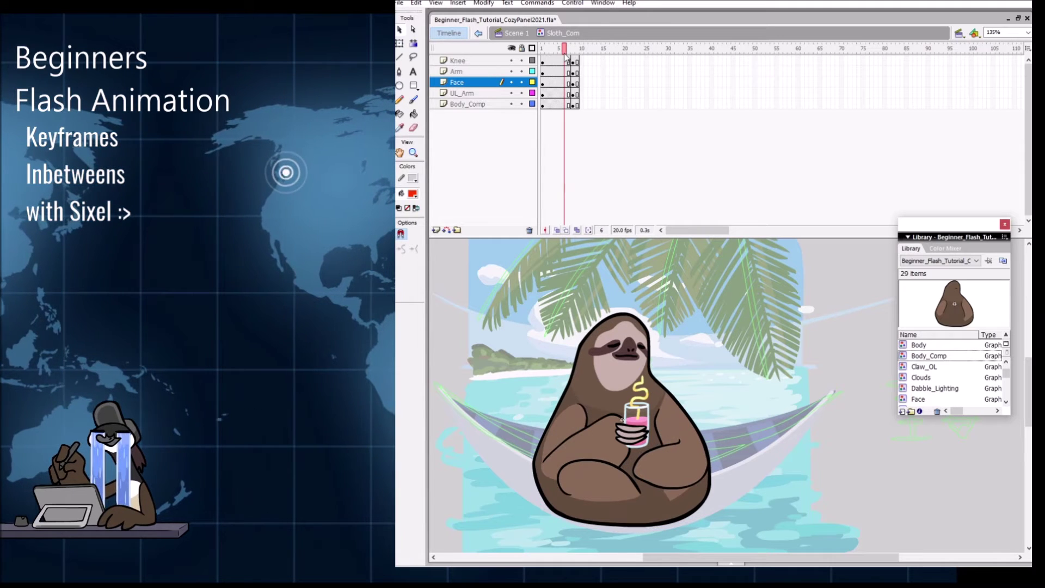
# Step: Lower the drink-holding arm slightly at frame 8 and compare the pose with frame 6
pyautogui.click(604, 435)
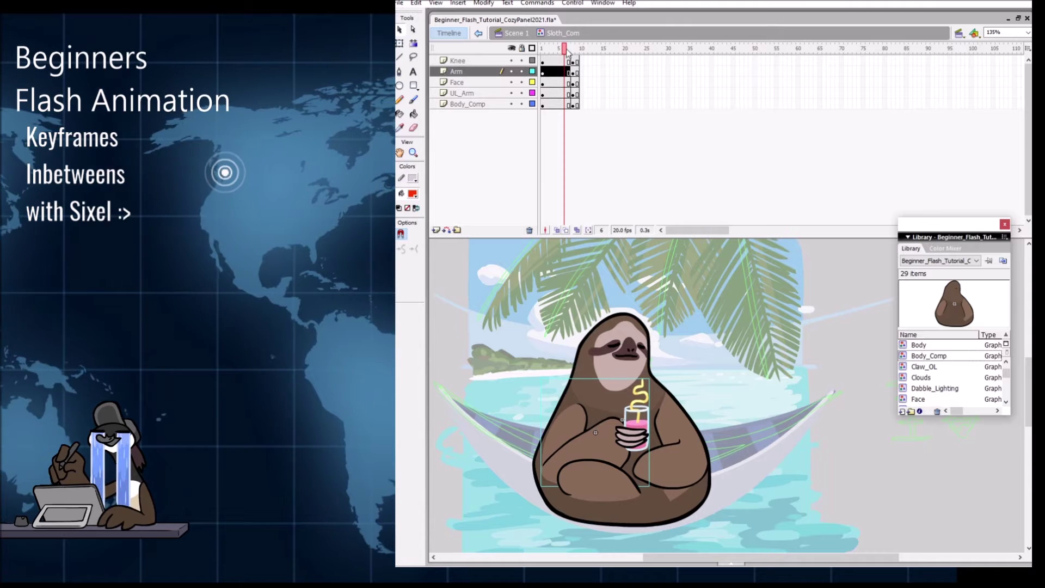
pyautogui.click(574, 82)
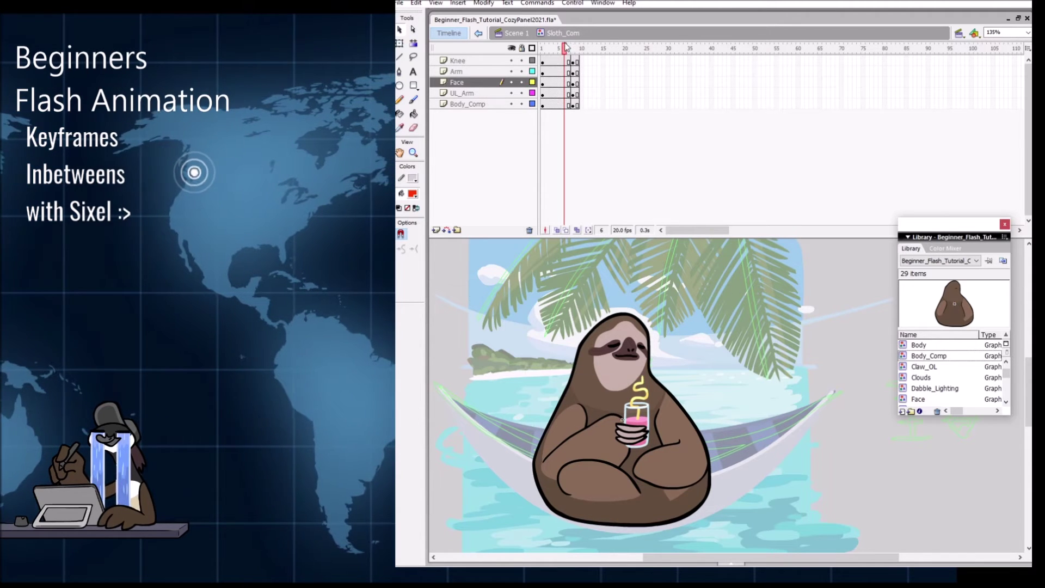
pyautogui.click(573, 49)
pyautogui.click(638, 433)
pyautogui.moveTo(638, 433); pyautogui.dragTo(638, 436)
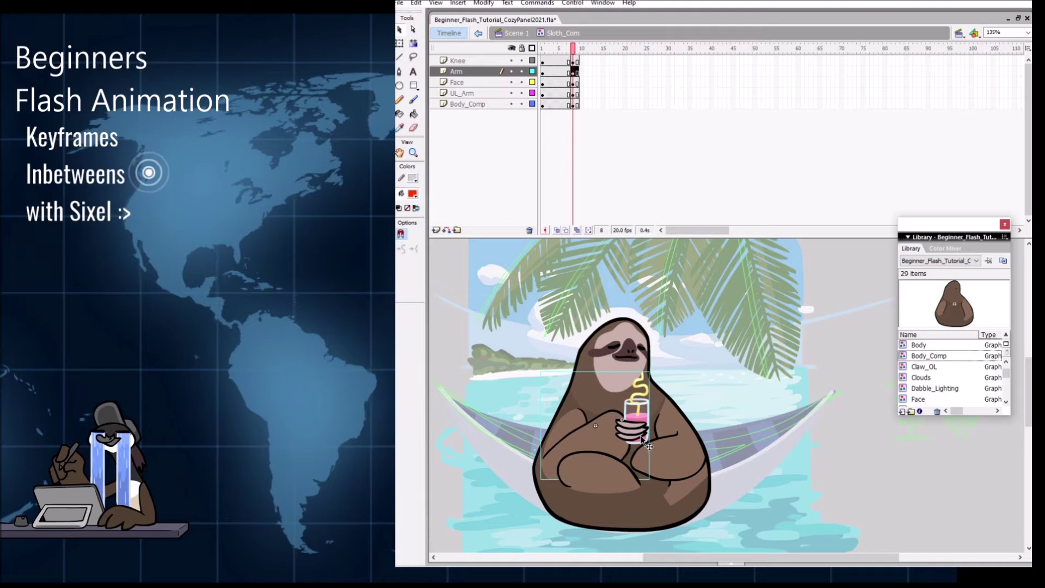
pyautogui.click(564, 49)
pyautogui.click(573, 49)
pyautogui.click(565, 49)
pyautogui.click(573, 49)
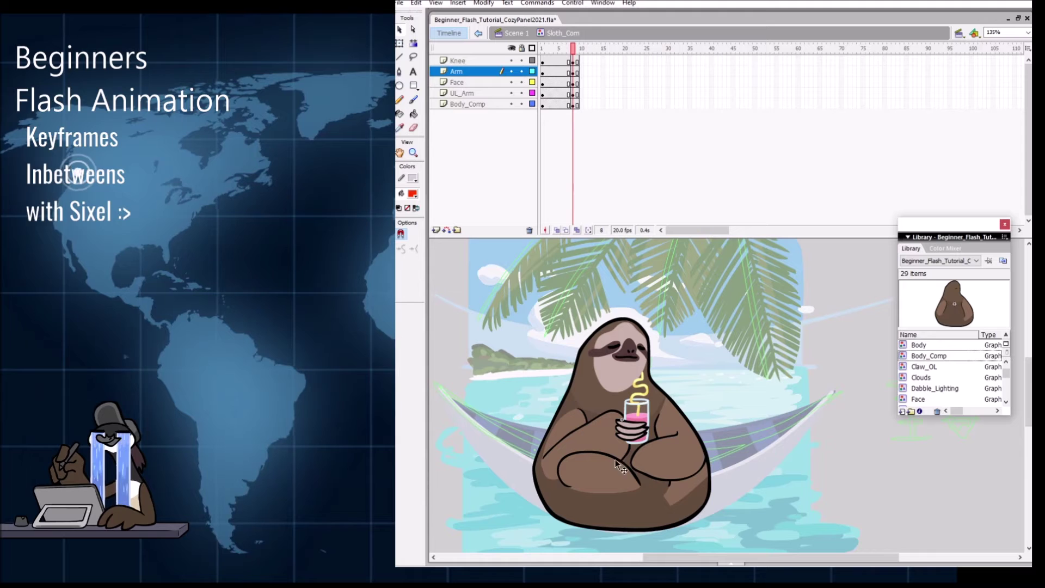
# Step: Try raising the knee slightly in the first pose at frame 6
pyautogui.click(565, 49)
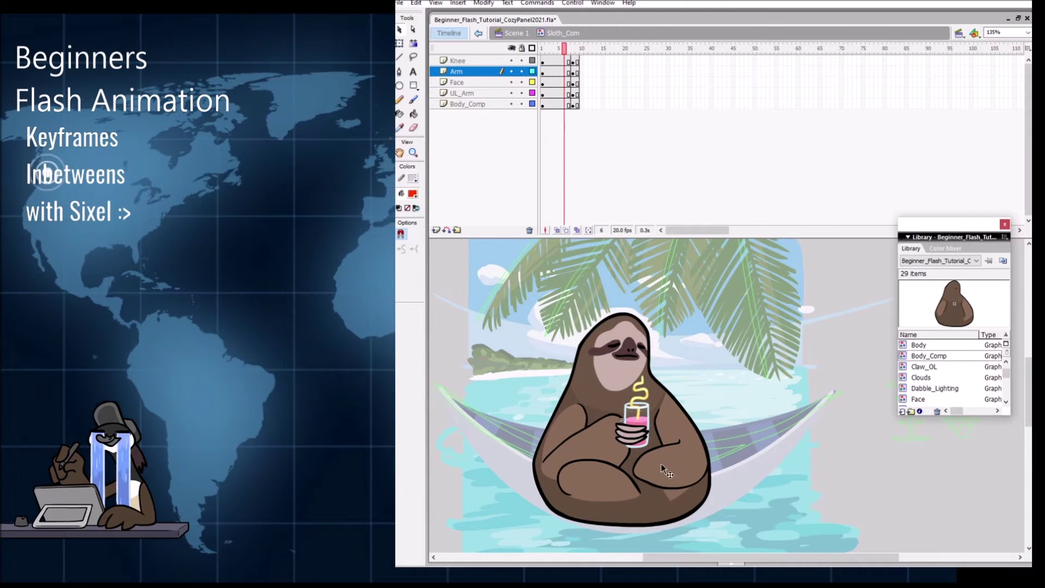
pyautogui.click(616, 493)
pyautogui.press('Up')
pyautogui.press('Up')
pyautogui.press('Up')
pyautogui.press('Up')
pyautogui.press('Up')
pyautogui.press('Up')
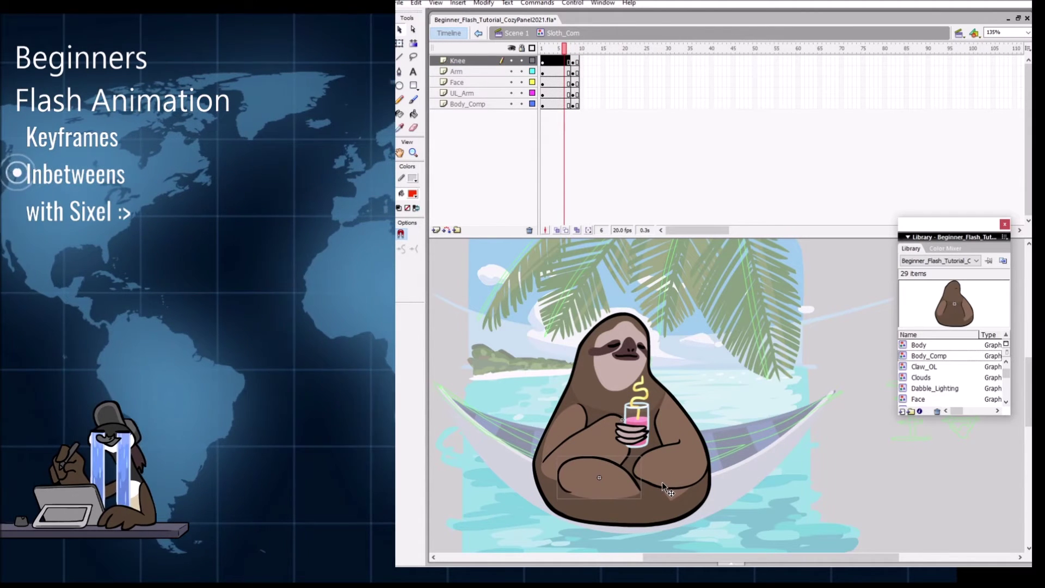
pyautogui.press('.')
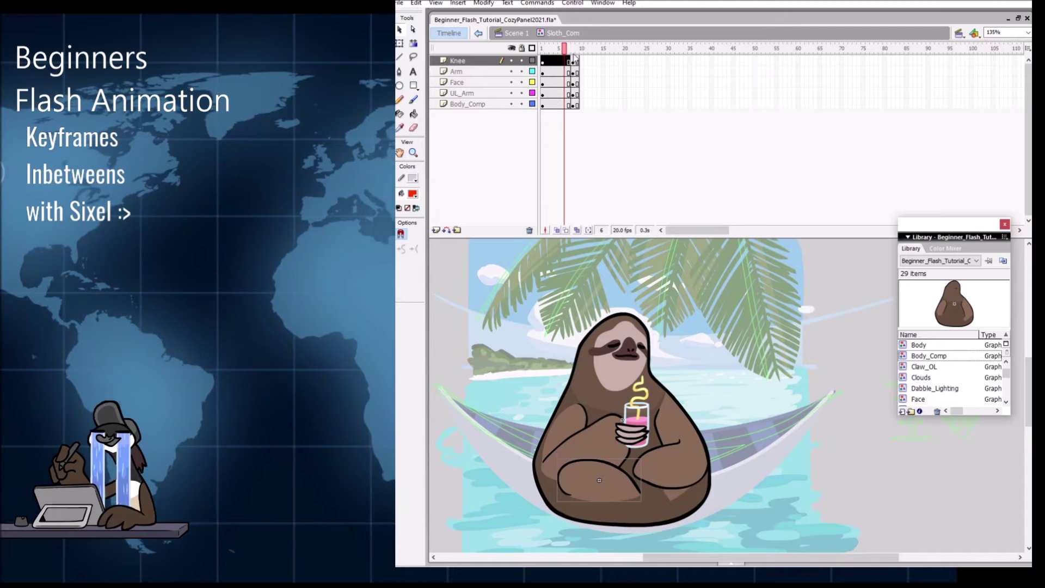
# Step: Raise the knee slightly in the second pose at frame 8 and compare it with the preceding frame
pyautogui.click(572, 49)
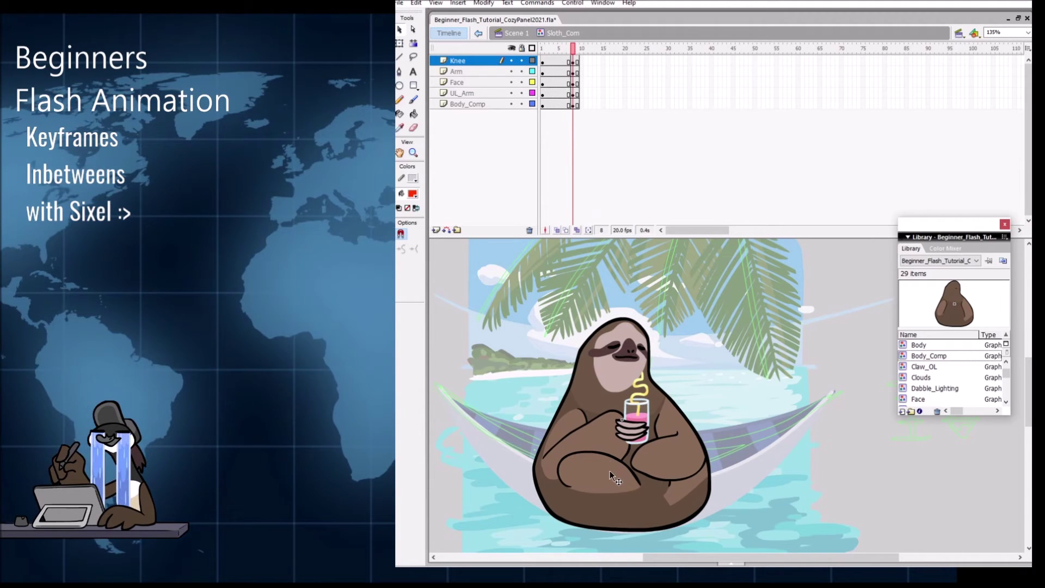
pyautogui.press('Up')
pyautogui.press('Up')
pyautogui.press('Up')
pyautogui.press('Up')
pyautogui.press('Up')
pyautogui.press('Up')
pyautogui.press('Up')
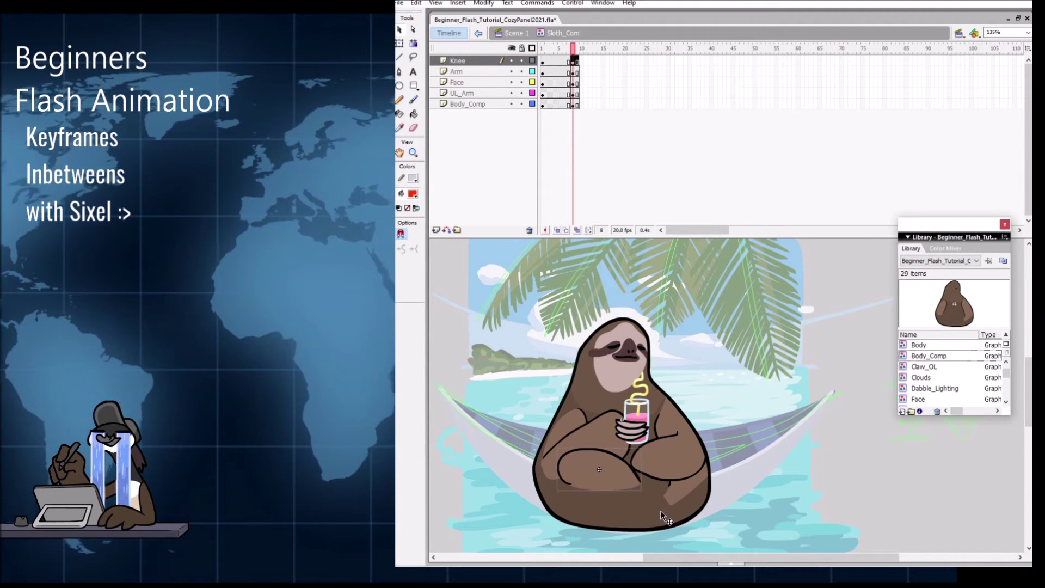
pyautogui.press('Up')
pyautogui.press('Up')
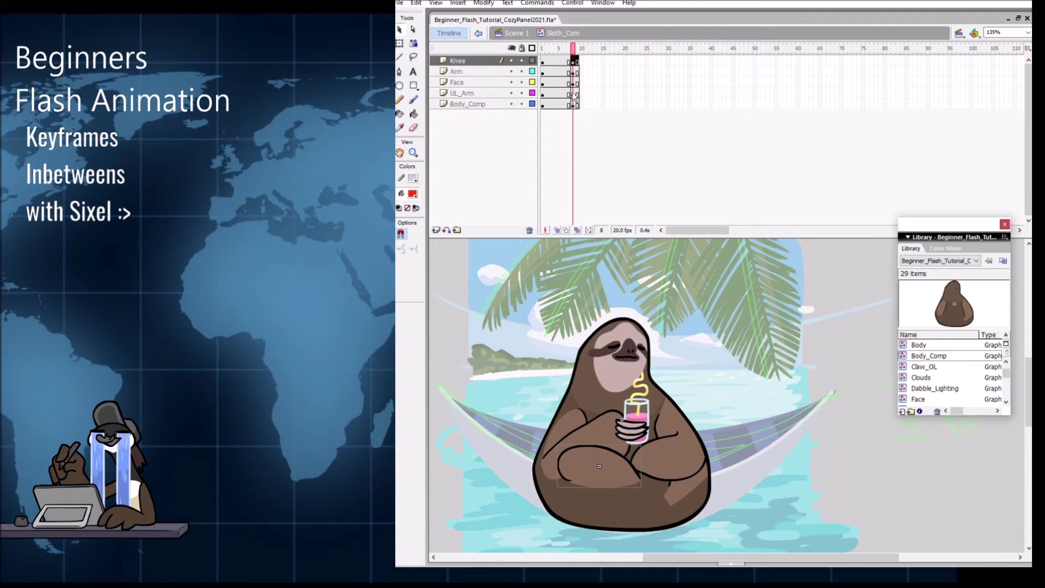
pyautogui.moveTo(573, 51); pyautogui.dragTo(571, 57)
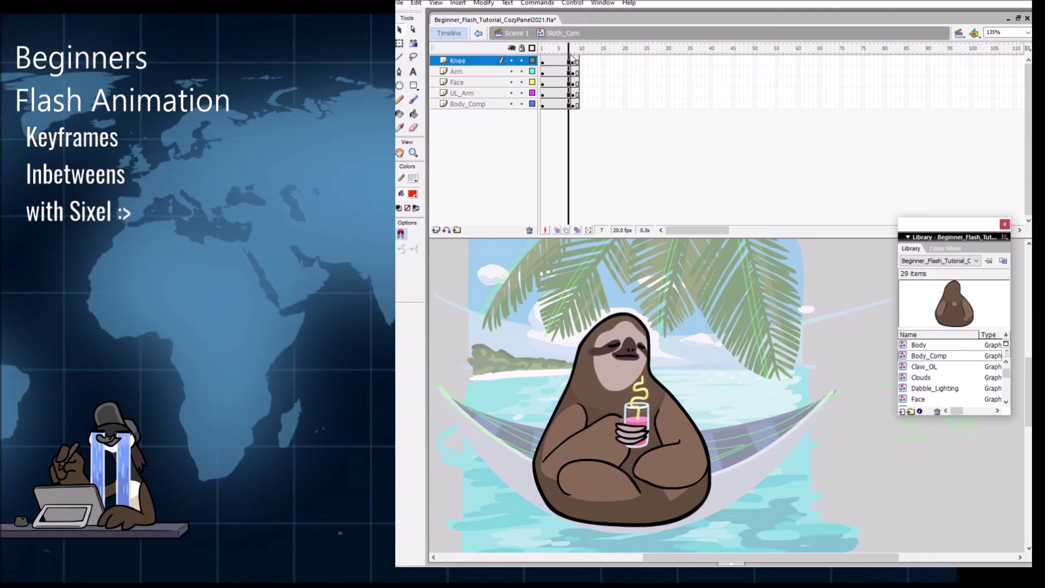
# Step: Insert keyframes at frame 3 on all five body-part layers and turn on onion skin outlines
pyautogui.click(548, 105)
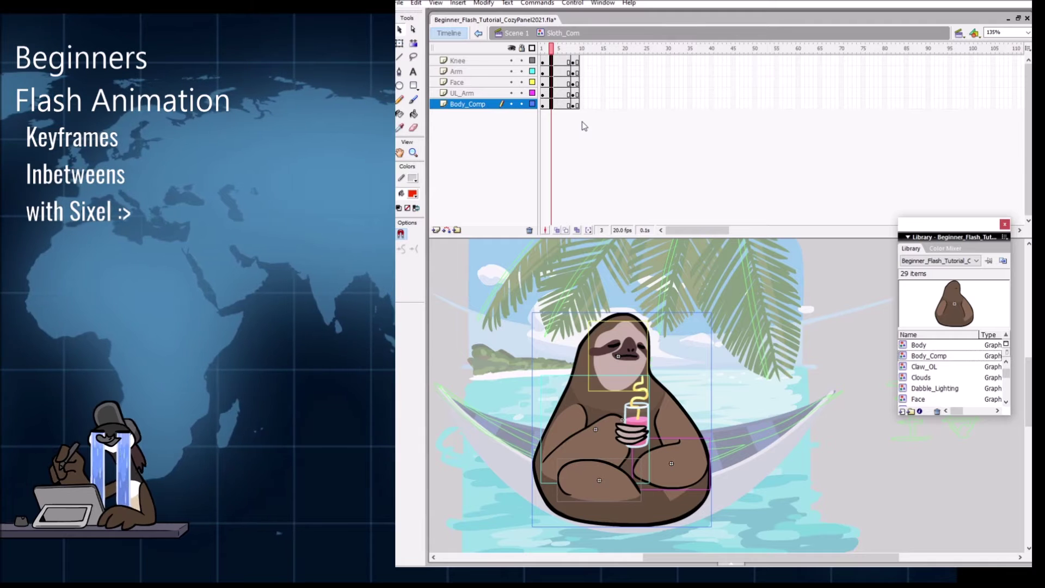
pyautogui.click(559, 230)
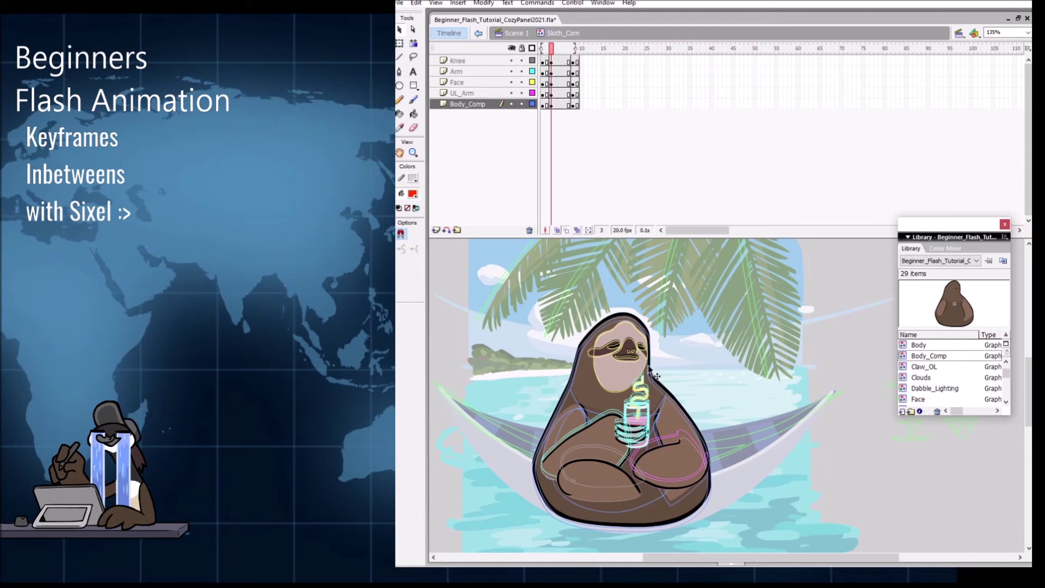
# Step: Examine the sloth's face at frame 3 up close against the onion skin outlines of the second pose
pyautogui.click(642, 378)
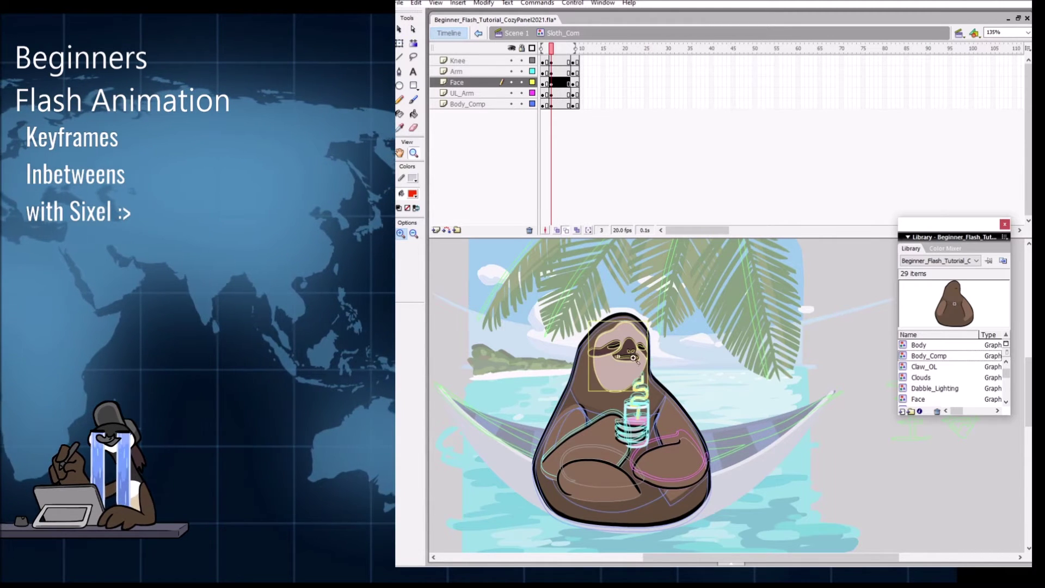
pyautogui.press('z')
pyautogui.click(634, 360)
pyautogui.moveTo(648, 345); pyautogui.dragTo(588, 241)
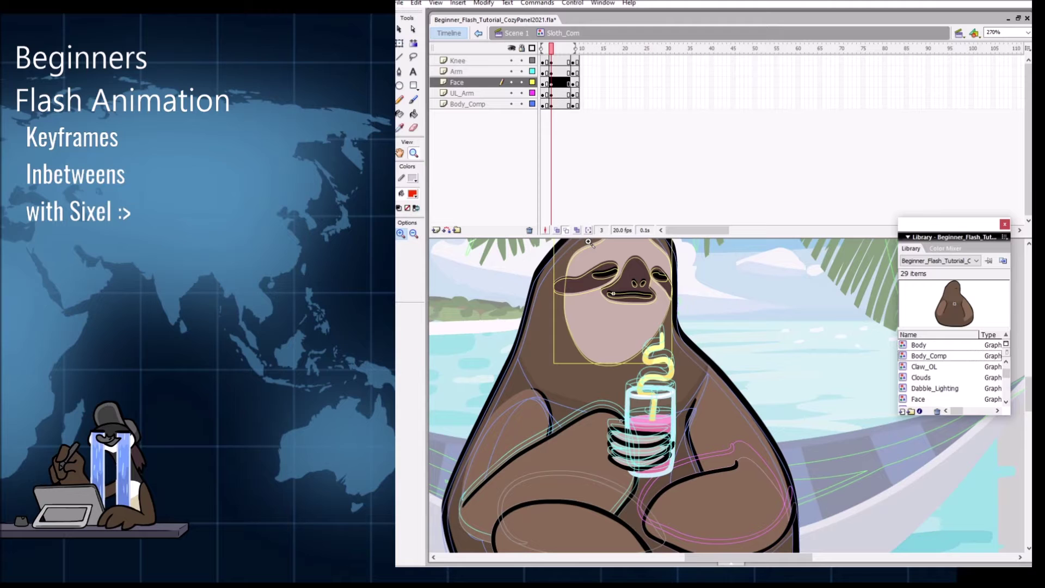
pyautogui.moveTo(532, 238); pyautogui.dragTo(533, 187)
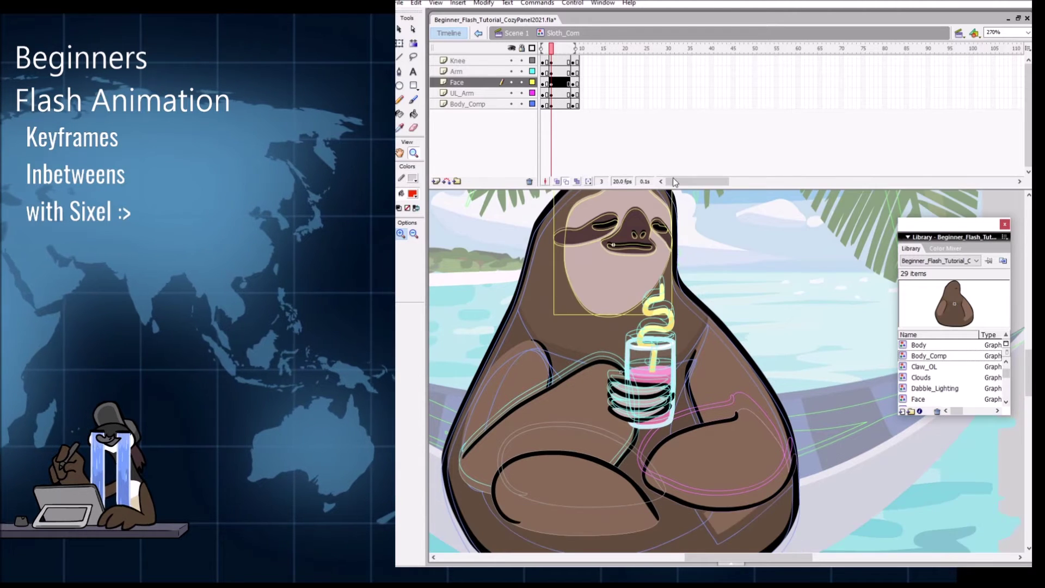
pyautogui.moveTo(780, 258); pyautogui.dragTo(809, 278)
pyautogui.press('v')
pyautogui.click(810, 278)
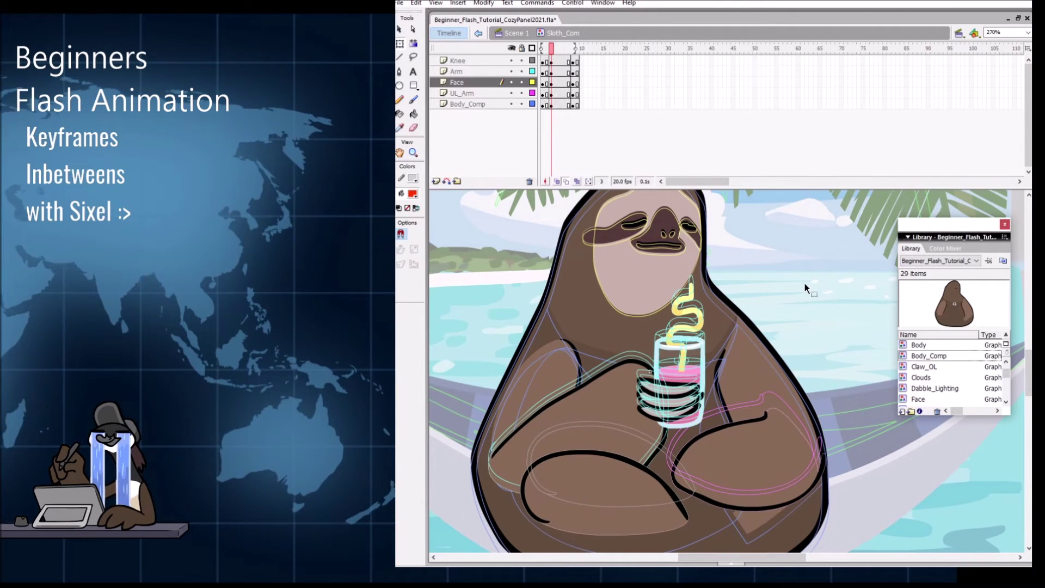
pyautogui.click(656, 280)
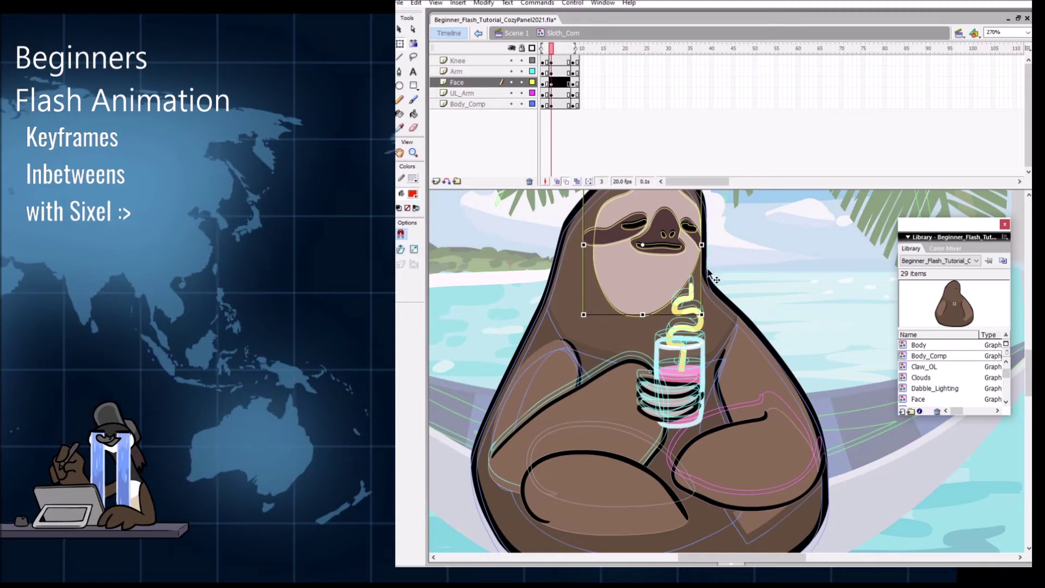
pyautogui.click(747, 235)
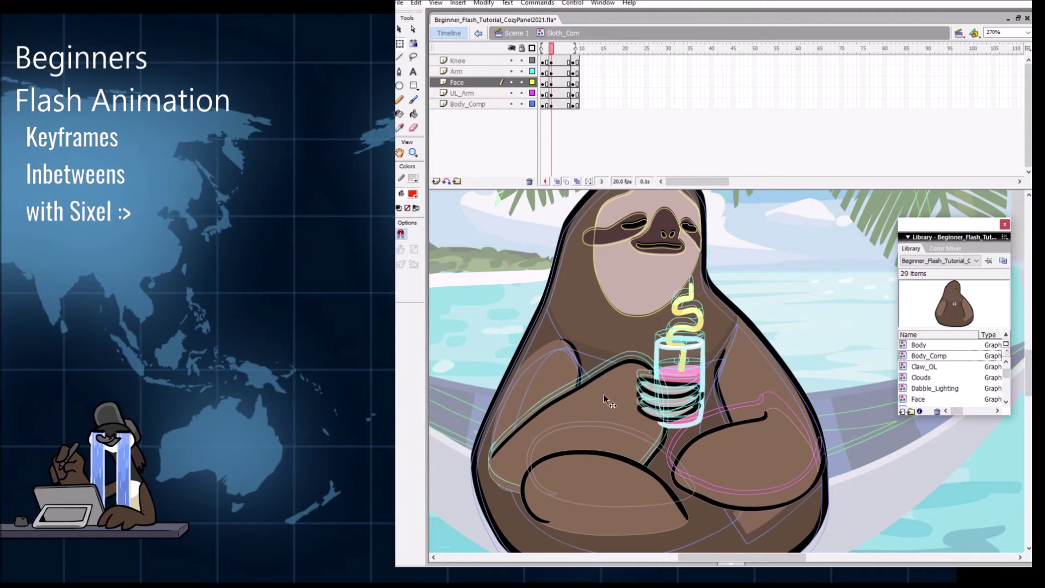
# Step: Nudge the UL_Arm and the knee slightly up at frame 3 to form the first in-between
pyautogui.click(607, 370)
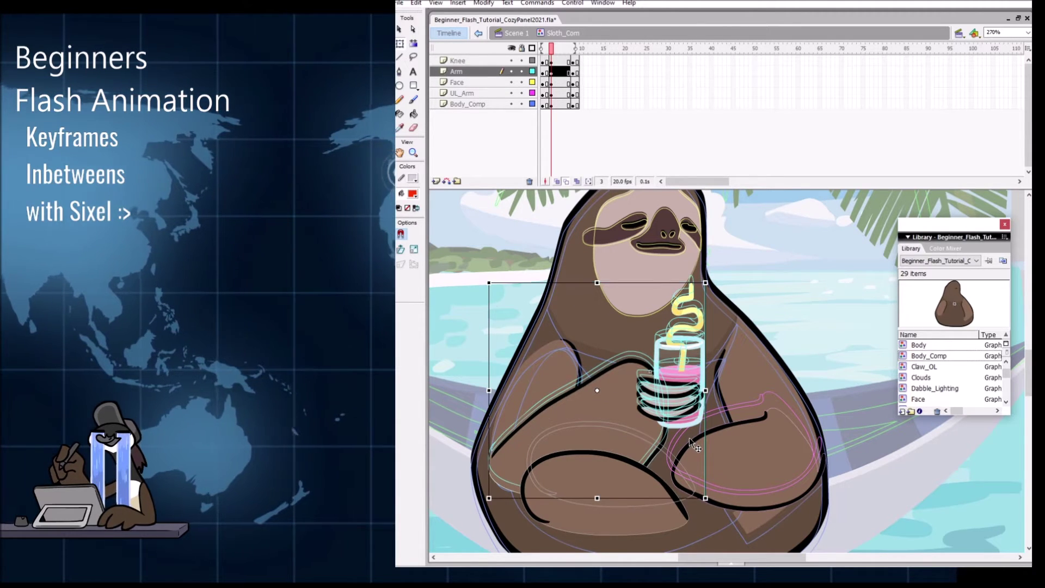
pyautogui.click(759, 420)
pyautogui.press('Up')
pyautogui.press('Up')
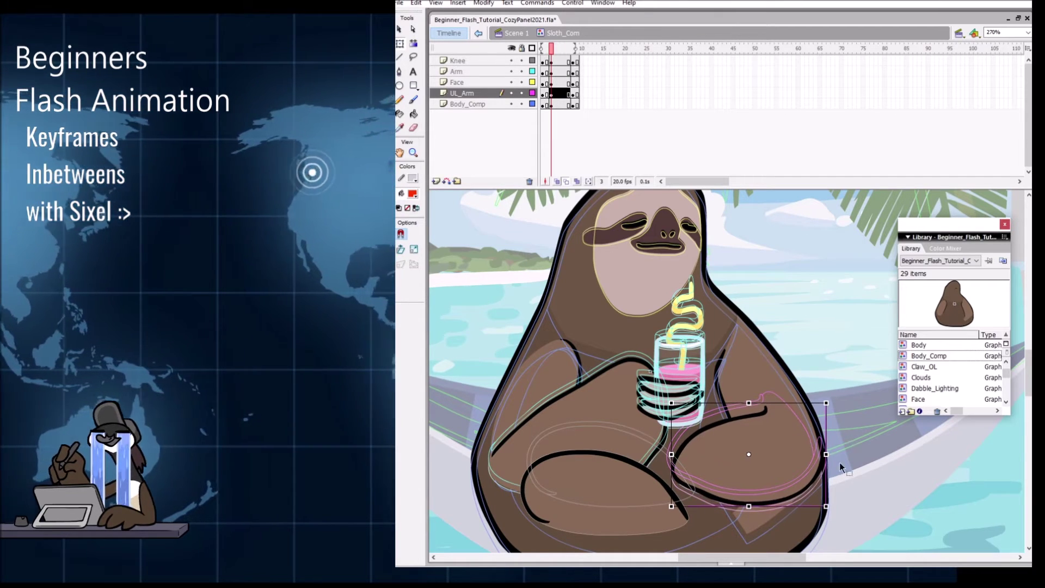
pyautogui.click(615, 516)
pyautogui.press('Up')
# Step: Insert keyframes at frame 5 on all layers from Knee to Body_Comp
pyautogui.click(560, 60)
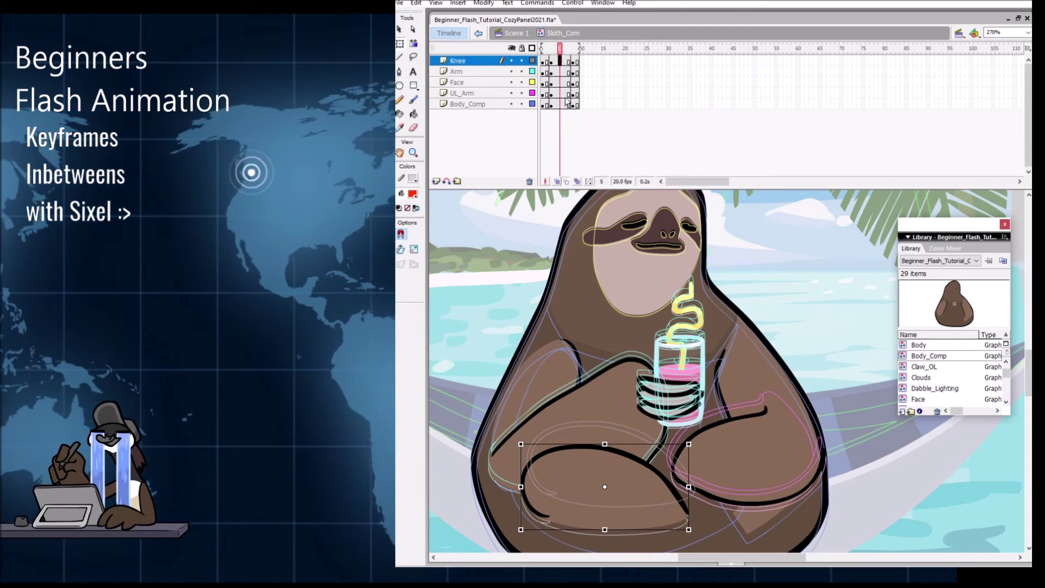
pyautogui.click(562, 104)
pyautogui.moveTo(562, 61); pyautogui.dragTo(562, 62)
pyautogui.press('F6')
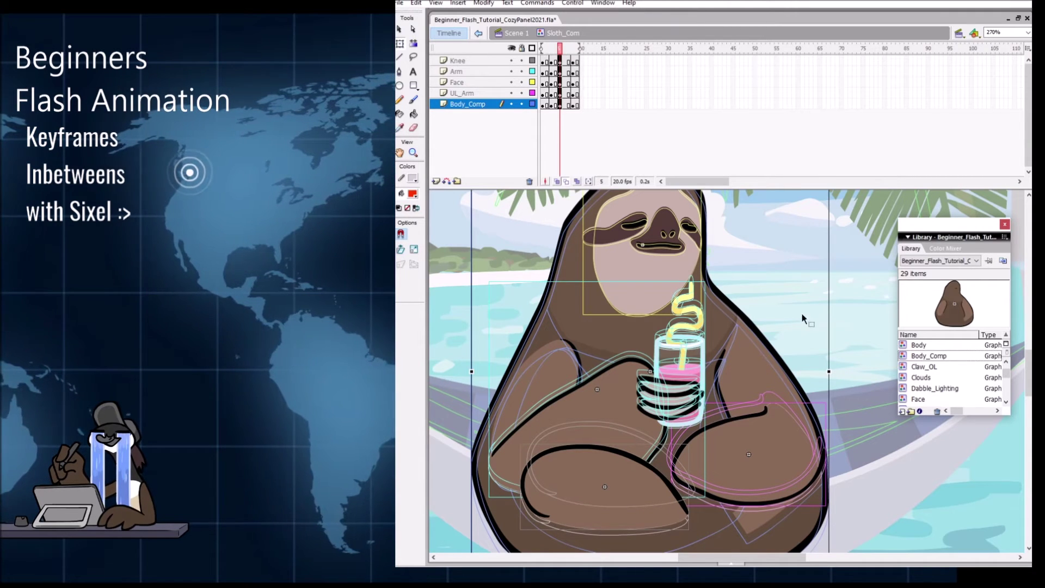
pyautogui.click(564, 60)
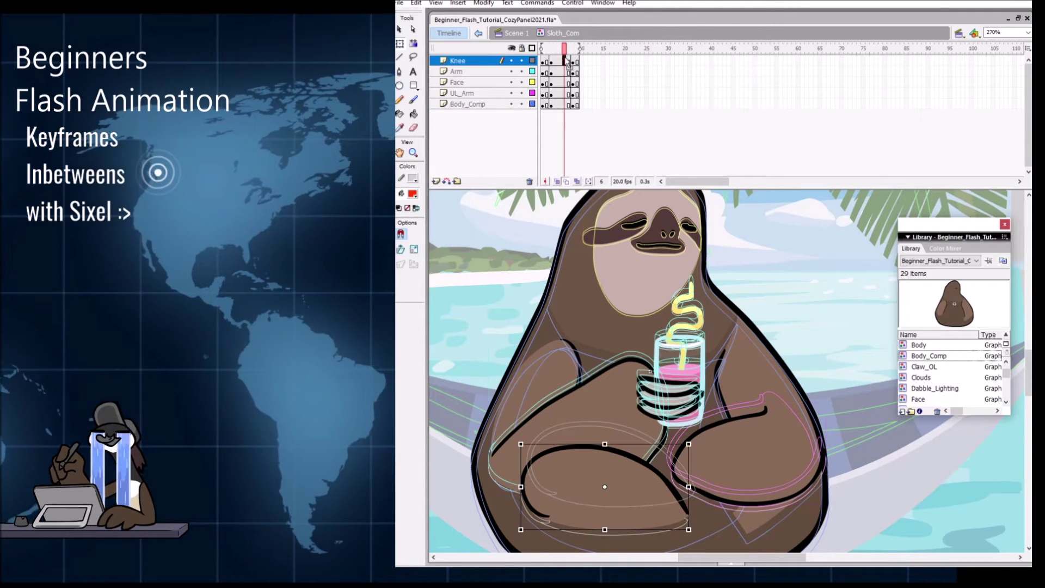
pyautogui.click(559, 61)
pyautogui.keyDown('shift'); pyautogui.click(560, 104); pyautogui.keyUp('shift')
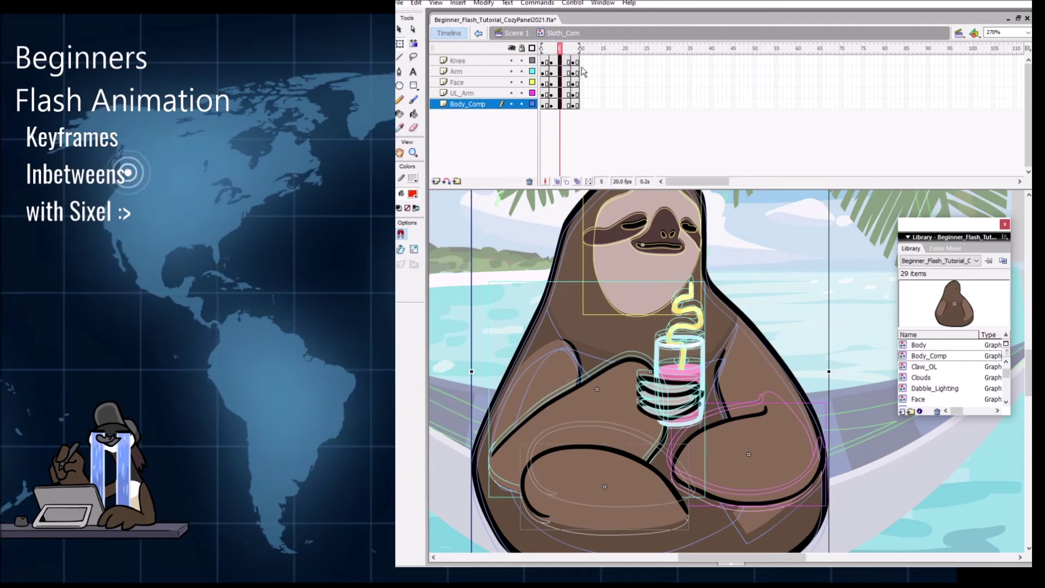
pyautogui.click(866, 307)
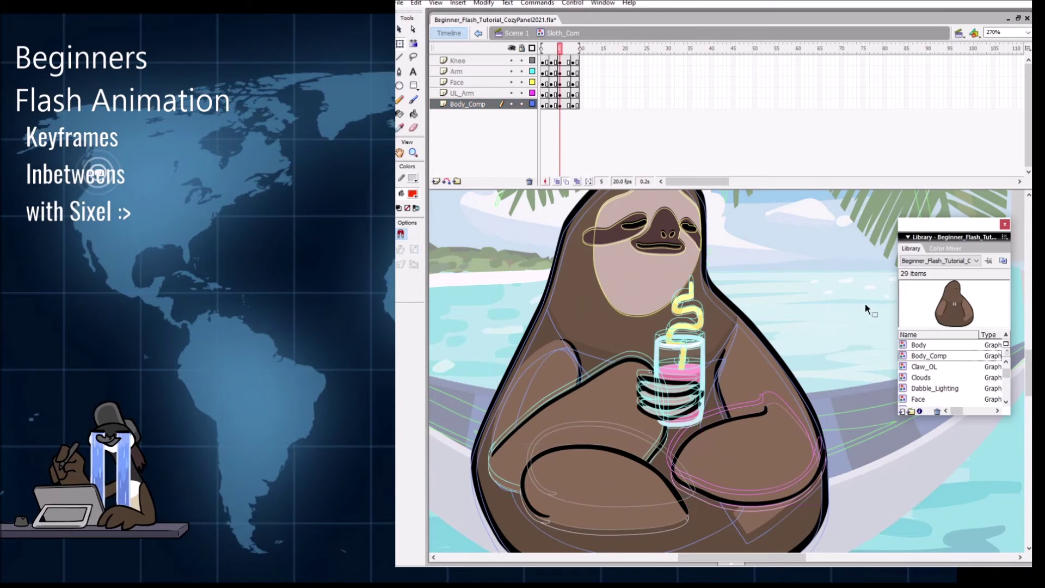
# Step: At frame 5, nudge the face slightly down and both the drink-holding arm and UL_Arm slightly up
pyautogui.click(652, 309)
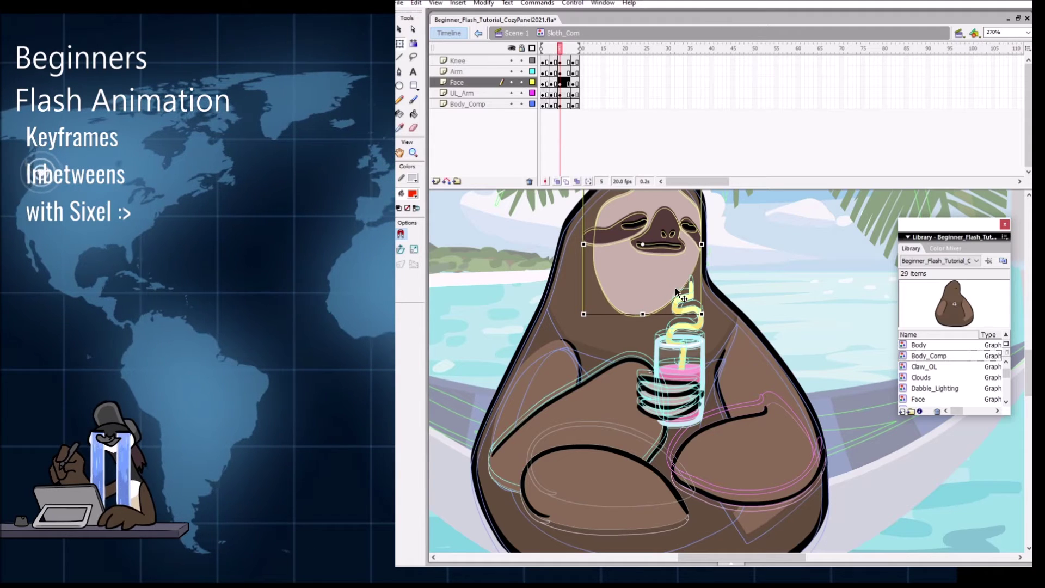
pyautogui.press('Down')
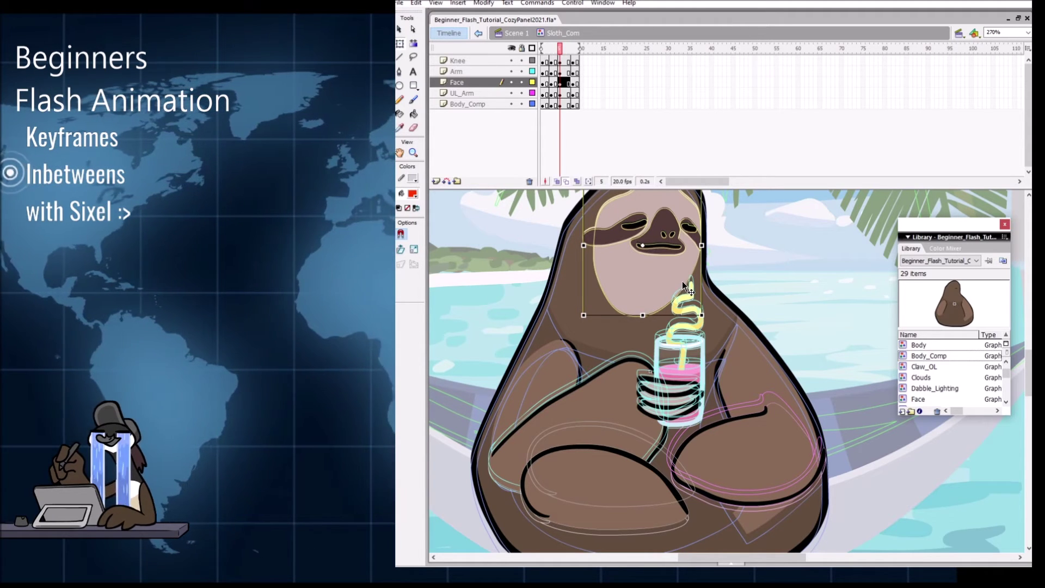
pyautogui.click(597, 375)
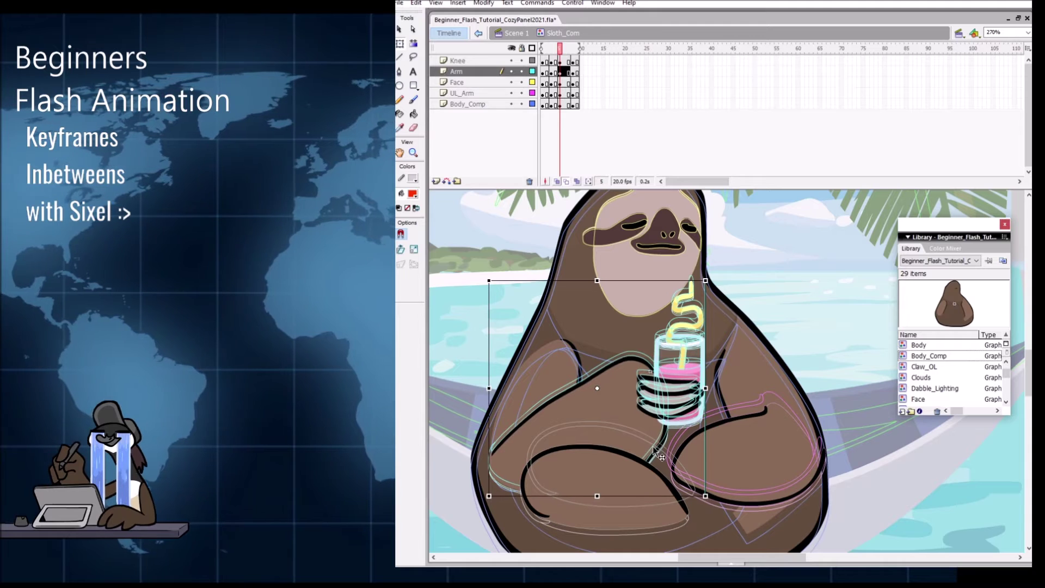
pyautogui.press('Up')
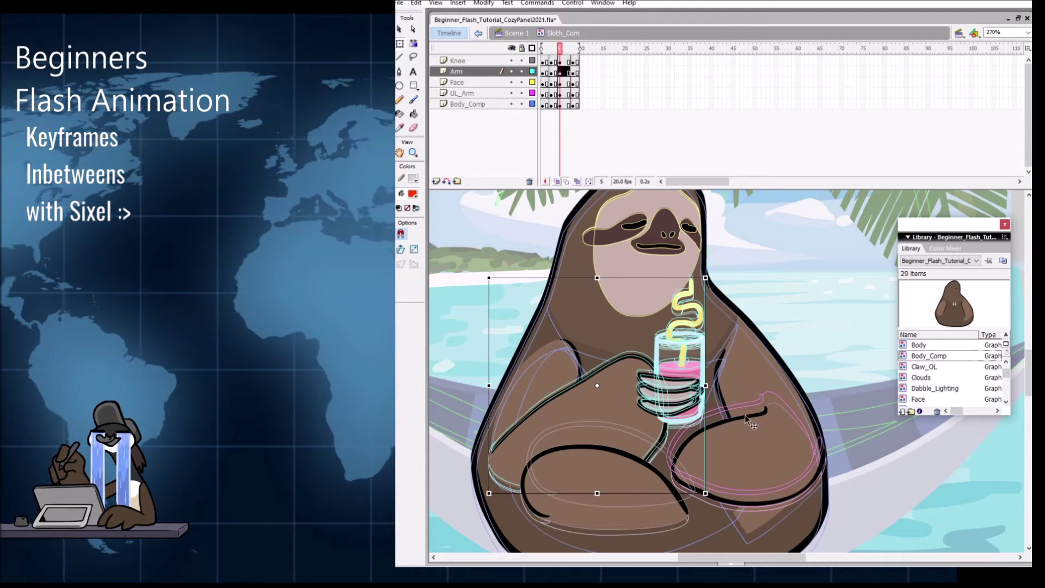
pyautogui.click(778, 423)
pyautogui.press('Up')
pyautogui.press('Up')
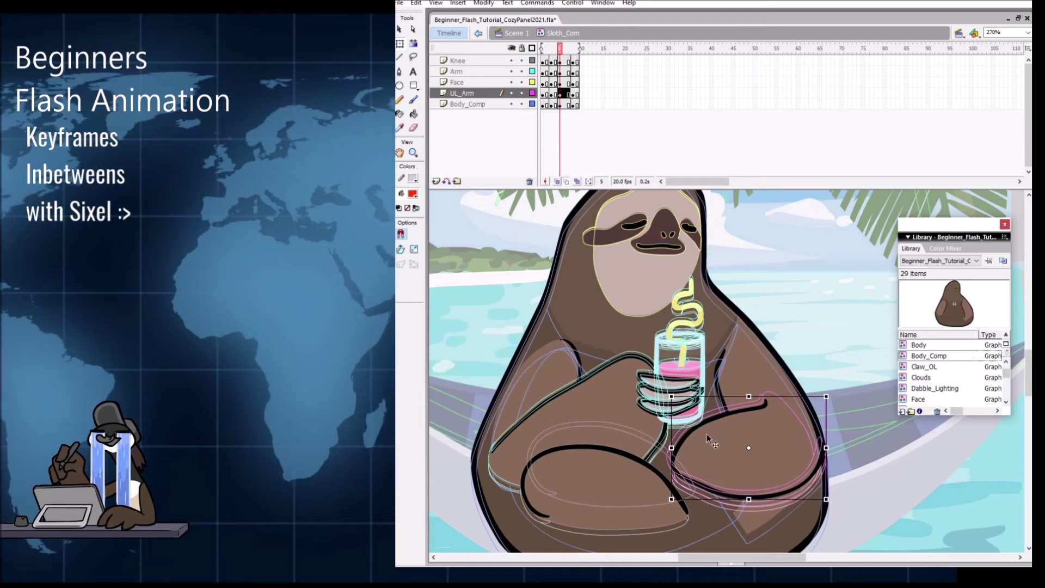
# Step: Raise the knee at frame 5 toward its position in the second pose
pyautogui.click(625, 486)
pyautogui.press('Up')
pyautogui.press('Up')
pyautogui.press('Up')
pyautogui.press('Up')
pyautogui.press('Up')
pyautogui.press('Up')
pyautogui.press('Up')
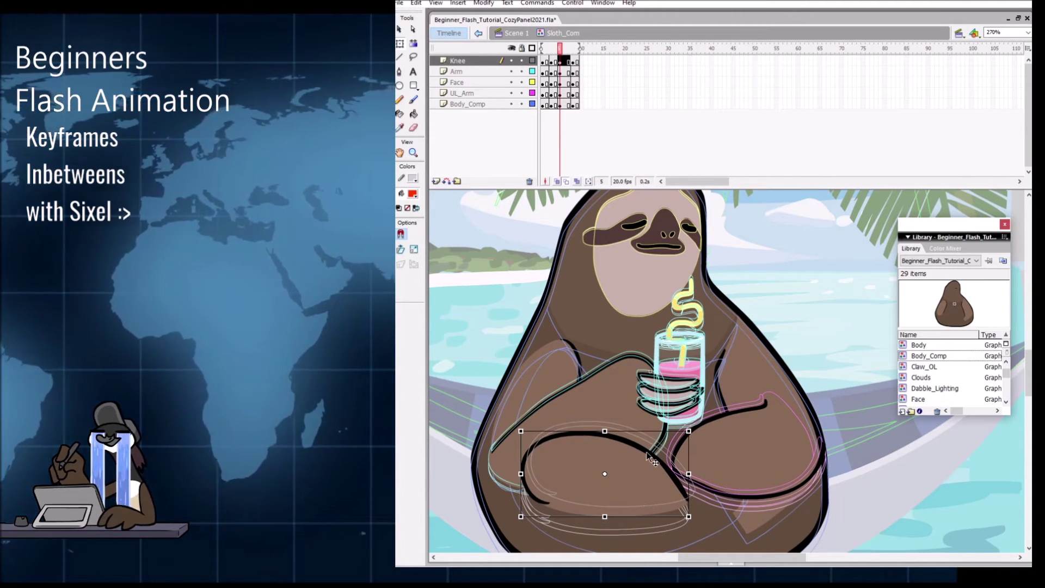
# Step: Move the second pose's keyframes on all layers from frame 8 to frame 7 and remove frame 9
pyautogui.click(572, 62)
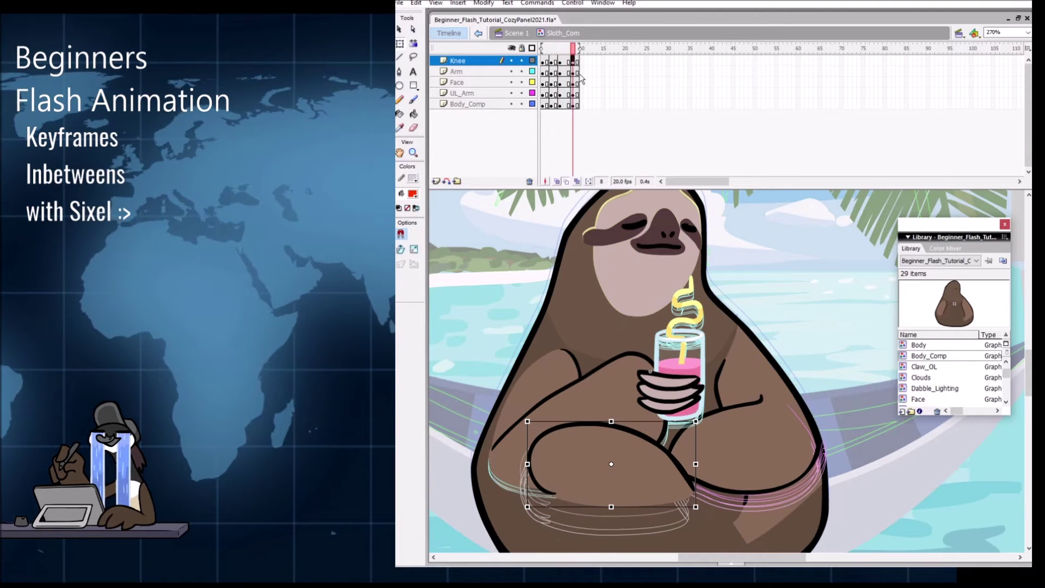
pyautogui.moveTo(574, 105); pyautogui.dragTo(578, 61)
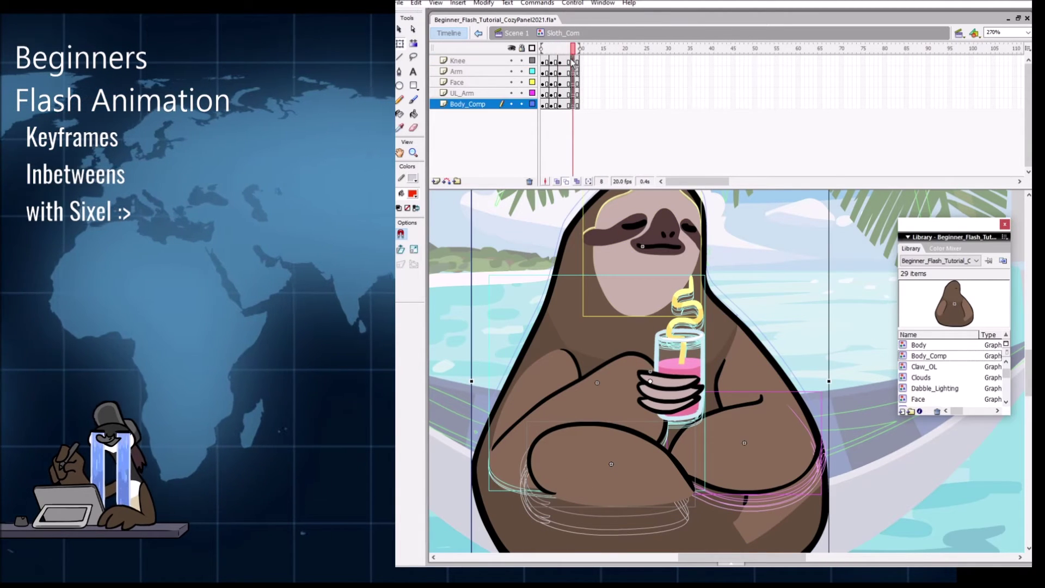
pyautogui.click(577, 62)
pyautogui.moveTo(578, 103); pyautogui.dragTo(577, 65)
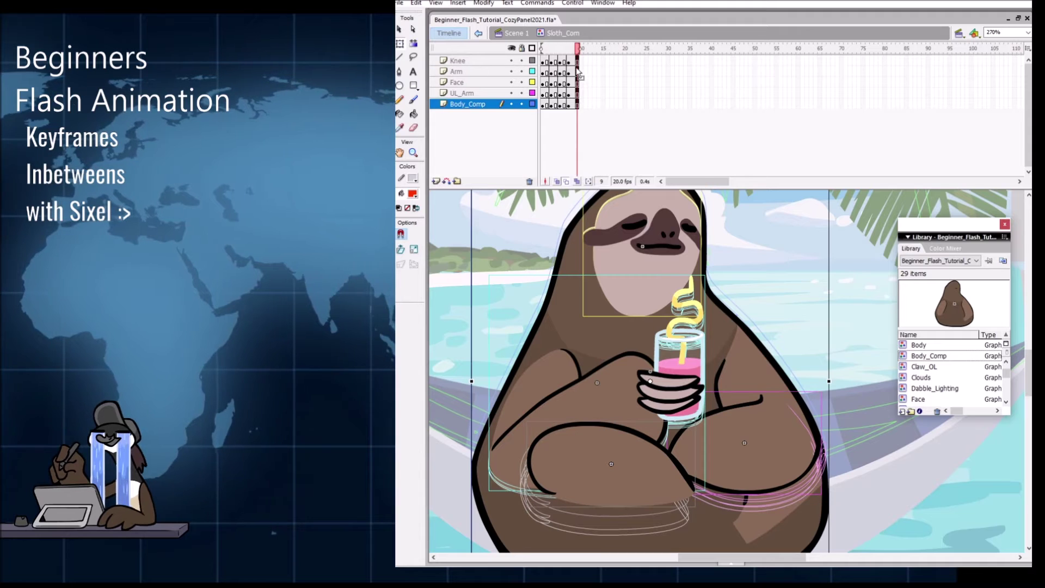
pyautogui.rightClick(577, 65)
pyautogui.click(619, 100)
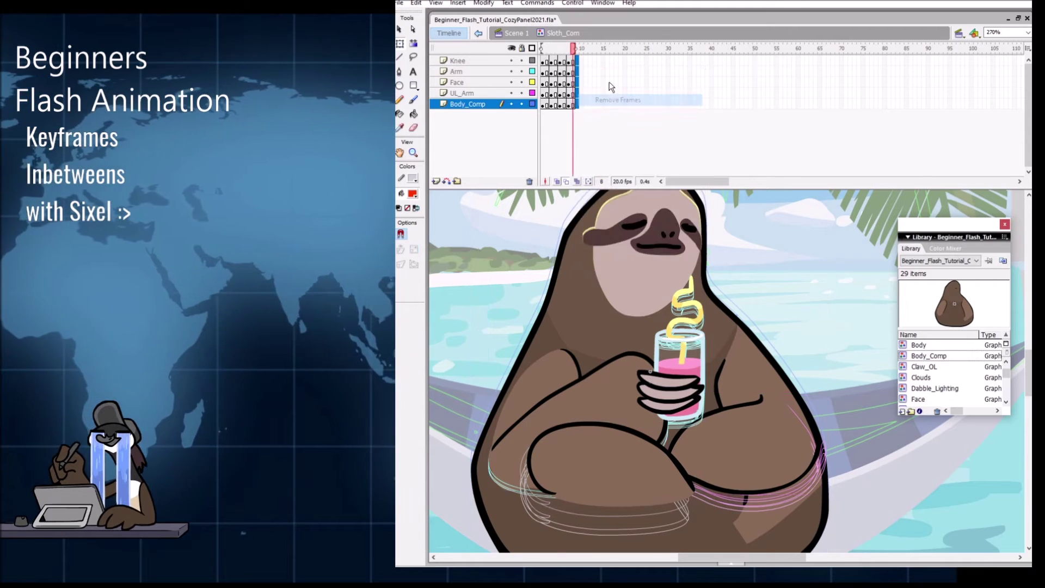
# Step: Turn off the onion skin outlines and play the animation from frame 1
pyautogui.click(566, 181)
pyautogui.moveTo(565, 51); pyautogui.dragTo(537, 58)
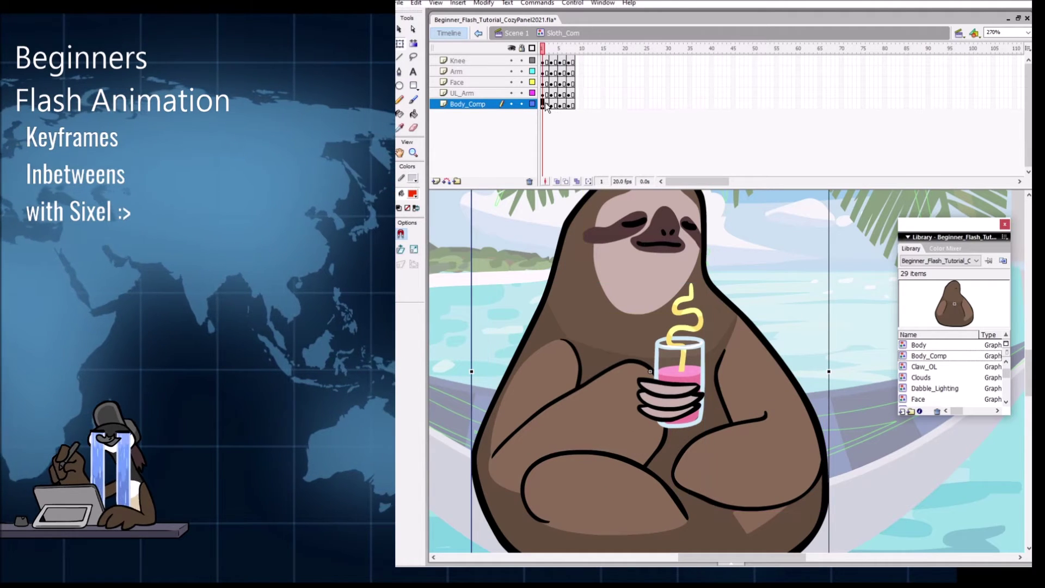
pyautogui.press('Return')
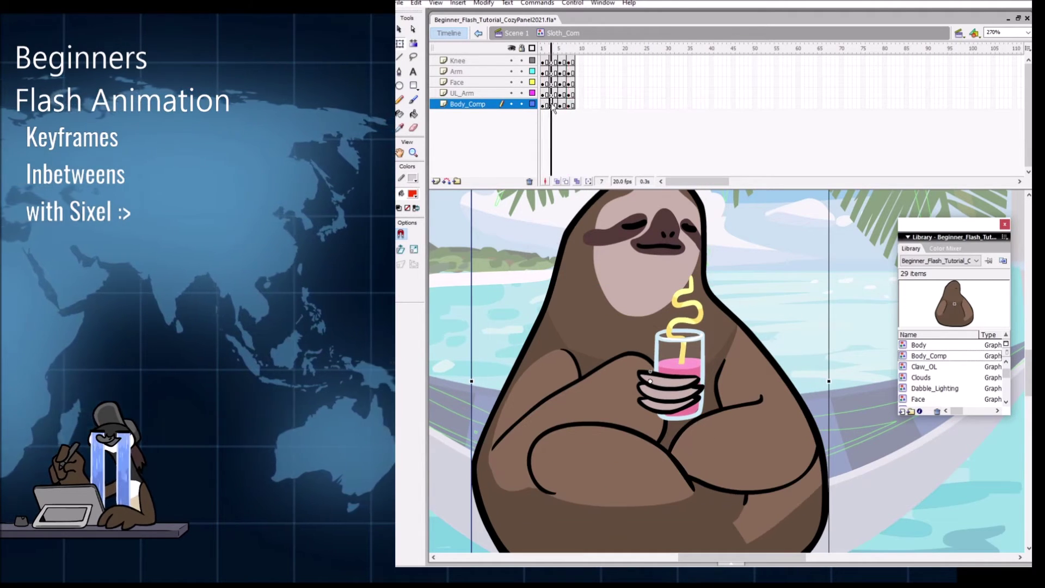
# Step: Compare the in-between poses at frames 3 and 5 using onion skin outlines
pyautogui.click(550, 103)
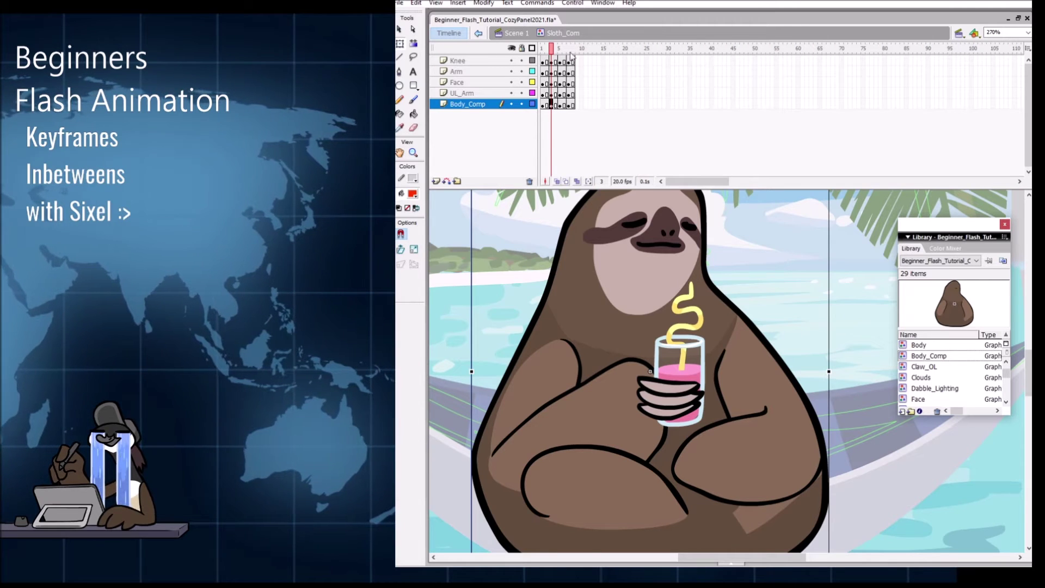
pyautogui.click(566, 182)
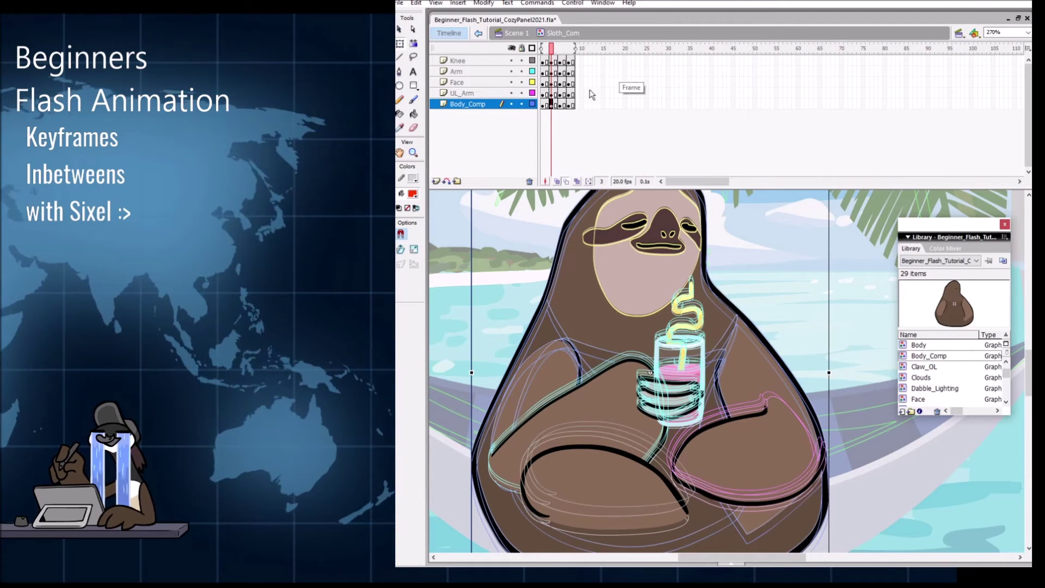
pyautogui.click(561, 105)
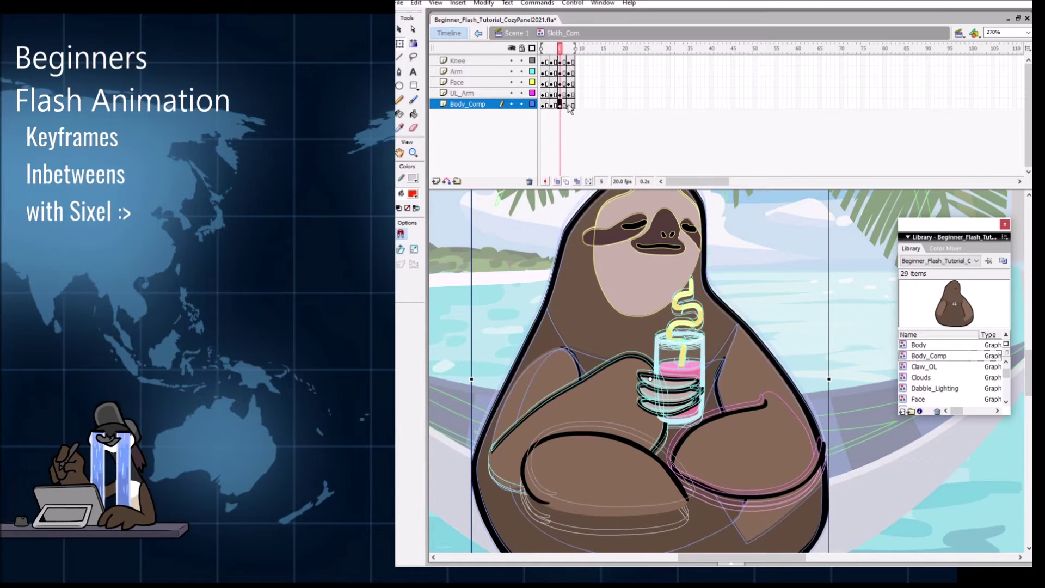
pyautogui.press('z')
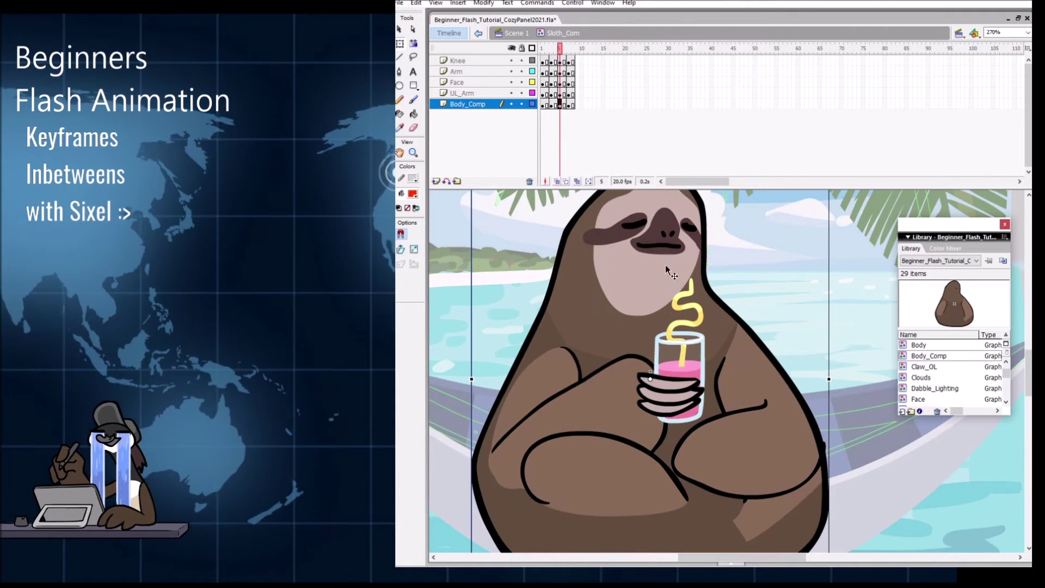
# Step: Play and scrub through frames 1 to 8 with the whole sloth in view to examine the in-between motion
pyautogui.keyDown('alt'); pyautogui.click(666, 360); pyautogui.keyUp('alt')
pyautogui.hscroll(2, 719, 395)
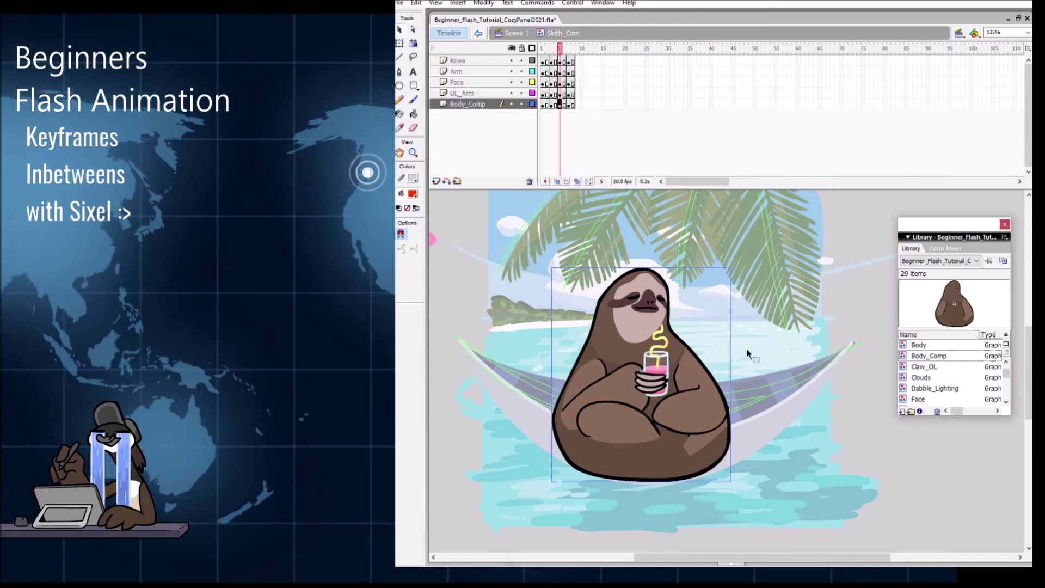
pyautogui.moveTo(561, 42); pyautogui.dragTo(559, 52)
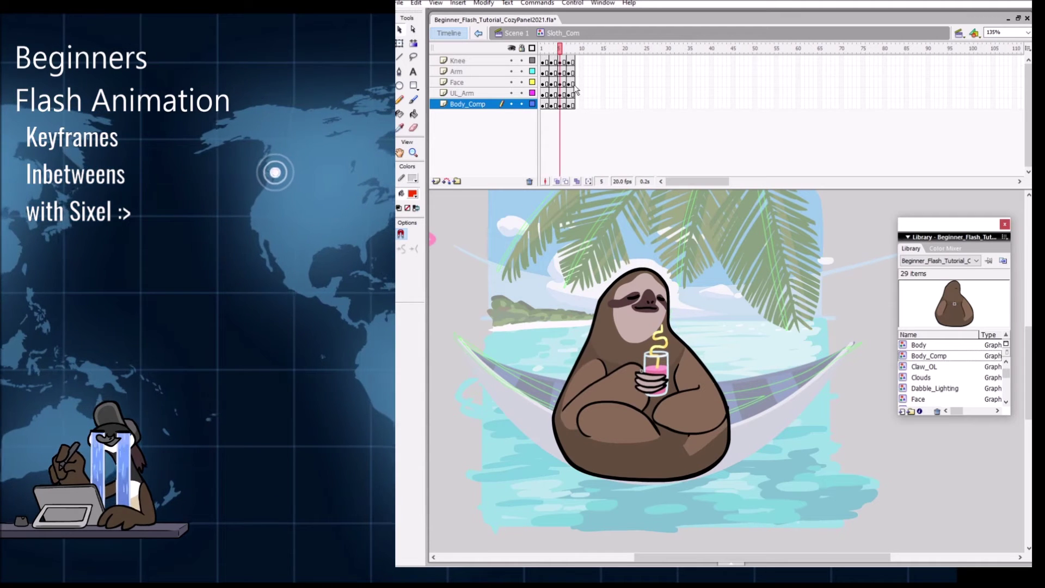
pyautogui.click(568, 60)
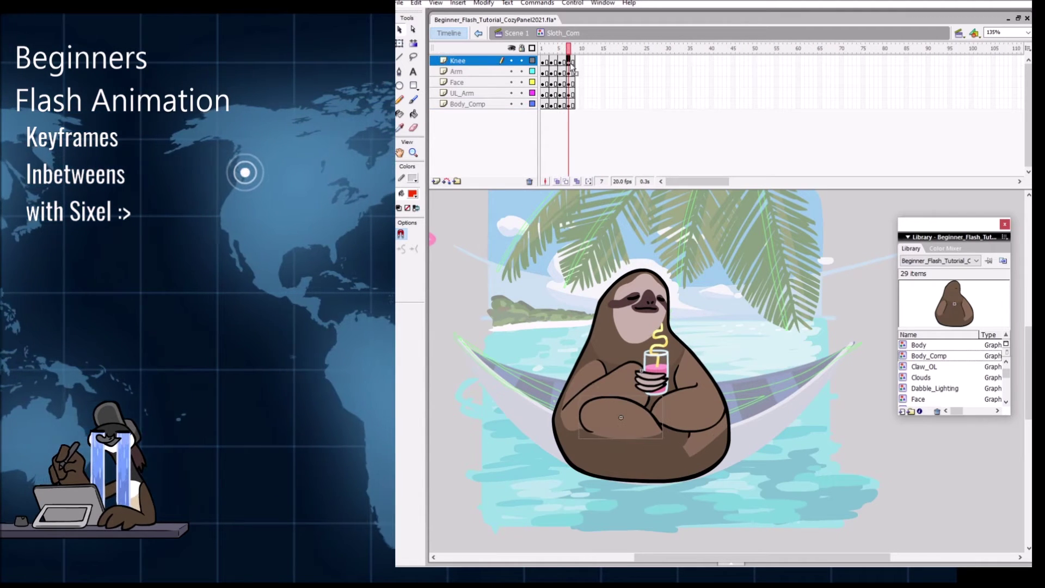
pyautogui.click(547, 48)
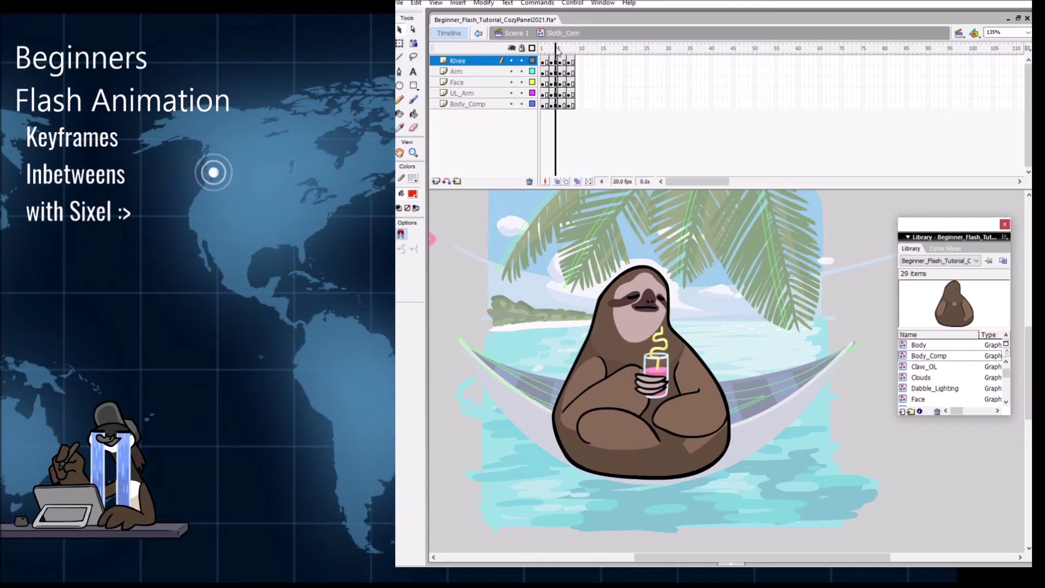
pyautogui.moveTo(549, 50); pyautogui.dragTo(576, 47)
pyautogui.moveTo(558, 54); pyautogui.dragTo(570, 53)
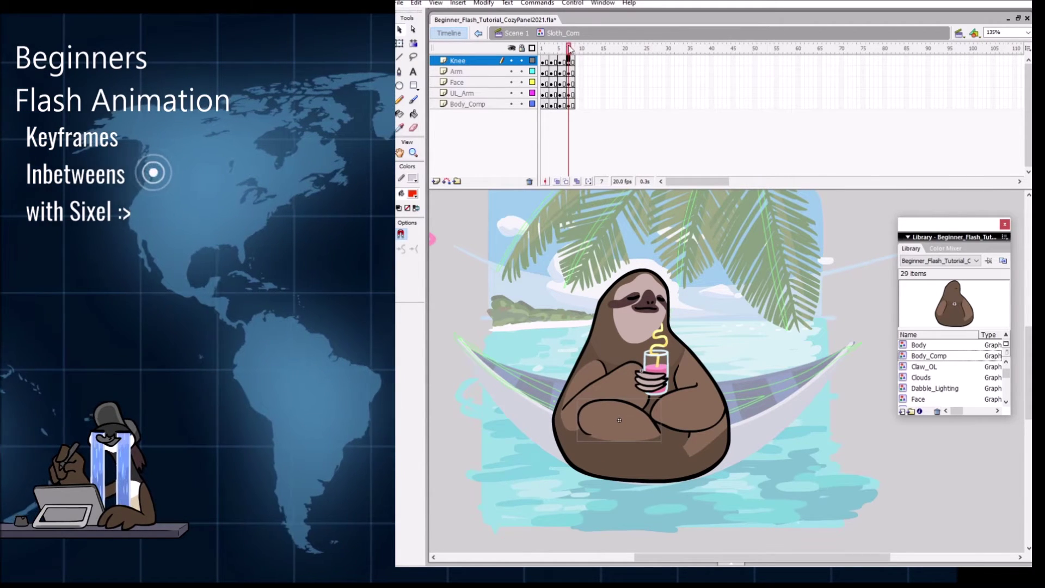
pyautogui.press('Return')
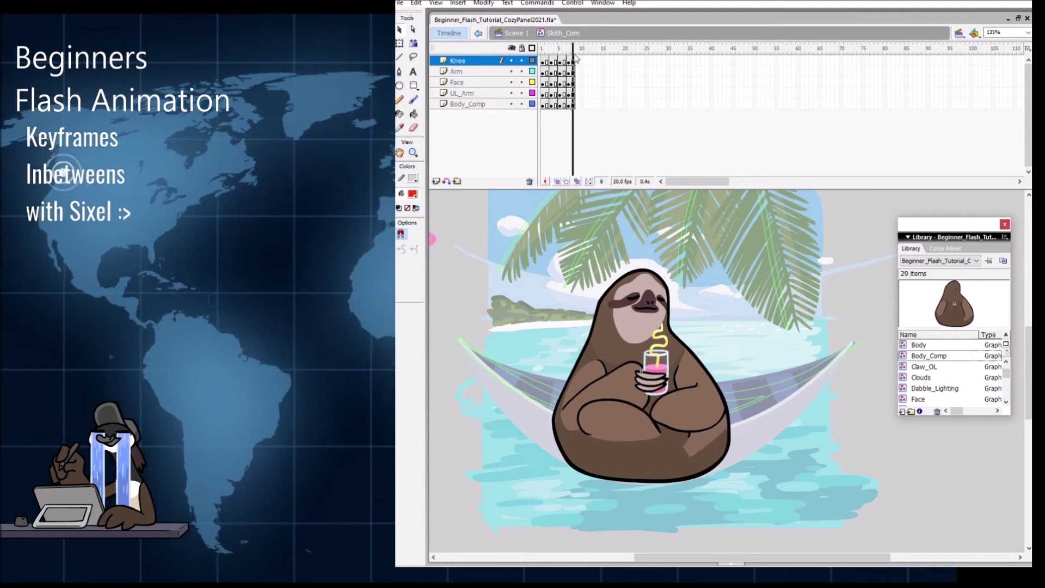
pyautogui.press('Return')
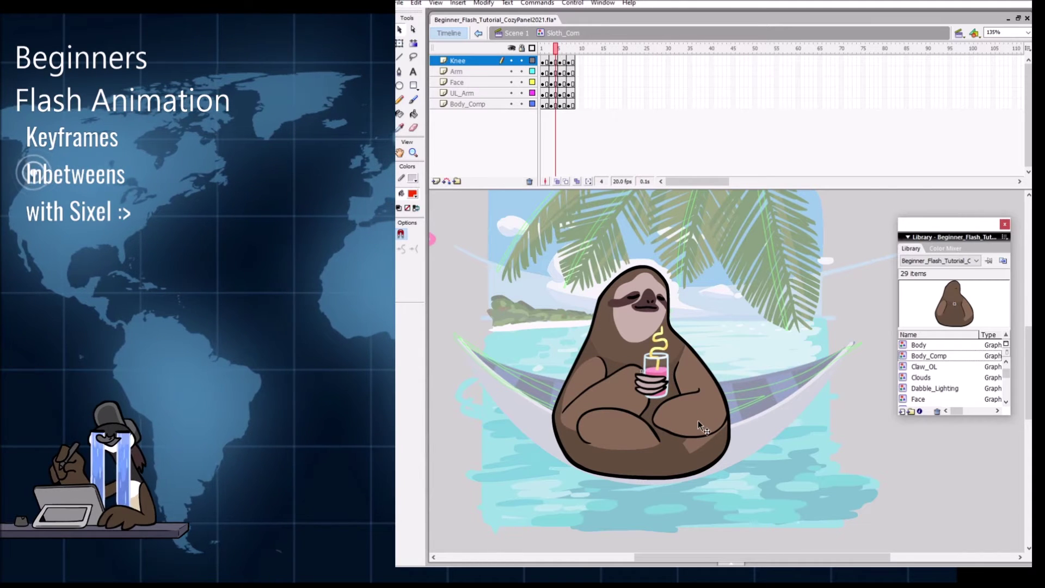
pyautogui.moveTo(567, 54); pyautogui.dragTo(569, 52)
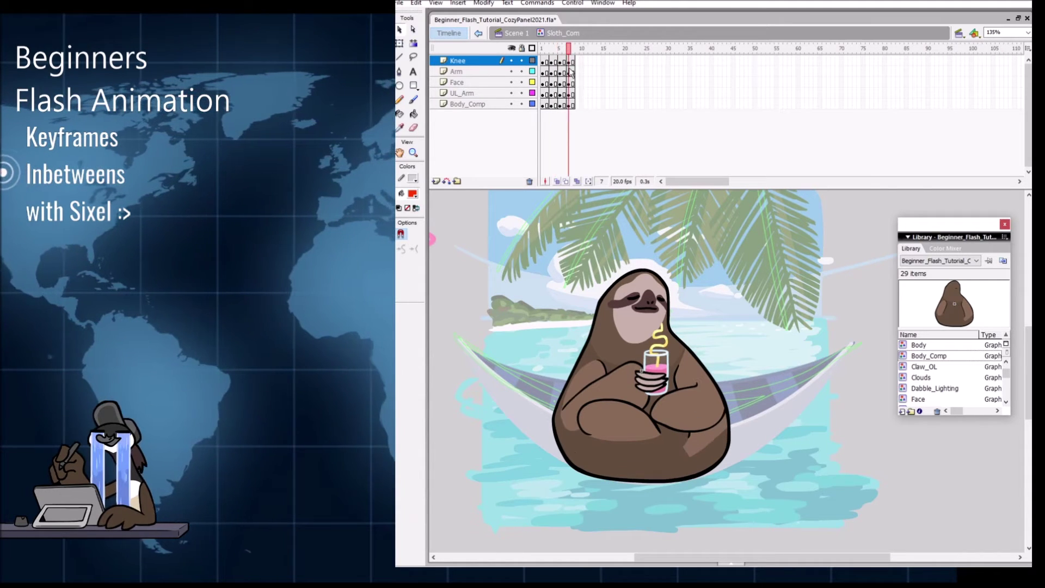
# Step: Compare the UL_Arm and Face positions across the in-between frames and the second pose at frame 7
pyautogui.click(569, 72)
pyautogui.click(684, 405)
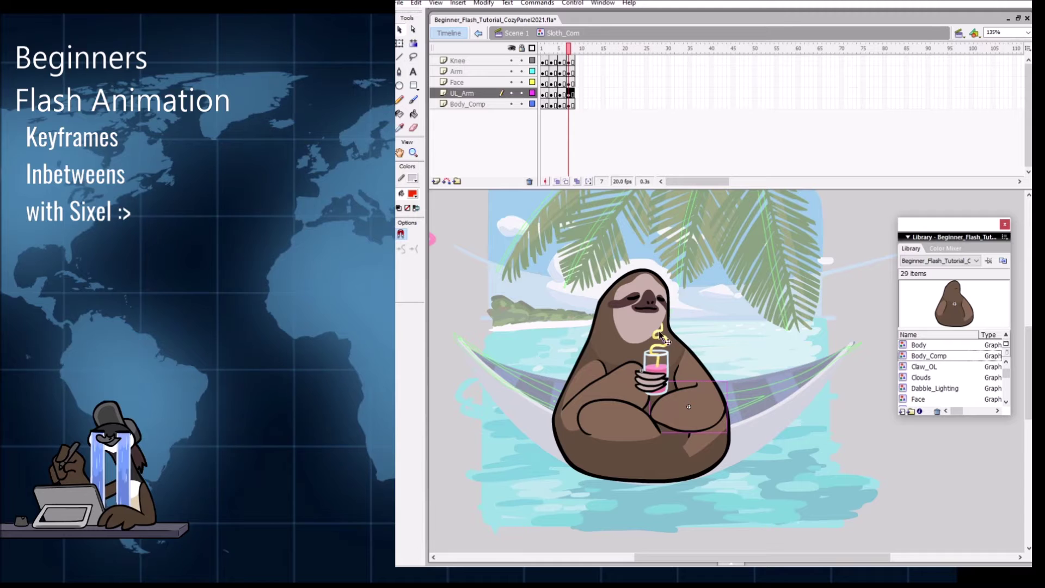
pyautogui.click(560, 93)
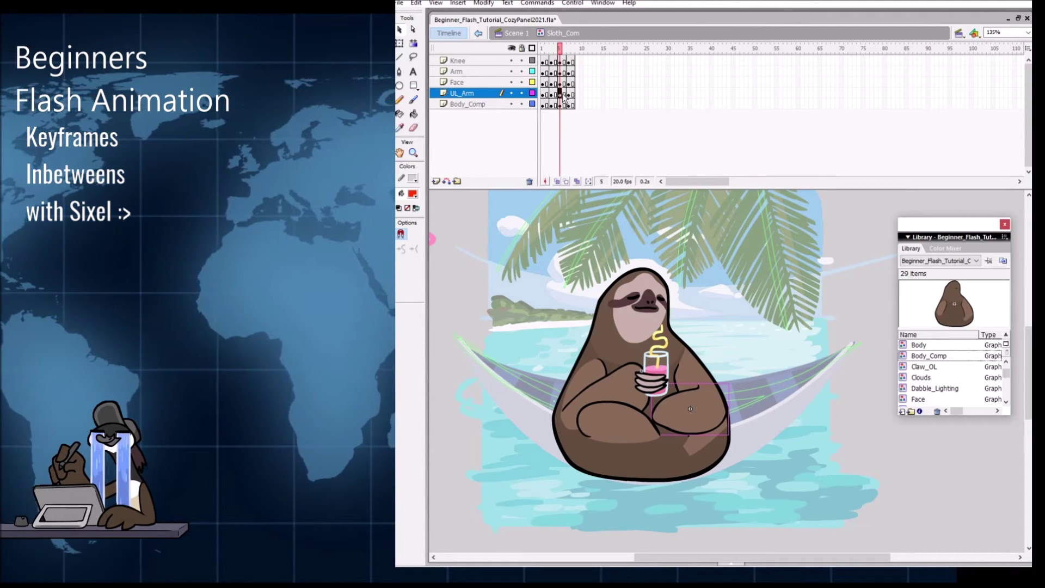
pyautogui.click(552, 93)
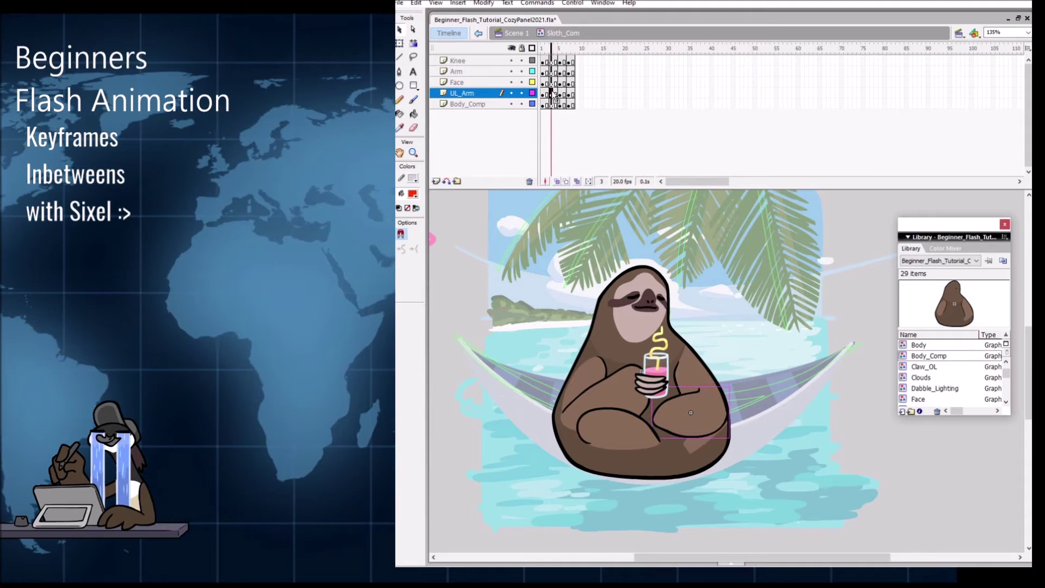
pyautogui.moveTo(555, 49); pyautogui.dragTo(571, 51)
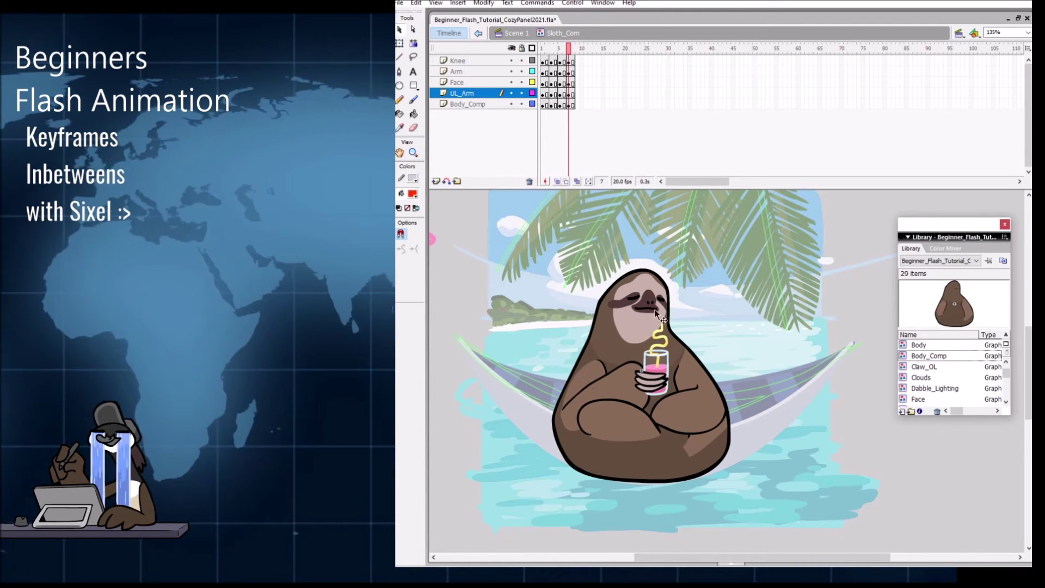
pyautogui.click(655, 259)
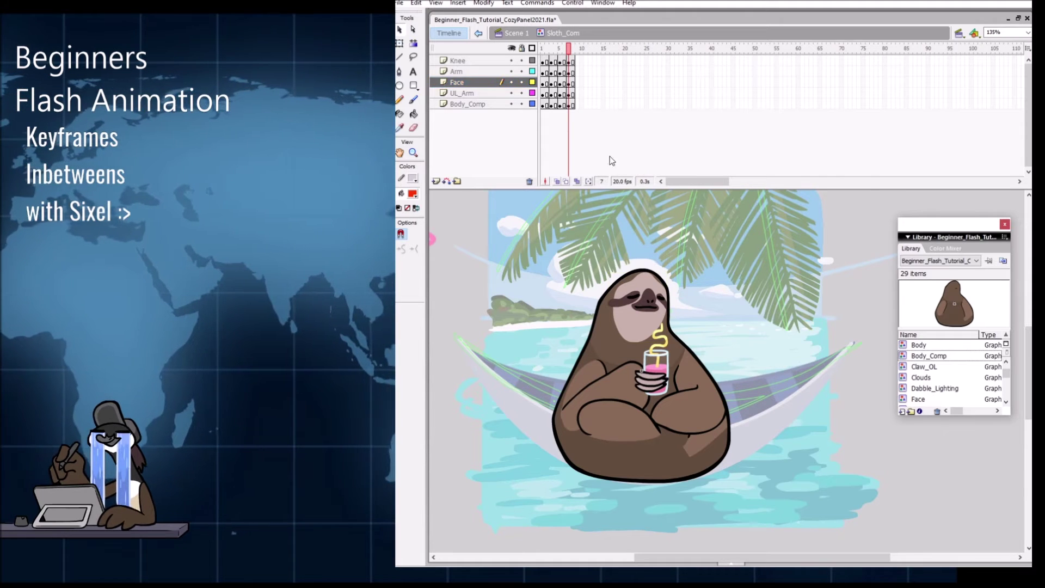
pyautogui.moveTo(568, 50); pyautogui.dragTo(563, 49)
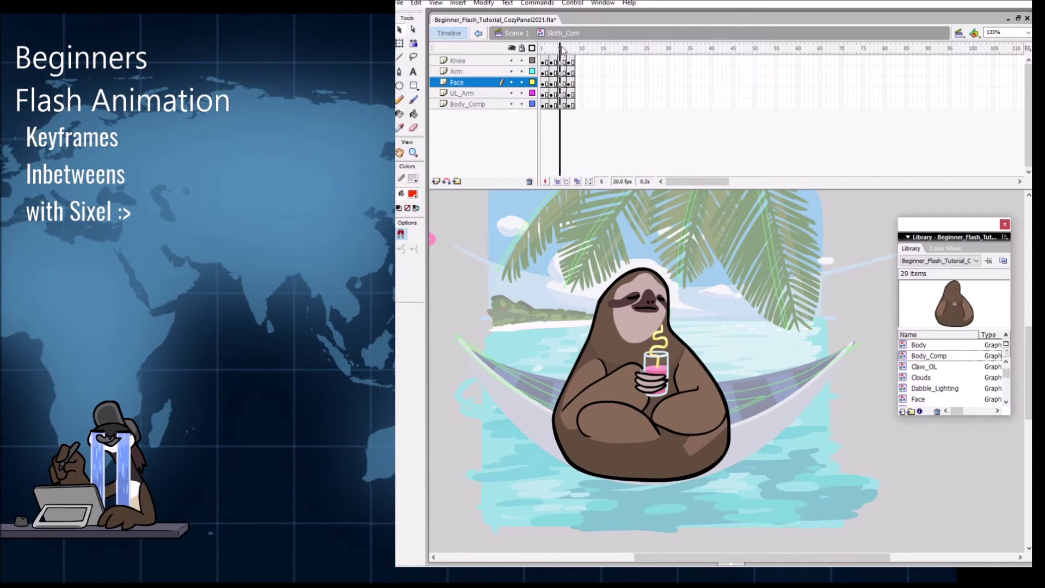
pyautogui.click(559, 81)
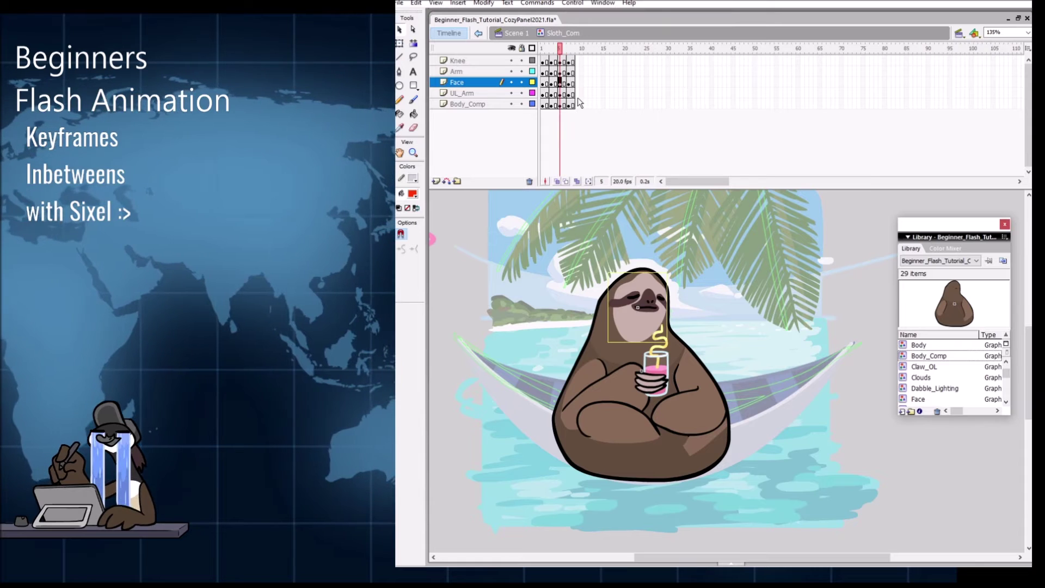
pyautogui.click(565, 48)
pyautogui.click(560, 48)
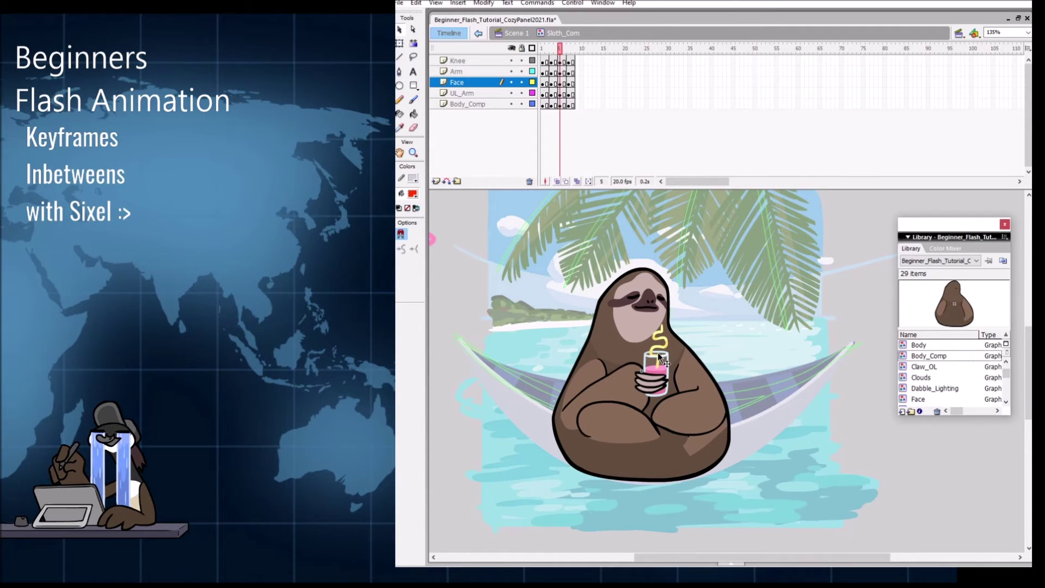
# Step: Open the Face symbol for editing and add a keyframe at frame 2 of Layer 1
pyautogui.click(659, 277)
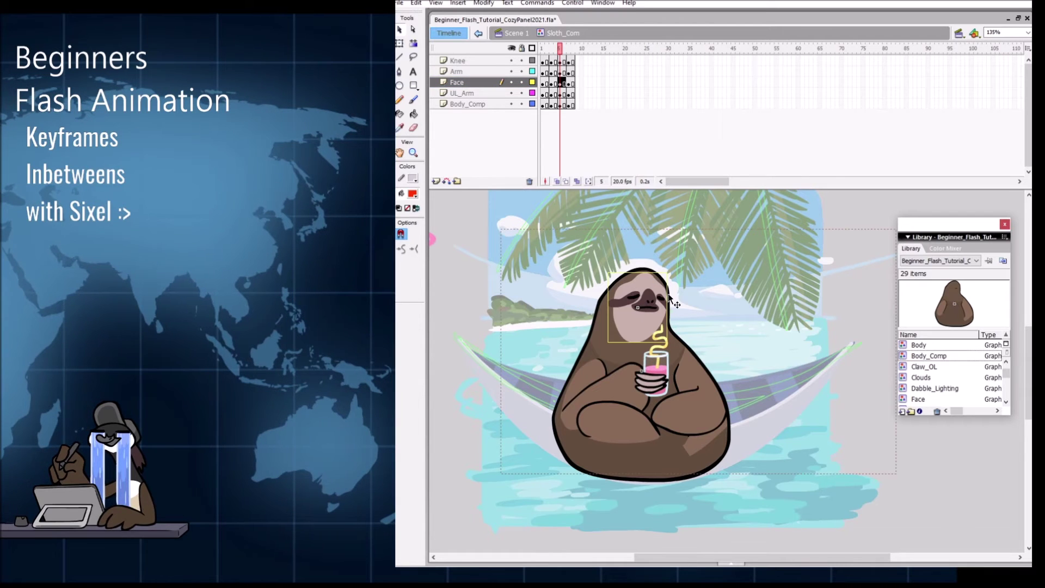
pyautogui.doubleClick(657, 277)
pyautogui.press('z')
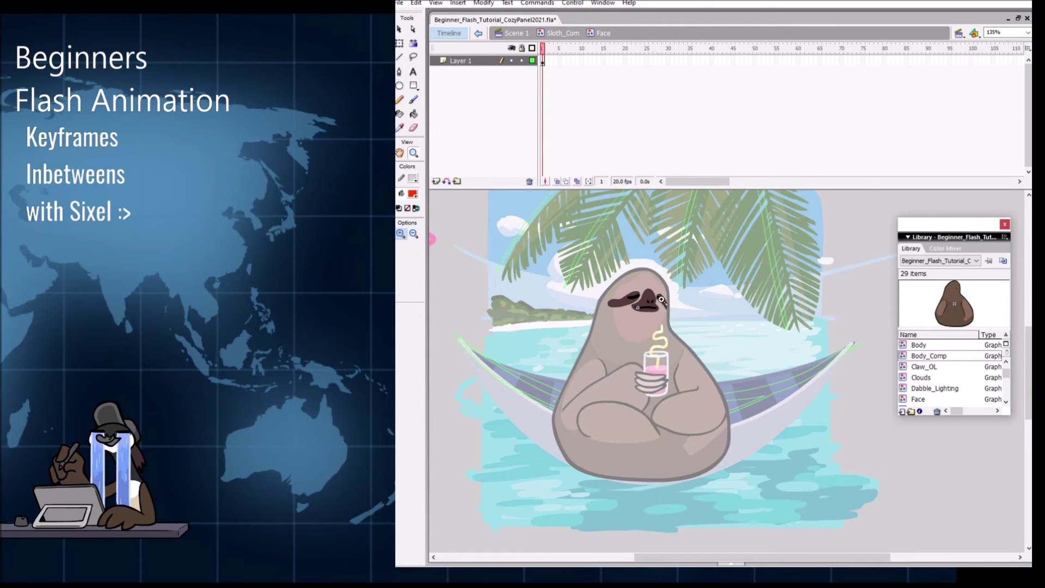
pyautogui.click(667, 297)
pyautogui.moveTo(732, 320); pyautogui.dragTo(682, 327)
pyautogui.press('v')
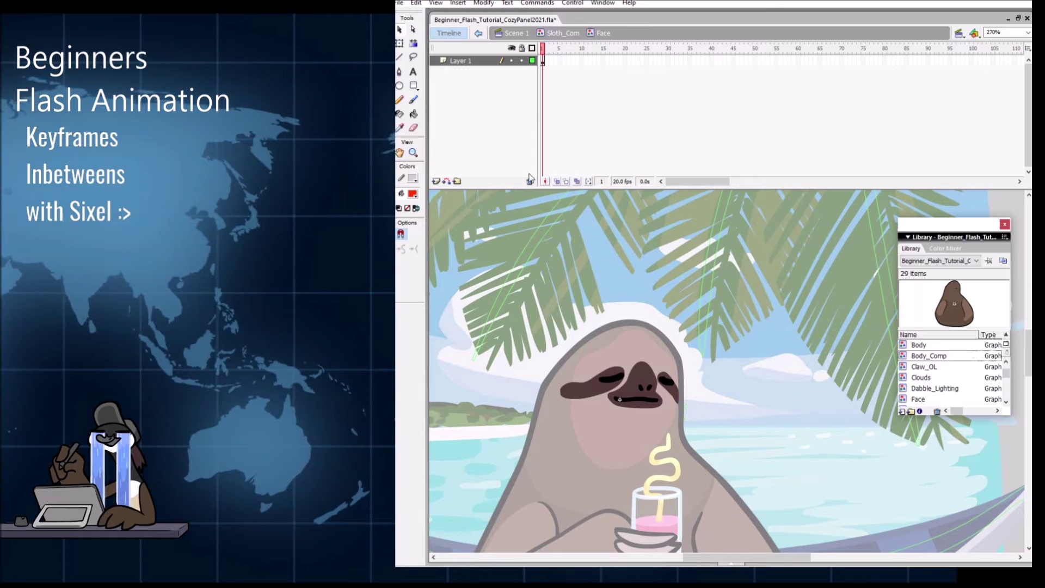
pyautogui.click(547, 60)
pyautogui.press('F6')
# Step: Nudge both eyes and the dark eye patches slightly upward on frame 2 of the Face symbol
pyautogui.click(615, 378)
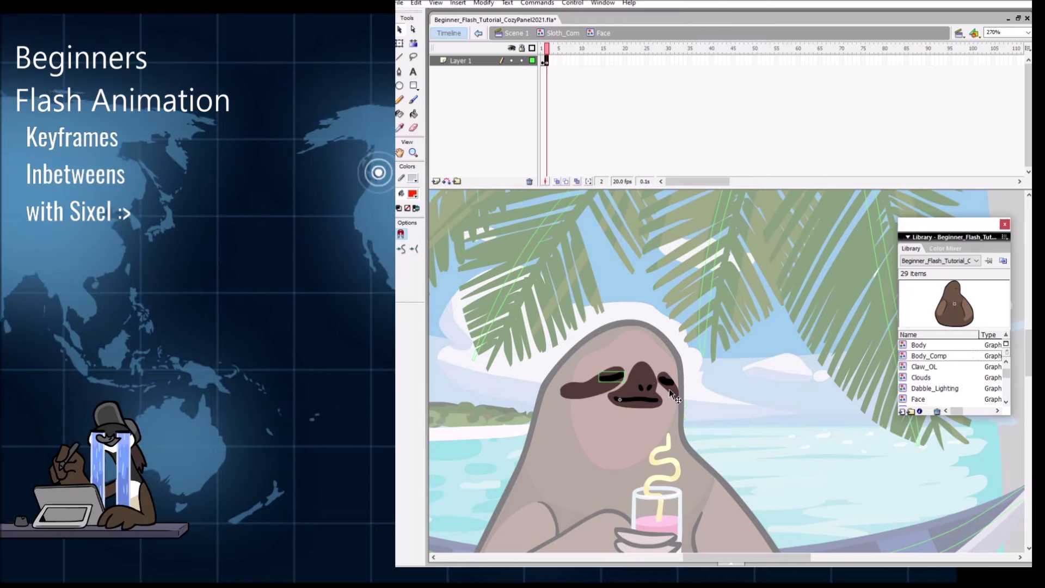
pyautogui.click(668, 369)
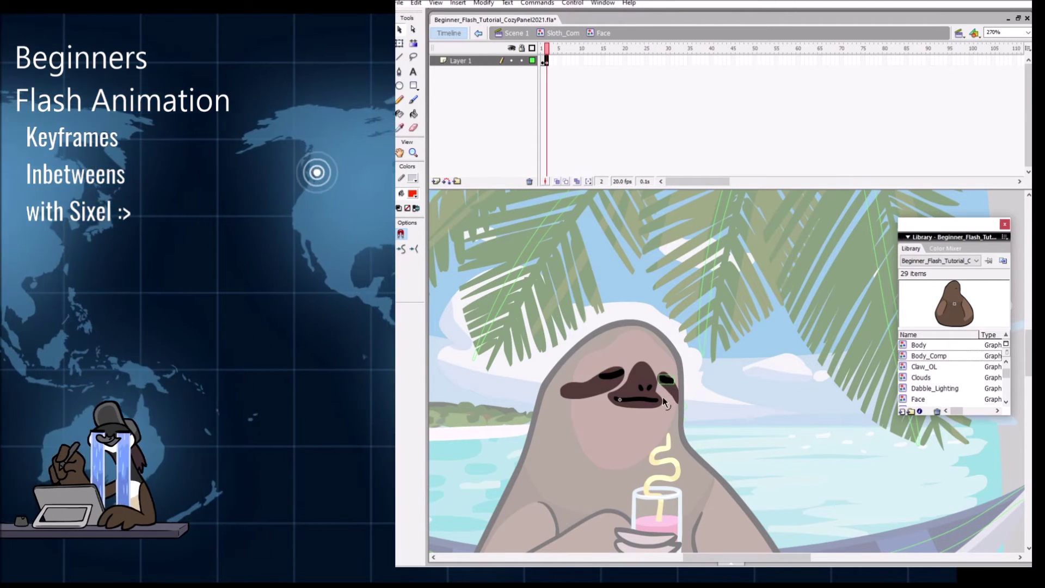
pyautogui.click(611, 381)
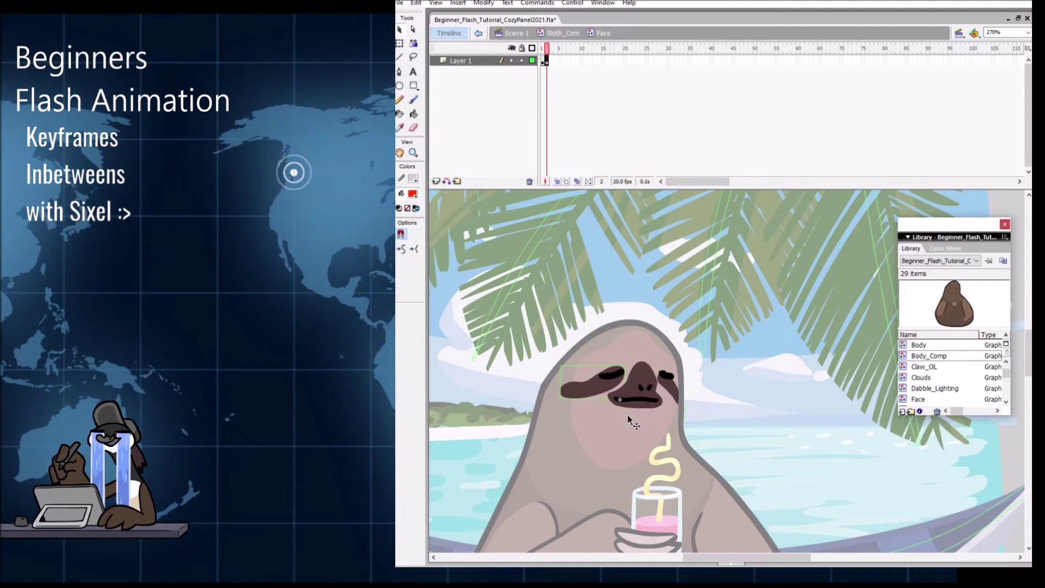
pyautogui.click(669, 390)
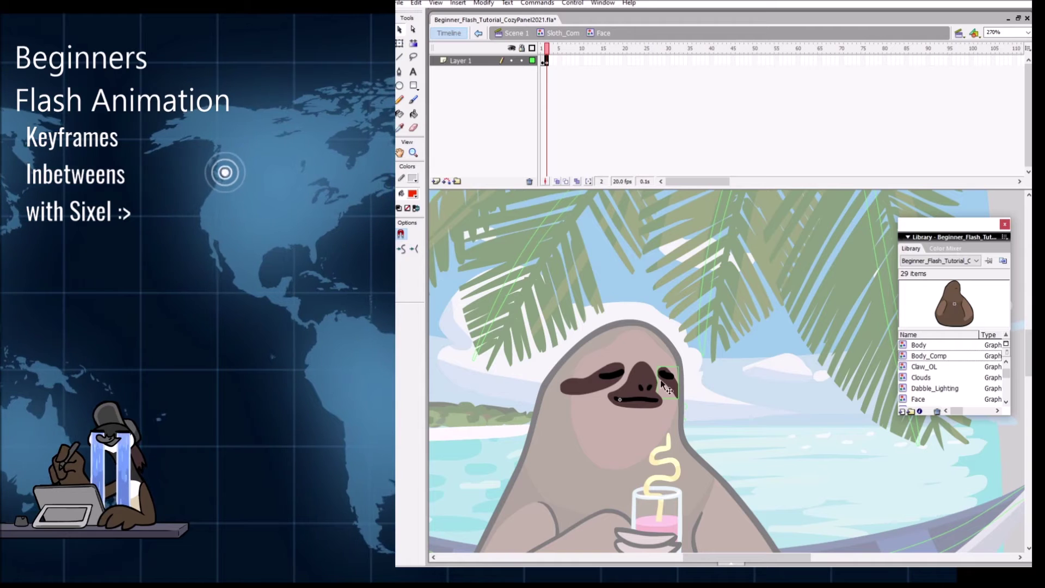
# Step: Raise the nostrils, mouth and dark muzzle shape slightly on frame 2 of the Face symbol
pyautogui.click(649, 392)
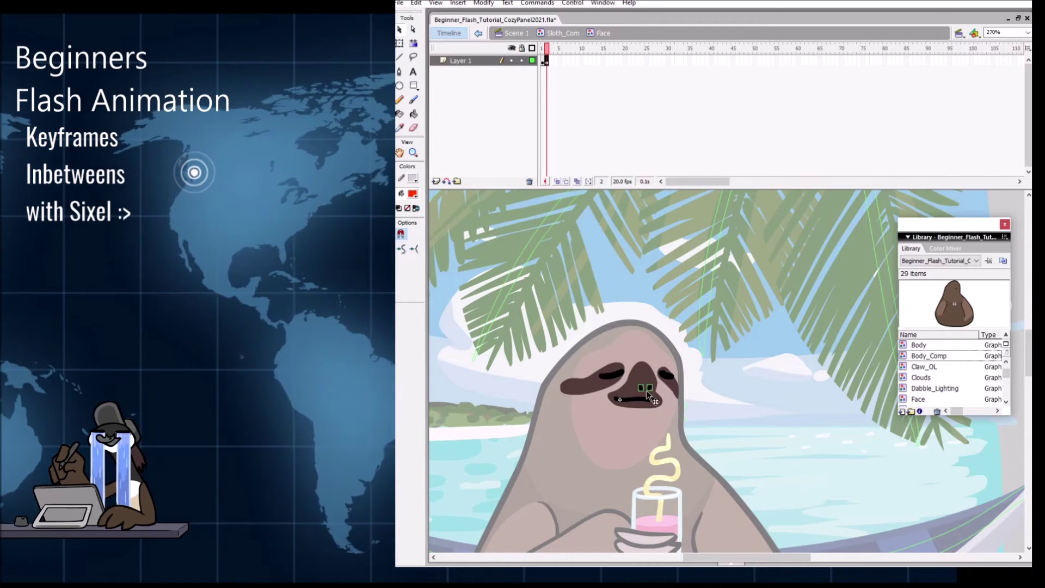
pyautogui.press('Up')
pyautogui.press('Up')
pyautogui.press('Up')
pyautogui.press('Up')
pyautogui.press('Up')
pyautogui.press('Up')
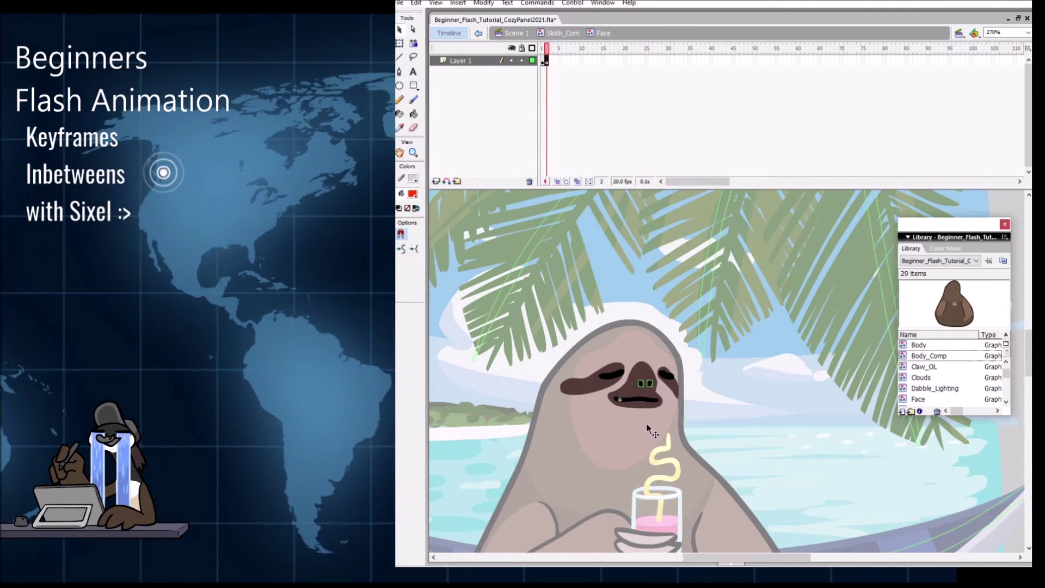
pyautogui.click(649, 402)
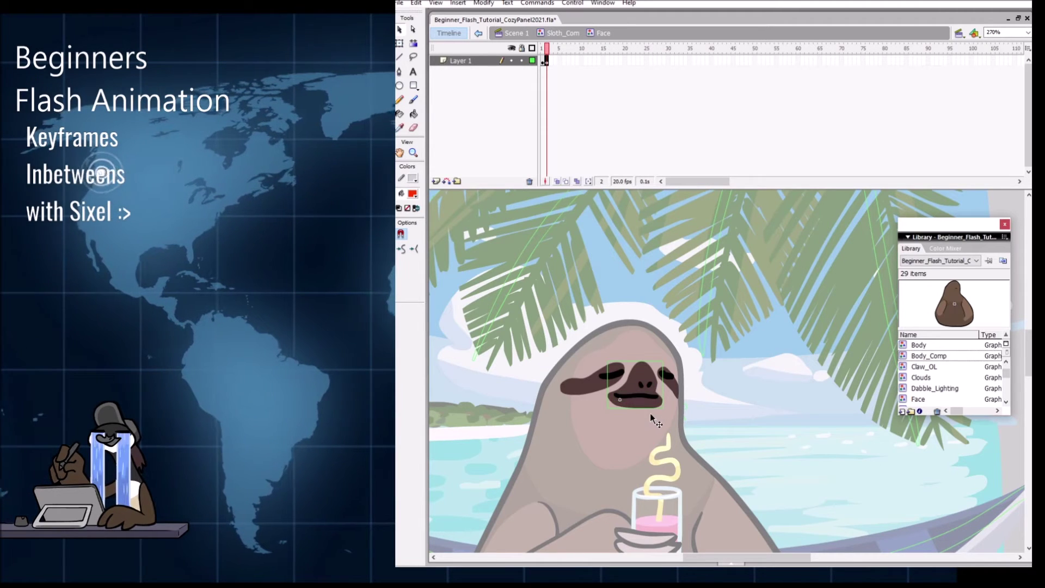
pyautogui.moveTo(648, 418); pyautogui.dragTo(713, 352)
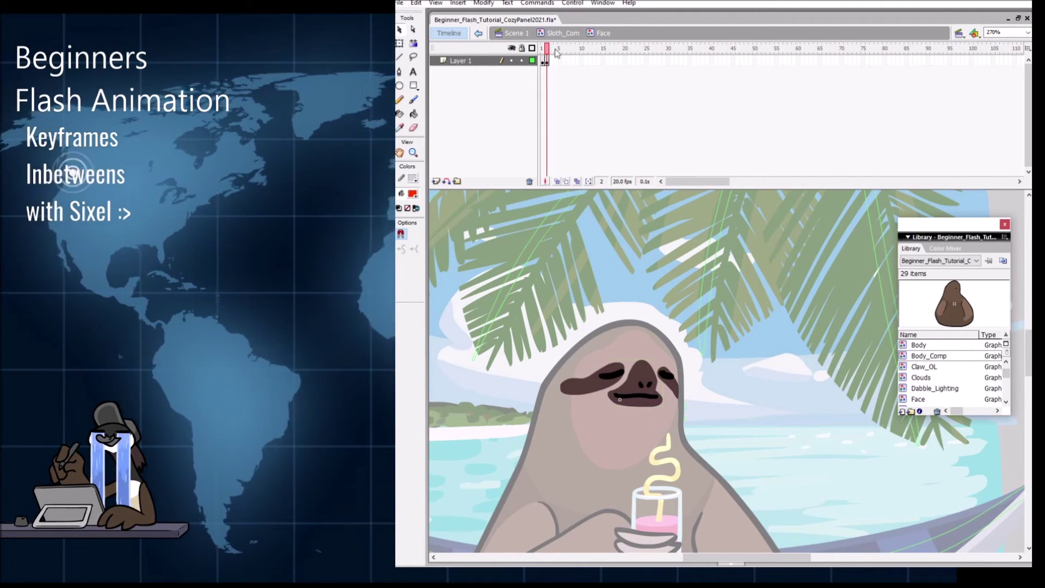
# Step: Raise the nostrils, mouth and muzzle a little further on frame 2, and return to Sloth_Com
pyautogui.click(549, 51)
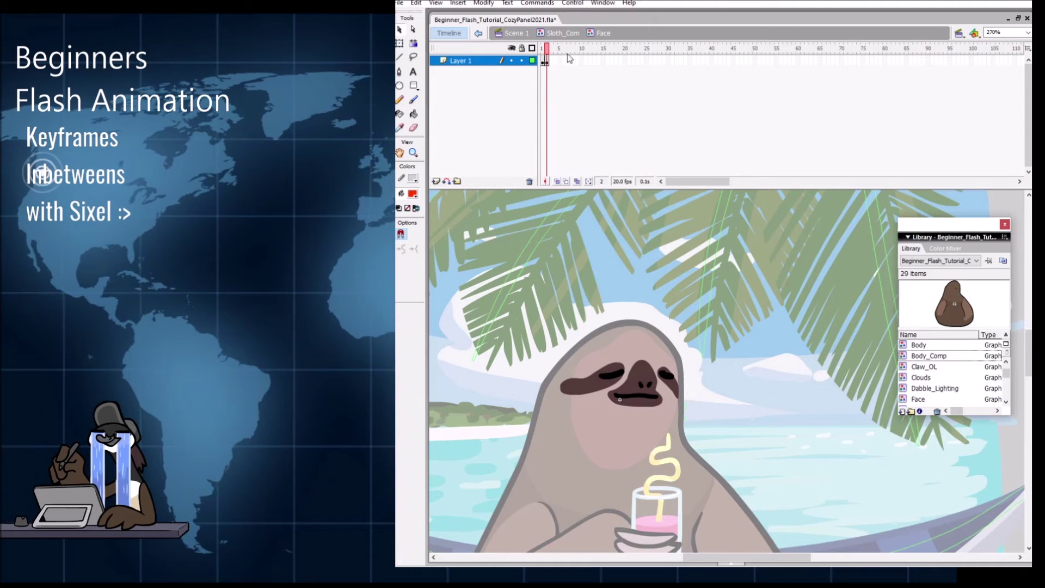
pyautogui.click(654, 369)
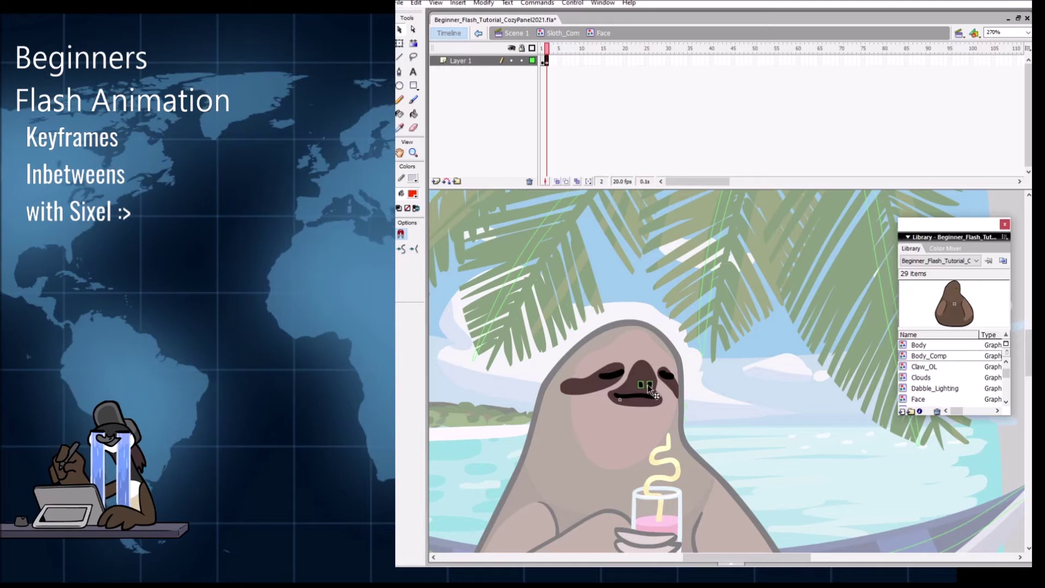
pyautogui.click(730, 472)
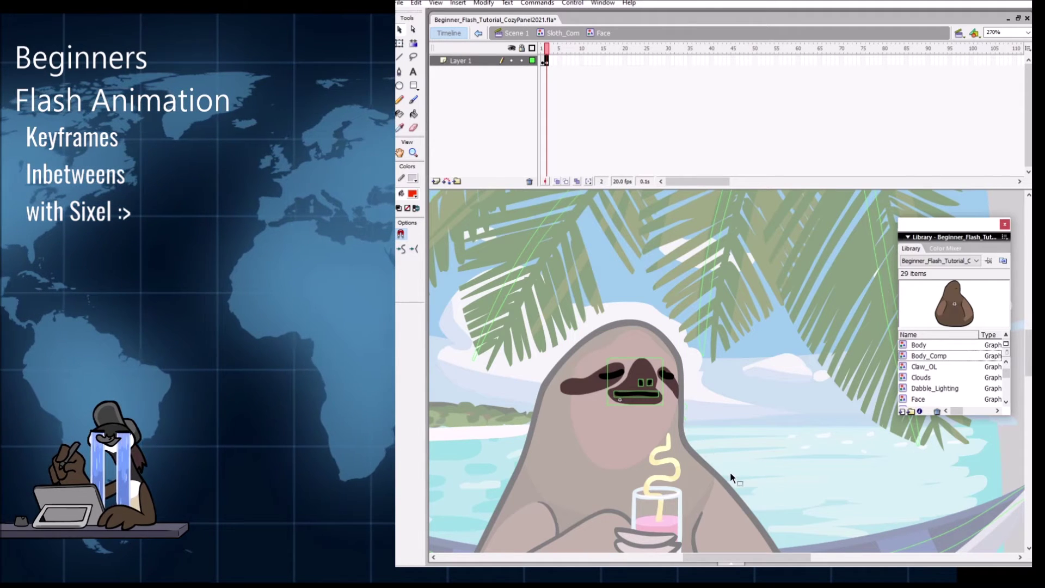
pyautogui.click(650, 394)
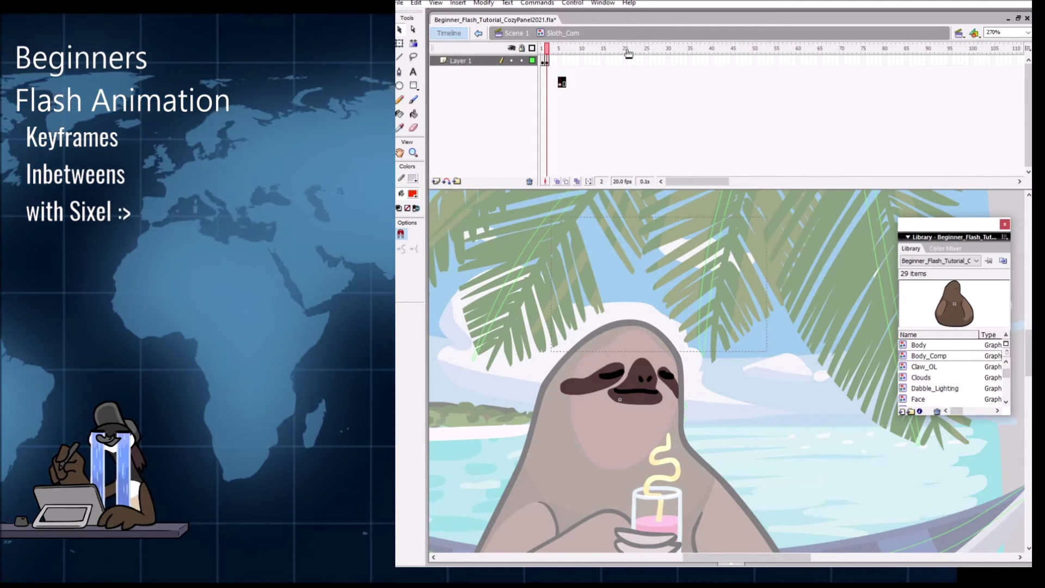
# Step: Set the Face instance at frame 7 of Sloth_Com to Single Frame, displaying frame 2 of the symbol
pyautogui.doubleClick(655, 385)
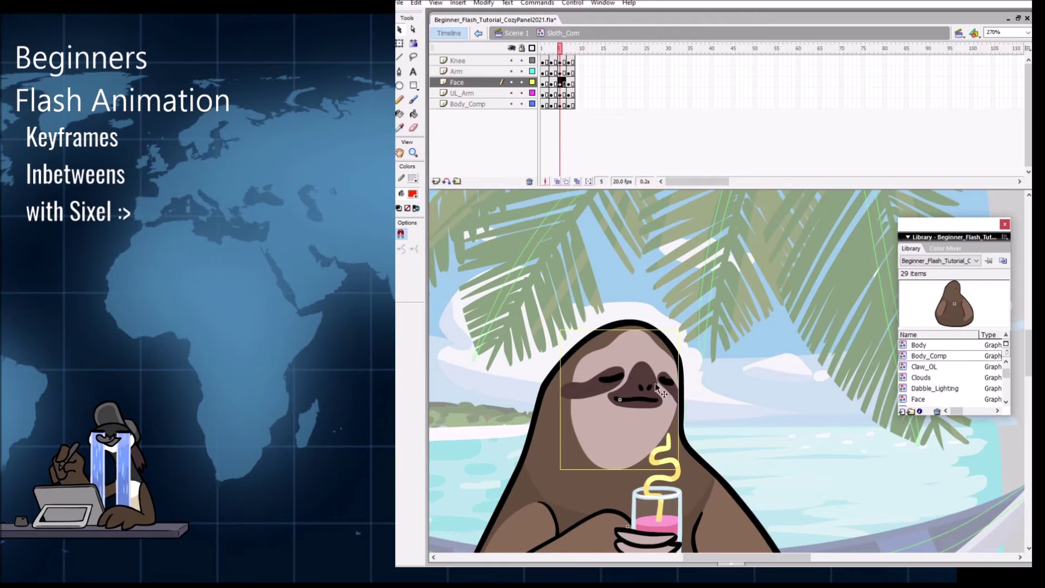
pyautogui.click(740, 563)
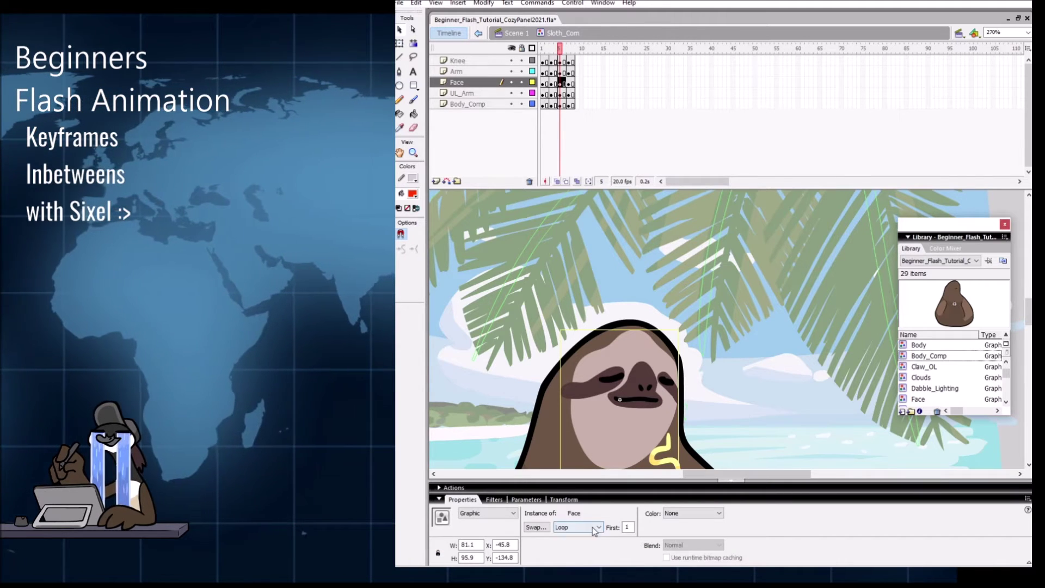
pyautogui.moveTo(542, 83); pyautogui.dragTo(570, 83)
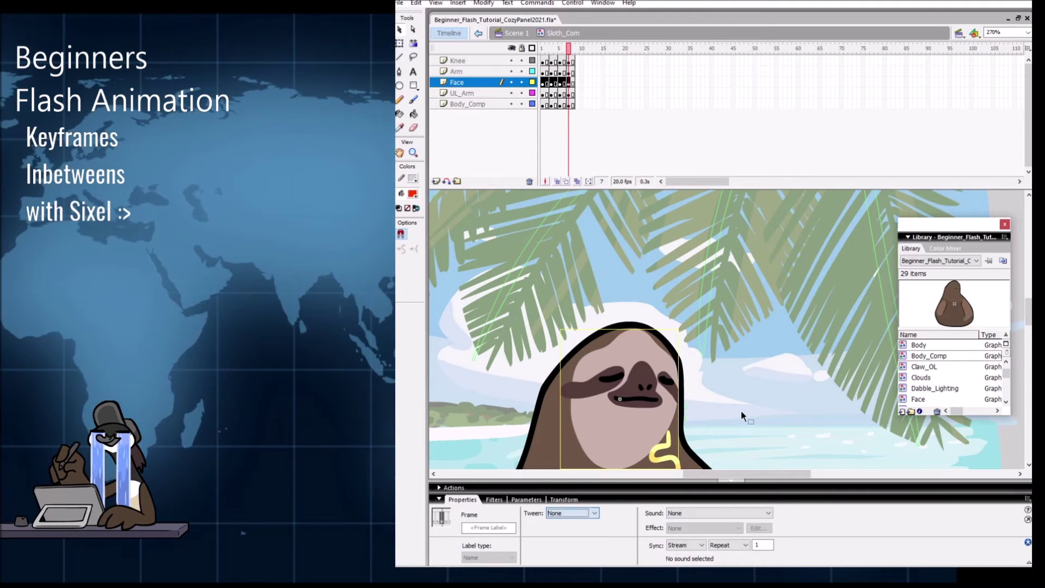
pyautogui.click(645, 387)
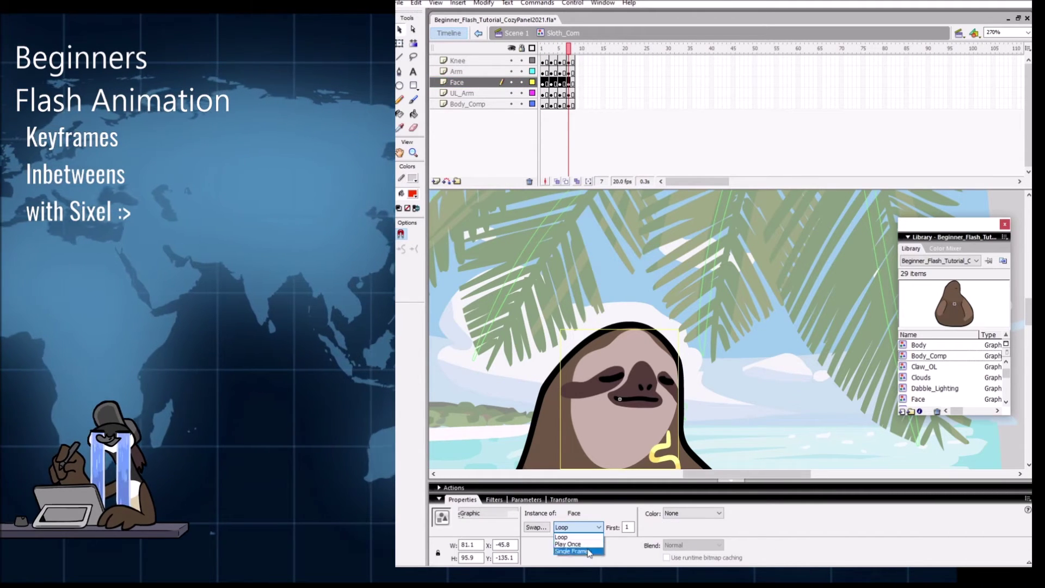
pyautogui.click(571, 90)
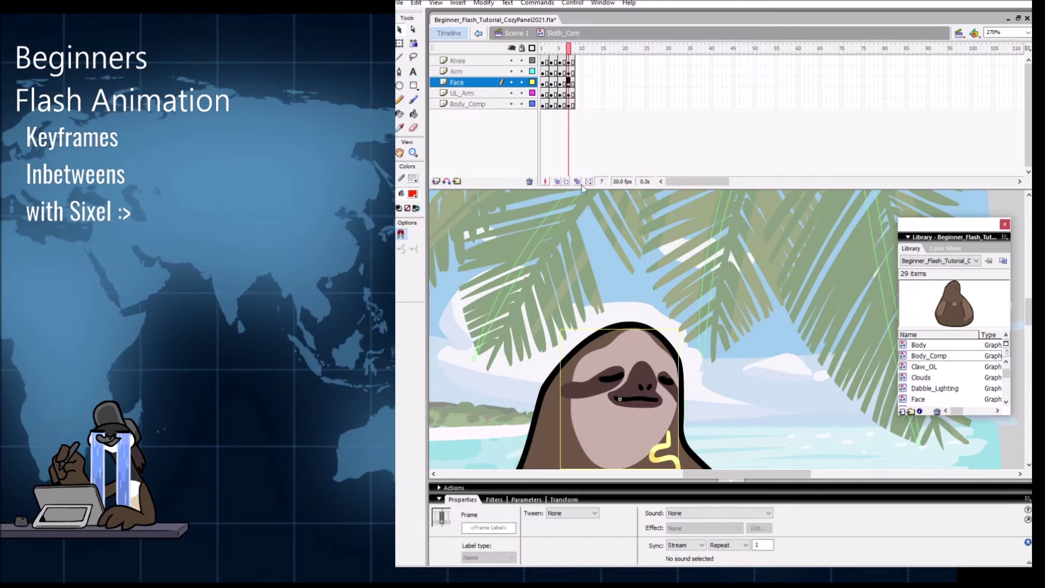
pyautogui.click(662, 374)
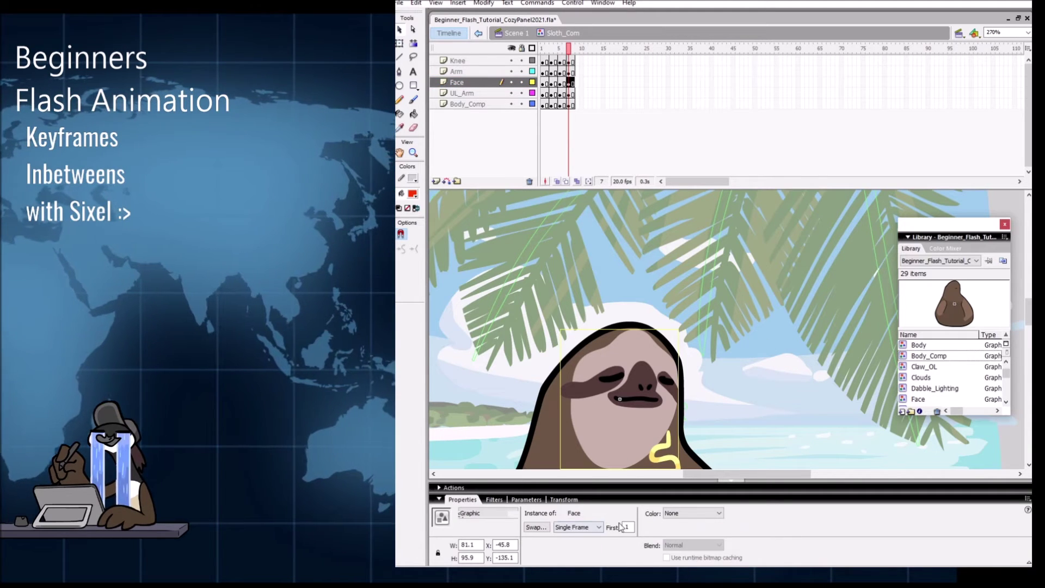
pyautogui.write('2')
pyautogui.press('Return')
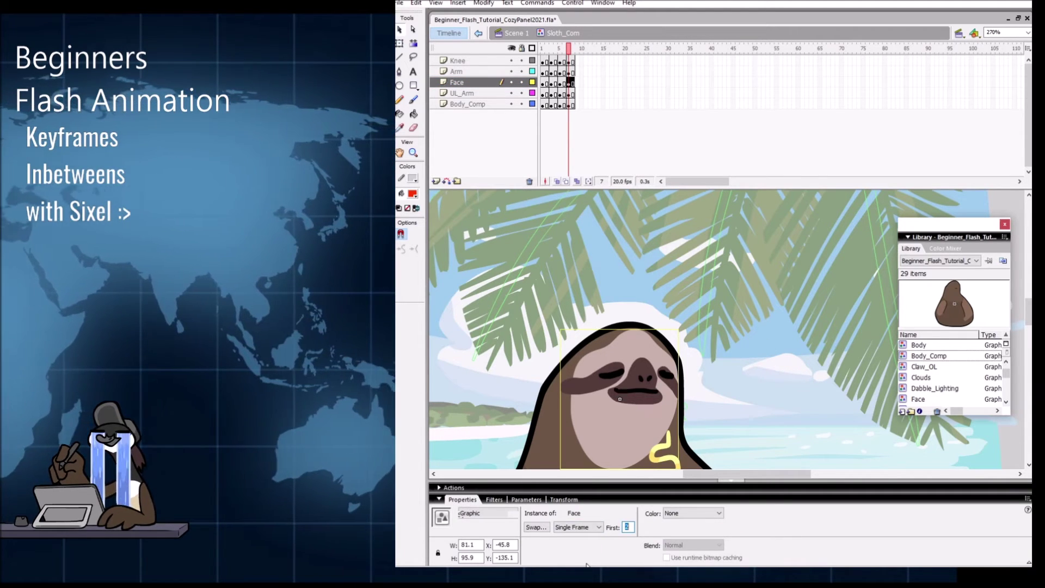
# Step: Set the Face instances at frames 1, 3 and 5 of Sloth_Com to Single Frame
pyautogui.click(730, 382)
pyautogui.moveTo(740, 393); pyautogui.dragTo(706, 323)
pyautogui.press('z')
pyautogui.keyDown('alt'); pyautogui.click(706, 327); pyautogui.keyUp('alt')
pyautogui.moveTo(713, 367); pyautogui.dragTo(675, 350)
pyautogui.press('v')
pyautogui.moveTo(569, 48); pyautogui.dragTo(552, 48)
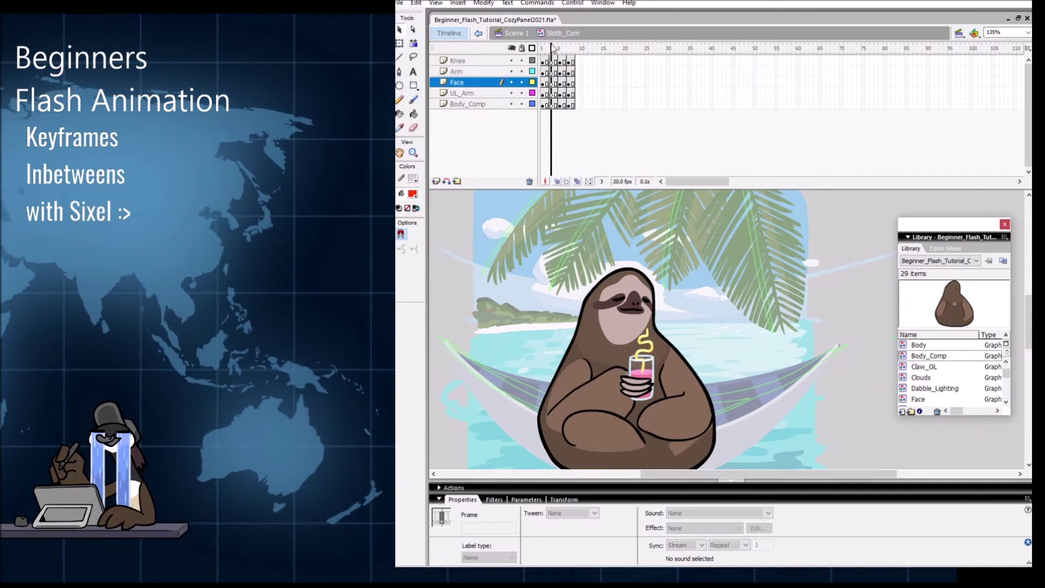
pyautogui.click(551, 72)
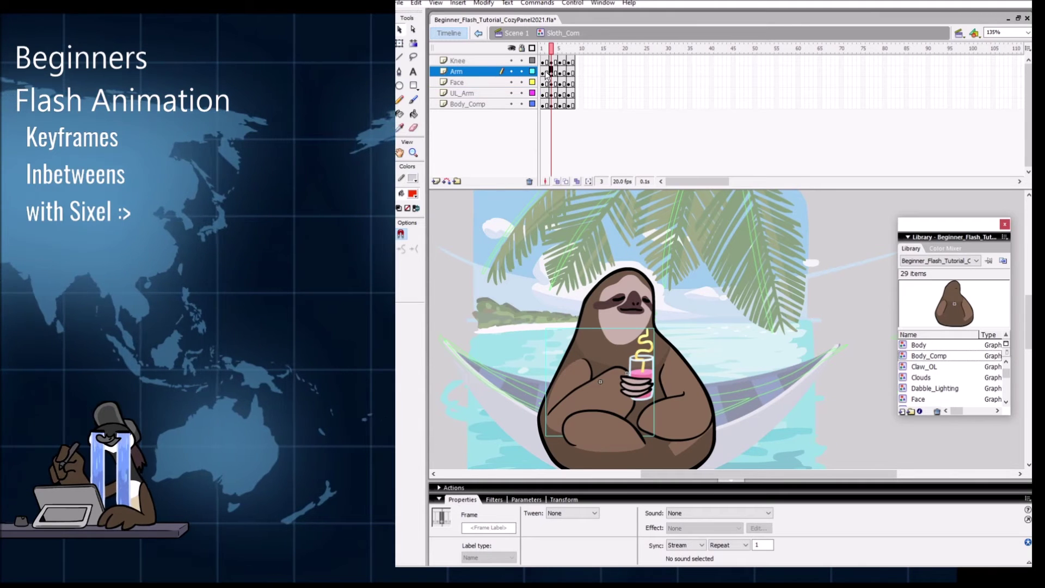
pyautogui.click(542, 49)
pyautogui.click(617, 304)
pyautogui.click(598, 527)
pyautogui.click(572, 552)
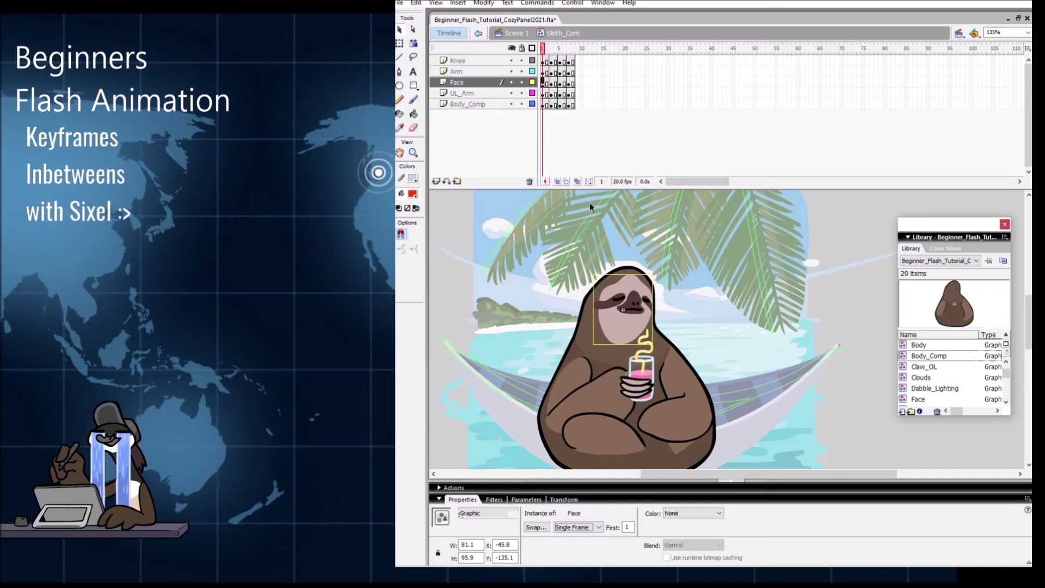
pyautogui.click(551, 82)
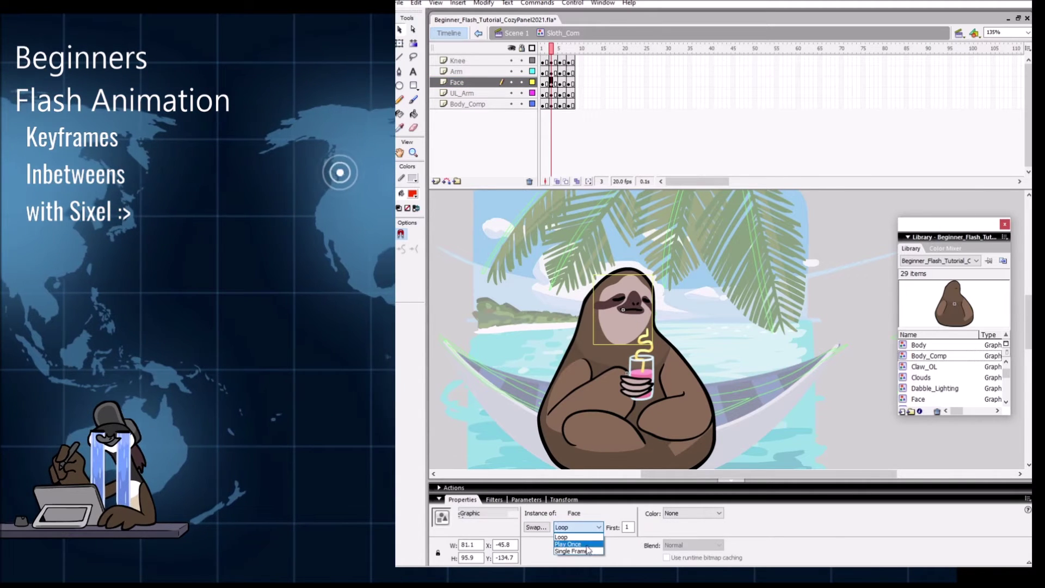
pyautogui.click(572, 551)
pyautogui.click(559, 82)
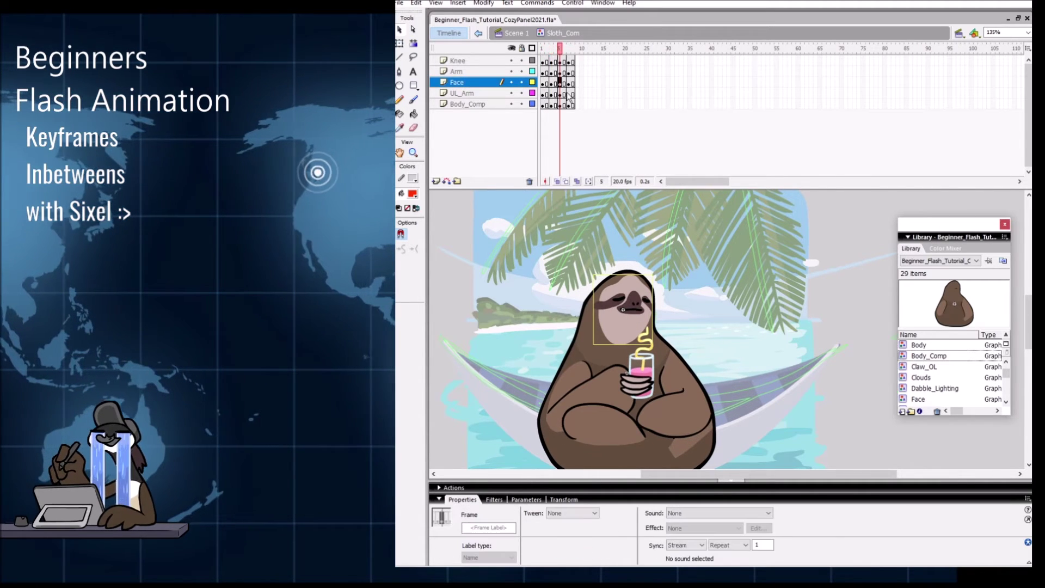
pyautogui.click(649, 345)
# Step: Open the Face symbol, insert an in-between keyframe at frame 2 of Layer 1, and turn on onion skin outlines
pyautogui.moveTo(561, 50)
pyautogui.mouseDown()
pyautogui.moveTo(544, 57)
pyautogui.moveTo(571, 64)
pyautogui.mouseUp()
pyautogui.click(634, 325)
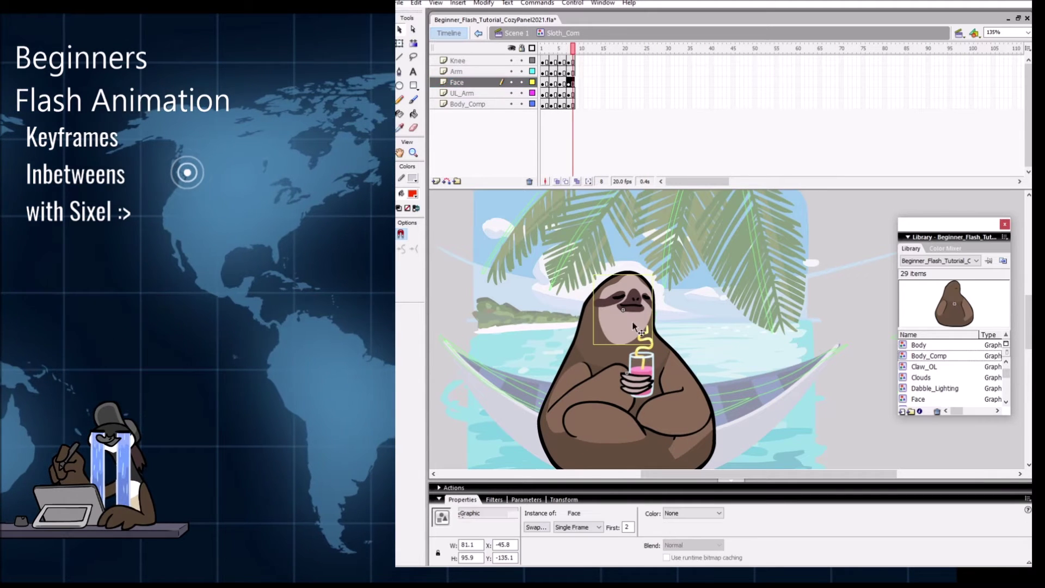
pyautogui.doubleClick(634, 325)
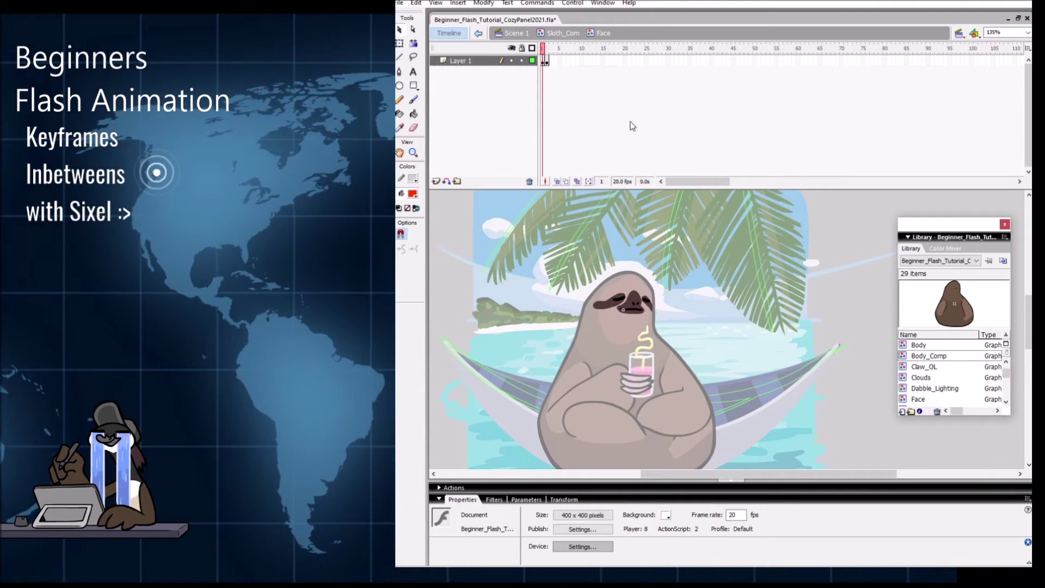
pyautogui.click(549, 61)
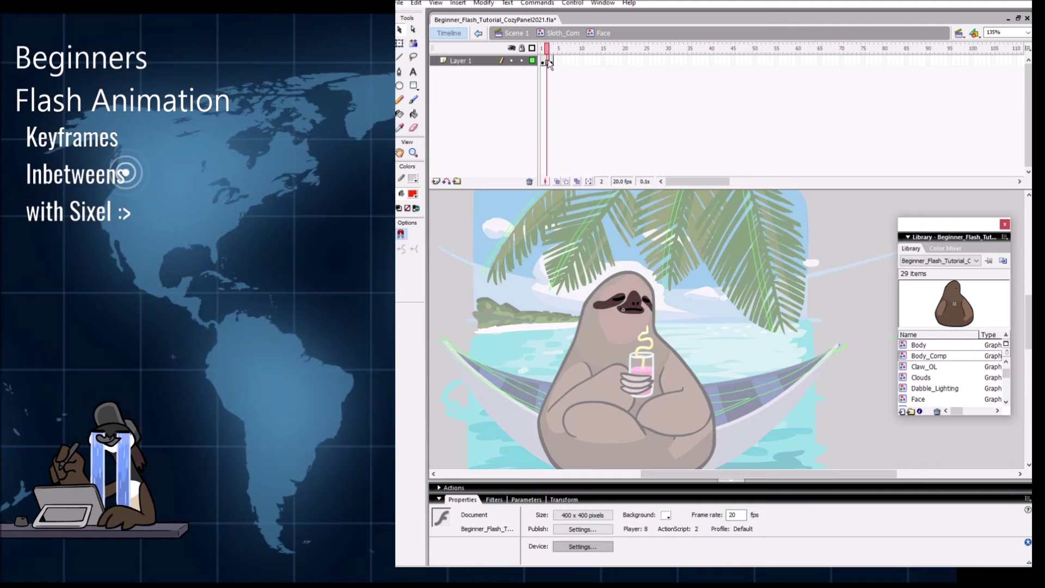
pyautogui.press('z')
pyautogui.click(645, 300)
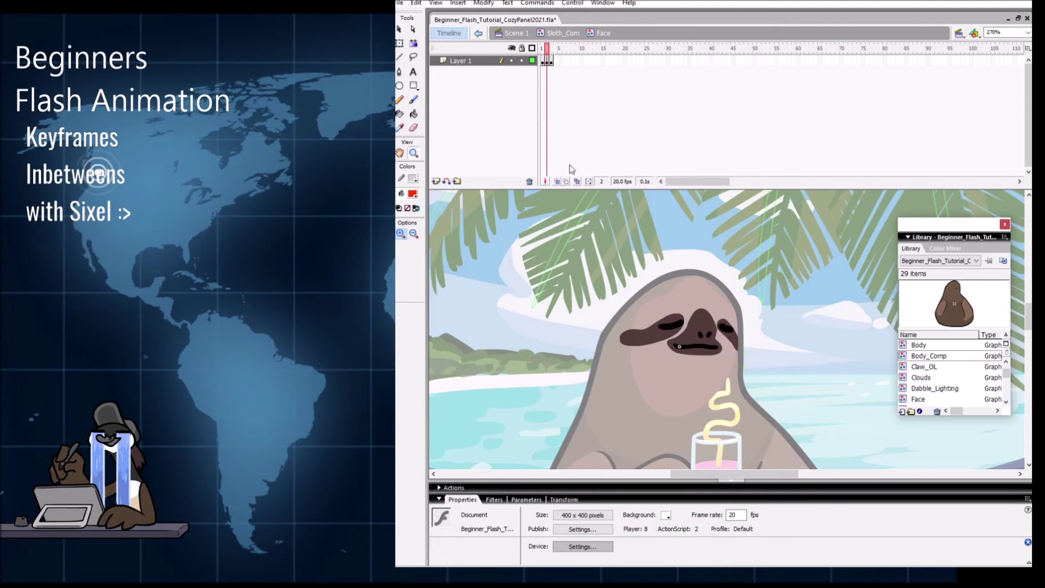
pyautogui.click(566, 181)
pyautogui.press('v')
# Step: Raise the eyes and dark eye patches on the in-between frame 2 partway toward the frame 3 pose
pyautogui.click(610, 341)
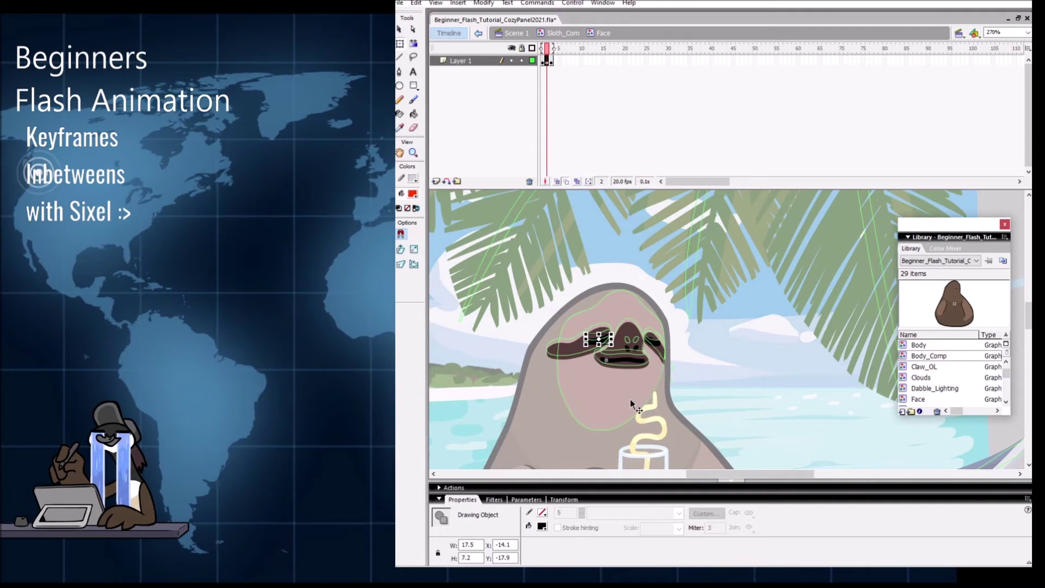
pyautogui.click(630, 310)
pyautogui.click(601, 339)
pyautogui.press('Up')
pyautogui.press('Up')
pyautogui.press('Up')
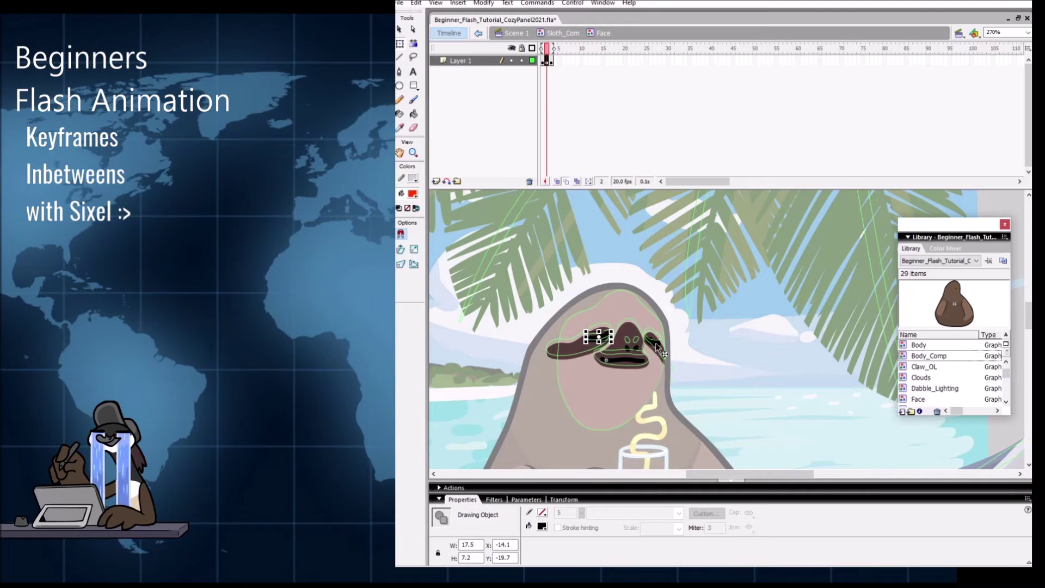
pyautogui.click(602, 358)
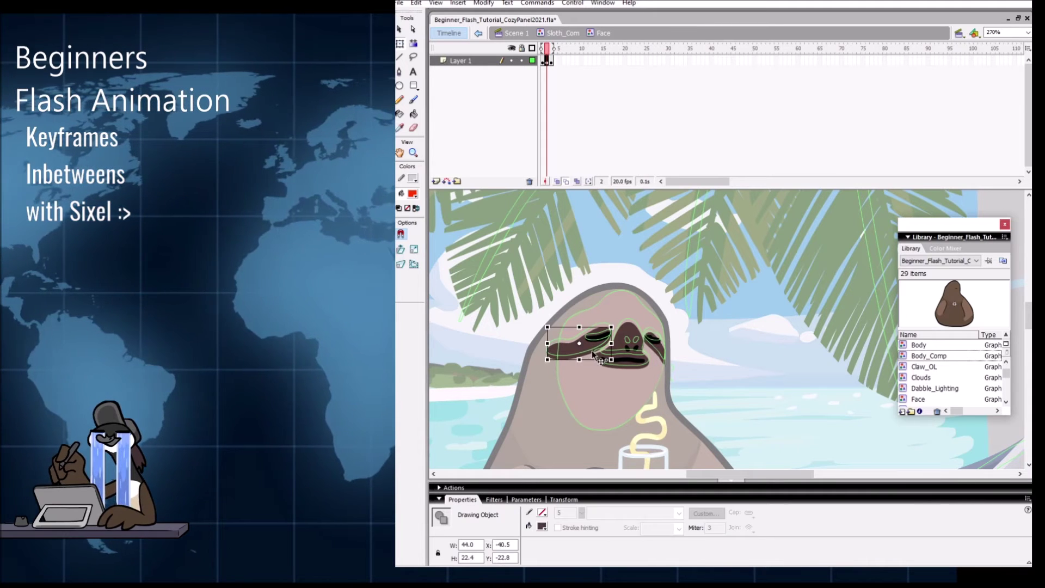
pyautogui.click(662, 355)
pyautogui.click(668, 354)
# Step: Raise the nostrils and muzzle on the in-between frame 2 to sit between the neighbouring poses, and return to Sloth_Com
pyautogui.click(632, 353)
pyautogui.click(629, 349)
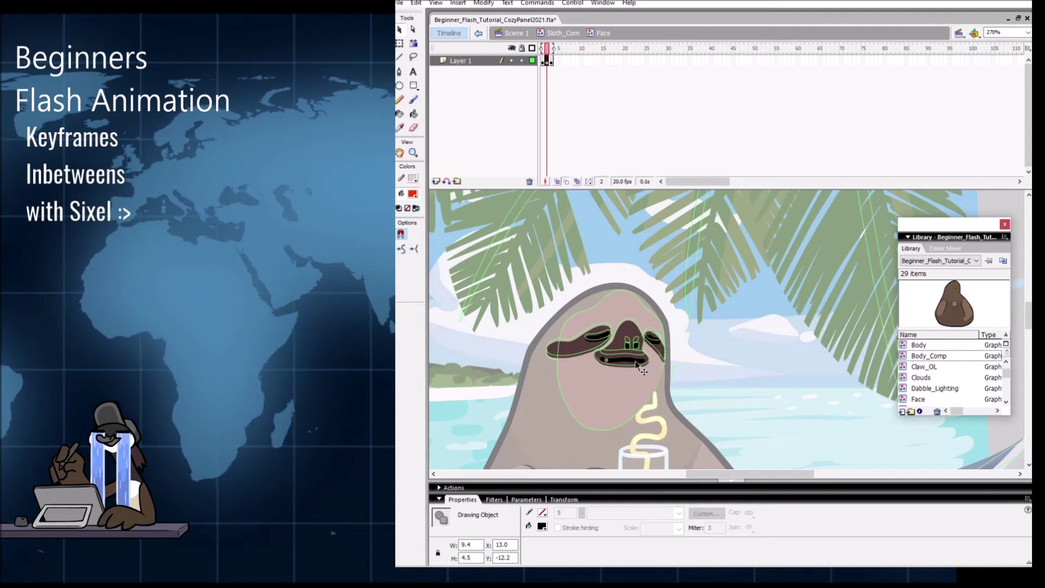
pyautogui.click(701, 327)
pyautogui.click(632, 342)
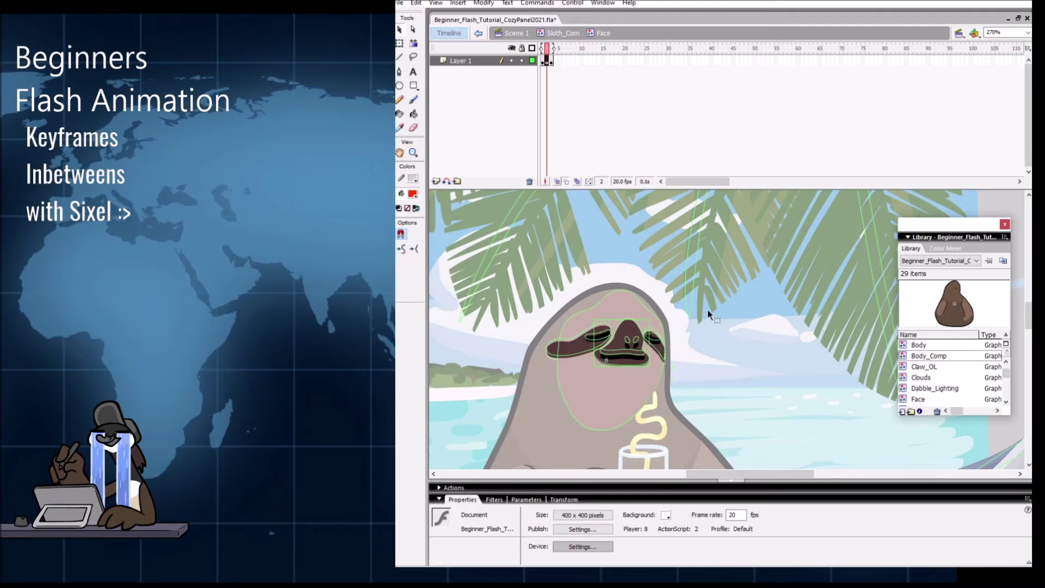
pyautogui.keyDown('alt'); pyautogui.click(661, 354); pyautogui.keyUp('alt')
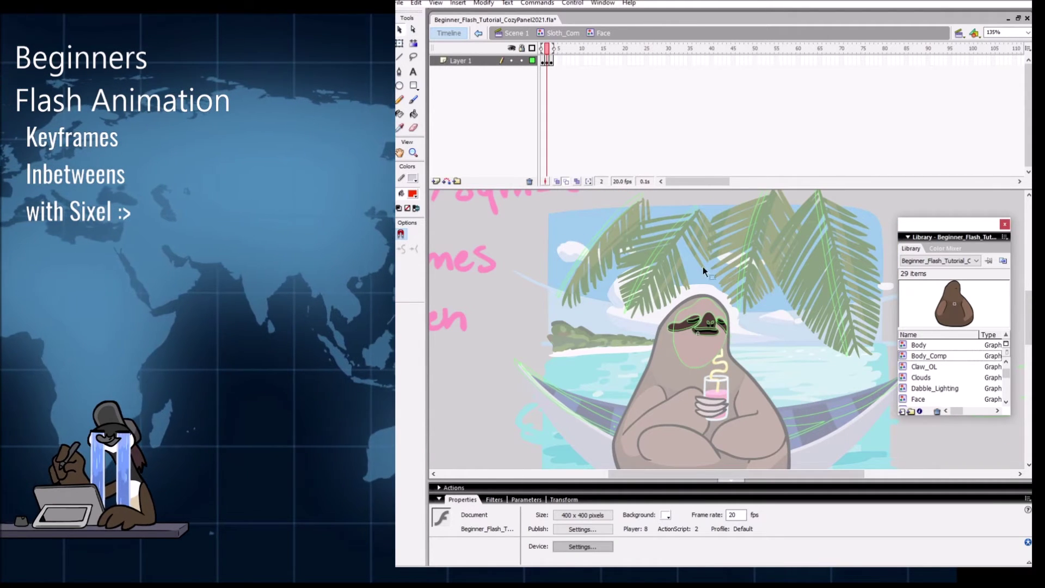
pyautogui.click(558, 32)
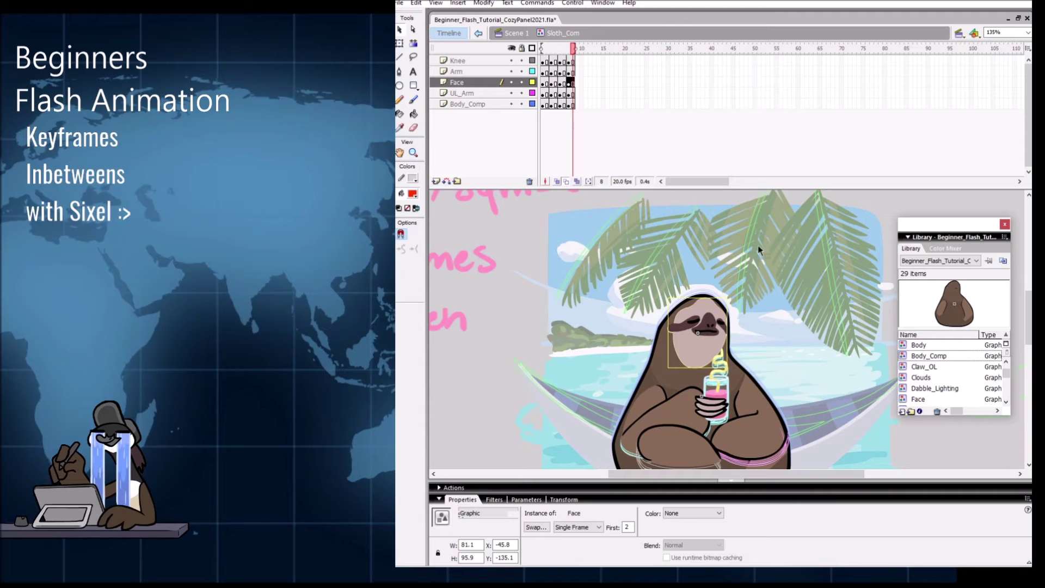
# Step: Turn off onion skinning and set the Face instance at frame 5 to display frame 2 of the symbol
pyautogui.click(560, 82)
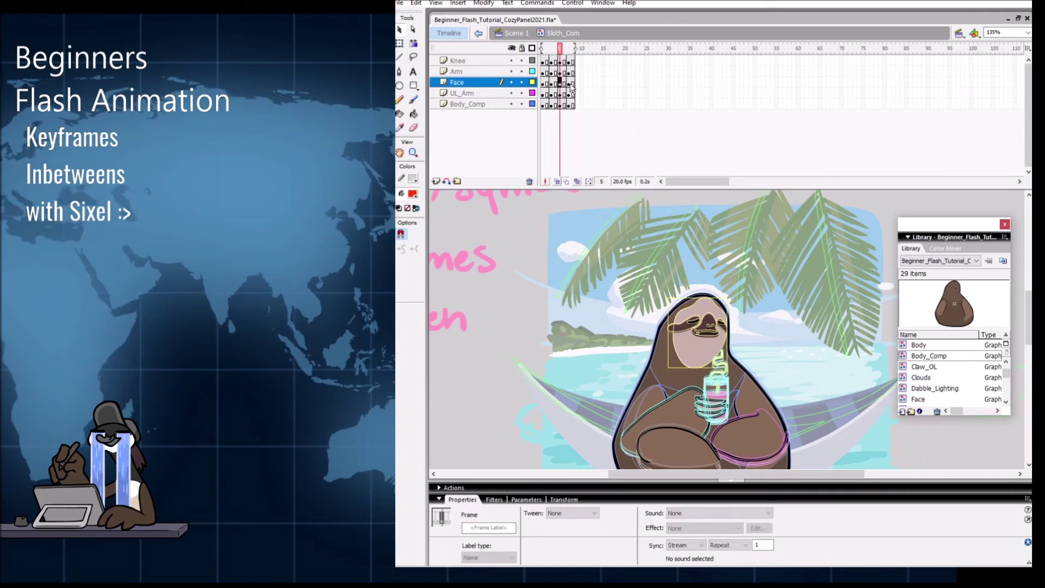
pyautogui.click(705, 323)
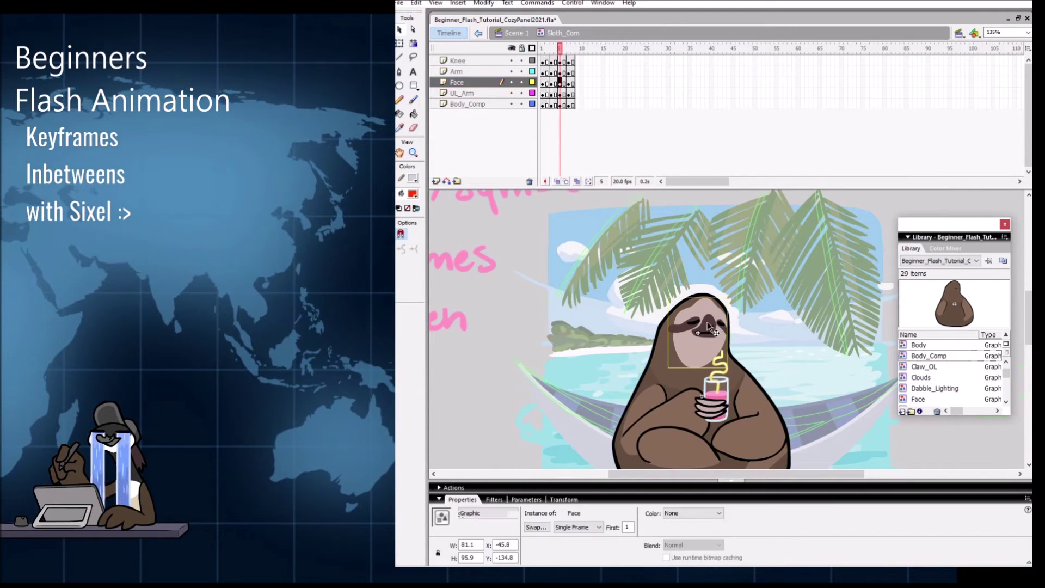
pyautogui.doubleClick(627, 527)
pyautogui.write('2')
pyautogui.press('Return')
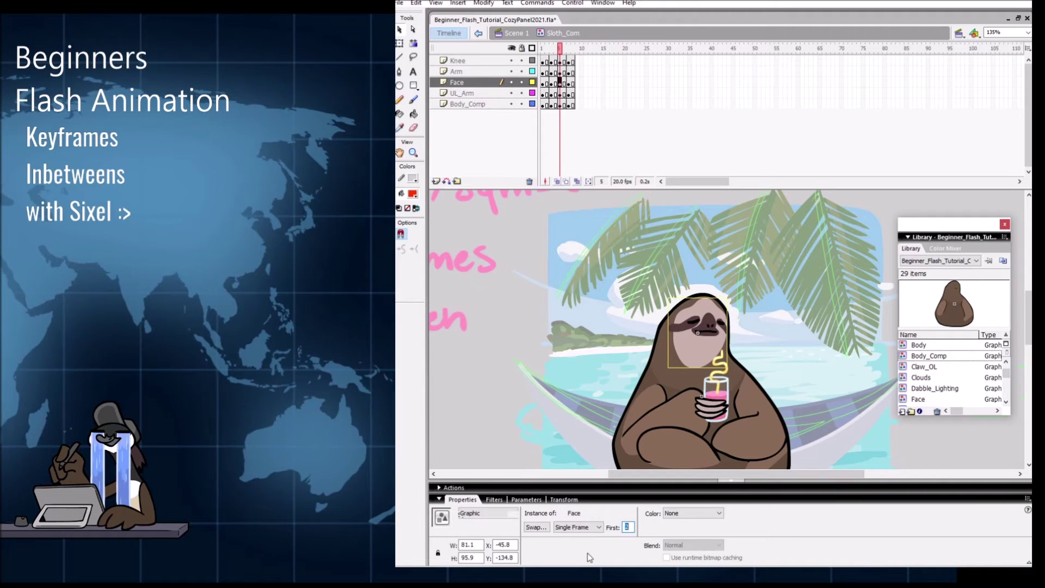
# Step: Set the Face instance on the last keyframe to display symbol frame 2 and replay the sloth animation
pyautogui.press('.')
pyautogui.press('.')
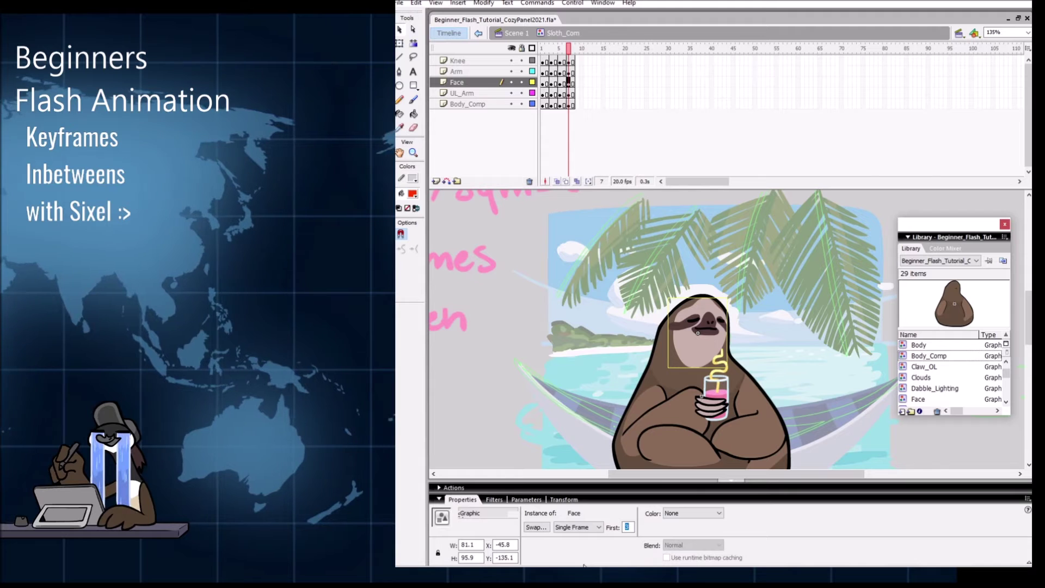
pyautogui.click(547, 47)
pyautogui.press('Return')
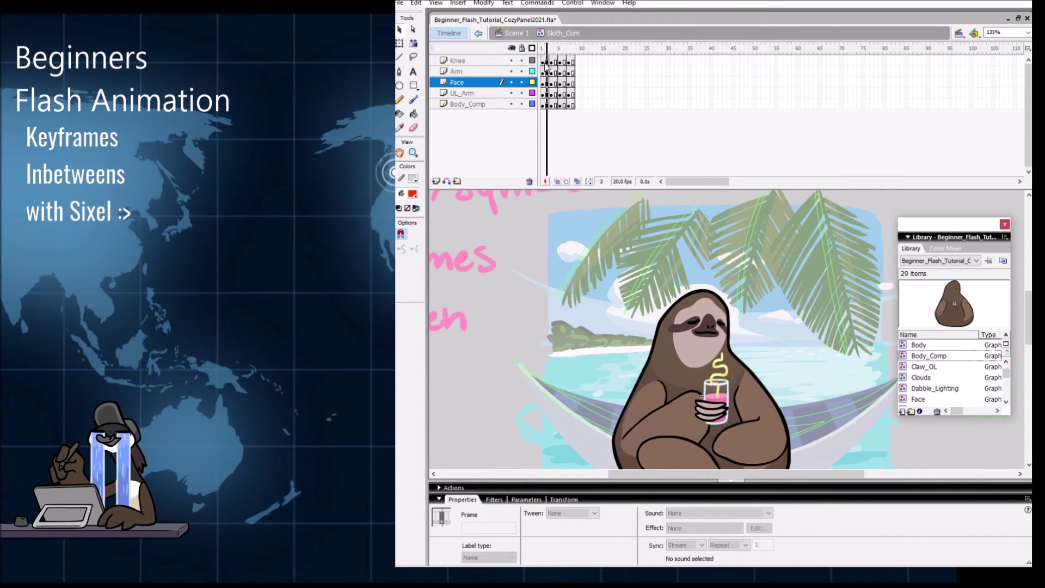
pyautogui.click(721, 332)
pyautogui.write('2')
pyautogui.press('Return')
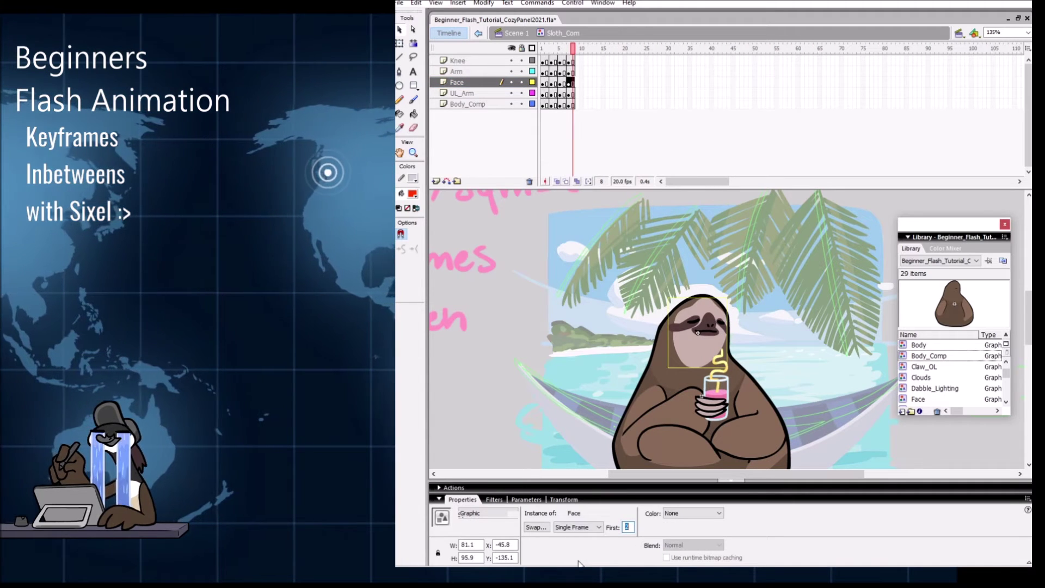
pyautogui.click(758, 289)
pyautogui.click(561, 50)
pyautogui.press('Return')
# Step: Return to Scene 1, set the Sloth_Com instance to Play Once, and scrub through its first frames
pyautogui.press('z')
pyautogui.keyDown('alt'); pyautogui.click(711, 277); pyautogui.keyUp('alt')
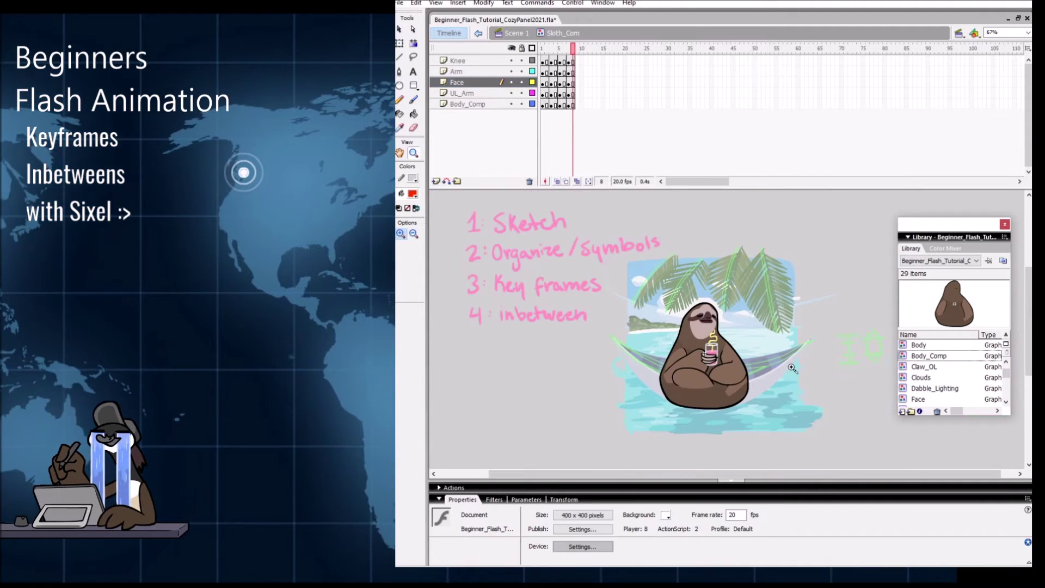
pyautogui.press('v')
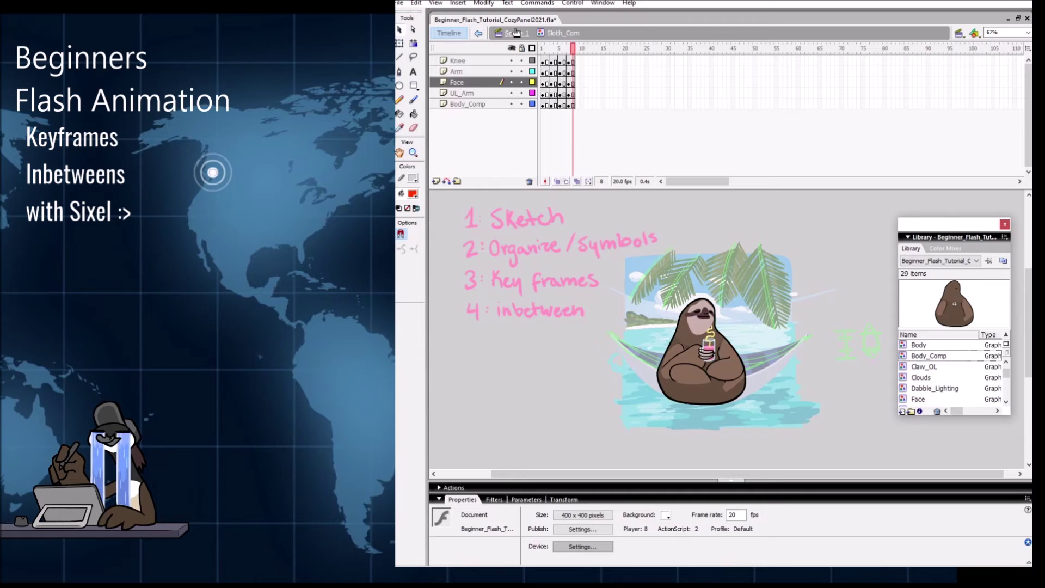
pyautogui.doubleClick(754, 384)
pyautogui.click(596, 526)
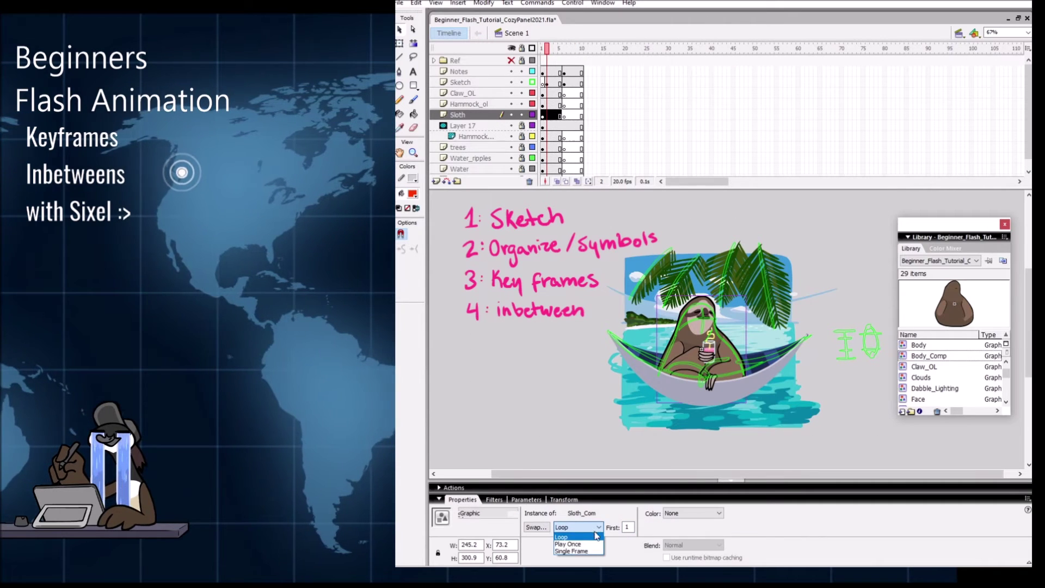
pyautogui.click(575, 544)
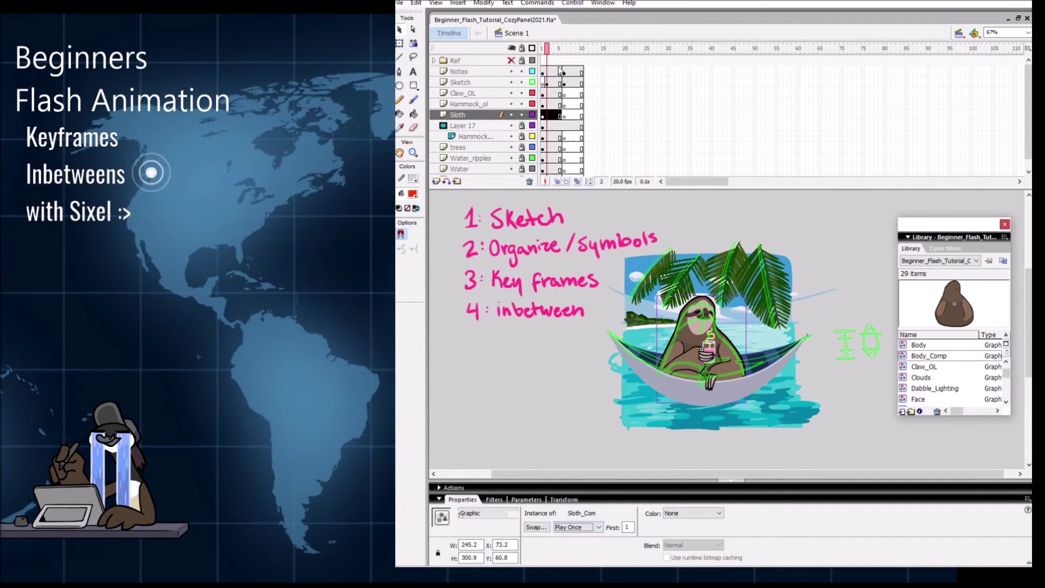
pyautogui.moveTo(547, 49)
pyautogui.mouseDown()
pyautogui.moveTo(566, 49)
pyautogui.moveTo(556, 51)
pyautogui.mouseUp()
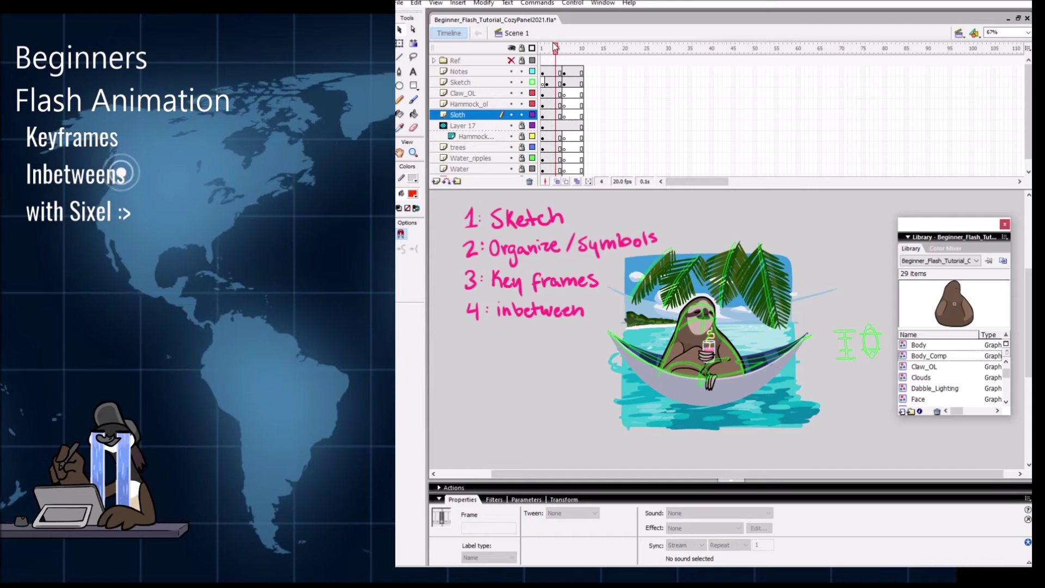
# Step: Move the Sketch layer to the bottom of the layer stack and test the movie
pyautogui.moveTo(479, 82)
pyautogui.mouseDown()
pyautogui.moveTo(482, 180)
pyautogui.moveTo(484, 171)
pyautogui.mouseUp()
pyautogui.hotkey('ctrl', 'Return')
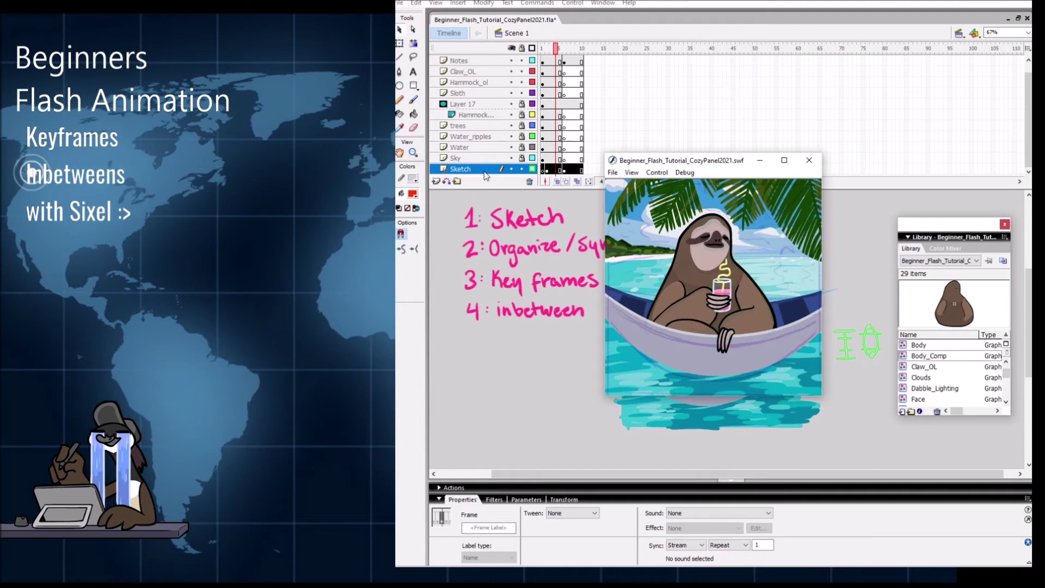
# Step: Close the movie preview and select the Hammock_OL instance on the stage
pyautogui.click(809, 160)
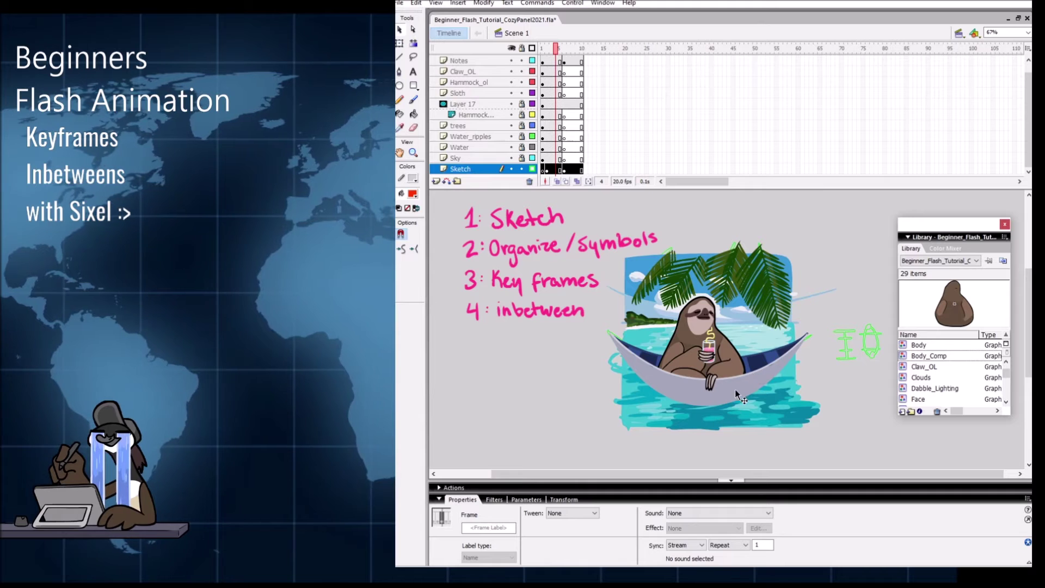
pyautogui.click(762, 370)
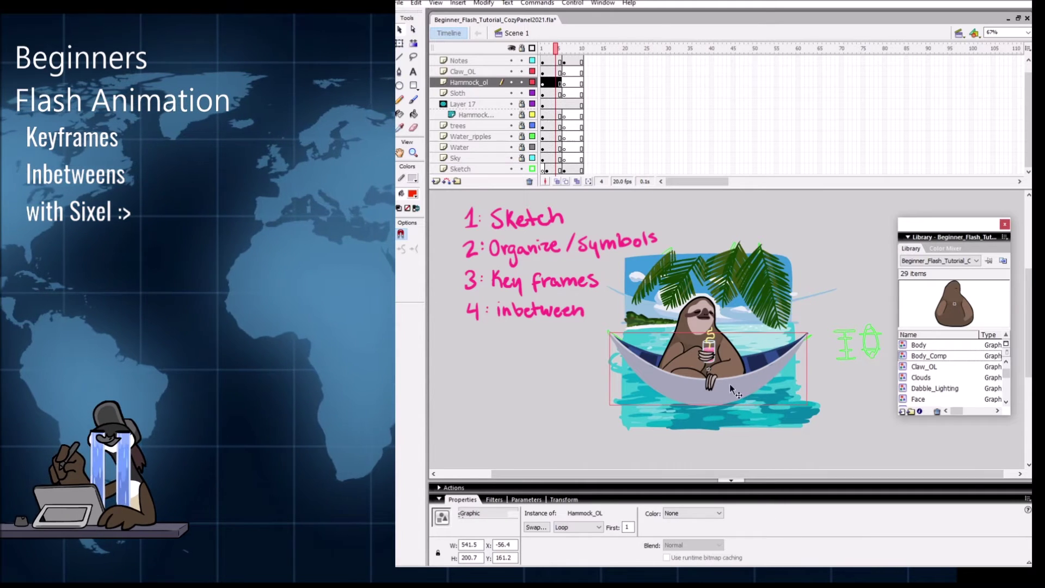
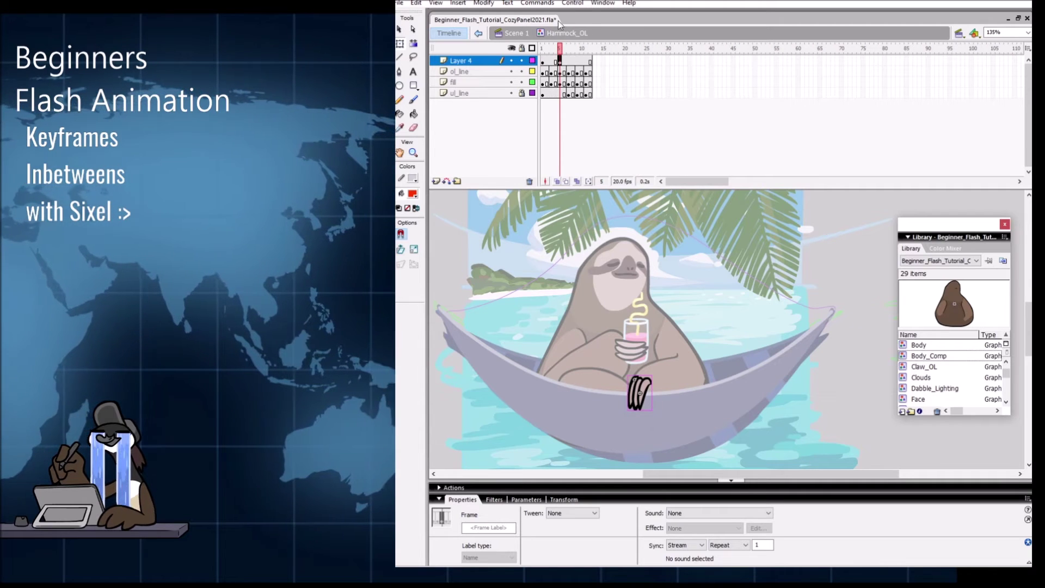
# Step: On Layer 4 of Hammock_OL, move the raised claw keyframe from frame 5 to frame 7 and add claw keyframes at frames 3 and 5
pyautogui.click(552, 61)
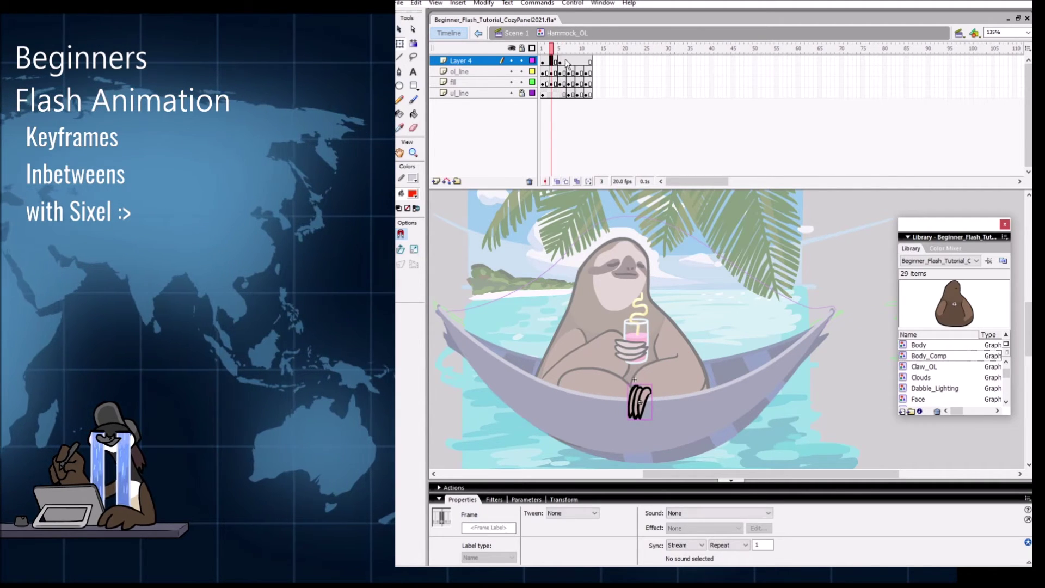
pyautogui.click(560, 61)
pyautogui.click(568, 60)
pyautogui.click(559, 61)
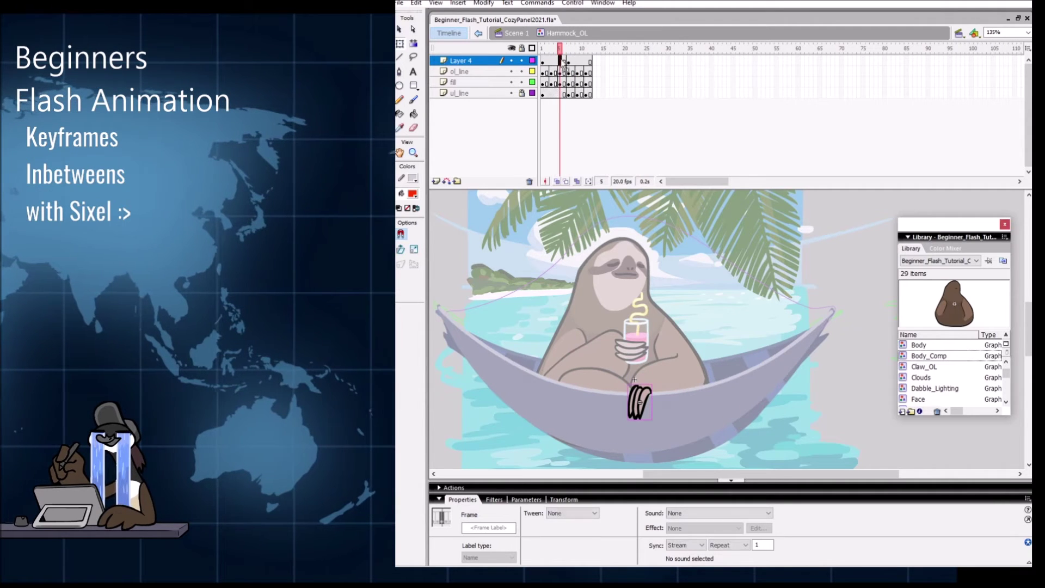
pyautogui.click(551, 61)
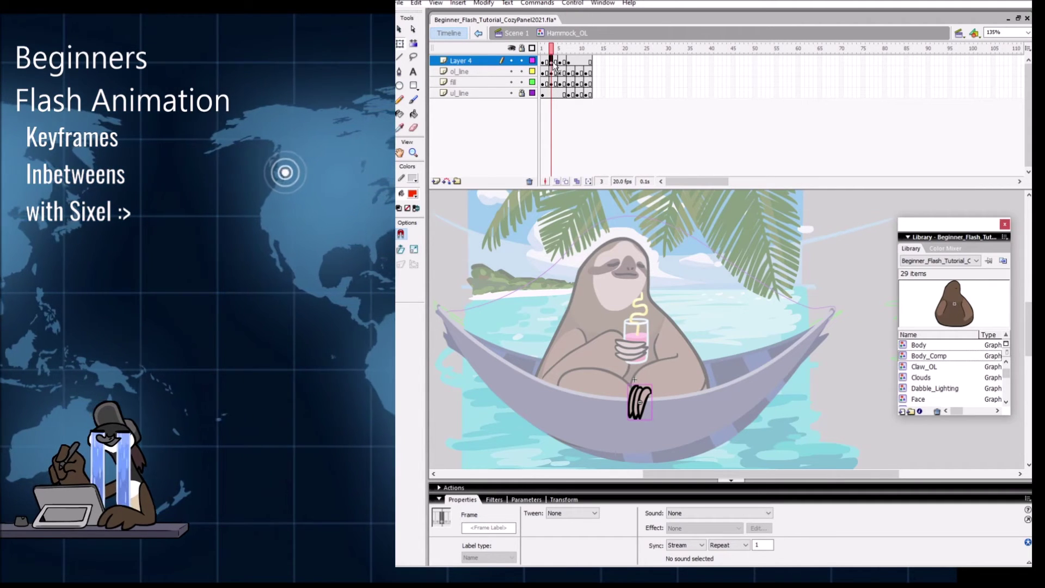
# Step: Scrub through the claw keyframes inside Hammock_OL and check them against the hammock movement in Scene 1
pyautogui.click(556, 48)
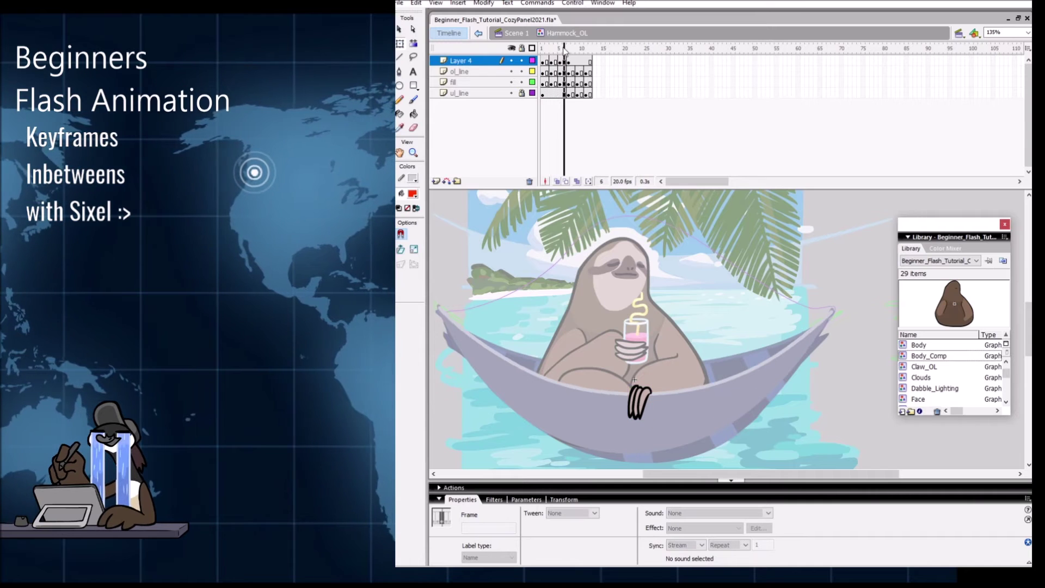
pyautogui.moveTo(559, 51); pyautogui.dragTo(543, 50)
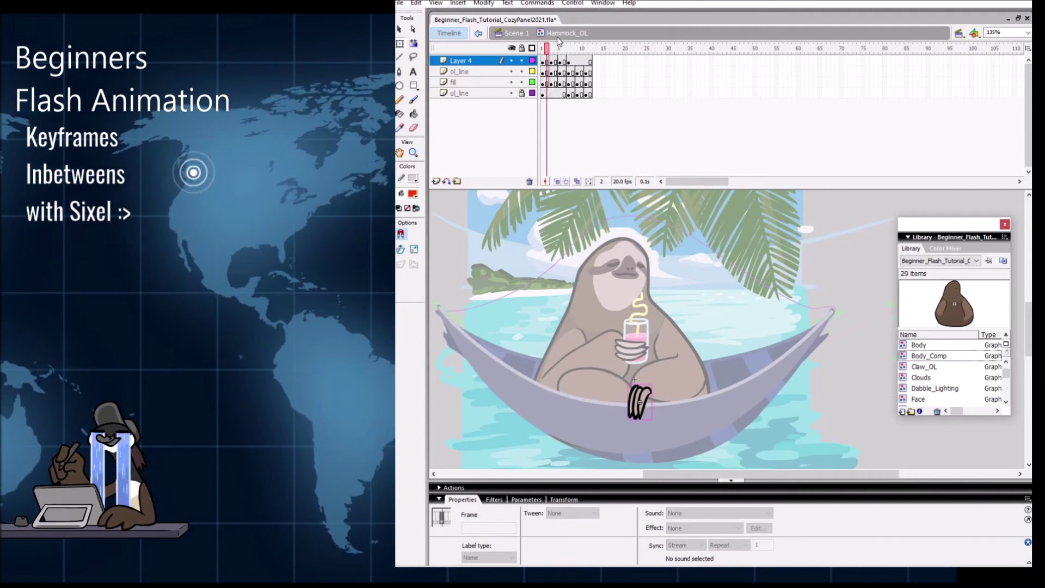
pyautogui.hotkey('ctrl', 'e')
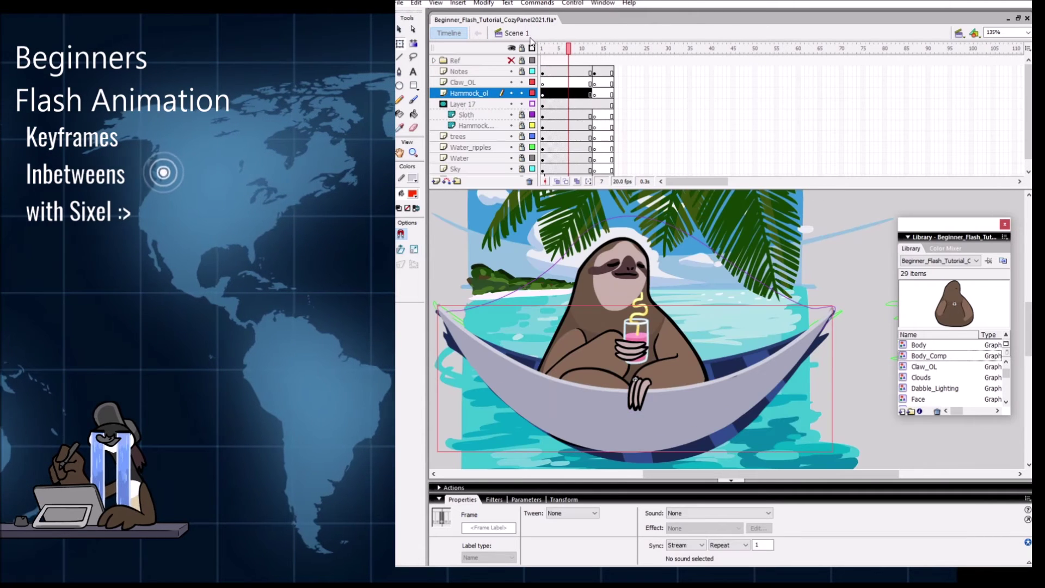
pyautogui.moveTo(566, 50); pyautogui.dragTo(554, 52)
# Step: Reopen Hammock_OL and raise the claws slightly at frames 3 and 5 of Layer 4 as in-betweens toward the frame 7 pose
pyautogui.click(645, 405)
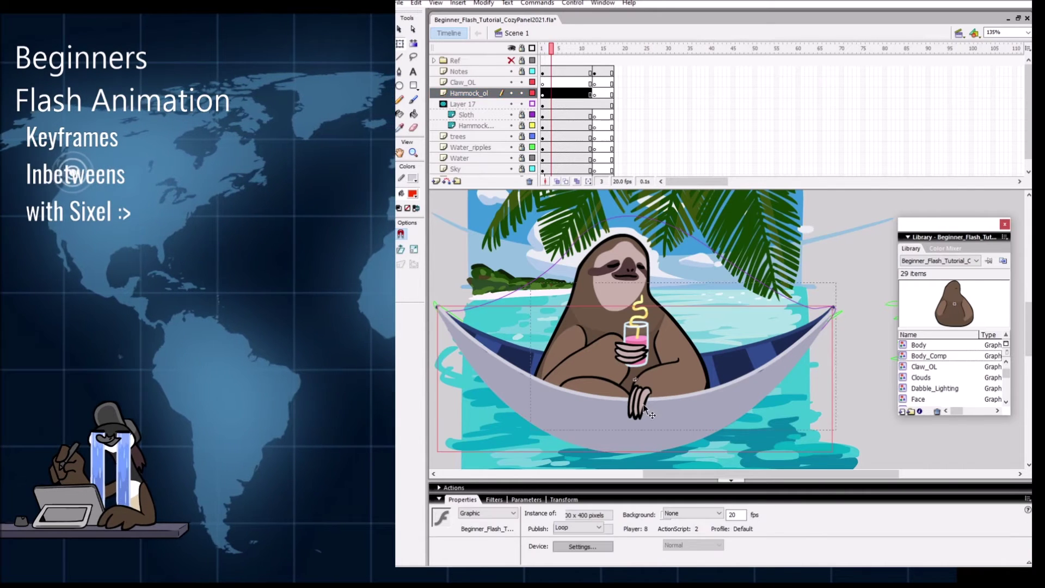
pyautogui.doubleClick(646, 407)
pyautogui.press('.')
pyautogui.press('.')
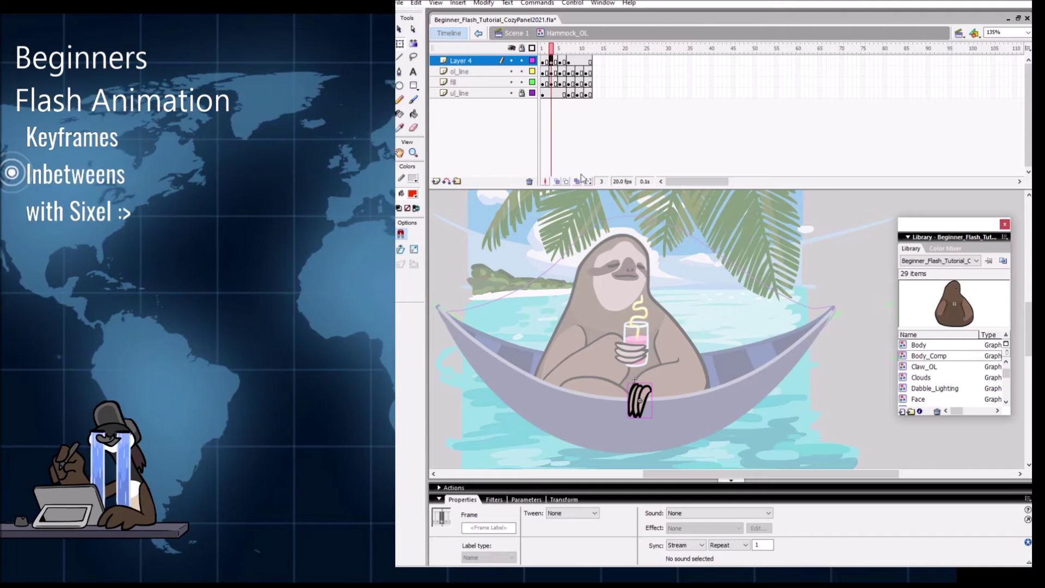
pyautogui.click(560, 61)
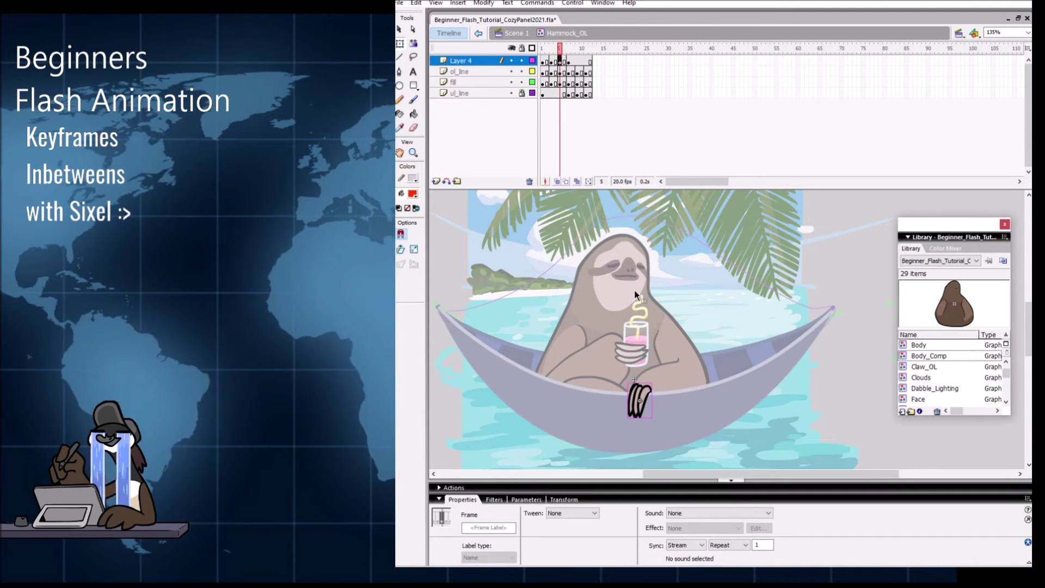
pyautogui.click(568, 61)
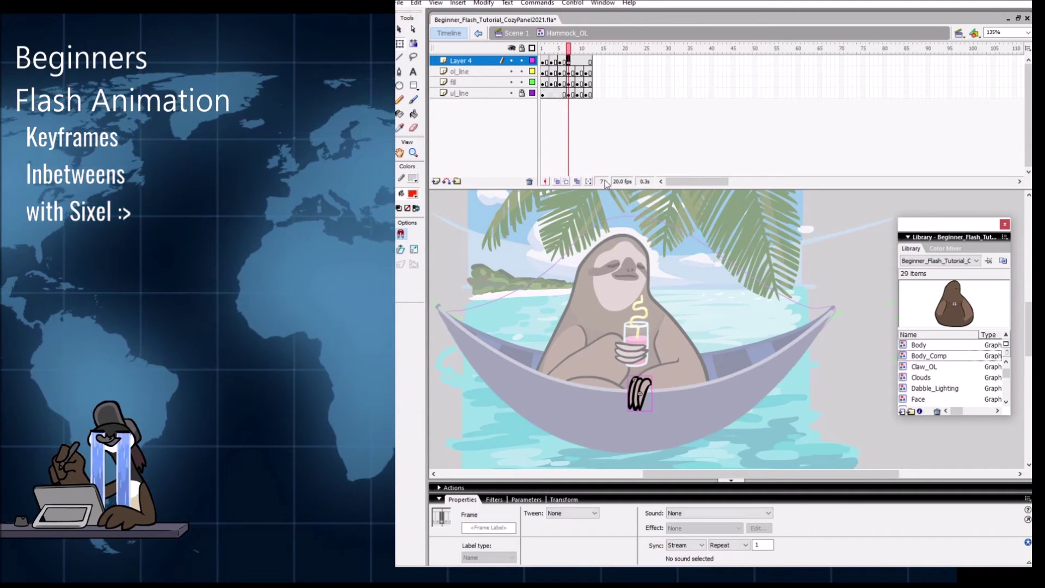
pyautogui.press('Return')
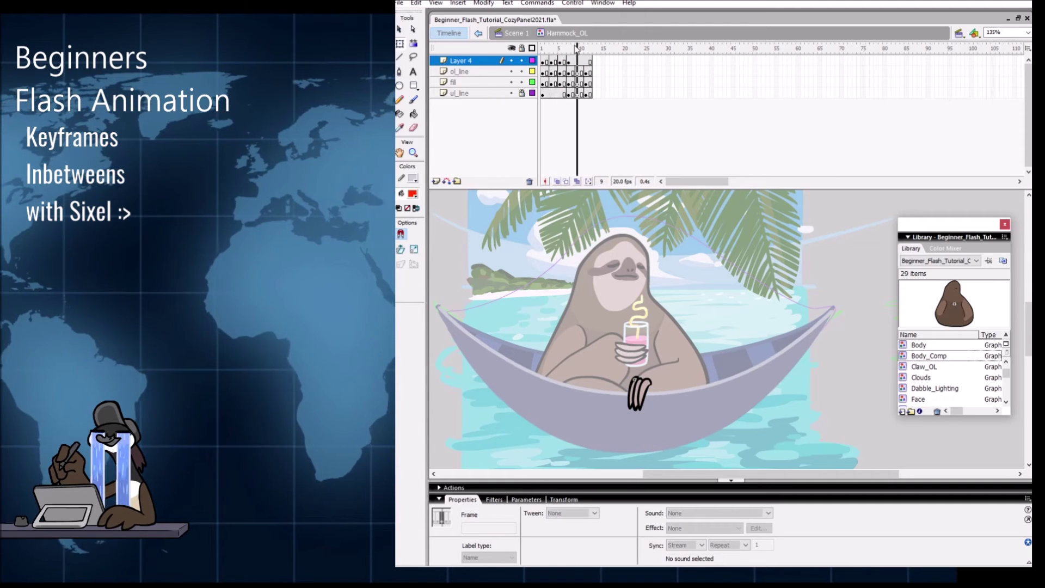
pyautogui.click(560, 62)
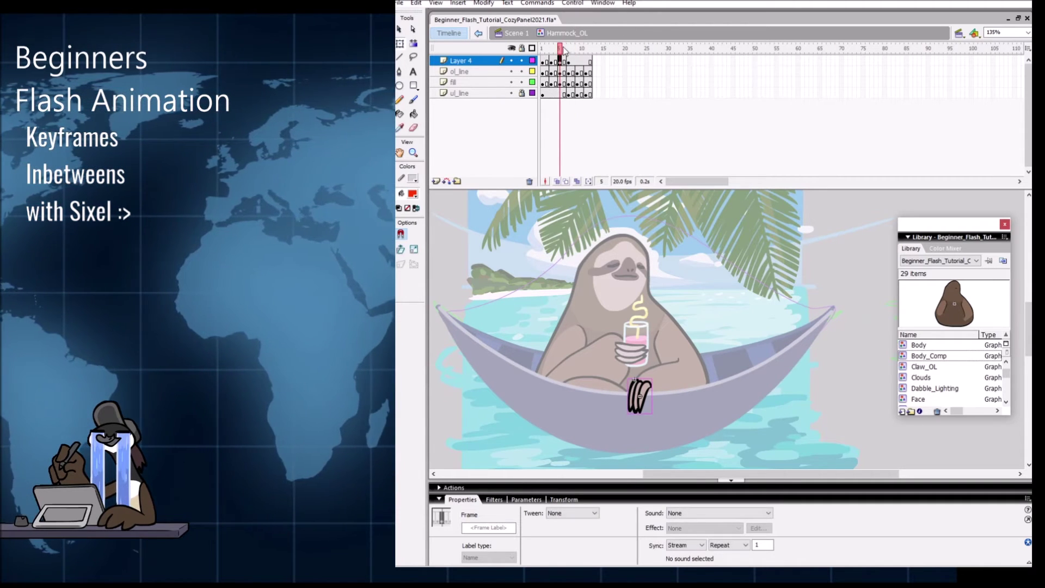
# Step: Play and scrub the adjusted claw in-betweens in Hammock_OL, and review them again in Scene 1
pyautogui.press('Return')
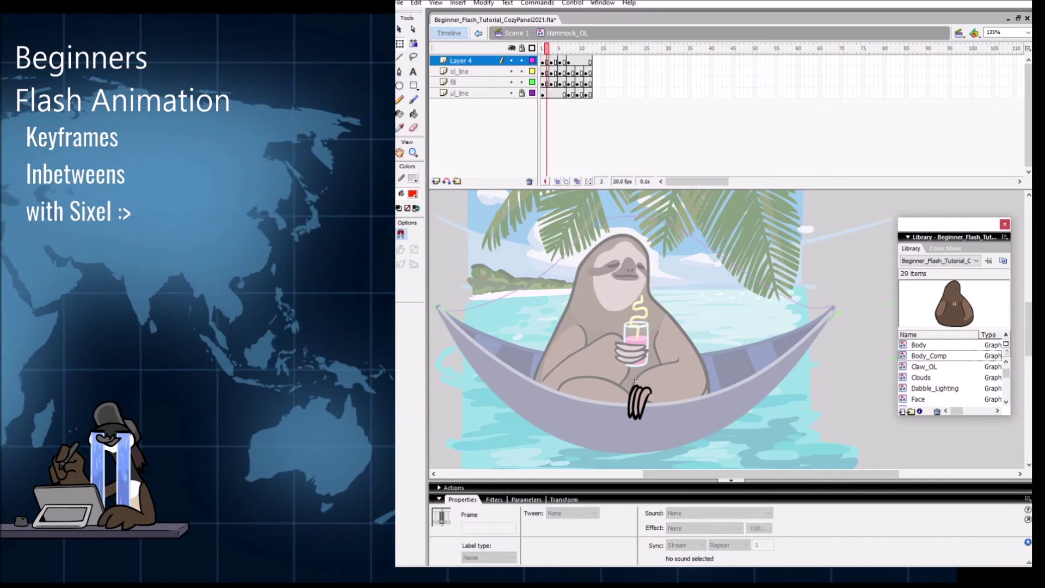
pyautogui.moveTo(548, 48)
pyautogui.mouseDown()
pyautogui.moveTo(568, 46)
pyautogui.moveTo(547, 47)
pyautogui.mouseUp()
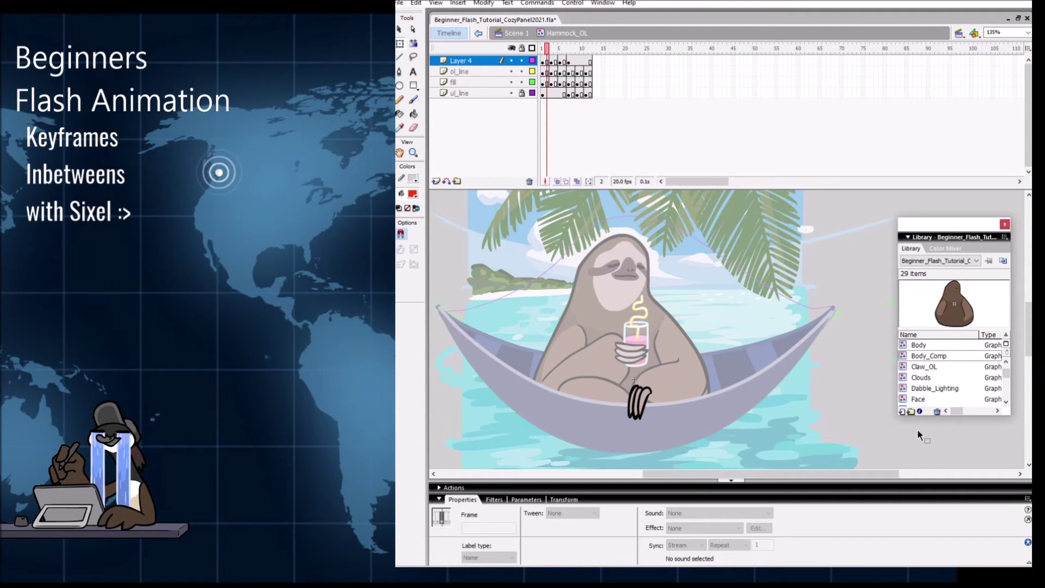
pyautogui.moveTo(547, 48); pyautogui.dragTo(561, 47)
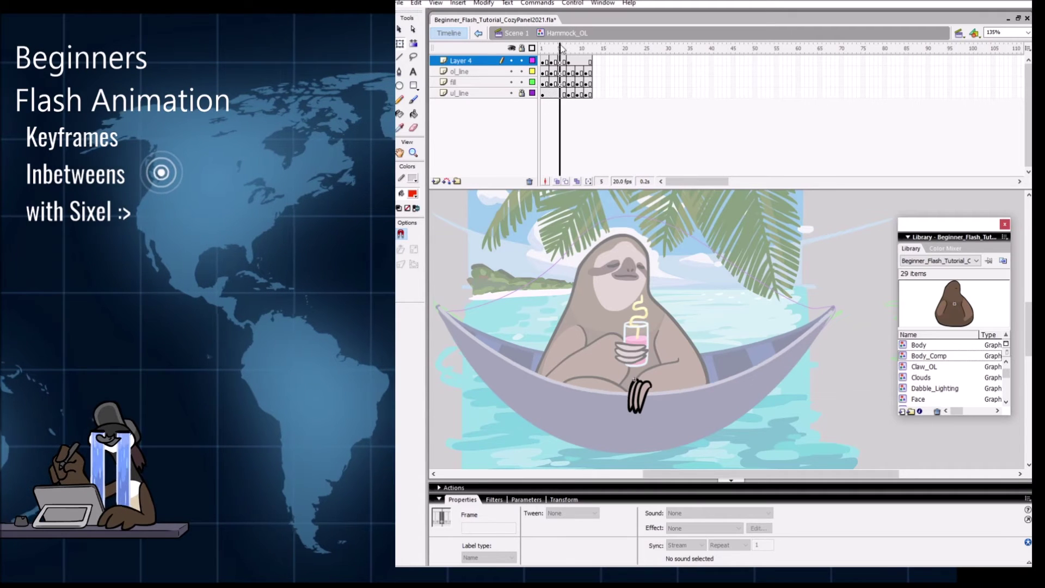
pyautogui.hotkey('ctrl', 'e')
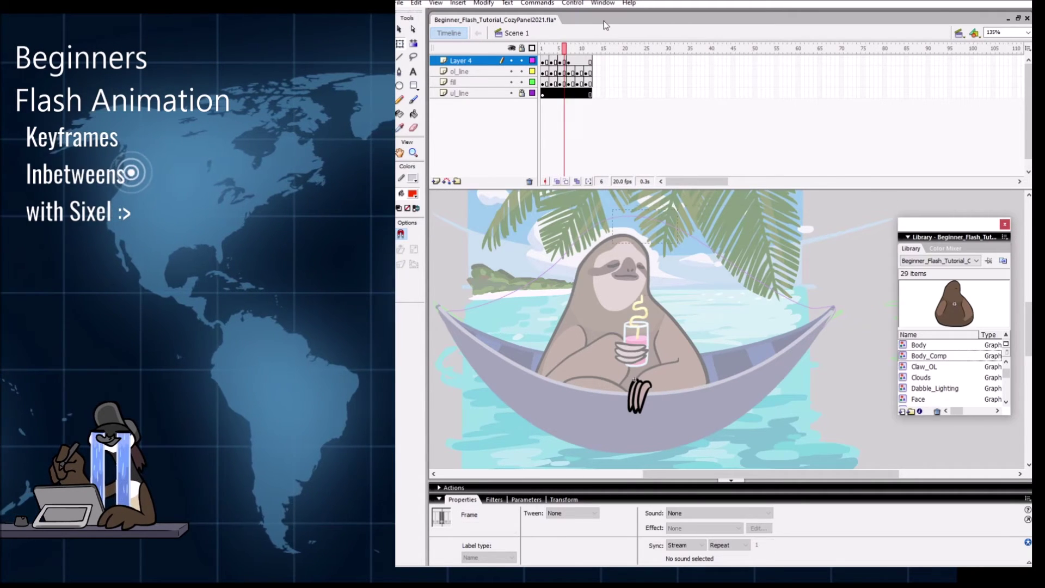
pyautogui.moveTo(564, 48); pyautogui.dragTo(573, 71)
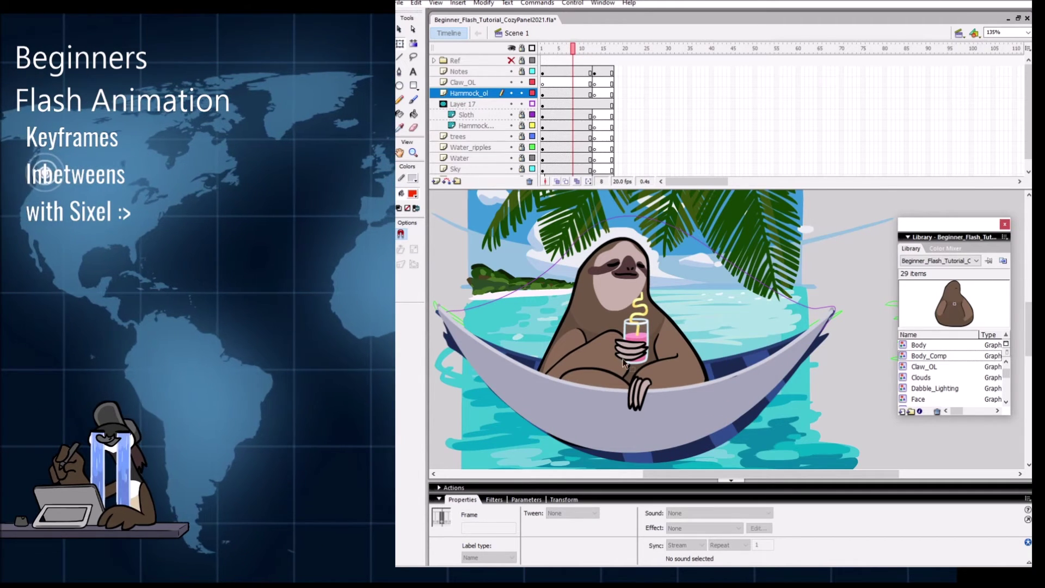
pyautogui.click(563, 54)
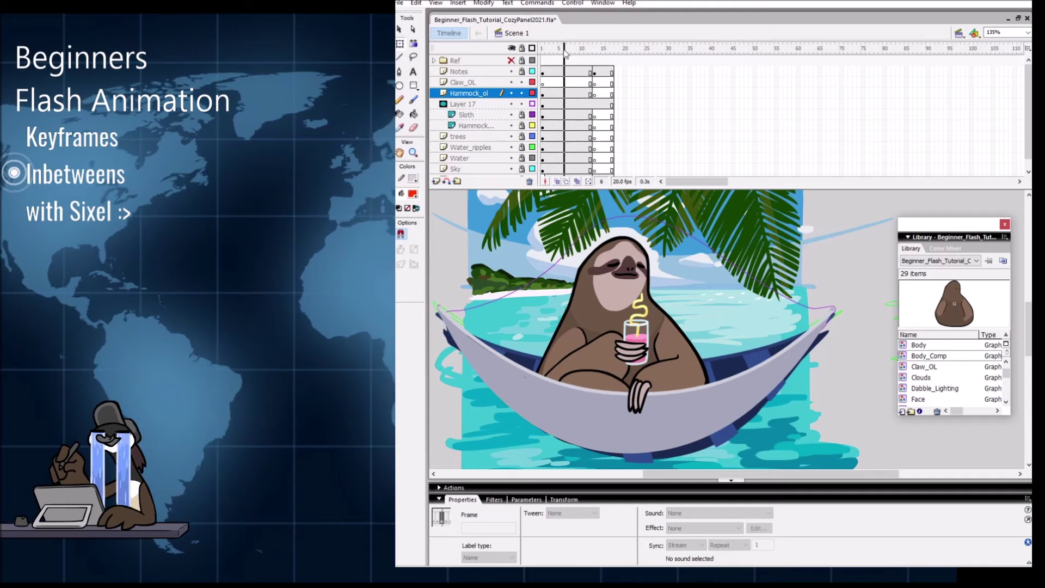
# Step: Reopen Hammock_OL and copy the claw keyframe from frame 5 of Layer 4 to frame 9
pyautogui.doubleClick(631, 223)
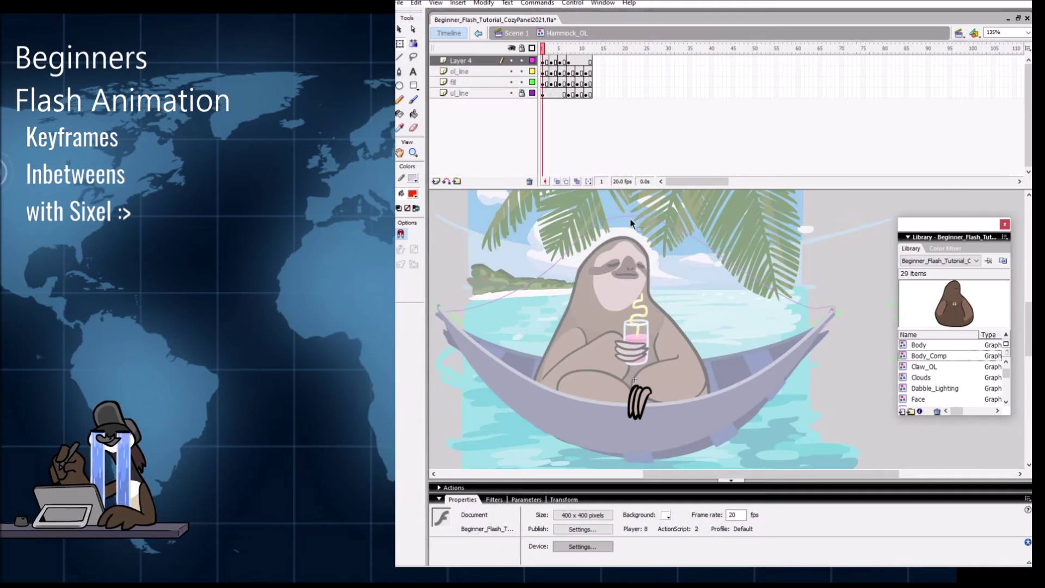
pyautogui.click(569, 61)
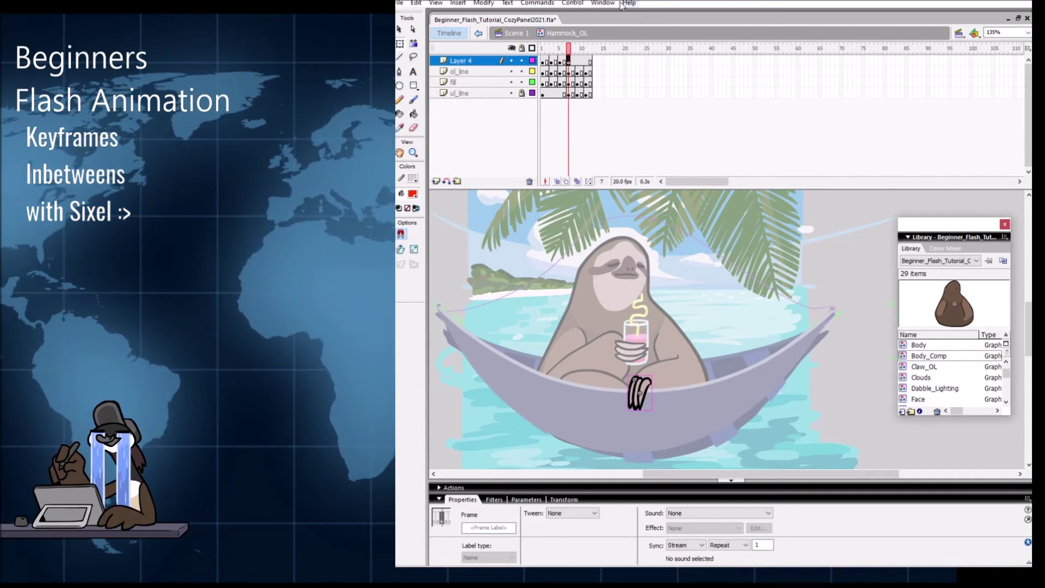
pyautogui.rightClick(560, 61)
pyautogui.click(577, 189)
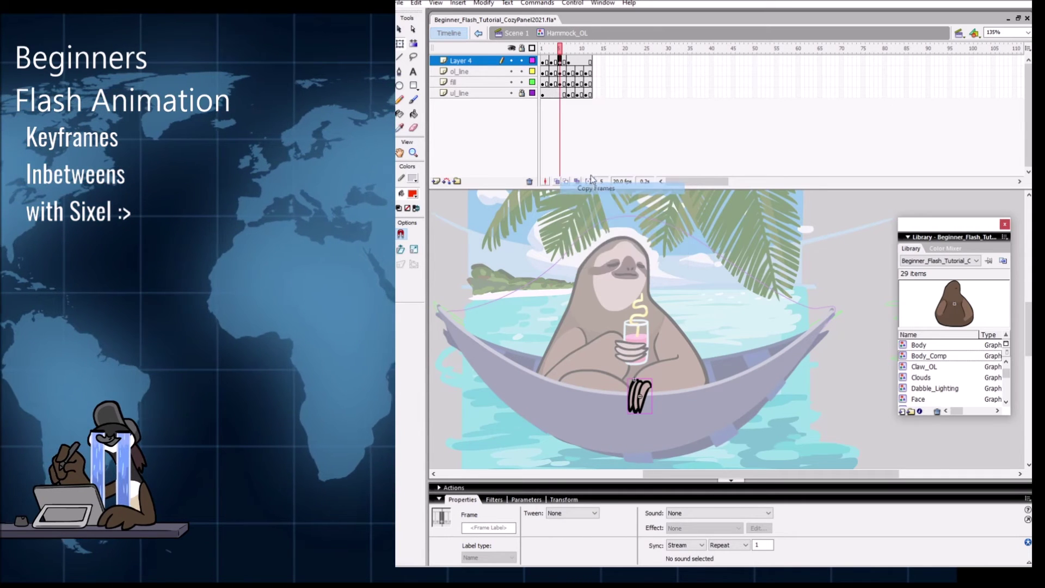
pyautogui.rightClick(577, 61)
pyautogui.click(588, 193)
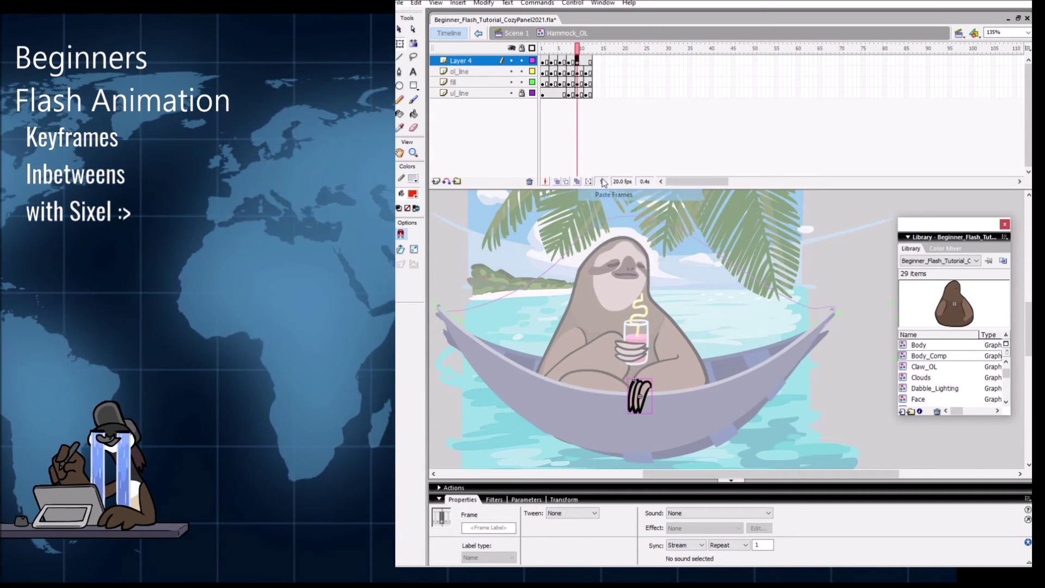
# Step: Copy the claw keyframe from frame 3 of Layer 4 to frame 11
pyautogui.rightClick(552, 63)
pyautogui.click(579, 183)
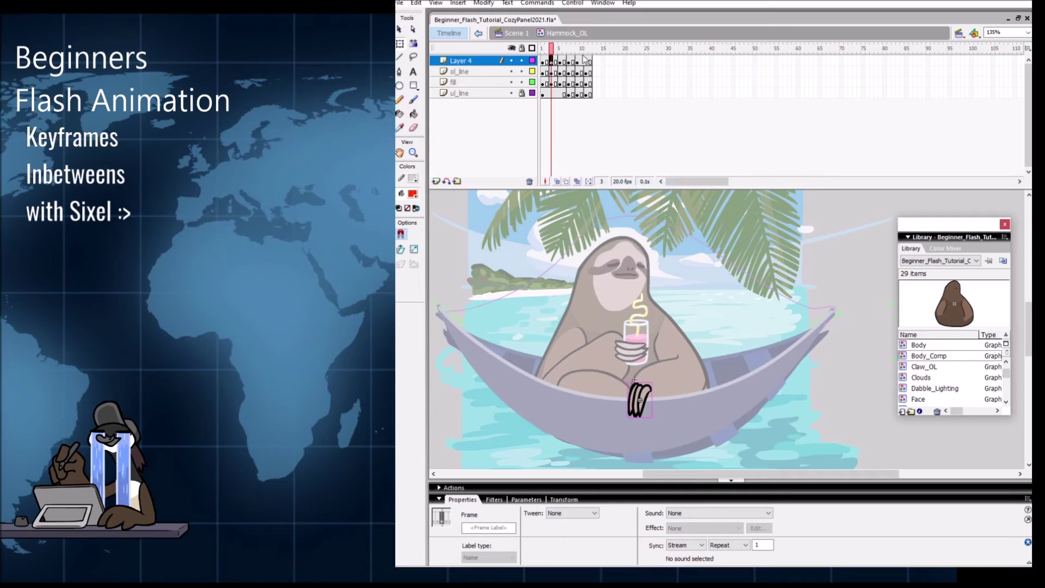
pyautogui.click(588, 61)
pyautogui.rightClick(588, 61)
pyautogui.click(593, 195)
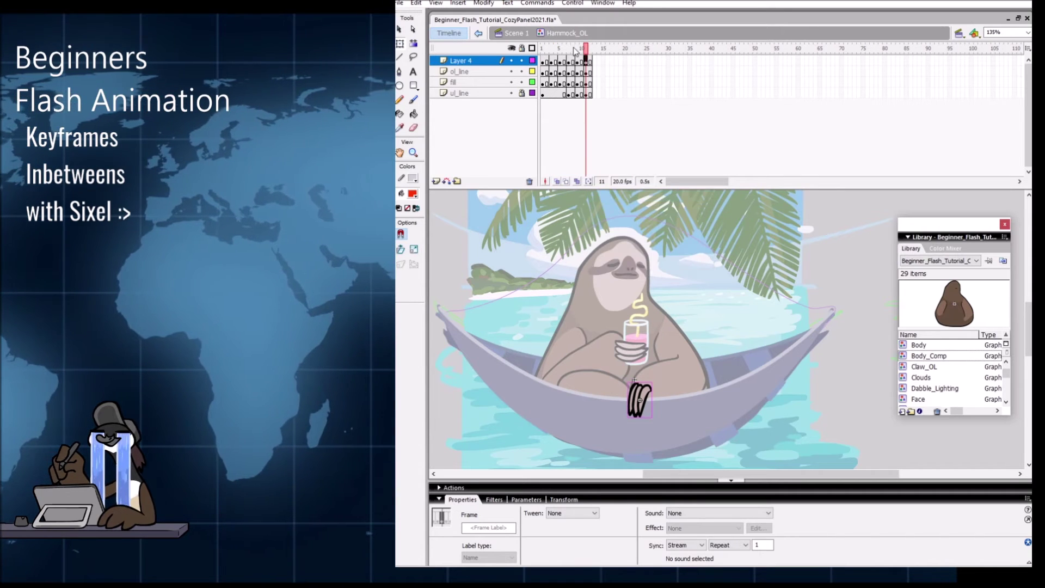
# Step: Scrub the complete claw cycle inside Hammock_OL, return to Scene 1, and scrub the scene
pyautogui.click(550, 56)
pyautogui.moveTo(550, 56); pyautogui.dragTo(586, 48)
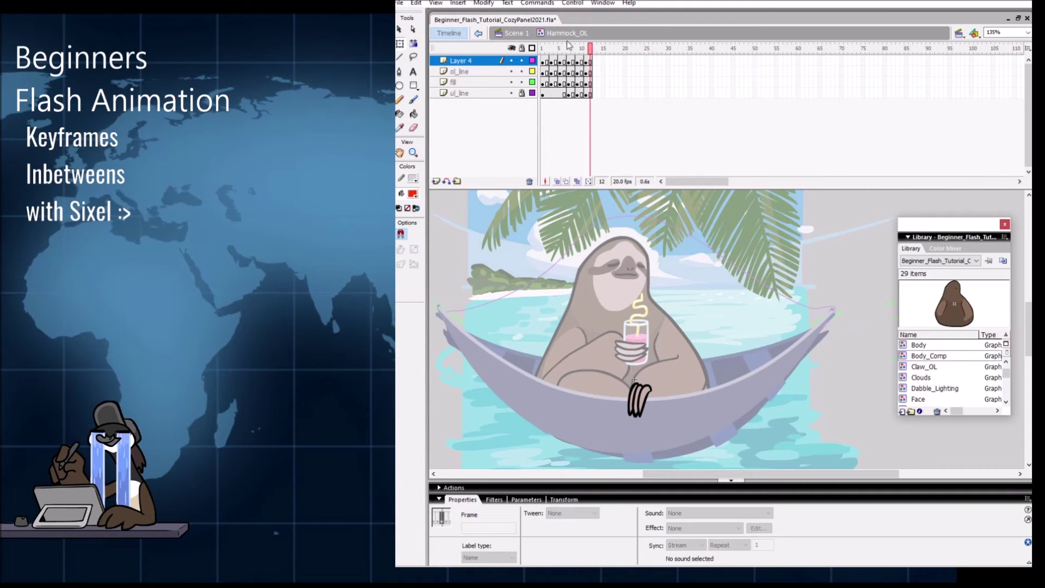
pyautogui.click(520, 34)
pyautogui.moveTo(559, 48); pyautogui.dragTo(573, 43)
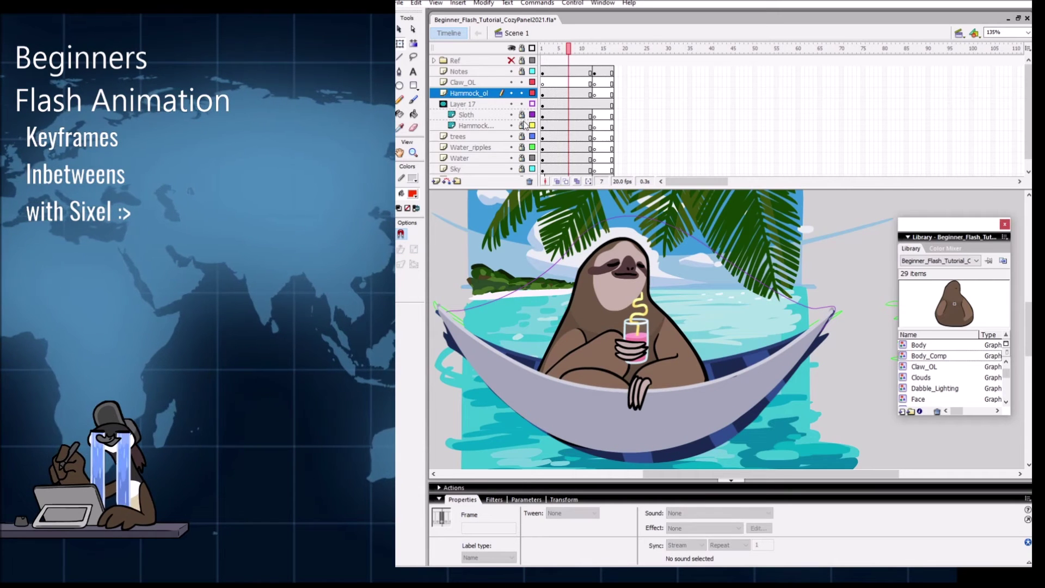
# Step: Test the full hammock scene as a movie and close the preview
pyautogui.press('z')
pyautogui.keyDown('alt'); pyautogui.click(778, 372); pyautogui.keyUp('alt')
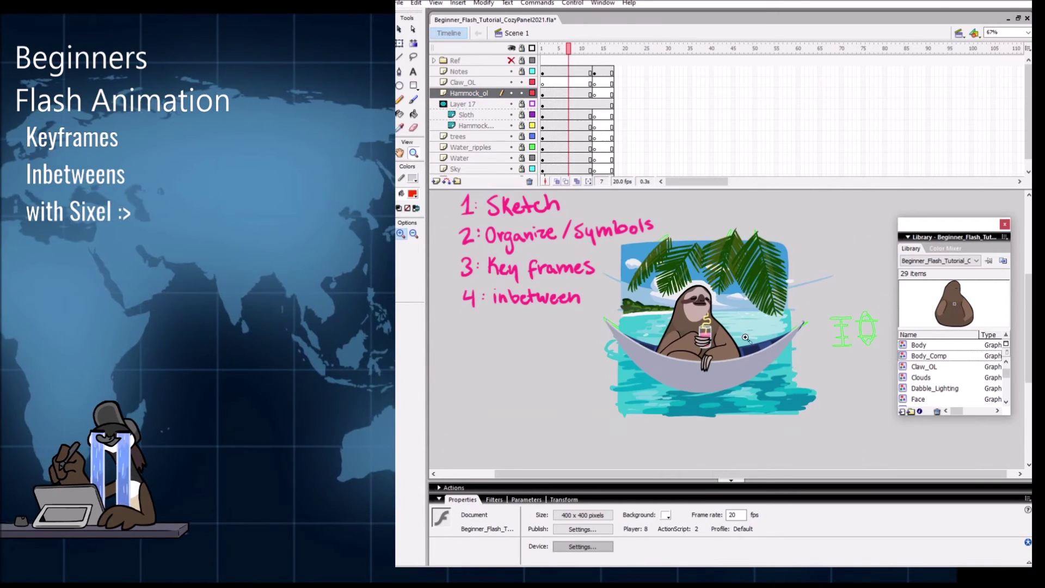
pyautogui.hotkey('ctrl', 'Return')
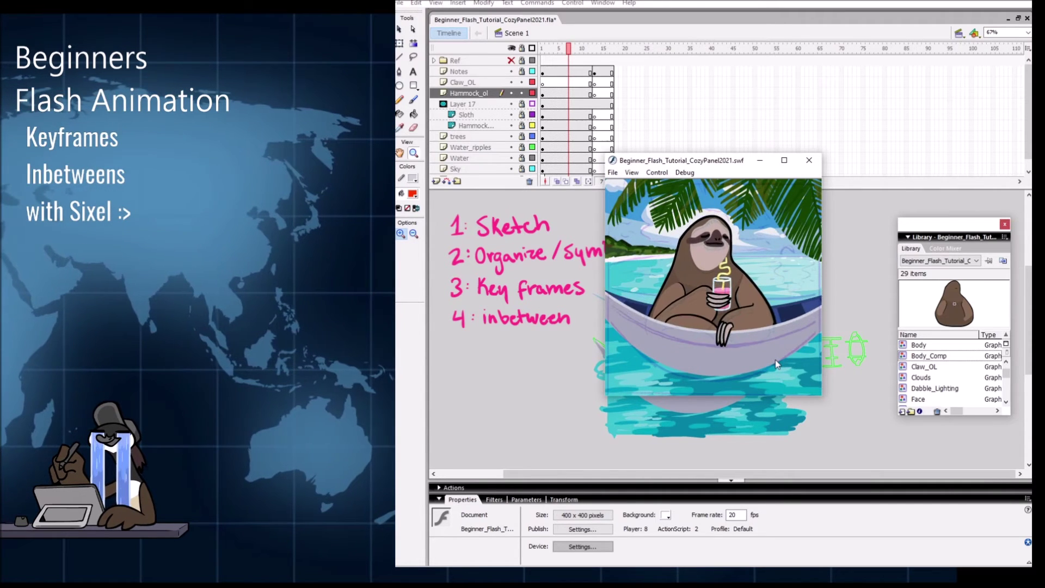
pyautogui.click(809, 160)
# Step: Set the document frame rate to 15 fps, test the movie, and close the preview
pyautogui.press('v')
pyautogui.doubleClick(733, 514)
pyautogui.write('15')
pyautogui.press('Return')
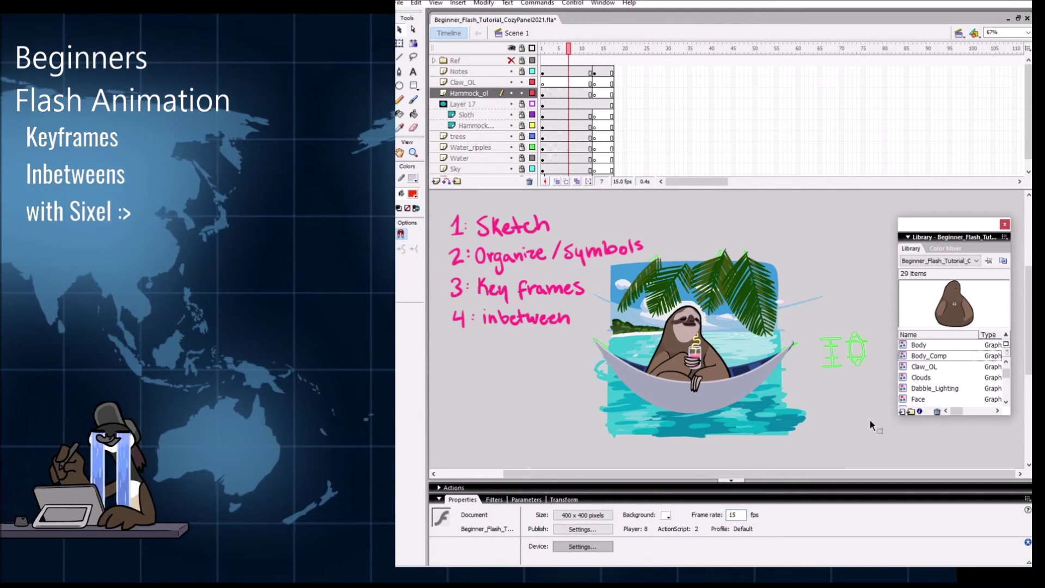
pyautogui.hotkey('ctrl', 'Return')
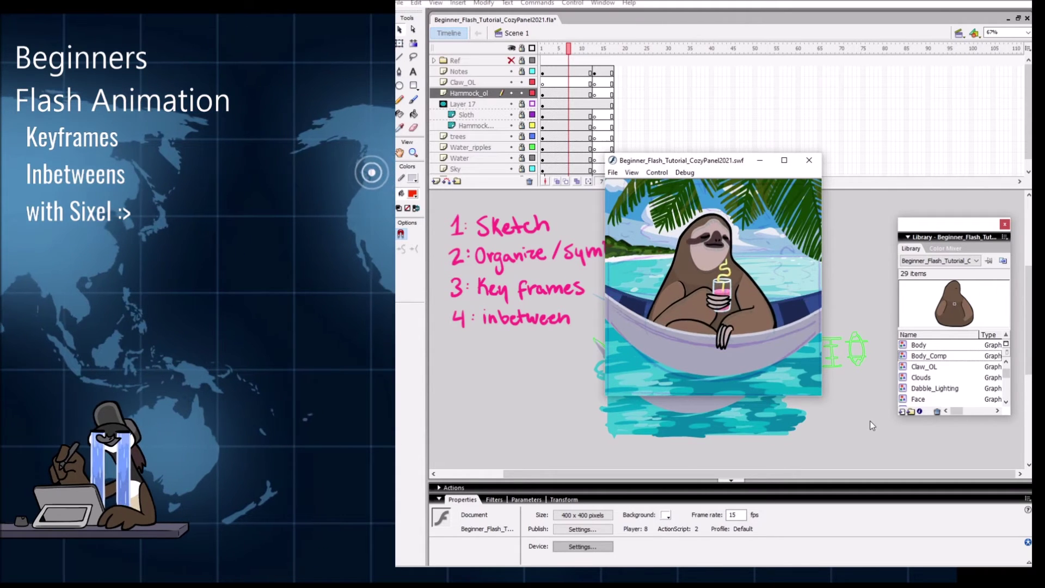
pyautogui.click(809, 160)
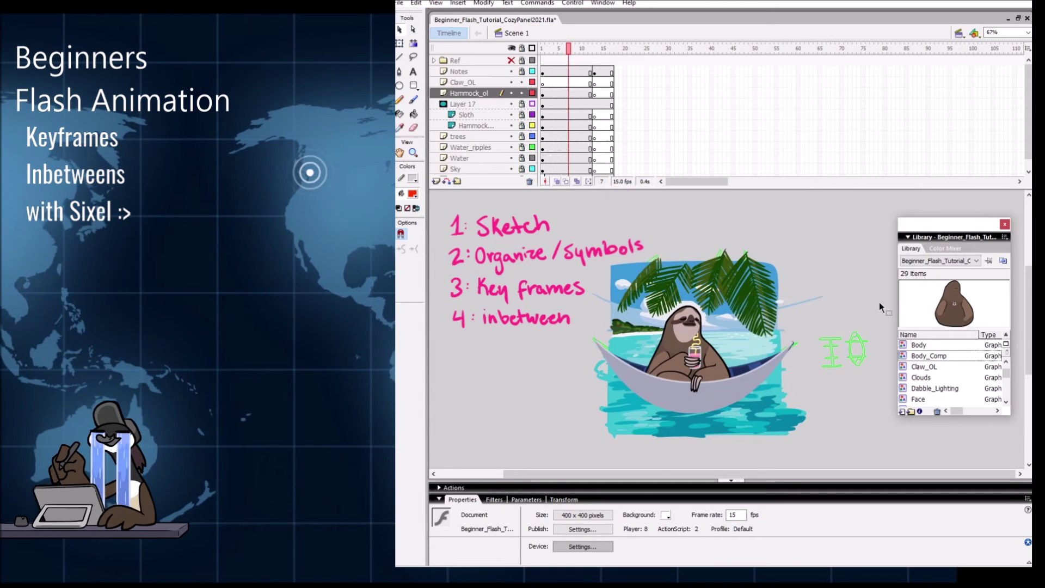
# Step: Set the document frame rate to 10 fps and test the movie
pyautogui.moveTo(738, 514); pyautogui.dragTo(668, 562)
pyautogui.write('10')
pyautogui.hotkey('ctrl', 'Return')
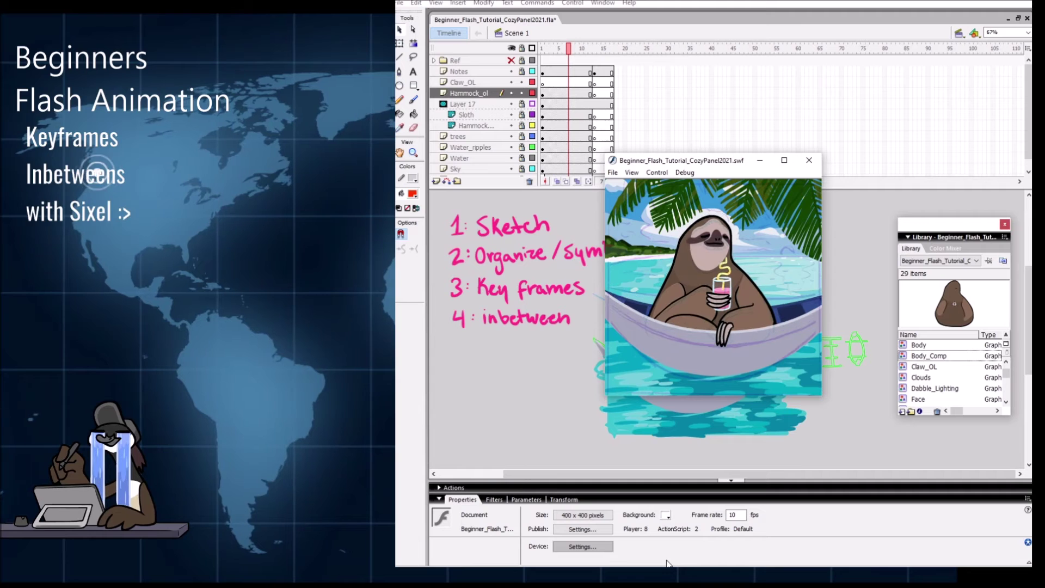
# Step: Close the preview, set the document frame rate to 7 fps, and test the movie again
pyautogui.click(809, 160)
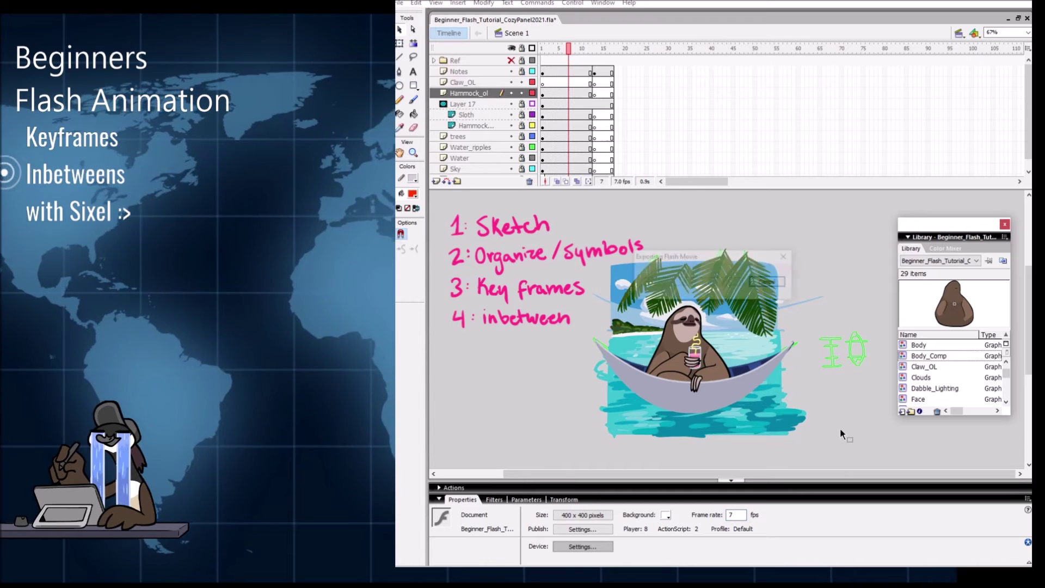
pyautogui.hotkey('ctrl', 'Return')
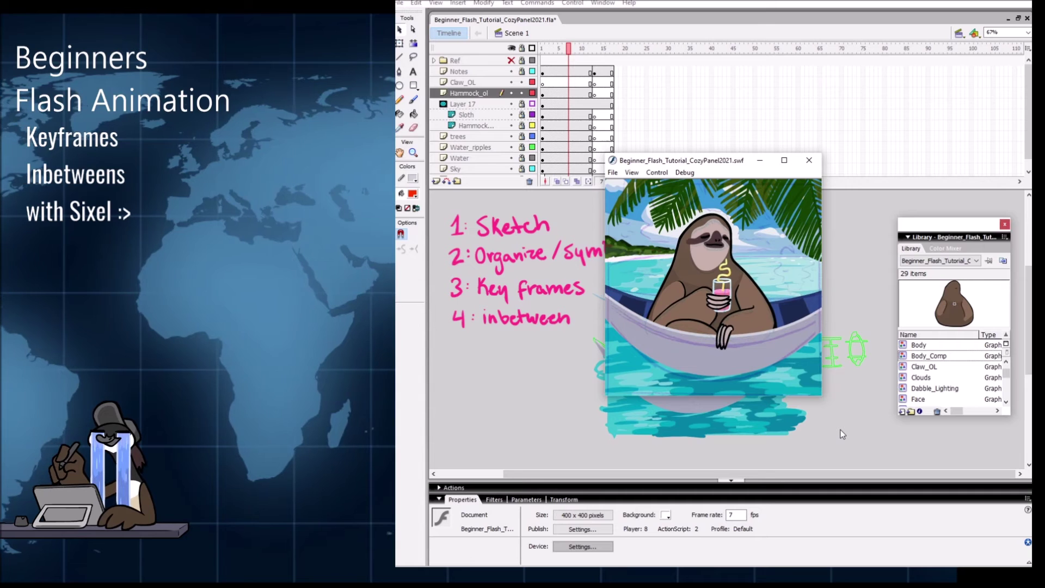
pyautogui.hotkey('alt', 'Tab')
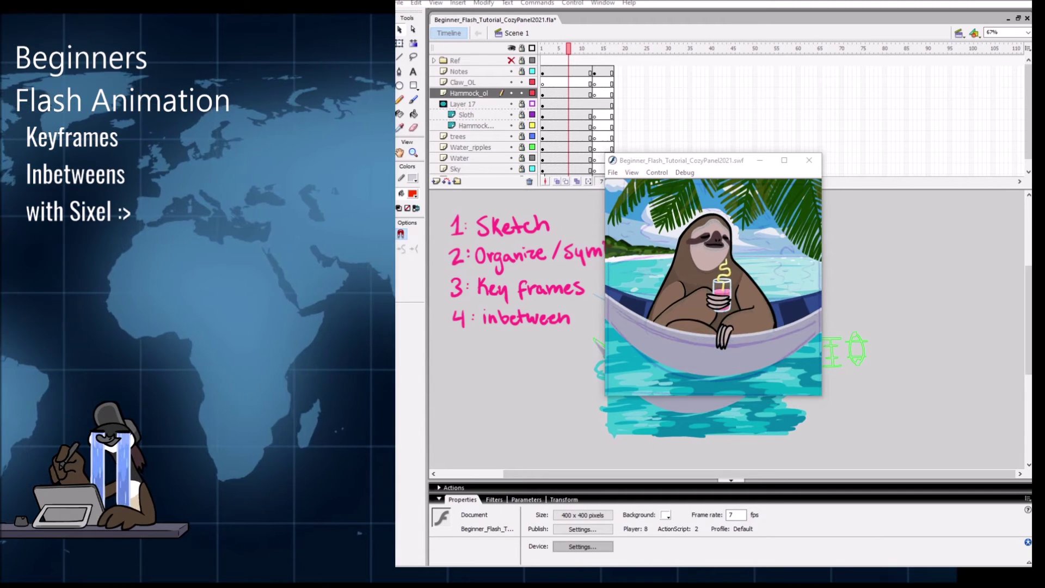
pyautogui.click(935, 325)
# Step: Move the Ref layer folder beneath the Sketch layer, test the movie, and close the preview
pyautogui.click(471, 64)
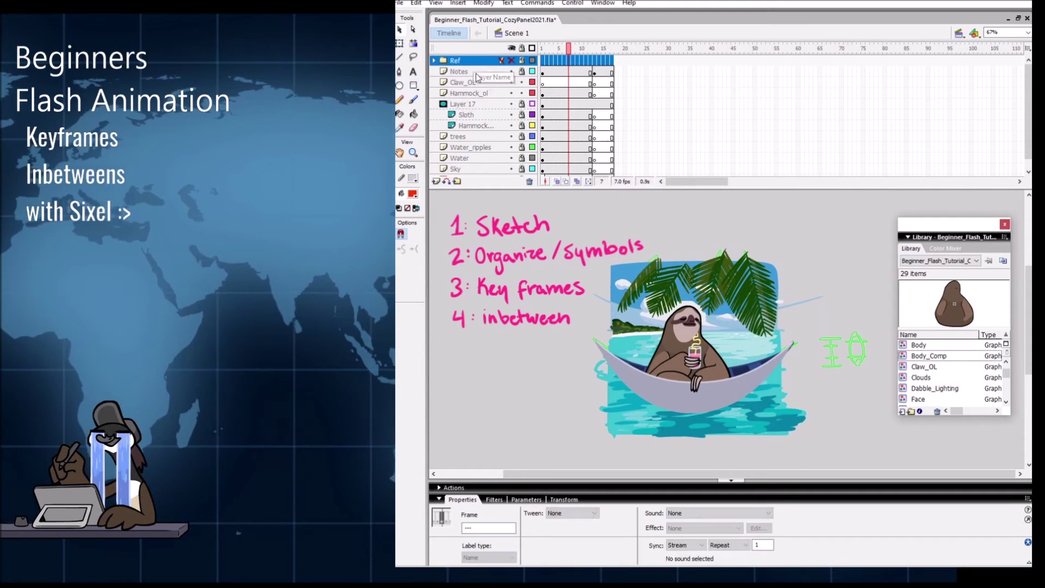
pyautogui.scroll(-1, 473, 101)
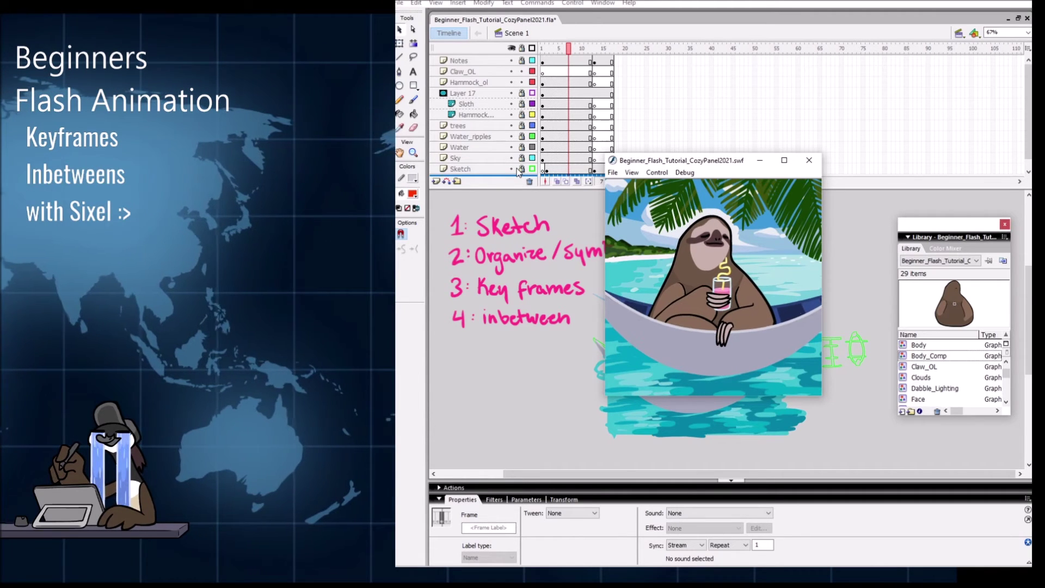
pyautogui.click(809, 160)
# Step: Unlock the Sloth layer and open the Sloth_Com symbol for editing
pyautogui.press('z')
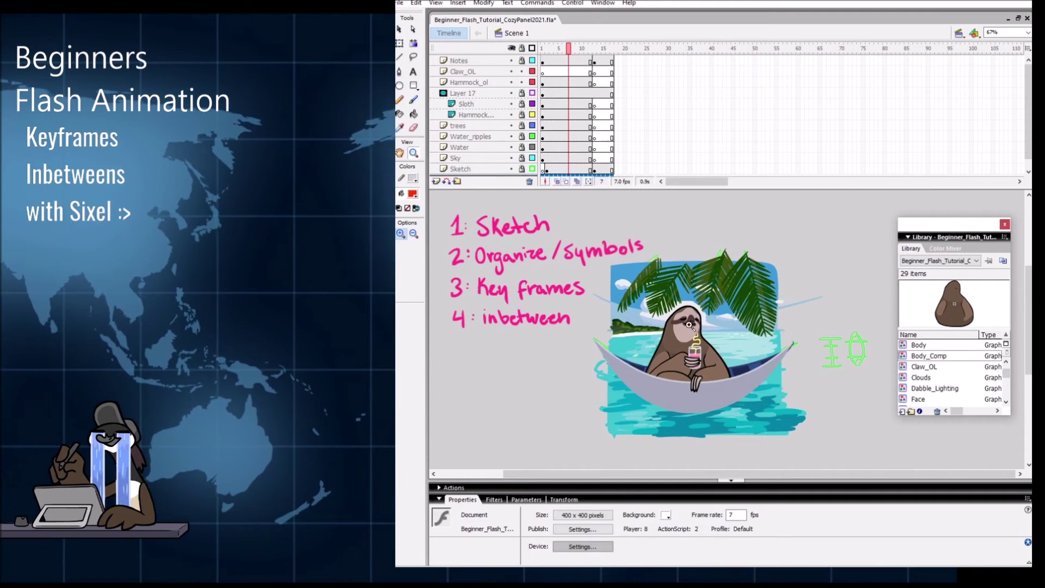
pyautogui.click(729, 312)
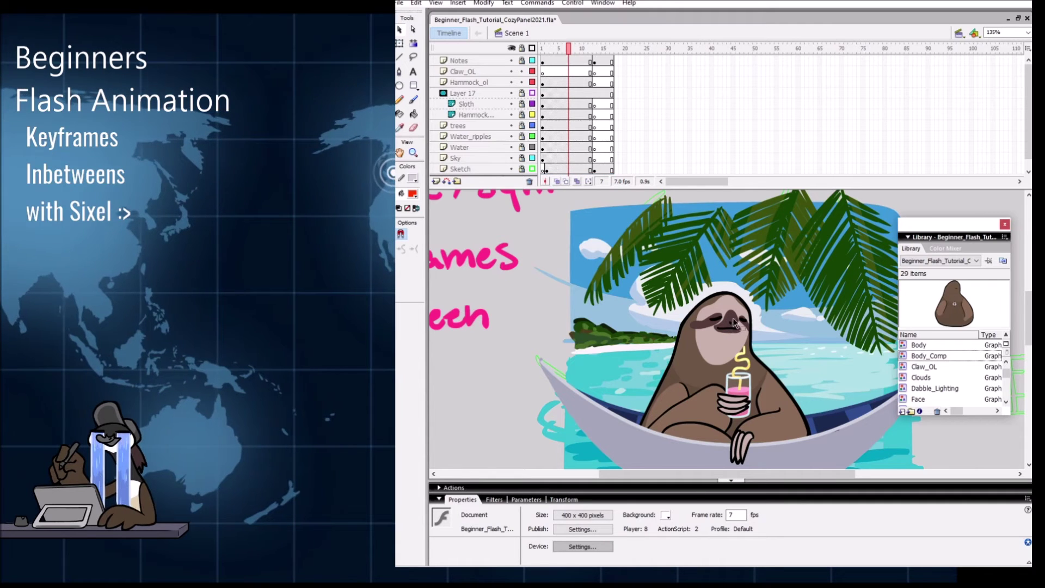
pyautogui.moveTo(787, 381); pyautogui.dragTo(738, 381)
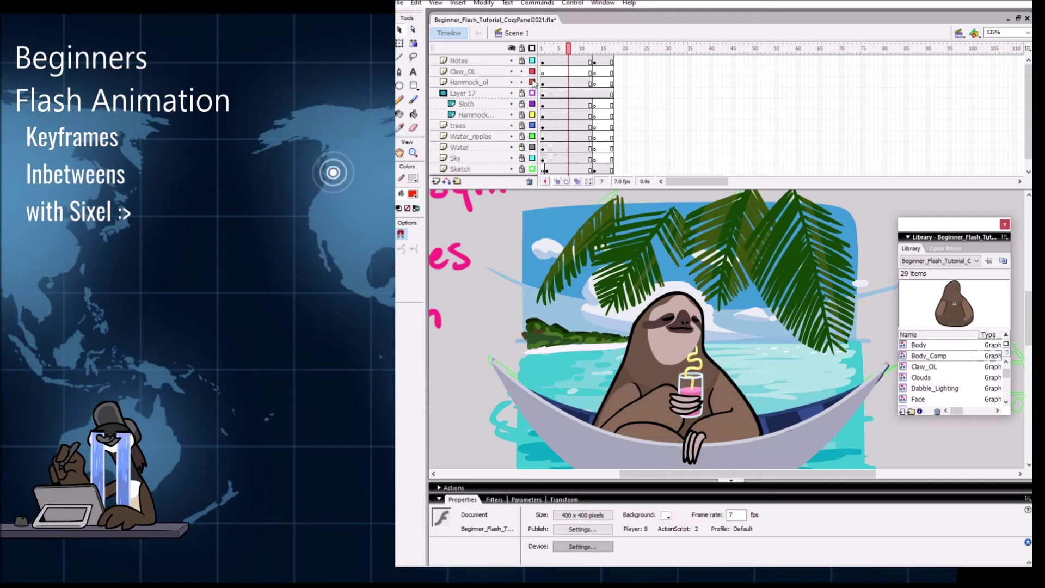
pyautogui.click(526, 100)
pyautogui.click(681, 335)
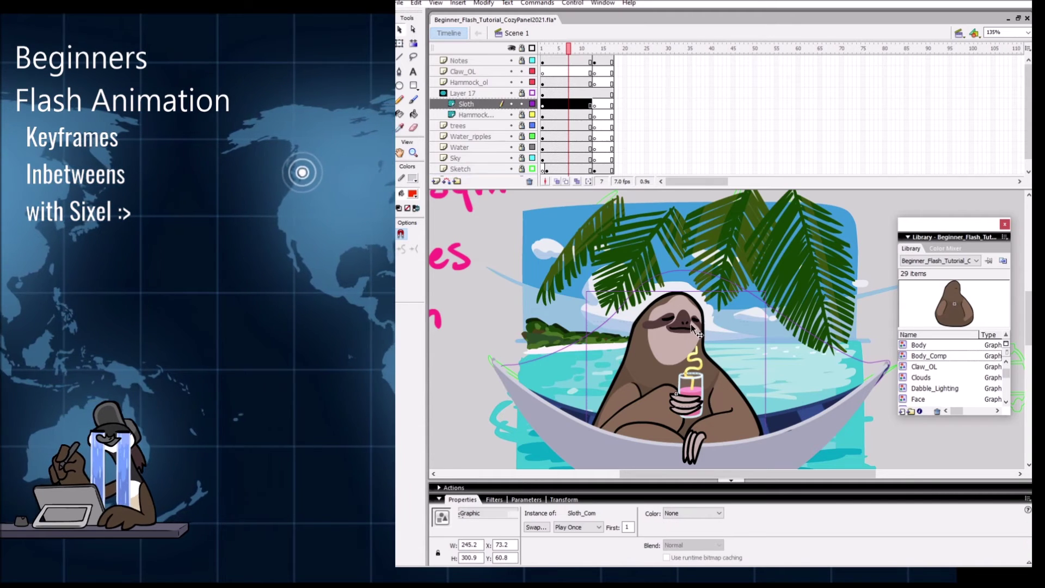
pyautogui.doubleClick(690, 323)
# Step: Open the Face symbol from frame 7 of Sloth_Com, look through its three frames, and return to Scene 1
pyautogui.moveTo(544, 48); pyautogui.dragTo(569, 48)
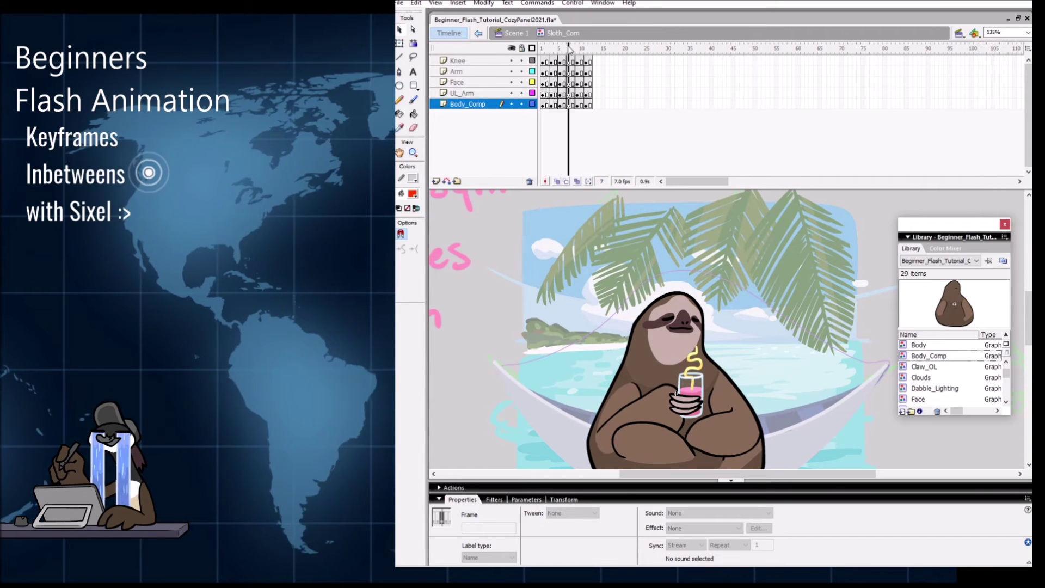
pyautogui.click(687, 325)
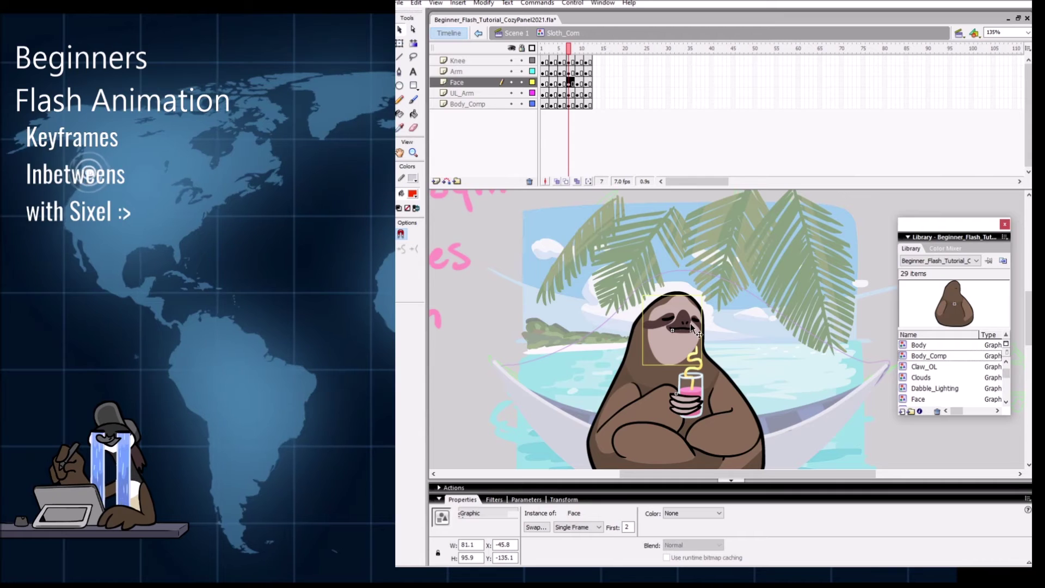
pyautogui.doubleClick(683, 322)
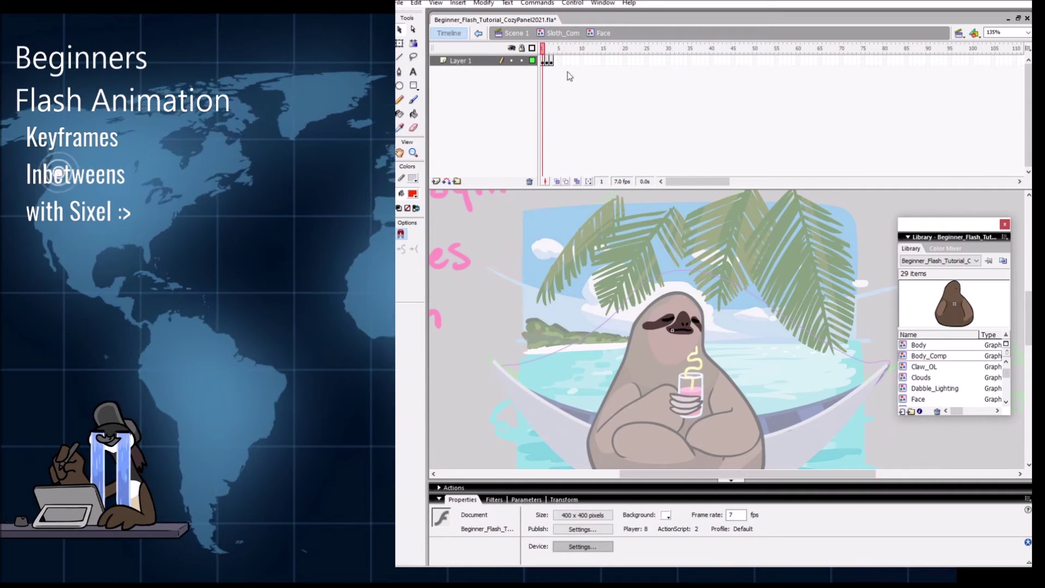
pyautogui.click(547, 62)
pyautogui.click(550, 61)
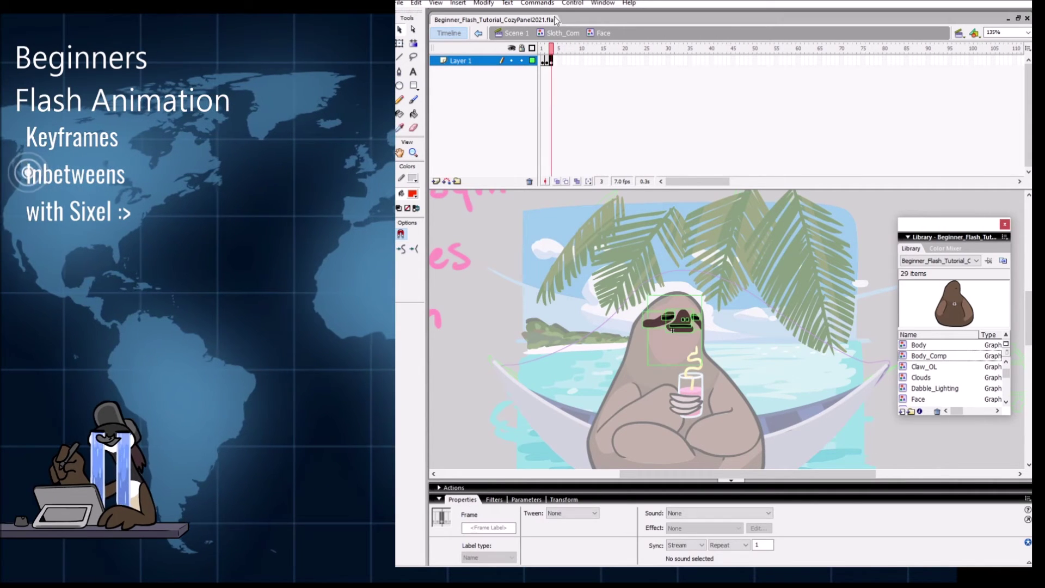
pyautogui.click(516, 33)
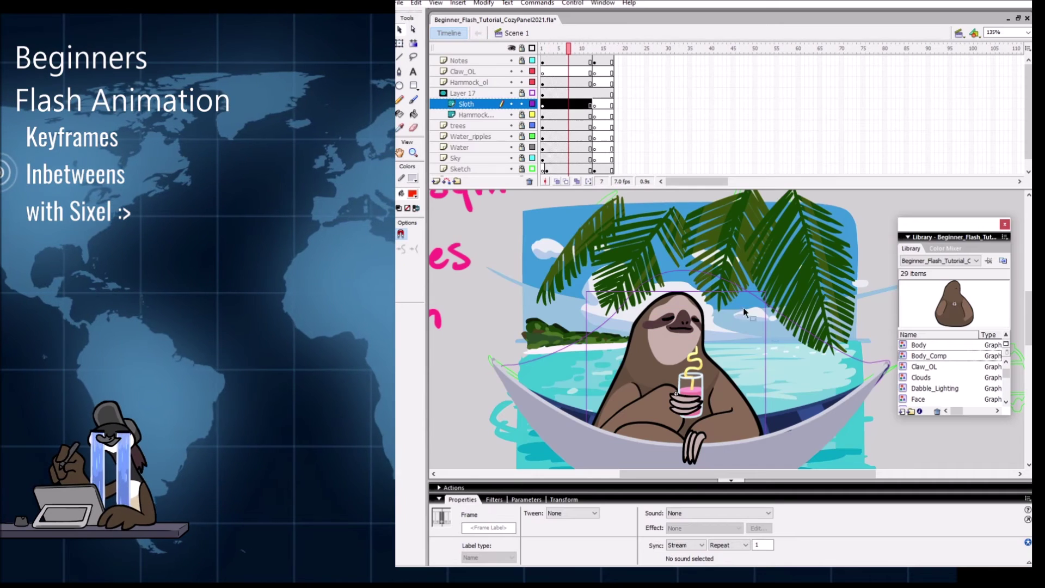
# Step: Reopen Sloth_Com and edit the first-frame number of the Face instance on frame 7
pyautogui.click(720, 384)
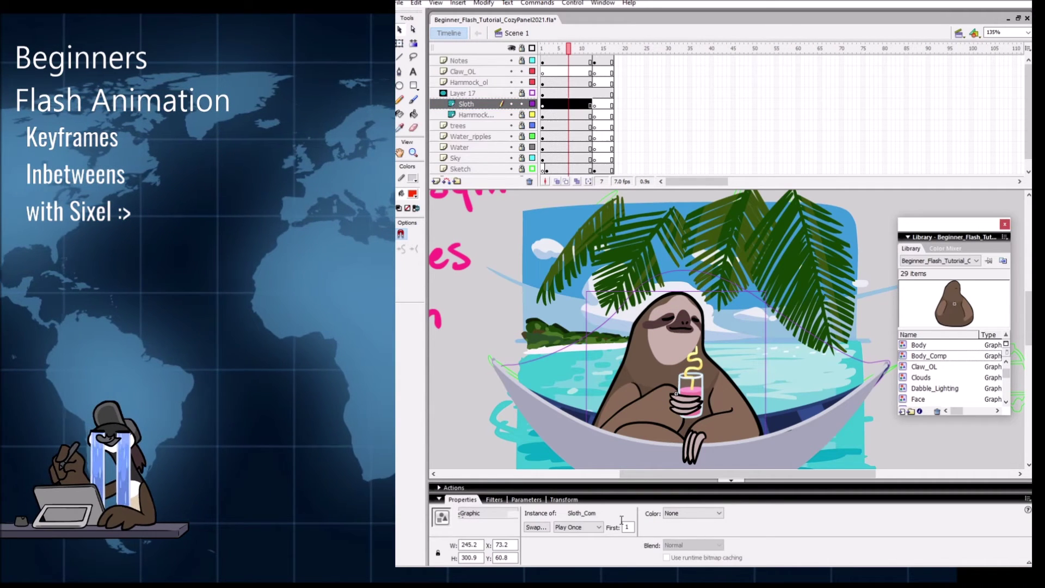
pyautogui.doubleClick(681, 314)
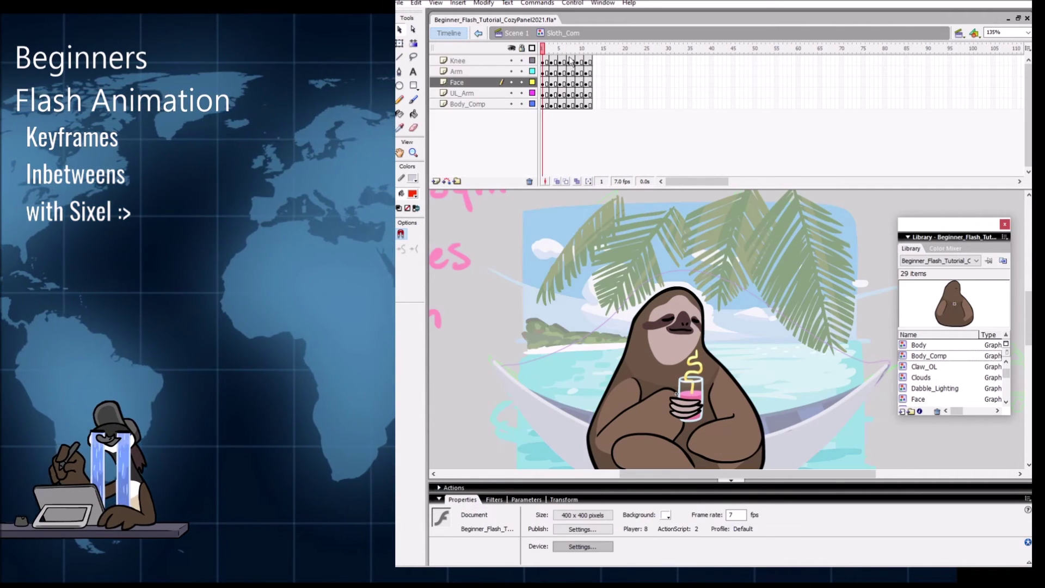
pyautogui.click(689, 331)
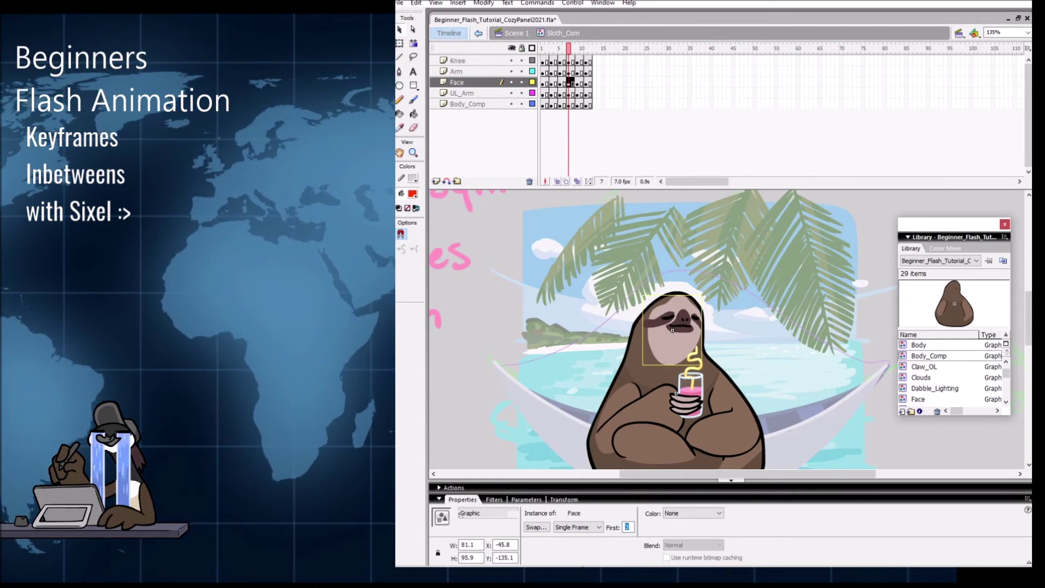
# Step: Edit the first-frame number of the Face instances on frames 9 and 6 of Sloth_Com
pyautogui.moveTo(570, 51)
pyautogui.mouseDown()
pyautogui.moveTo(546, 50)
pyautogui.moveTo(579, 52)
pyautogui.mouseUp()
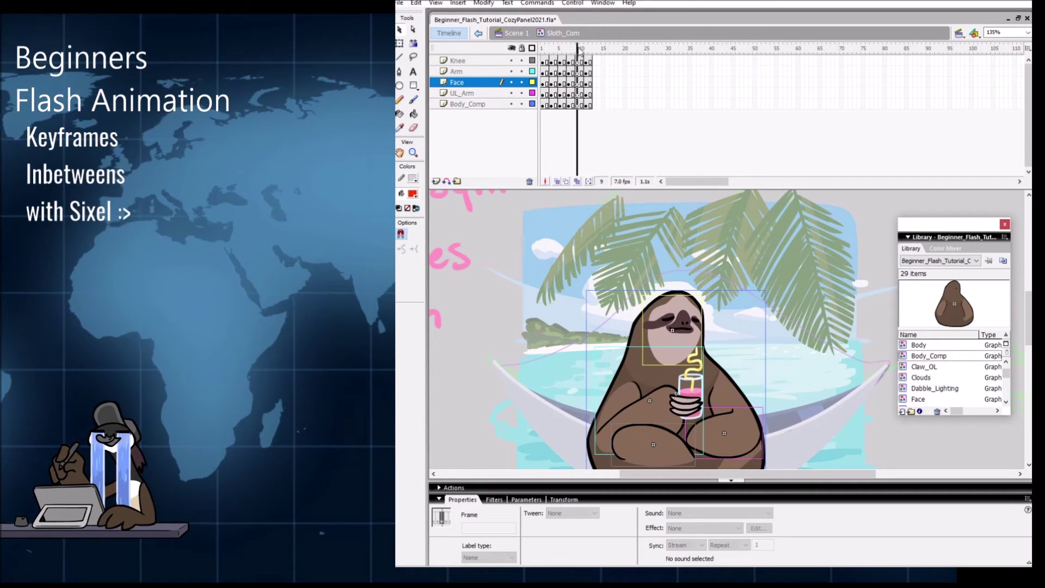
pyautogui.click(676, 323)
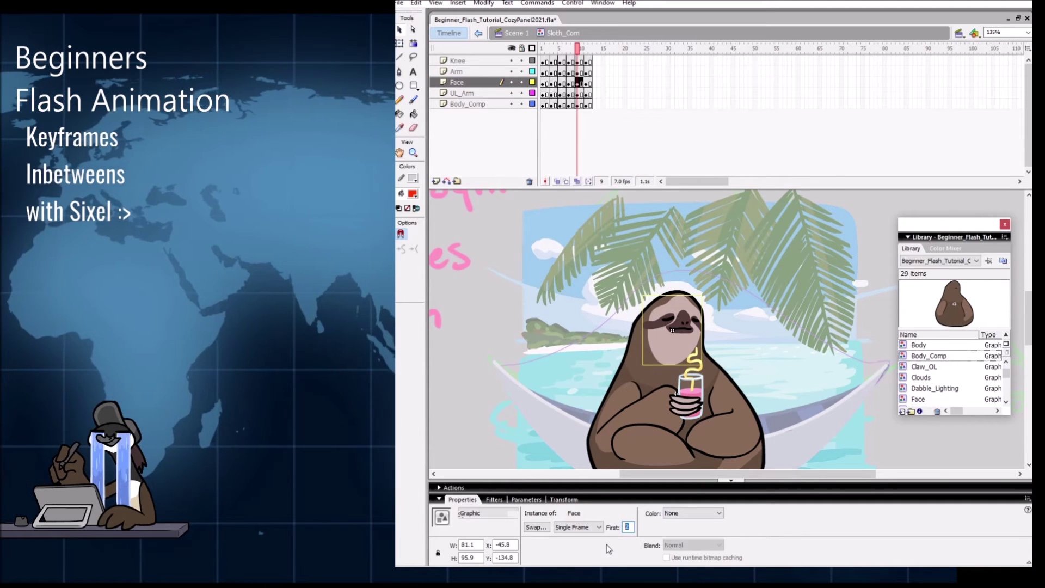
pyautogui.moveTo(586, 50); pyautogui.dragTo(567, 75)
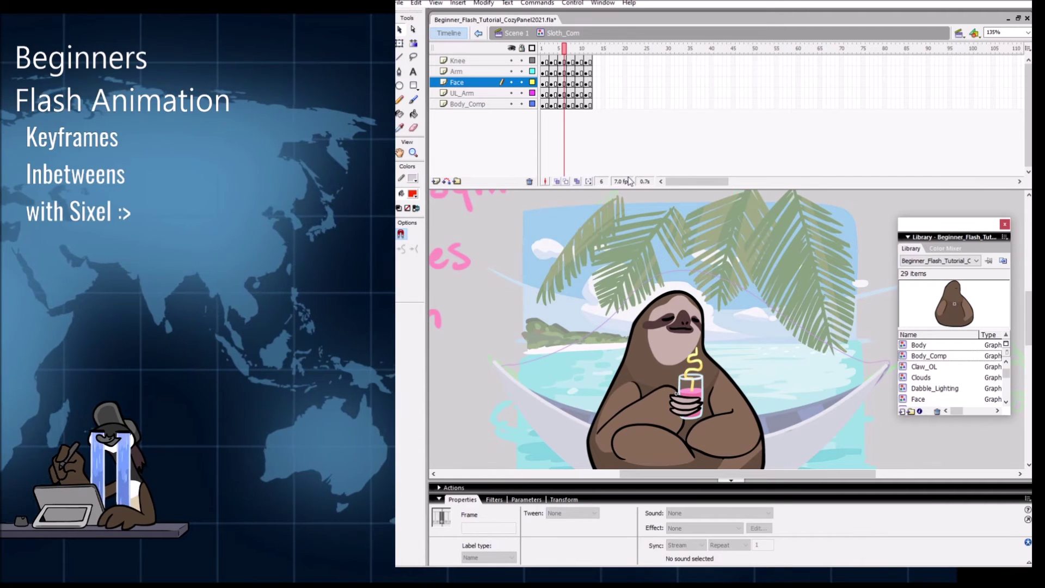
pyautogui.click(675, 330)
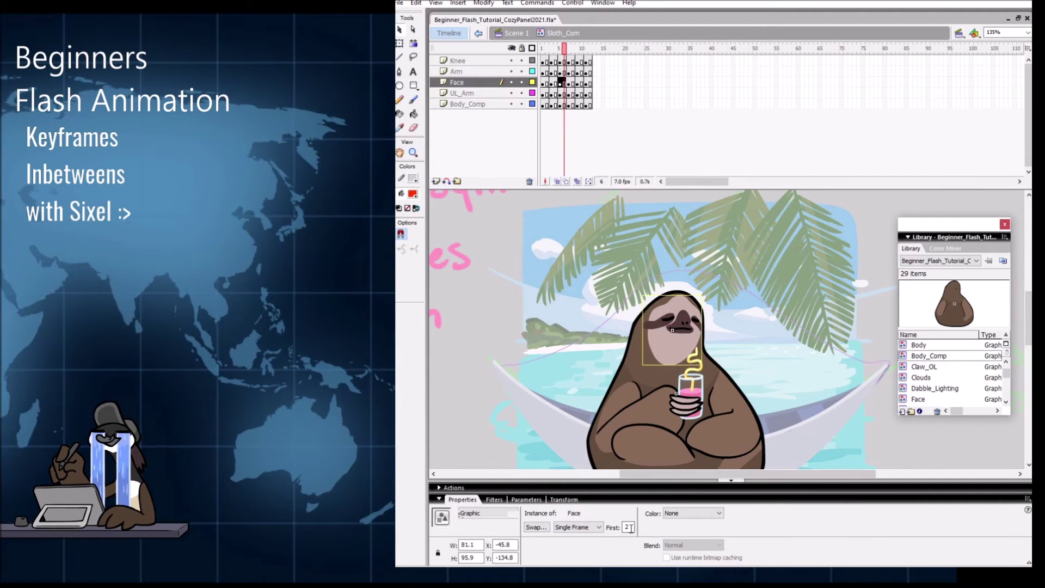
# Step: Set the Face instance in Sloth_Com to display its frame 2 at frames 7 and 9
pyautogui.click(569, 82)
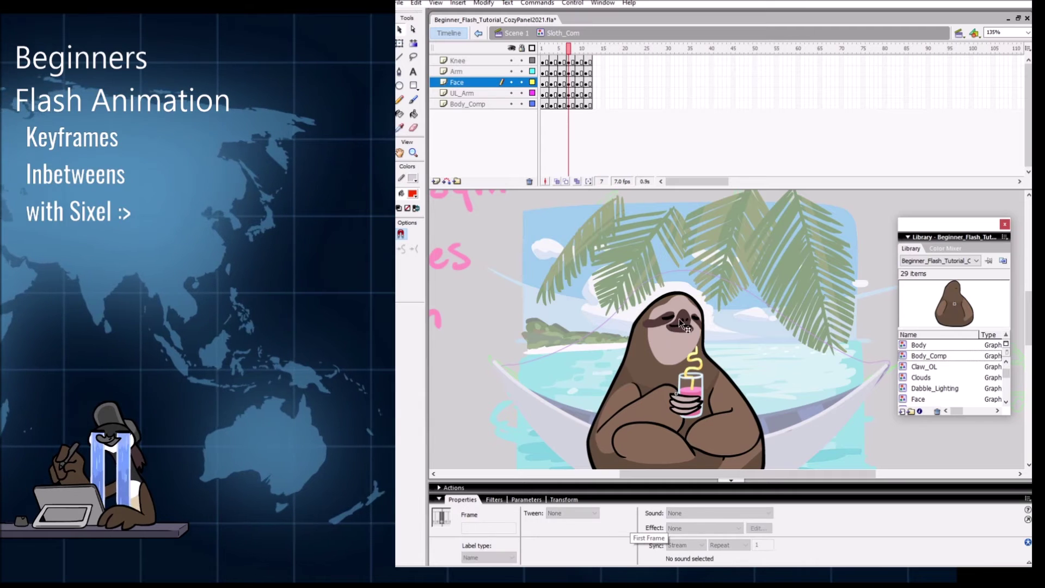
pyautogui.click(680, 324)
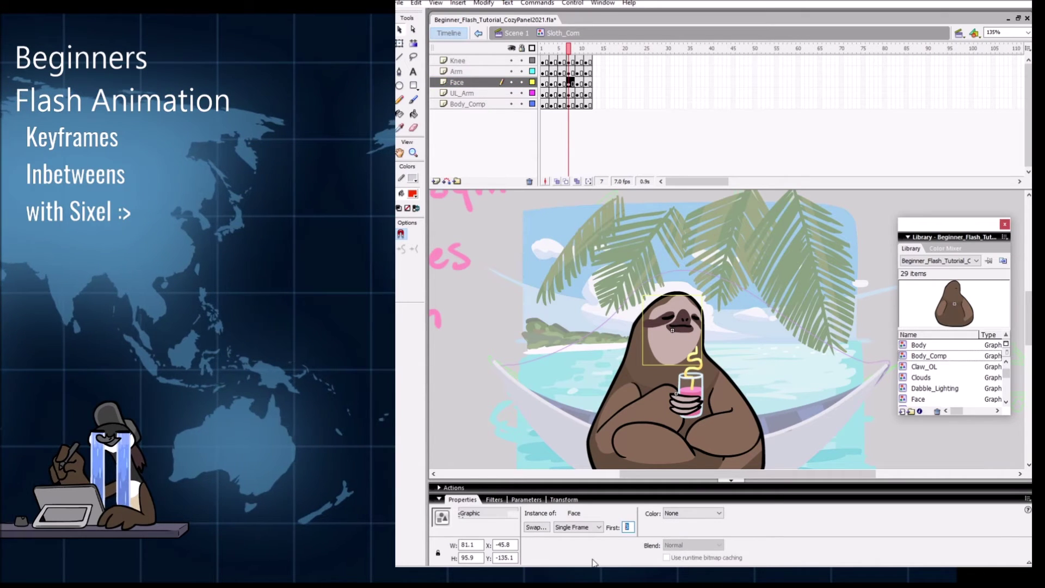
pyautogui.press('.')
pyautogui.press('.')
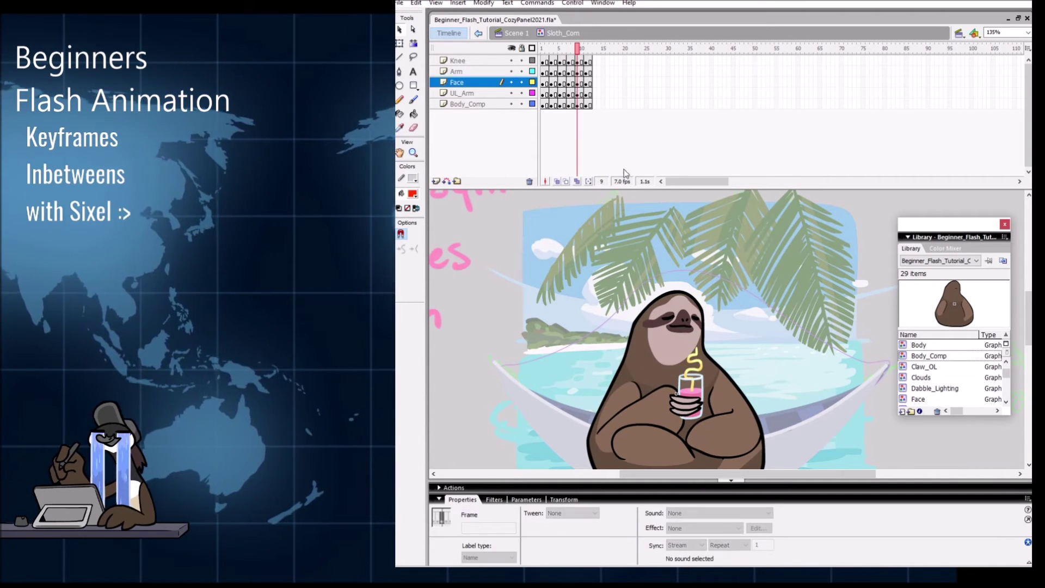
pyautogui.click(689, 322)
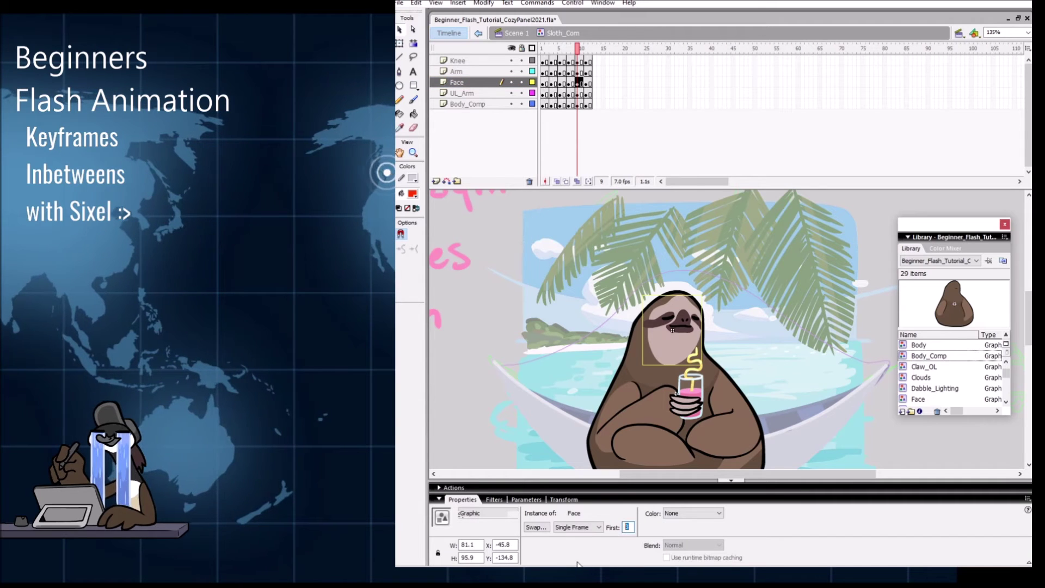
pyautogui.write('2')
pyautogui.press('Return')
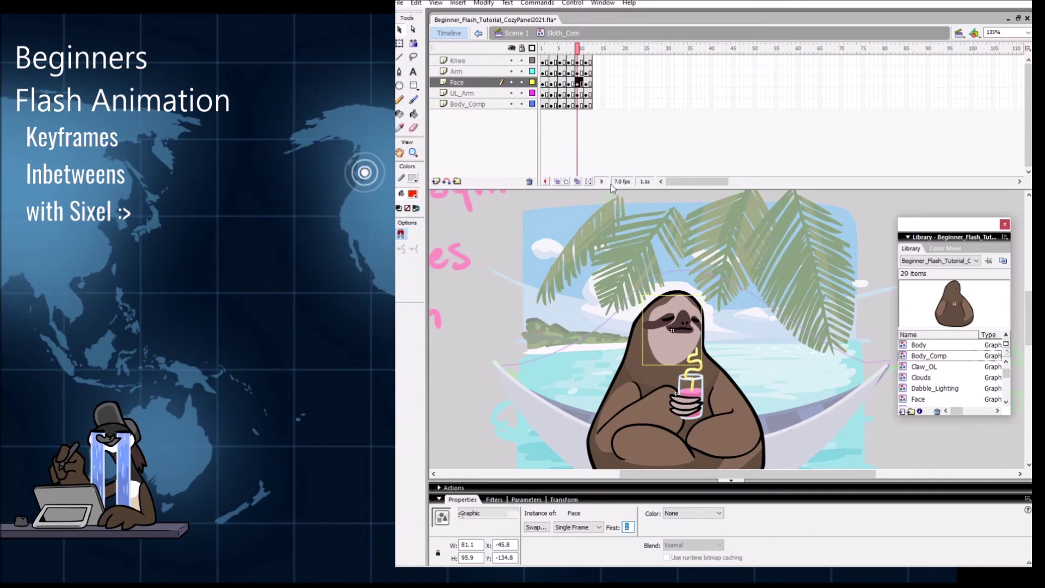
# Step: Open the Face symbol from frame 7 of Sloth_Com and insert a new keyframe at frame 3
pyautogui.click(564, 49)
pyautogui.moveTo(582, 49)
pyautogui.mouseDown()
pyautogui.moveTo(566, 57)
pyautogui.moveTo(574, 61)
pyautogui.mouseUp()
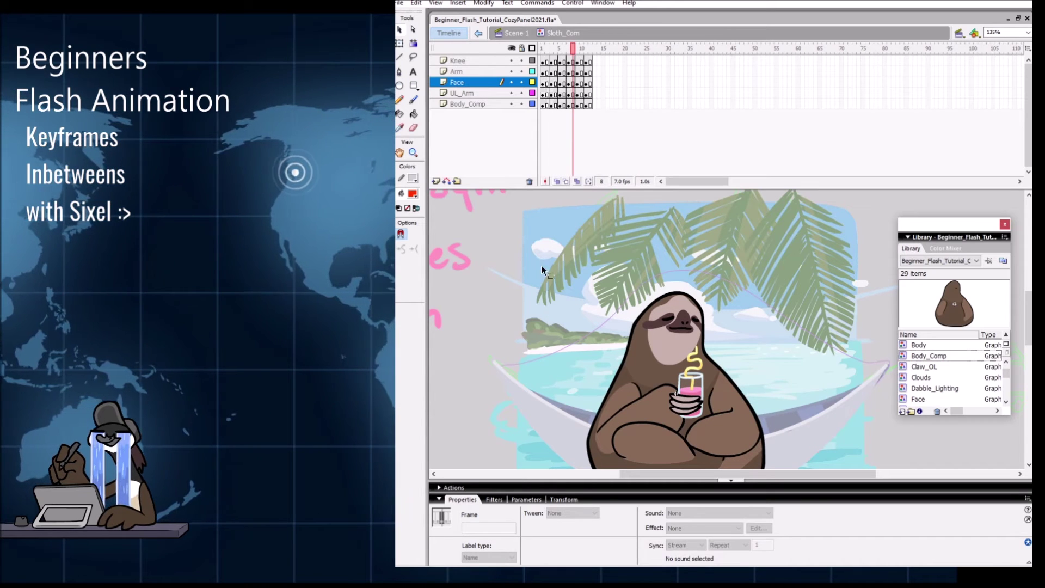
pyautogui.click(569, 50)
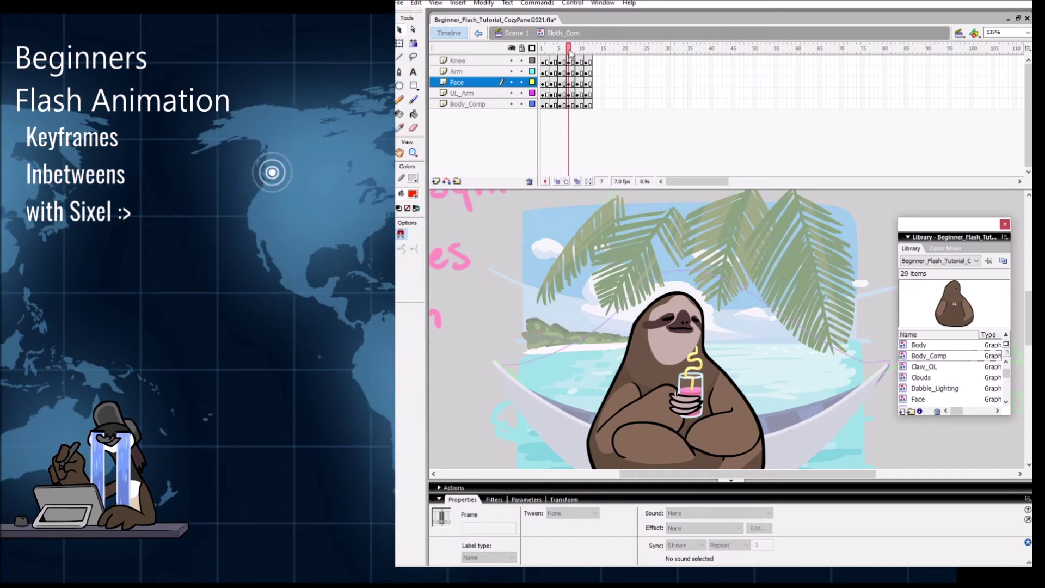
pyautogui.doubleClick(685, 321)
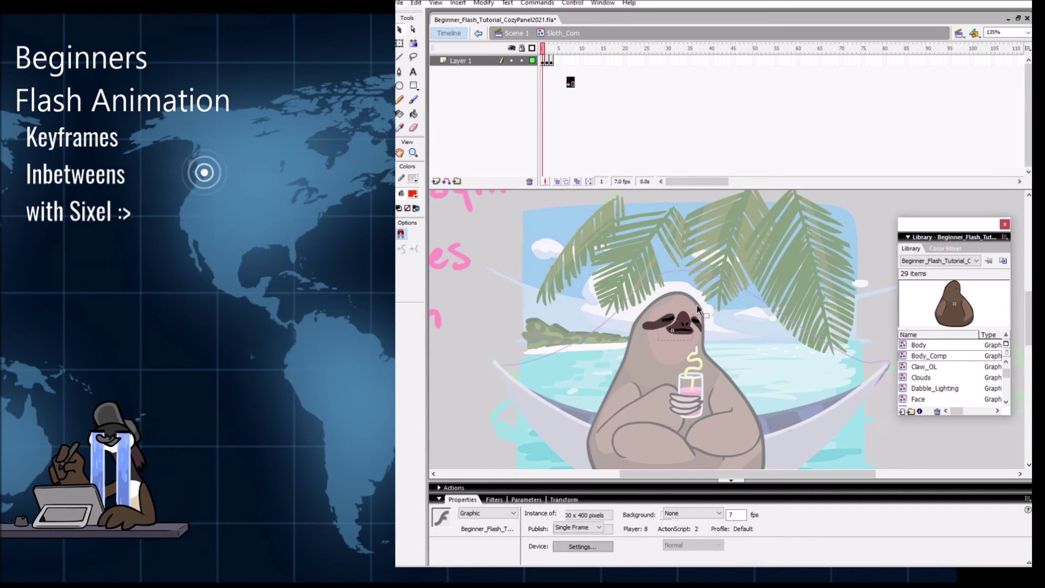
pyautogui.doubleClick(696, 263)
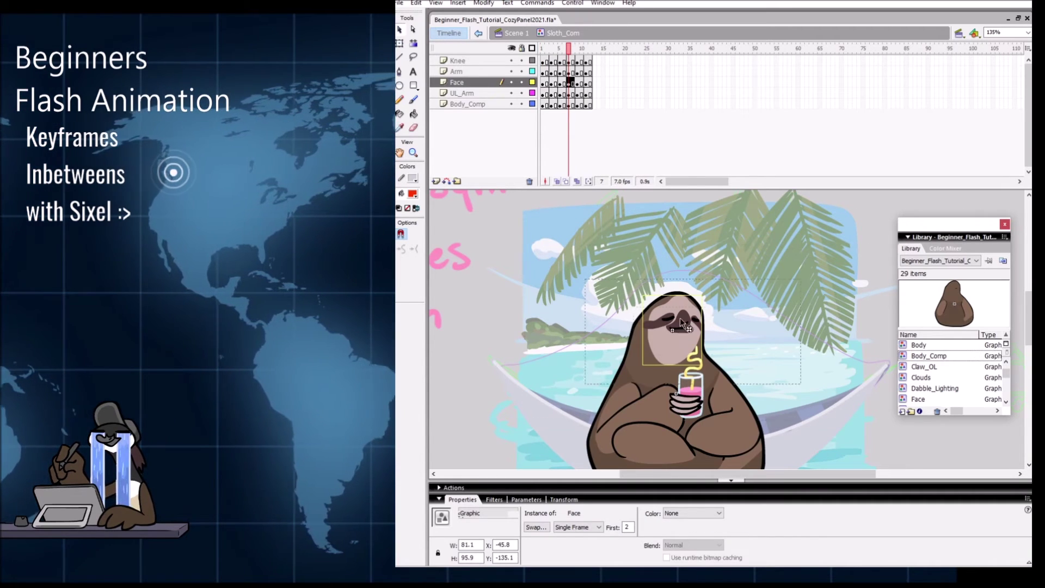
pyautogui.doubleClick(679, 322)
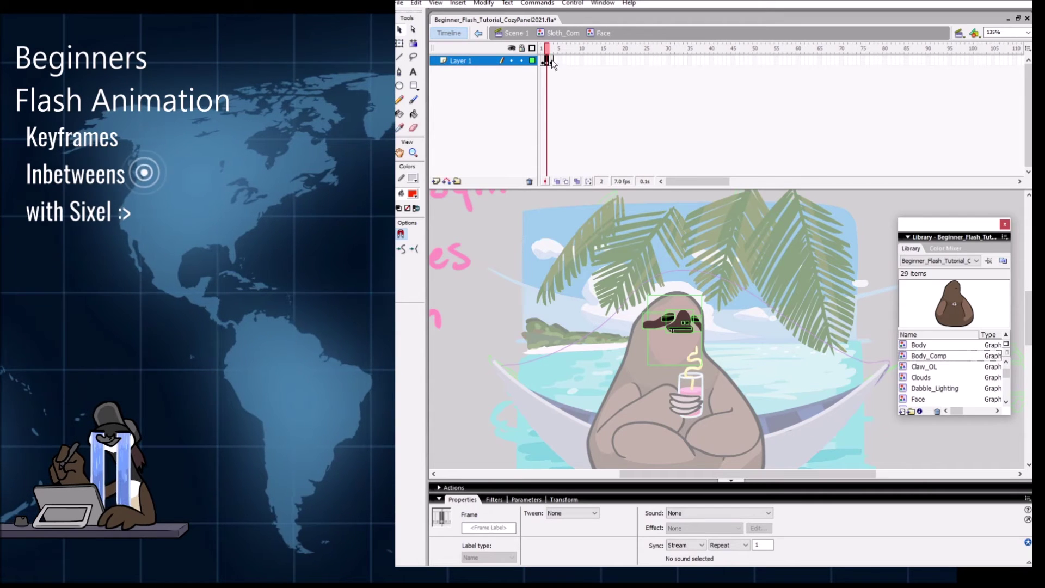
pyautogui.press('F6')
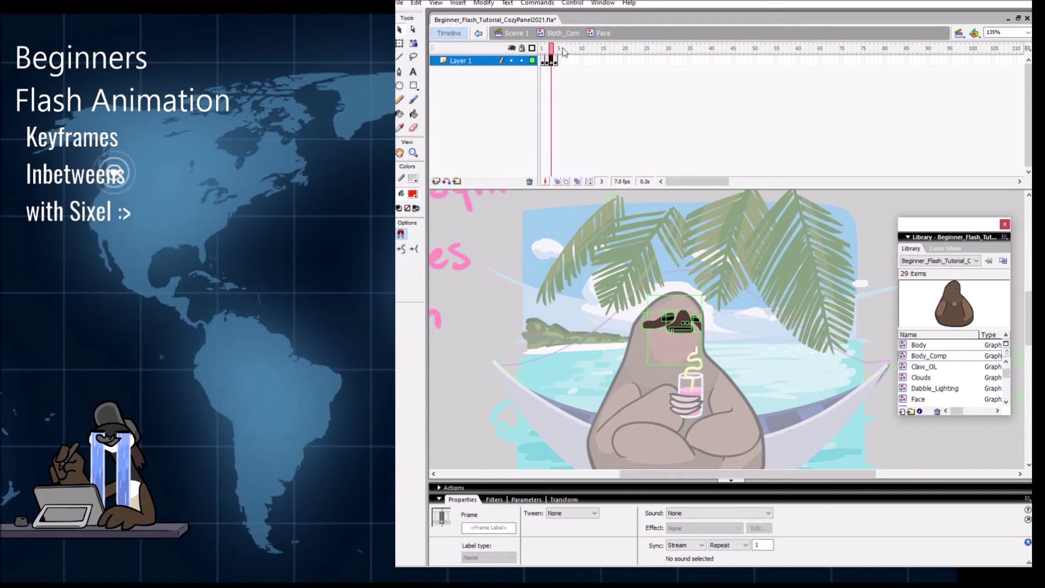
# Step: Select the dark eye and mouth markings on frame 3 of the Face symbol and return to Sloth_Com
pyautogui.click(712, 312)
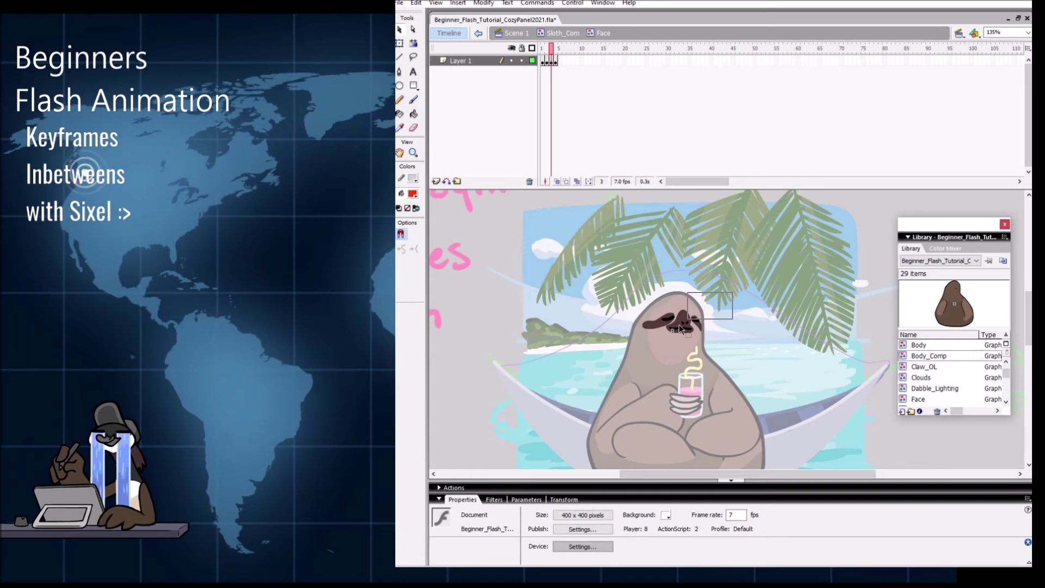
pyautogui.click(678, 324)
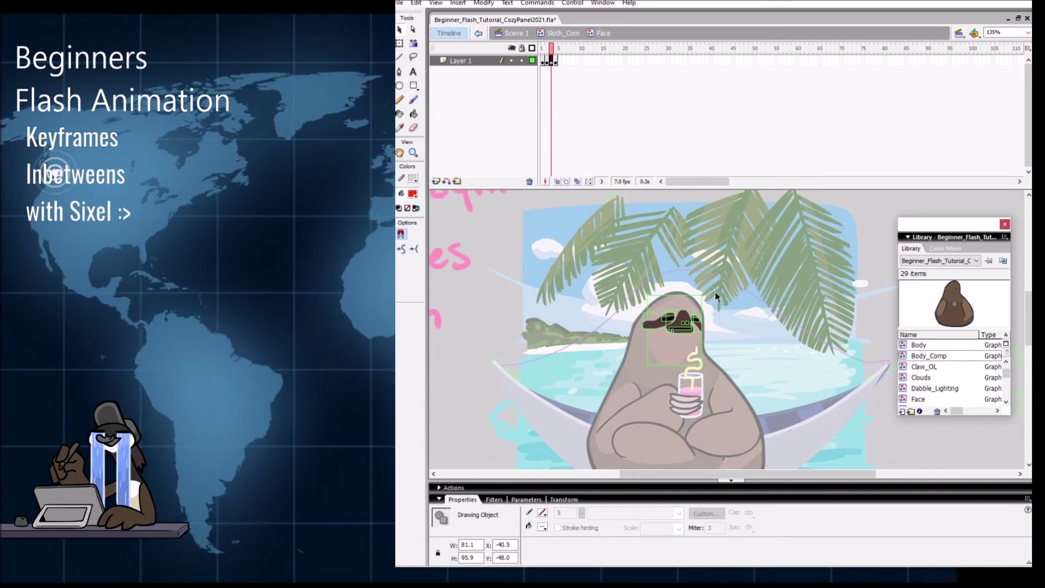
pyautogui.click(678, 346)
pyautogui.moveTo(687, 347); pyautogui.dragTo(686, 346)
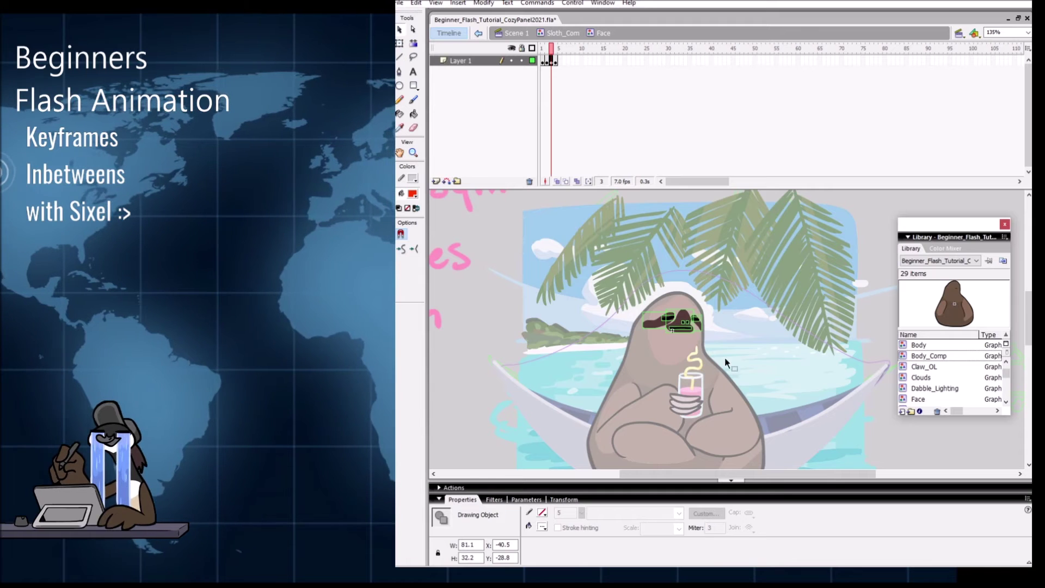
pyautogui.click(564, 33)
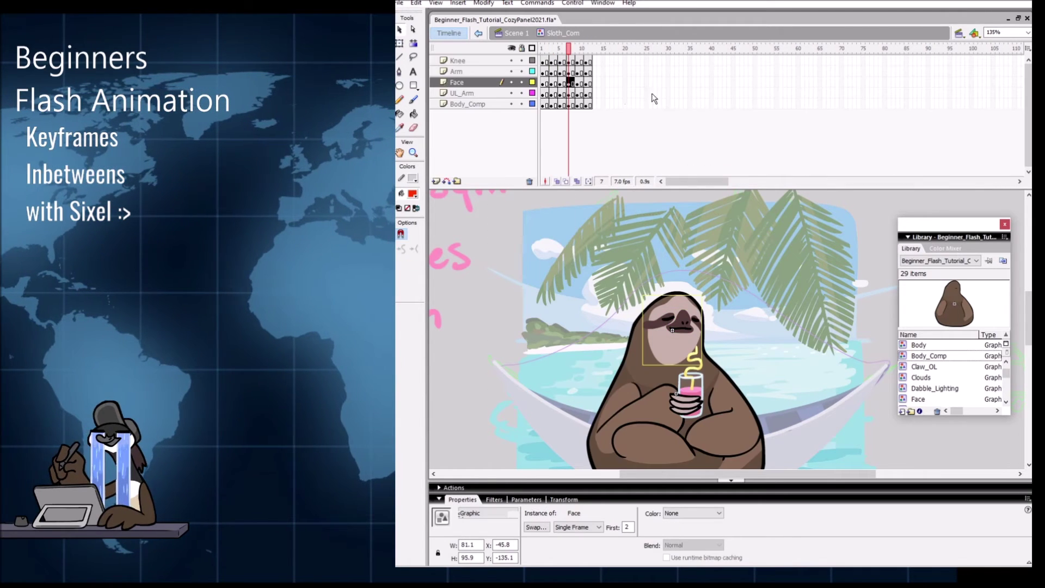
# Step: Preview the Sloth_Com animation through frame 12, return to Scene 1 and clear the selection
pyautogui.moveTo(570, 49); pyautogui.dragTo(599, 46)
pyautogui.press('Return')
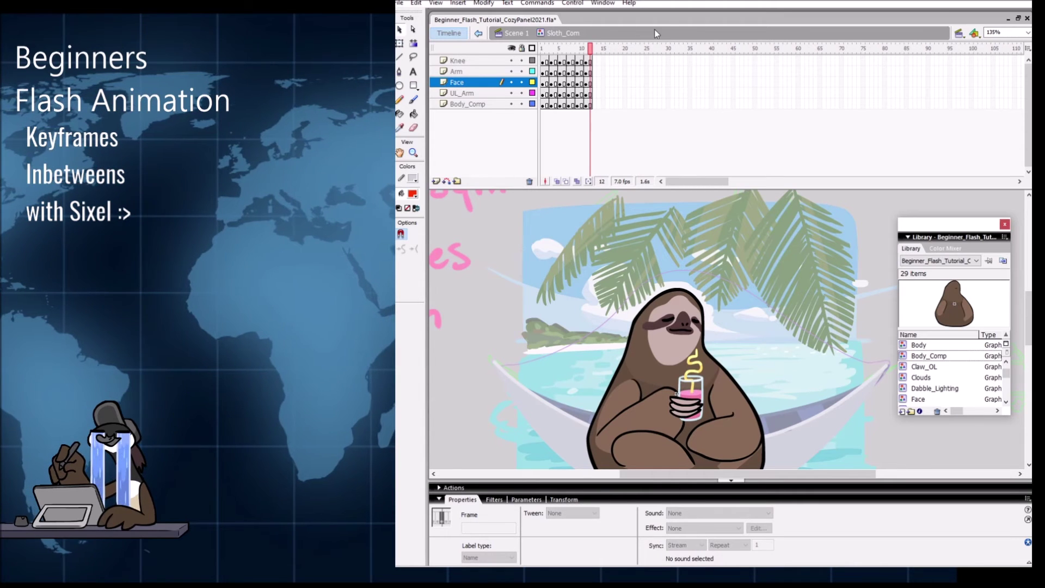
pyautogui.click(504, 36)
pyautogui.press('z')
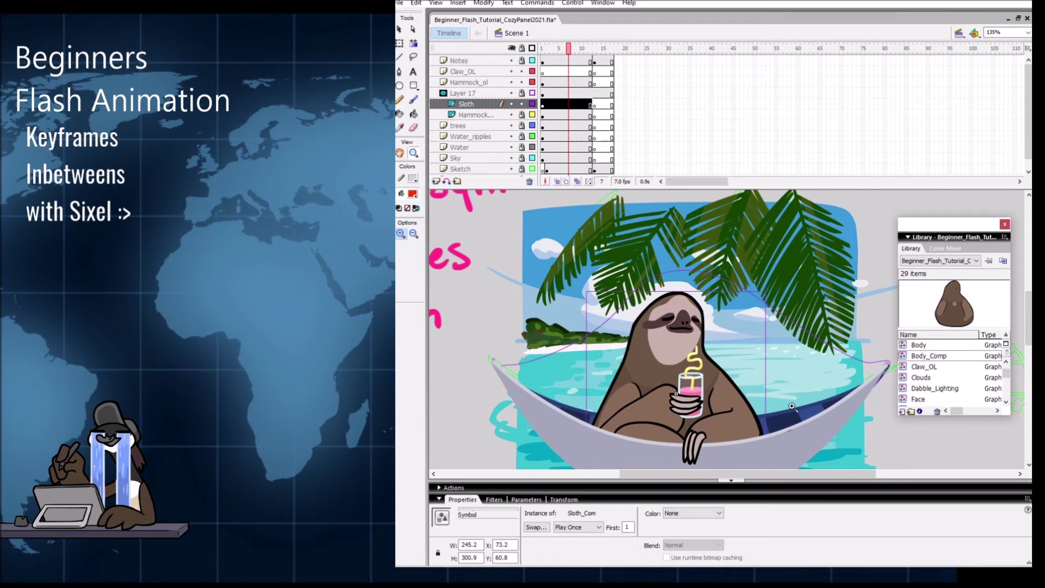
pyautogui.keyDown('alt'); pyautogui.click(795, 397); pyautogui.keyUp('alt')
pyautogui.scroll(1, 796, 396)
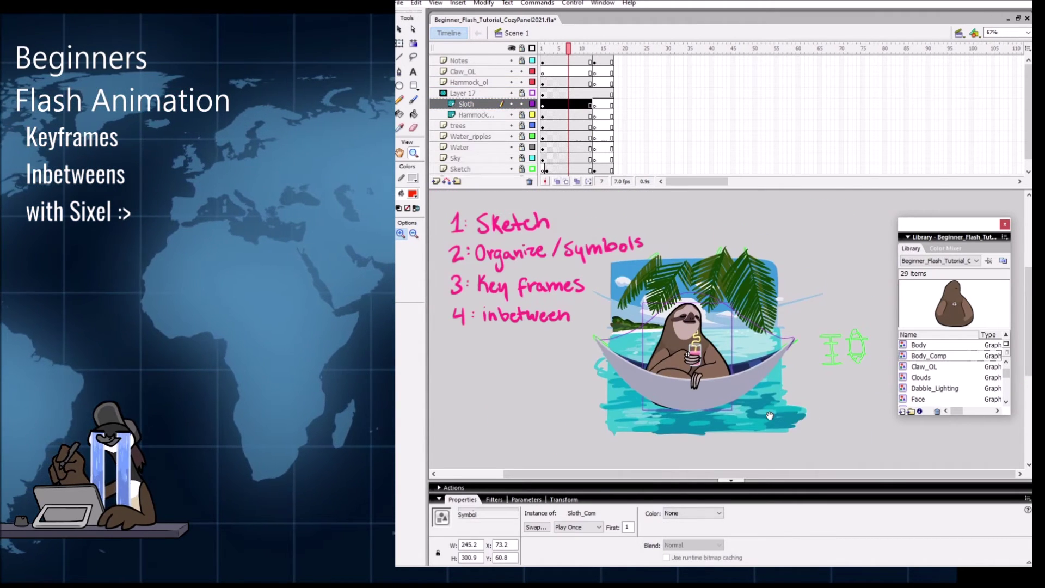
pyautogui.click(835, 422)
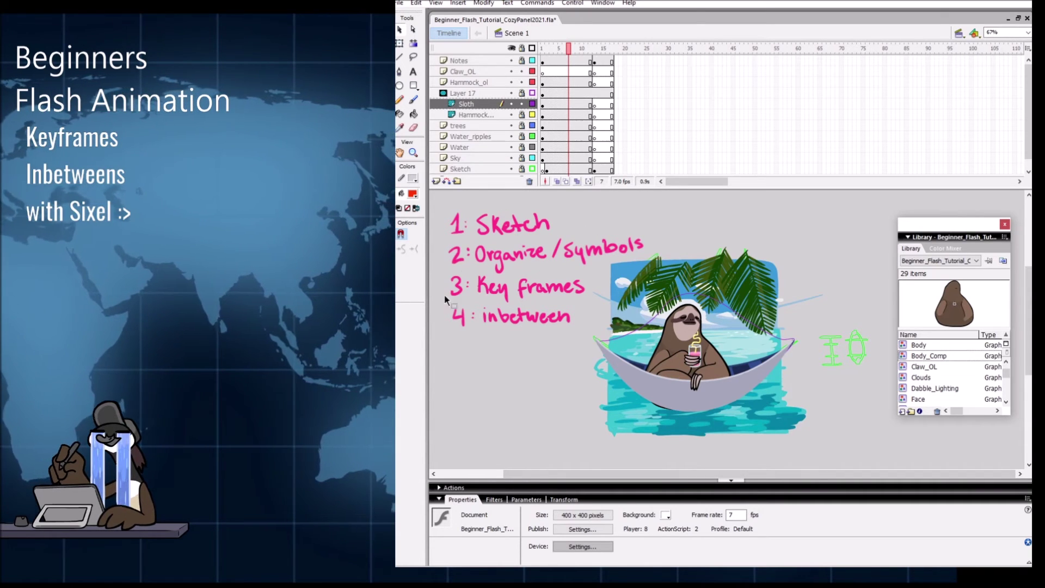
# Step: Start converting all palm fronds on frame 1 of the trees layer into a graphic symbol
pyautogui.moveTo(1030, 113); pyautogui.dragTo(1025, 152)
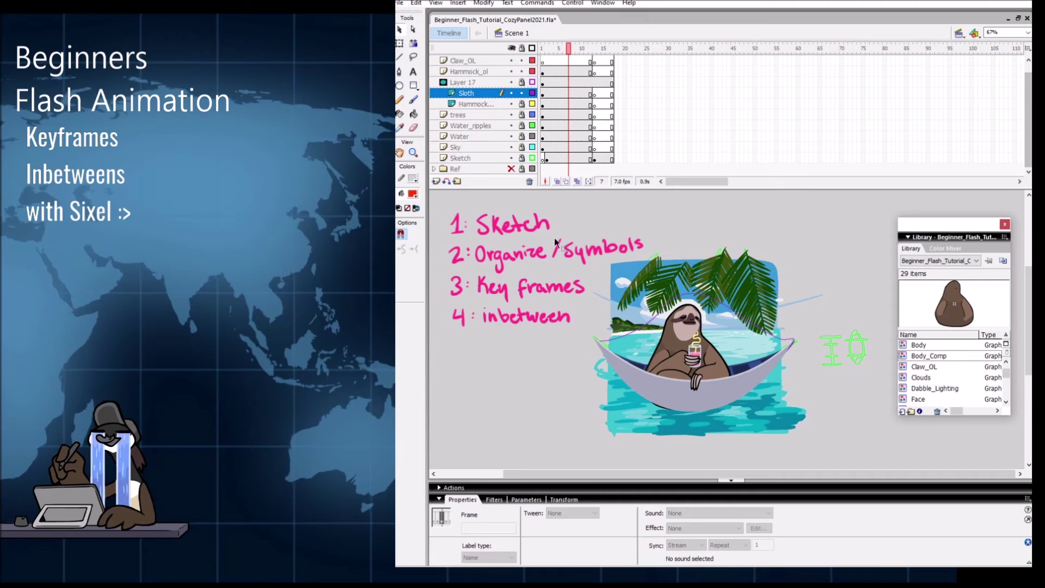
pyautogui.click(542, 115)
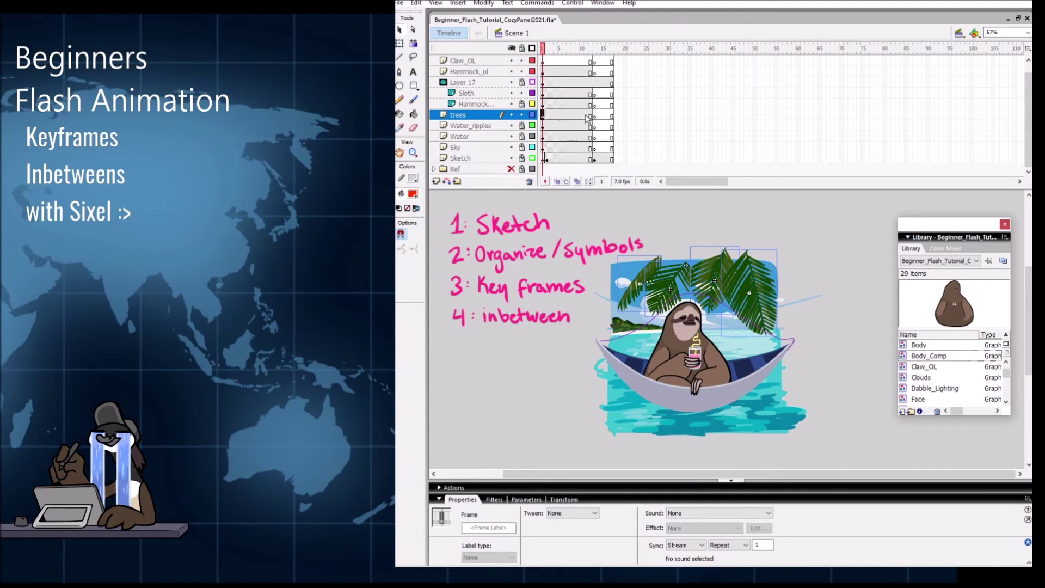
pyautogui.press('F8')
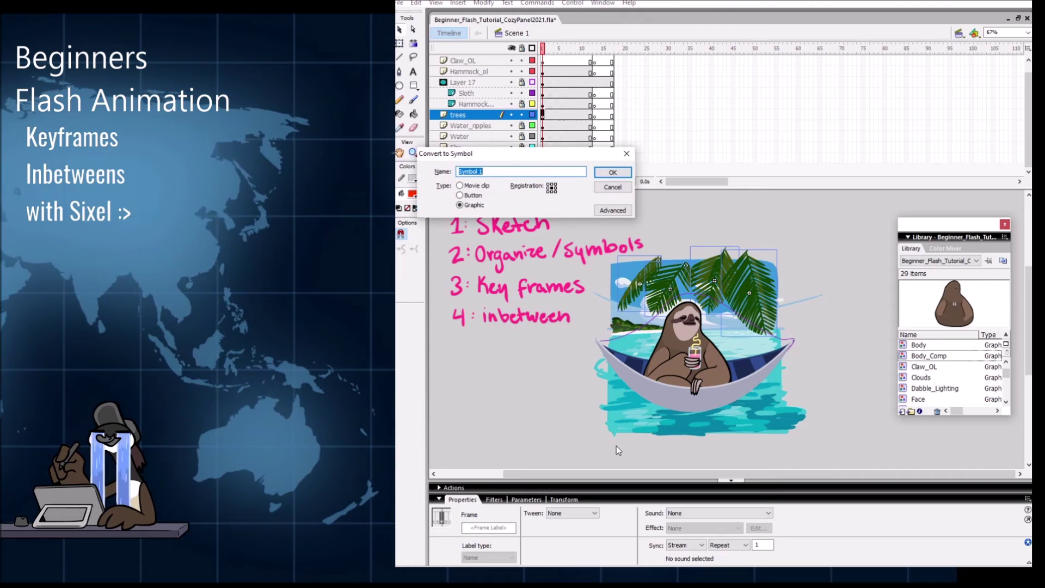
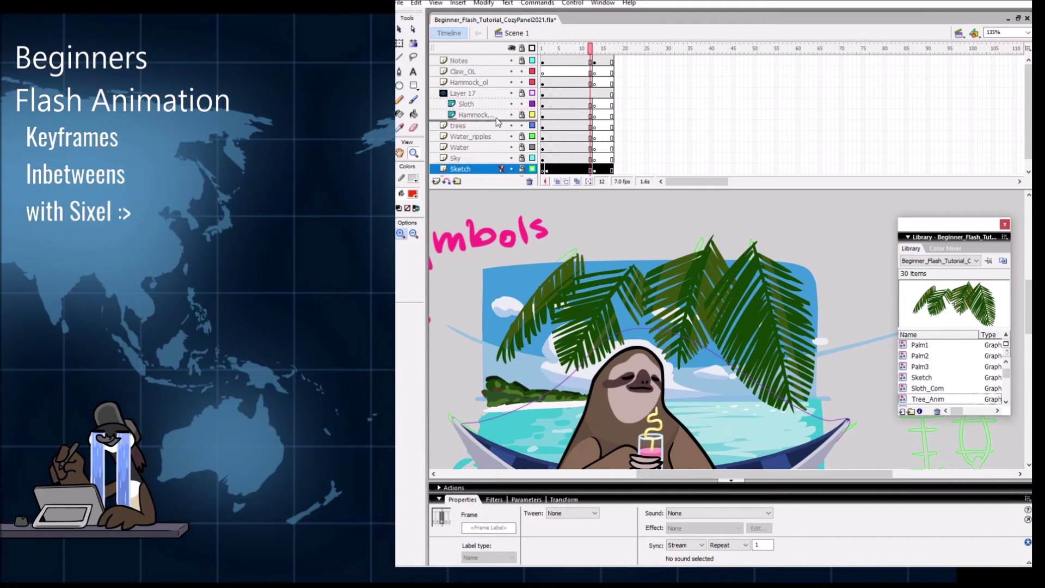
# Step: Move the Sketch layer above Layer 17 and open the Tree_Anim symbol for editing
pyautogui.moveTo(468, 169); pyautogui.dragTo(527, 78)
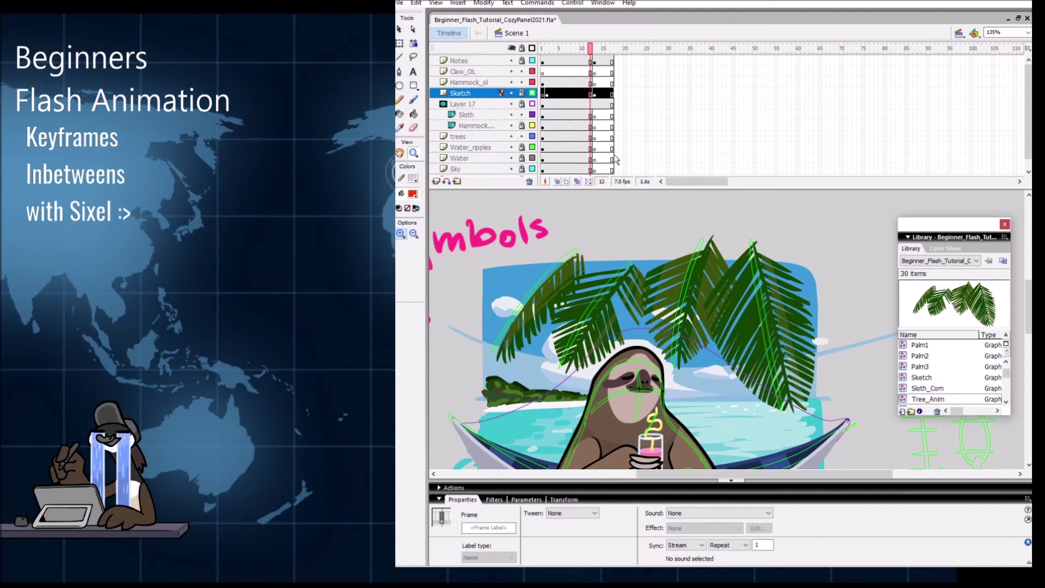
pyautogui.press('v')
pyautogui.click(730, 405)
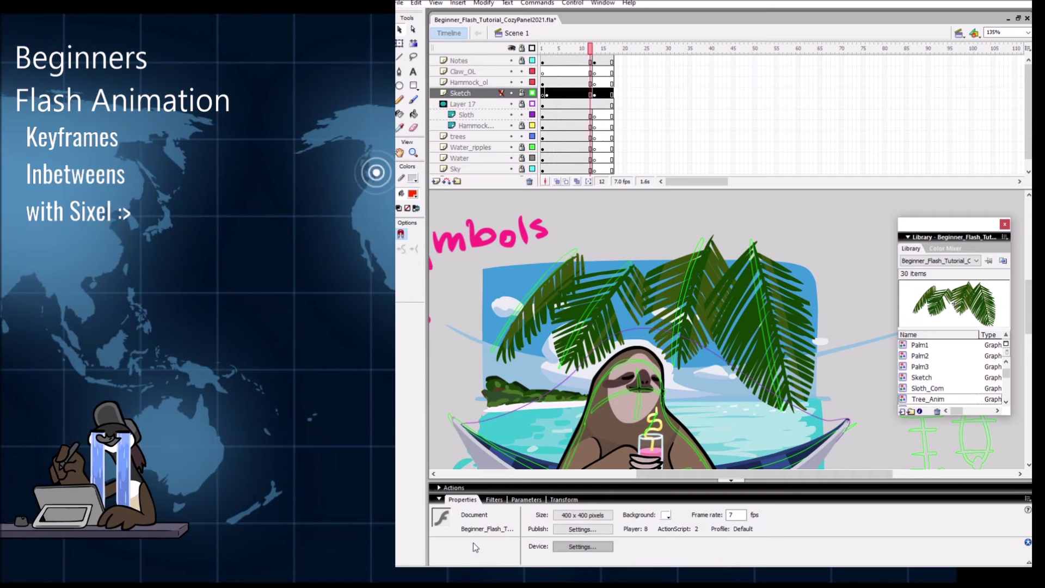
pyautogui.doubleClick(555, 286)
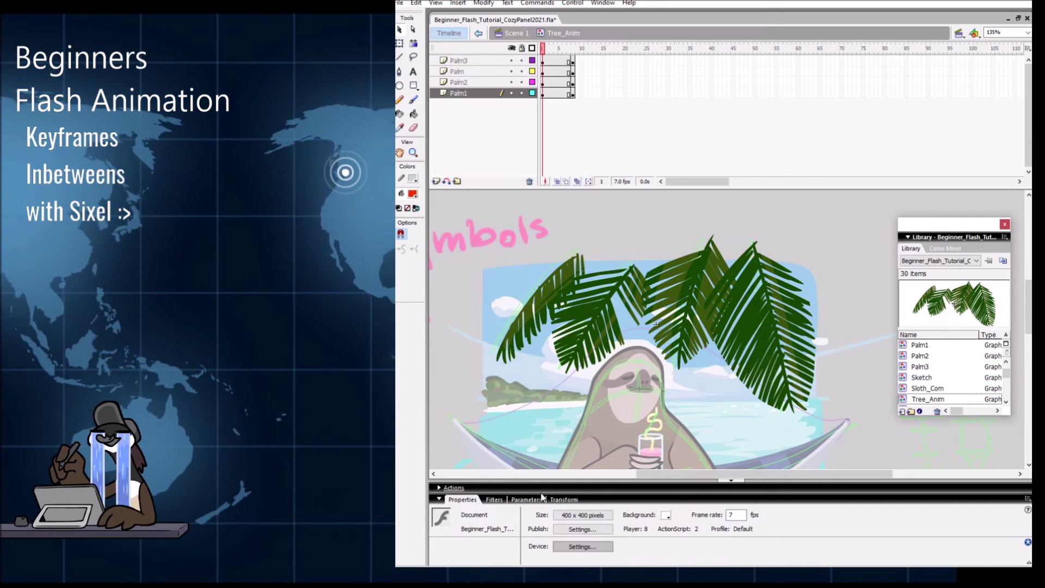
# Step: Try rotating the Palm1 frond slightly clockwise and nudging it upward at frame 1, and undo these changes
pyautogui.click(544, 295)
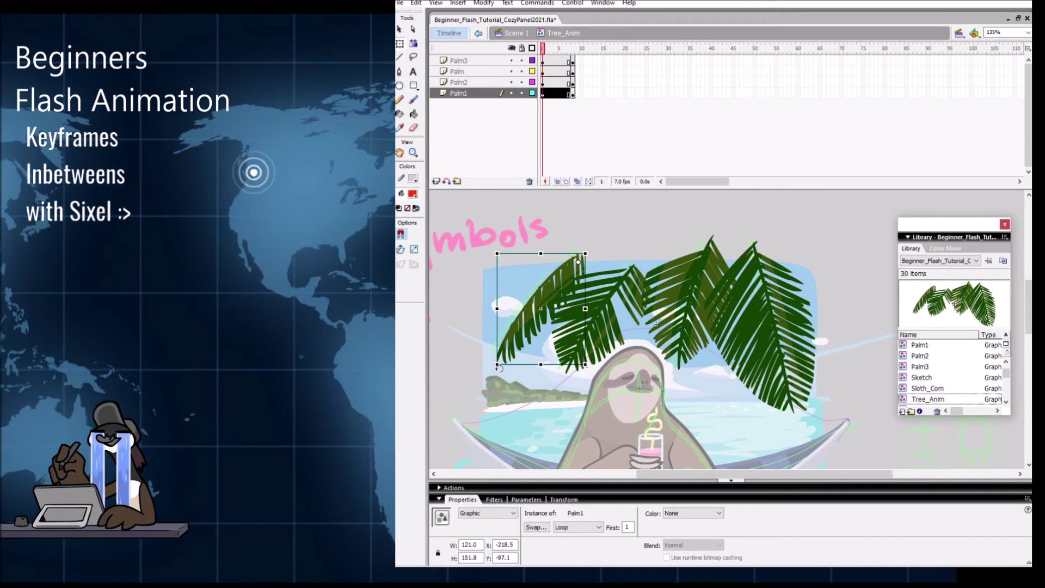
pyautogui.moveTo(494, 364); pyautogui.dragTo(492, 364)
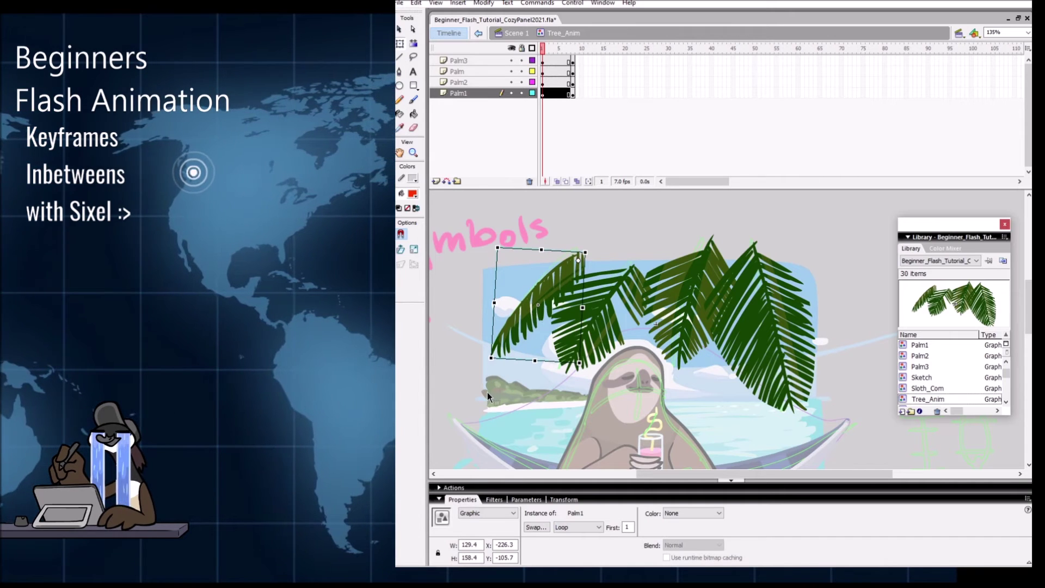
pyautogui.press('Up')
pyautogui.press('Up')
pyautogui.press('Up')
pyautogui.press('Up')
pyautogui.press('Up')
pyautogui.press('Up')
pyautogui.hotkey('ctrl', 'z')
pyautogui.hotkey('ctrl', 'z')
pyautogui.hotkey('ctrl', 'z')
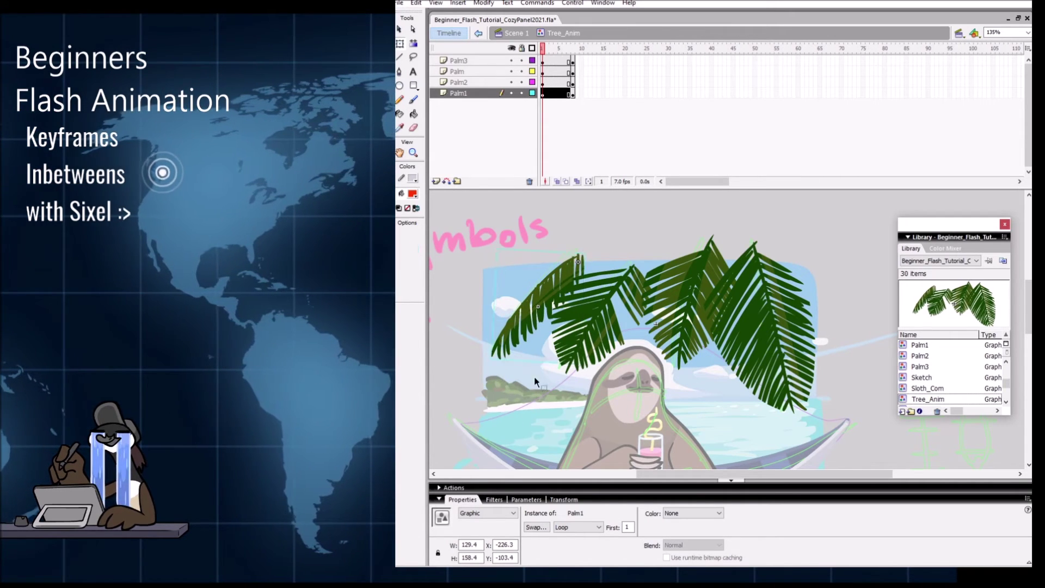
# Step: At the frame 8 keyframe, rotate the Palm1 frond slightly clockwise and nudge it up and to the left
pyautogui.click(571, 51)
pyautogui.click(553, 299)
pyautogui.press('Up')
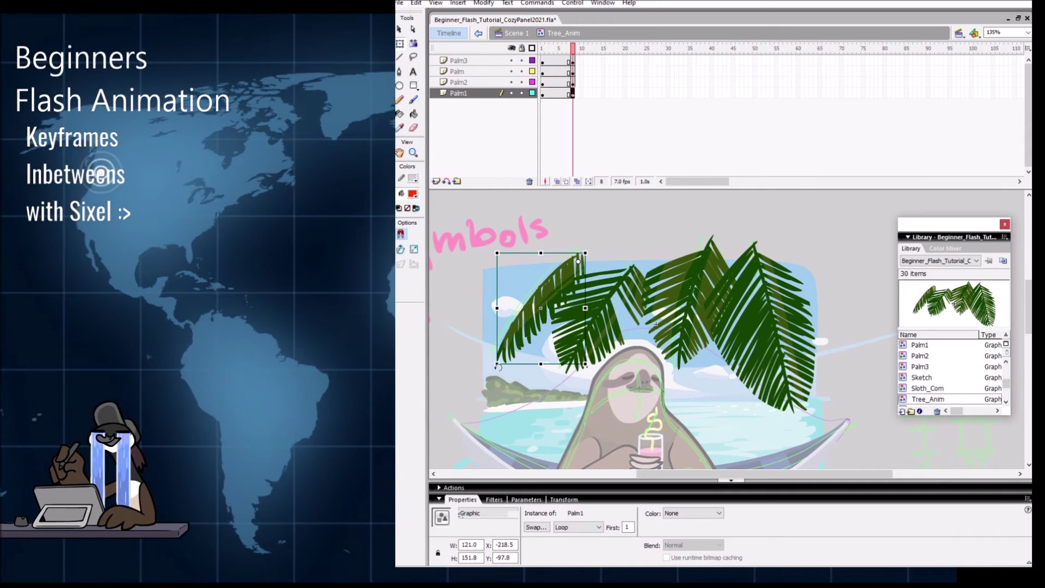
pyautogui.moveTo(489, 367); pyautogui.dragTo(489, 369)
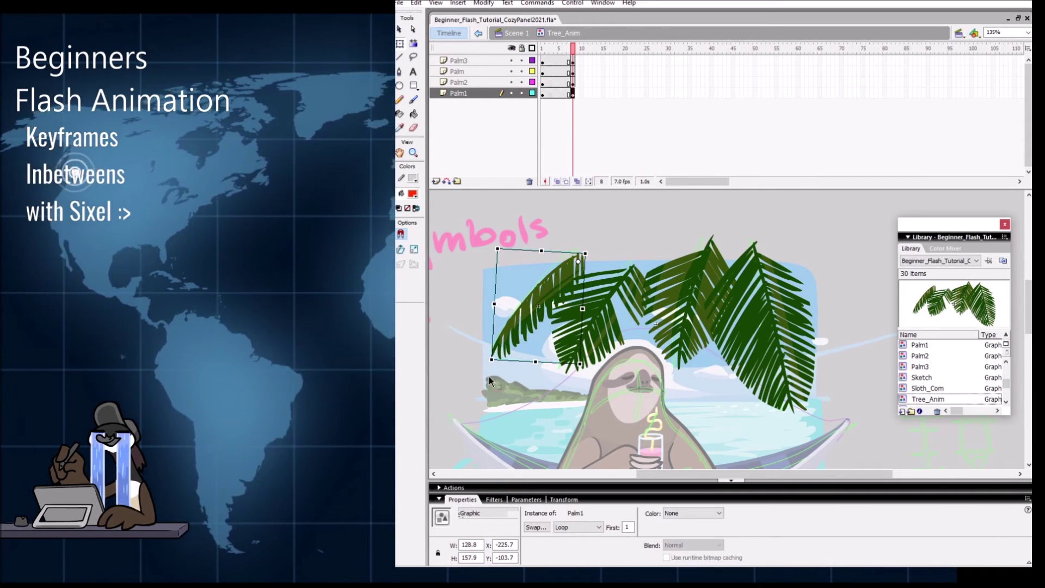
pyautogui.press('Up')
pyautogui.press('Up')
pyautogui.press('Left')
pyautogui.press('Left')
pyautogui.click(520, 432)
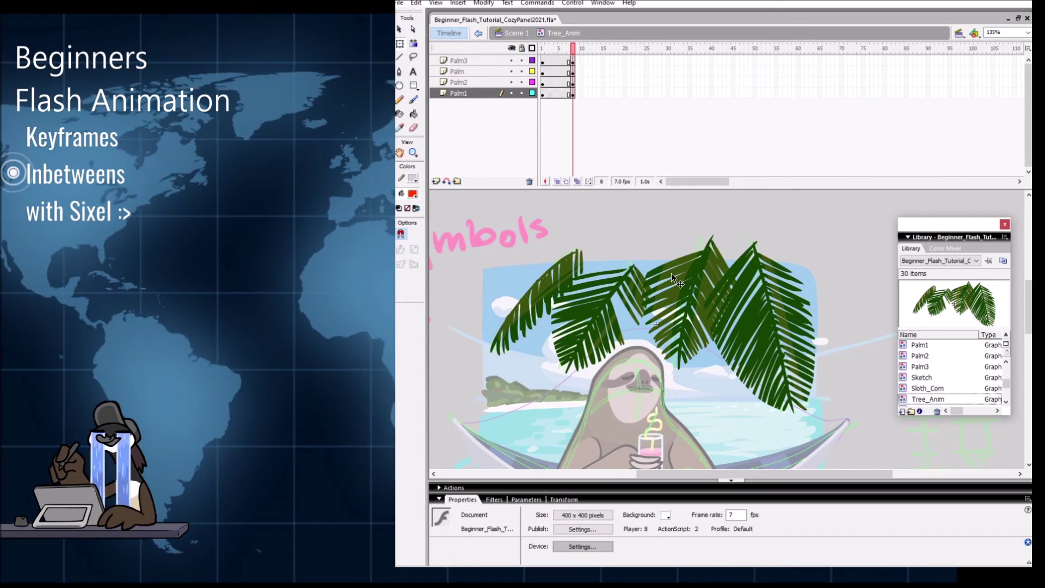
# Step: At frame 8, nudge the Palm2 frond about 6 px up and 1 px left and rotate it slightly clockwise
pyautogui.click(626, 278)
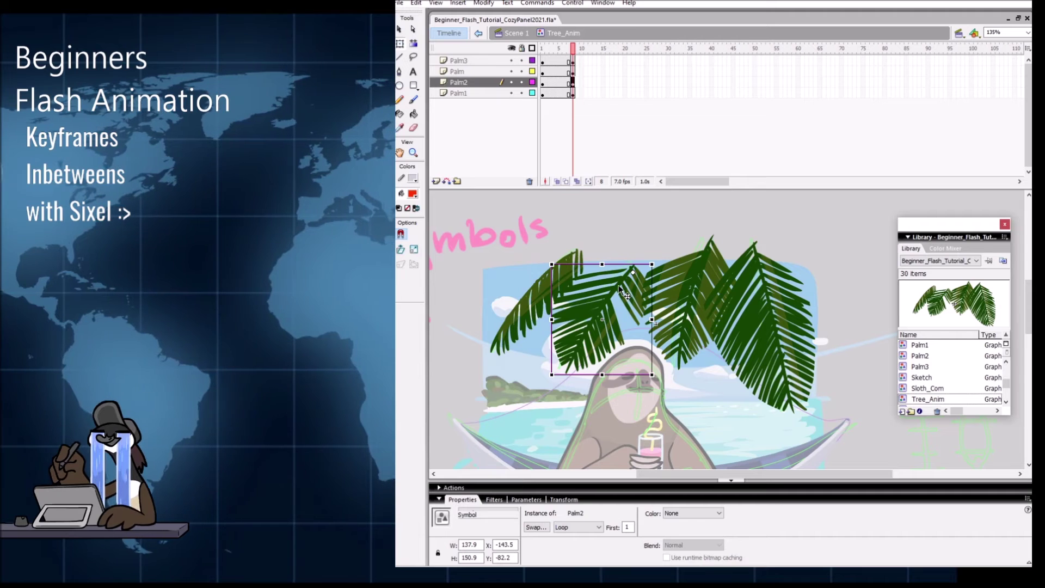
pyautogui.press('Up')
pyautogui.press('Up')
pyautogui.press('Up')
pyautogui.press('Up')
pyautogui.press('Up')
pyautogui.press('Up')
pyautogui.press('Up')
pyautogui.press('Left')
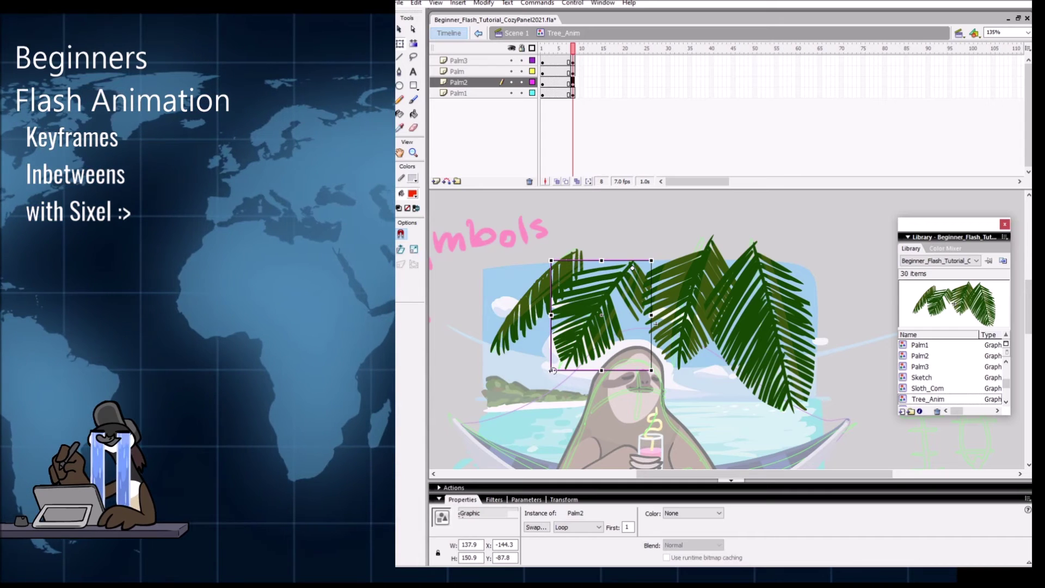
pyautogui.moveTo(550, 373); pyautogui.dragTo(543, 371)
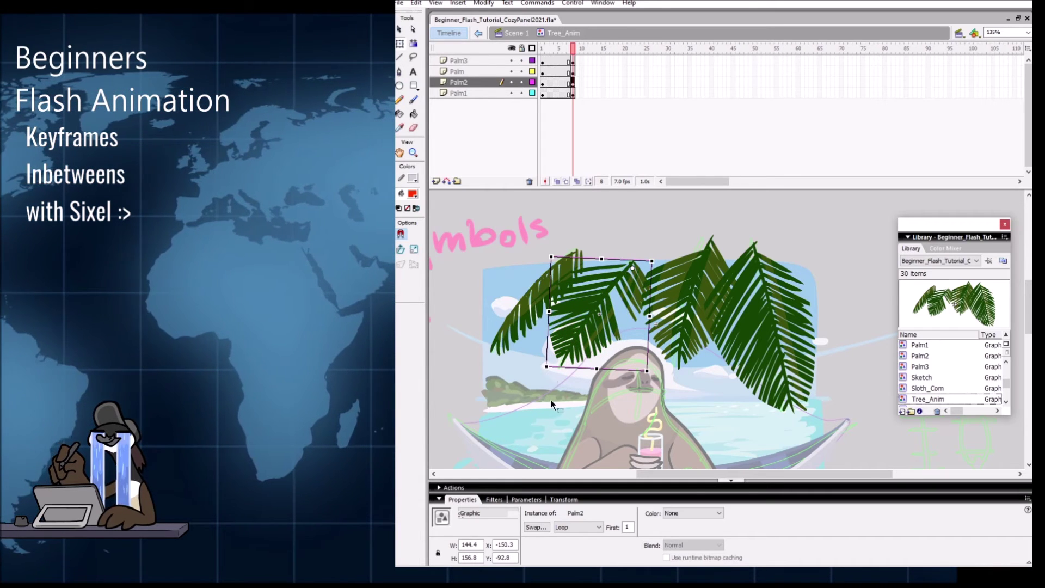
# Step: Compare the palm poses at frames 6 and 8, and clear the Palm layer's keyframe at frame 8
pyautogui.click(567, 49)
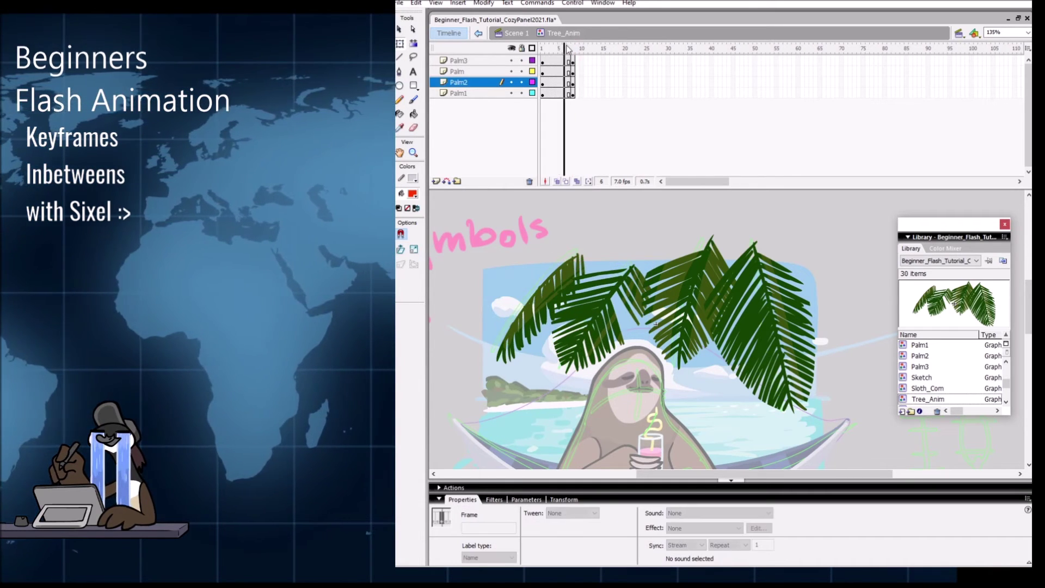
pyautogui.click(573, 48)
pyautogui.click(599, 317)
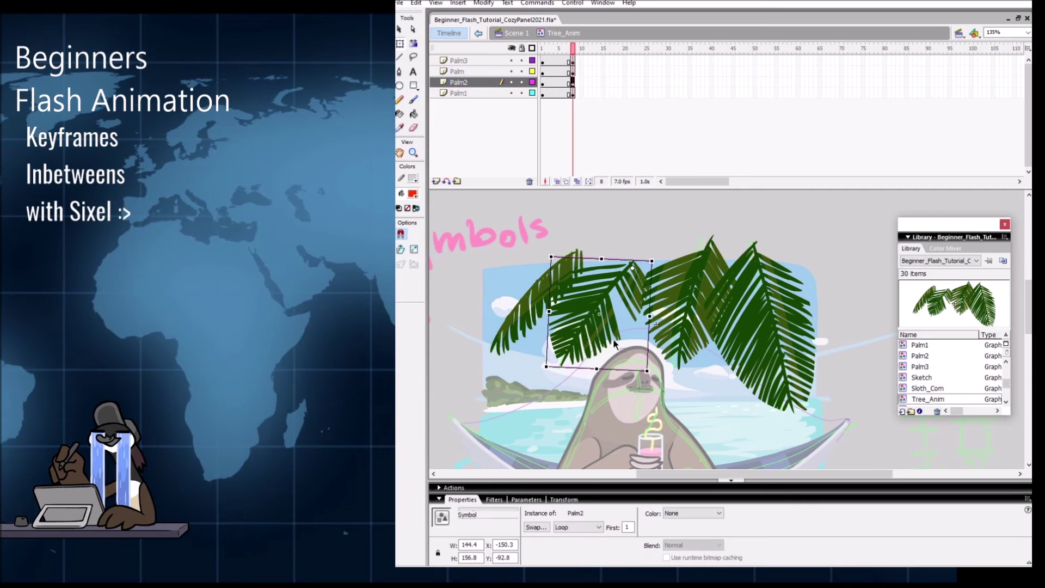
pyautogui.hscroll(3, 834, 255)
pyautogui.click(648, 322)
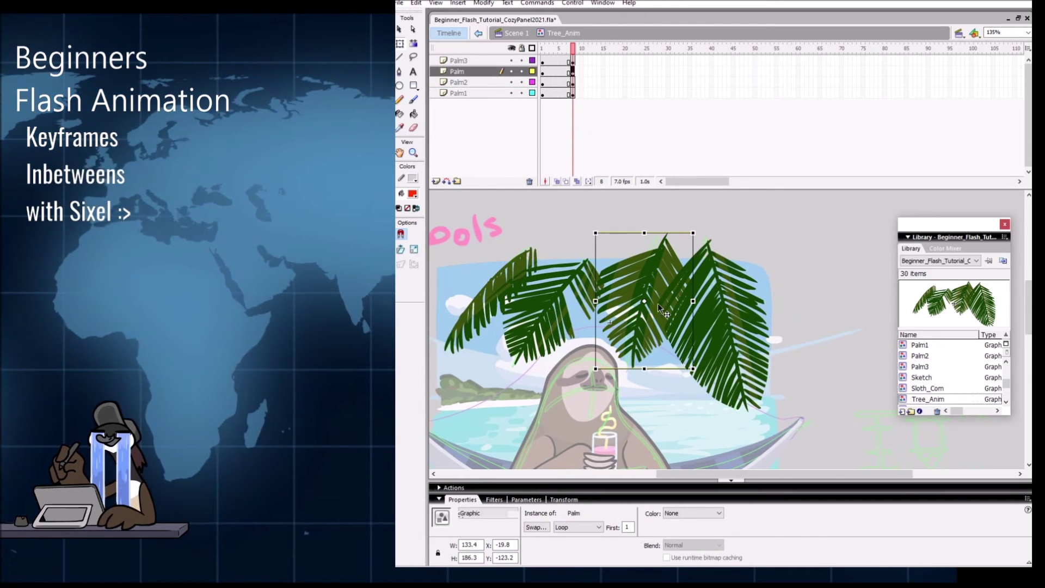
pyautogui.click(660, 301)
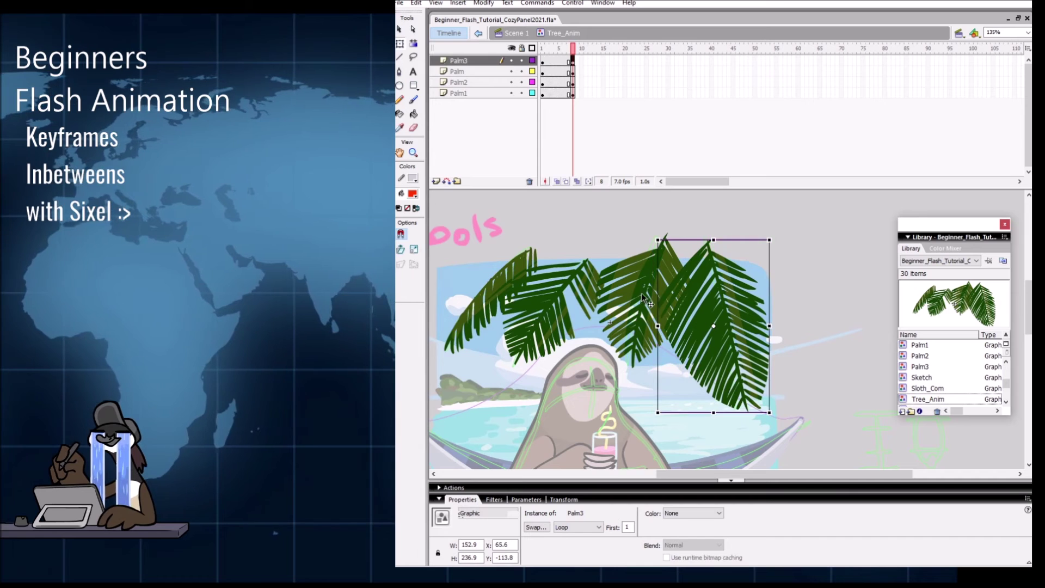
pyautogui.click(660, 321)
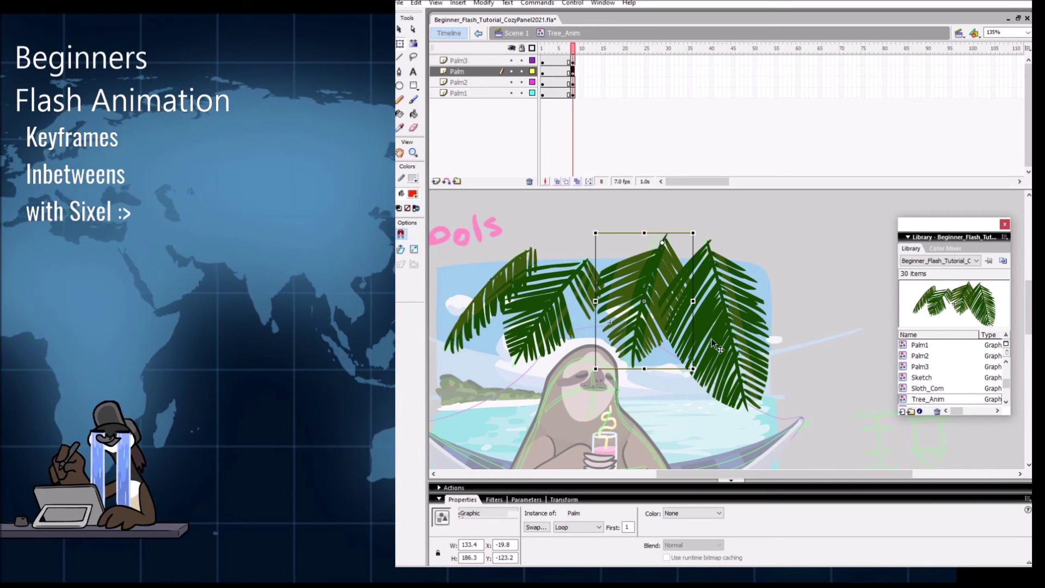
pyautogui.rightClick(575, 74)
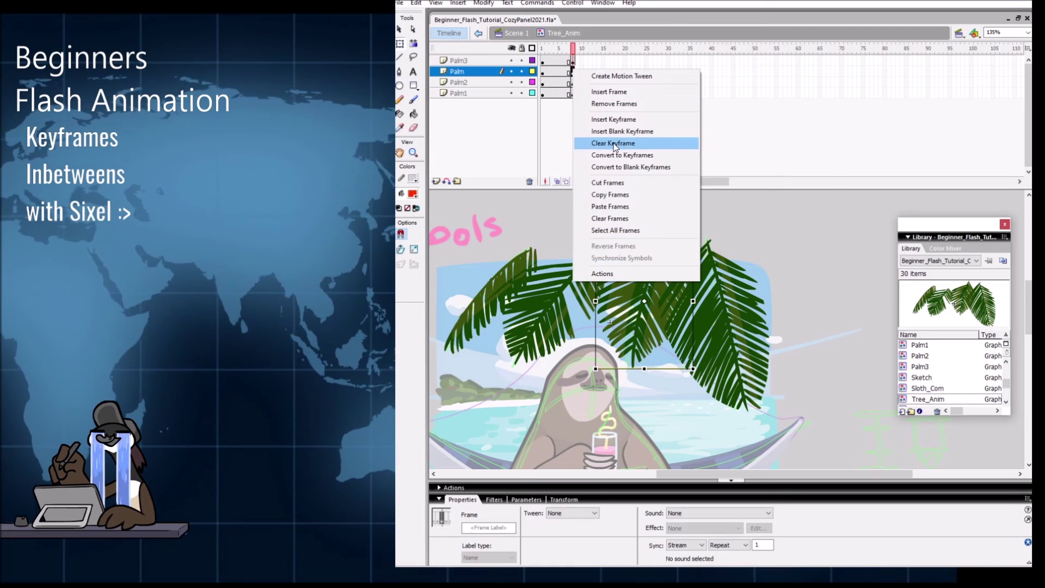
pyautogui.click(596, 143)
# Step: Set the Palm frond's transformation point near the top of its stem and reinsert a keyframe at frame 8
pyautogui.click(540, 50)
pyautogui.click(519, 268)
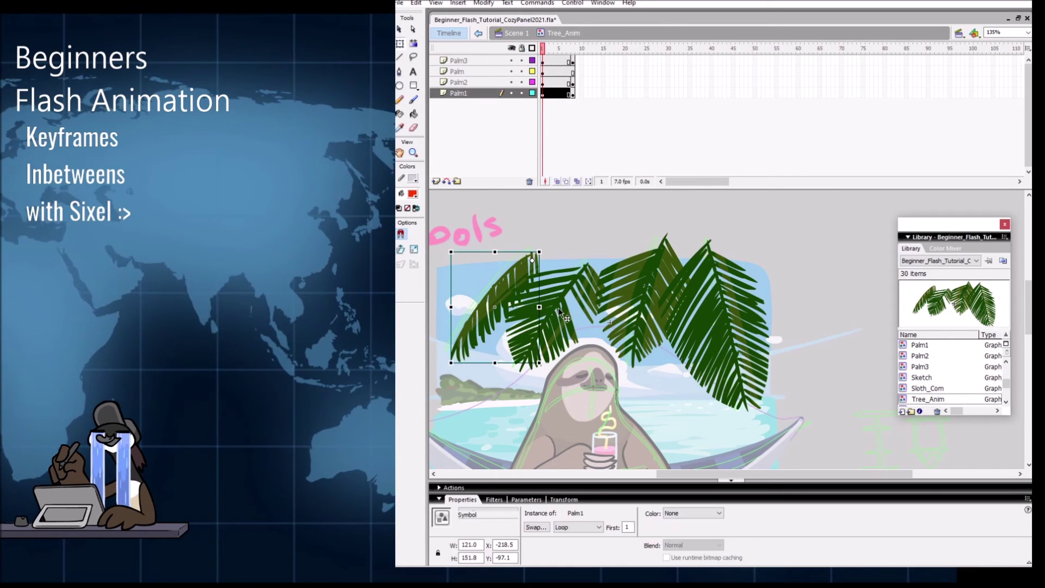
pyautogui.click(573, 49)
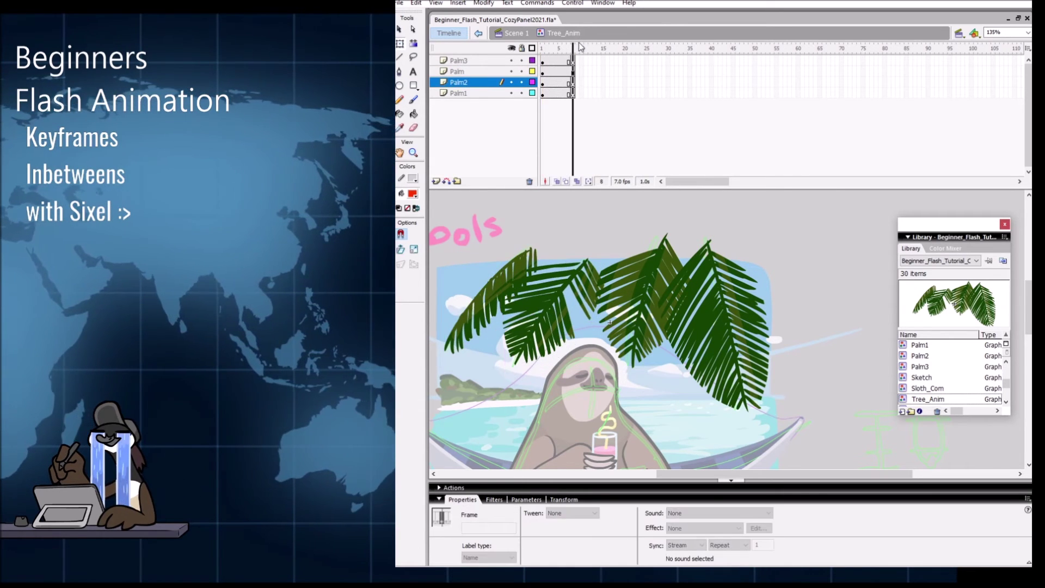
pyautogui.click(572, 84)
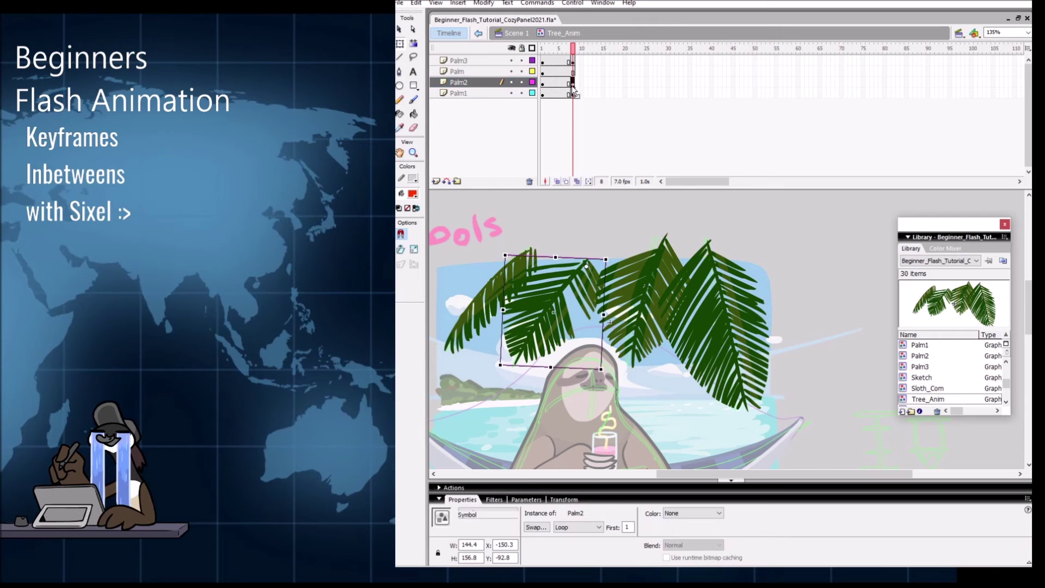
pyautogui.click(652, 268)
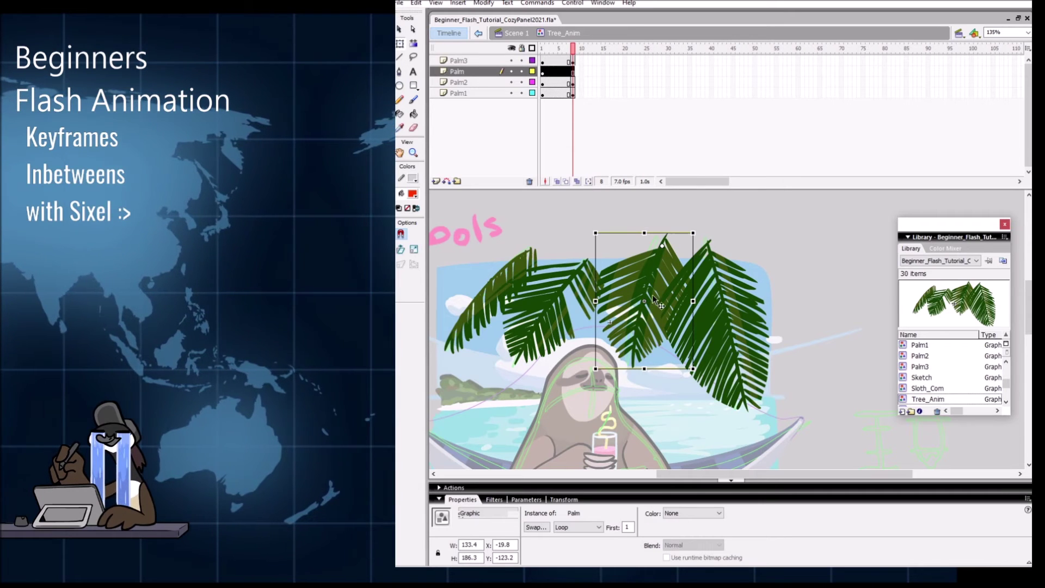
pyautogui.click(664, 176)
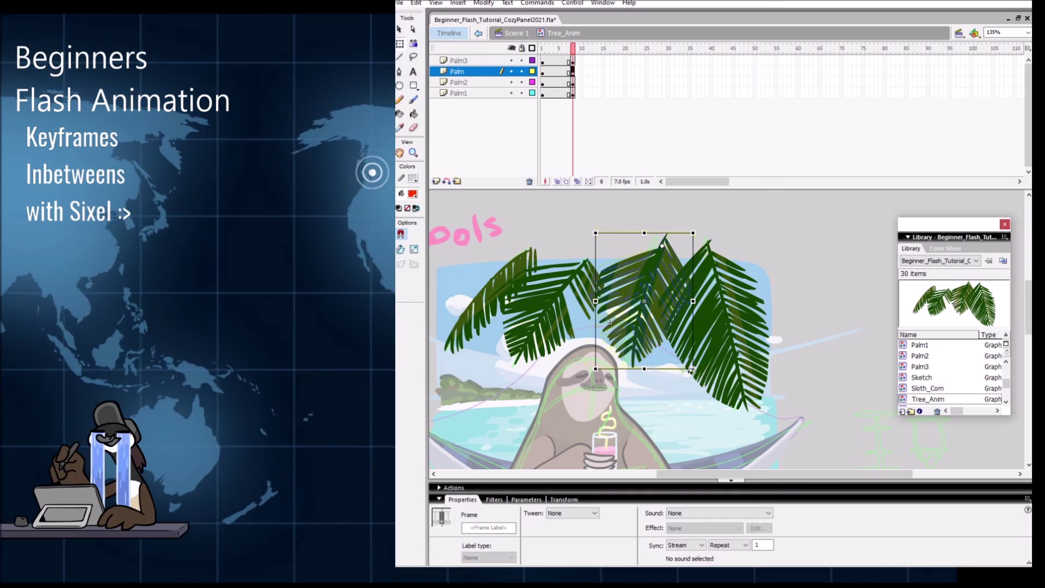
# Step: At frame 8, rotate the Palm frond slightly clockwise around its stem top and nudge it to the left
pyautogui.moveTo(691, 372); pyautogui.dragTo(695, 376)
pyautogui.press('Left')
pyautogui.press('Left')
pyautogui.press('Left')
pyautogui.press('Left')
pyautogui.press('Left')
pyautogui.press('Left')
pyautogui.press('Left')
pyautogui.press('Left')
pyautogui.press('Left')
pyautogui.press('Left')
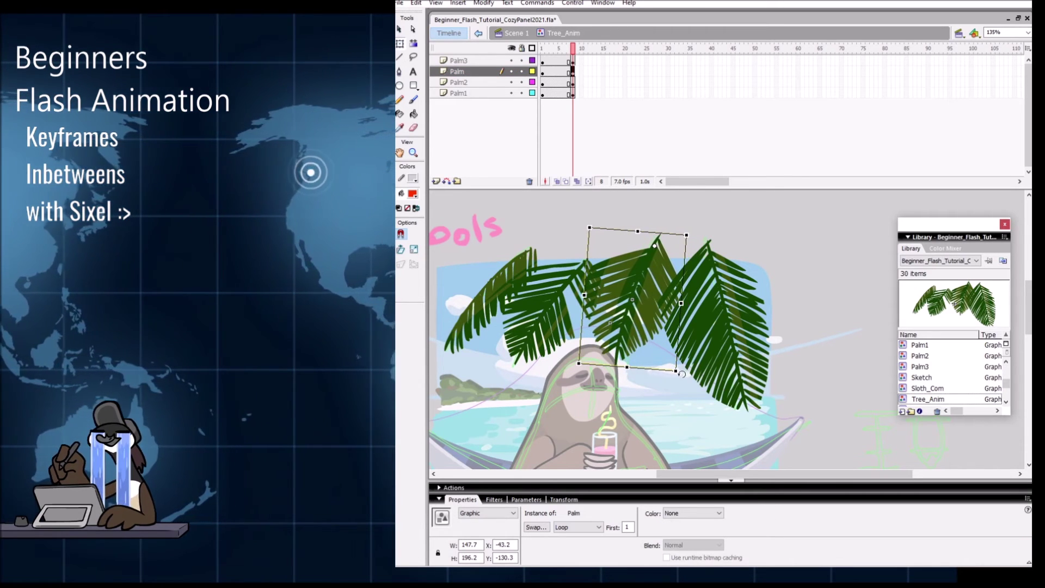
pyautogui.moveTo(682, 372); pyautogui.dragTo(686, 370)
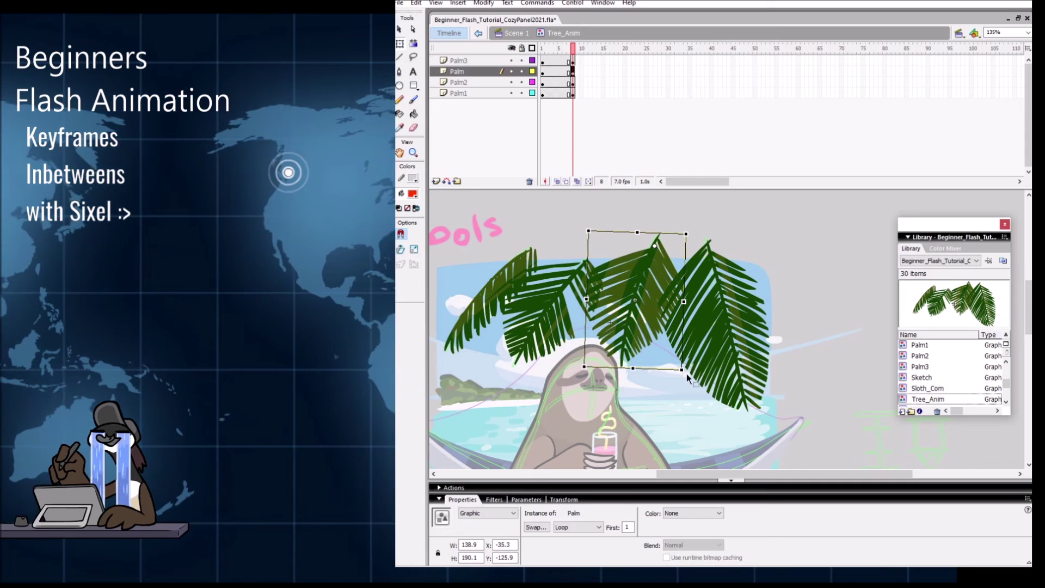
# Step: Clear Palm3's keyframe at frame 8, move its transformation point to the top of the stem, and reinsert the keyframe
pyautogui.click(727, 343)
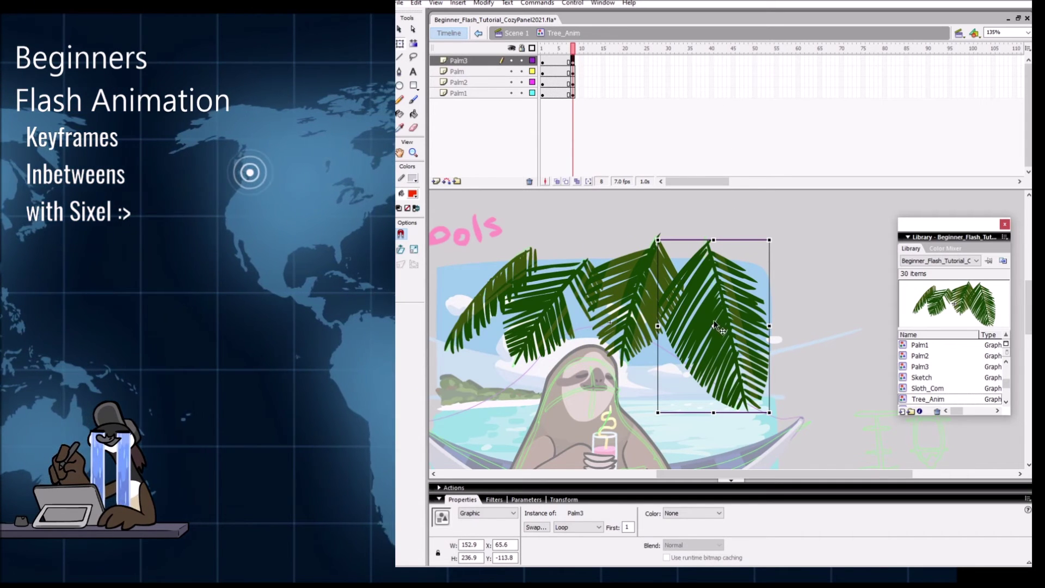
pyautogui.rightClick(572, 61)
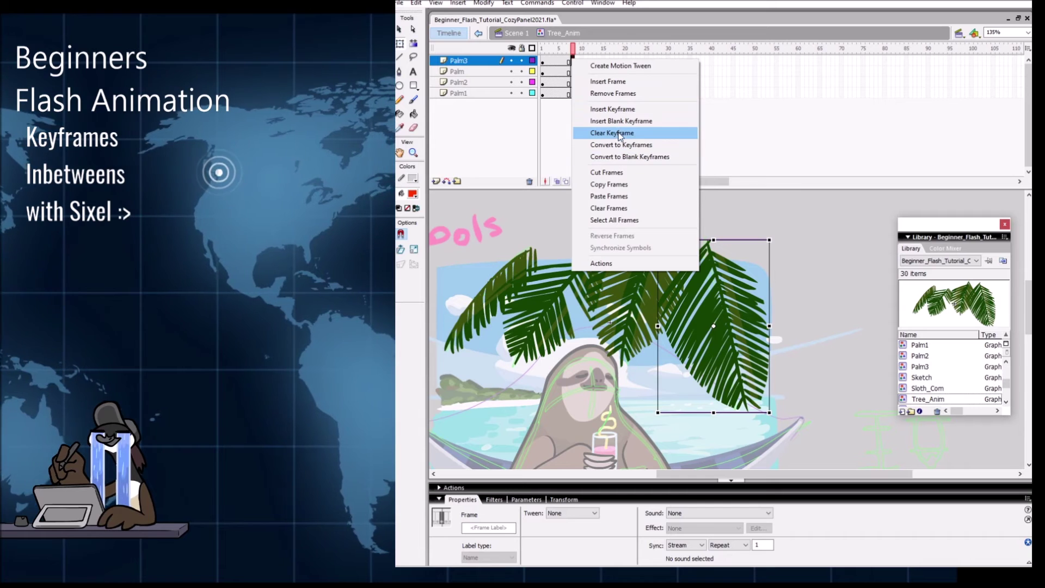
pyautogui.click(619, 136)
pyautogui.click(715, 326)
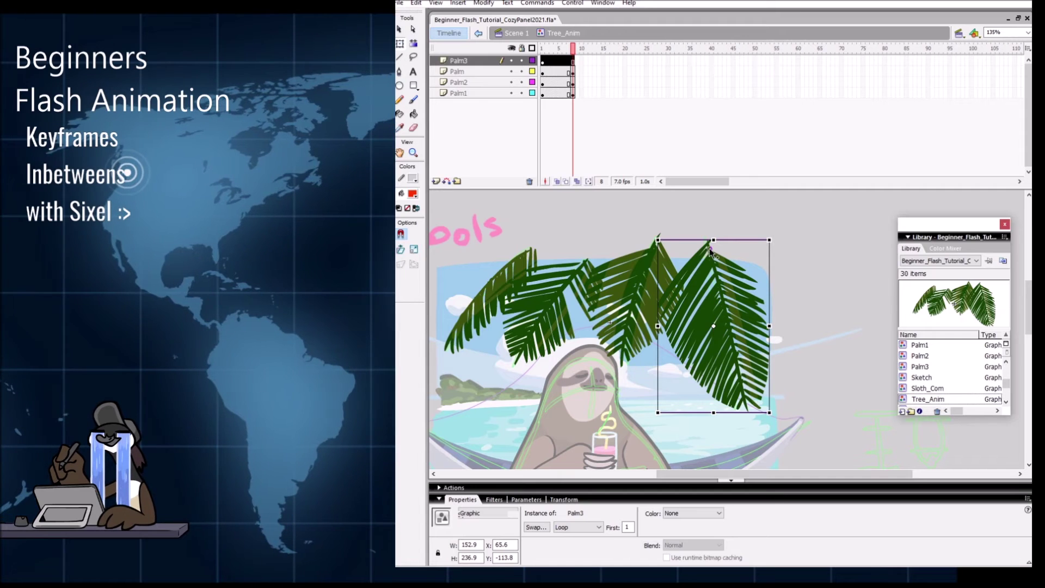
pyautogui.click(584, 63)
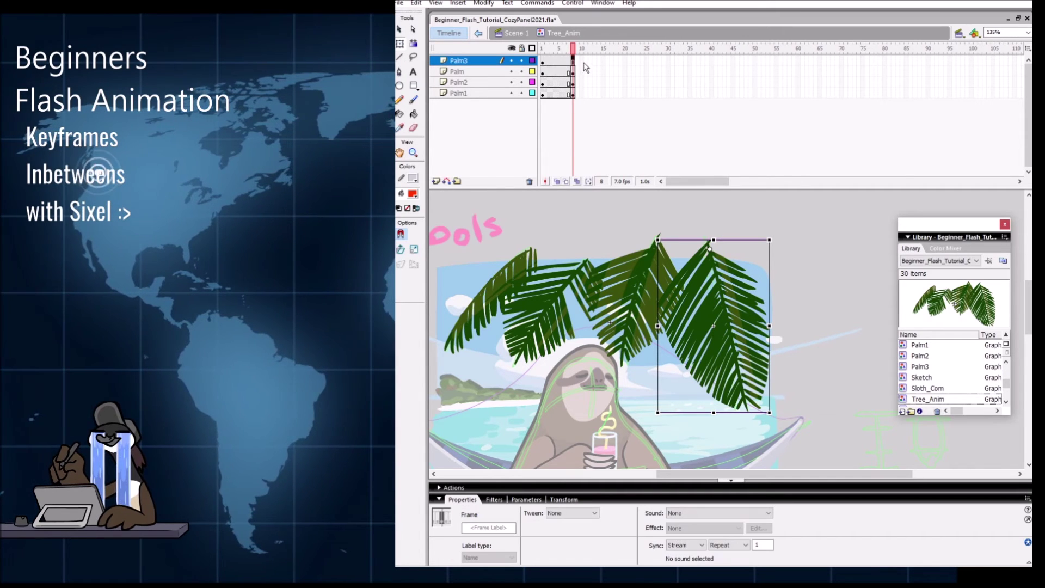
# Step: At frame 8, rotate the Palm3 frond slightly clockwise and nudge it a few pixels to the left
pyautogui.moveTo(774, 415); pyautogui.dragTo(769, 426)
pyautogui.press('Left')
pyautogui.press('Left')
pyautogui.press('Left')
pyautogui.press('Left')
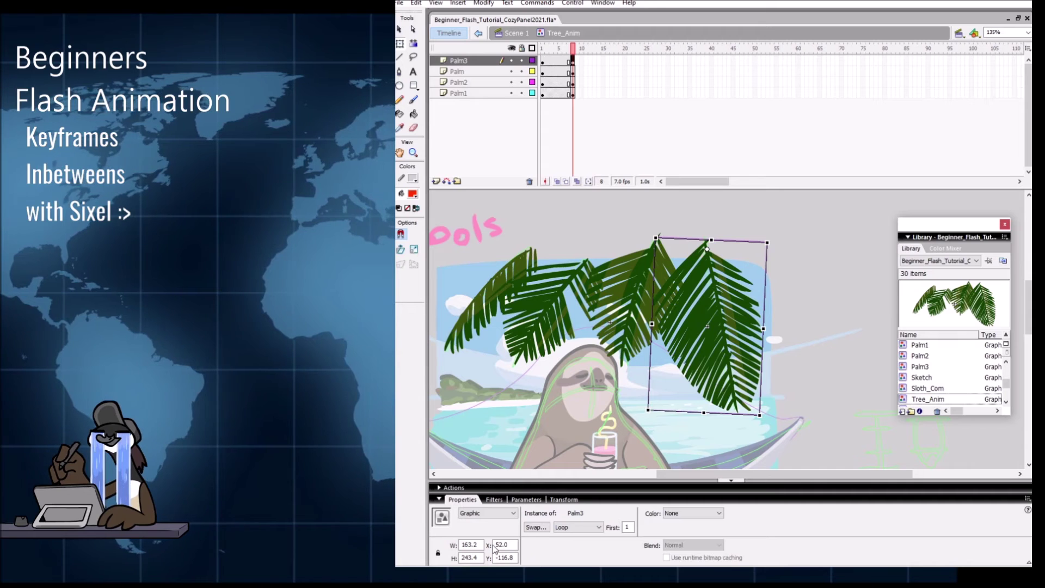
# Step: Switch to the music player, start the beachy lofi playlist, and return to the animation document
pyautogui.hotkey('ctrl', 'l')
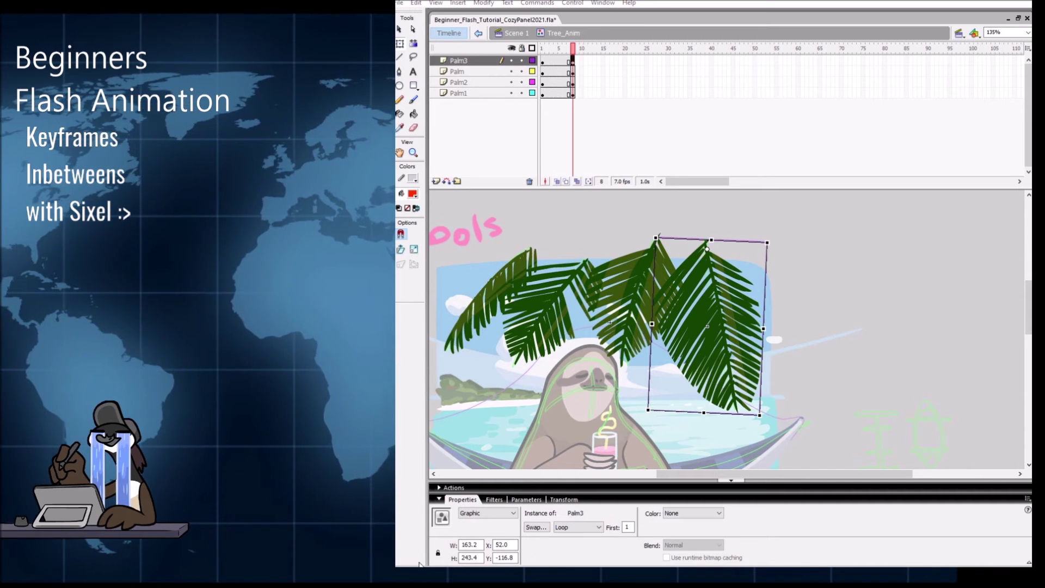
pyautogui.hotkey('ctrl', 'l')
pyautogui.moveTo(611, 563); pyautogui.dragTo(614, 548)
pyautogui.click(554, 561)
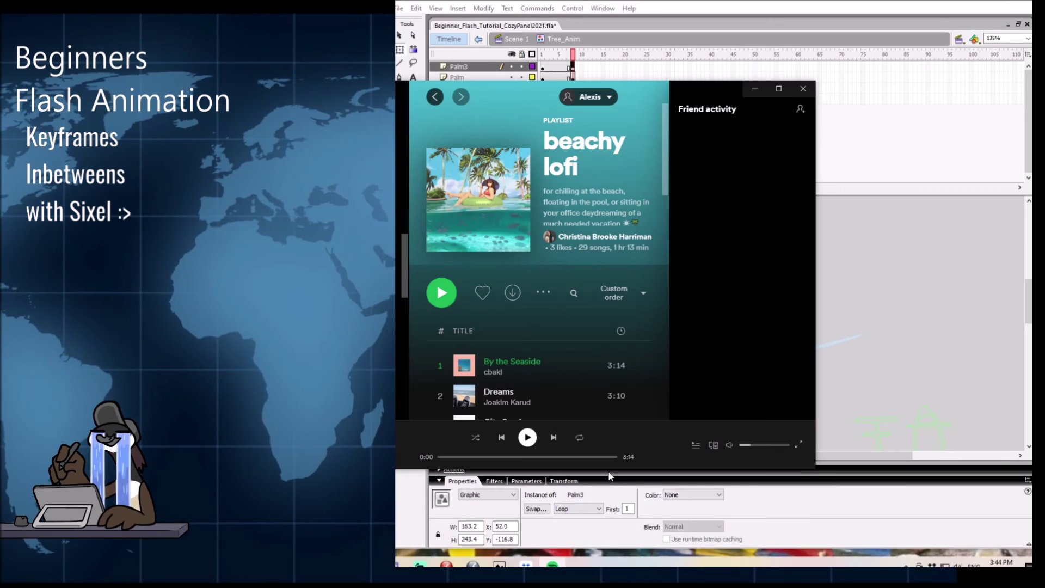
pyautogui.press('space')
pyautogui.click(891, 155)
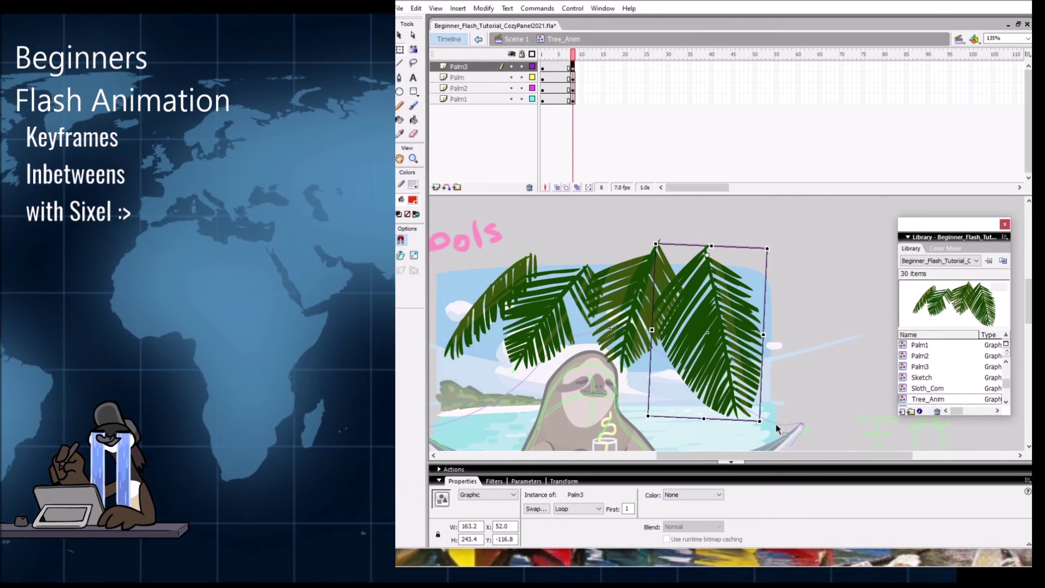
# Step: Collapse the properties area to enlarge the stage and recentre the sloth scene
pyautogui.click(737, 462)
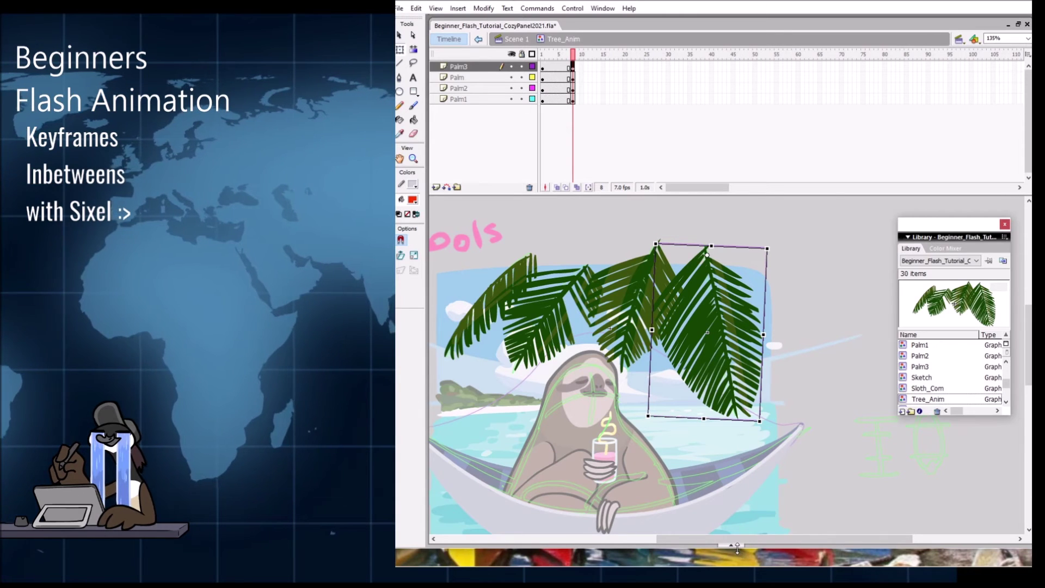
pyautogui.moveTo(737, 557); pyautogui.dragTo(736, 561)
pyautogui.click(830, 436)
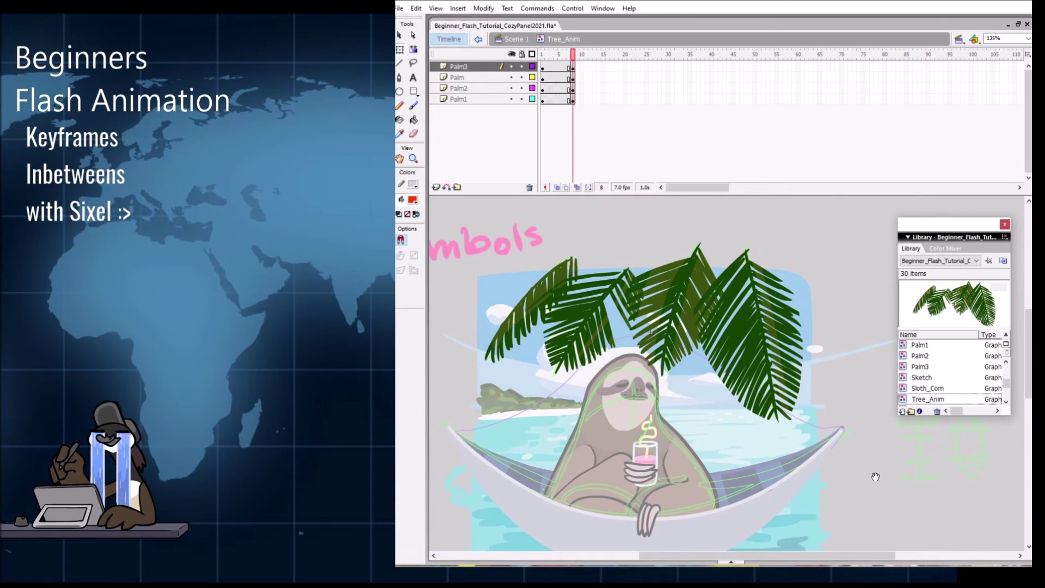
# Step: Create motion tweens between the frame 1 and frame 8 keyframes on all four palm layers
pyautogui.moveTo(571, 57); pyautogui.dragTo(571, 63)
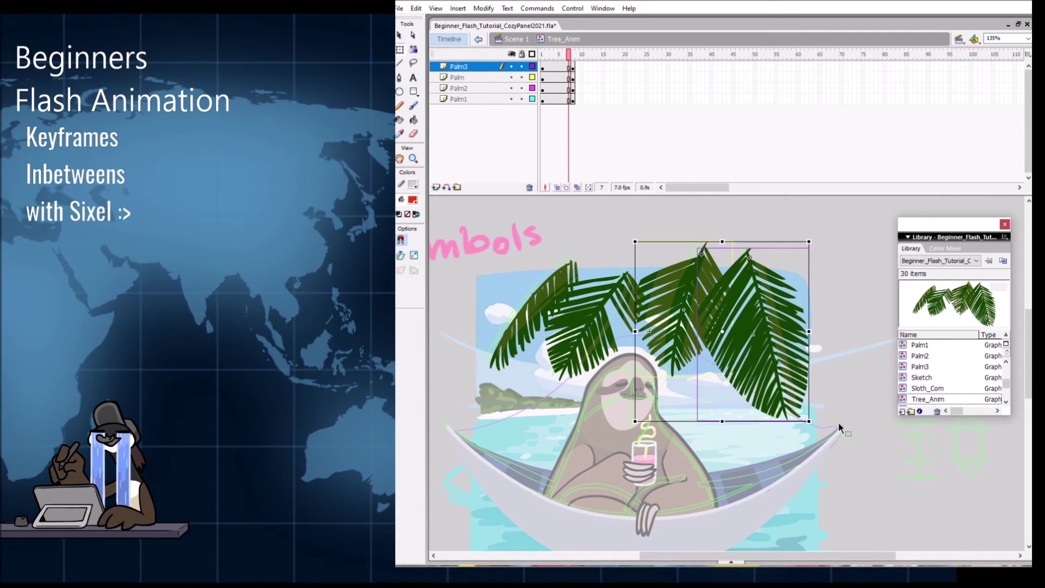
pyautogui.click(556, 66)
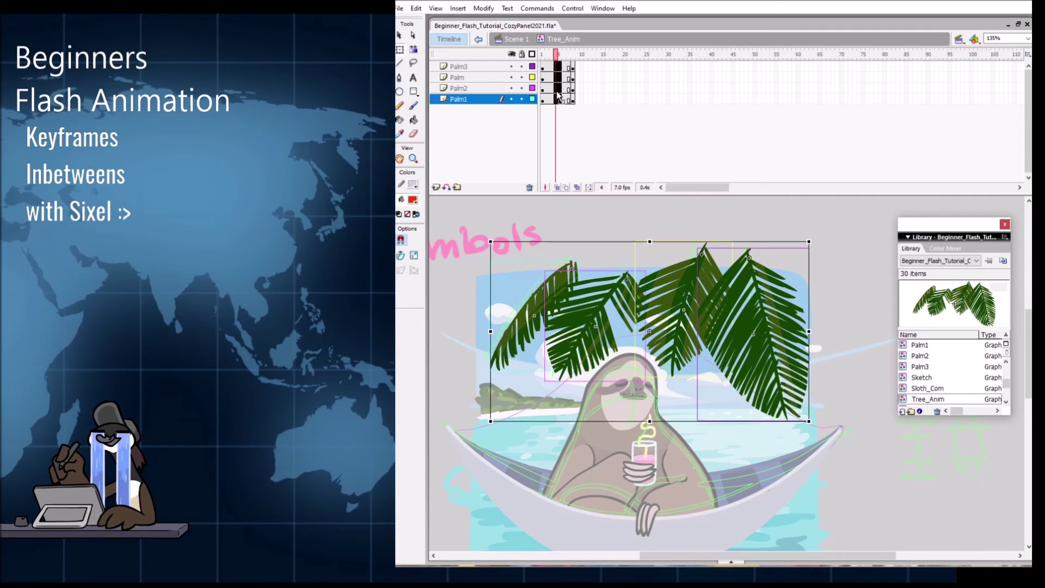
pyautogui.moveTo(555, 100); pyautogui.dragTo(555, 66)
pyautogui.rightClick(556, 82)
pyautogui.click(603, 88)
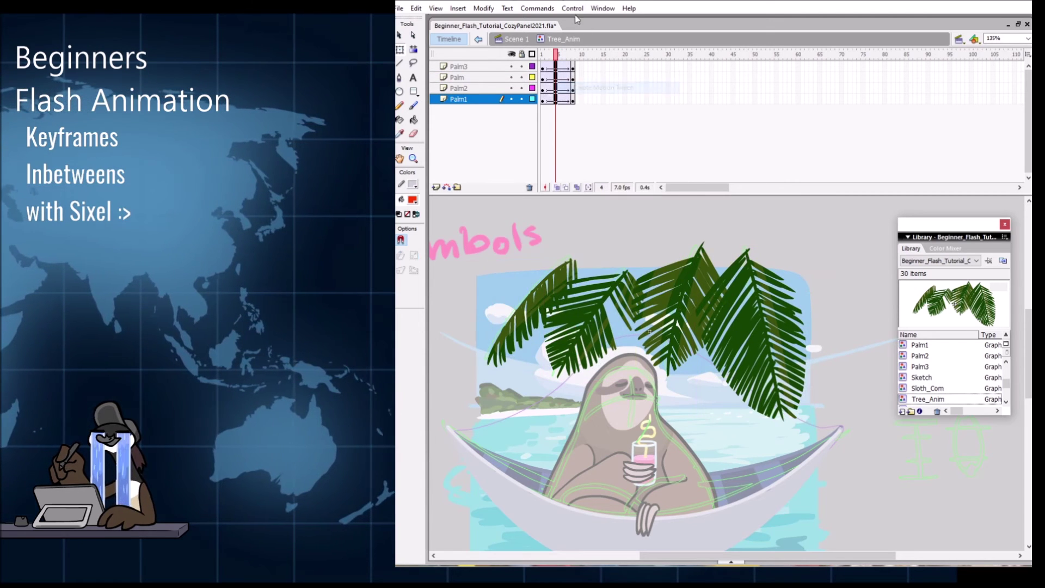
# Step: Check the tweened palm motion and insert keyframes at frame 6 on all four palm layers
pyautogui.moveTo(556, 54)
pyautogui.mouseDown()
pyautogui.moveTo(568, 54)
pyautogui.moveTo(544, 54)
pyautogui.moveTo(566, 57)
pyautogui.moveTo(555, 59)
pyautogui.mouseUp()
pyautogui.click(555, 64)
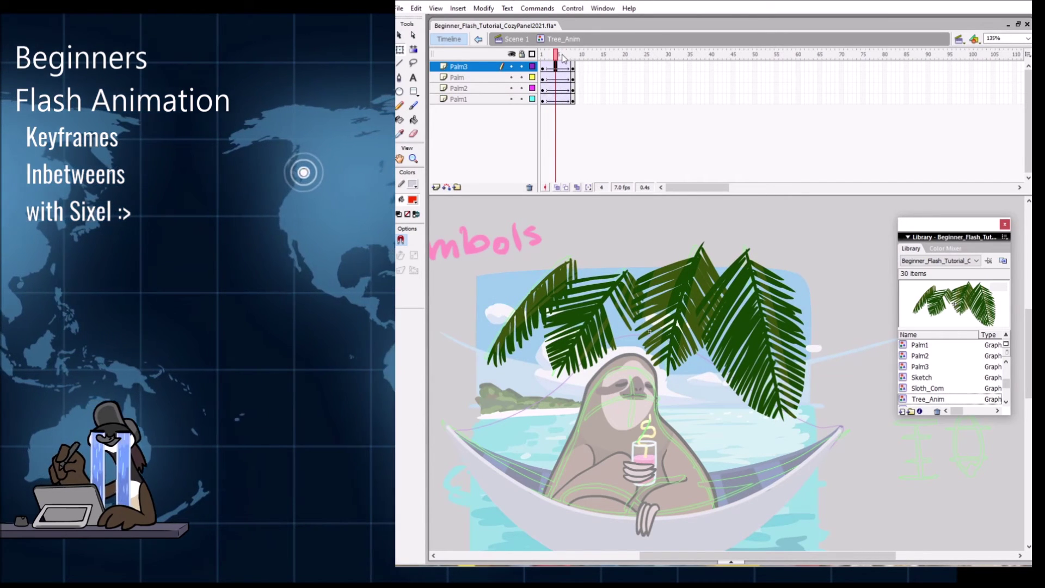
pyautogui.moveTo(555, 57); pyautogui.dragTo(567, 107)
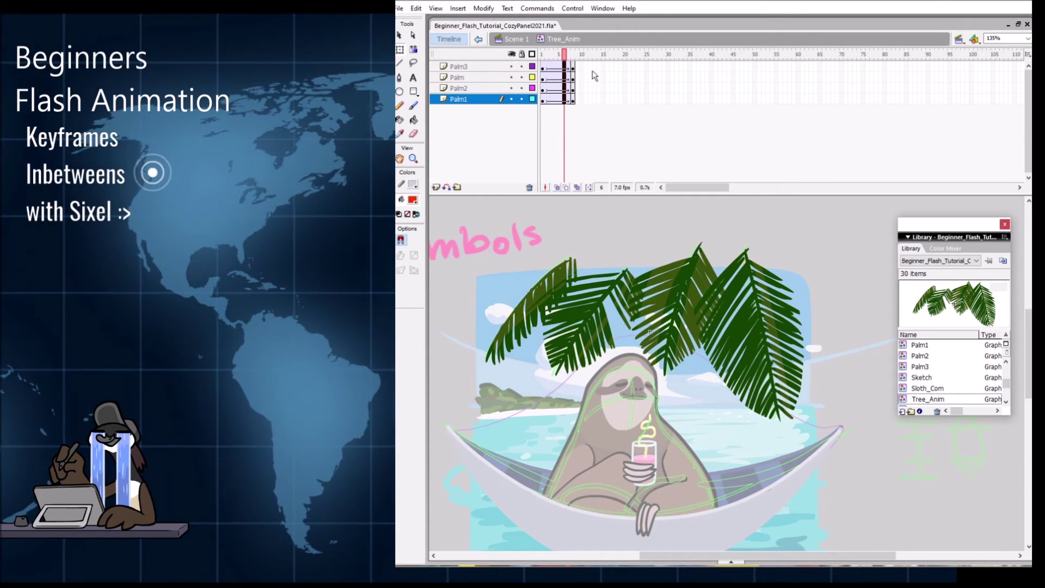
pyautogui.click(612, 385)
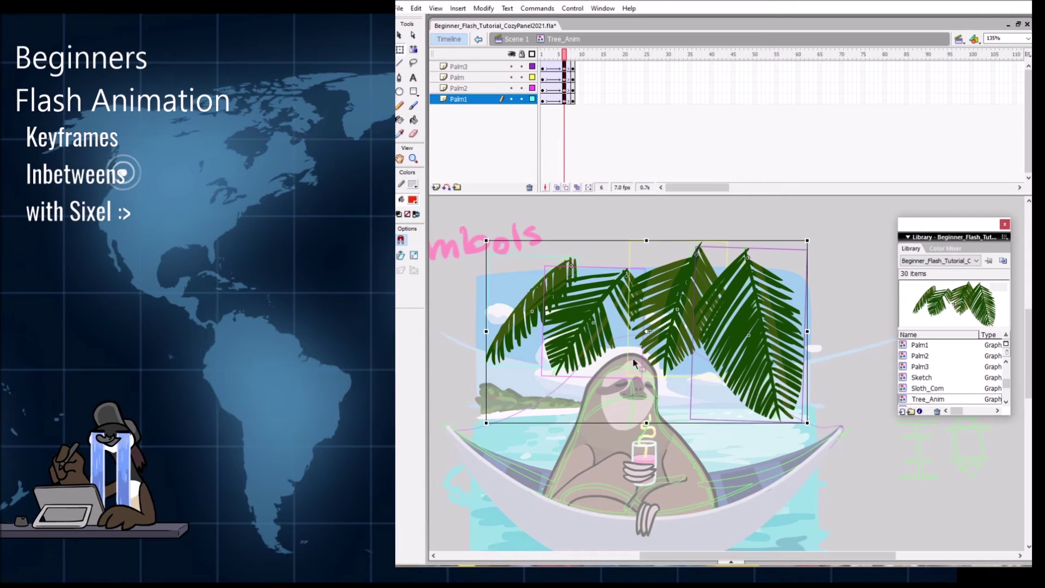
pyautogui.click(858, 466)
# Step: Add a layer above Palm3 and brush a red vertical timing-chart line with end bars in the empty area beside the palms
pyautogui.press('z')
pyautogui.moveTo(452, 220); pyautogui.dragTo(817, 480)
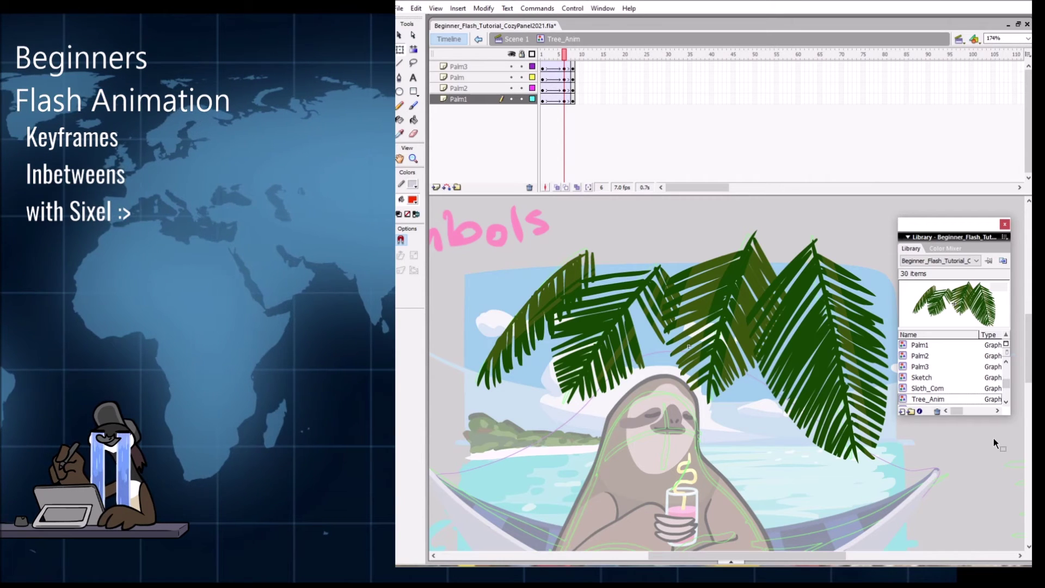
pyautogui.moveTo(734, 284); pyautogui.dragTo(495, 292)
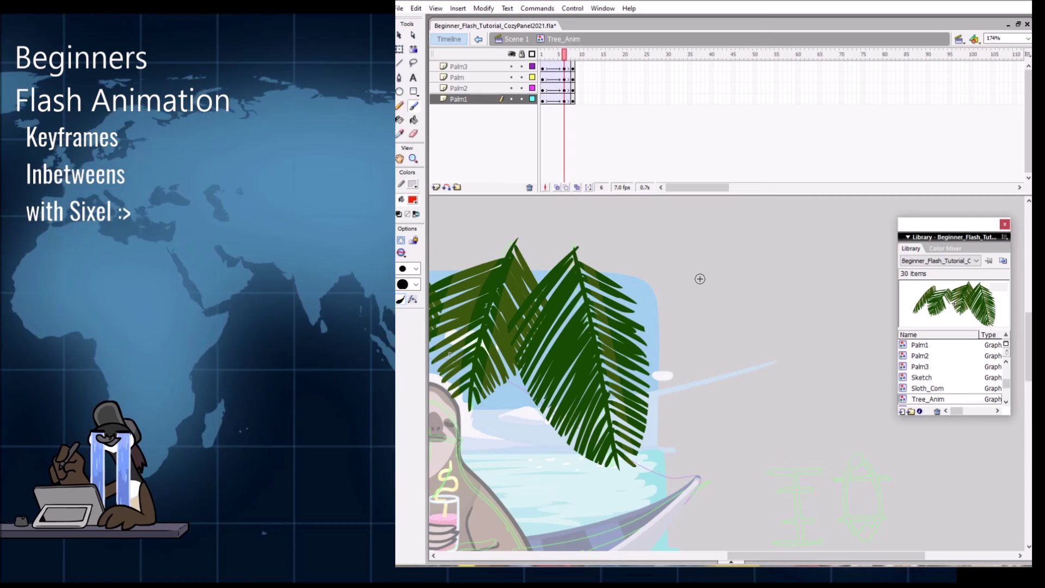
pyautogui.click(459, 66)
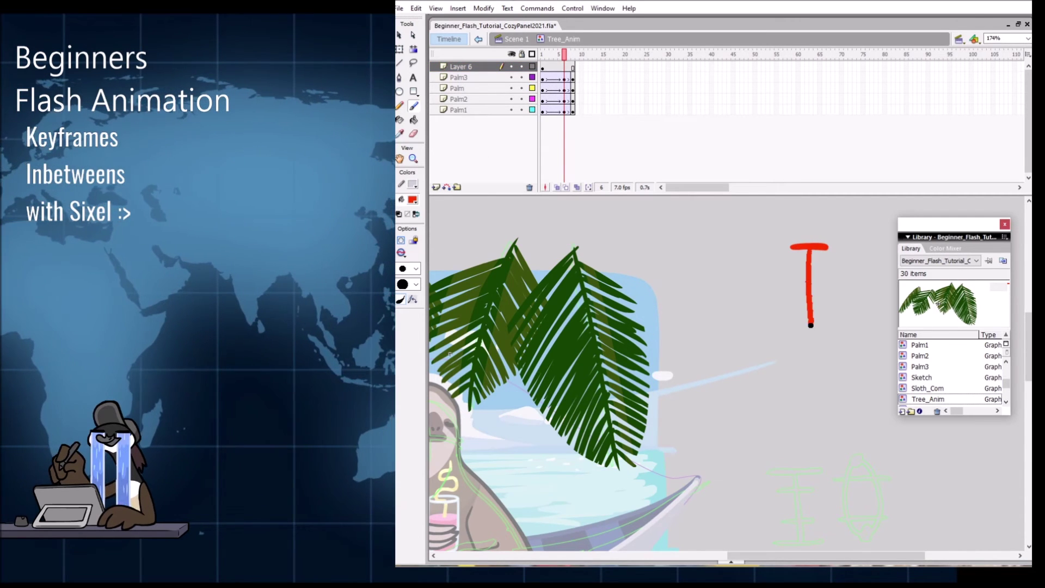
pyautogui.hotkey('ctrl', 'z')
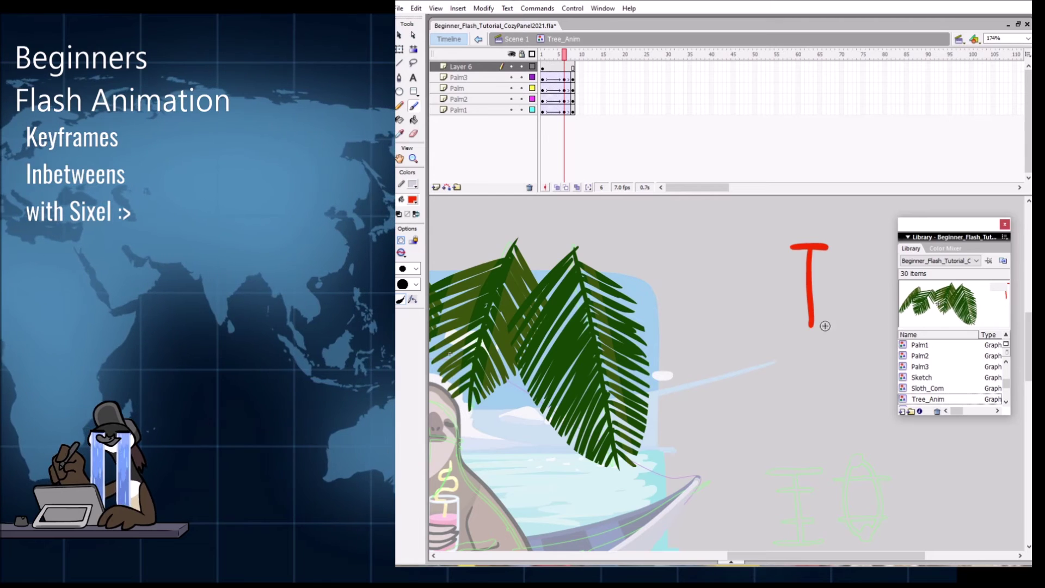
pyautogui.moveTo(794, 327); pyautogui.dragTo(831, 328)
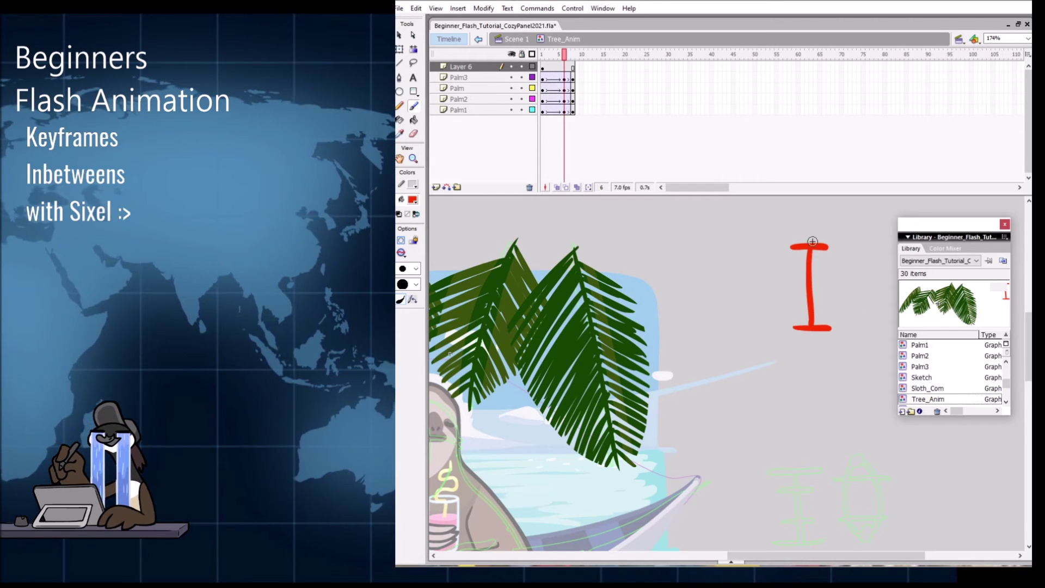
# Step: Label the red timing chart with KF above it and A and B at its ends, adding inner tick marks
pyautogui.moveTo(807, 218); pyautogui.dragTo(807, 238)
pyautogui.moveTo(817, 218); pyautogui.dragTo(821, 235)
pyautogui.moveTo(820, 218); pyautogui.dragTo(833, 215)
pyautogui.moveTo(821, 226); pyautogui.dragTo(829, 225)
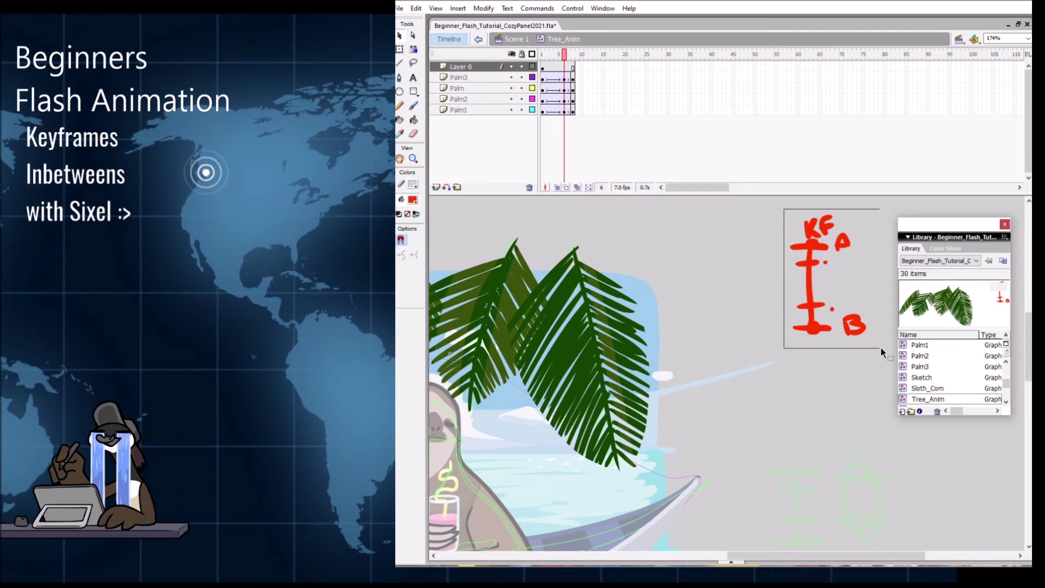
# Step: Delete the red timing chart from Layer 6 and scrub the palm motion up to the frame 6 keyframes
pyautogui.press('Delete')
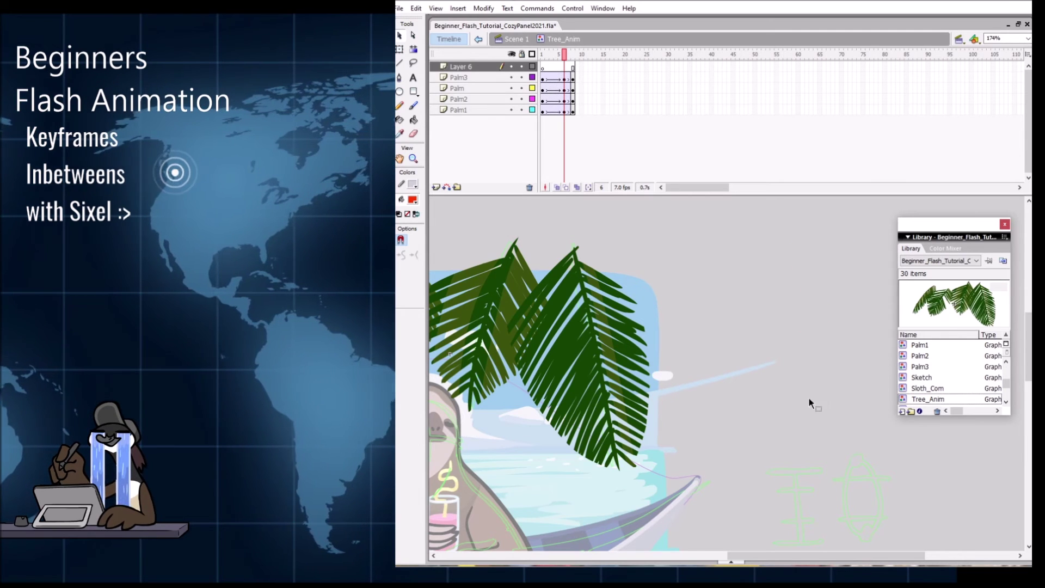
pyautogui.hscroll(-5, 836, 380)
pyautogui.click(565, 77)
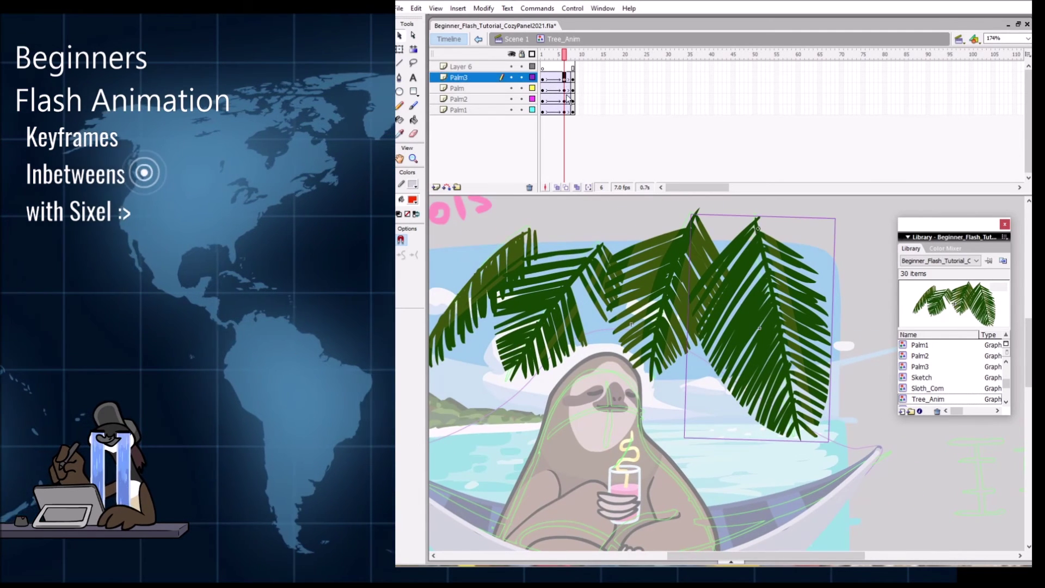
pyautogui.click(565, 110)
pyautogui.moveTo(709, 420); pyautogui.dragTo(761, 442)
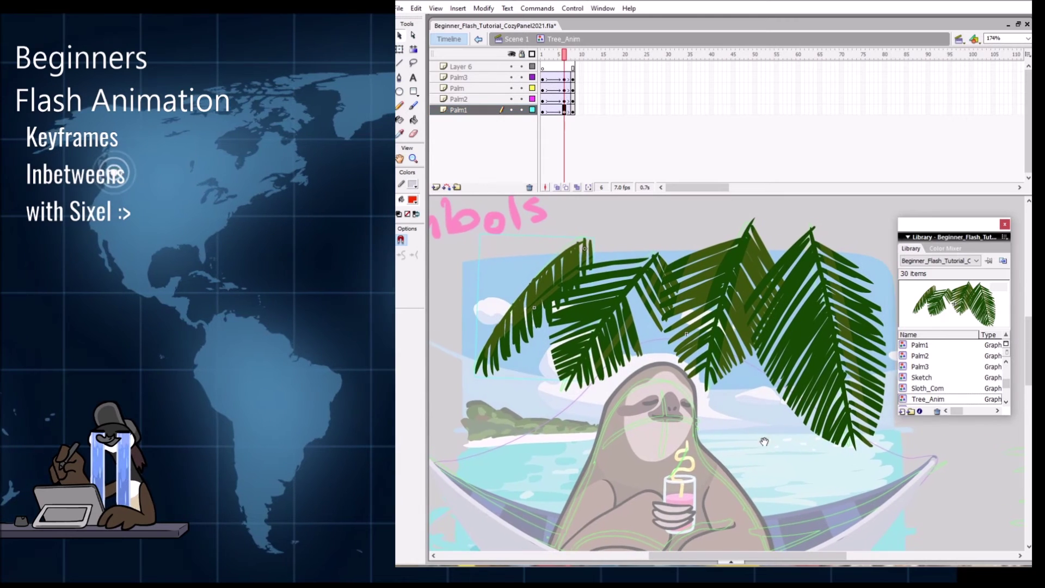
pyautogui.click(547, 54)
pyautogui.moveTo(546, 54); pyautogui.dragTo(561, 53)
pyautogui.click(564, 77)
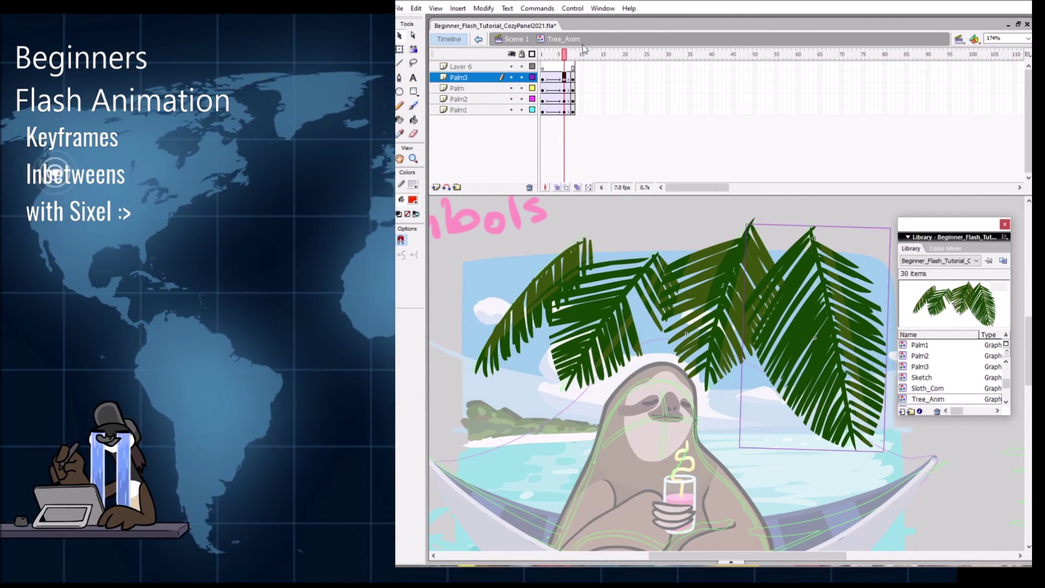
# Step: Show onion skin outlines and nudge the Palm1 frond slightly to the left on its frame 6 keyframe
pyautogui.click(553, 286)
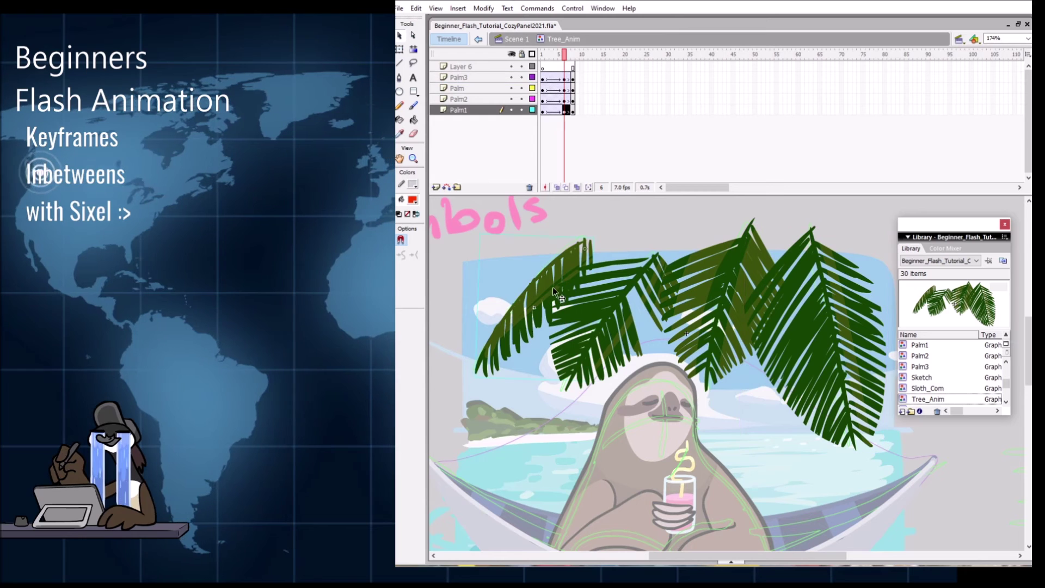
pyautogui.click(566, 187)
pyautogui.press('q')
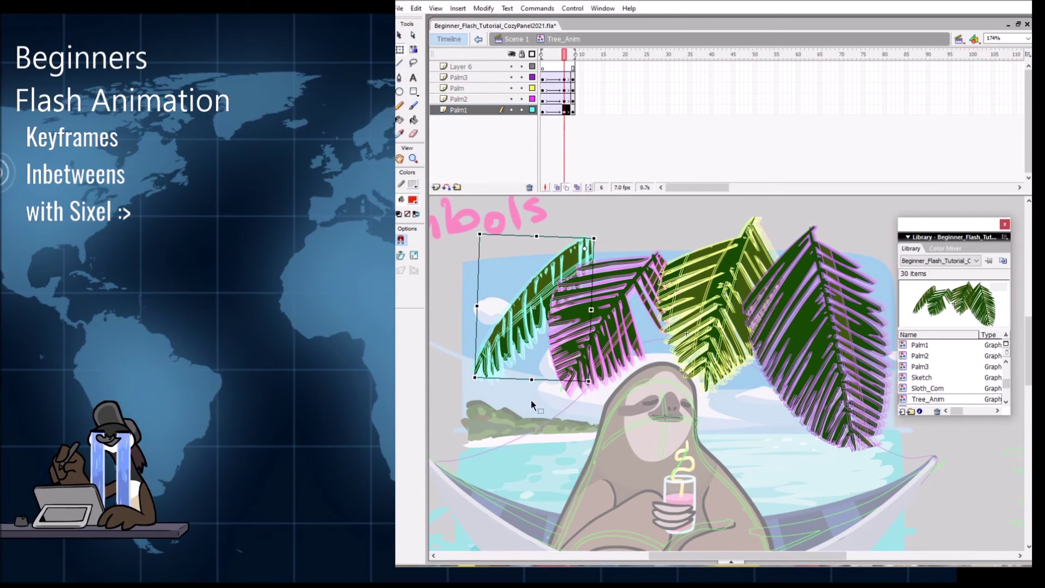
pyautogui.click(938, 472)
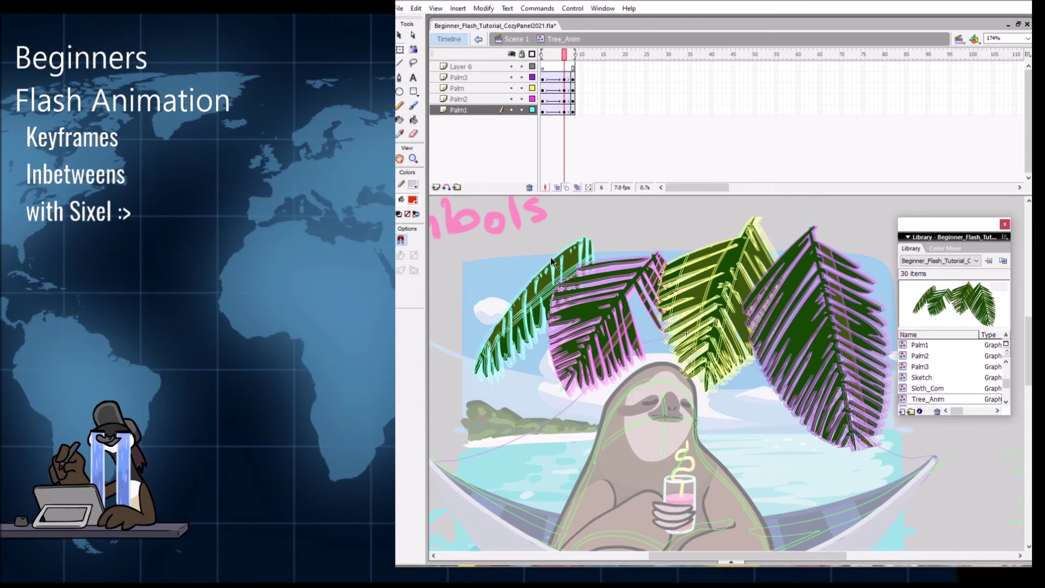
pyautogui.click(500, 366)
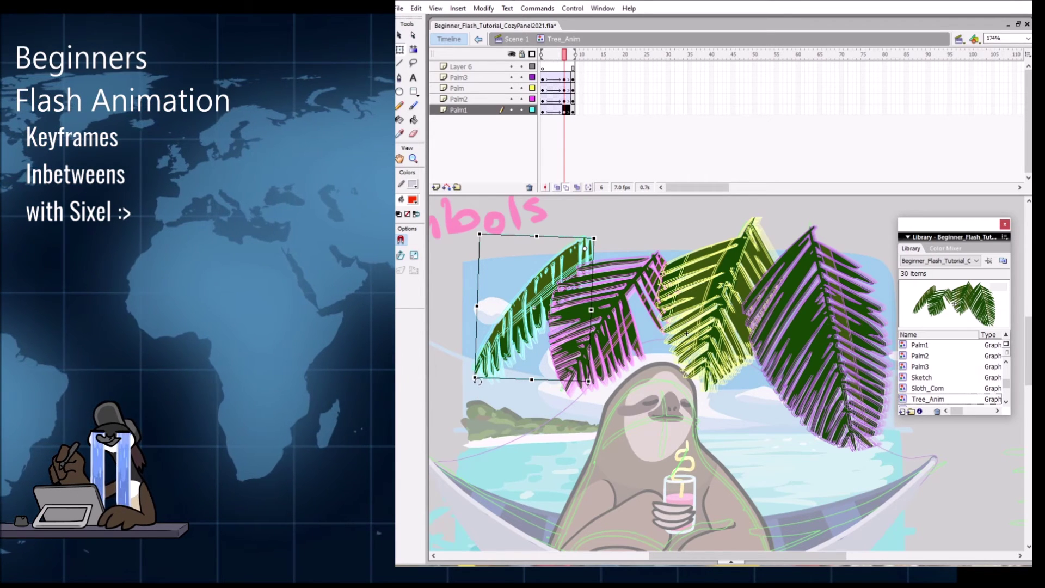
pyautogui.press('Left')
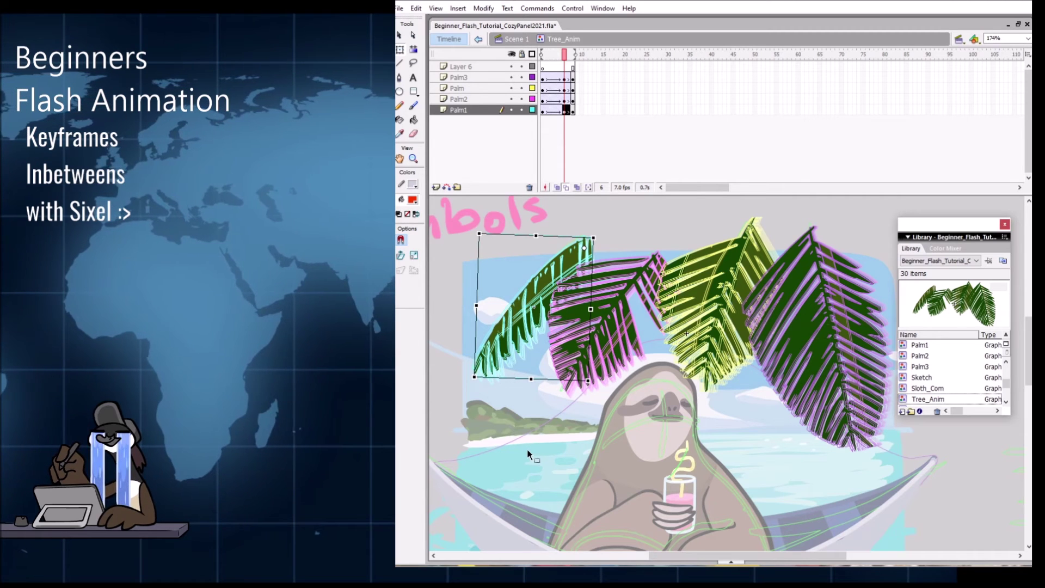
# Step: Play and scrub the palm animation with onion skinning off to review the motion around frame 6
pyautogui.press('Return')
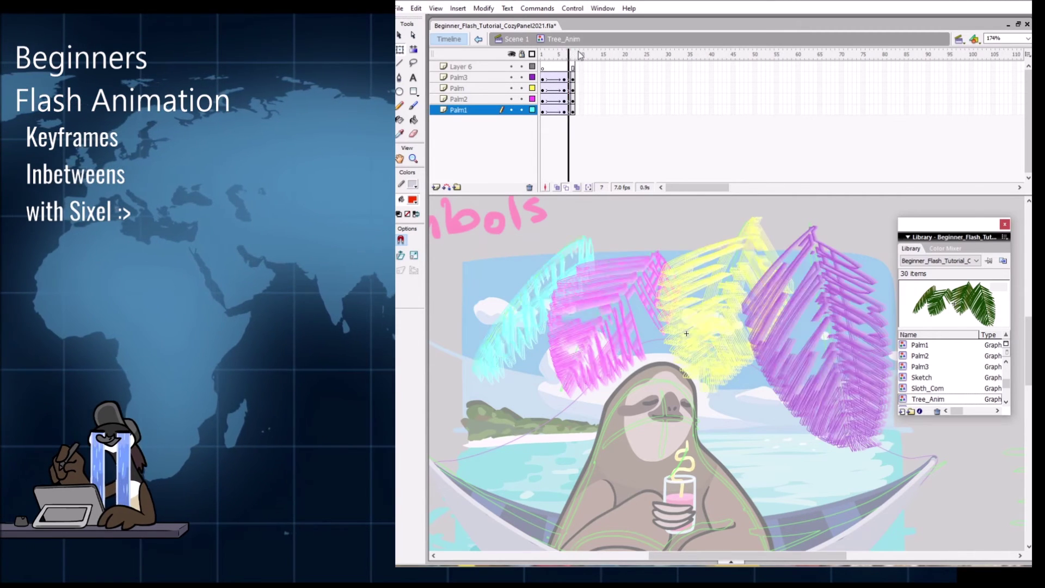
pyautogui.press('Return')
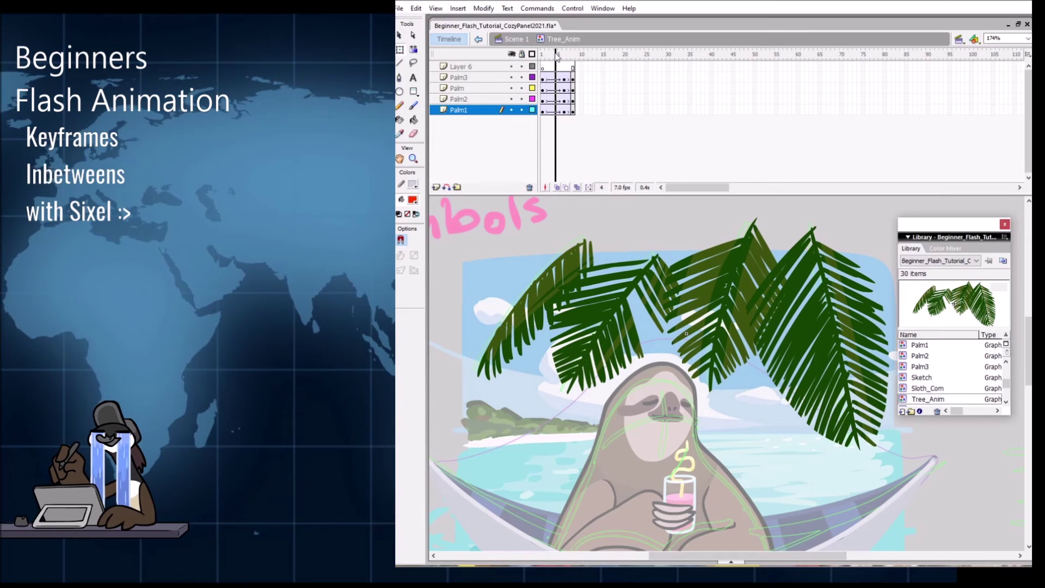
pyautogui.click(569, 81)
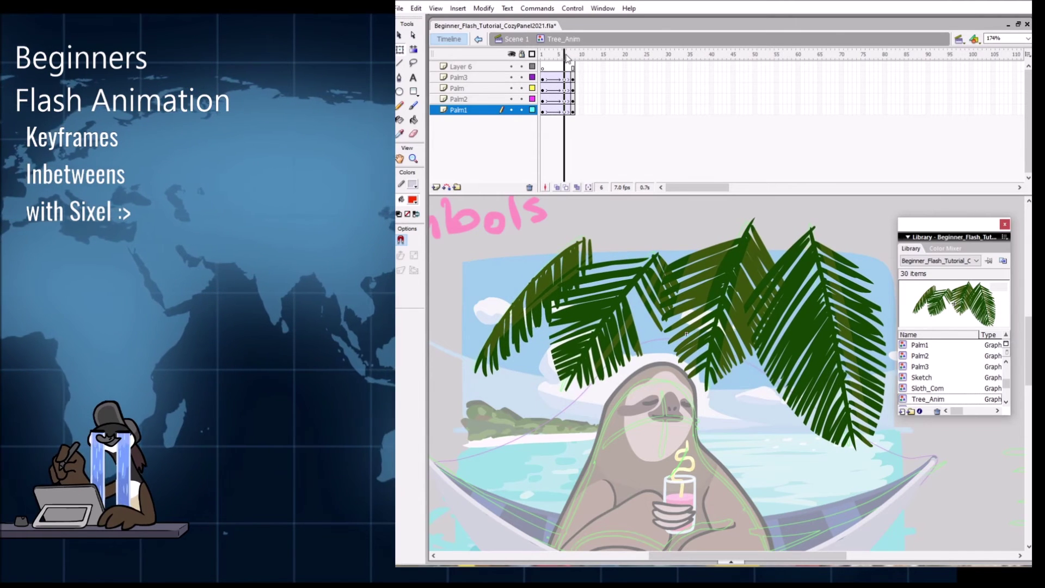
pyautogui.press(',')
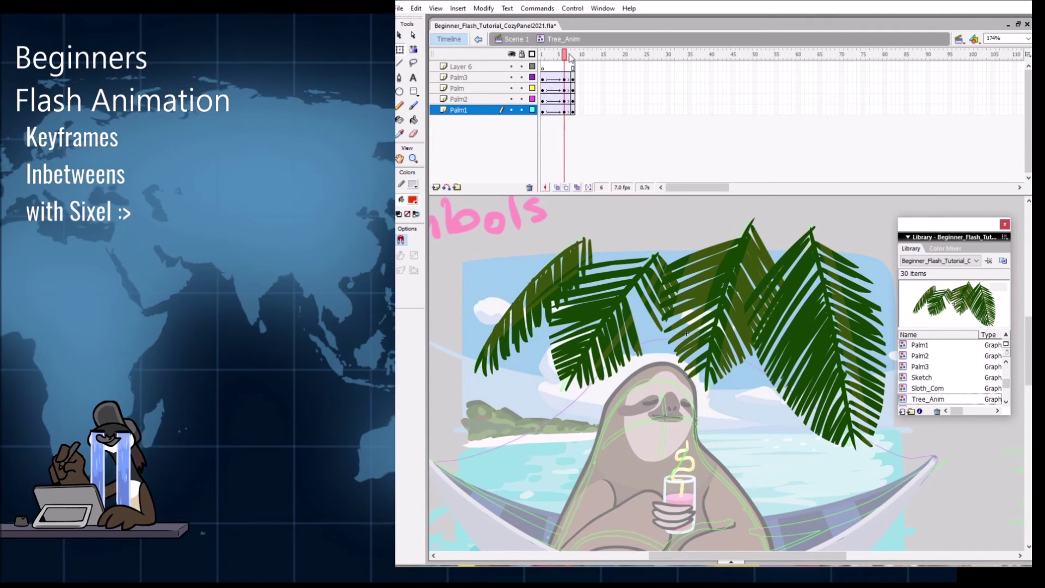
pyautogui.click(611, 318)
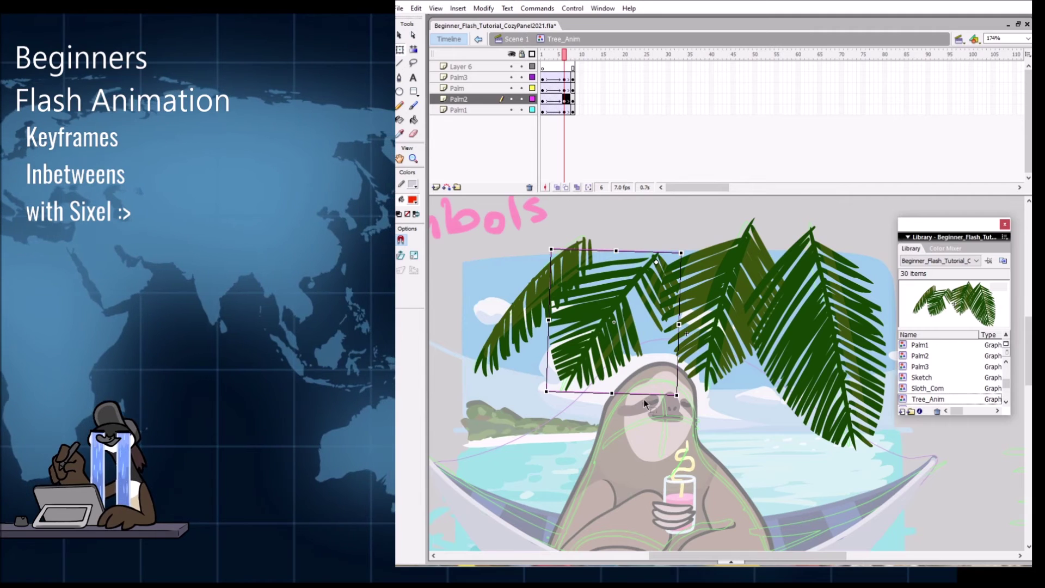
# Step: Compare each palm's frame 6 pose with its neighbouring frames using onion skin outlines
pyautogui.click(565, 188)
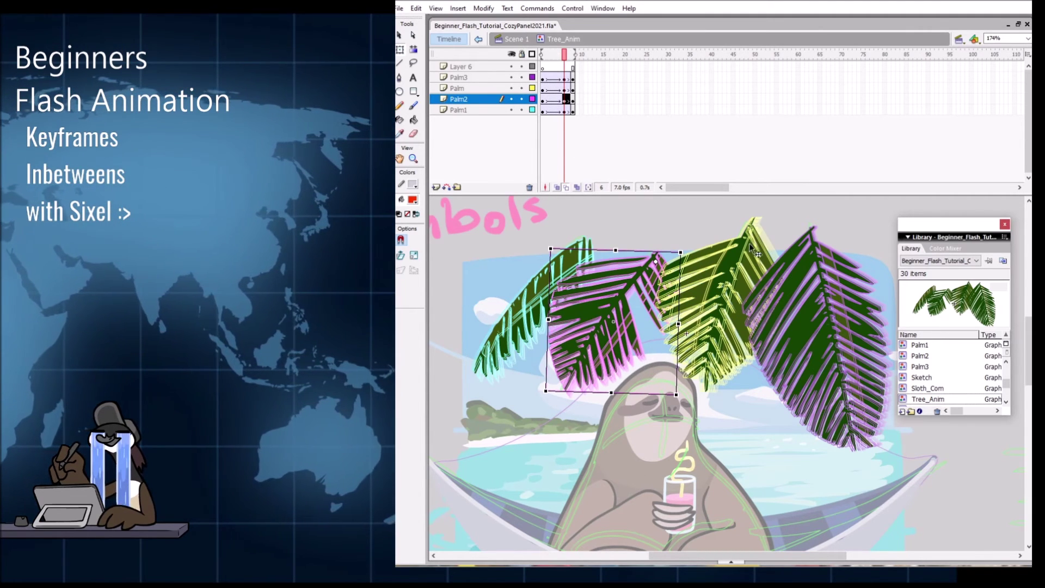
pyautogui.click(782, 256)
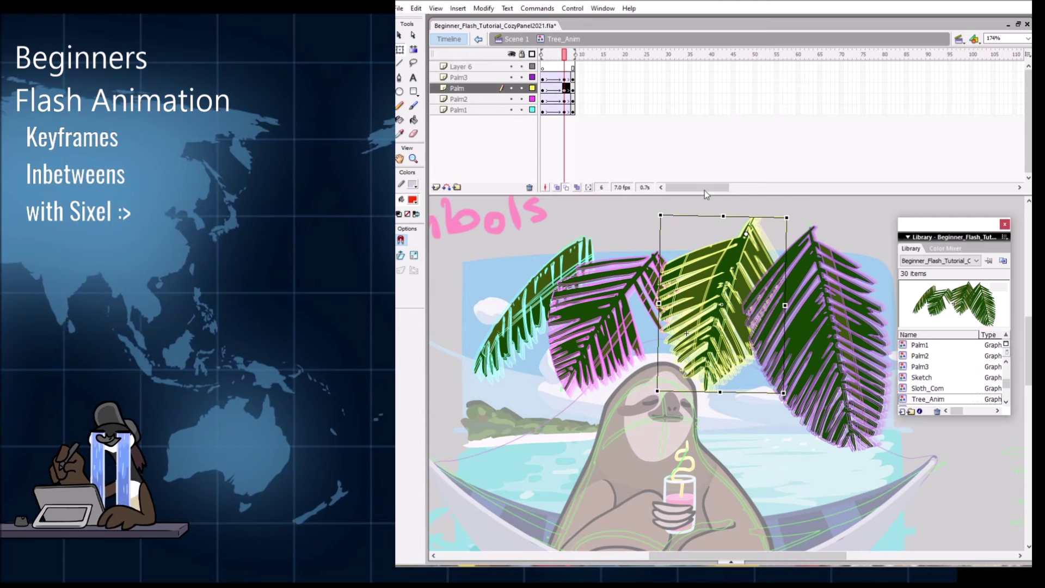
pyautogui.click(564, 100)
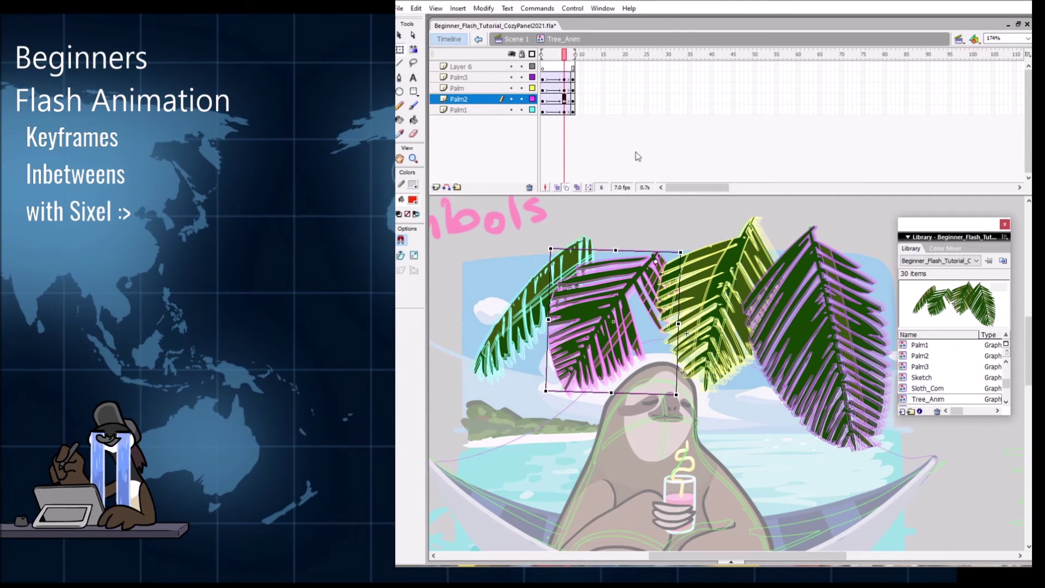
pyautogui.click(564, 111)
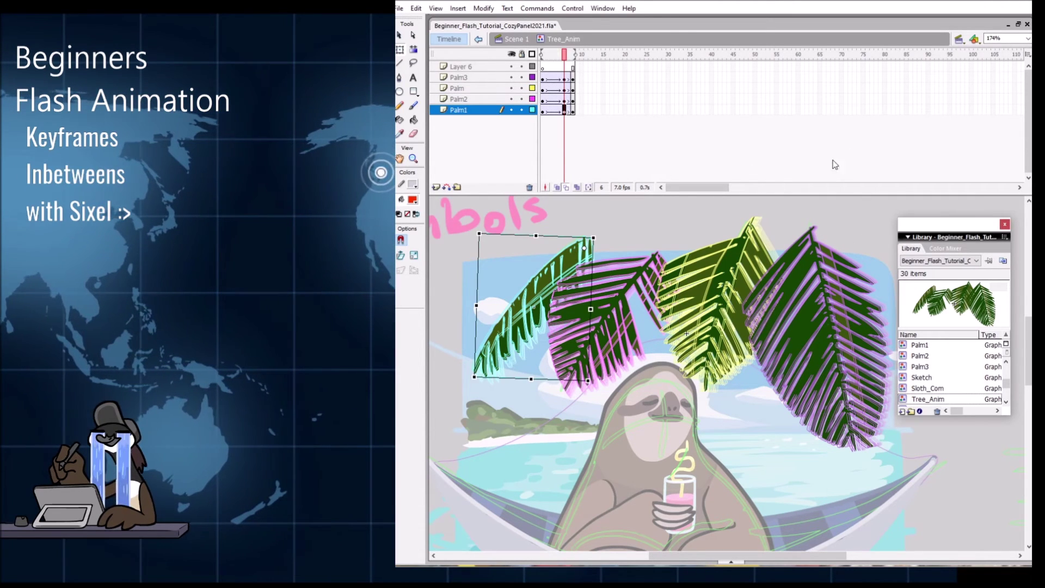
pyautogui.click(565, 78)
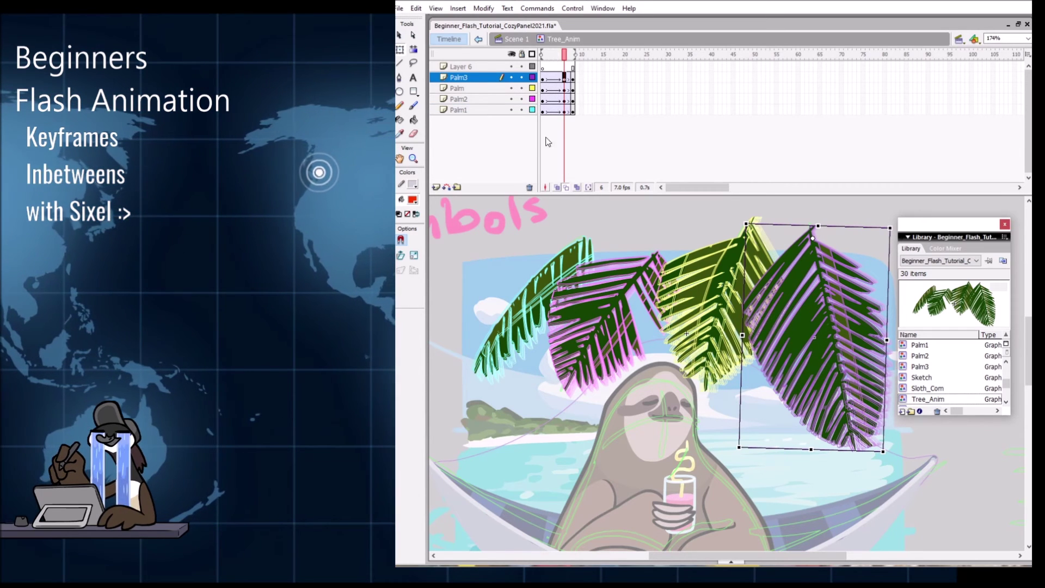
pyautogui.click(565, 186)
pyautogui.moveTo(565, 56)
pyautogui.mouseDown()
pyautogui.moveTo(574, 56)
pyautogui.moveTo(552, 57)
pyautogui.moveTo(570, 58)
pyautogui.mouseUp()
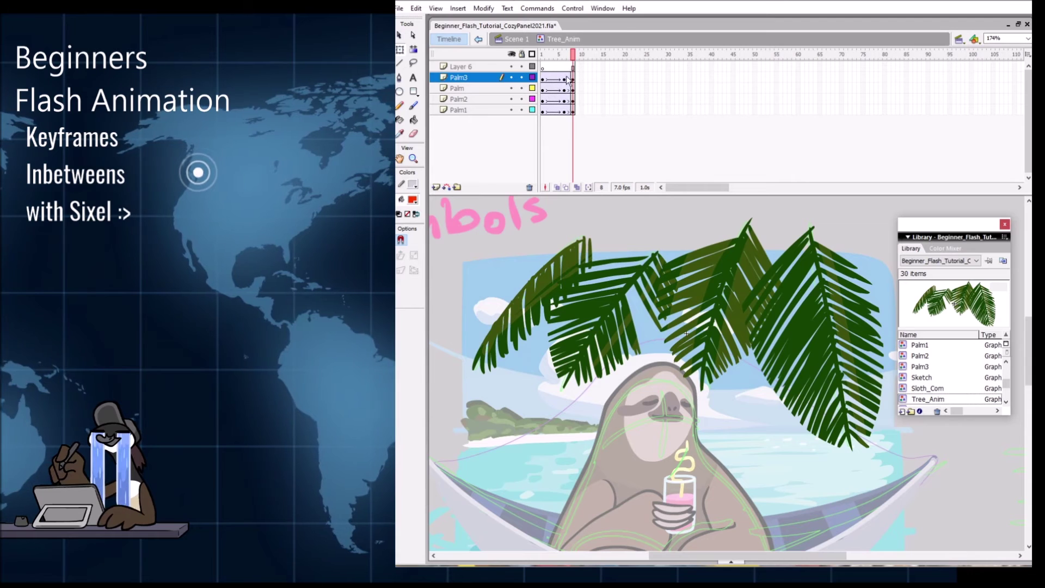
# Step: Examine all four palms at frame 6 with full onion skinning, then play the animation through without it
pyautogui.click(565, 77)
pyautogui.click(557, 187)
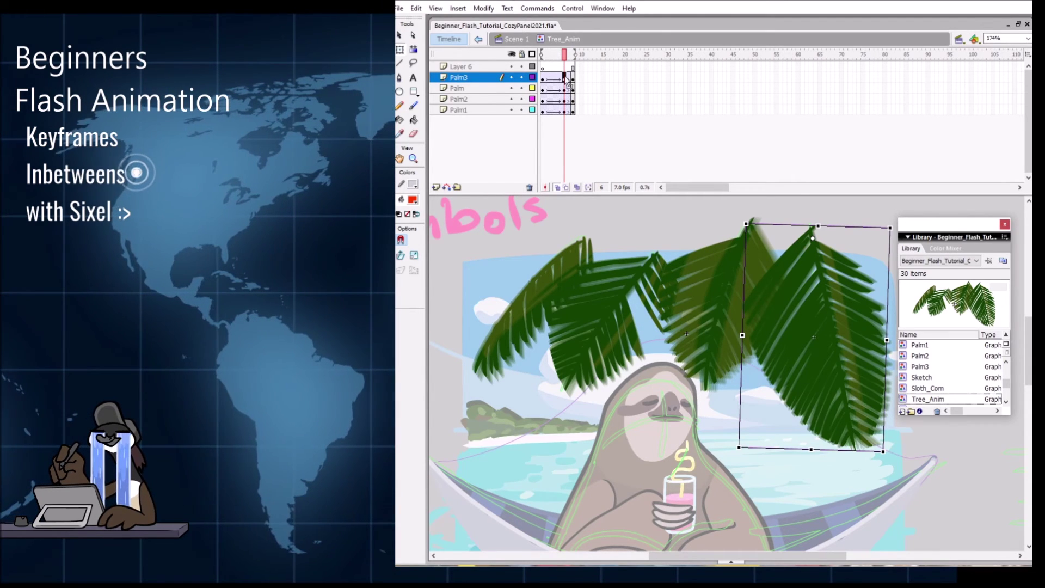
pyautogui.click(564, 110)
pyautogui.moveTo(566, 107); pyautogui.dragTo(564, 170)
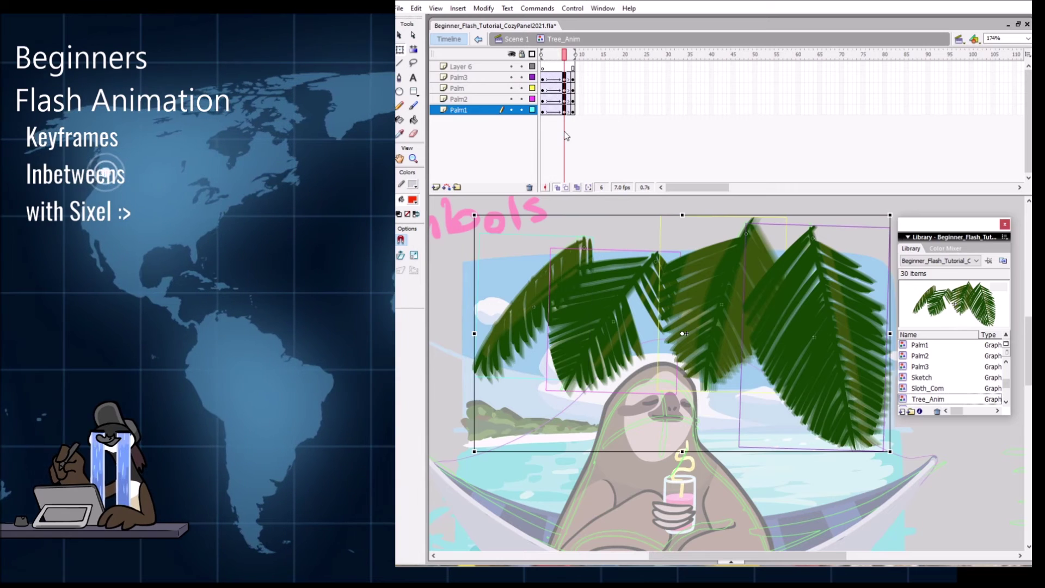
pyautogui.press('Return')
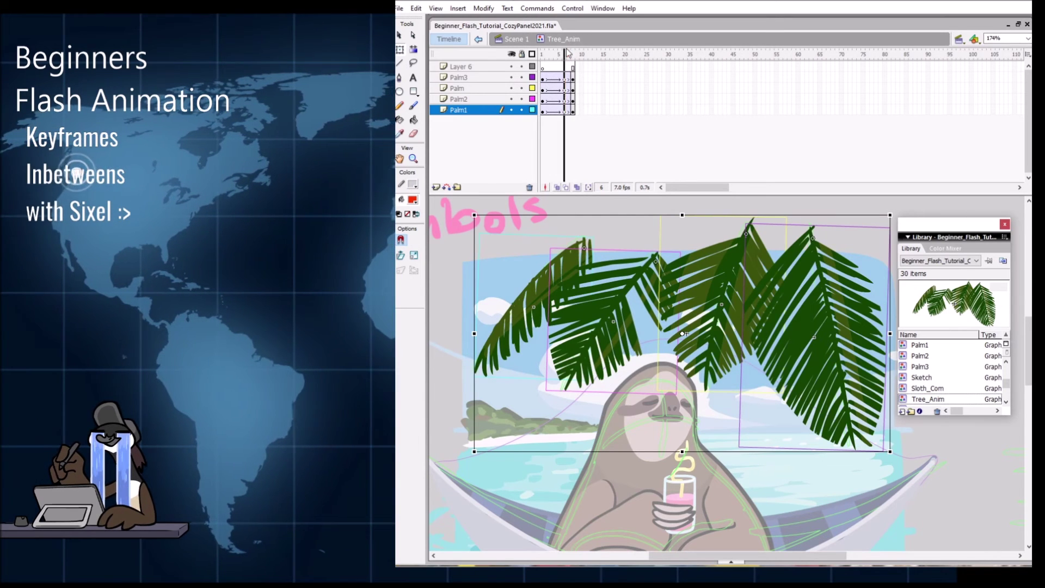
pyautogui.click(547, 55)
pyautogui.press('Return')
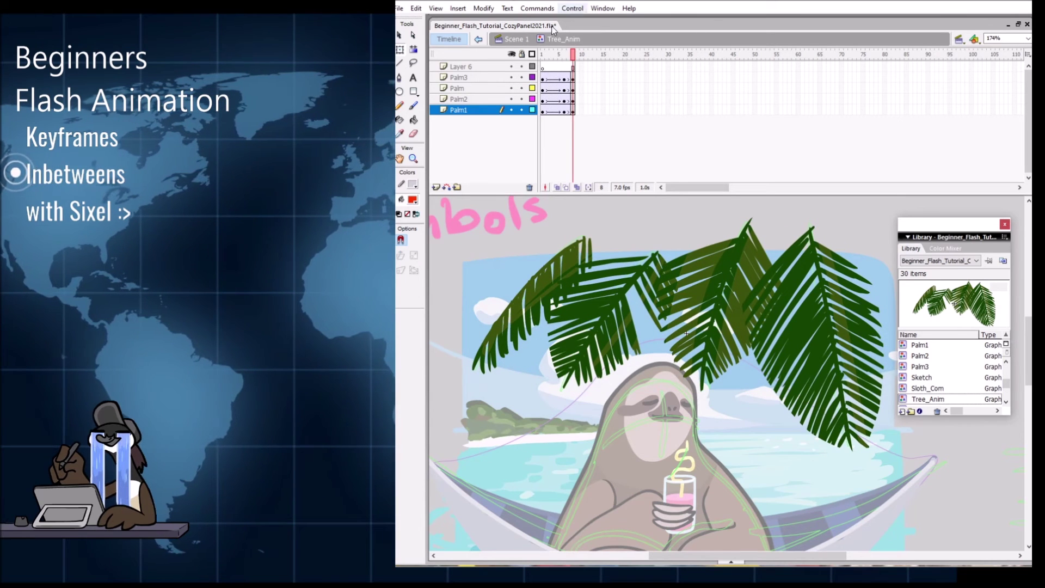
# Step: Insert keyframes at frame 3 on all four palm layers and move their frame 6 and 8 keyframes to frames 5 and 7
pyautogui.click(552, 77)
pyautogui.keyDown('shift'); pyautogui.click(552, 112); pyautogui.keyUp('shift')
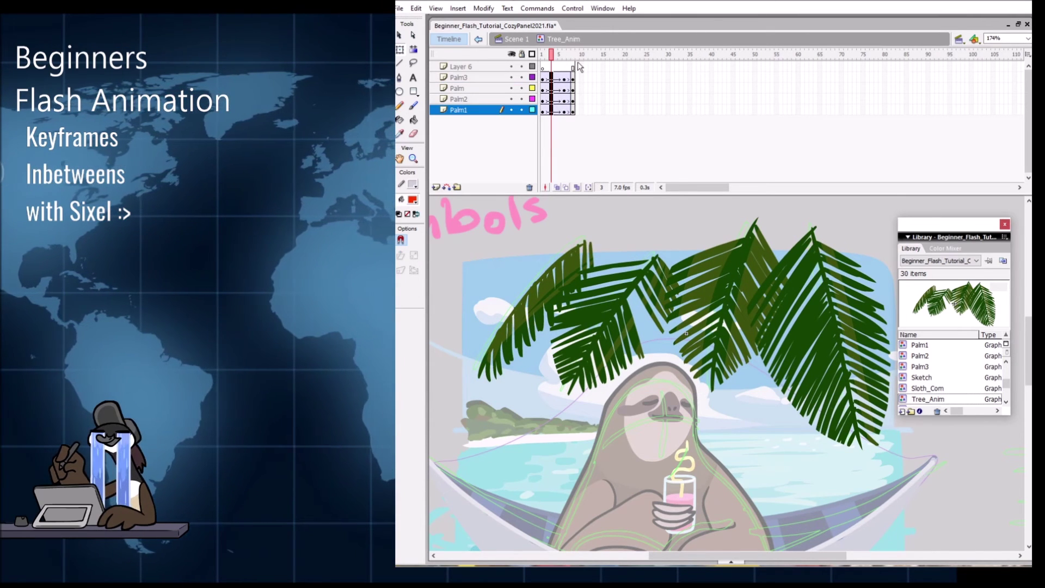
pyautogui.click(573, 78)
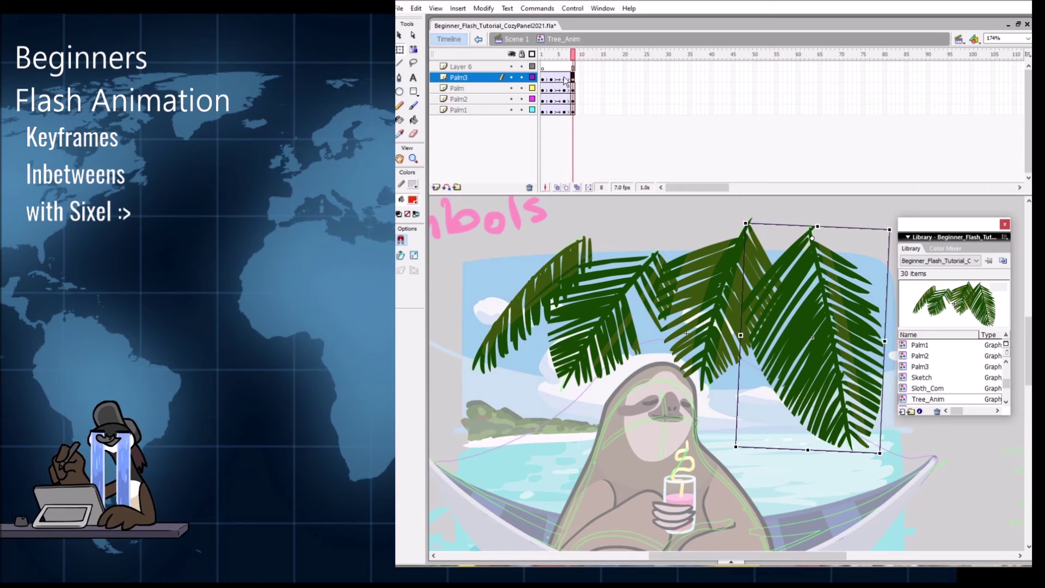
pyautogui.click(564, 79)
pyautogui.click(567, 111)
pyautogui.click(573, 112)
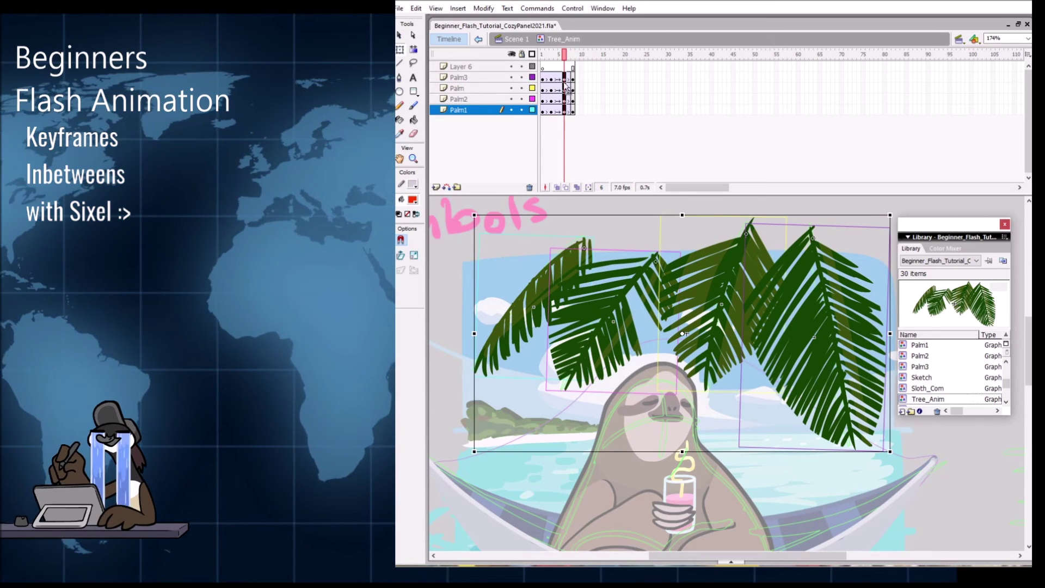
pyautogui.click(573, 78)
pyautogui.moveTo(574, 112); pyautogui.dragTo(573, 55)
pyautogui.click(573, 55)
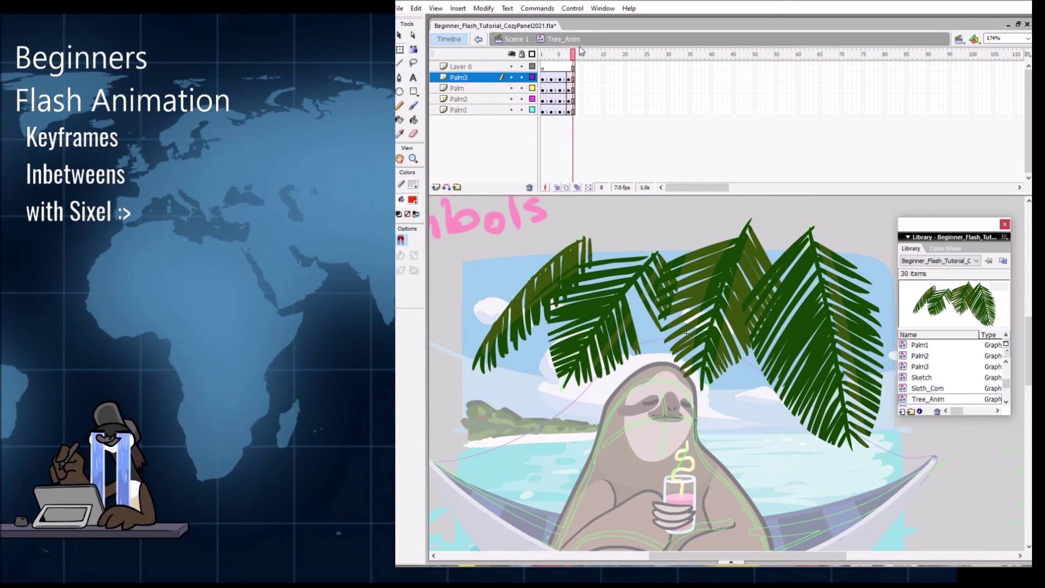
# Step: Remove the motion tweens from frames 2 to 6 on all four palm layers
pyautogui.click(555, 77)
pyautogui.click(551, 110)
pyautogui.click(546, 77)
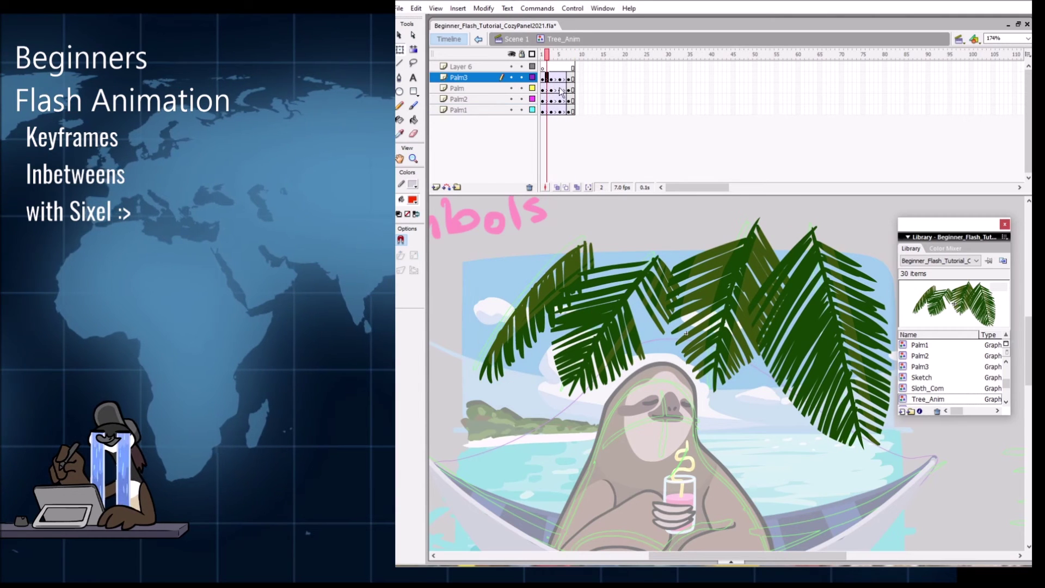
pyautogui.moveTo(567, 113); pyautogui.dragTo(570, 108)
pyautogui.rightClick(556, 87)
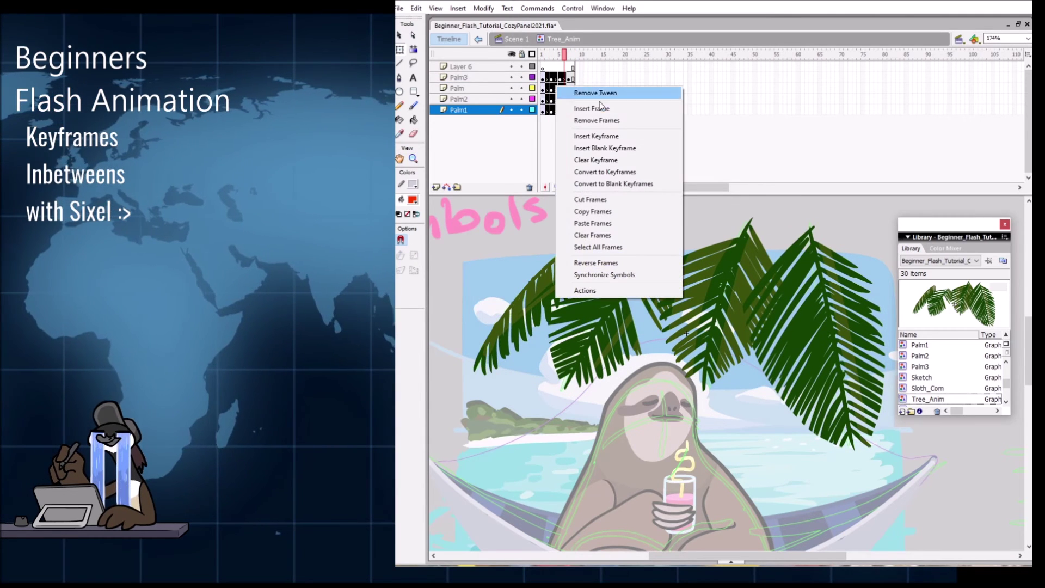
pyautogui.click(612, 93)
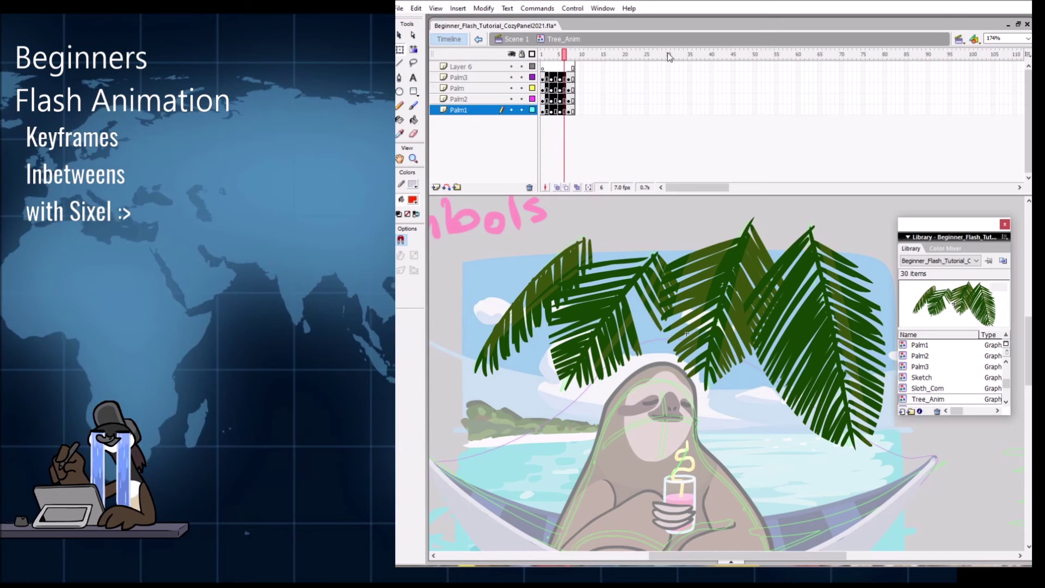
# Step: Scrub through the stepped palm motion and extend all layers to frame 11
pyautogui.moveTo(554, 53)
pyautogui.mouseDown()
pyautogui.moveTo(543, 56)
pyautogui.moveTo(565, 58)
pyautogui.moveTo(547, 62)
pyautogui.moveTo(566, 60)
pyautogui.moveTo(543, 62)
pyautogui.moveTo(569, 61)
pyautogui.mouseUp()
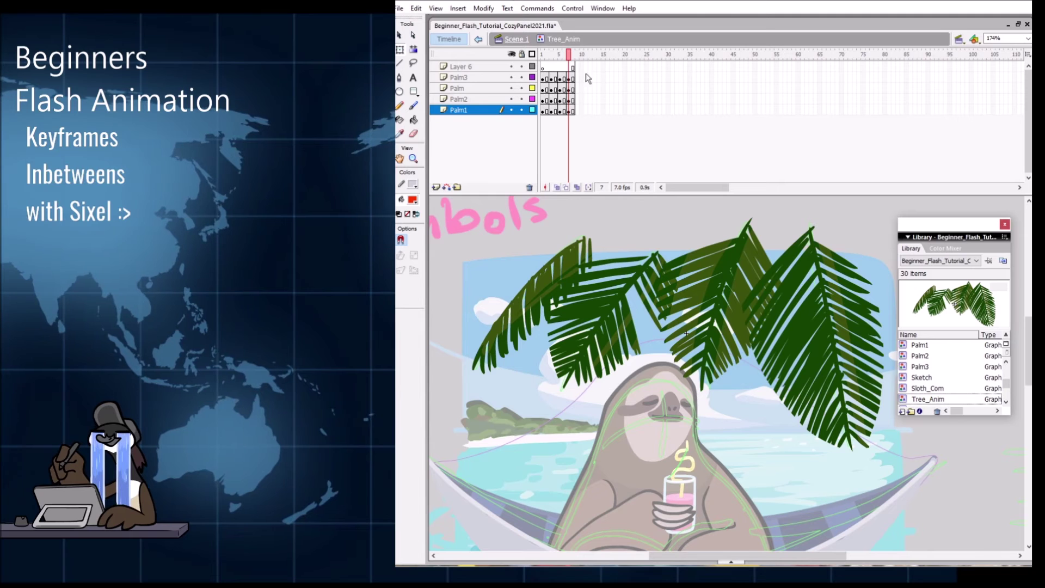
pyautogui.press('F6')
pyautogui.press('F6')
pyautogui.press('F6')
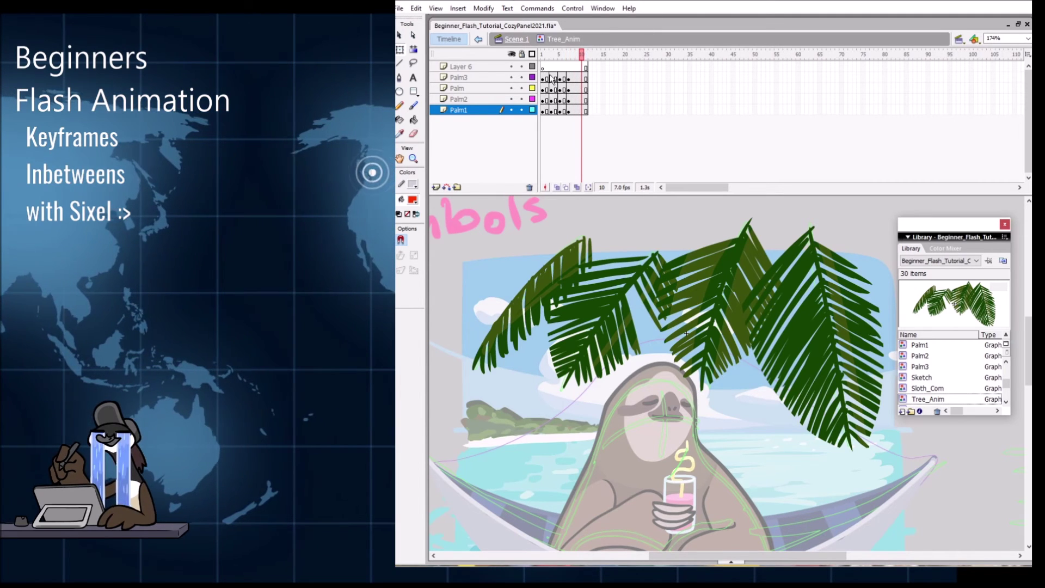
# Step: Shift the Palm layer's keyframes two frames to the right so that they start at frame 3
pyautogui.click(543, 78)
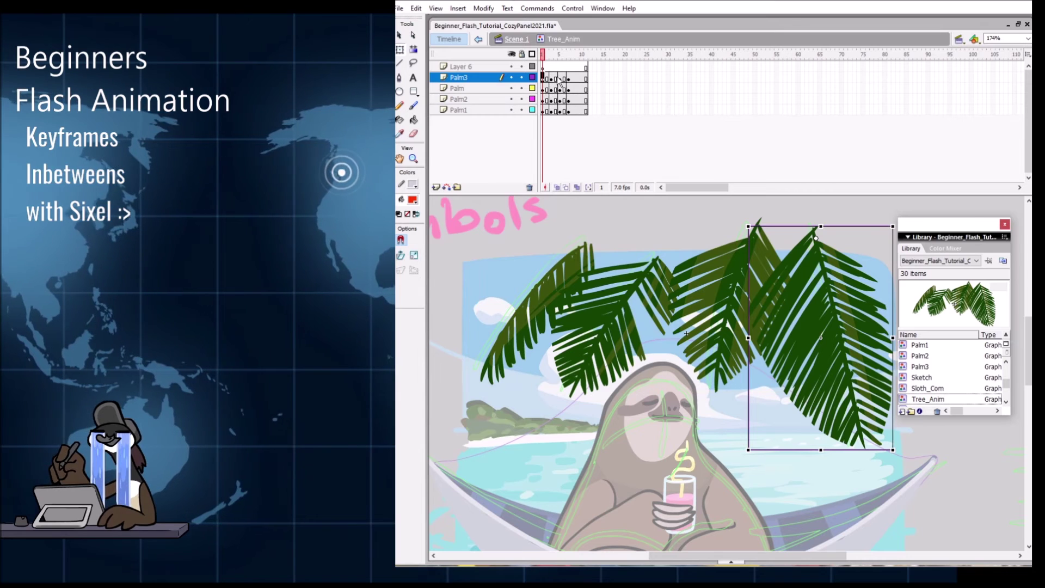
pyautogui.moveTo(546, 92); pyautogui.dragTo(578, 92)
pyautogui.click(585, 89)
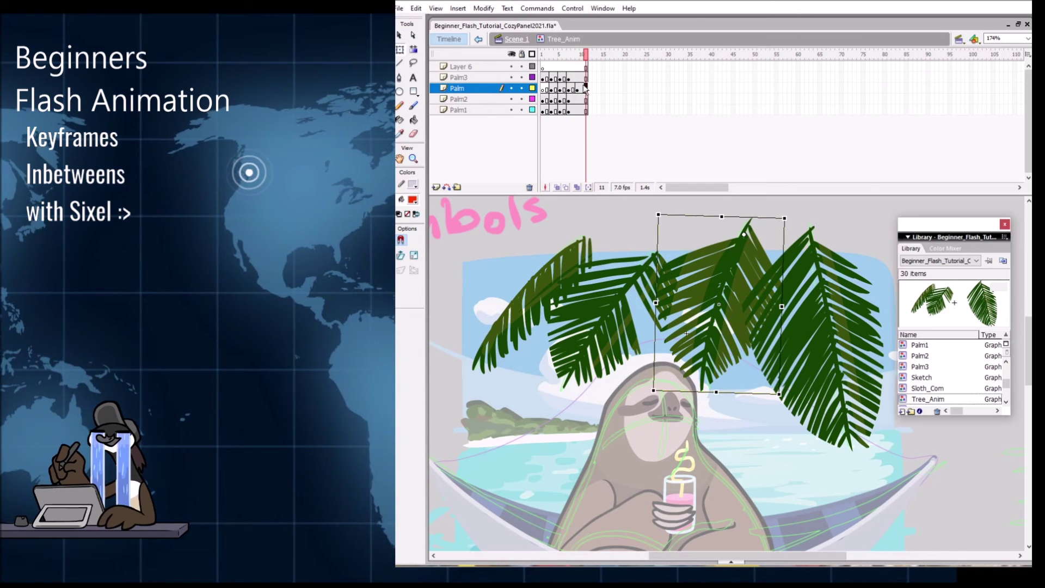
# Step: Extend all layers to frame 12 and copy the Palm layer's frame 7 keyframe to frame 11
pyautogui.click(569, 89)
pyautogui.rightClick(569, 89)
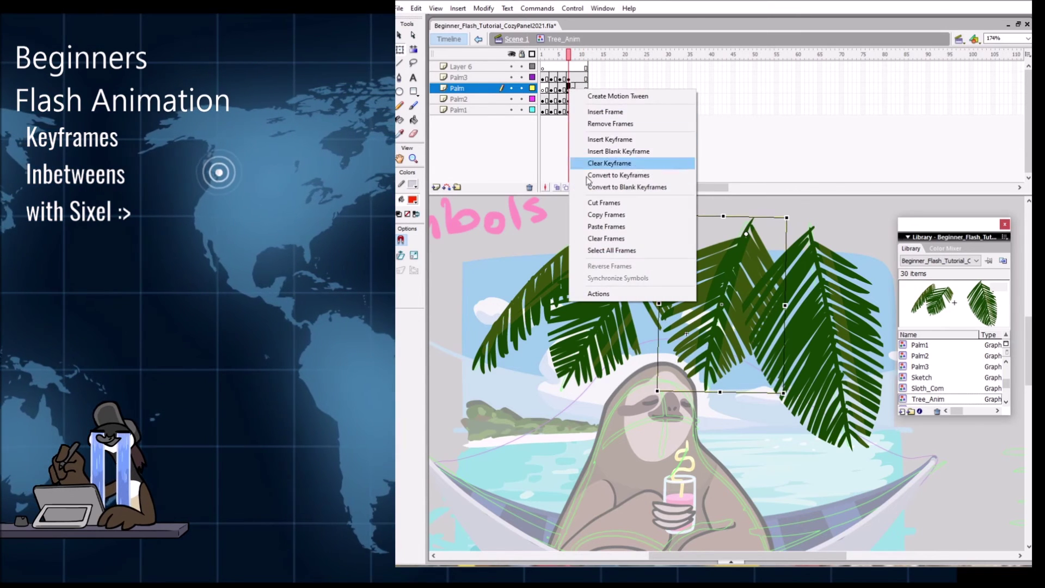
pyautogui.click(606, 215)
pyautogui.click(581, 89)
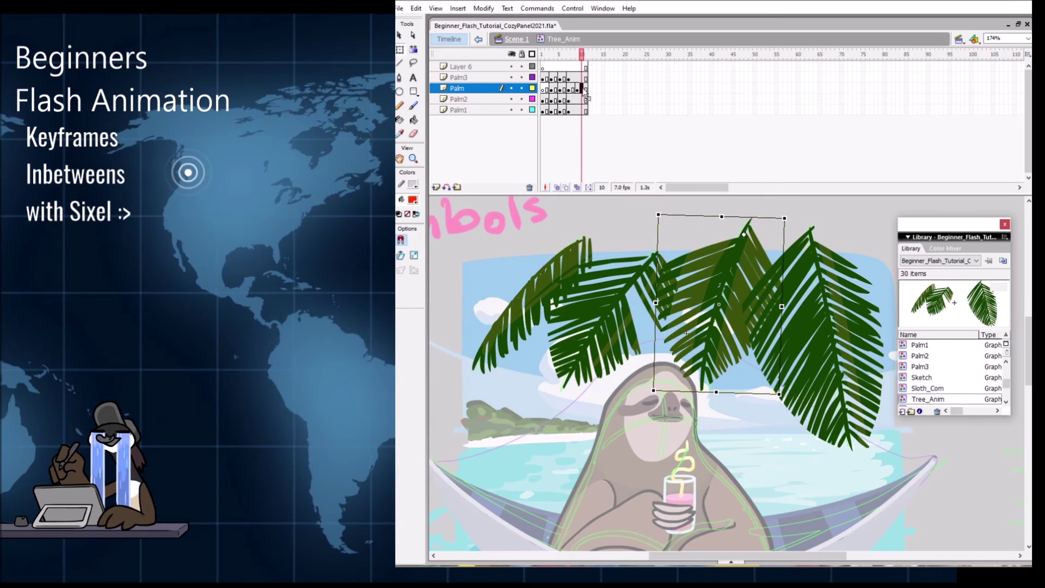
pyautogui.rightClick(581, 89)
pyautogui.click(590, 56)
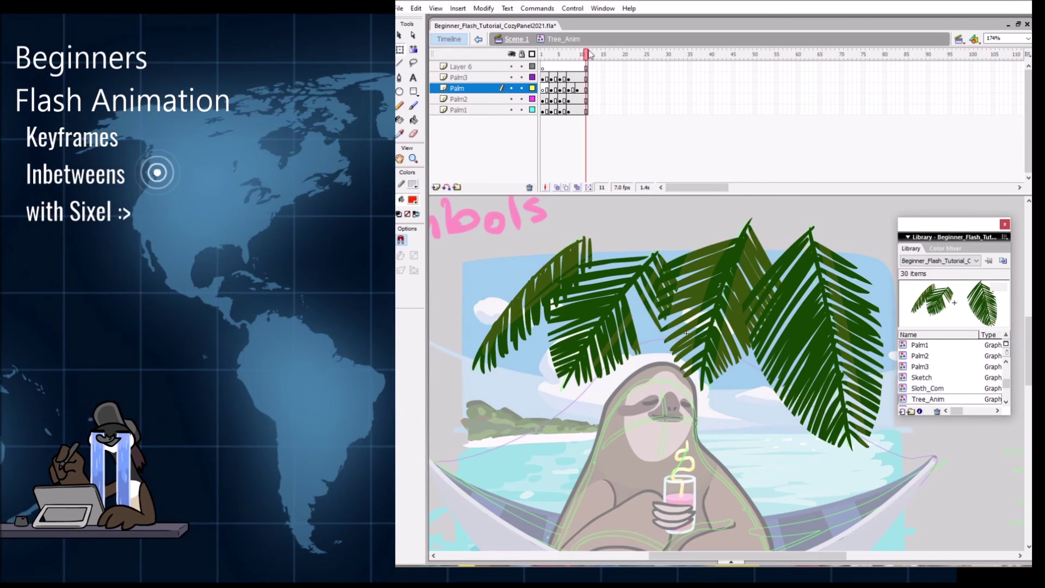
pyautogui.click(586, 88)
pyautogui.hotkey('ctrl', 'alt', 'v')
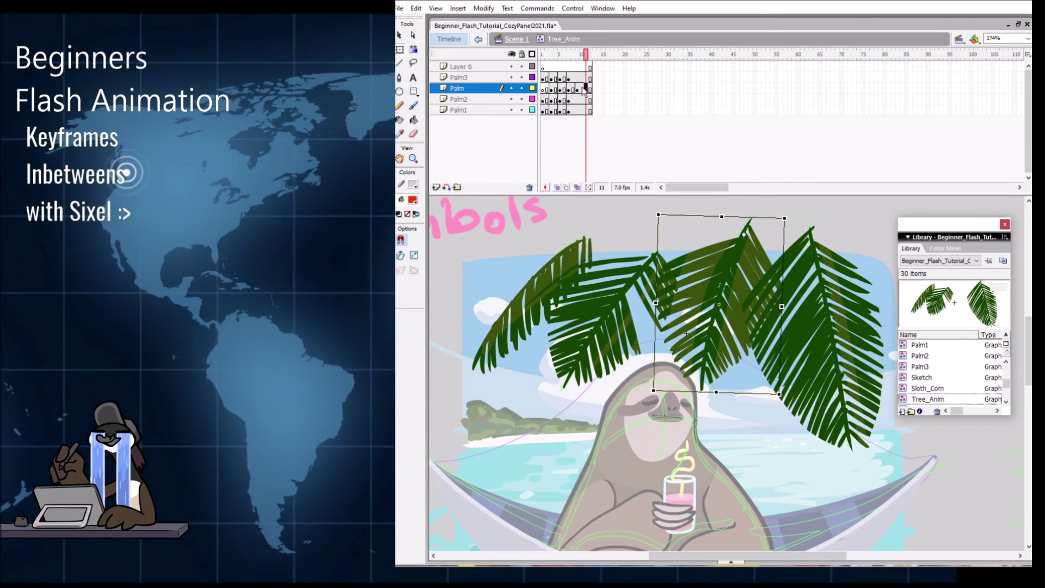
pyautogui.rightClick(586, 89)
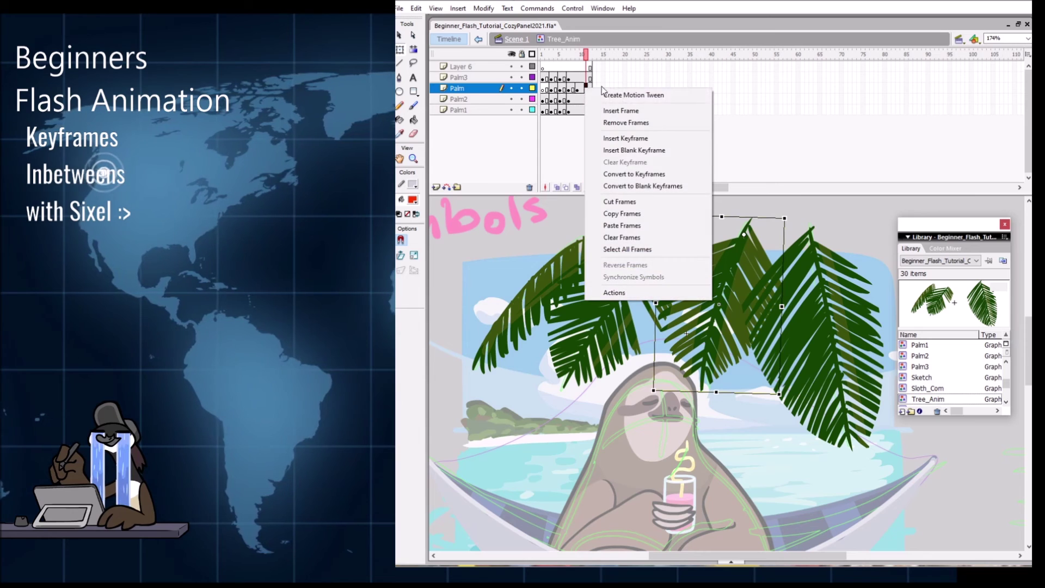
pyautogui.click(620, 225)
pyautogui.click(551, 54)
pyautogui.moveTo(551, 54); pyautogui.dragTo(577, 49)
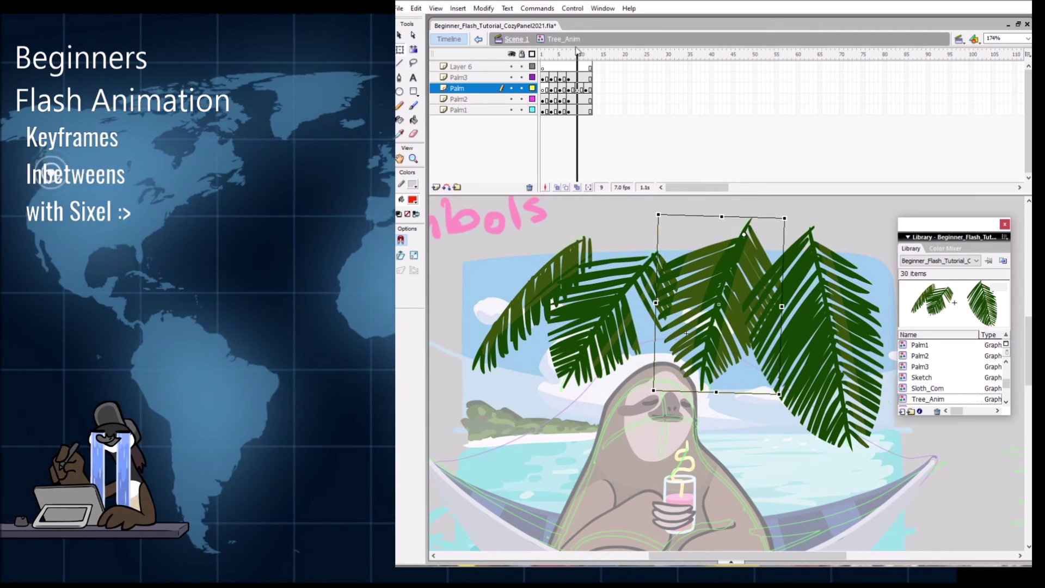
# Step: Copy the Palm layer's frame 5 keyframe into the empty frame 1 and check the loop
pyautogui.click(590, 89)
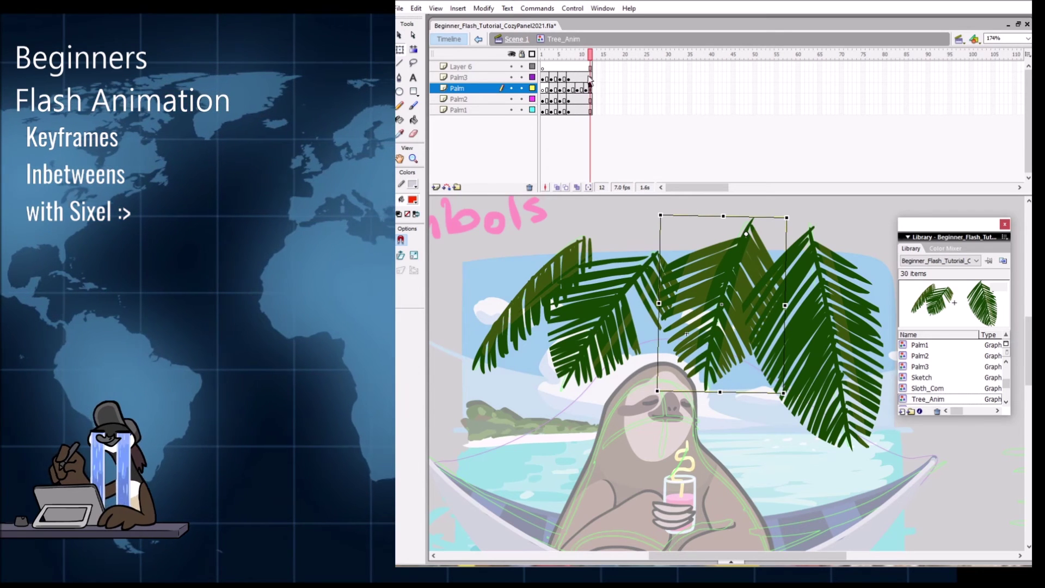
pyautogui.click(577, 90)
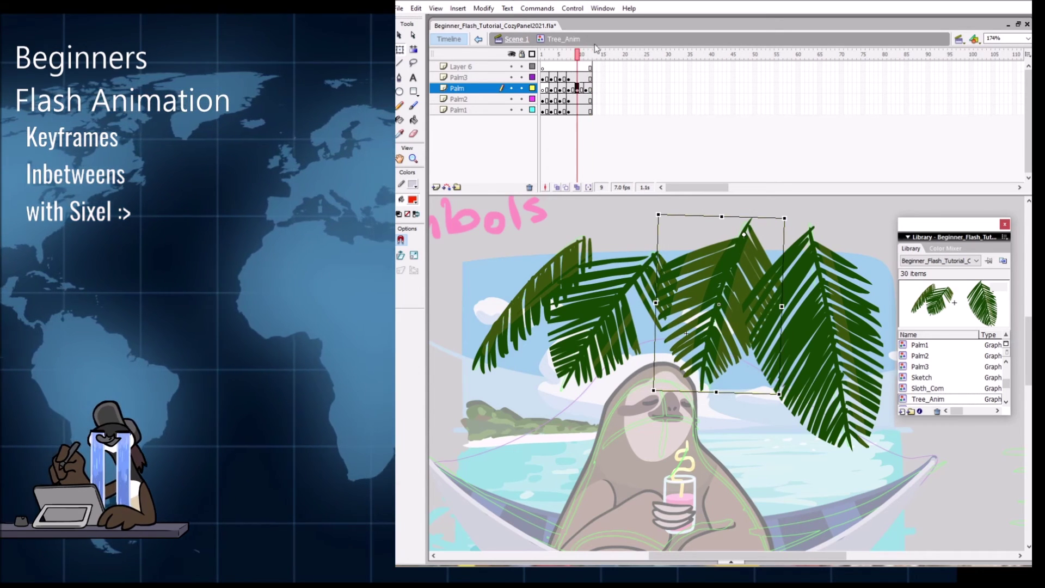
pyautogui.click(560, 89)
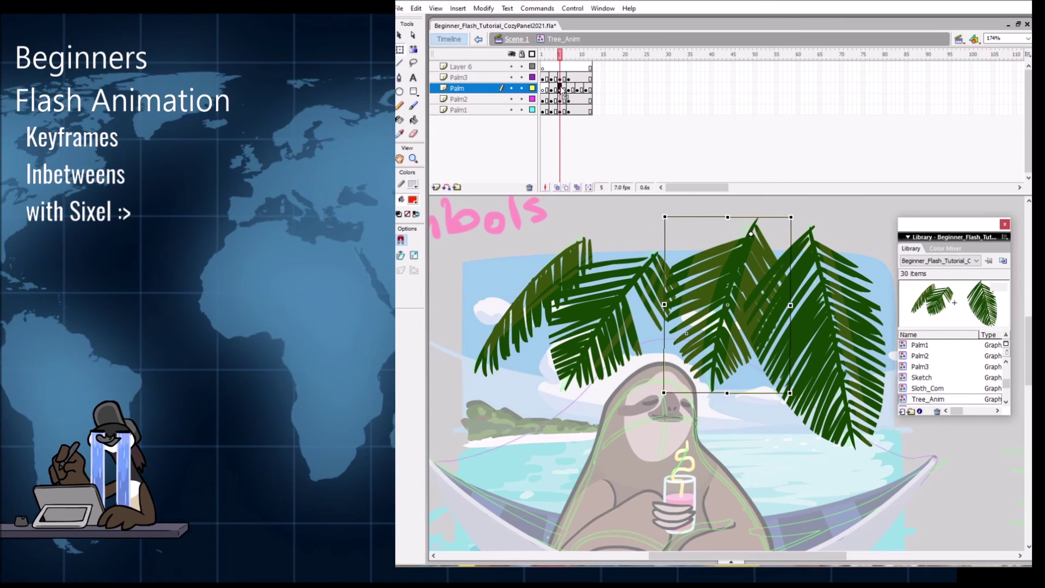
pyautogui.rightClick(563, 91)
pyautogui.click(605, 213)
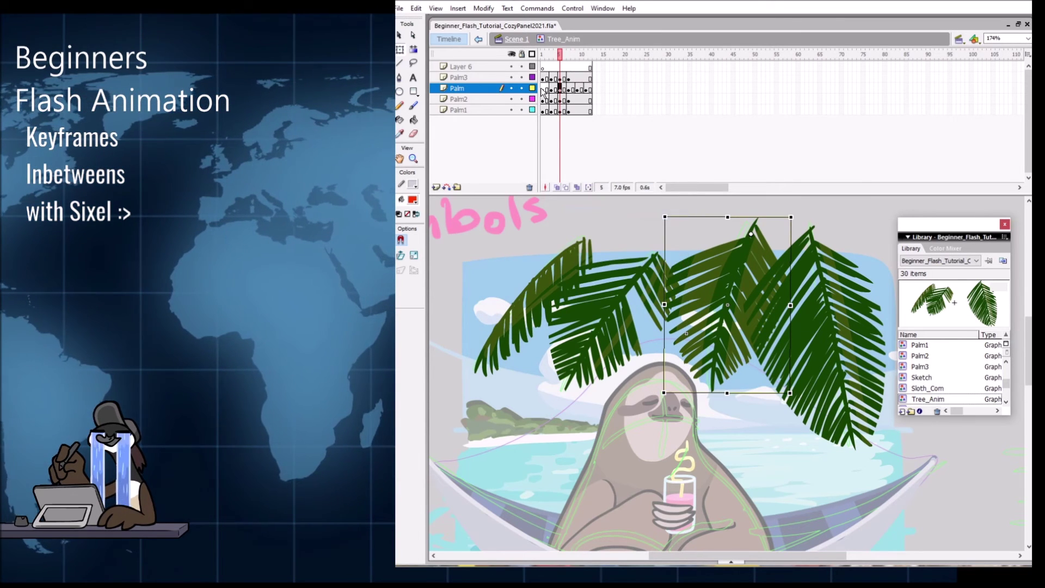
pyautogui.click(543, 90)
pyautogui.rightClick(543, 89)
pyautogui.click(579, 225)
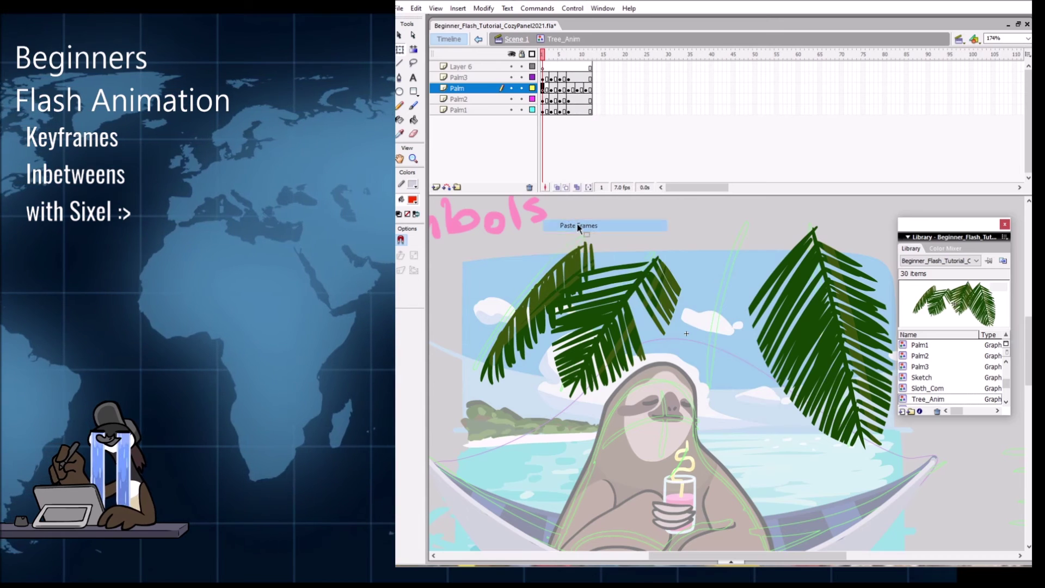
pyautogui.click(579, 226)
pyautogui.moveTo(544, 59); pyautogui.dragTo(590, 70)
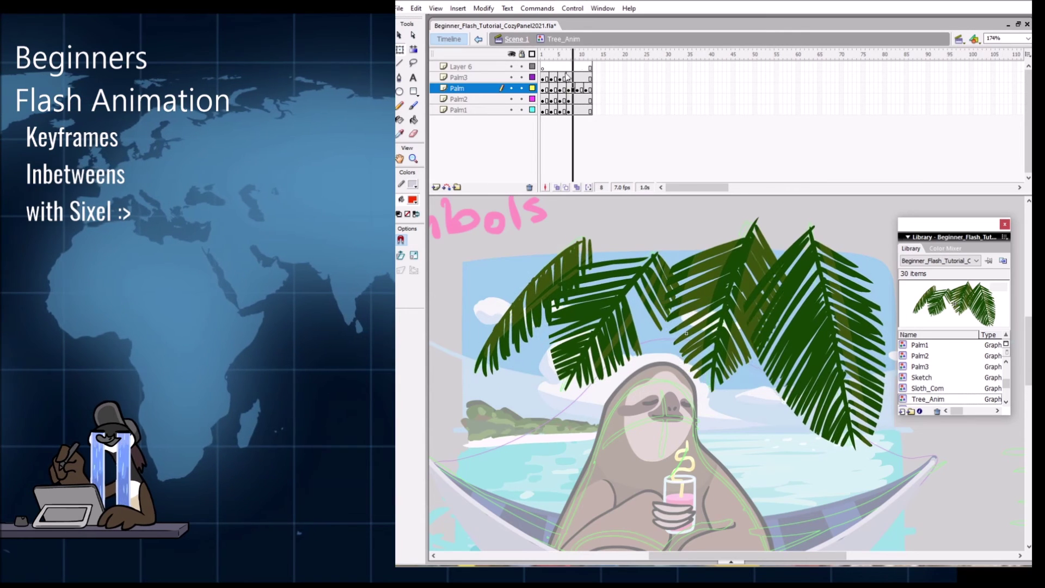
# Step: Undo the keyframes pasted into frames 1 and 11 of the Palm layer
pyautogui.click(577, 89)
pyautogui.press('.')
pyautogui.press('.')
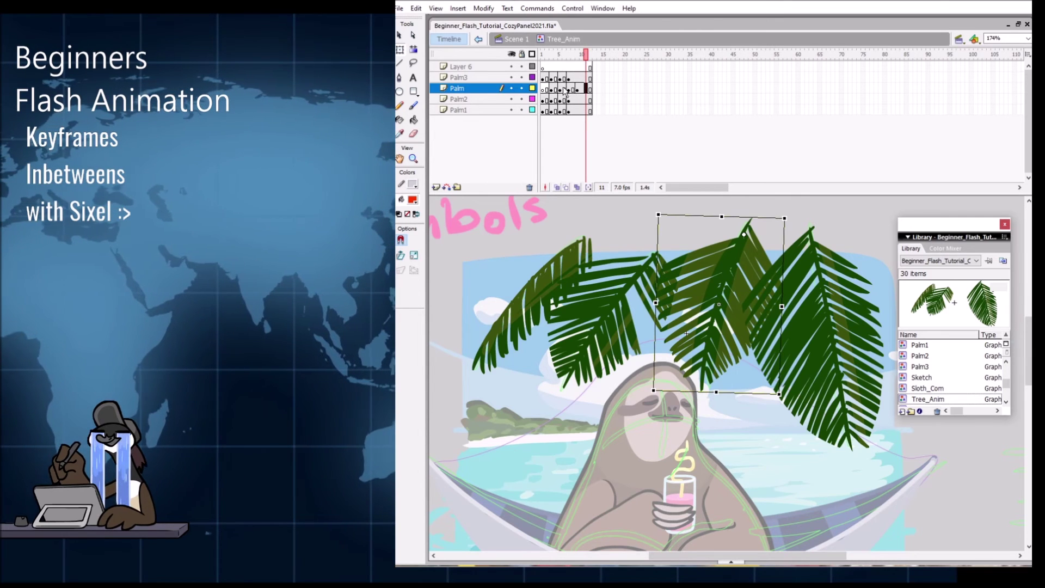
# Step: Copy the Palm layer's frame 7 keyframe to frame 11 again
pyautogui.click(569, 89)
pyautogui.rightClick(569, 89)
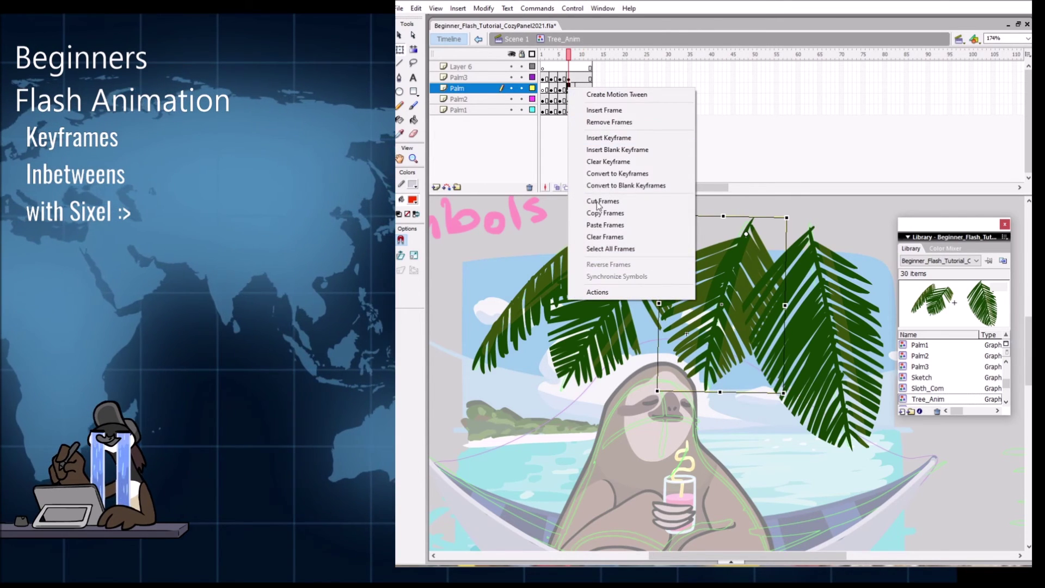
pyautogui.click(594, 210)
pyautogui.click(586, 89)
pyautogui.rightClick(586, 89)
pyautogui.click(586, 89)
pyautogui.rightClick(586, 89)
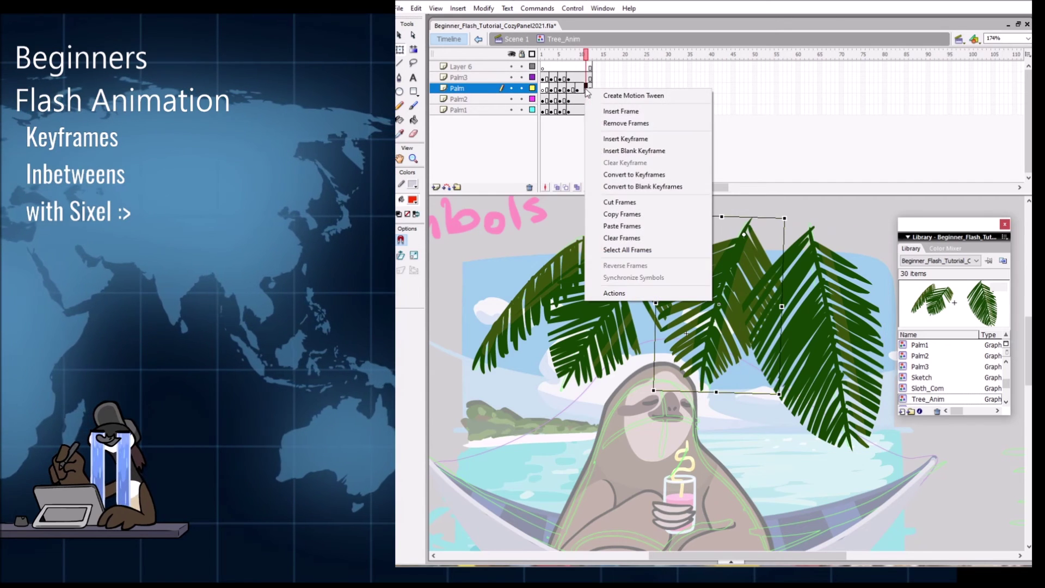
pyautogui.click(610, 226)
# Step: Fill the Palm layer's empty frame 1 with a copy of its frame 5 keyframe and check the motion
pyautogui.rightClick(561, 89)
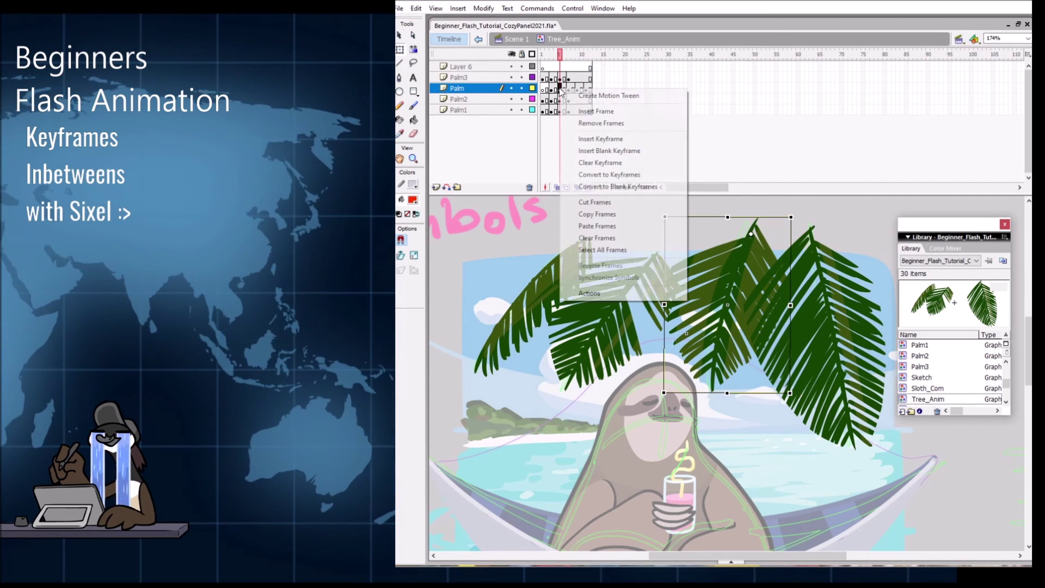
pyautogui.click(595, 202)
pyautogui.rightClick(543, 89)
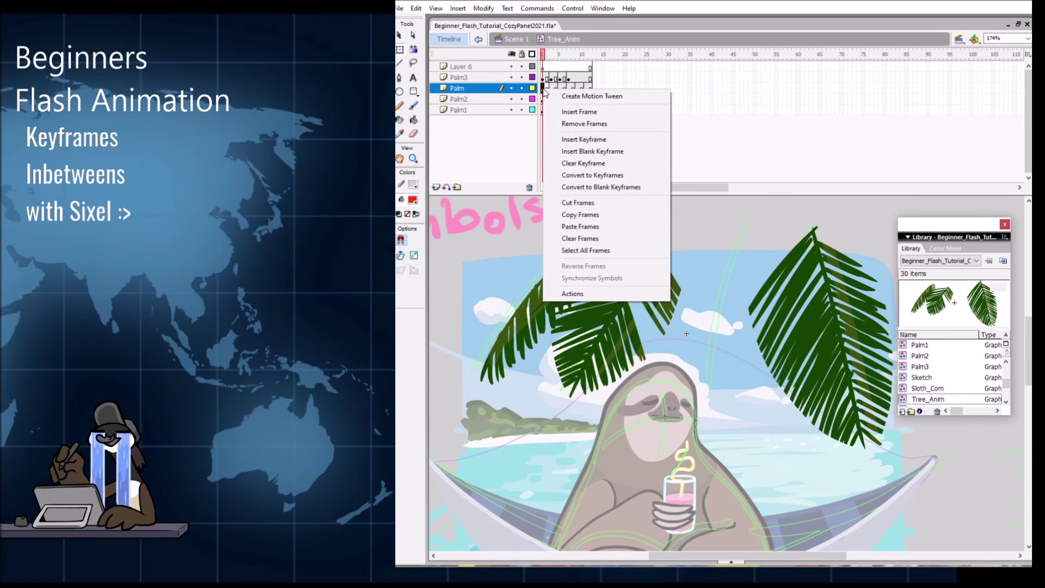
pyautogui.click(588, 228)
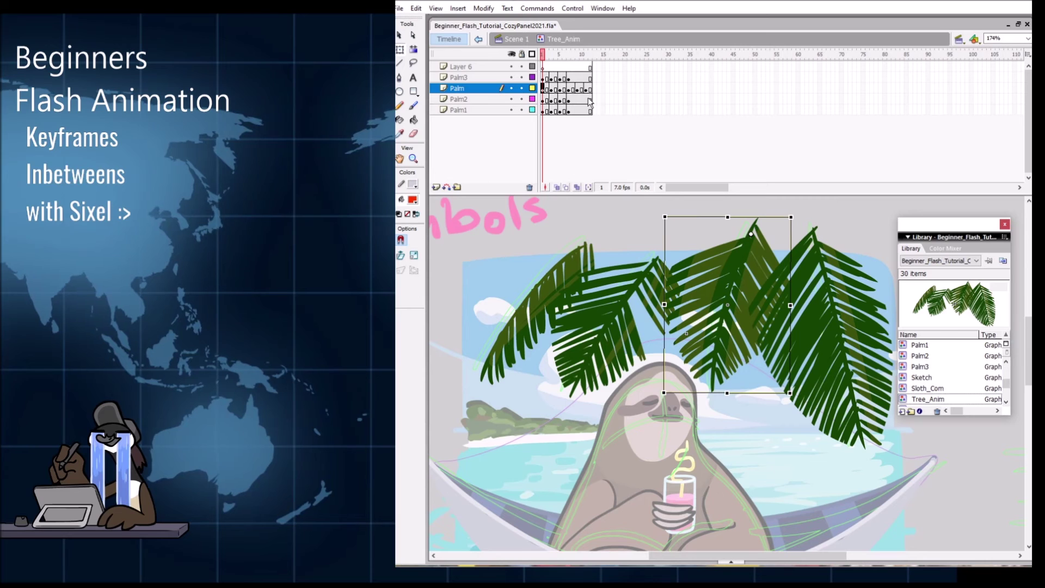
pyautogui.moveTo(546, 56)
pyautogui.mouseDown()
pyautogui.moveTo(592, 51)
pyautogui.moveTo(566, 54)
pyautogui.mouseUp()
# Step: Undo the repeated pastes at frames 1 and 11 of the Palm layer
pyautogui.click(569, 88)
pyautogui.click(585, 88)
pyautogui.press('q')
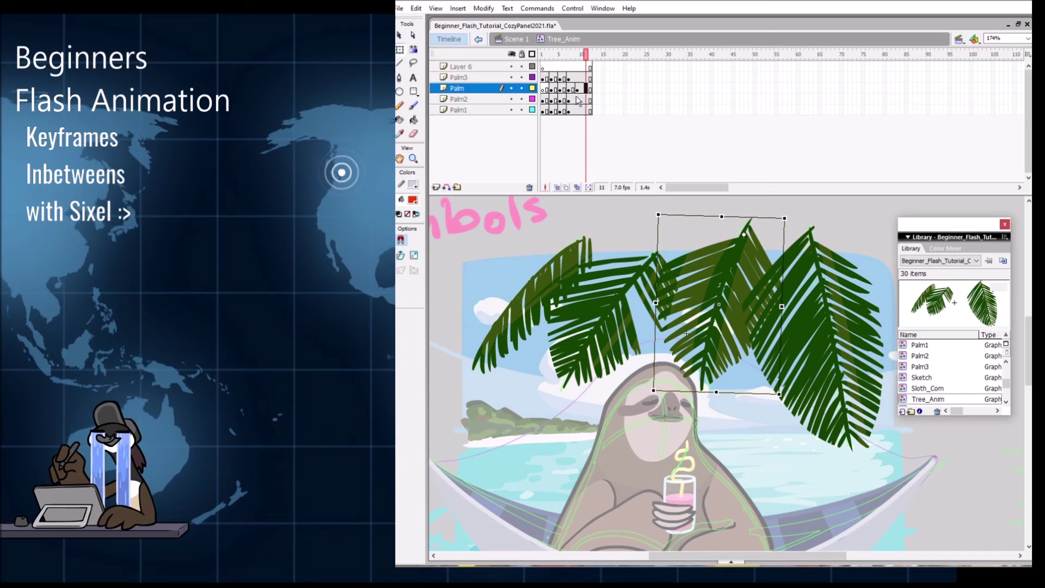
# Step: Move the Palm2 layer's keyframes from frames 1–7 so that they start at frame 5
pyautogui.click(547, 99)
pyautogui.click(543, 99)
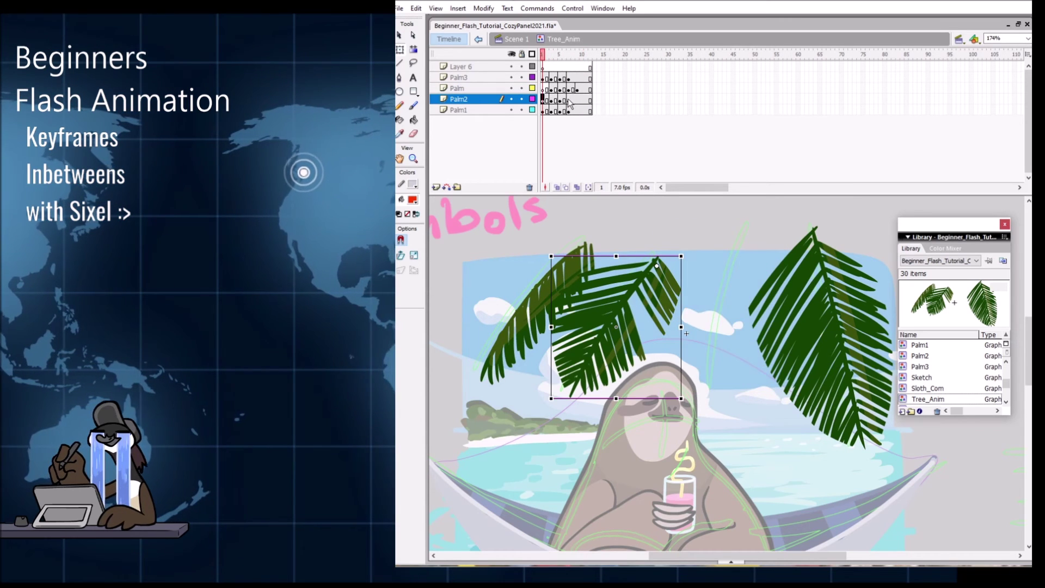
pyautogui.keyDown('shift'); pyautogui.click(569, 100); pyautogui.keyUp('shift')
pyautogui.moveTo(549, 102); pyautogui.dragTo(561, 101)
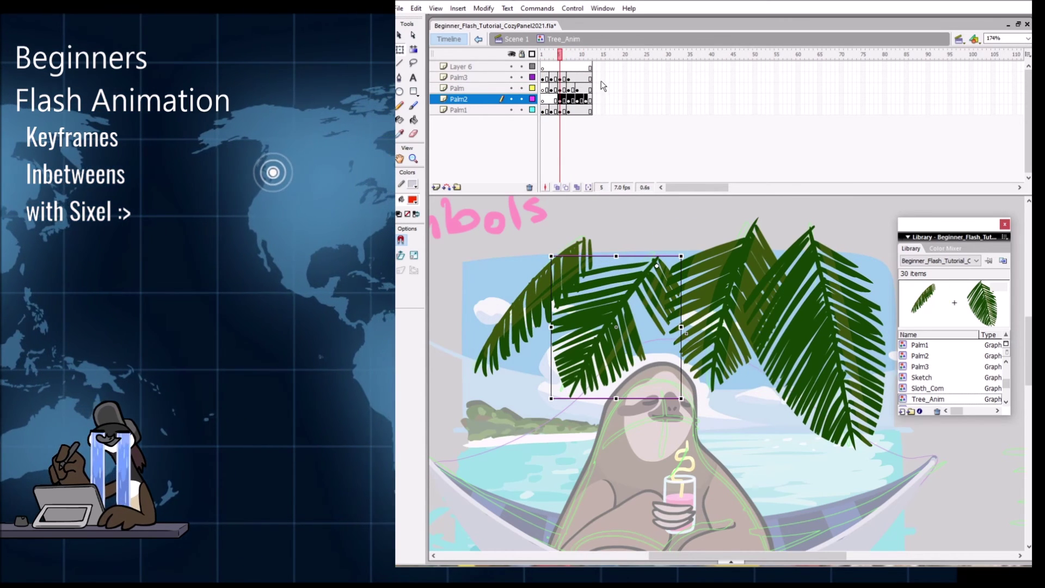
# Step: Move the Palm1 layer's keyframes from frames 1–7 so that they start at frame 7
pyautogui.click(547, 110)
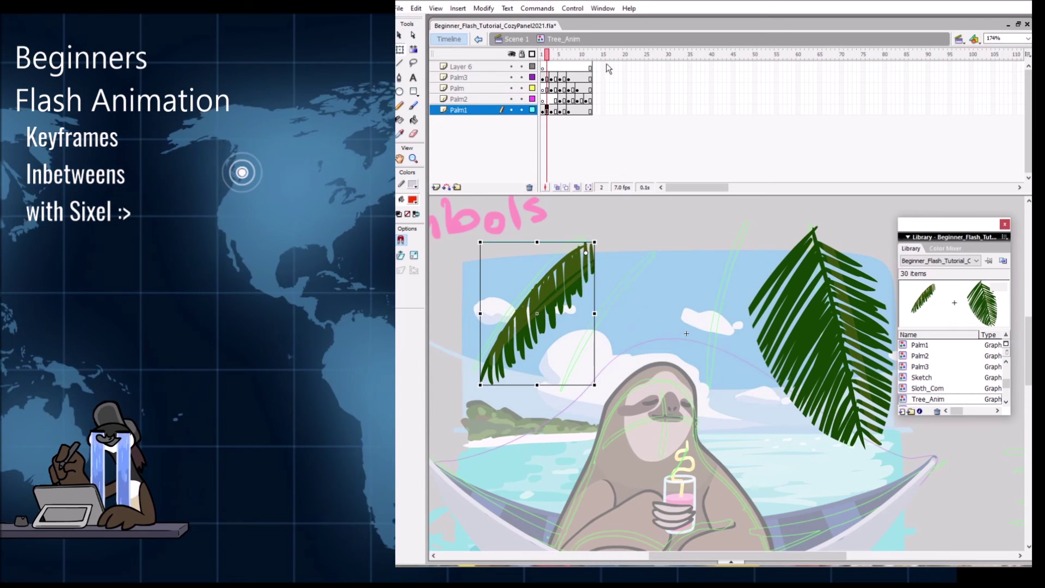
pyautogui.click(543, 111)
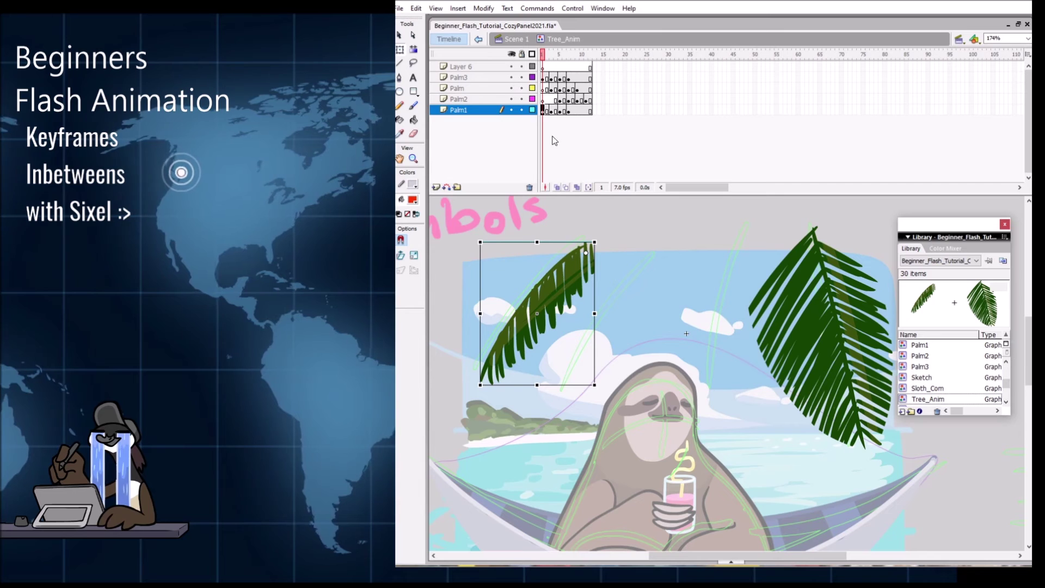
pyautogui.click(570, 111)
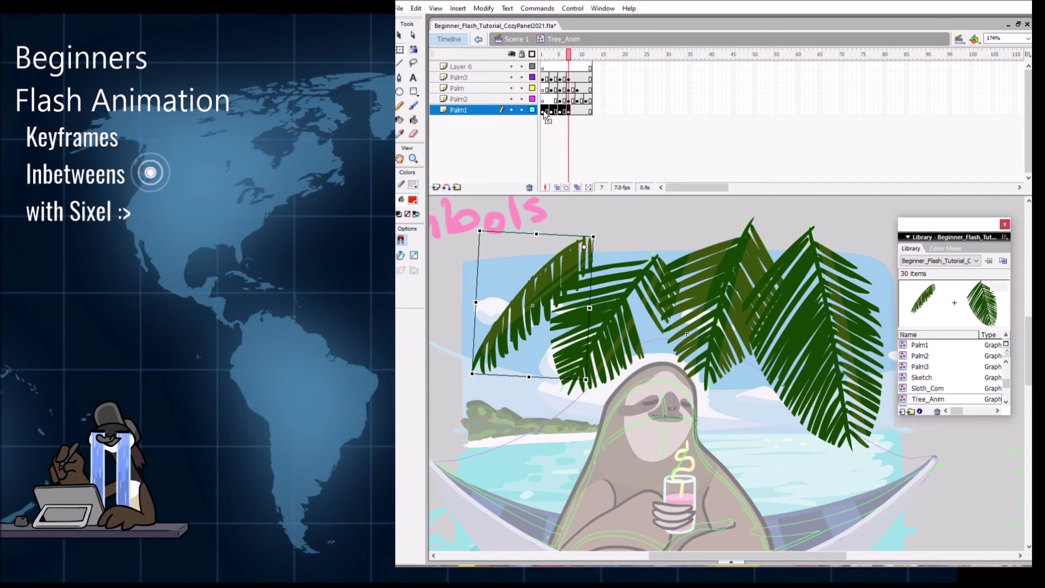
pyautogui.moveTo(570, 110); pyautogui.dragTo(604, 110)
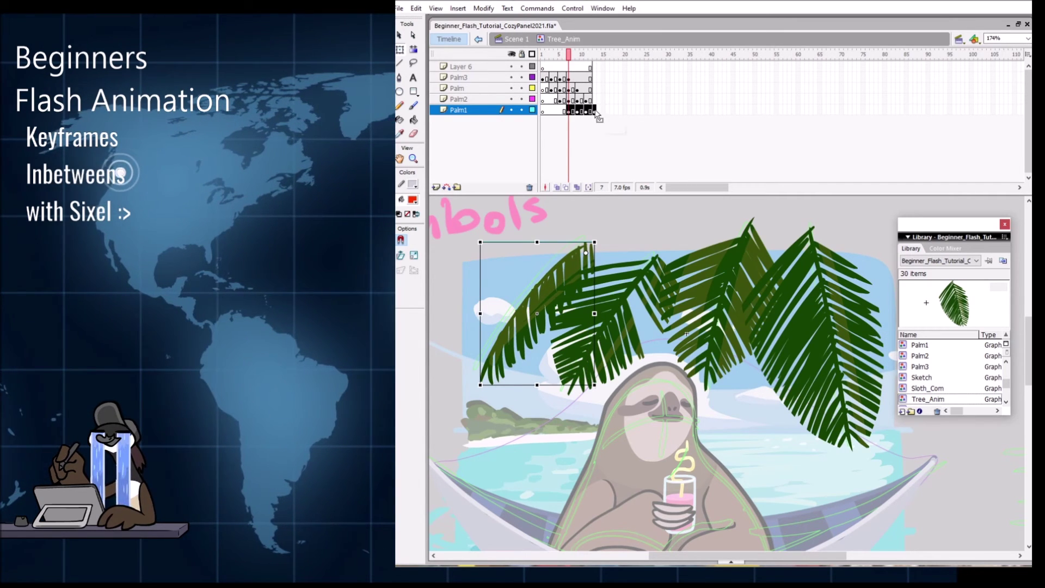
# Step: Move the Palm1 layer's frame 13 keyframe to frame 1 and trim the layer back to frame 12
pyautogui.click(595, 112)
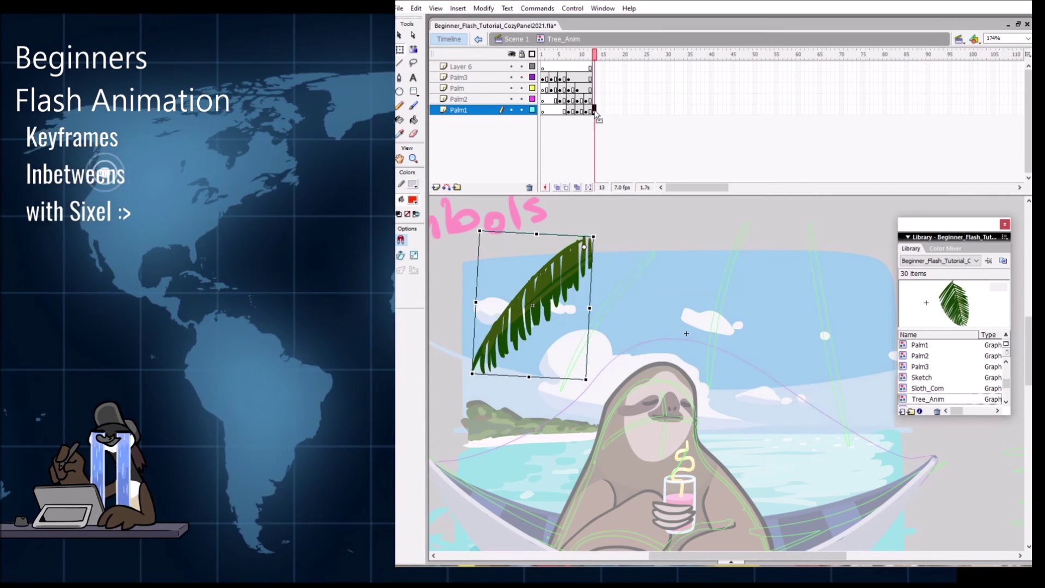
pyautogui.click(543, 111)
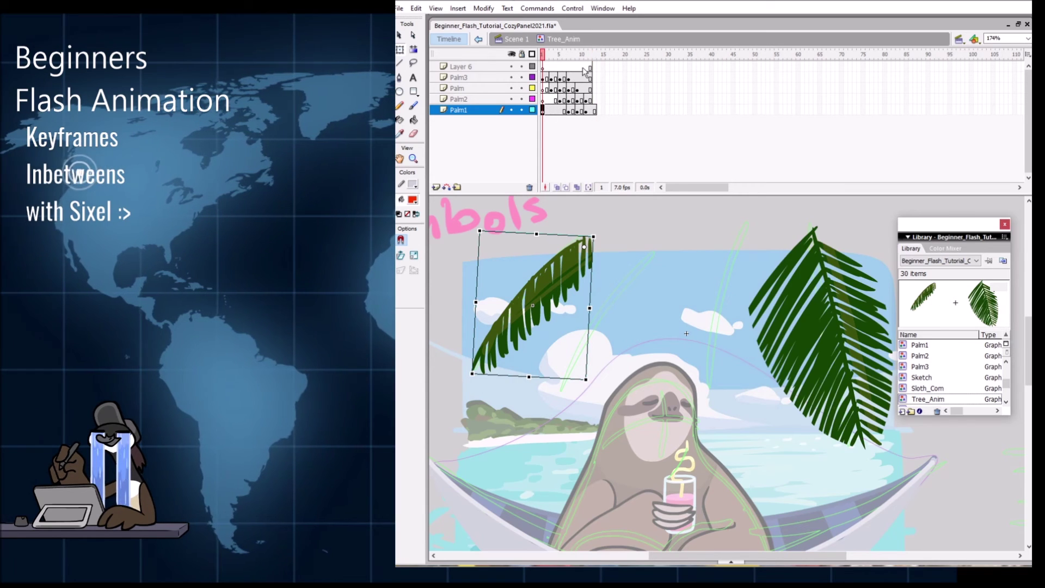
pyautogui.rightClick(597, 112)
pyautogui.click(632, 145)
pyautogui.moveTo(590, 53)
pyautogui.mouseDown()
pyautogui.moveTo(543, 53)
pyautogui.moveTo(592, 49)
pyautogui.moveTo(543, 59)
pyautogui.moveTo(579, 65)
pyautogui.mouseUp()
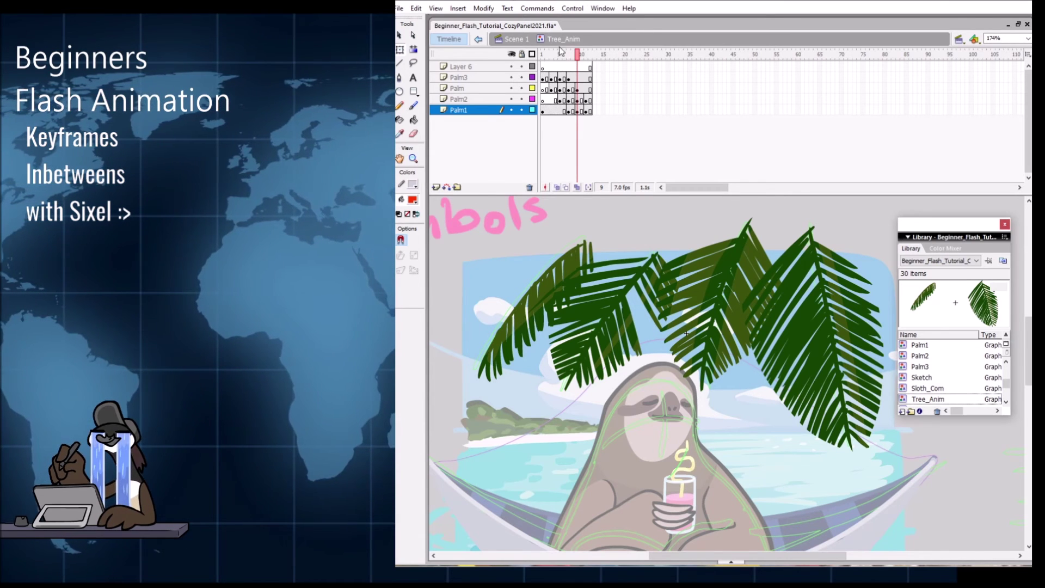
pyautogui.click(551, 88)
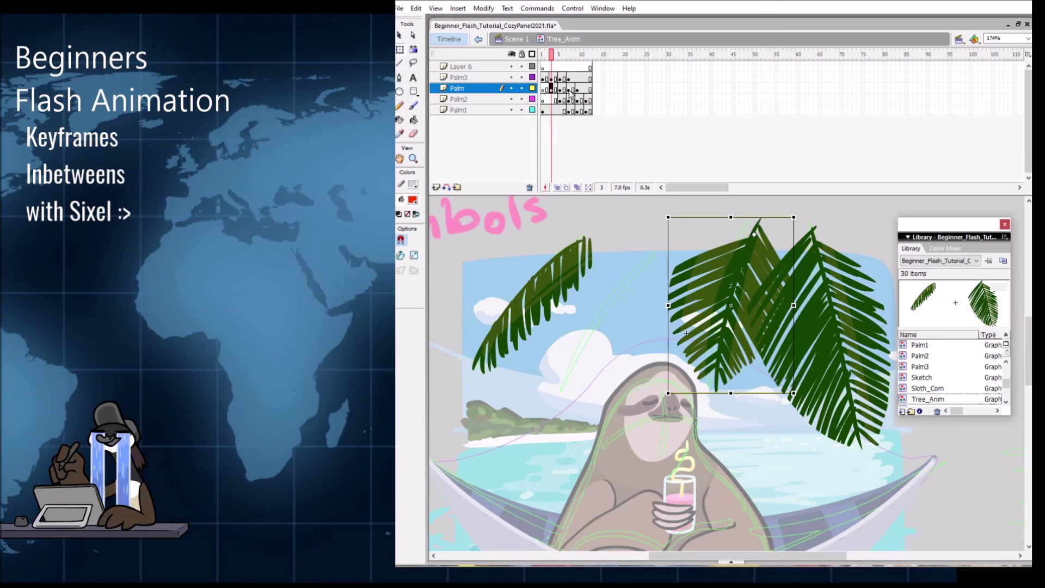
pyautogui.moveTo(552, 53); pyautogui.dragTo(579, 47)
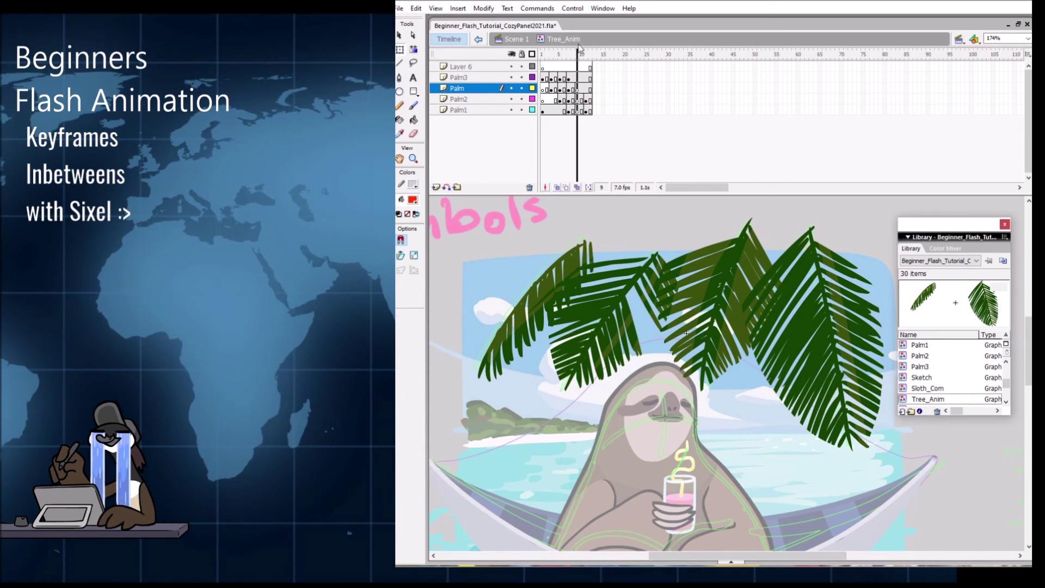
# Step: Copy the Palm3 layer's frame 5 keyframe to frame 9
pyautogui.click(560, 79)
pyautogui.rightClick(567, 80)
pyautogui.click(596, 203)
pyautogui.click(577, 79)
pyautogui.rightClick(577, 79)
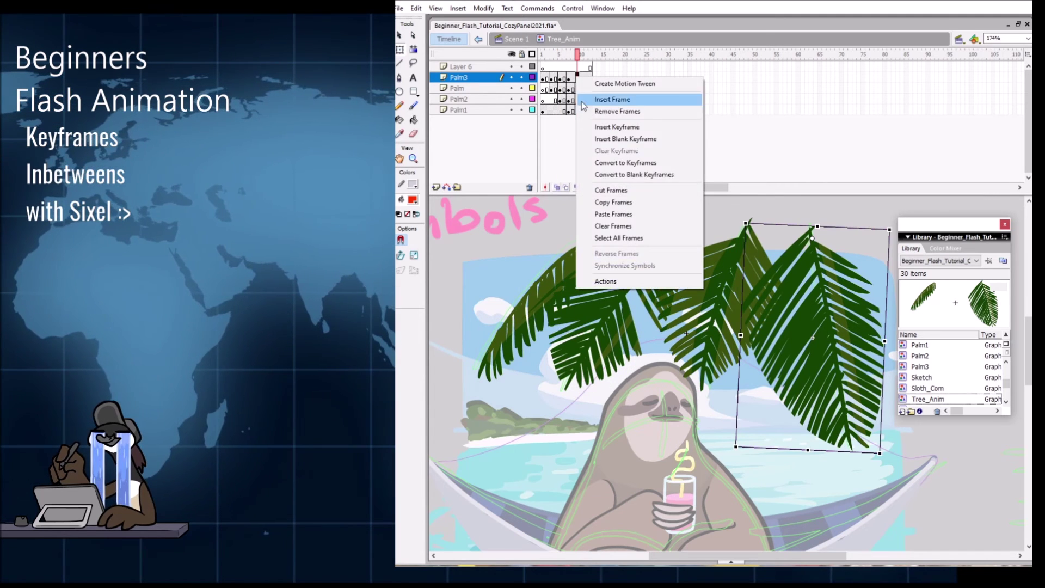
pyautogui.click(613, 215)
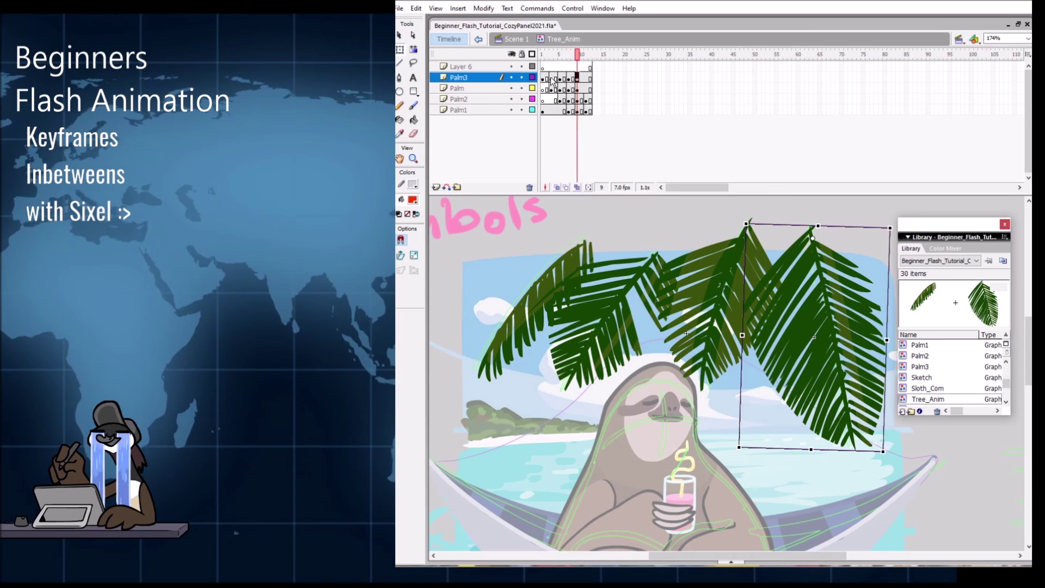
# Step: Copy the Palm3 layer's frame 3 keyframe to frame 11 and preview the frond's sway
pyautogui.rightClick(552, 80)
pyautogui.click(579, 204)
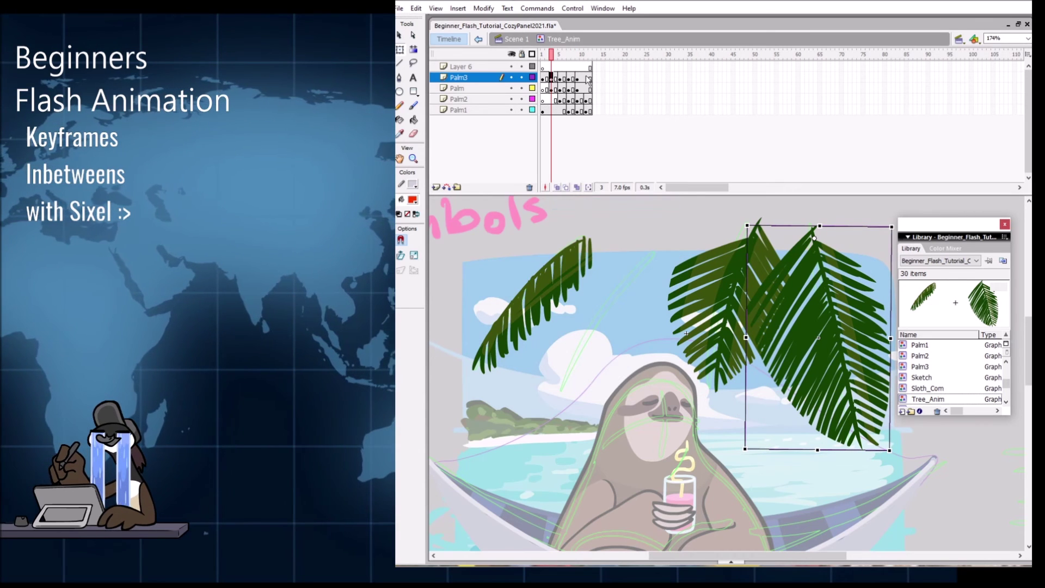
pyautogui.click(585, 79)
pyautogui.rightClick(586, 79)
pyautogui.click(622, 214)
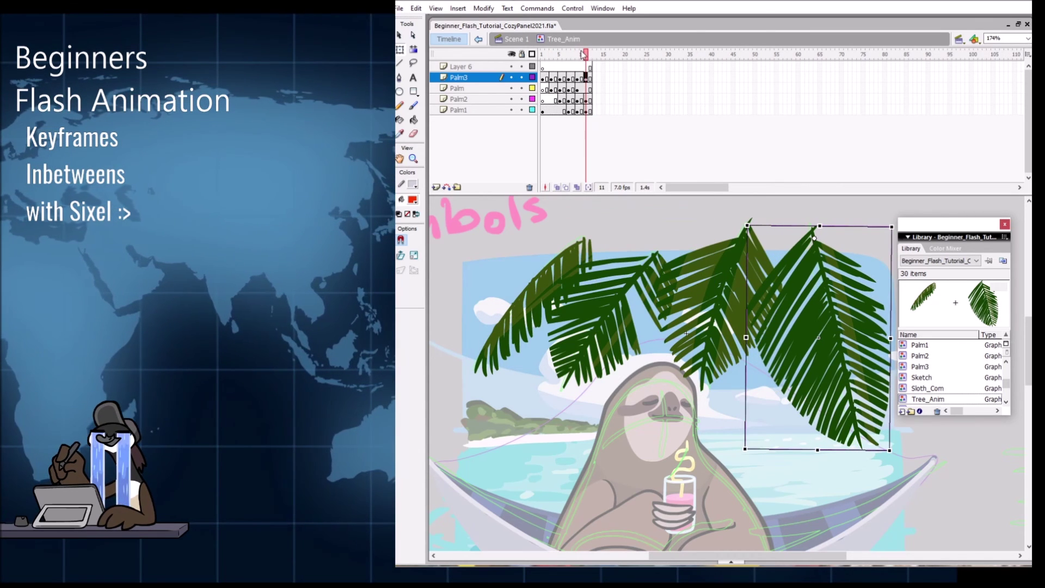
pyautogui.press('Return')
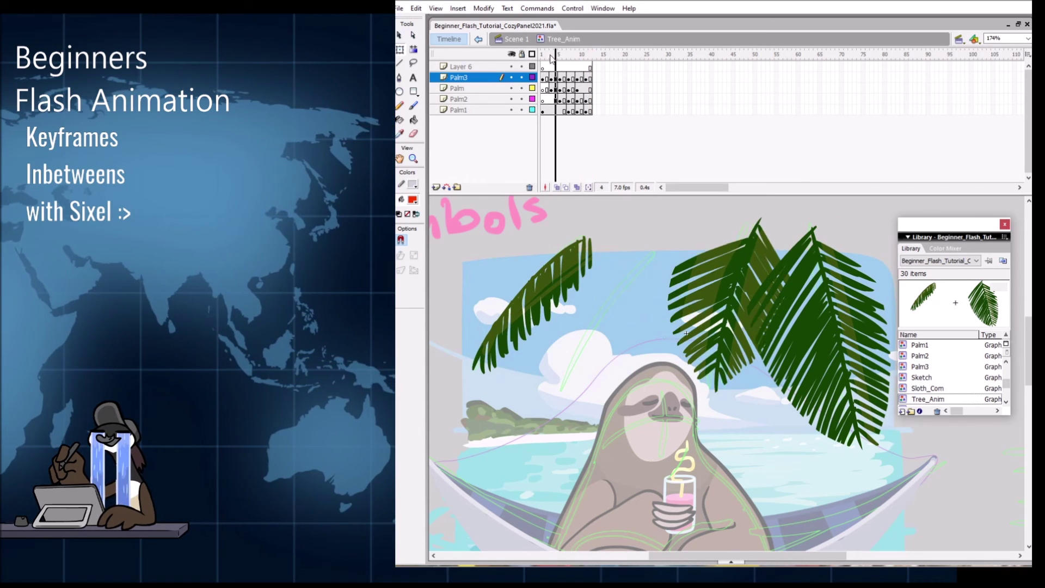
pyautogui.moveTo(543, 60)
pyautogui.mouseDown()
pyautogui.moveTo(588, 67)
pyautogui.moveTo(556, 65)
pyautogui.mouseUp()
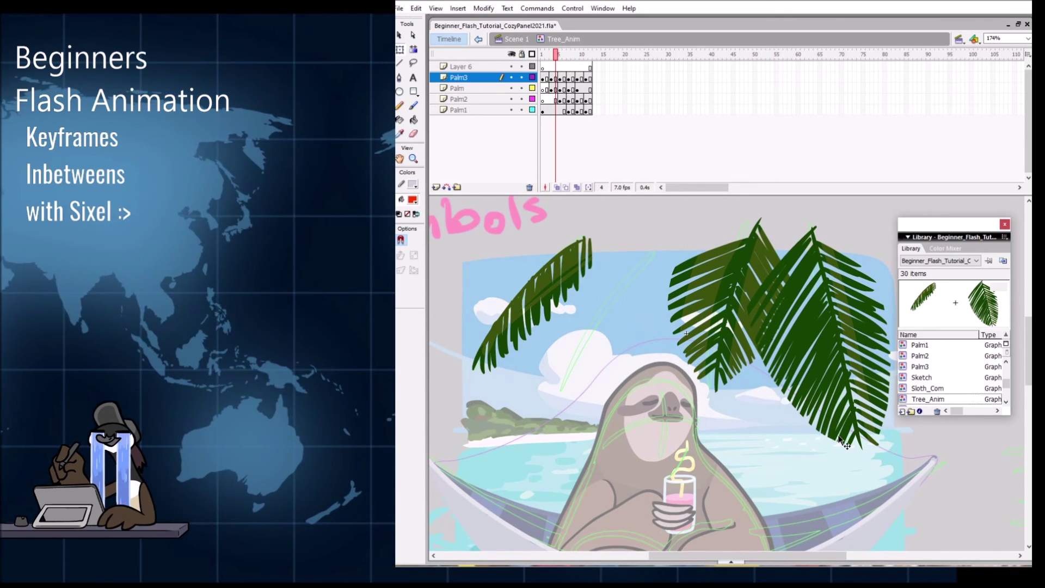
pyautogui.click(782, 291)
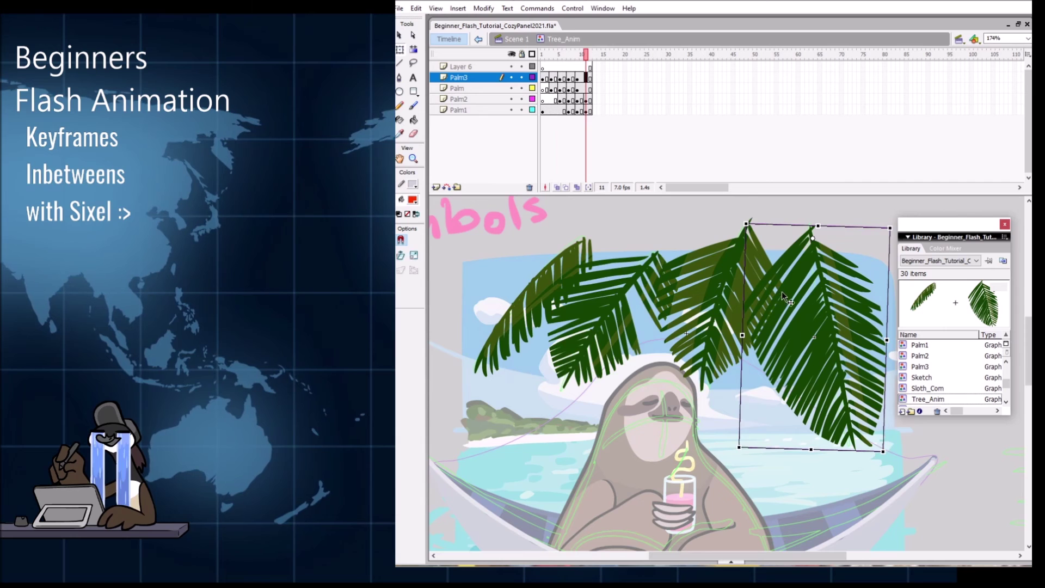
pyautogui.press('Return')
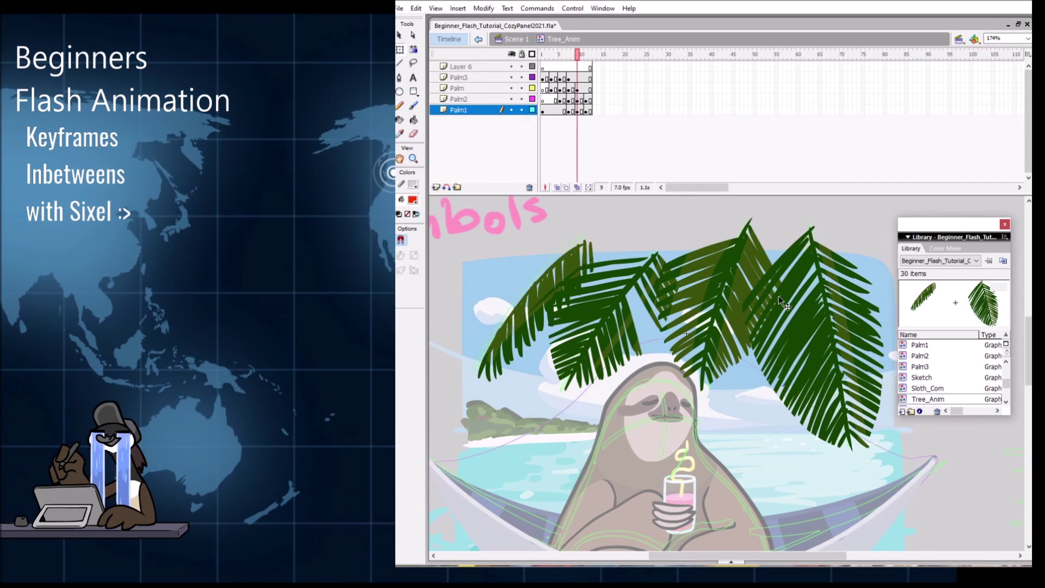
# Step: Copy the Palm layer's frame 9 keyframe to frame 1
pyautogui.click(578, 89)
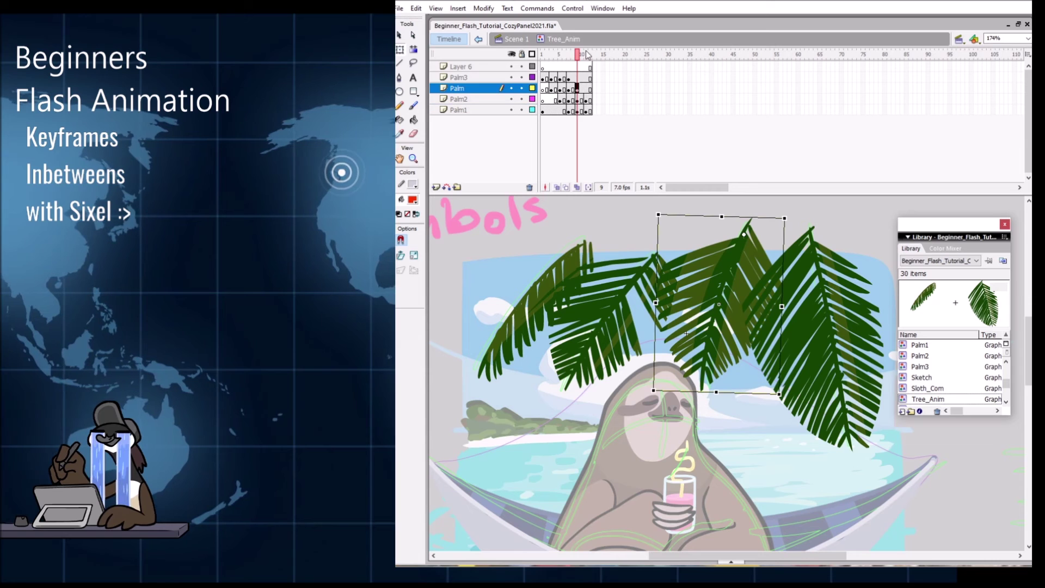
pyautogui.rightClick(579, 92)
pyautogui.click(604, 214)
pyautogui.rightClick(543, 93)
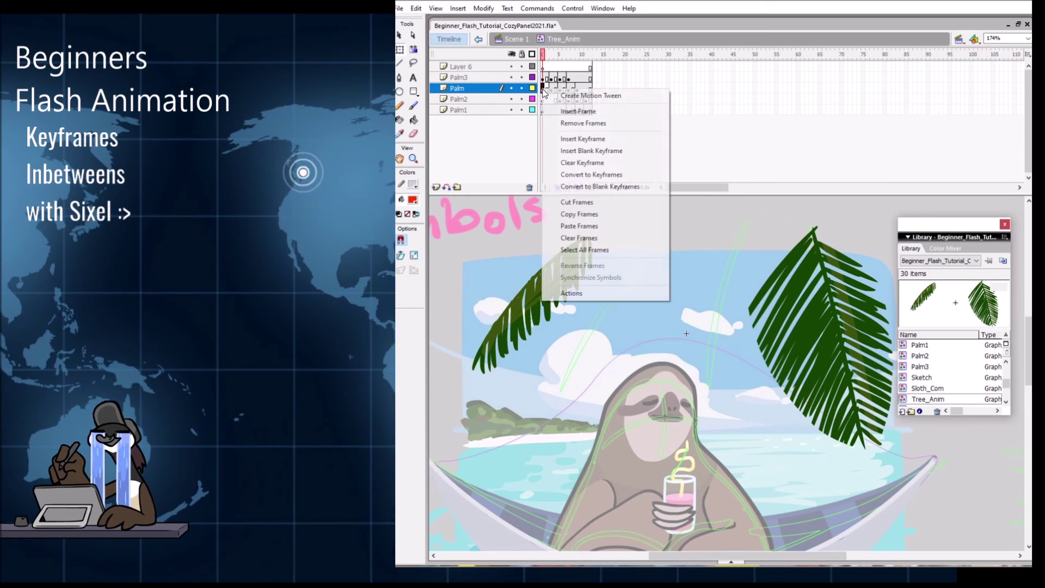
pyautogui.click(580, 226)
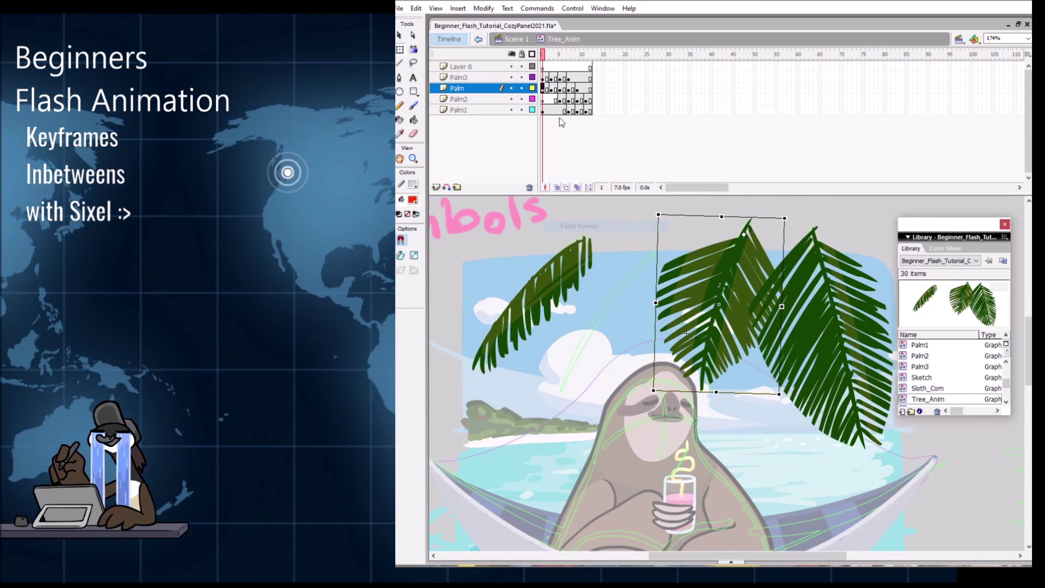
# Step: Copy the Palm2 layer's frame 11 keyframe to frame 1 and scrub through the sway
pyautogui.rightClick(586, 100)
pyautogui.click(618, 225)
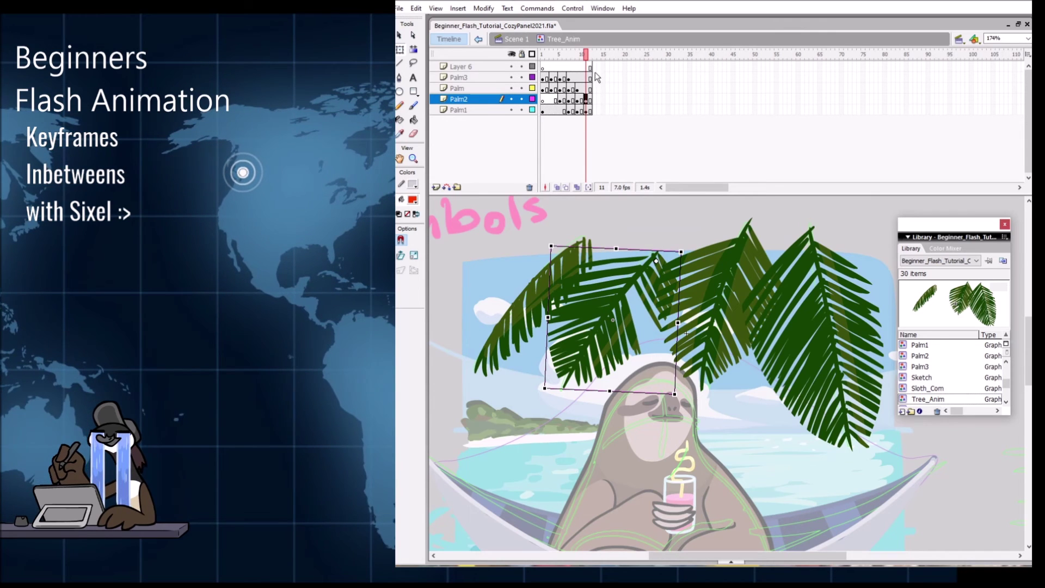
pyautogui.click(544, 99)
pyautogui.rightClick(543, 99)
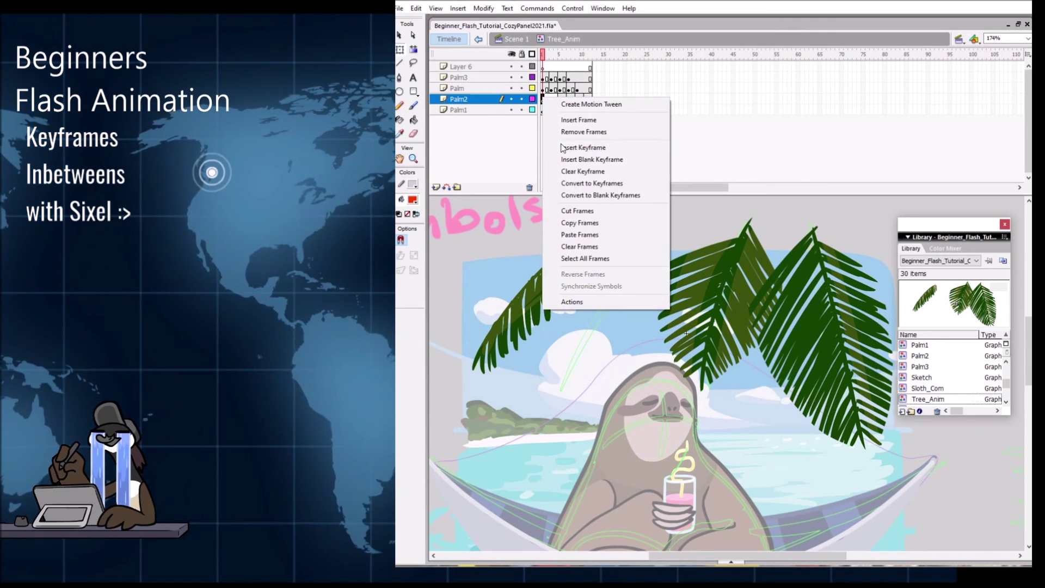
pyautogui.click(580, 234)
pyautogui.click(558, 55)
pyautogui.moveTo(561, 64); pyautogui.dragTo(589, 77)
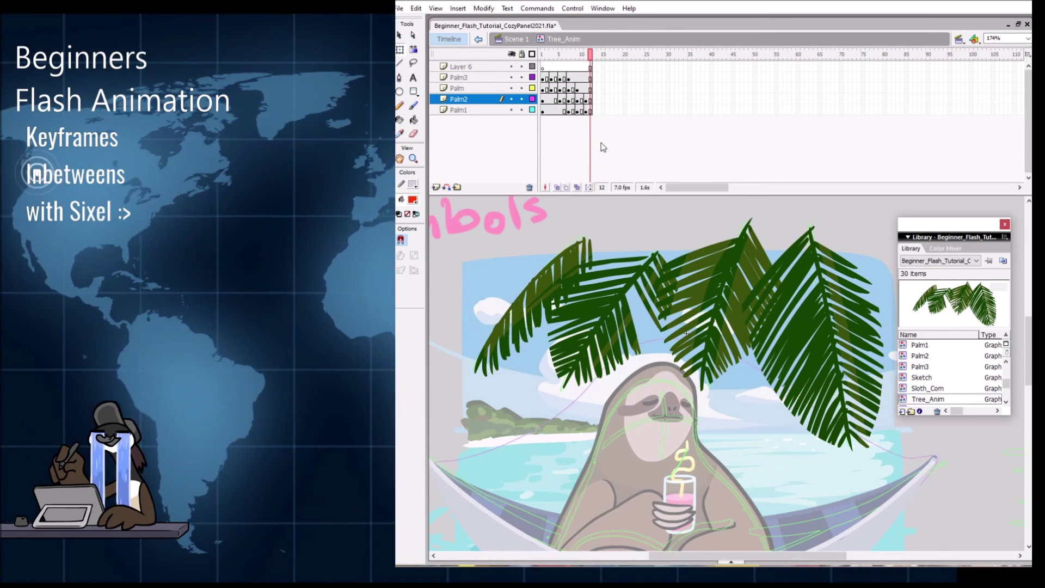
# Step: Undo the keyframes pasted into frame 1 of Palm and Palm2, and the move of Palm1's frame 13 keyframe to frame 1
pyautogui.hotkey('ctrl', 'z')
pyautogui.hotkey('ctrl', 'z')
pyautogui.hotkey('ctrl', 'z')
pyautogui.hotkey('ctrl', 'z')
pyautogui.hotkey('ctrl', 'z')
pyautogui.hotkey('ctrl', 'z')
pyautogui.hotkey('ctrl', 'z')
pyautogui.hotkey('ctrl', 'z')
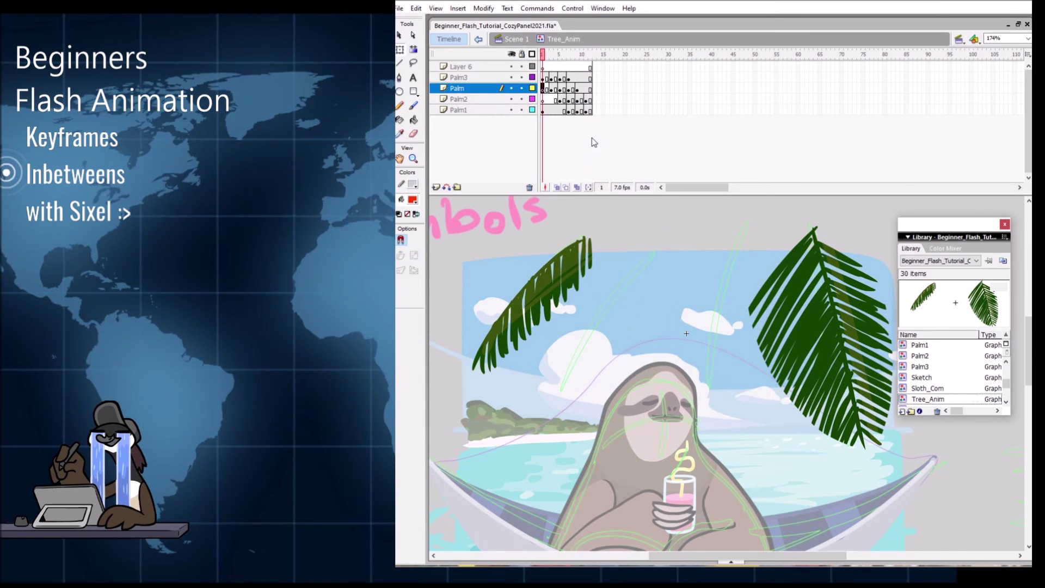
pyautogui.hotkey('ctrl', 'z')
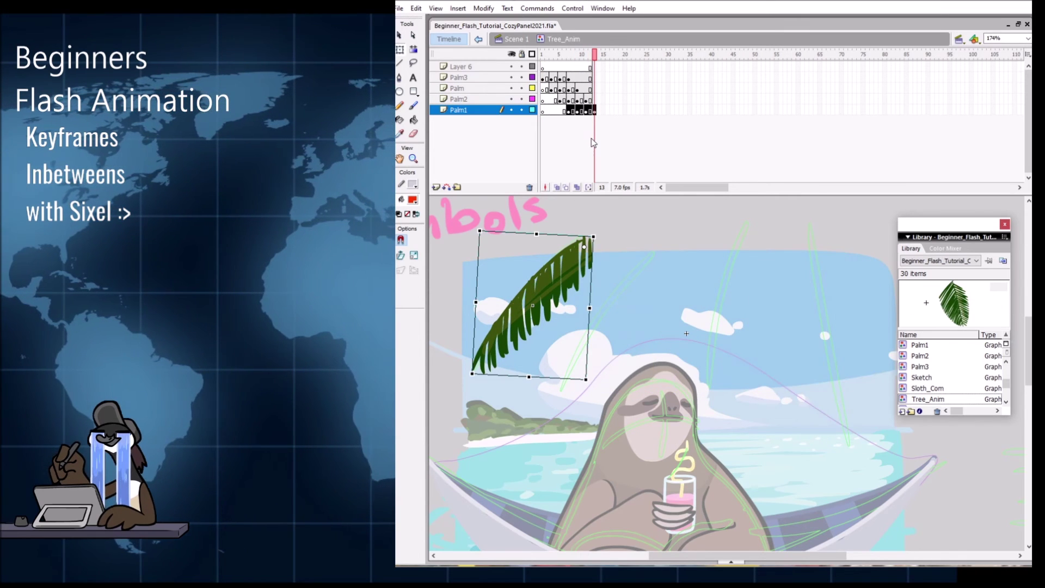
# Step: Scrub through the timeline to examine how the fronds' offset poses follow each other and where the Palm3 sway stops
pyautogui.click(584, 152)
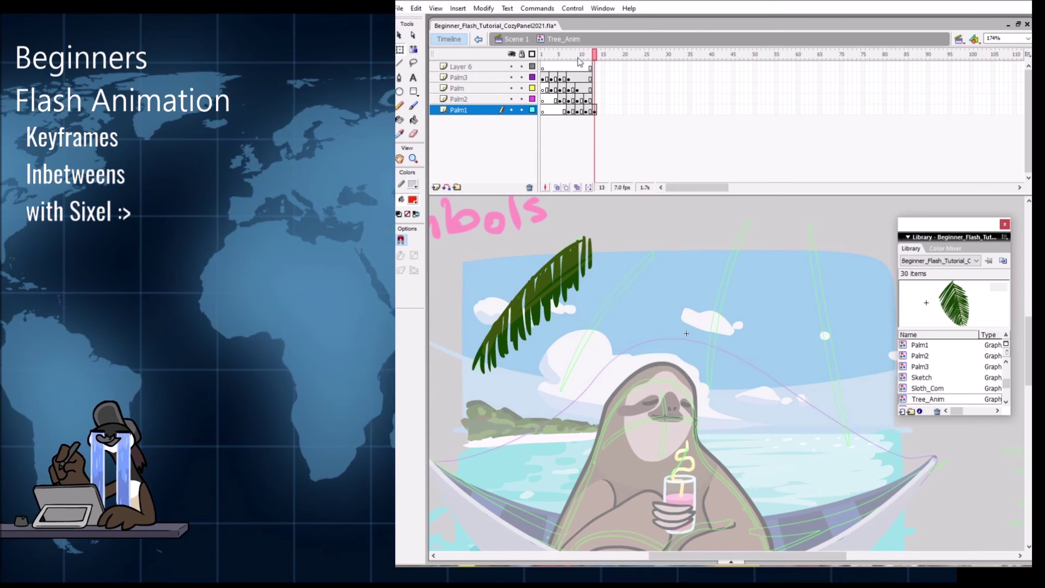
pyautogui.moveTo(566, 55); pyautogui.dragTo(597, 48)
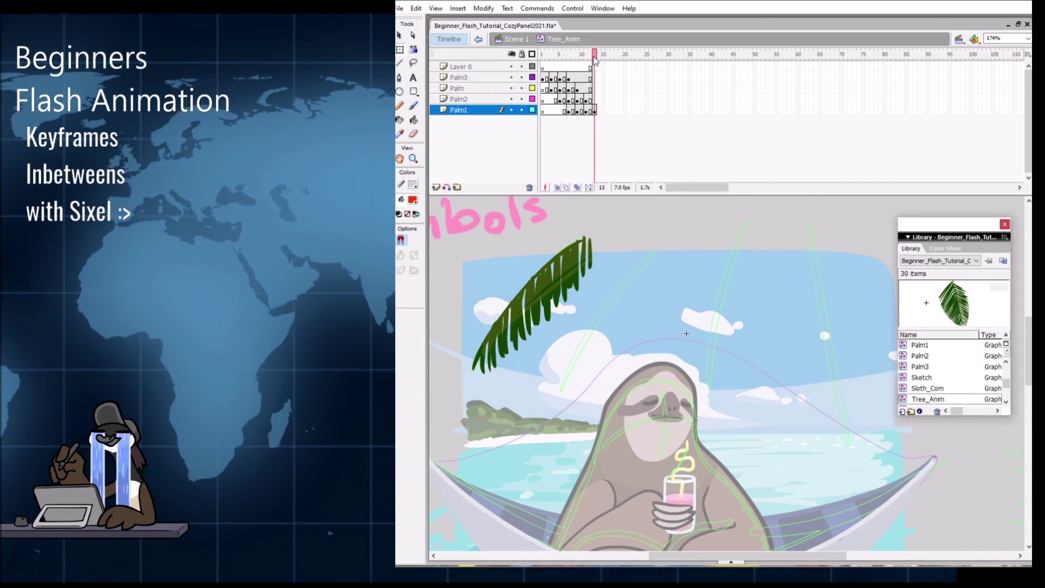
pyautogui.click(553, 79)
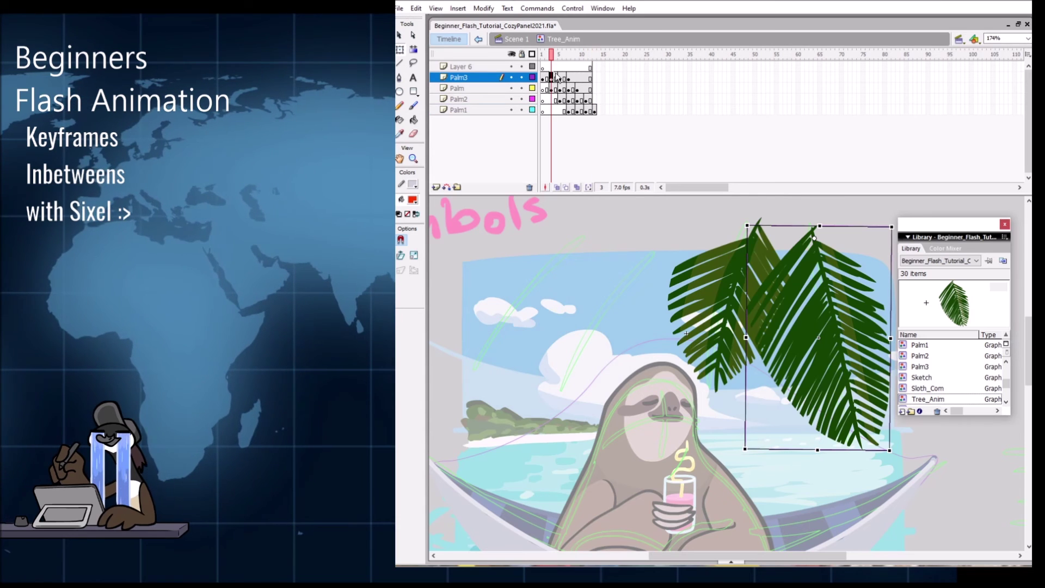
pyautogui.click(560, 79)
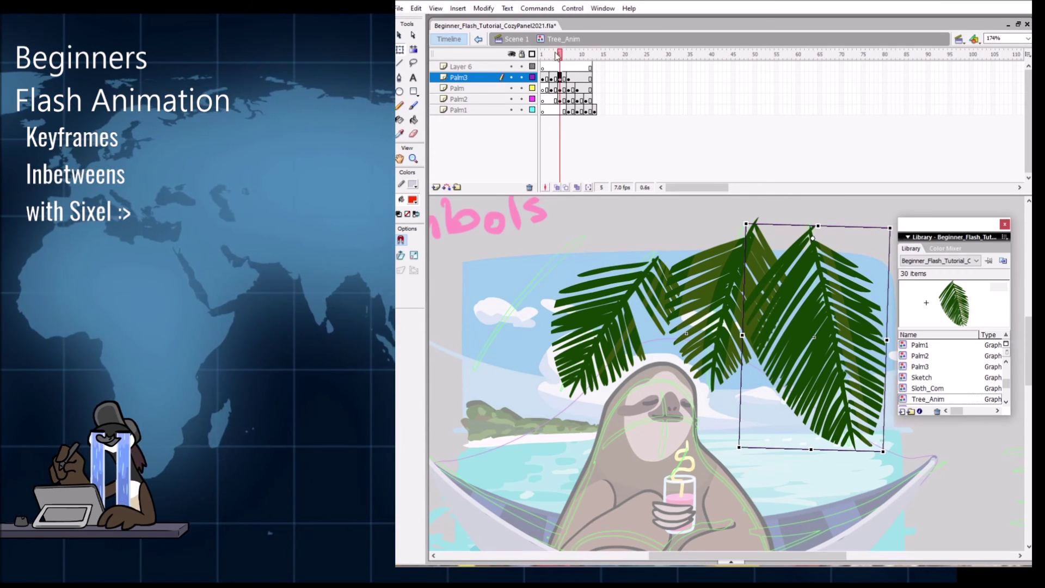
pyautogui.moveTo(561, 60); pyautogui.dragTo(584, 50)
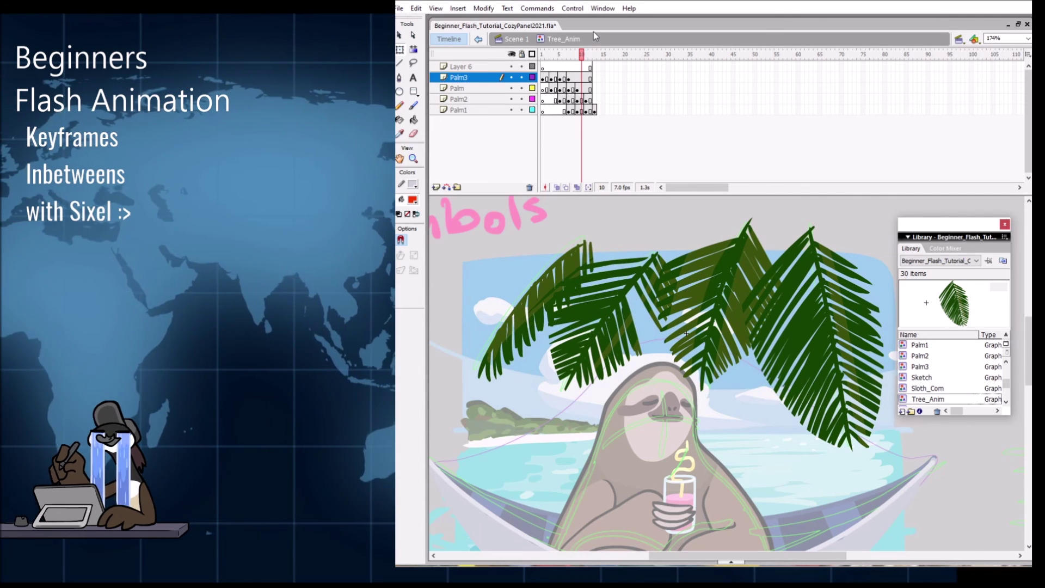
pyautogui.moveTo(760, 458)
pyautogui.mouseDown()
pyautogui.moveTo(728, 448)
pyautogui.moveTo(747, 453)
pyautogui.mouseUp()
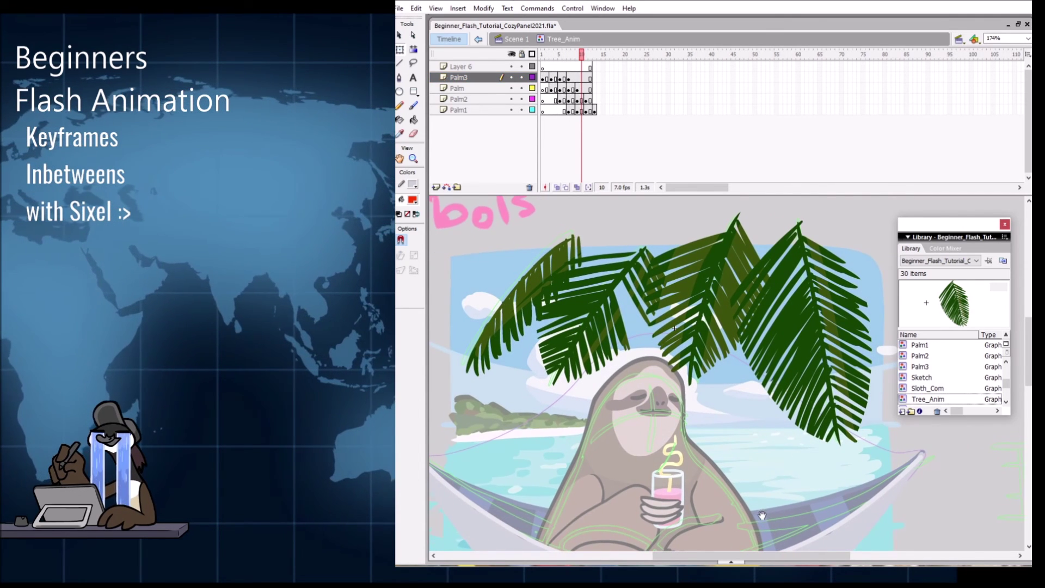
pyautogui.moveTo(763, 514); pyautogui.dragTo(767, 496)
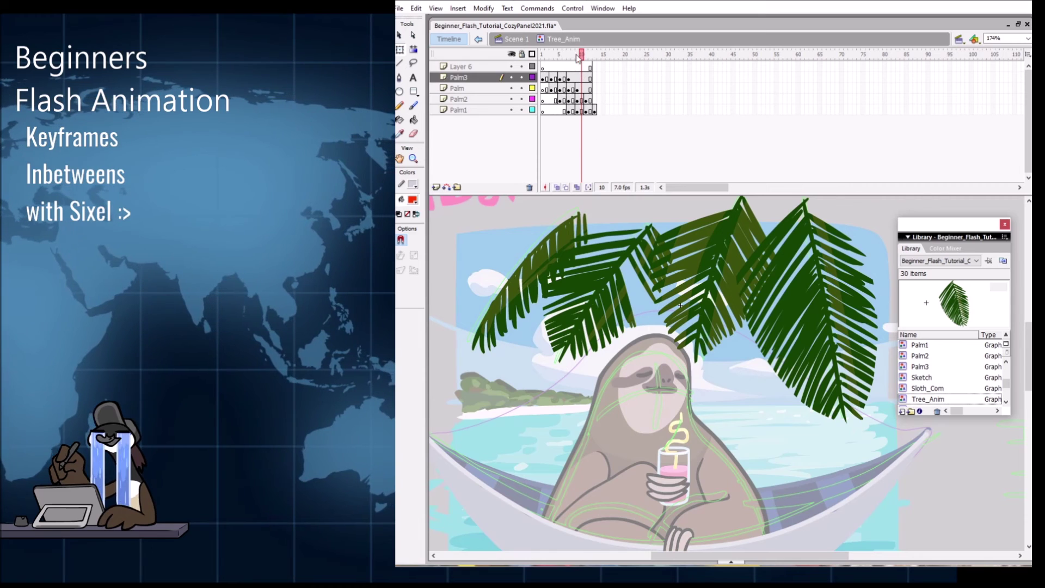
# Step: Copy the Palm3 layer's frame 1 keyframe to frame 12
pyautogui.click(559, 78)
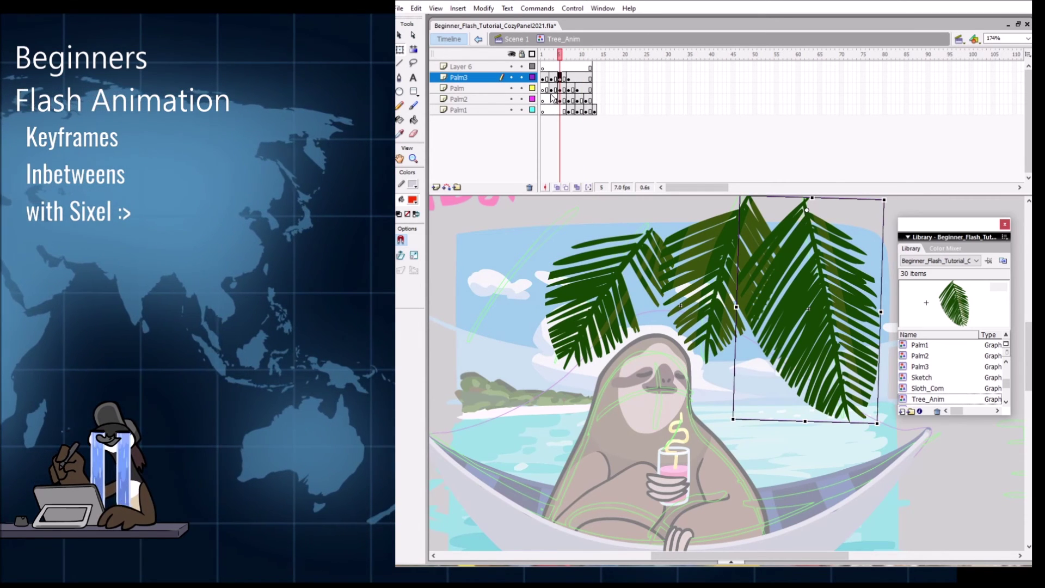
pyautogui.click(543, 78)
pyautogui.rightClick(545, 80)
pyautogui.click(571, 200)
pyautogui.click(590, 77)
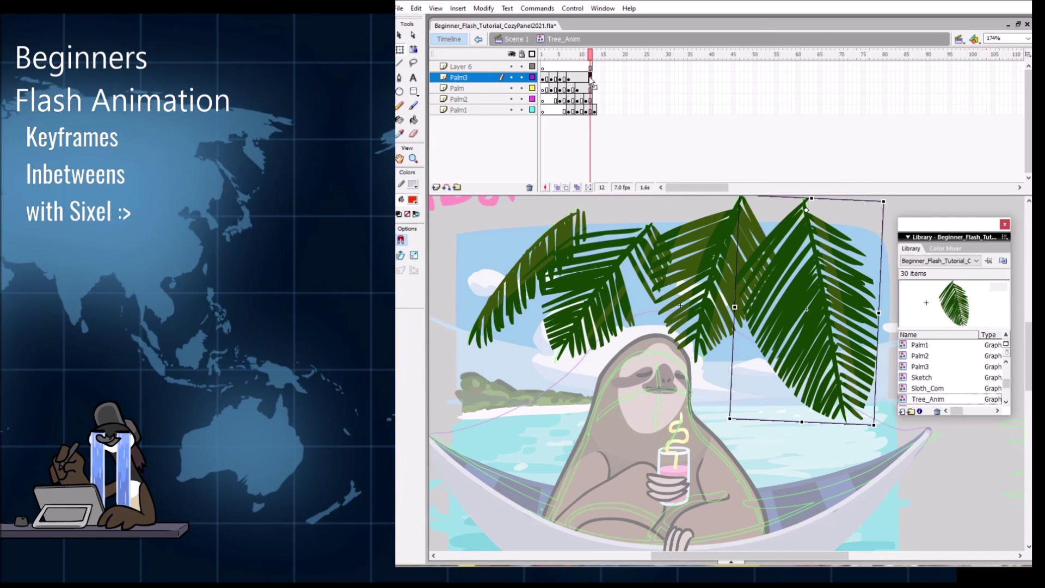
pyautogui.rightClick(590, 77)
pyautogui.click(616, 209)
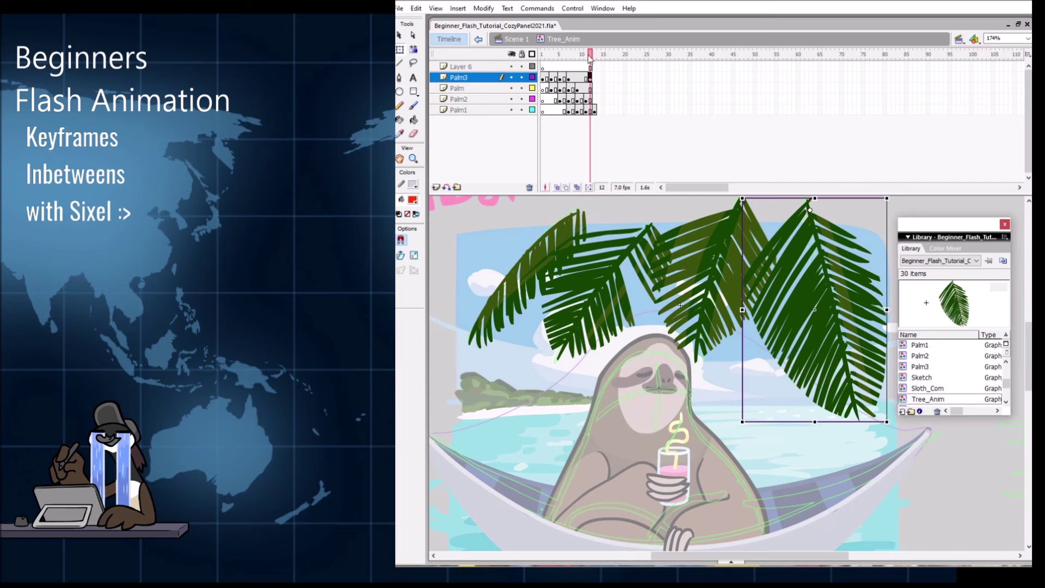
# Step: Create a motion tween on the Palm3 layer between the keyframes at frames 7 and 12
pyautogui.moveTo(592, 57)
pyautogui.mouseDown()
pyautogui.moveTo(563, 58)
pyautogui.moveTo(585, 61)
pyautogui.mouseUp()
pyautogui.click(578, 78)
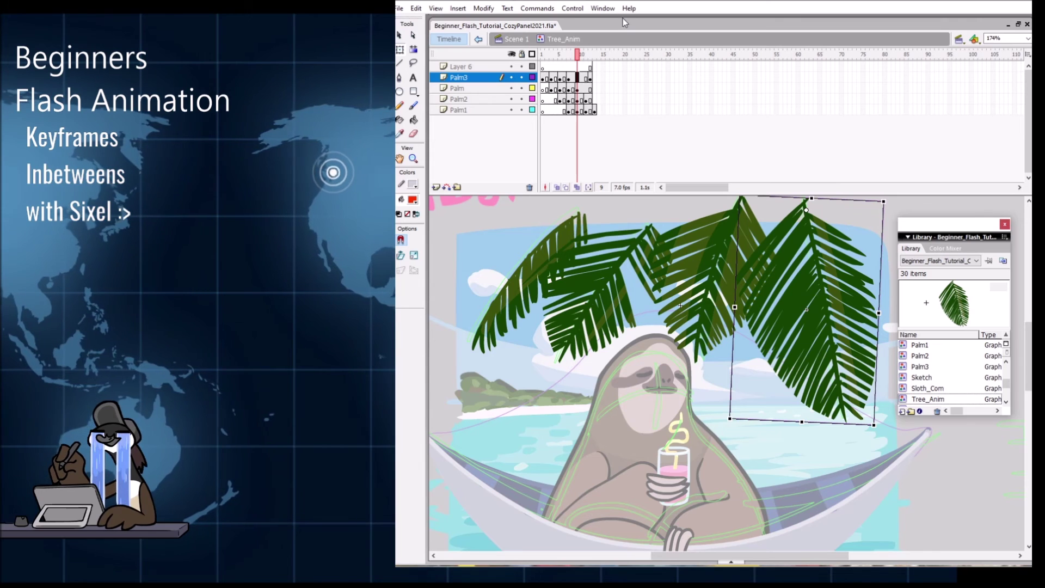
pyautogui.rightClick(578, 78)
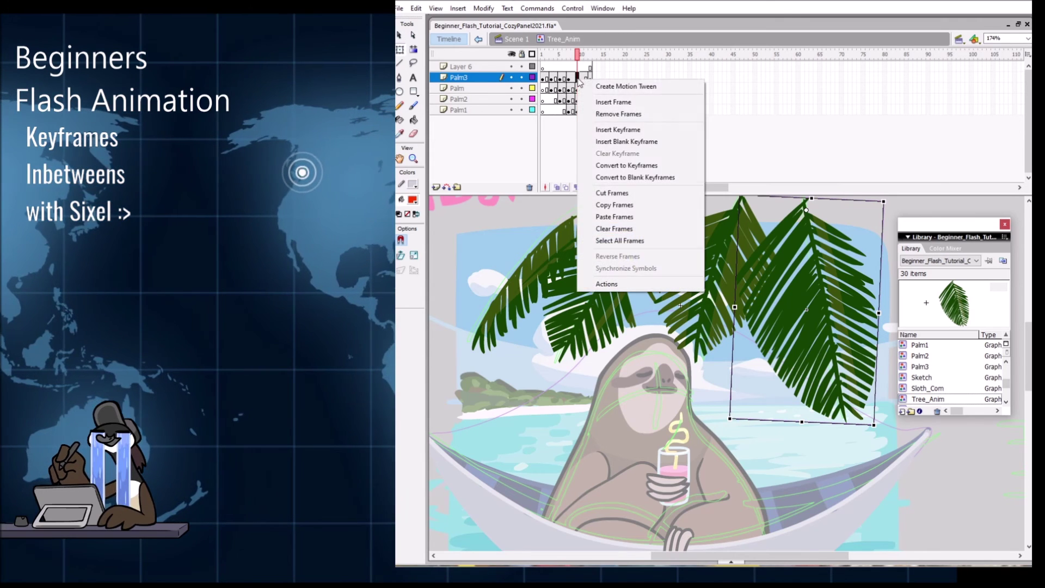
pyautogui.click(610, 83)
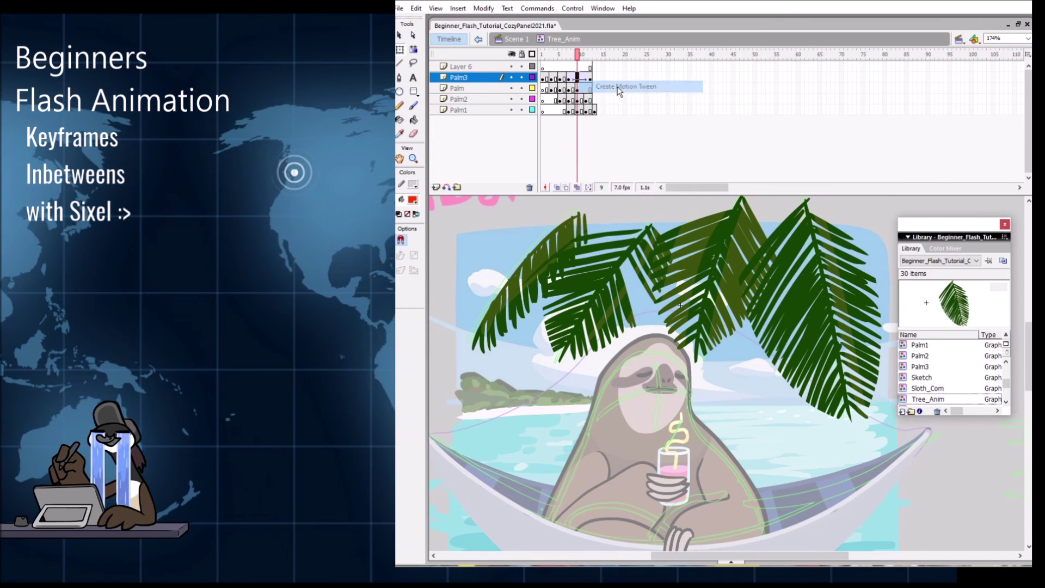
pyautogui.click(581, 77)
pyautogui.moveTo(582, 55); pyautogui.dragTo(578, 57)
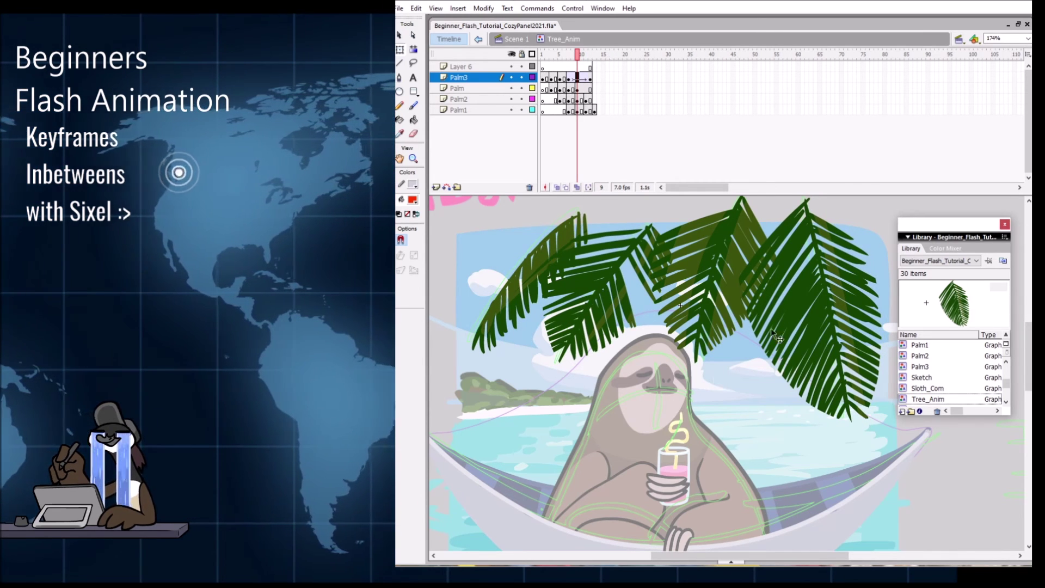
# Step: Hide the Palm, Palm2 and Palm1 layers and turn on onion skin outlines to isolate the Palm3 frond at frame 9
pyautogui.click(844, 376)
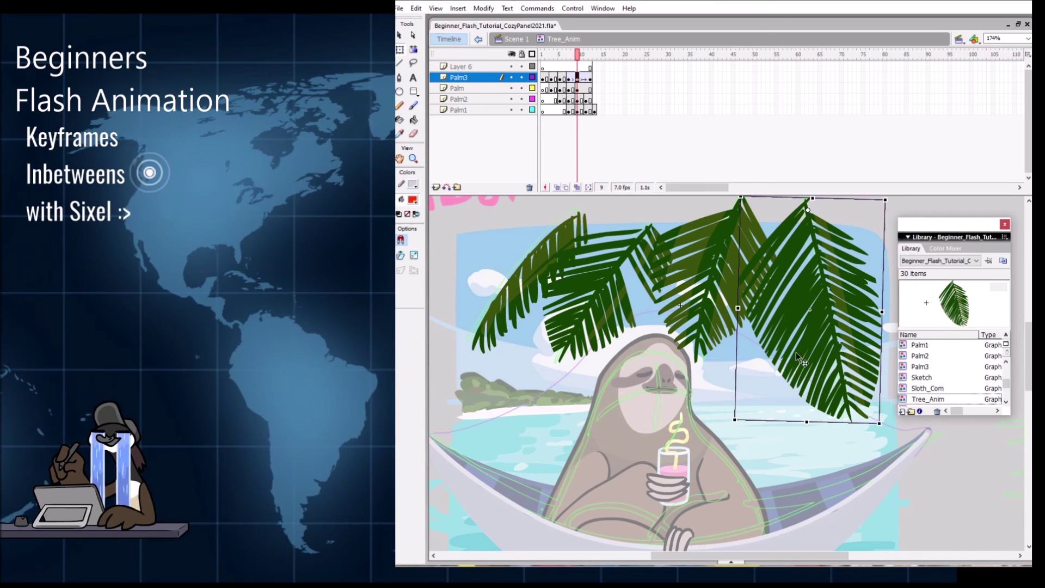
pyautogui.click(511, 89)
pyautogui.moveTo(512, 91); pyautogui.dragTo(512, 110)
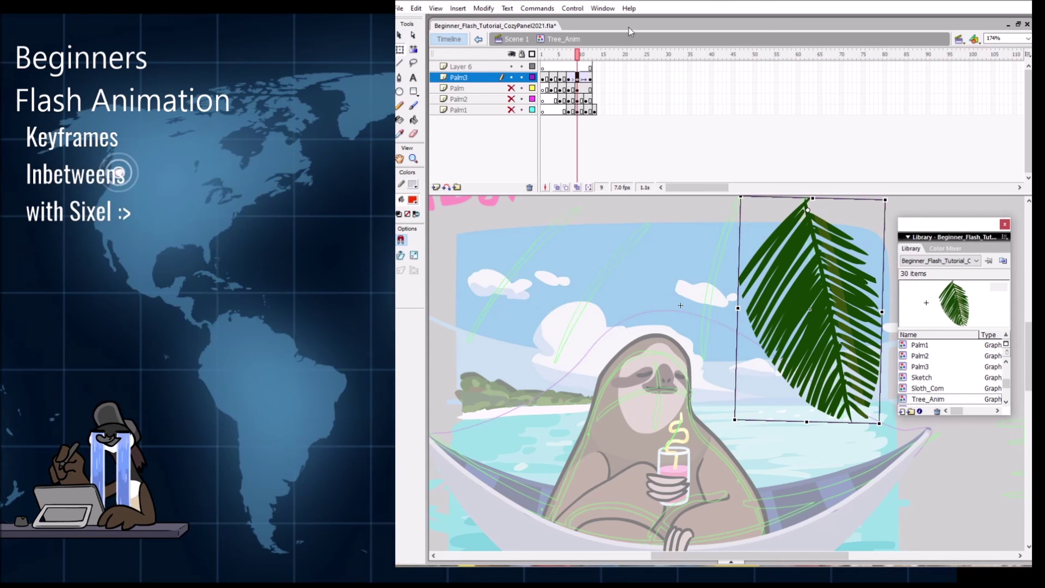
pyautogui.click(532, 77)
pyautogui.moveTo(726, 334); pyautogui.dragTo(657, 320)
pyautogui.click(566, 187)
pyautogui.click(532, 77)
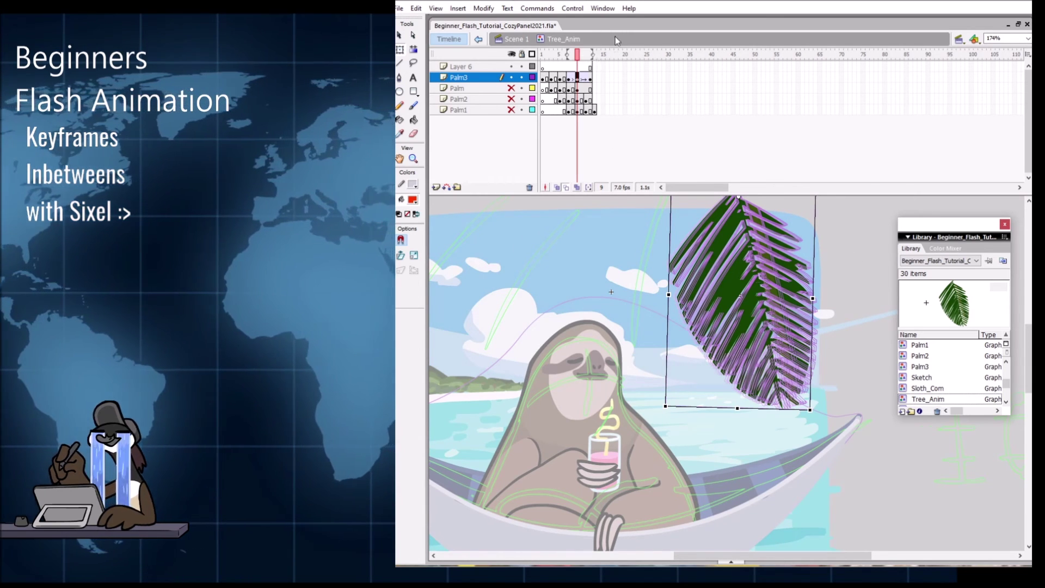
# Step: Rotate the Palm3 frond slightly toward its frame 12 pose and place that keyframe at frame 11
pyautogui.moveTo(816, 412); pyautogui.dragTo(823, 417)
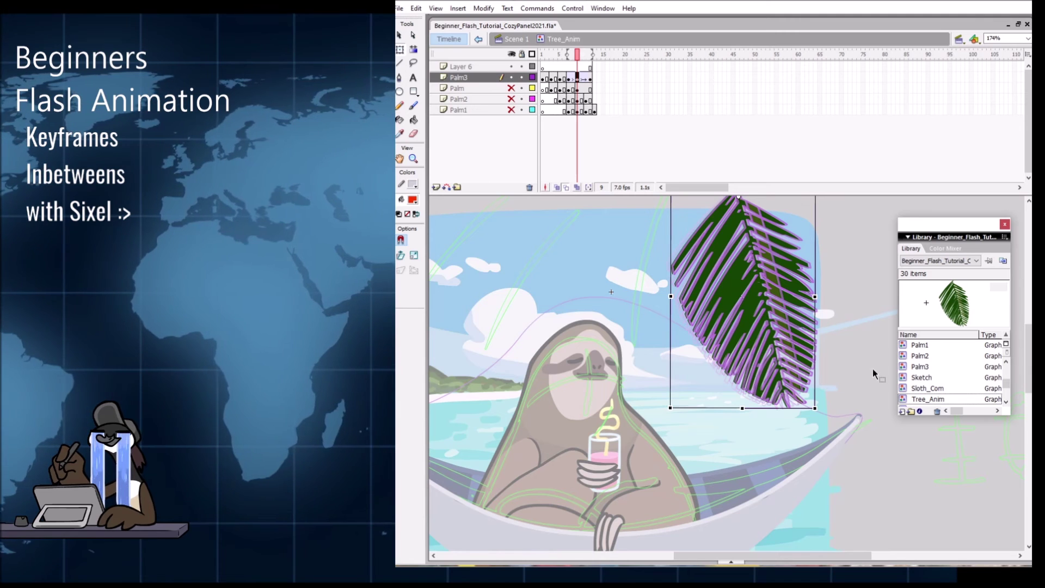
pyautogui.click(582, 79)
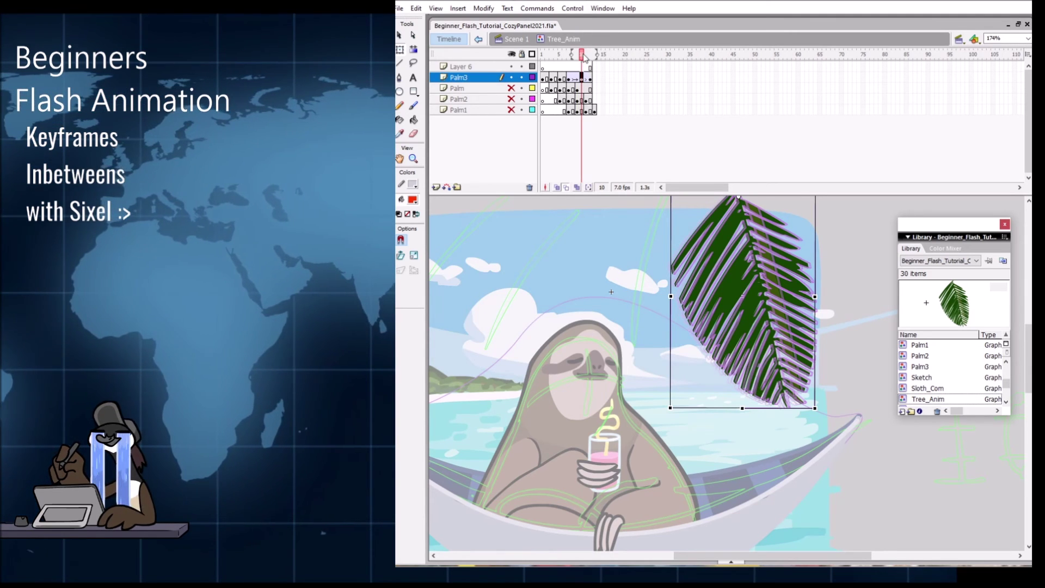
pyautogui.click(586, 57)
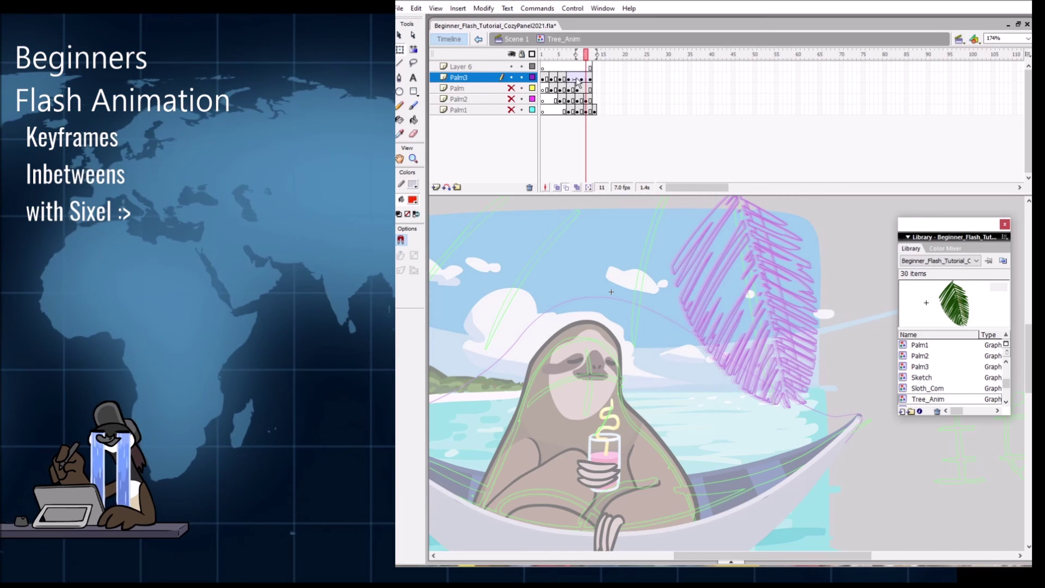
pyautogui.click(581, 78)
pyautogui.click(587, 79)
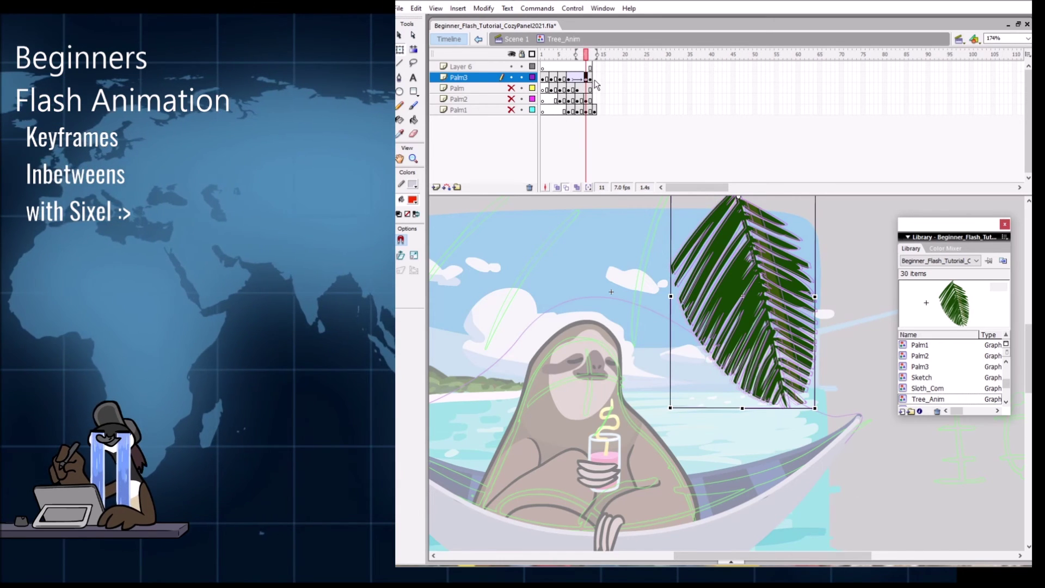
# Step: Add an in-between keyframe of the Palm3 frond at frame 9
pyautogui.press(',')
pyautogui.press(',')
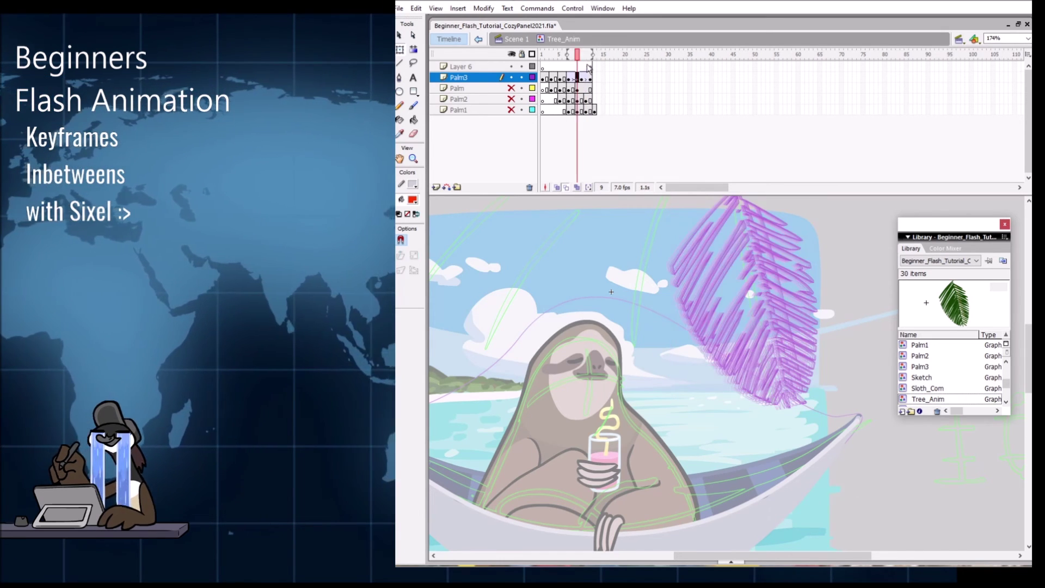
pyautogui.hotkey('ctrl', 'shift', 'v')
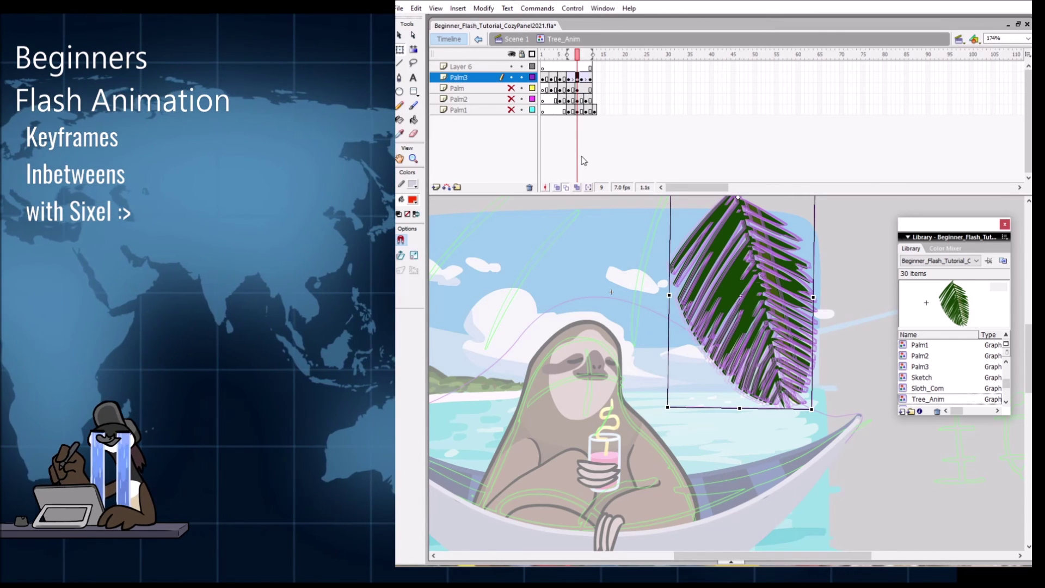
pyautogui.press(',')
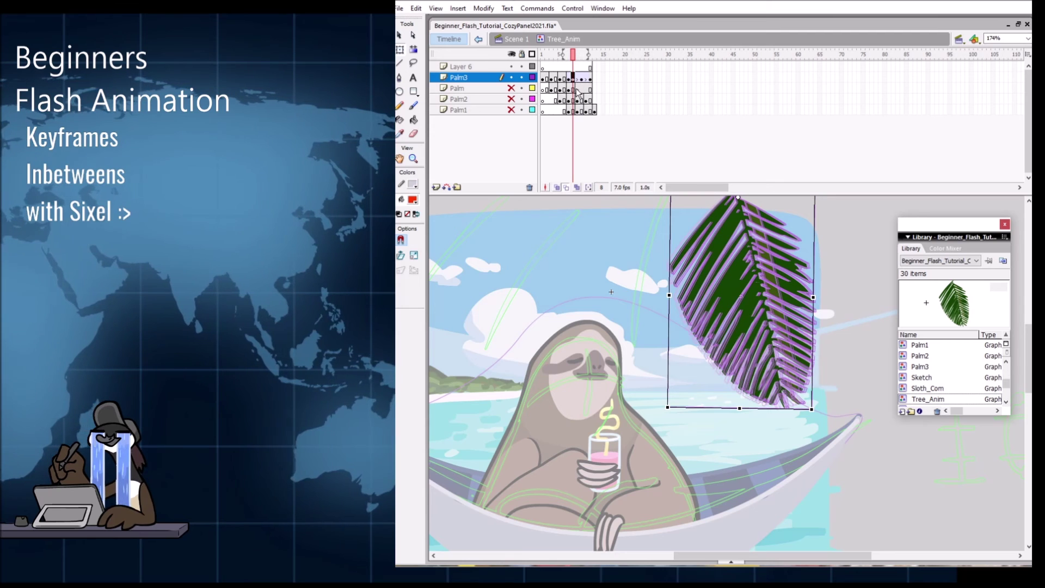
# Step: Clear the Palm3 layer's keyframe at frame 12
pyautogui.press('.')
pyautogui.press('.')
pyautogui.press('.')
pyautogui.press('.')
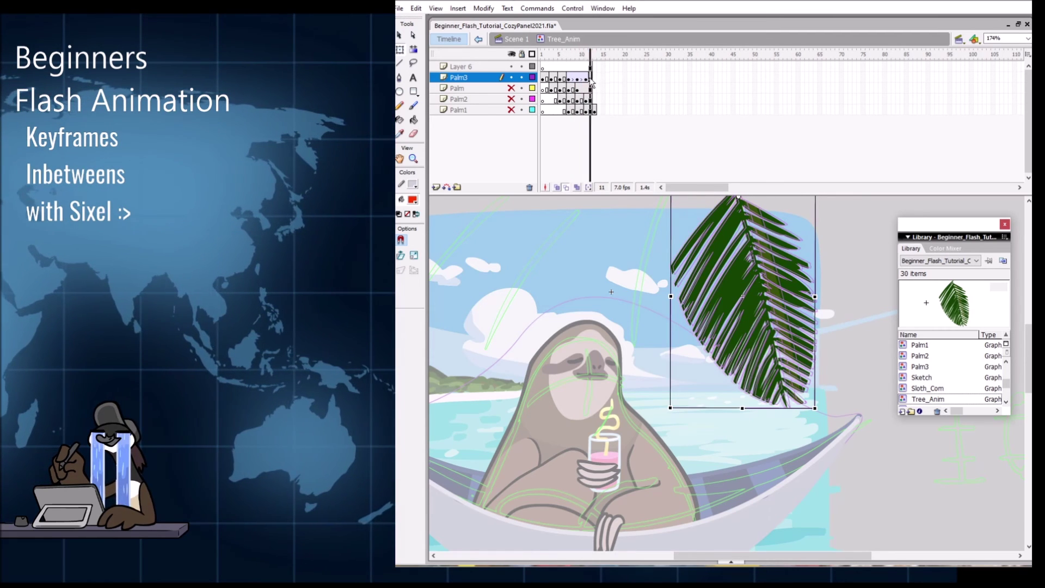
pyautogui.rightClick(590, 79)
pyautogui.click(638, 141)
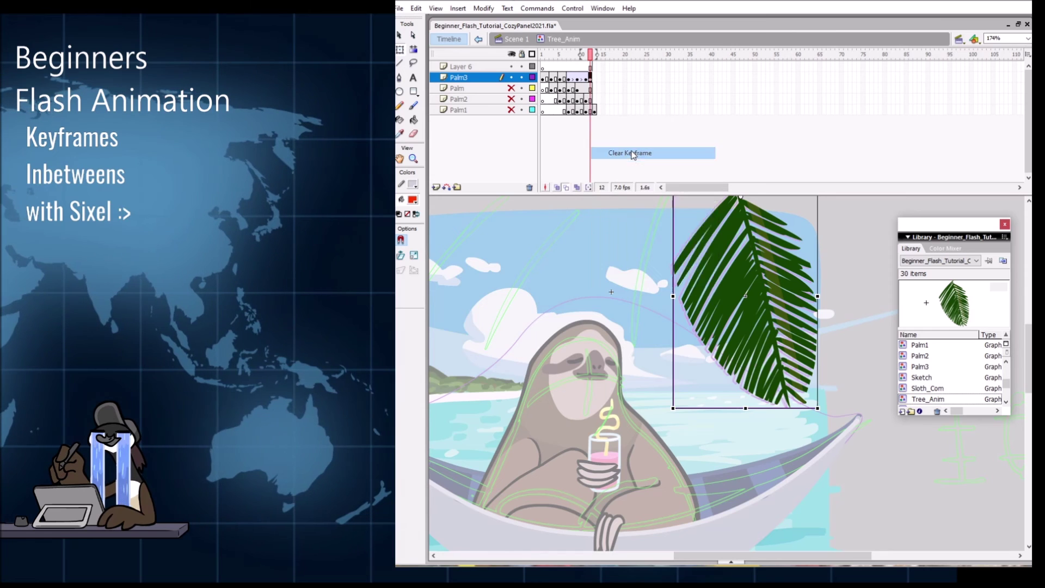
# Step: Remove the motion tweens on the Palm3 layer from frame 7 onward and check the sway without onion skin outlines
pyautogui.click(578, 77)
pyautogui.rightClick(580, 78)
pyautogui.click(623, 85)
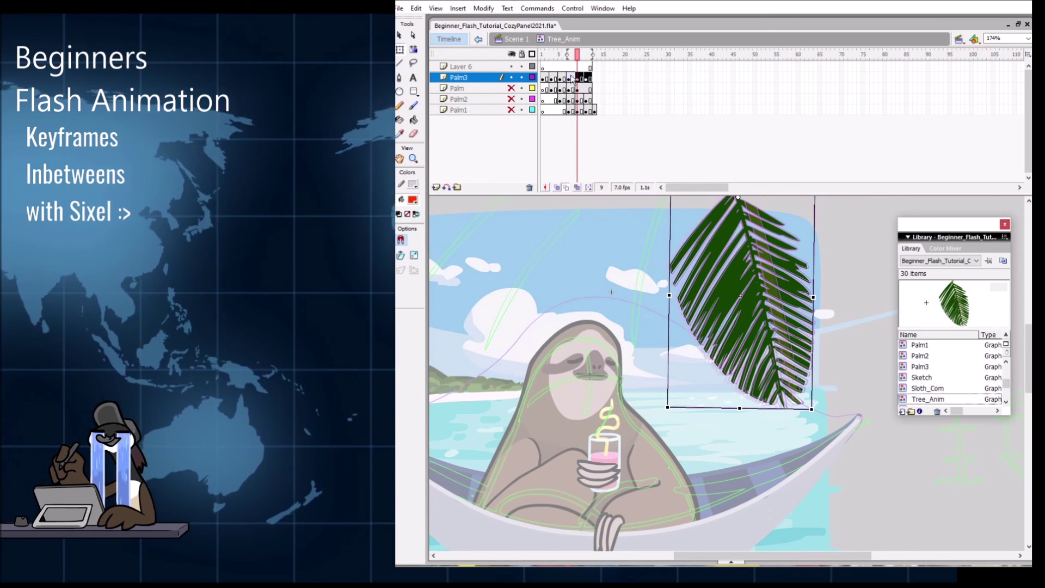
pyautogui.rightClick(574, 78)
pyautogui.click(617, 85)
pyautogui.click(566, 188)
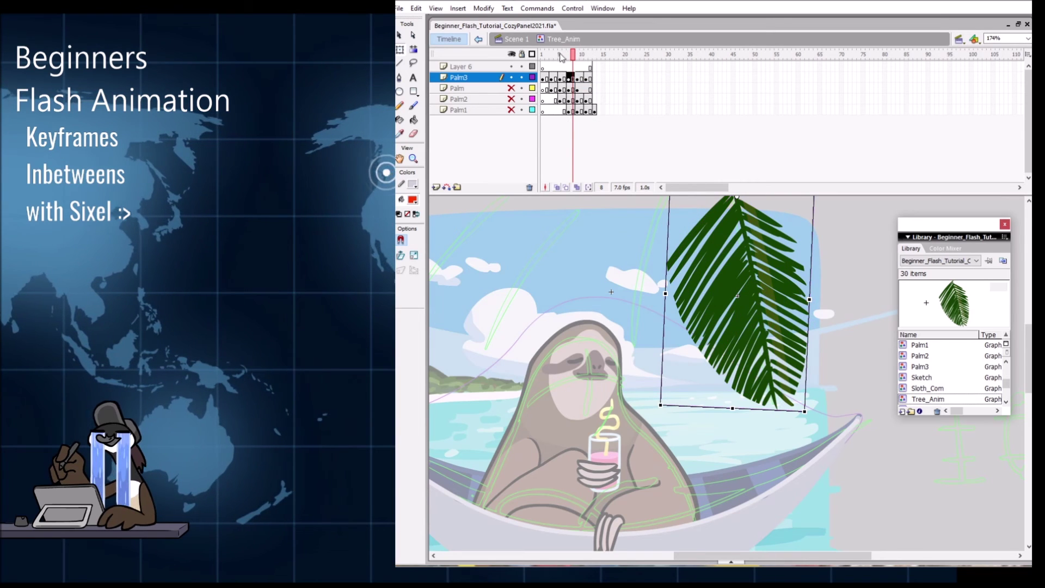
pyautogui.moveTo(544, 59); pyautogui.dragTo(586, 69)
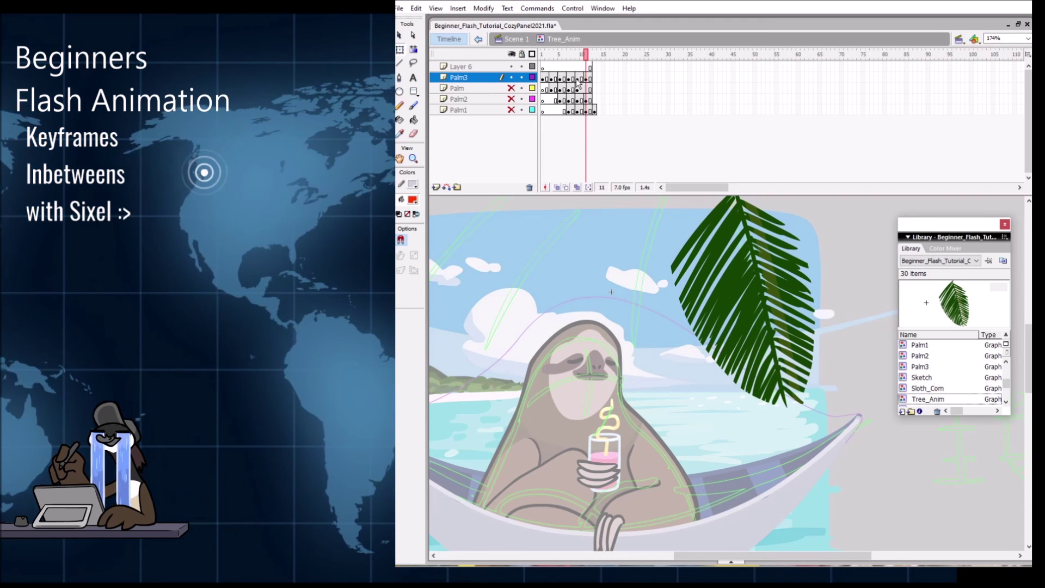
# Step: Copy the Palm layer's frame 3 keyframe to frame 14, with the Palm layer shown and Palm3 hidden
pyautogui.click(551, 87)
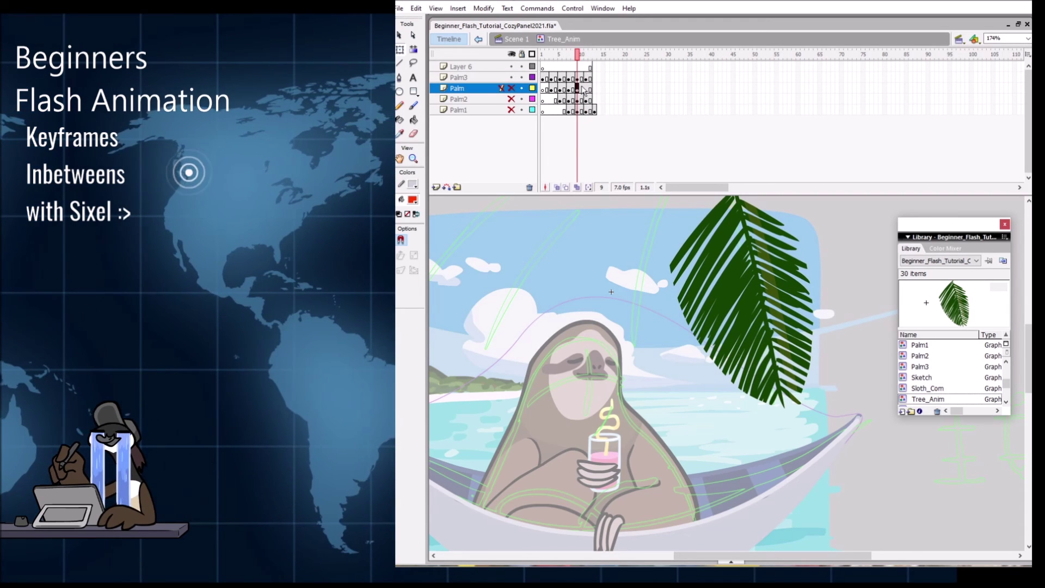
pyautogui.rightClick(551, 87)
pyautogui.click(587, 213)
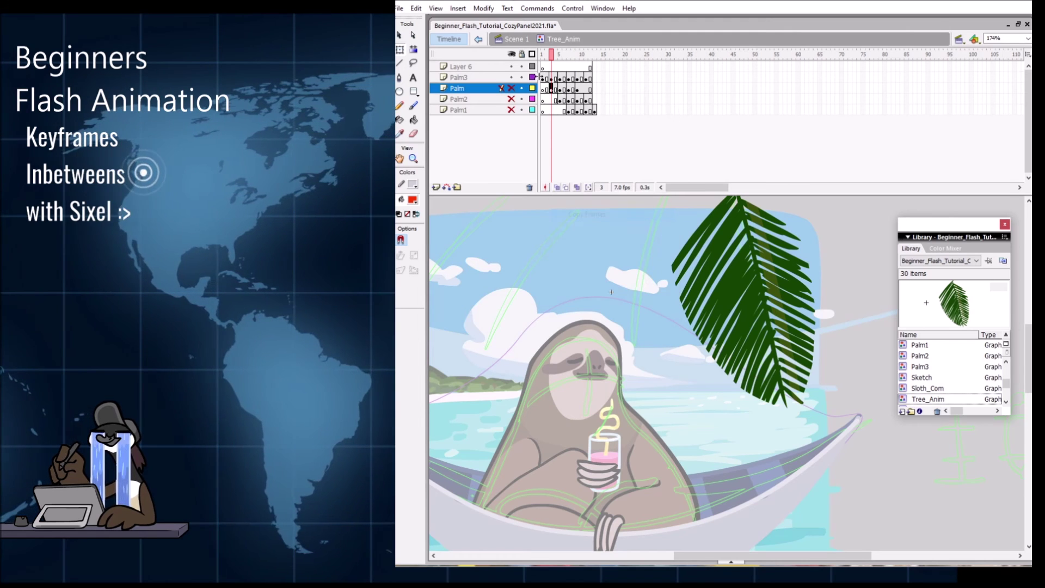
pyautogui.click(511, 77)
pyautogui.click(510, 88)
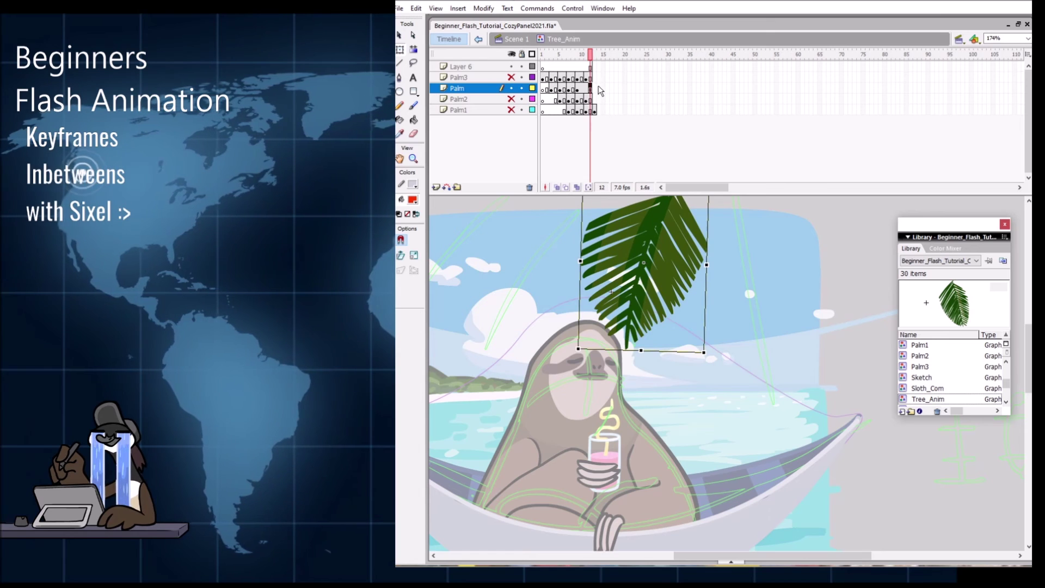
pyautogui.click(598, 88)
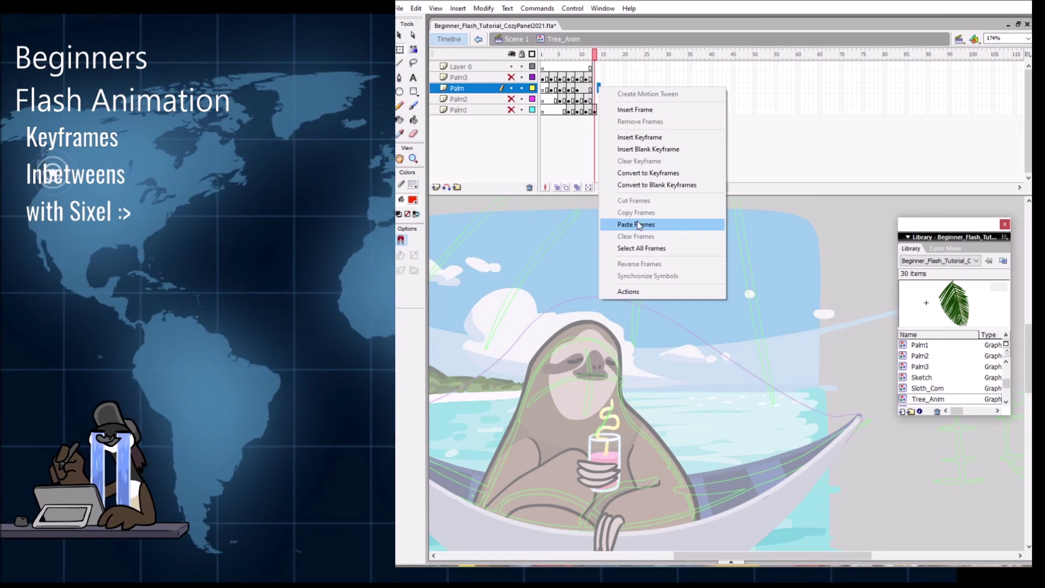
pyautogui.click(639, 225)
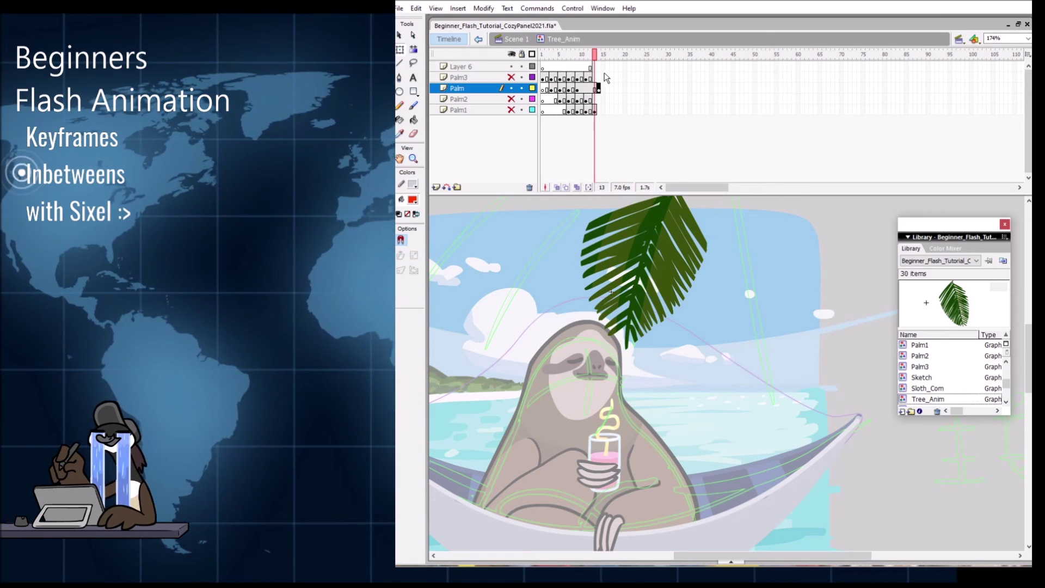
# Step: Create a motion tween on the Palm layer between frames 9 and 14 and add a keyframe at frame 11
pyautogui.rightClick(590, 90)
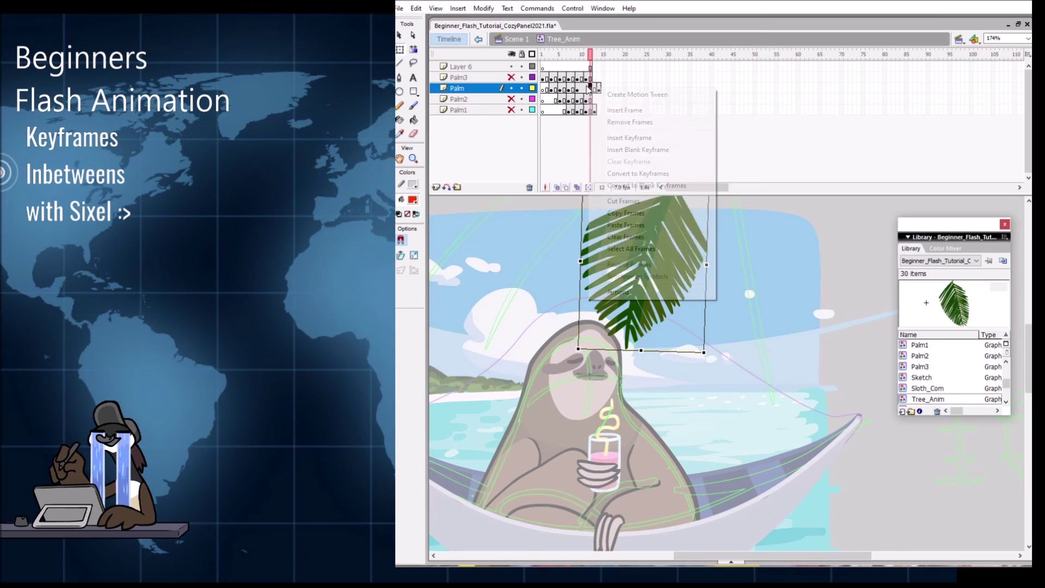
pyautogui.click(620, 95)
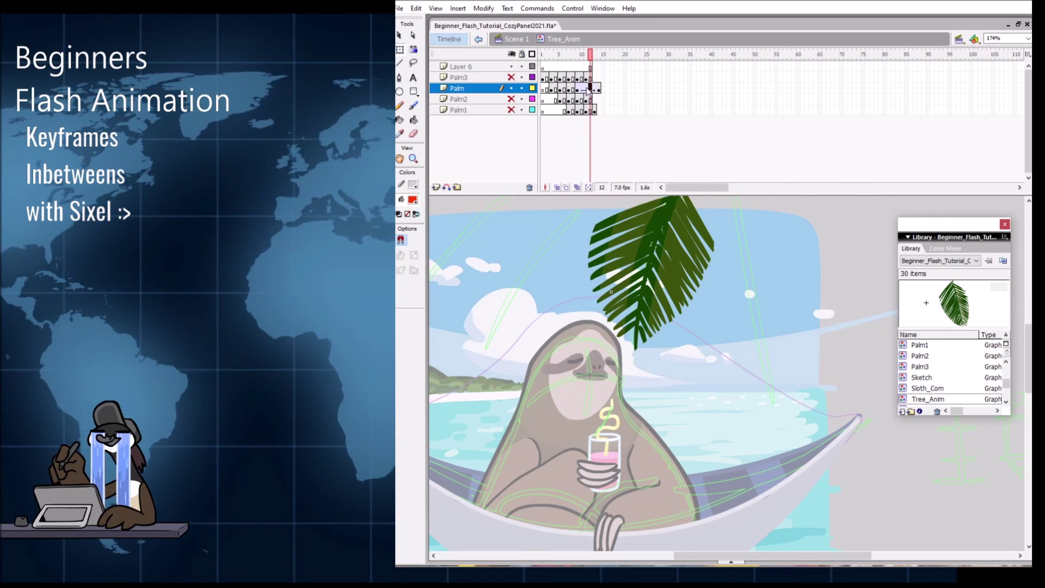
pyautogui.press(',')
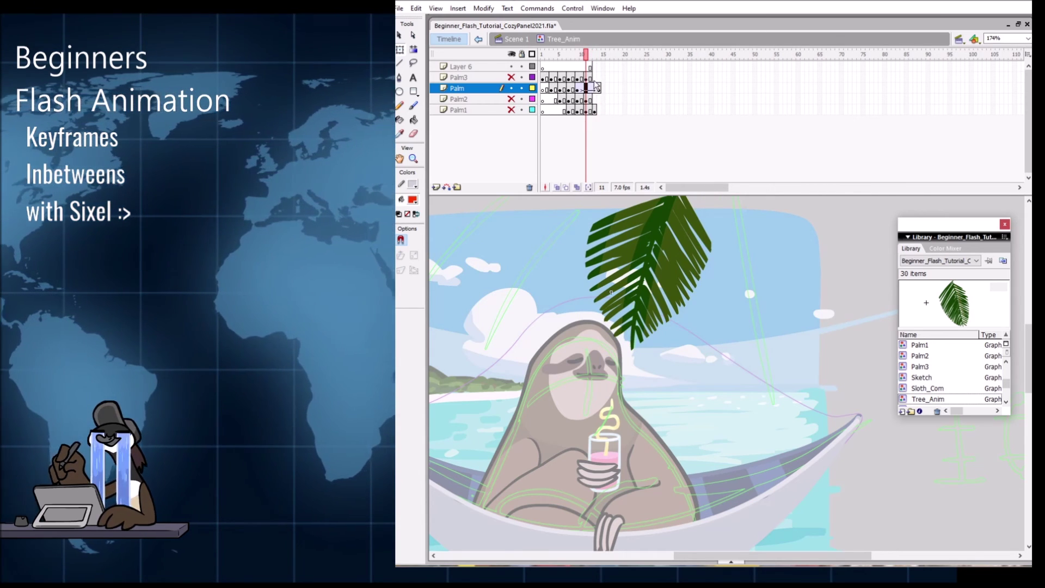
pyautogui.press('.')
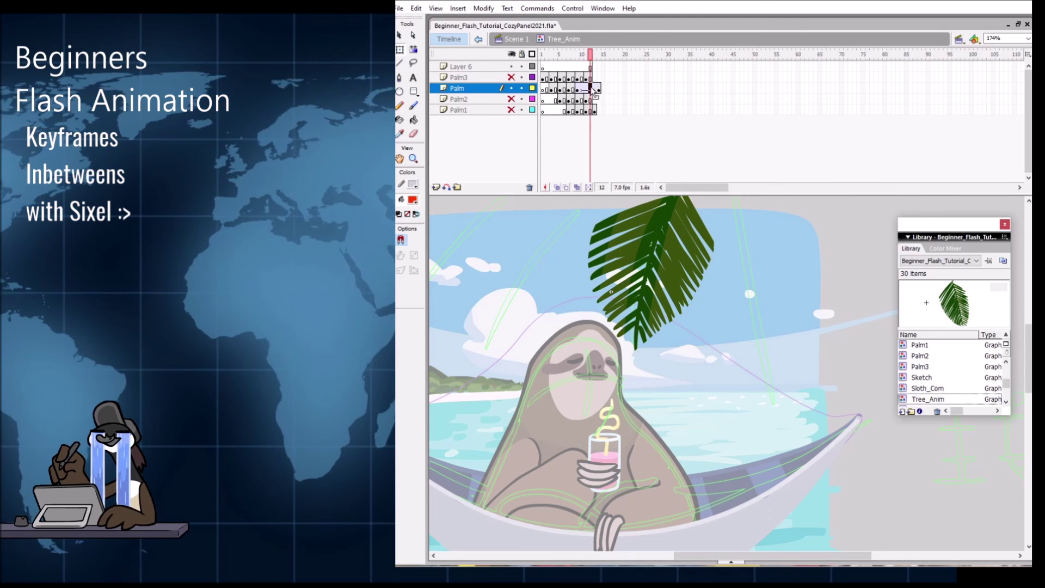
pyautogui.press(',')
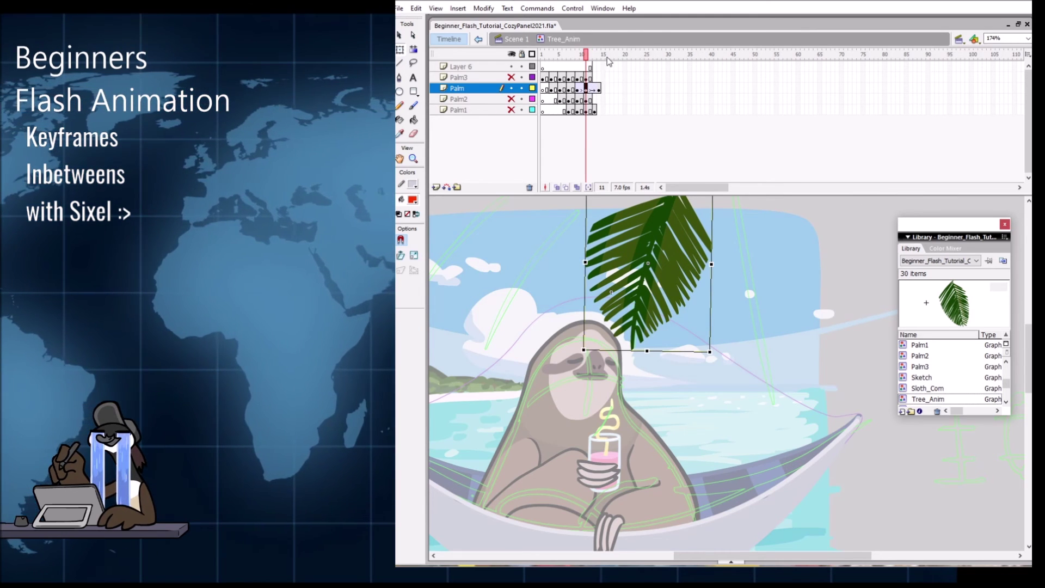
# Step: Turn on onion skin outlines at frame 11 and narrow the onion skin range to start at frame 10
pyautogui.click(558, 187)
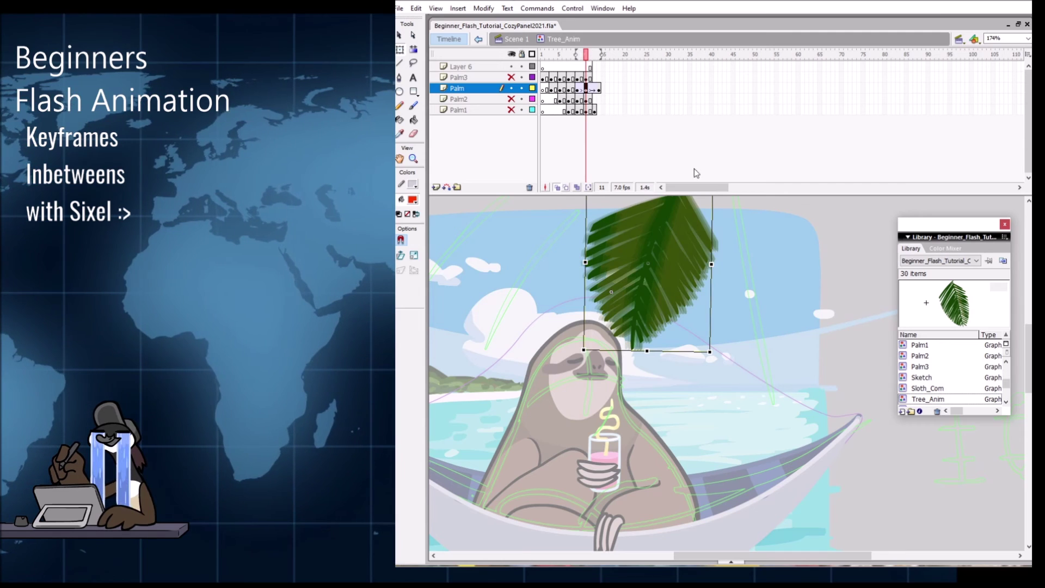
pyautogui.click(565, 187)
pyautogui.click(557, 187)
pyautogui.click(566, 188)
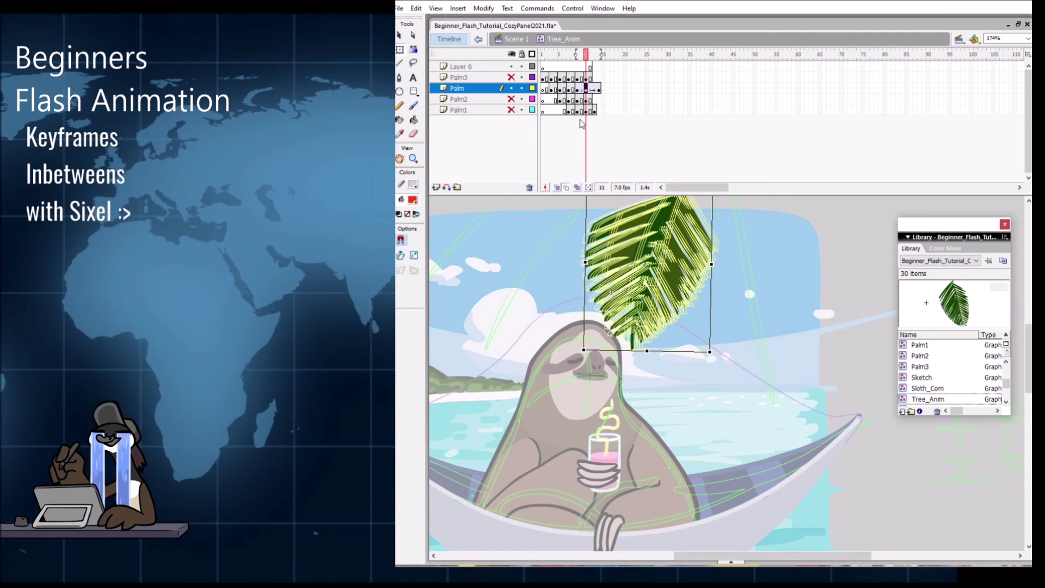
pyautogui.click(565, 187)
pyautogui.click(557, 187)
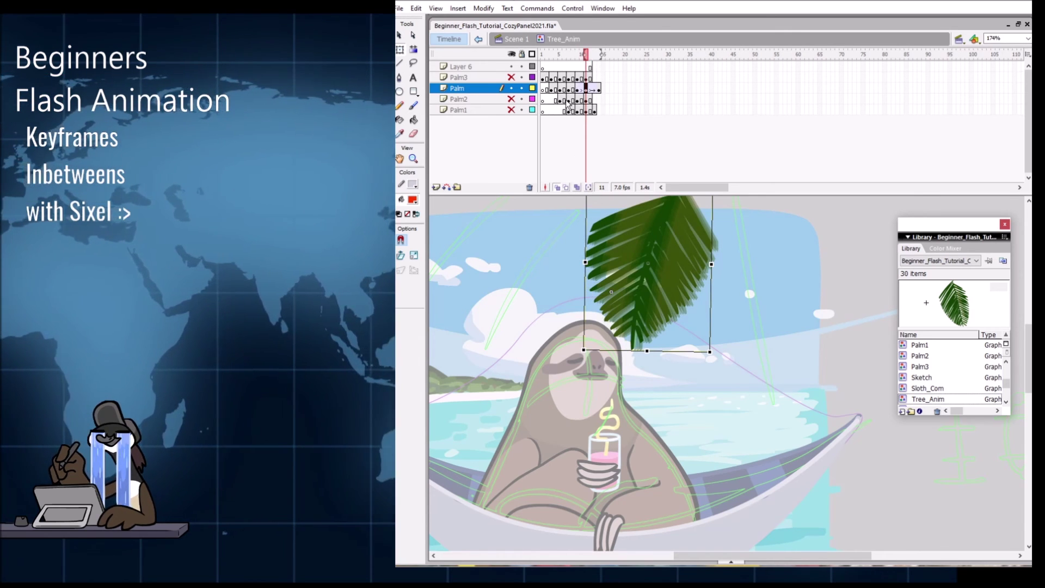
pyautogui.click(584, 55)
pyautogui.click(565, 188)
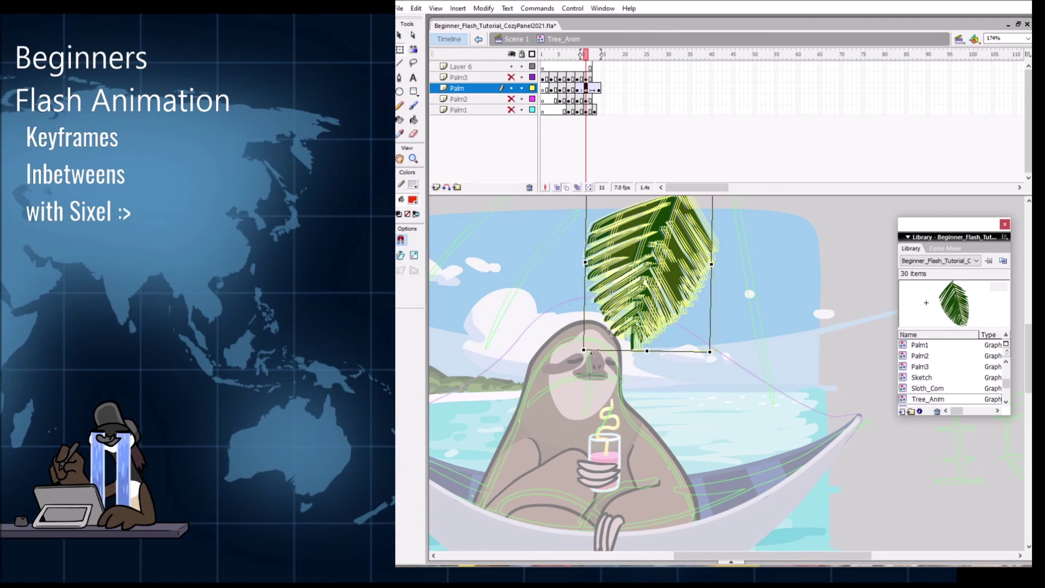
# Step: Rotate the Palm frond at frame 11 slightly toward its frame 14 pose
pyautogui.moveTo(587, 352); pyautogui.dragTo(610, 347)
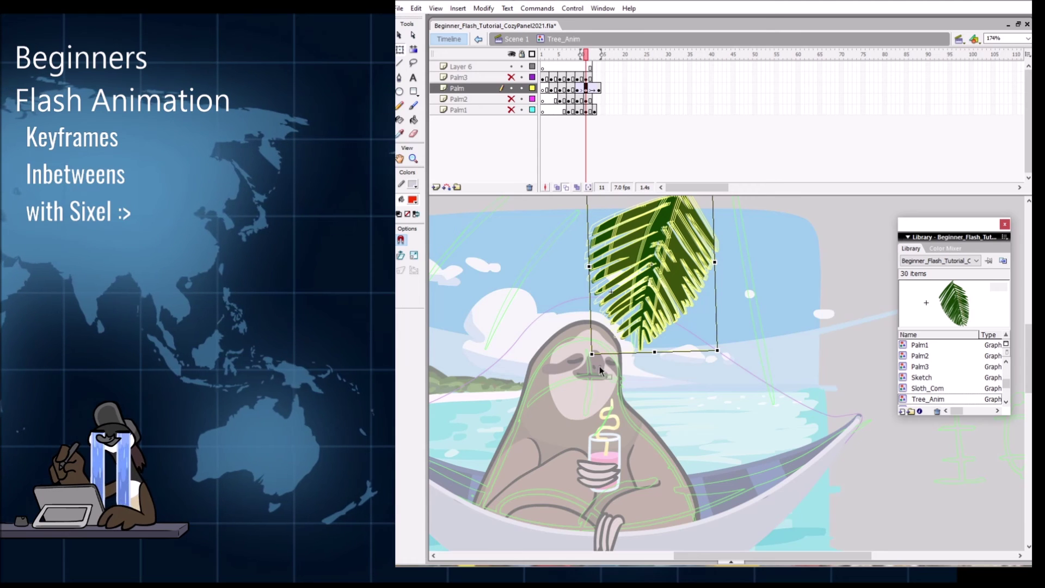
pyautogui.click(593, 89)
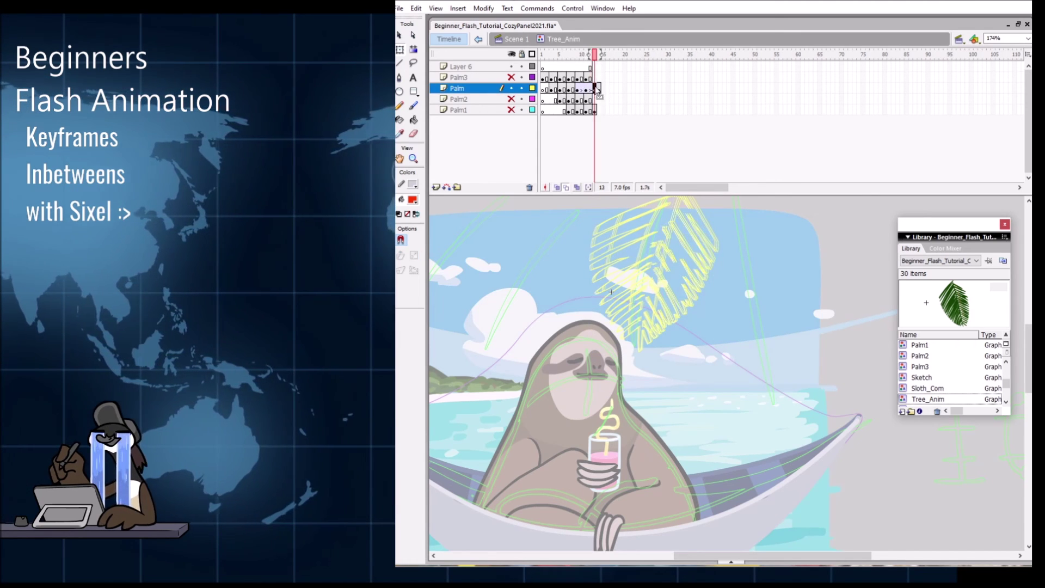
pyautogui.click(587, 88)
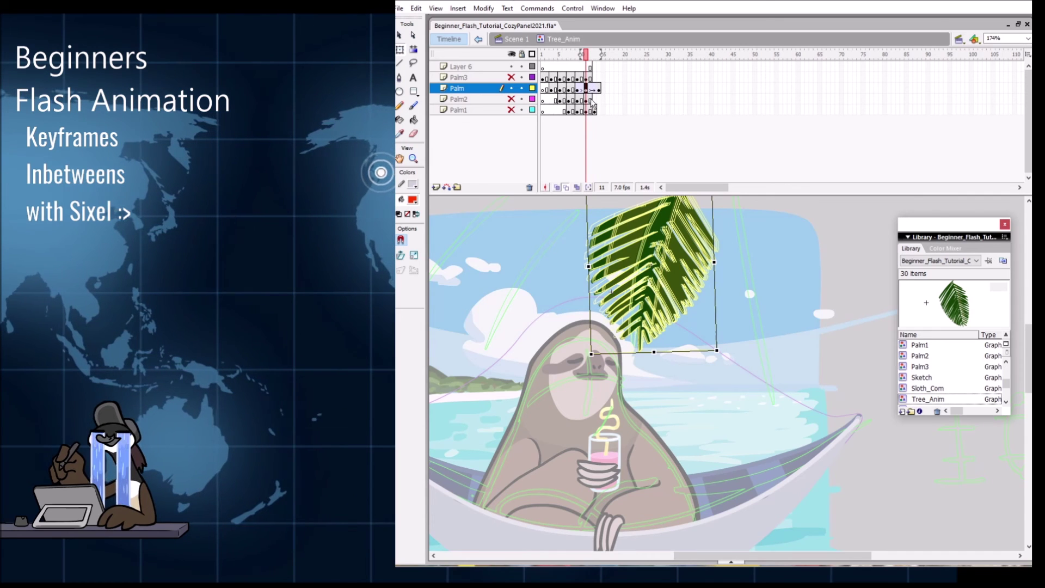
# Step: Insert a keyframe on the Palm layer at frame 13
pyautogui.rightClick(596, 89)
pyautogui.click(595, 89)
pyautogui.rightClick(594, 89)
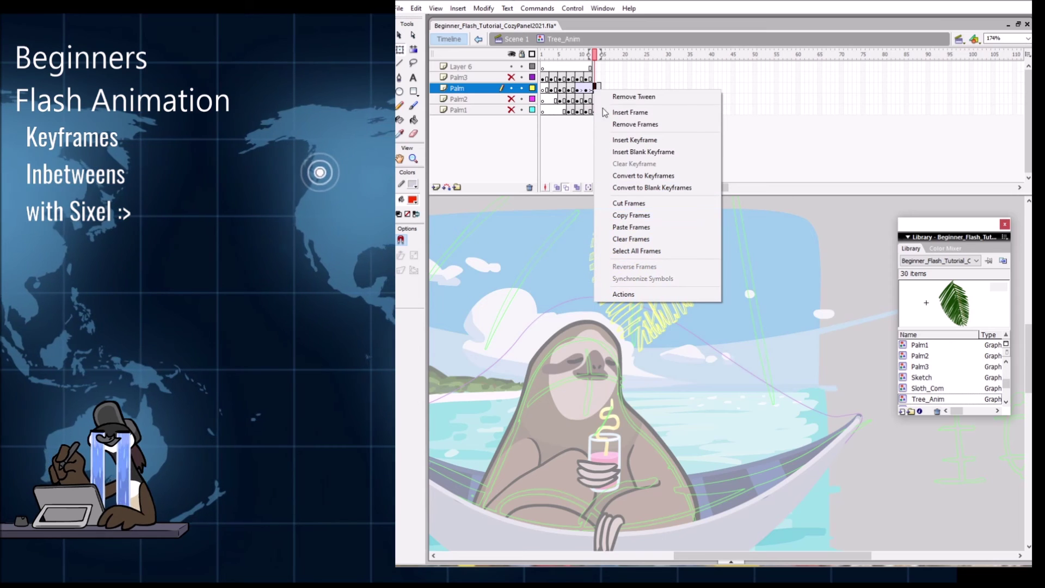
pyautogui.click(594, 89)
pyautogui.rightClick(596, 90)
# Step: Copy the Palm layer's frame 13 keyframe to frame 1
pyautogui.click(595, 89)
pyautogui.rightClick(596, 90)
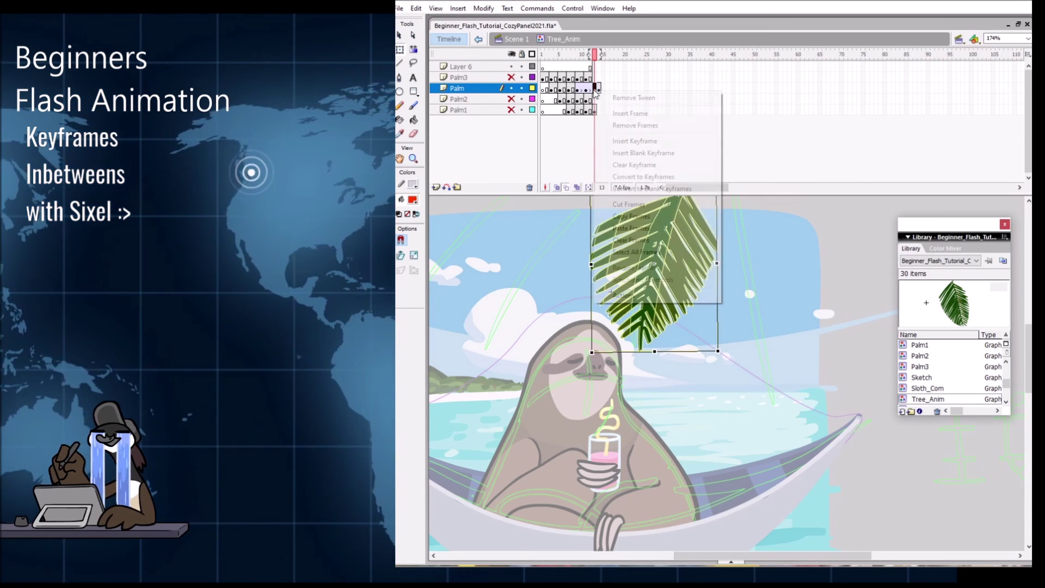
pyautogui.click(626, 206)
pyautogui.click(544, 90)
pyautogui.rightClick(544, 90)
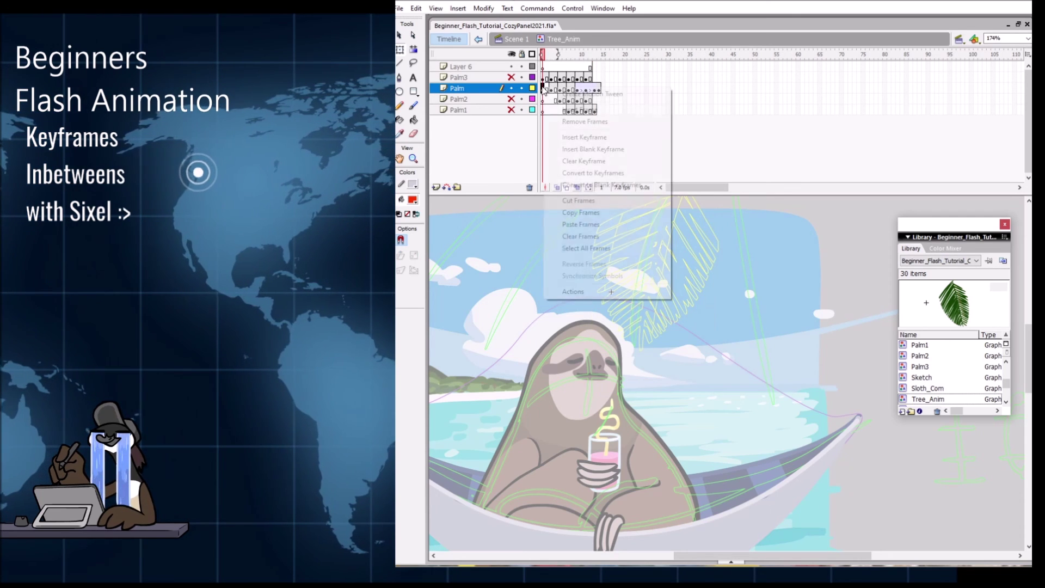
pyautogui.click(580, 224)
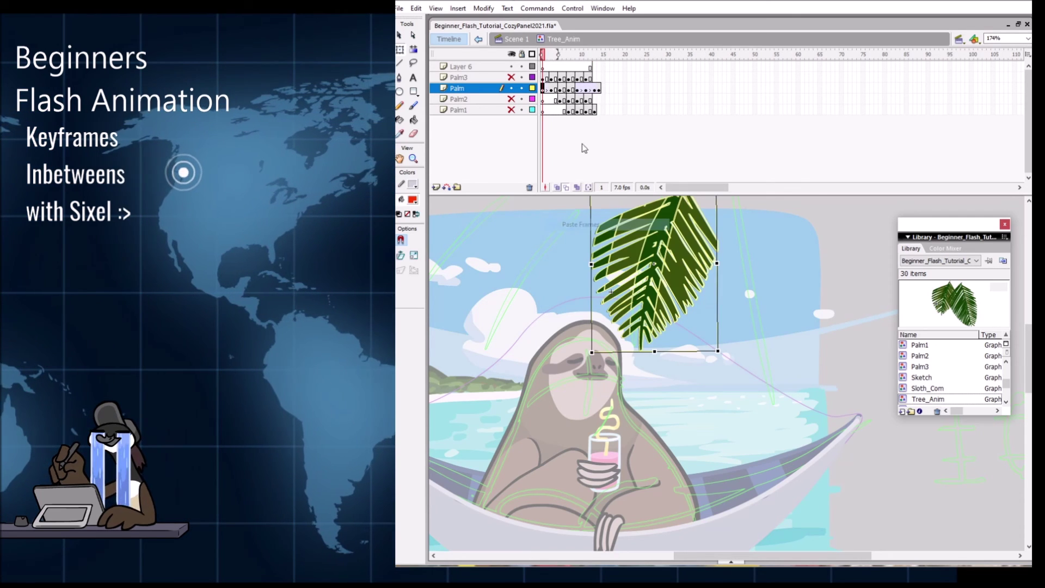
# Step: Remove the motion tween from the Palm layer's closing frames, from frame 10 to frame 13
pyautogui.click(593, 91)
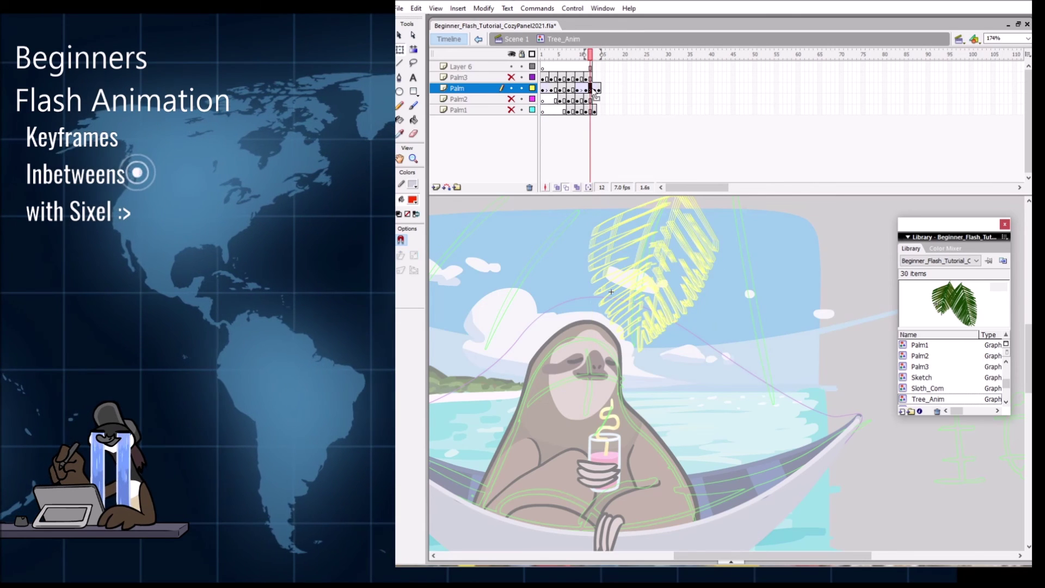
pyautogui.click(598, 89)
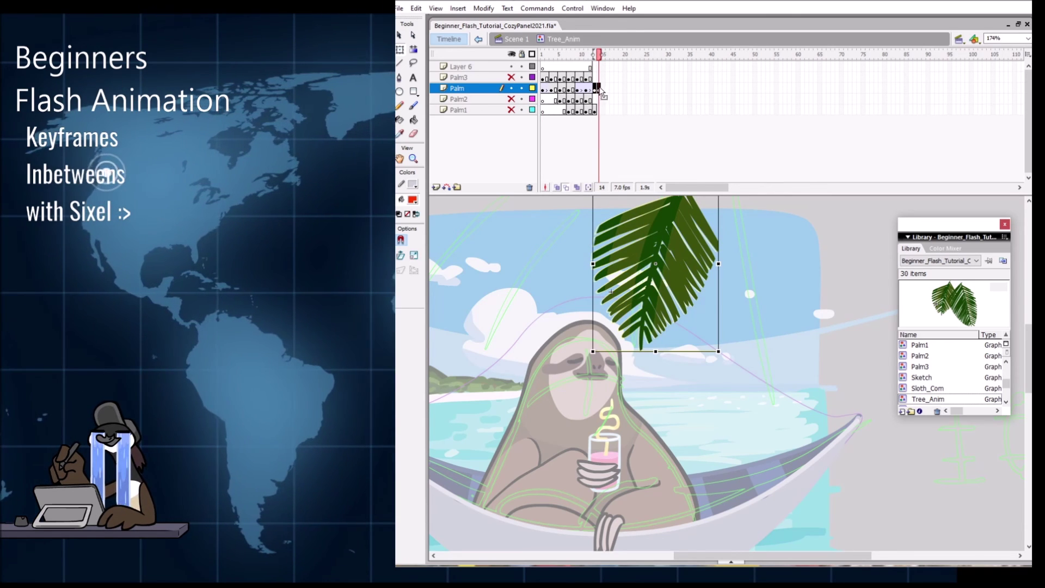
pyautogui.click(581, 89)
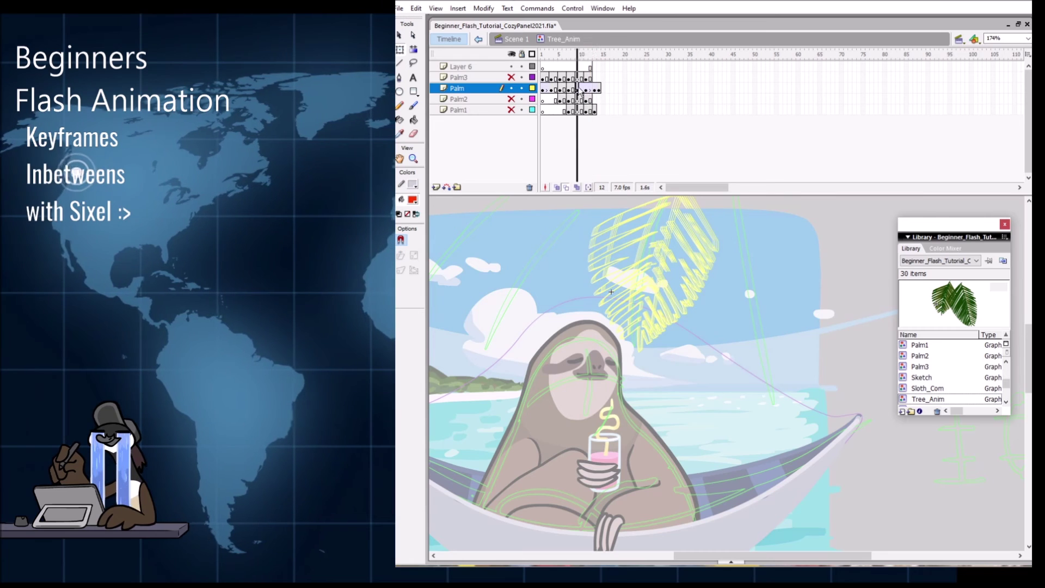
pyautogui.keyDown('shift'); pyautogui.click(594, 89); pyautogui.keyUp('shift')
pyautogui.rightClick(591, 88)
pyautogui.click(621, 95)
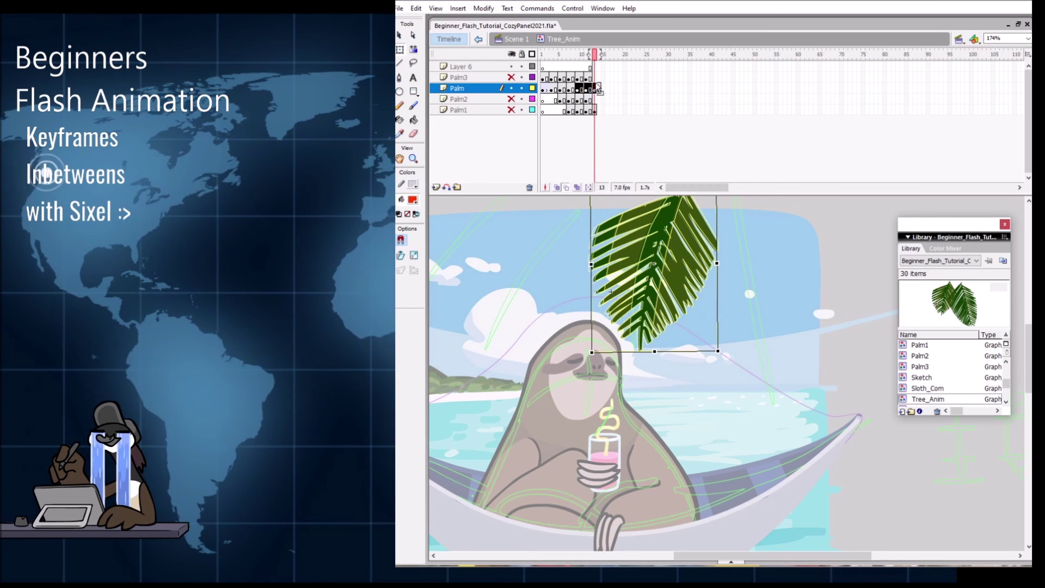
# Step: Delete frames 13 and 14 from the Palm layer so that it ends at frame 12
pyautogui.rightClick(599, 89)
pyautogui.click(598, 90)
pyautogui.rightClick(597, 90)
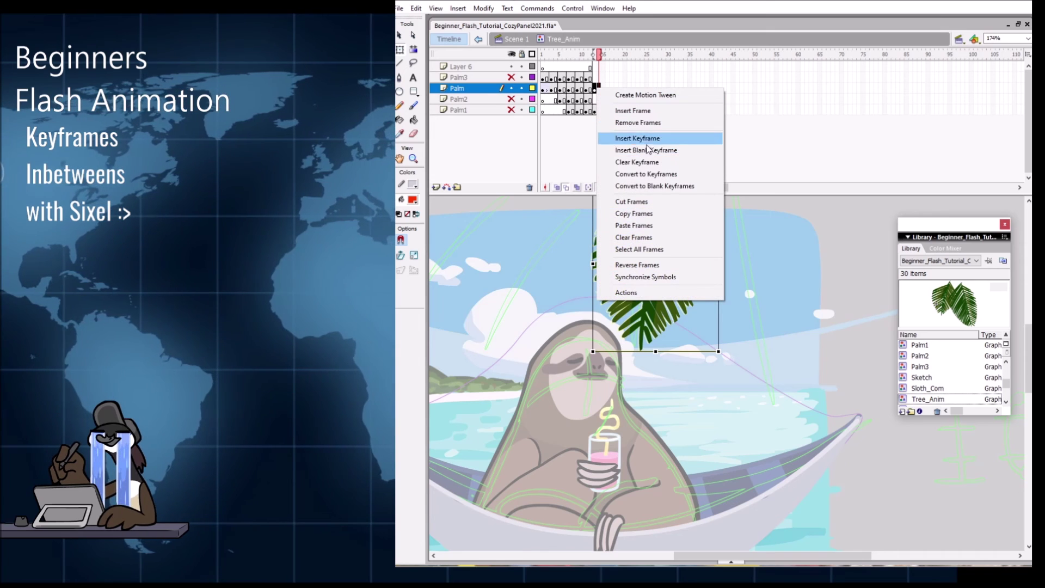
pyautogui.click(649, 124)
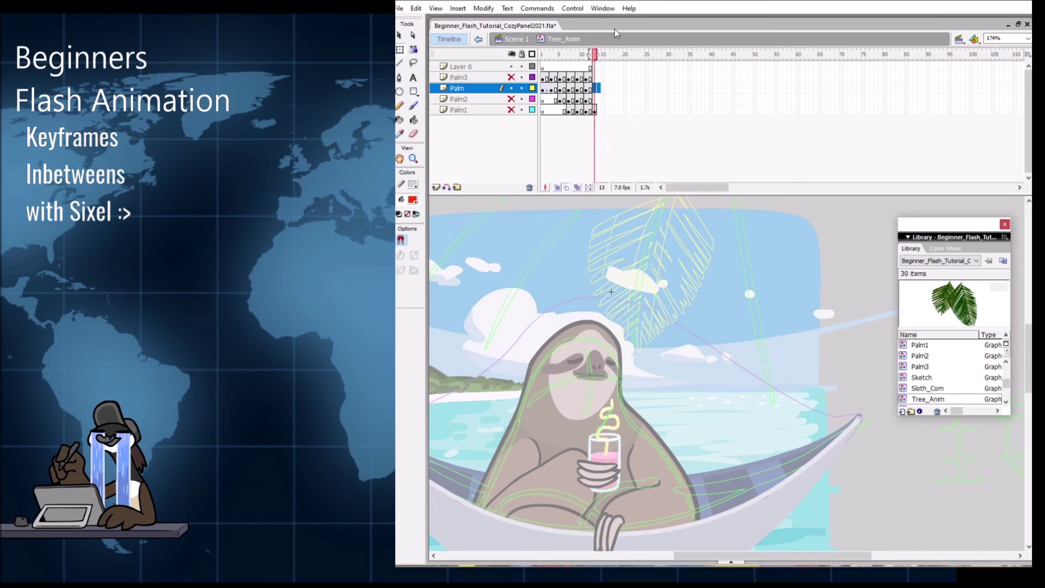
# Step: Remove the motion tween near frame 2 on the Palm layer and turn off the onion skin outlines
pyautogui.click(549, 89)
pyautogui.rightClick(549, 88)
pyautogui.click(566, 94)
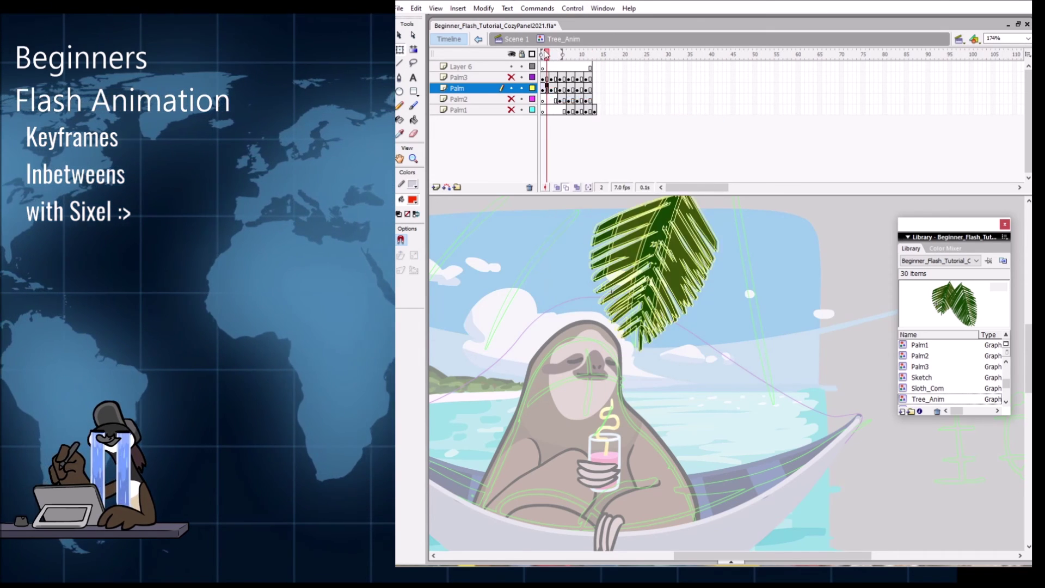
pyautogui.click(566, 188)
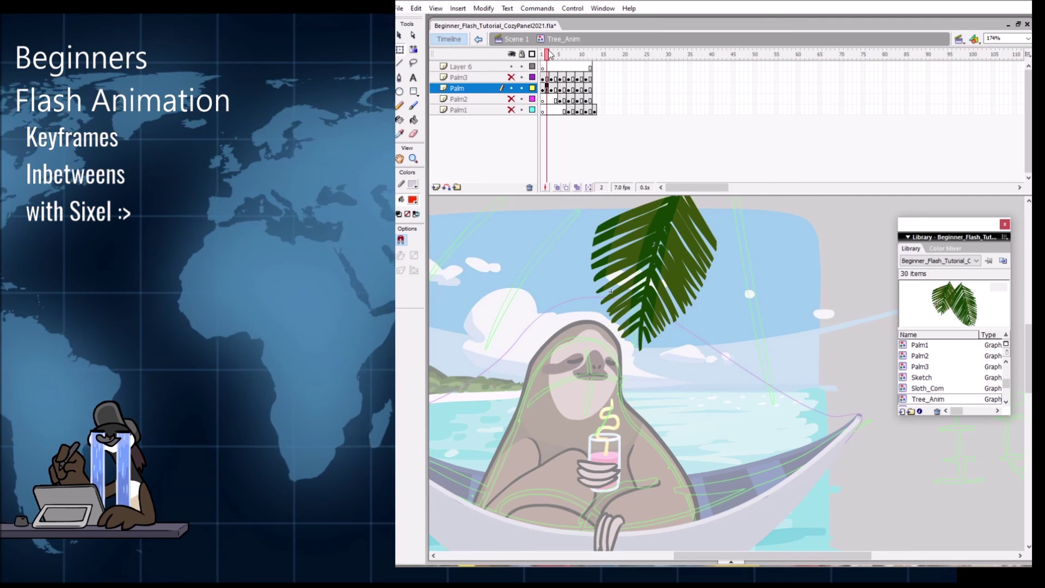
pyautogui.moveTo(542, 53)
pyautogui.mouseDown()
pyautogui.moveTo(599, 53)
pyautogui.moveTo(545, 48)
pyautogui.moveTo(589, 42)
pyautogui.moveTo(543, 59)
pyautogui.mouseUp()
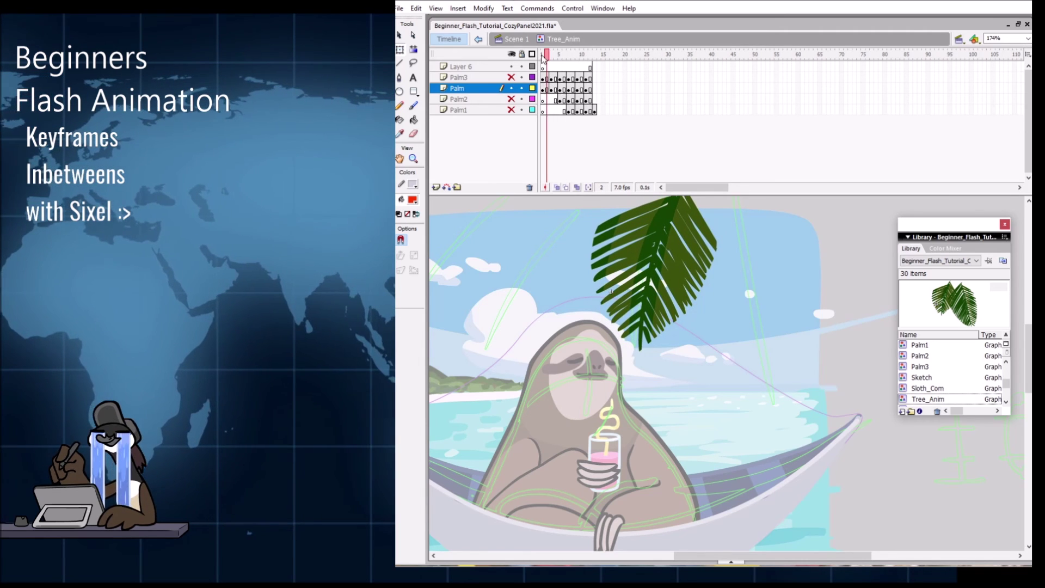
# Step: Compare the Palm frond at frame 3 with its neighbouring frames using onion skin and scrub through the opening frames
pyautogui.click(551, 89)
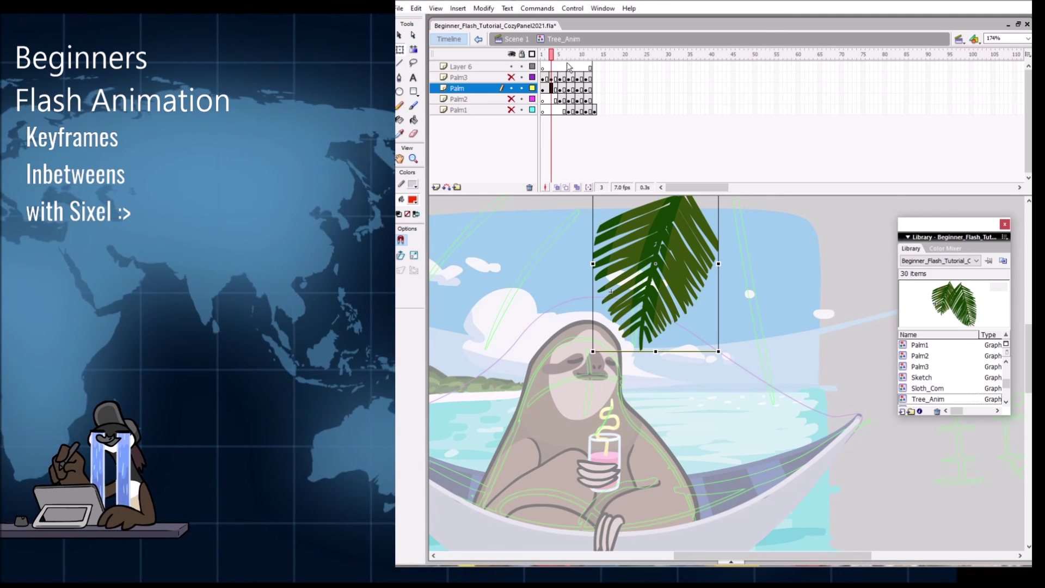
pyautogui.click(566, 187)
pyautogui.press('z')
pyautogui.moveTo(566, 54); pyautogui.dragTo(562, 55)
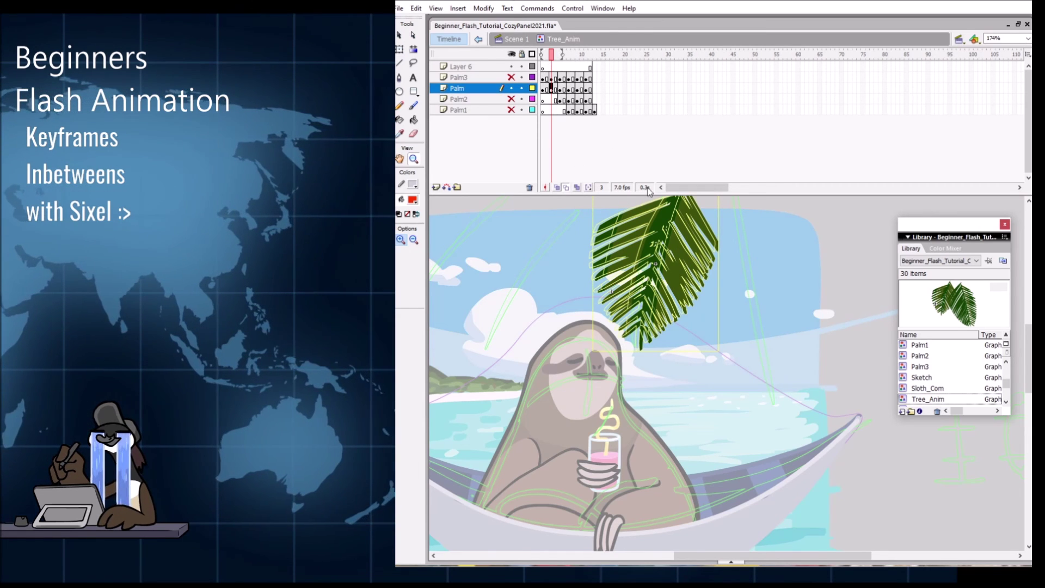
pyautogui.scroll(2, 699, 405)
pyautogui.press('v')
pyautogui.click(684, 365)
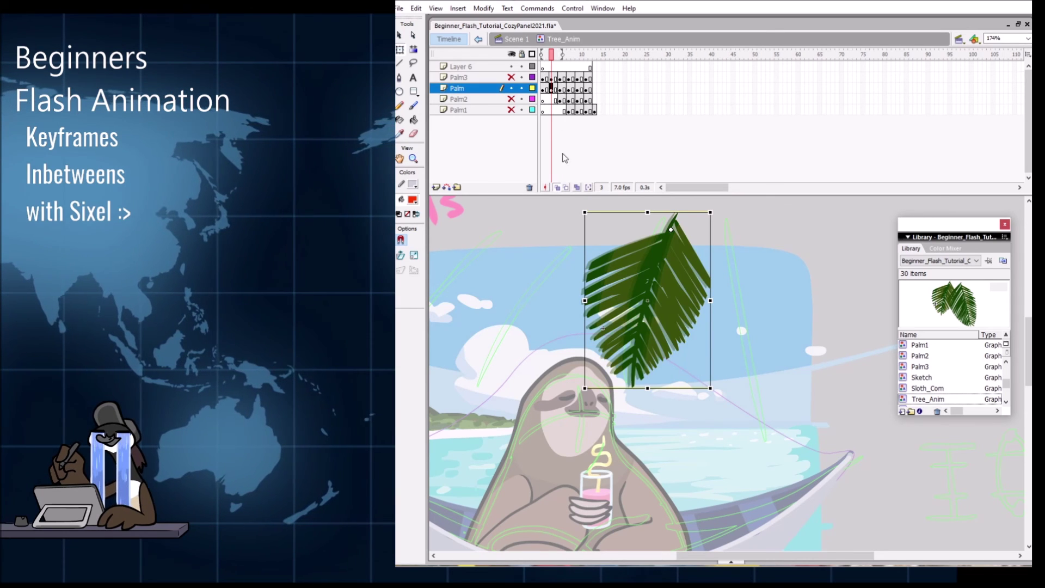
pyautogui.click(547, 54)
pyautogui.moveTo(544, 52); pyautogui.dragTo(557, 48)
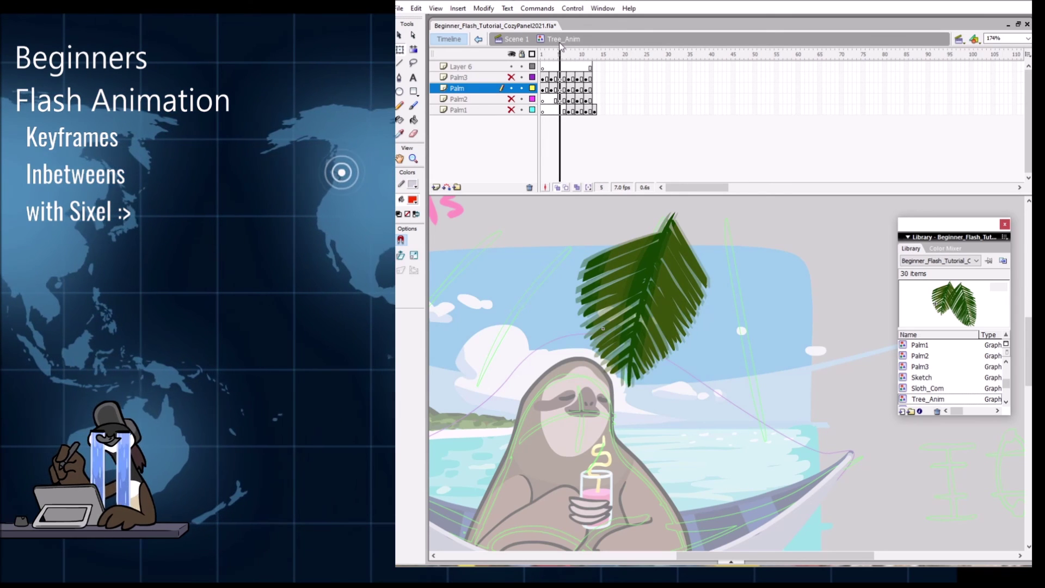
# Step: With onion skin outlines on, rotate the Palm frond at frame 3 slightly clockwise
pyautogui.click(551, 88)
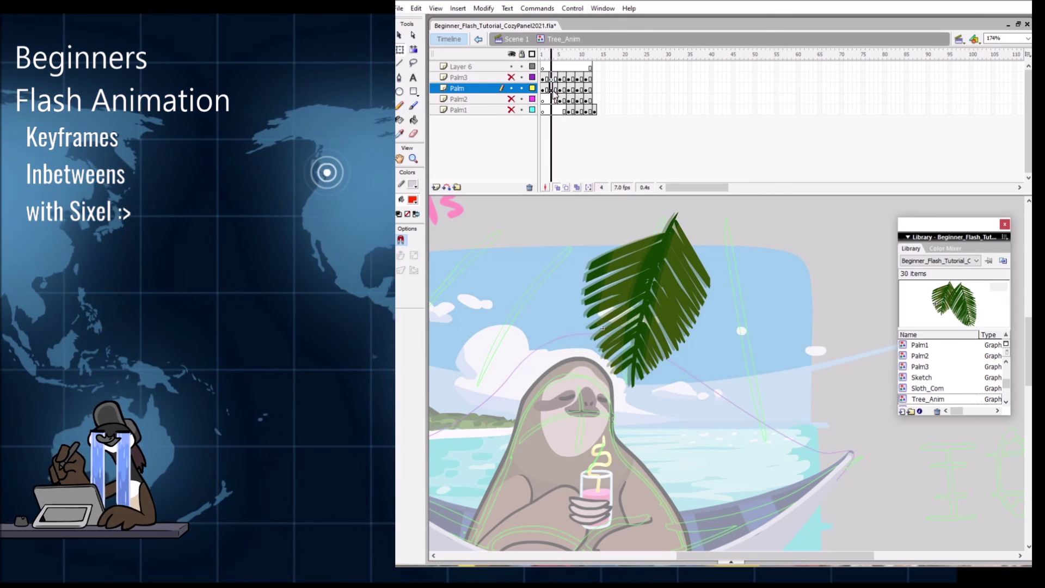
pyautogui.click(565, 188)
pyautogui.press('z')
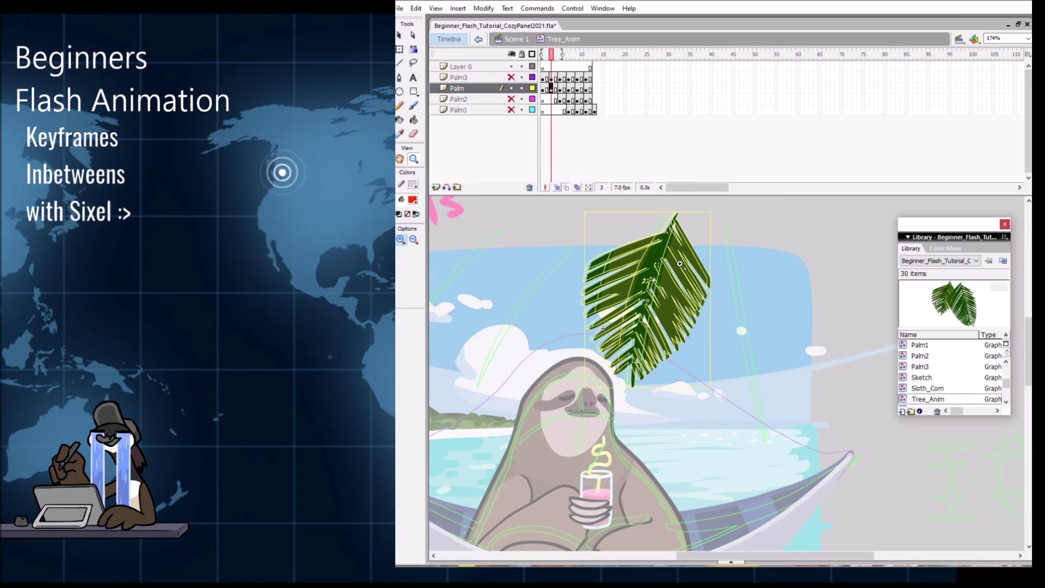
pyautogui.click(666, 247)
pyautogui.press('q')
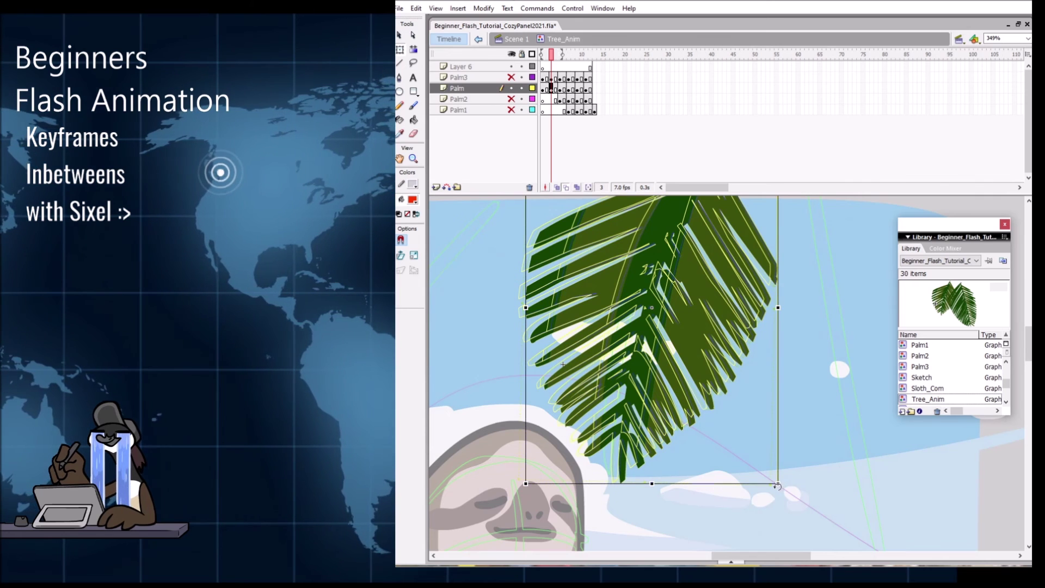
pyautogui.moveTo(777, 485); pyautogui.dragTo(787, 479)
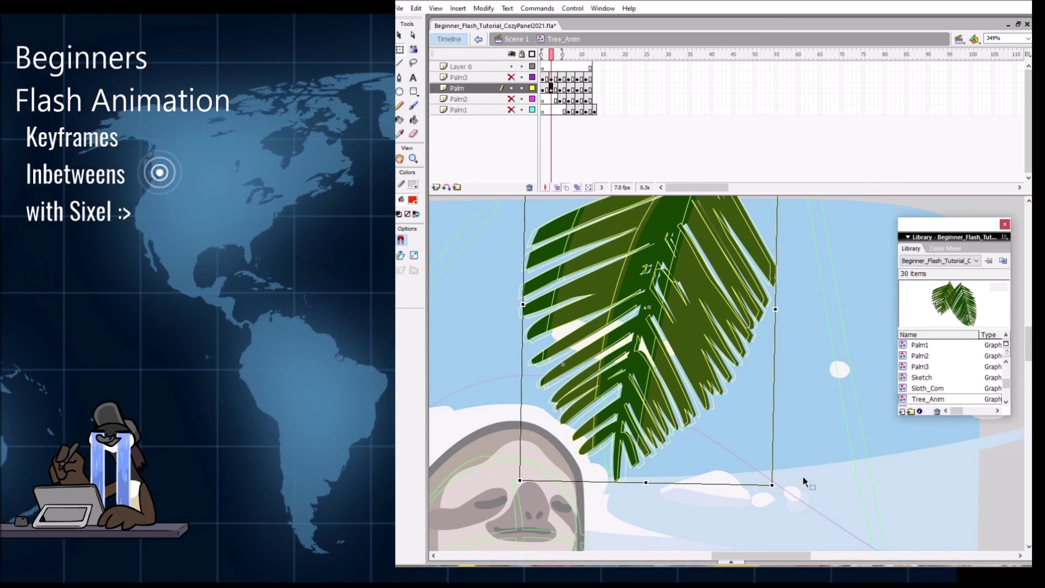
pyautogui.press('z')
pyautogui.keyDown('alt'); pyautogui.click(713, 396); pyautogui.keyUp('alt')
pyautogui.moveTo(715, 395); pyautogui.dragTo(675, 406)
pyautogui.press('v')
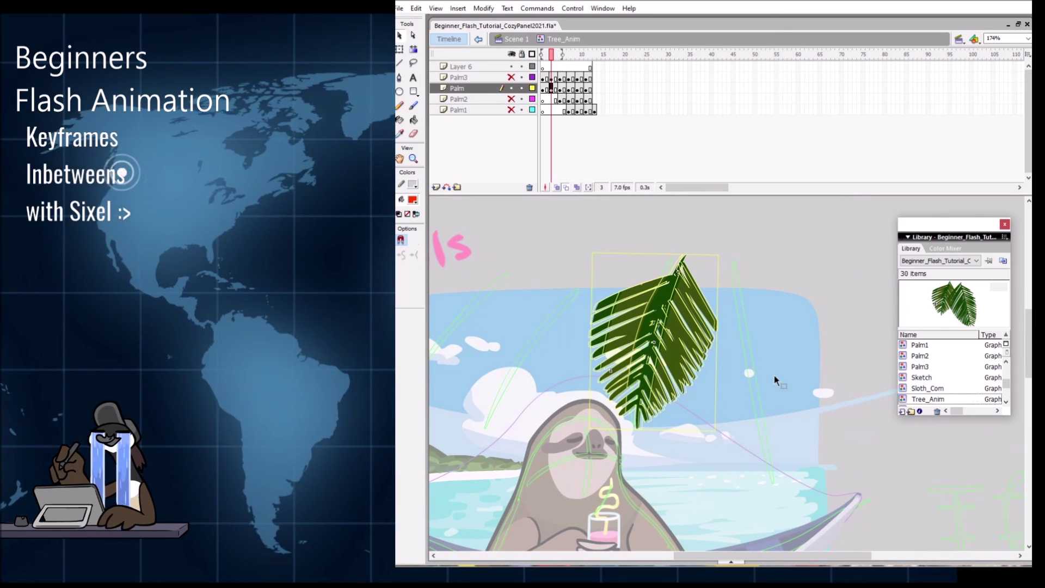
# Step: Hide the Palm layer, show the Palm2 layer, and select Palm2's frame 12
pyautogui.click(511, 88)
pyautogui.click(511, 99)
pyautogui.click(459, 99)
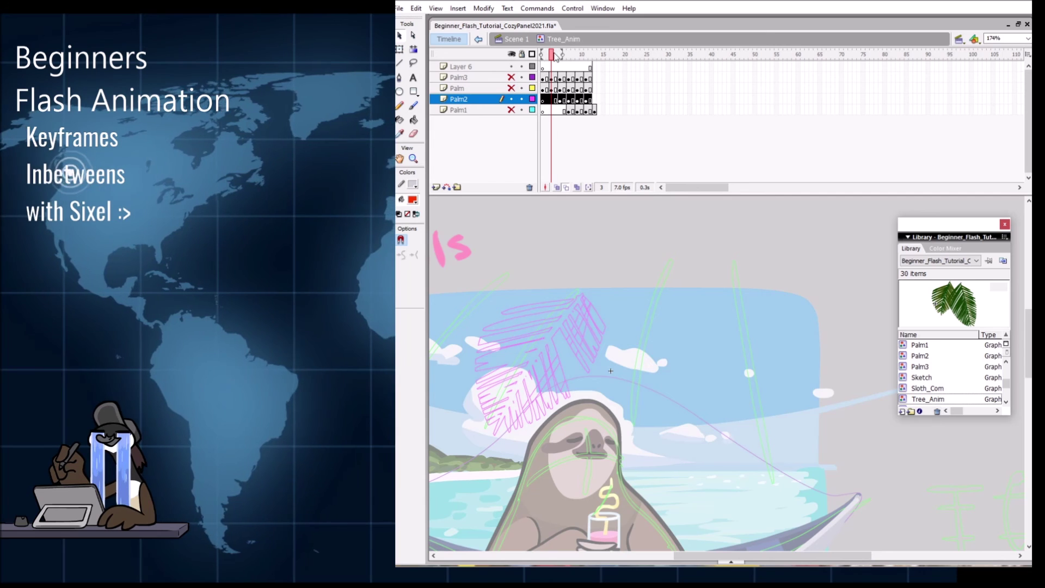
pyautogui.moveTo(554, 54)
pyautogui.mouseDown()
pyautogui.moveTo(590, 49)
pyautogui.moveTo(565, 49)
pyautogui.moveTo(579, 53)
pyautogui.mouseUp()
pyautogui.click(590, 100)
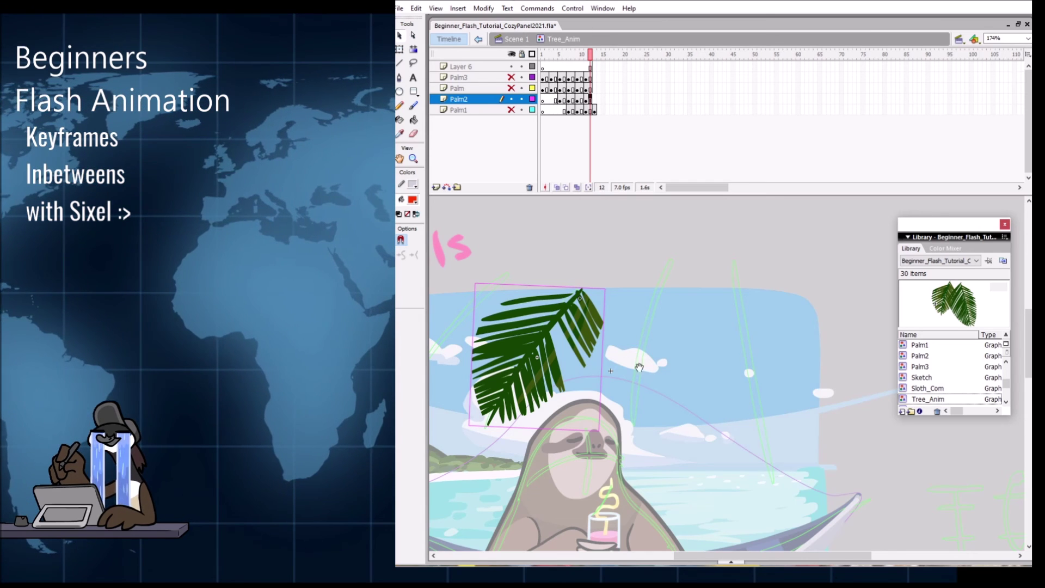
pyautogui.moveTo(627, 351); pyautogui.dragTo(688, 323)
pyautogui.rightClick(593, 104)
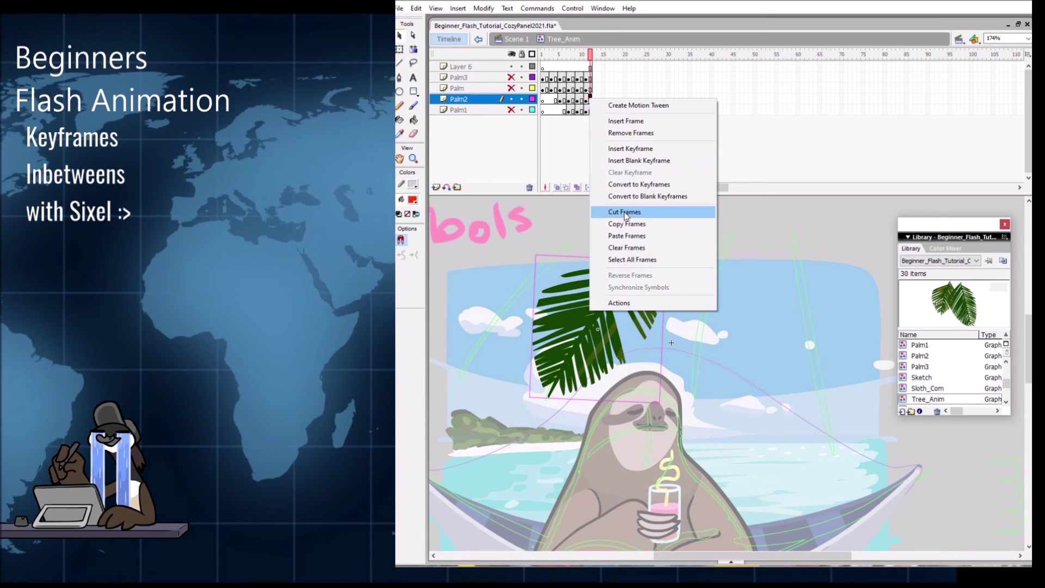
pyautogui.click(626, 211)
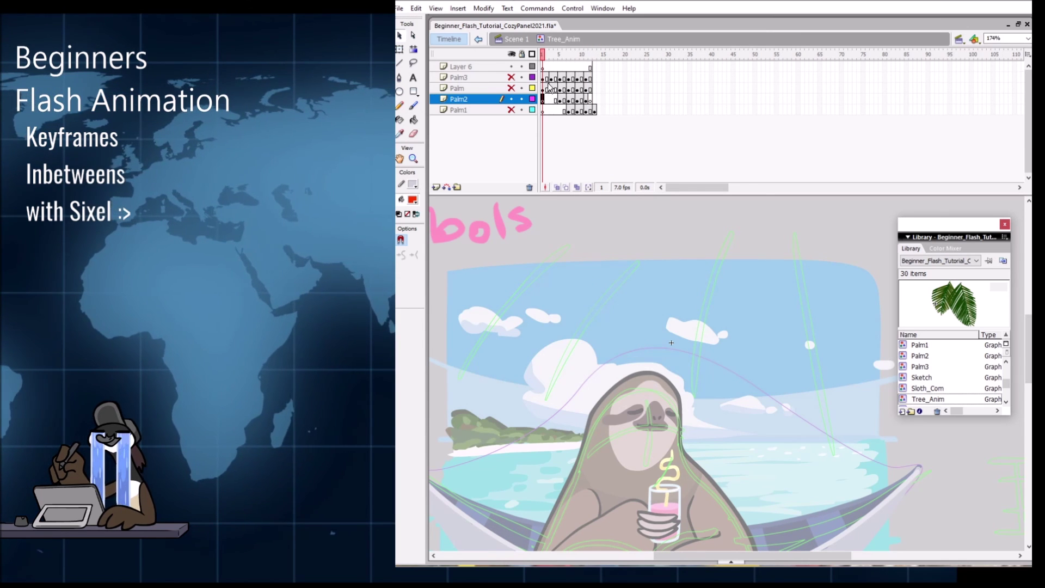
pyautogui.hotkey('ctrl', 'z')
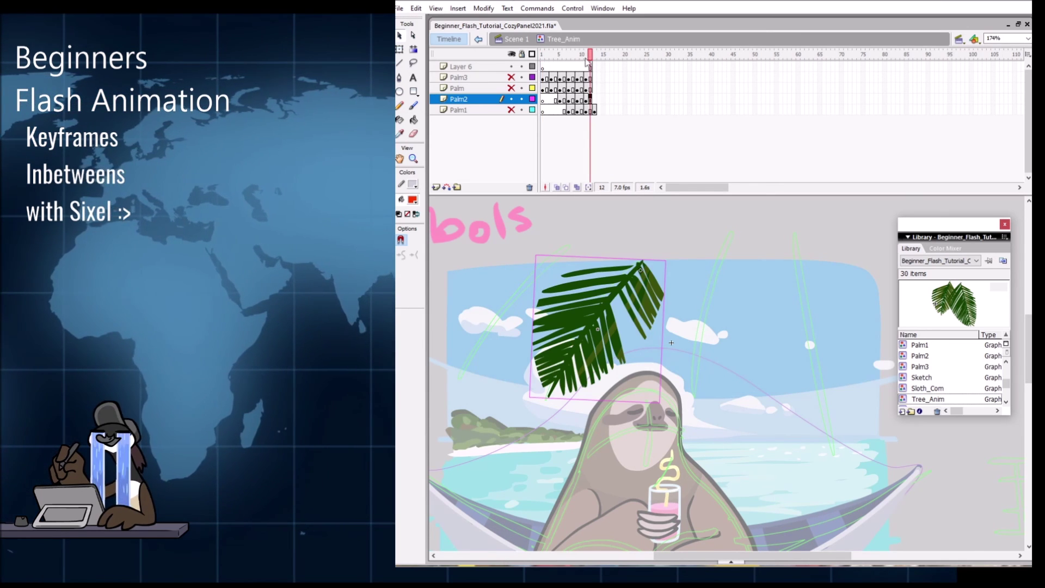
# Step: Copy the Palm2 layer's frame 12 and paste it into frame 1
pyautogui.rightClick(592, 103)
pyautogui.click(627, 225)
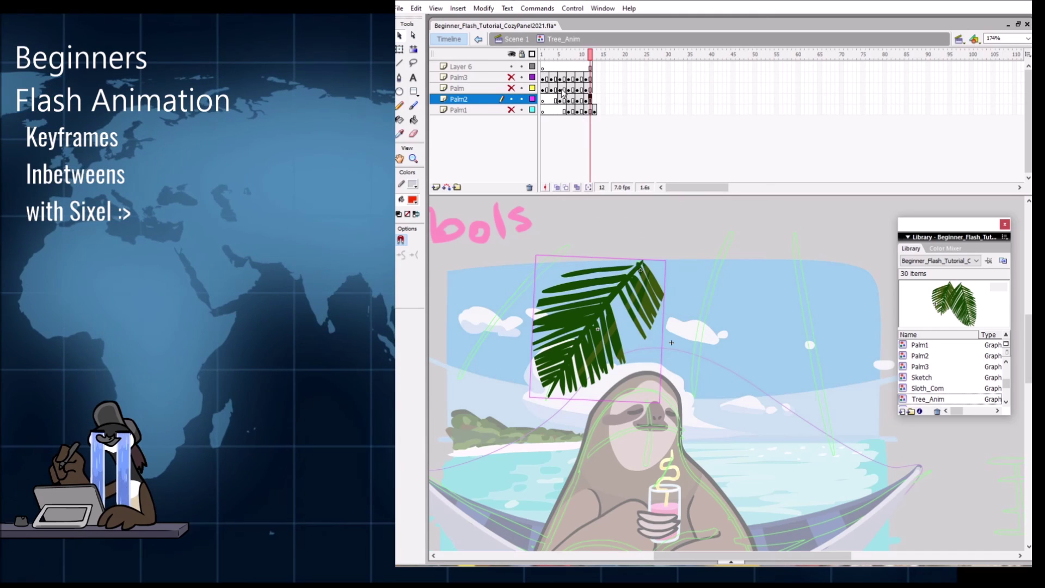
pyautogui.click(543, 102)
pyautogui.rightClick(543, 101)
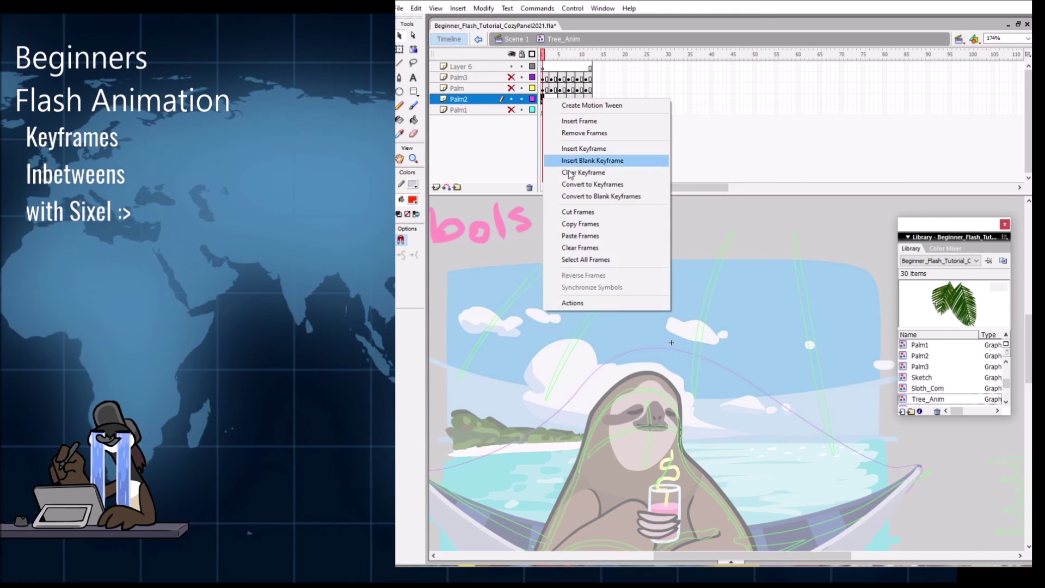
pyautogui.click(592, 238)
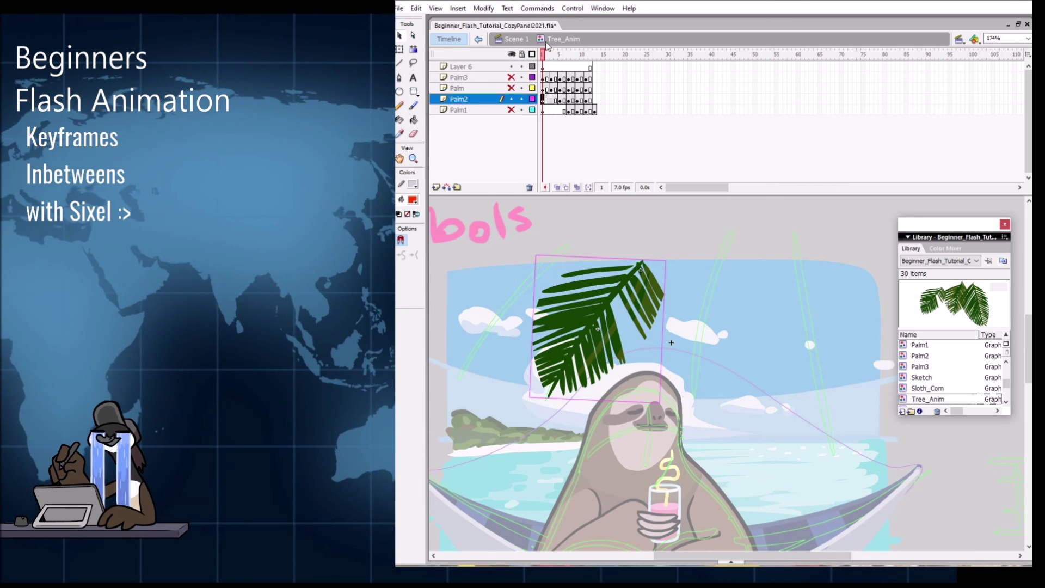
# Step: Create a motion tween between frames 1 and 5 on the Palm2 layer and add an in-between keyframe at frame 3
pyautogui.moveTo(544, 53)
pyautogui.mouseDown()
pyautogui.moveTo(593, 47)
pyautogui.moveTo(551, 53)
pyautogui.mouseUp()
pyautogui.click(551, 98)
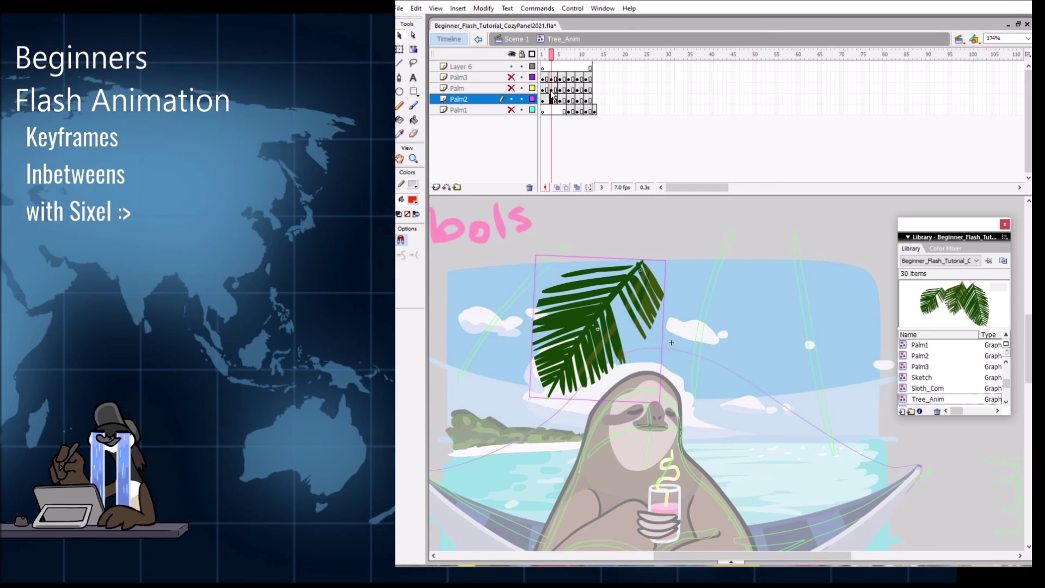
pyautogui.press('.')
pyautogui.press('.')
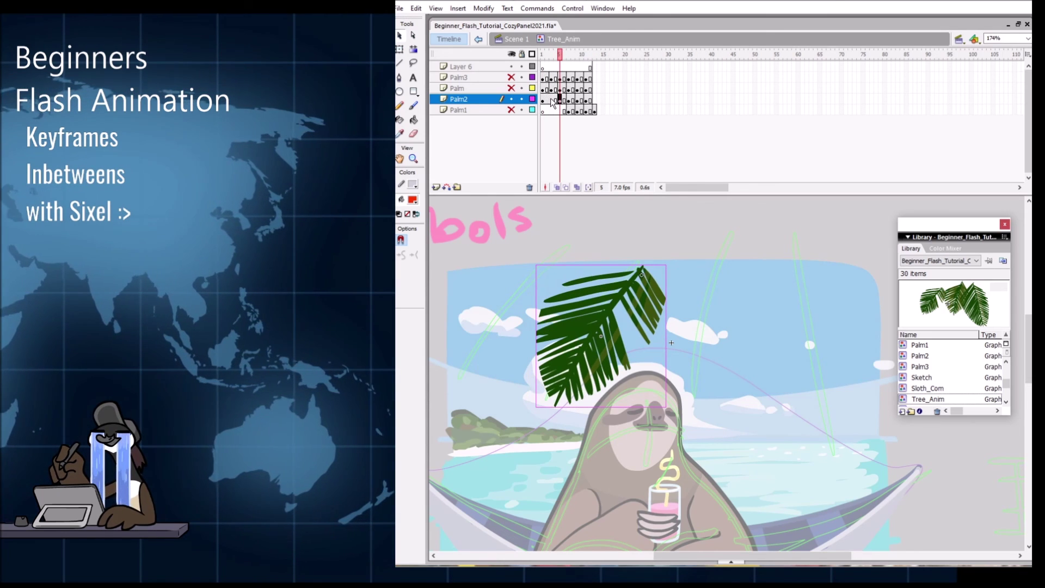
pyautogui.click(552, 100)
pyautogui.rightClick(552, 101)
pyautogui.press('Escape')
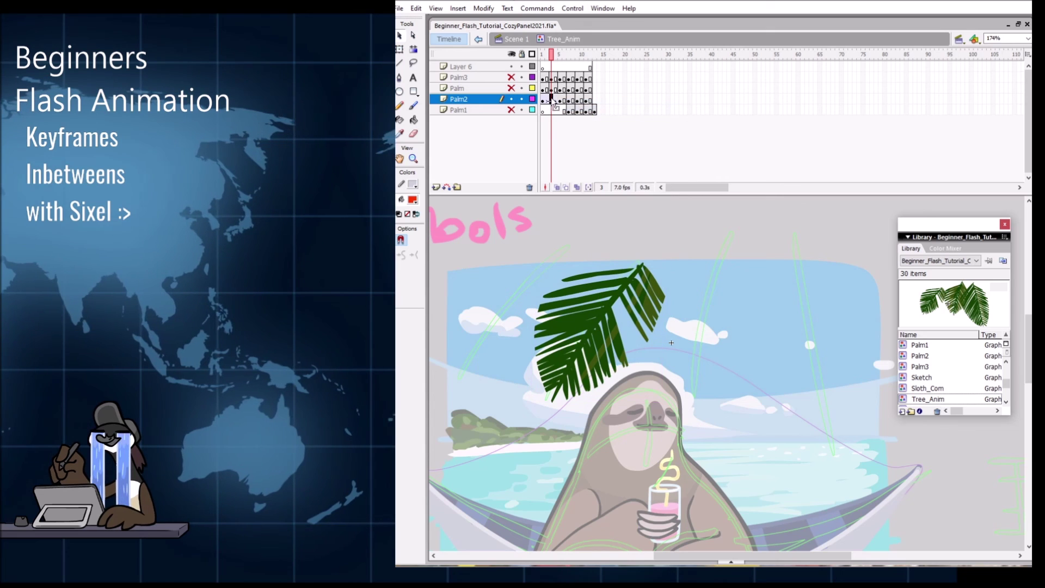
pyautogui.press('.')
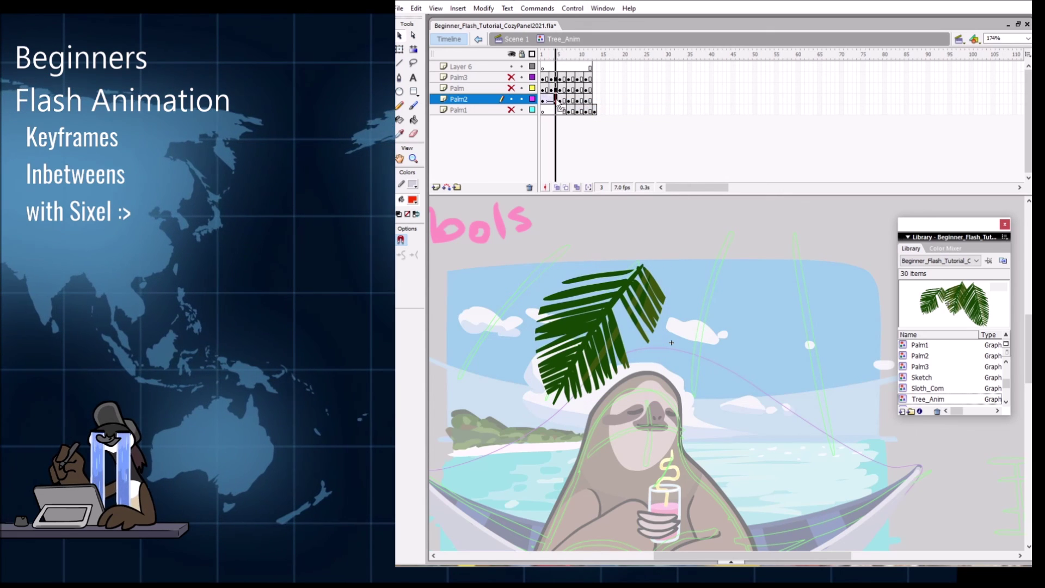
# Step: Remove the motion tween from the Palm2 layer's opening frames and scrub the timeline to check the loop
pyautogui.moveTo(556, 102); pyautogui.dragTo(555, 100)
pyautogui.rightClick(555, 102)
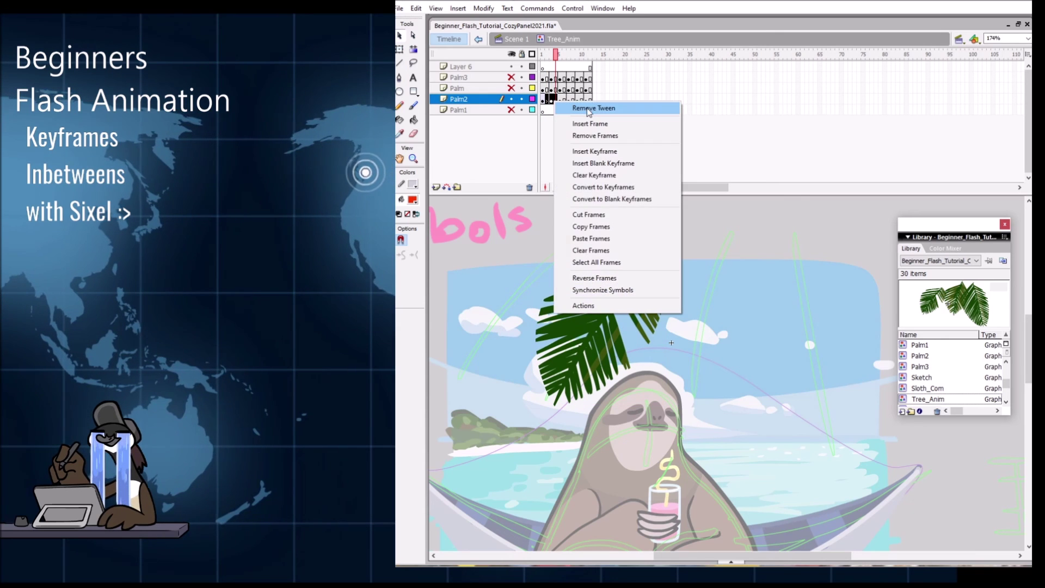
pyautogui.press('Escape')
pyautogui.click(545, 54)
pyautogui.moveTo(544, 54)
pyautogui.mouseDown()
pyautogui.moveTo(577, 55)
pyautogui.moveTo(551, 59)
pyautogui.mouseUp()
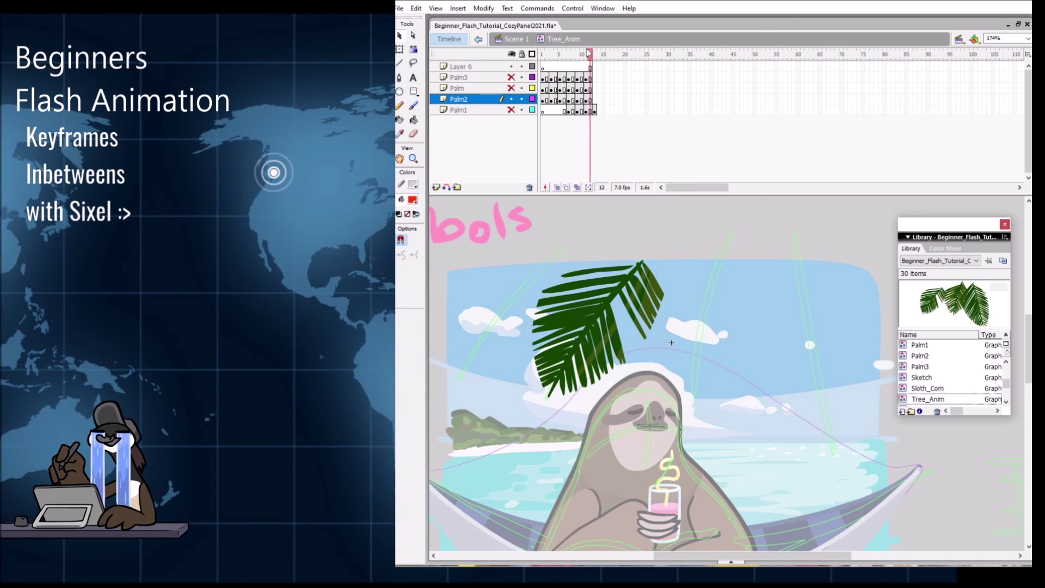
# Step: Copy the Palm1 layer's frame 13 keyframe into frame 1 and remove frame 13 from that layer
pyautogui.click(594, 111)
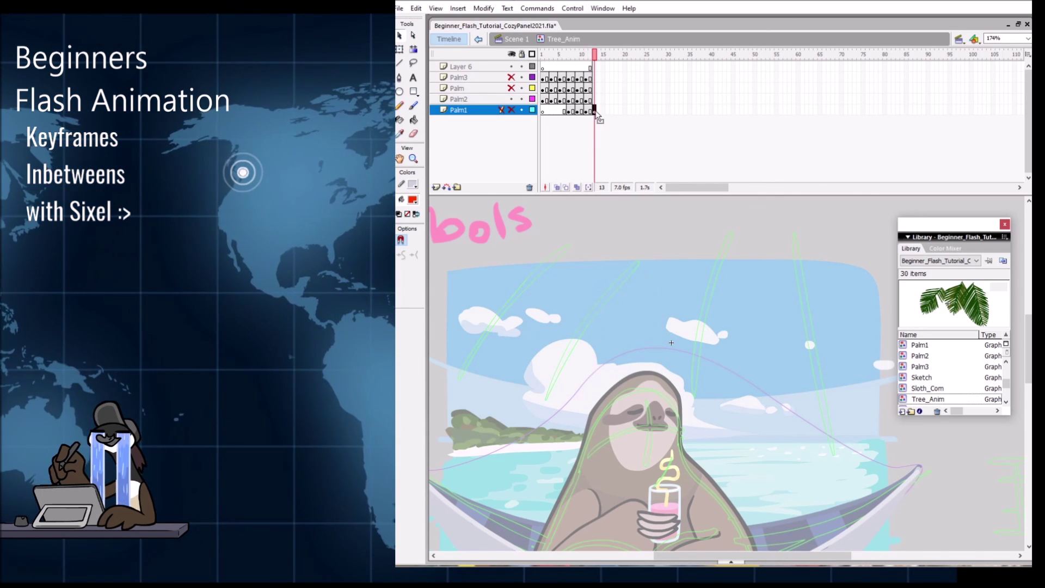
pyautogui.moveTo(582, 113)
pyautogui.mouseDown()
pyautogui.moveTo(543, 112)
pyautogui.moveTo(596, 111)
pyautogui.mouseUp()
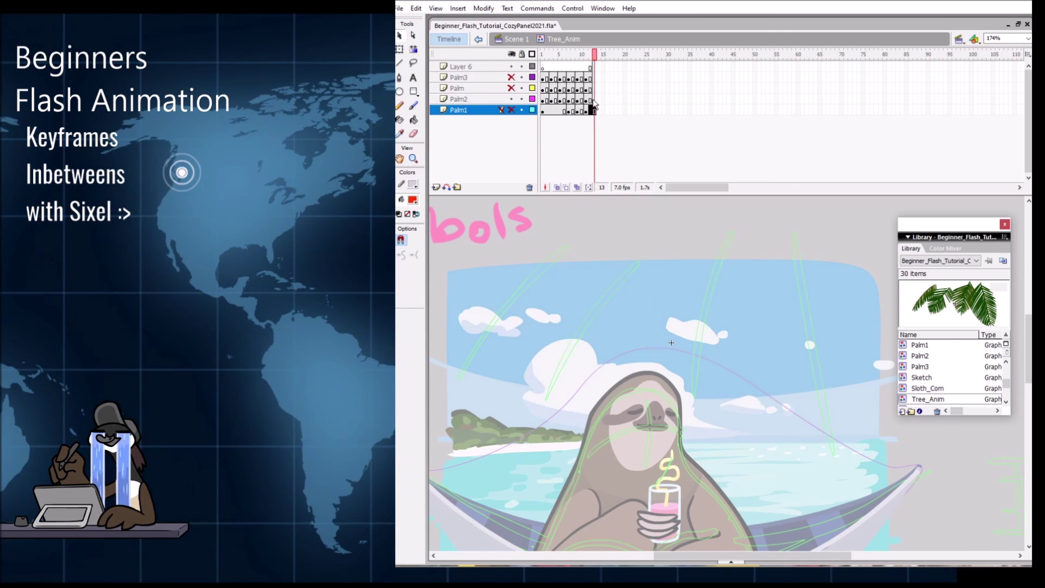
pyautogui.moveTo(595, 55); pyautogui.dragTo(597, 56)
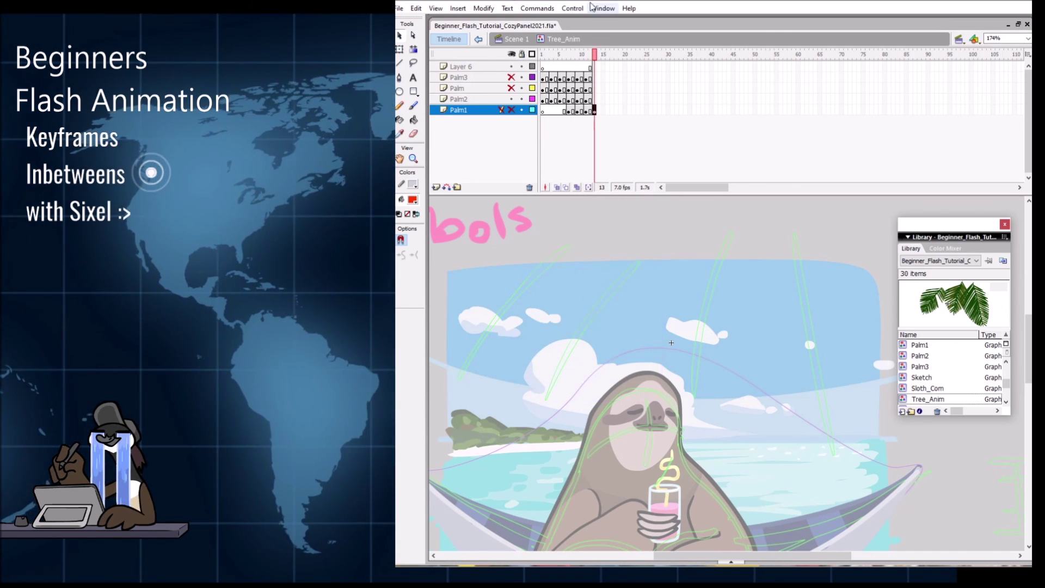
pyautogui.moveTo(595, 113); pyautogui.dragTo(543, 112)
pyautogui.rightClick(595, 112)
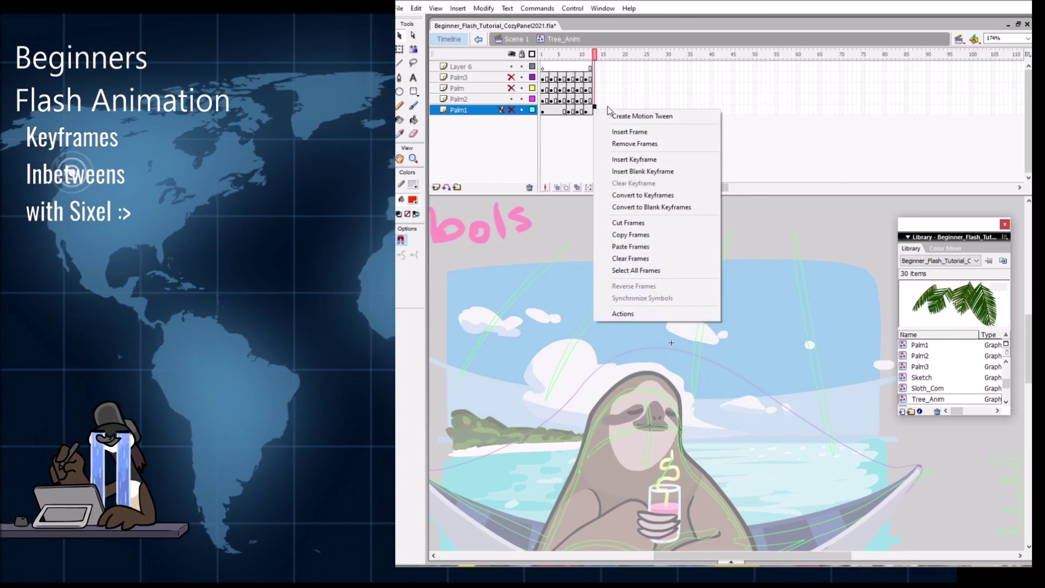
pyautogui.click(636, 145)
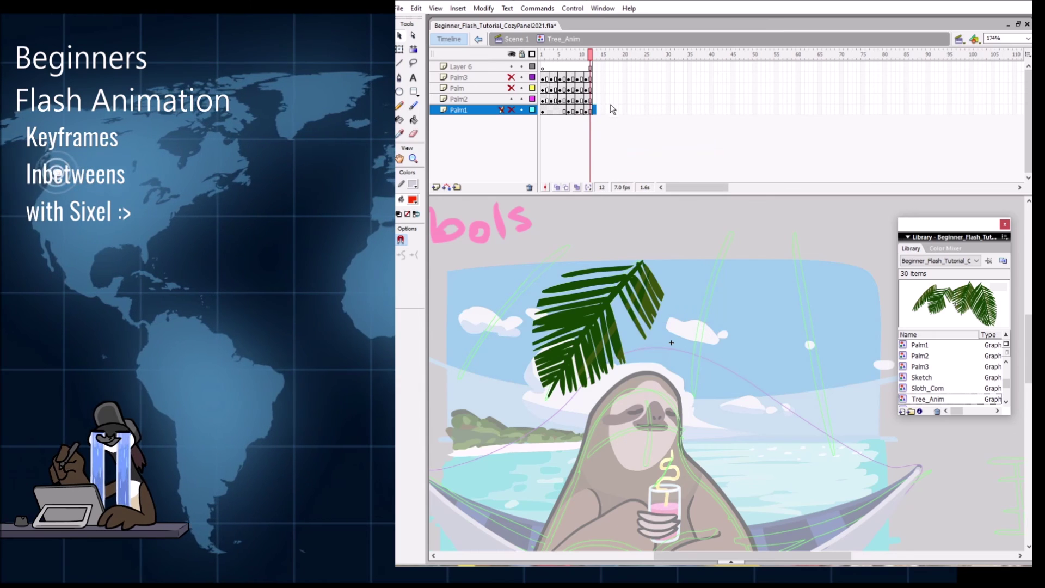
# Step: Create a motion tween across the Palm1 layer's opening frames and add in-between keyframes at frames 3 and 5
pyautogui.click(551, 112)
pyautogui.rightClick(552, 112)
pyautogui.click(561, 115)
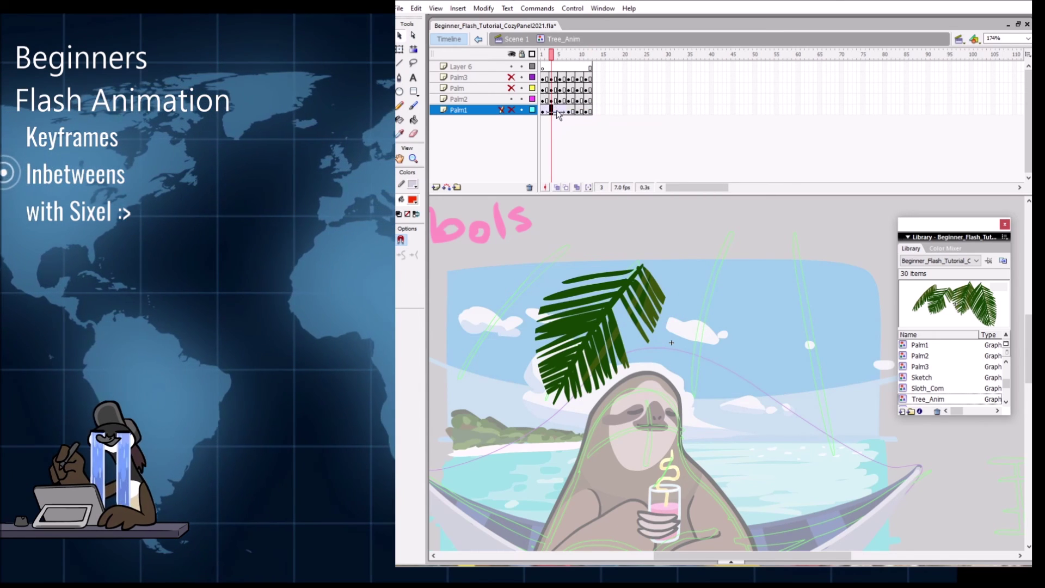
pyautogui.click(559, 112)
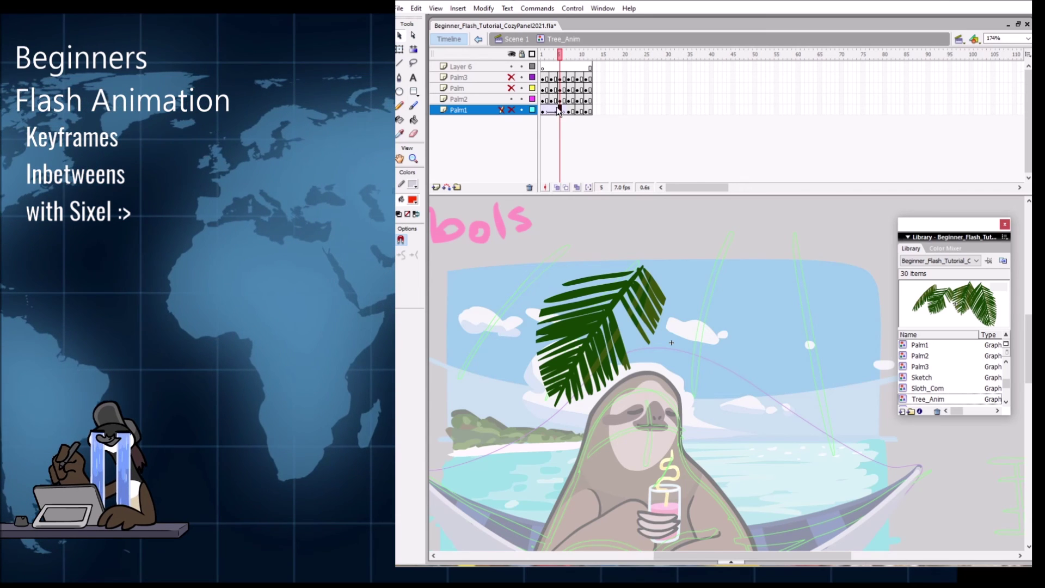
pyautogui.moveTo(563, 55); pyautogui.dragTo(593, 62)
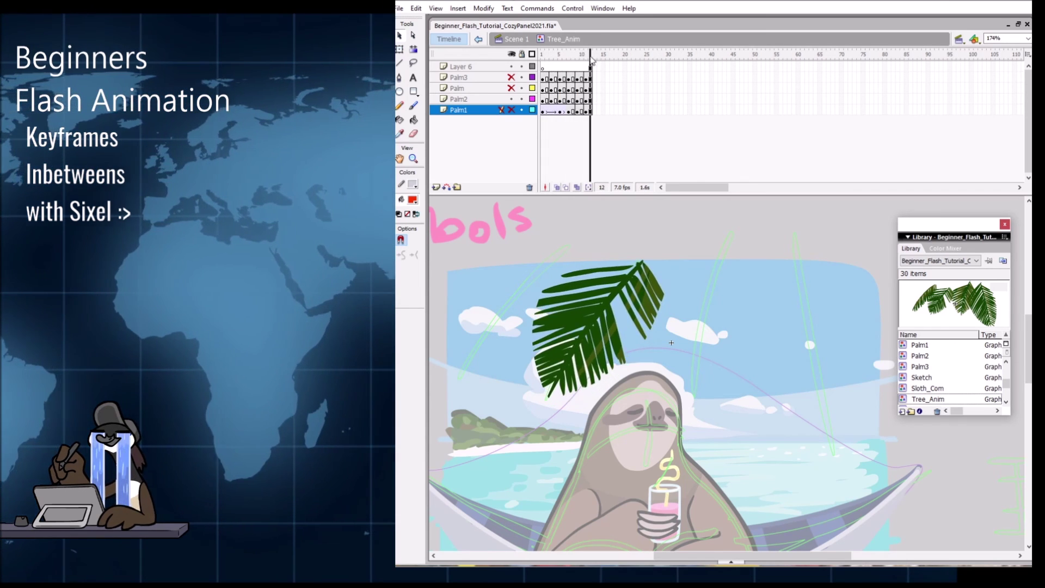
pyautogui.click(555, 111)
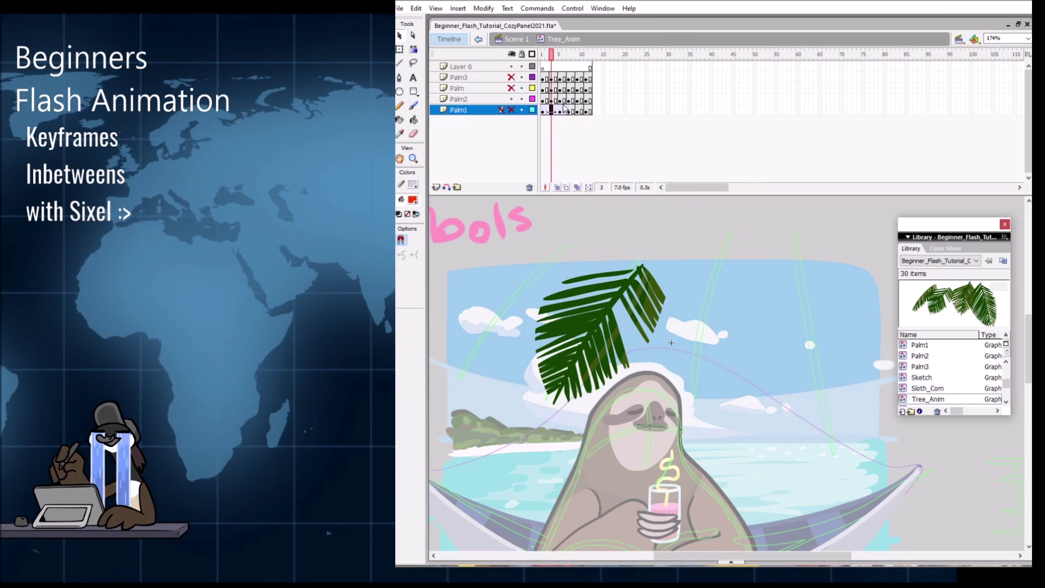
# Step: Try to remove the motion tween from the Palm1 layer's frames 1 to 6
pyautogui.click(564, 111)
pyautogui.rightClick(564, 111)
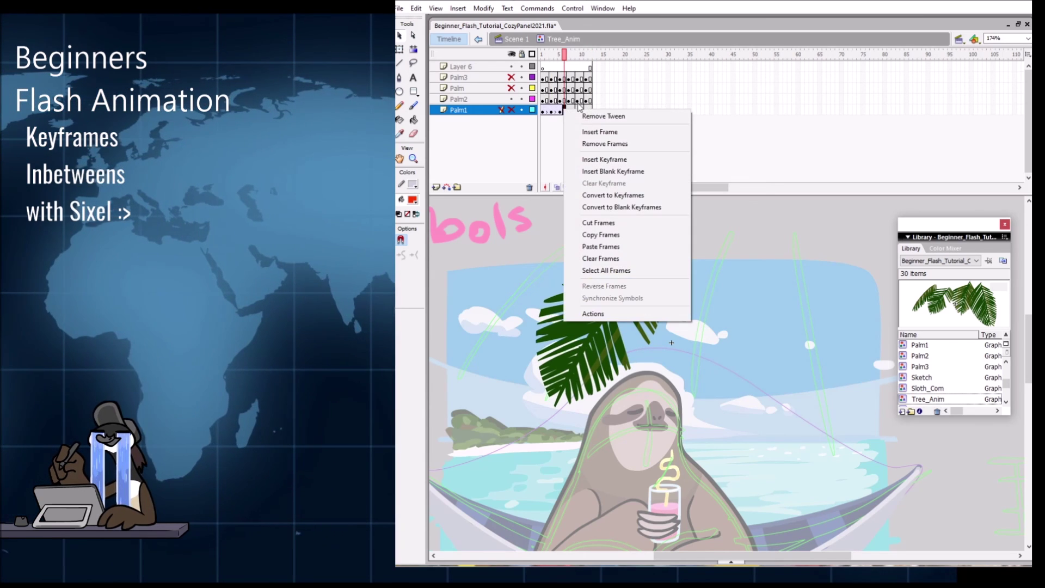
pyautogui.click(597, 116)
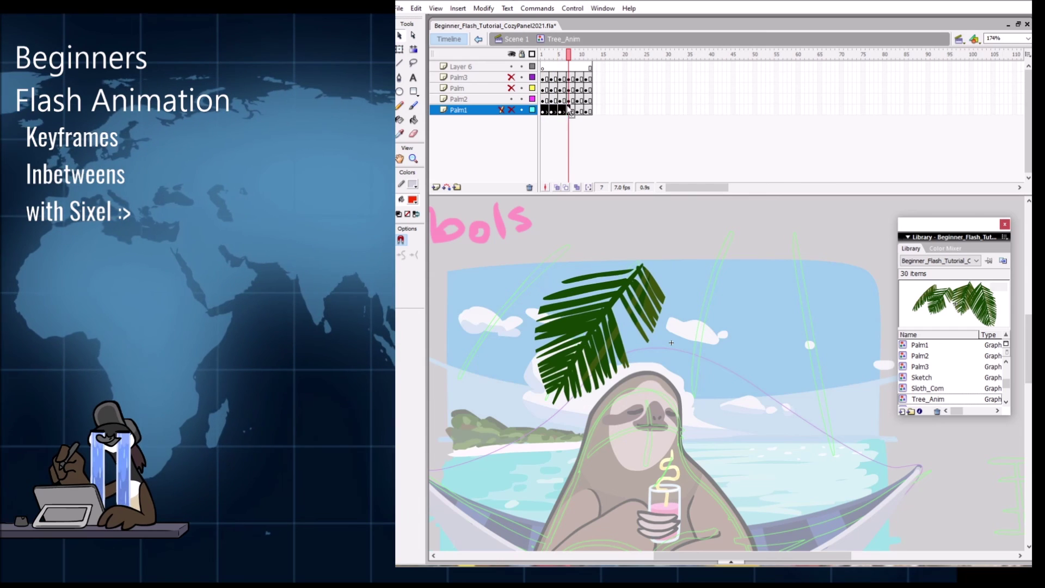
pyautogui.rightClick(560, 111)
pyautogui.click(587, 115)
# Step: Show the hidden Palm3, Palm and Palm1 layers and scrub the timeline to review all the fronds together
pyautogui.moveTo(567, 57); pyautogui.dragTo(592, 53)
pyautogui.moveTo(511, 78); pyautogui.dragTo(511, 110)
pyautogui.moveTo(590, 55); pyautogui.dragTo(539, 76)
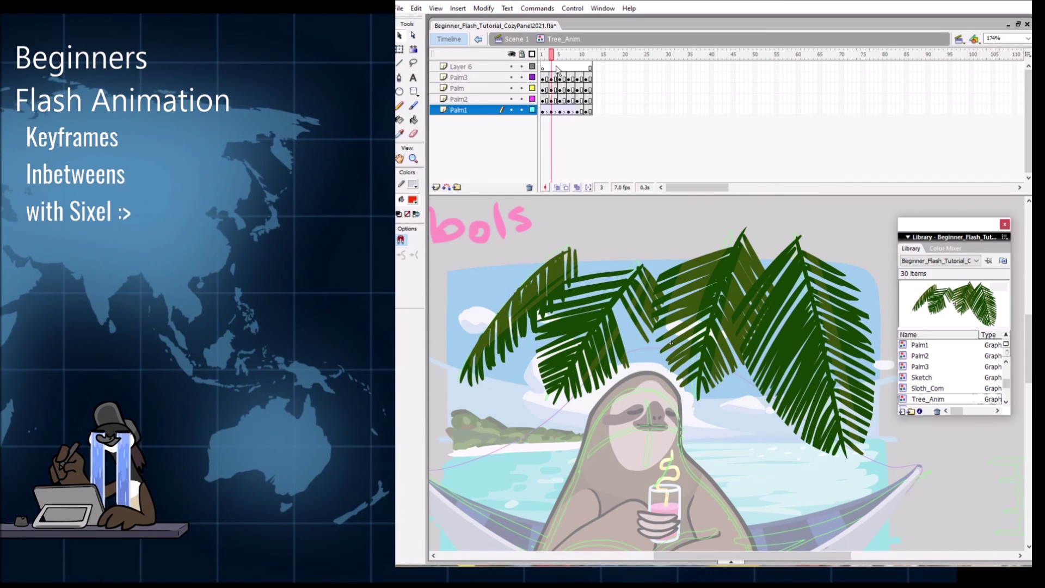
pyautogui.click(555, 90)
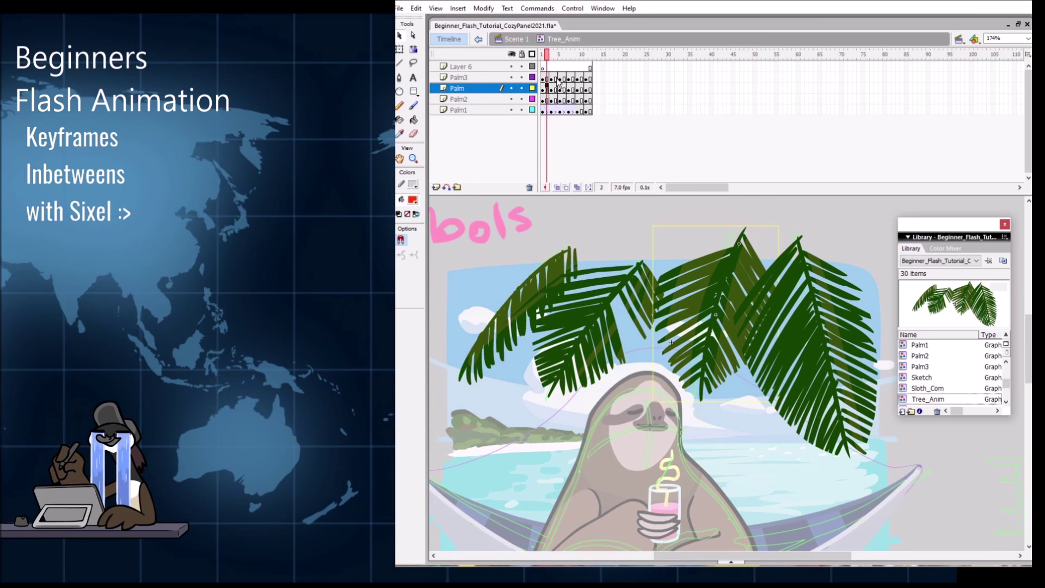
pyautogui.rightClick(543, 91)
pyautogui.click(593, 174)
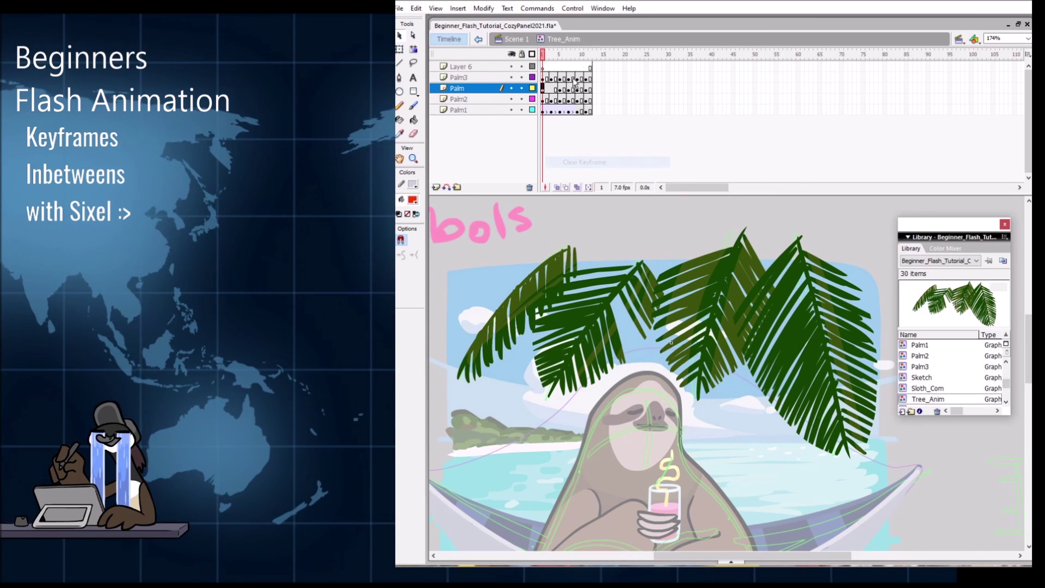
pyautogui.moveTo(545, 55)
pyautogui.mouseDown()
pyautogui.moveTo(555, 55)
pyautogui.moveTo(542, 55)
pyautogui.mouseUp()
pyautogui.hotkey('ctrl', 'z')
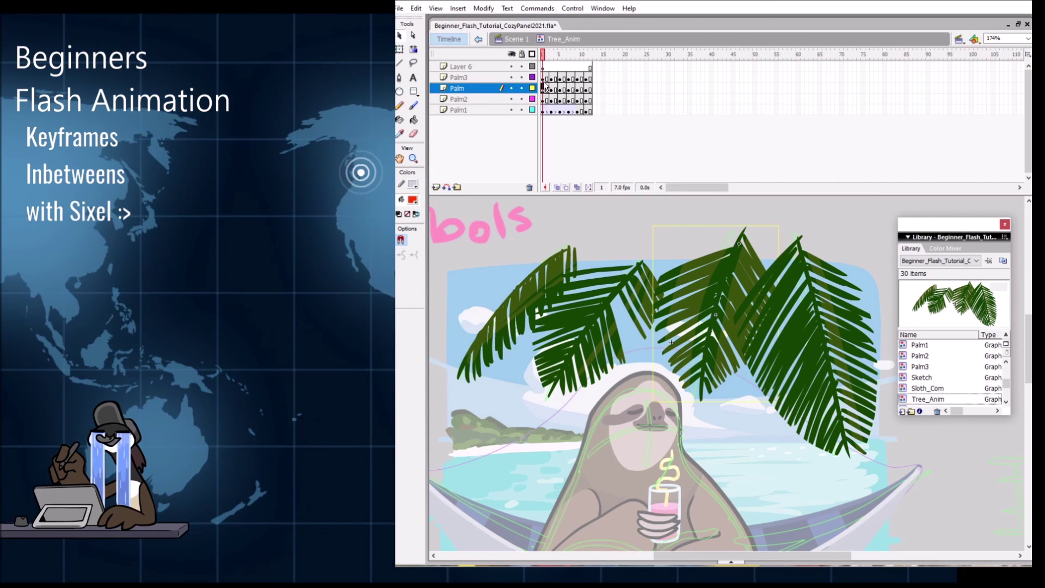
# Step: Clear the Palm layer's in-between keyframe at frame 3 and preview the motion
pyautogui.rightClick(546, 92)
pyautogui.click(594, 163)
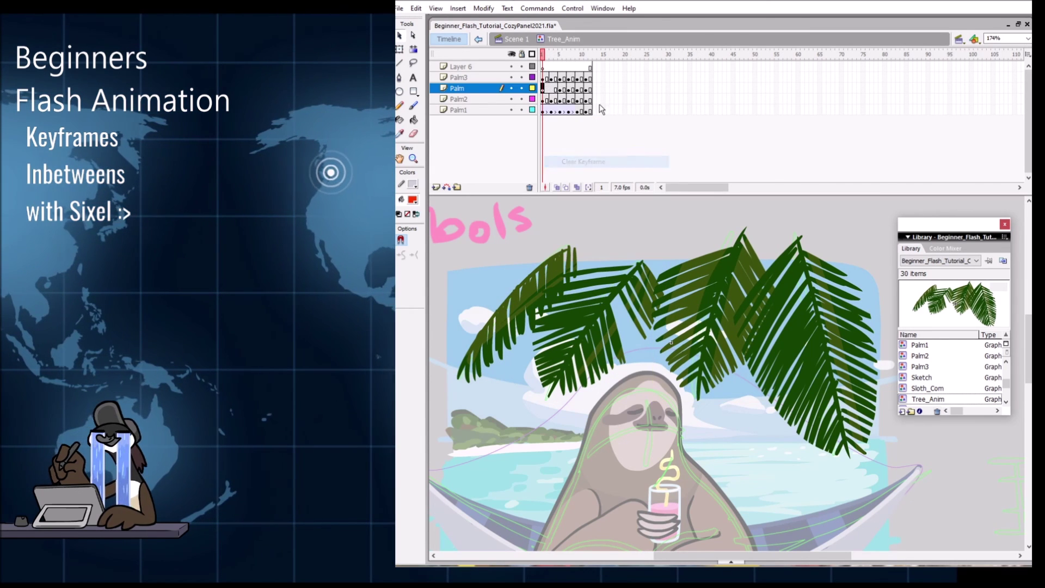
pyautogui.press('Return')
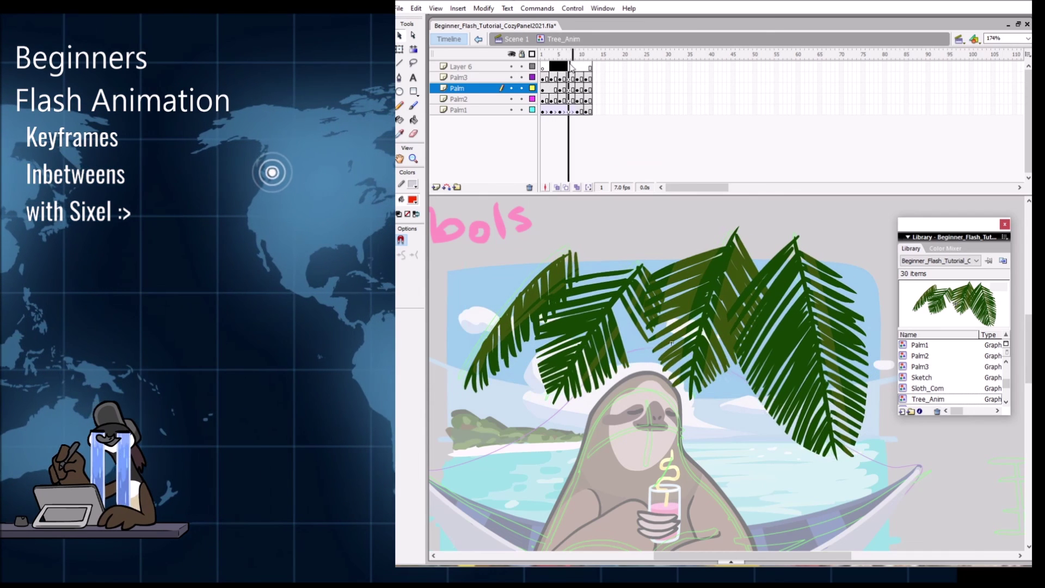
# Step: Copy the Palm layer's frame 11 and paste it into frame 1
pyautogui.click(586, 88)
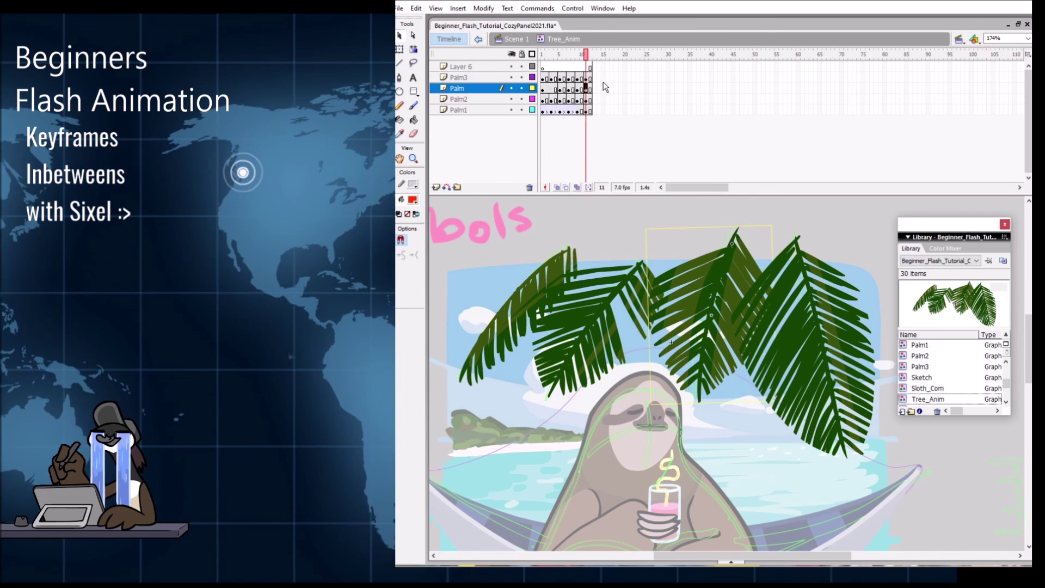
pyautogui.rightClick(588, 89)
pyautogui.press('Escape')
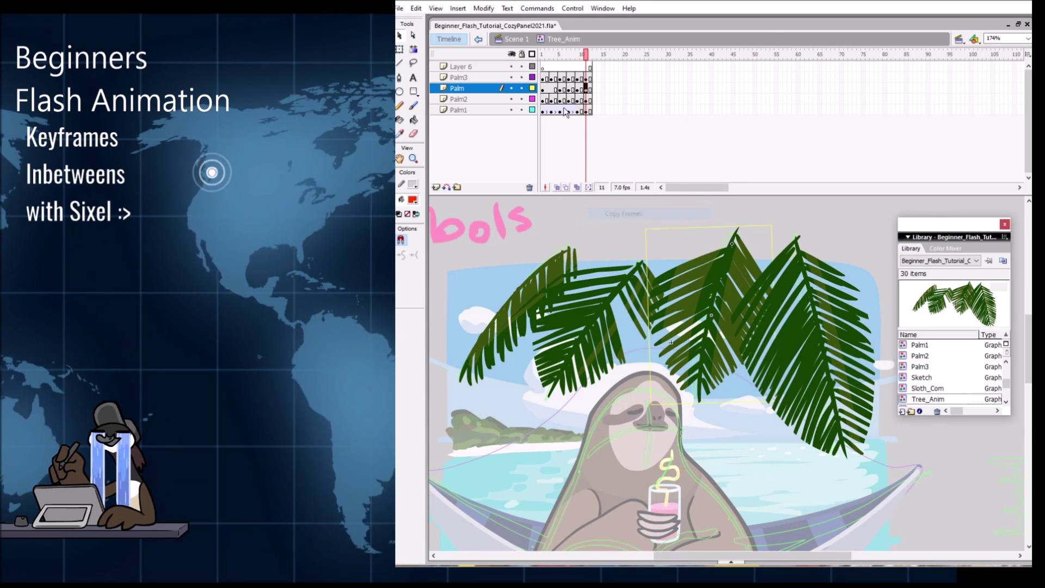
pyautogui.click(544, 88)
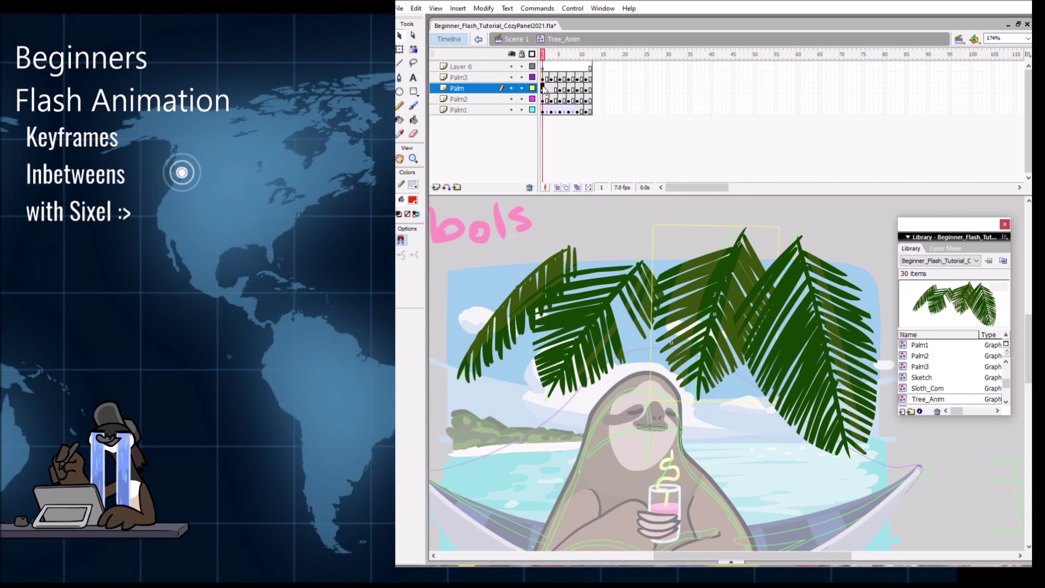
pyautogui.rightClick(544, 88)
pyautogui.click(579, 223)
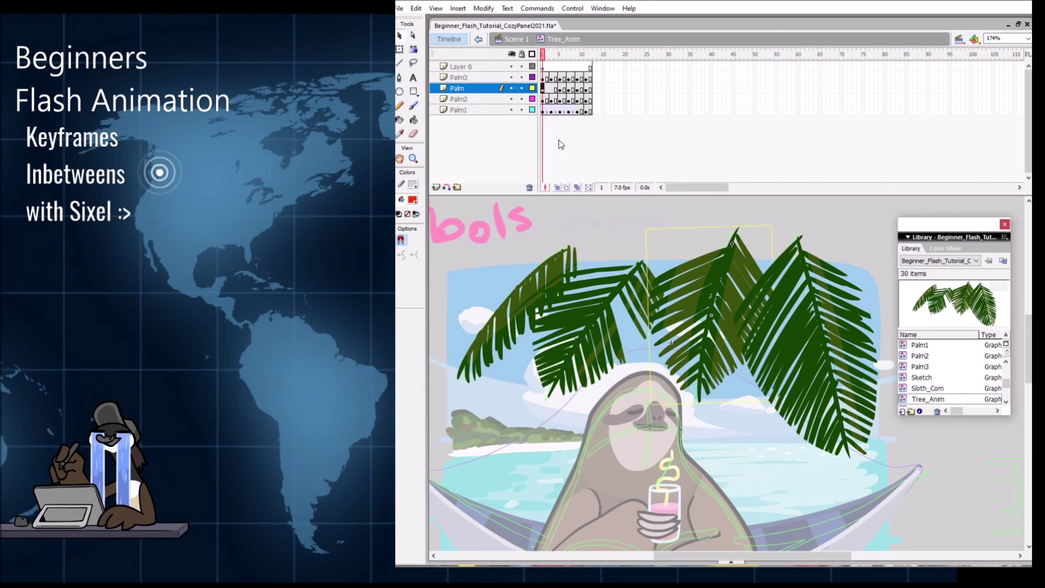
# Step: Create a motion tween on the Palm layer from frame 1 and add an in-between keyframe at frame 3
pyautogui.click(552, 89)
pyautogui.rightClick(556, 94)
pyautogui.press('Escape')
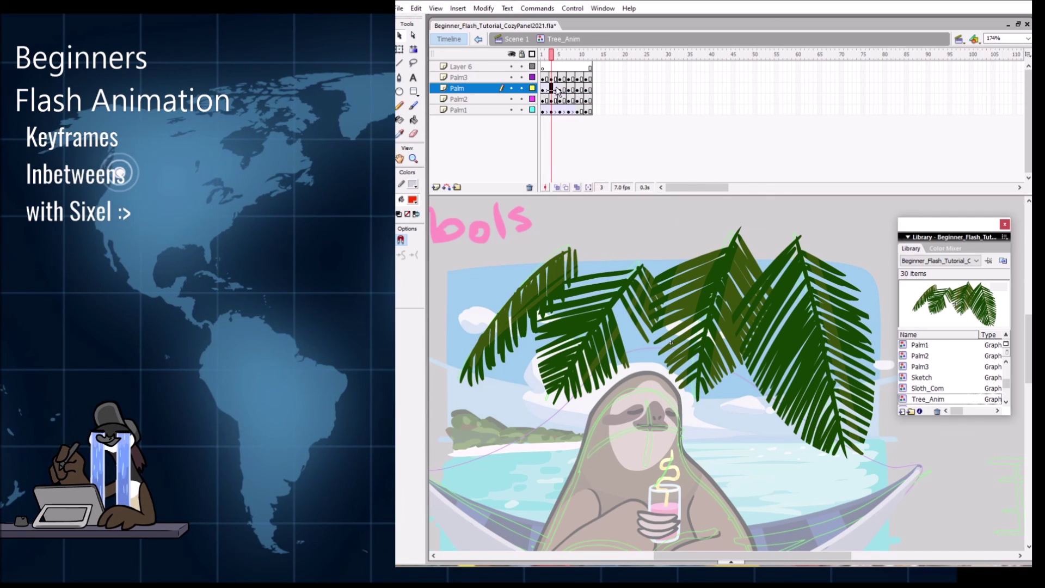
pyautogui.click(556, 89)
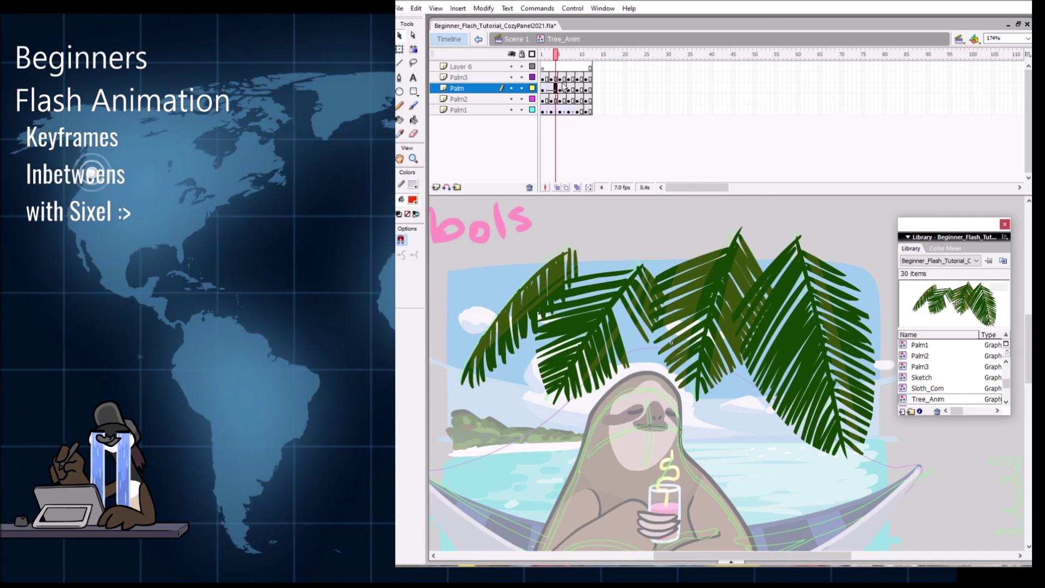
# Step: Remove the motion tween from the Palm layer's frames 1 to 4
pyautogui.moveTo(556, 90); pyautogui.dragTo(543, 90)
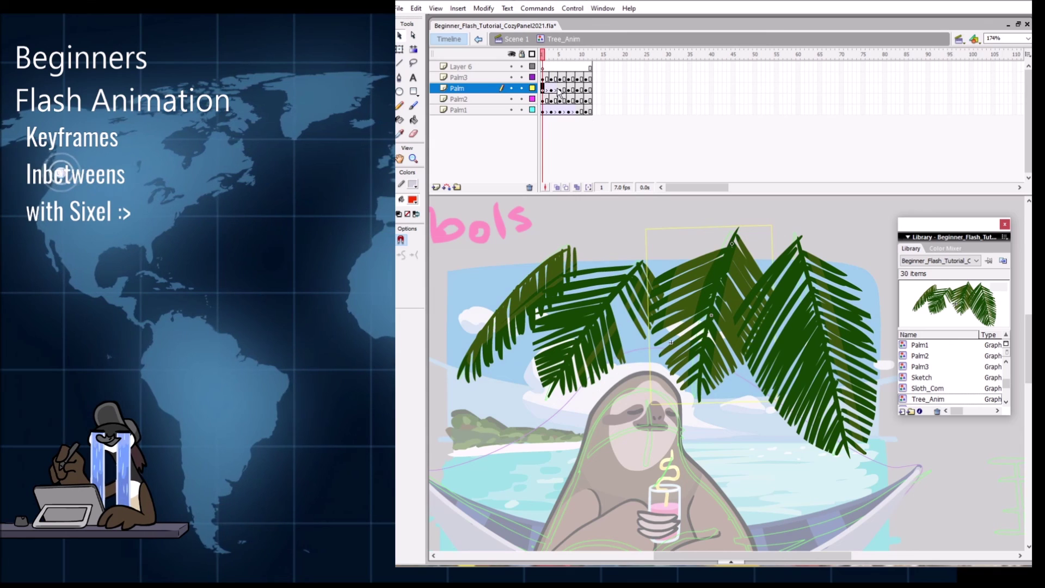
pyautogui.rightClick(557, 91)
pyautogui.click(560, 89)
pyautogui.rightClick(570, 89)
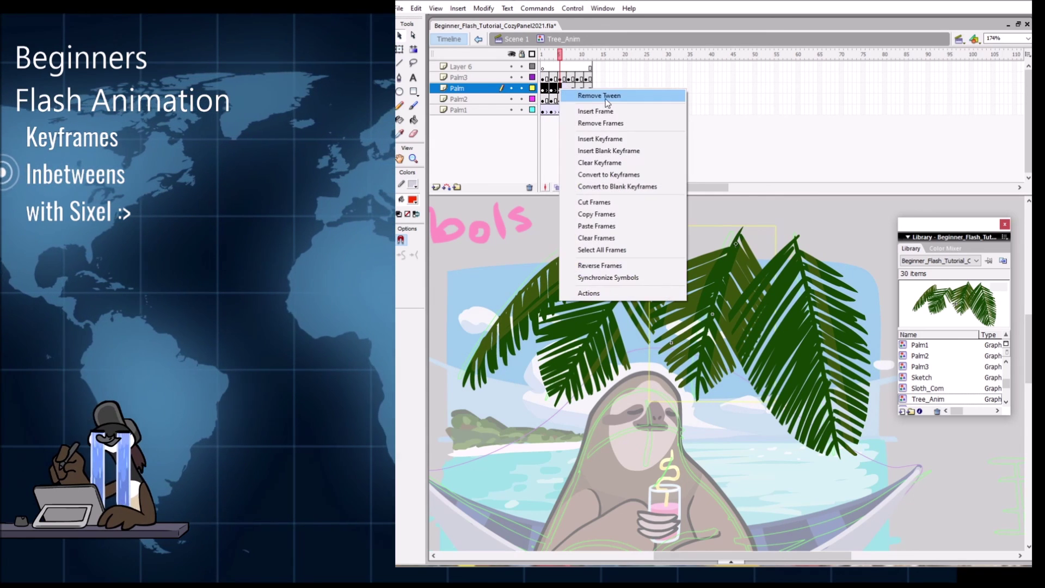
pyautogui.click(556, 55)
# Step: Remove the motion tween from the Palm1 layer's opening frames and play the timeline to check the loop
pyautogui.moveTo(543, 111); pyautogui.dragTo(573, 115)
pyautogui.rightClick(573, 115)
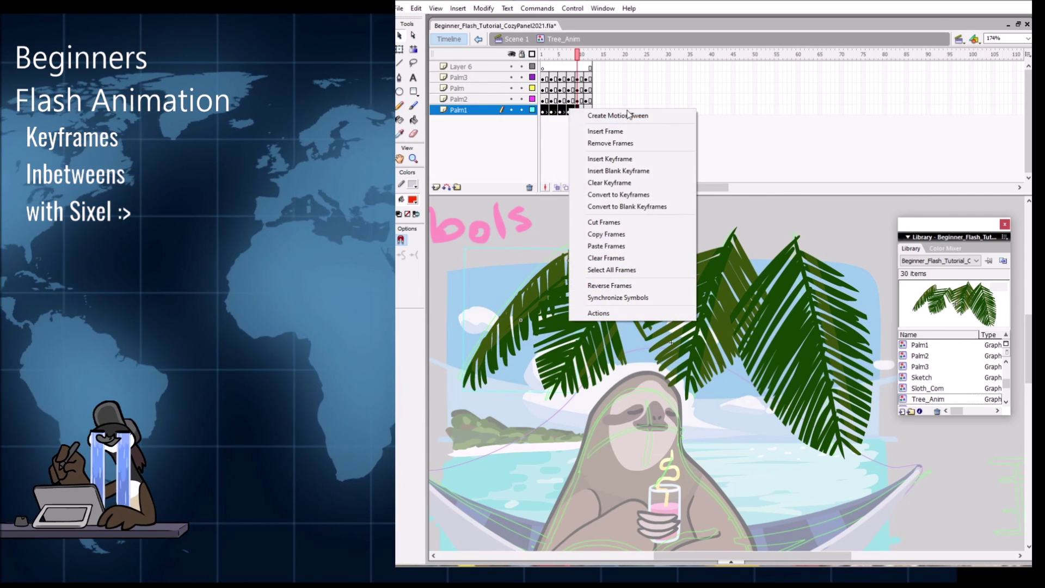
pyautogui.click(627, 118)
pyautogui.click(544, 111)
pyautogui.rightClick(545, 110)
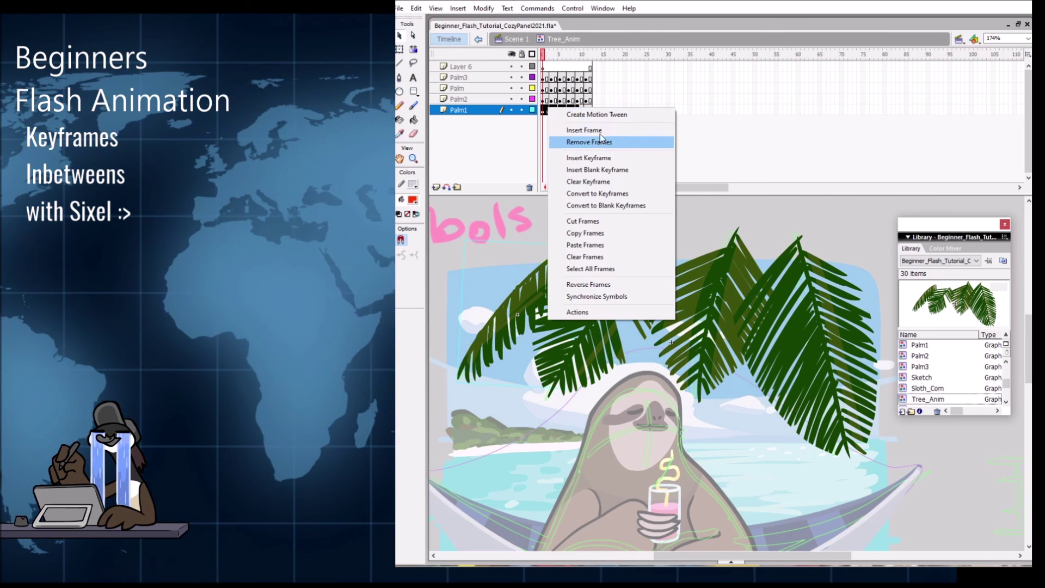
pyautogui.click(588, 114)
pyautogui.rightClick(566, 113)
pyautogui.click(588, 115)
pyautogui.click(545, 55)
pyautogui.moveTo(543, 54); pyautogui.dragTo(599, 55)
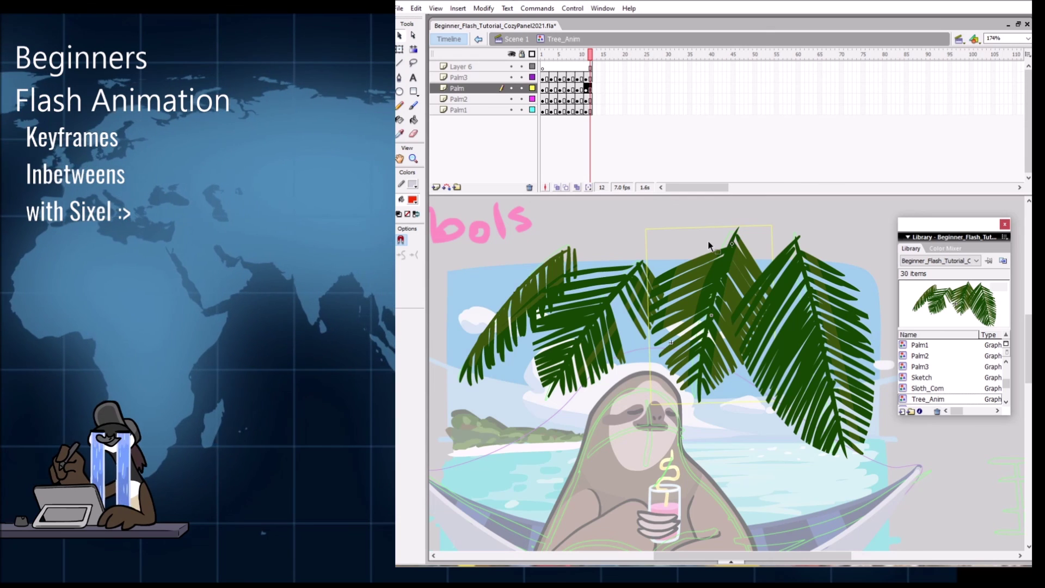
pyautogui.press('Return')
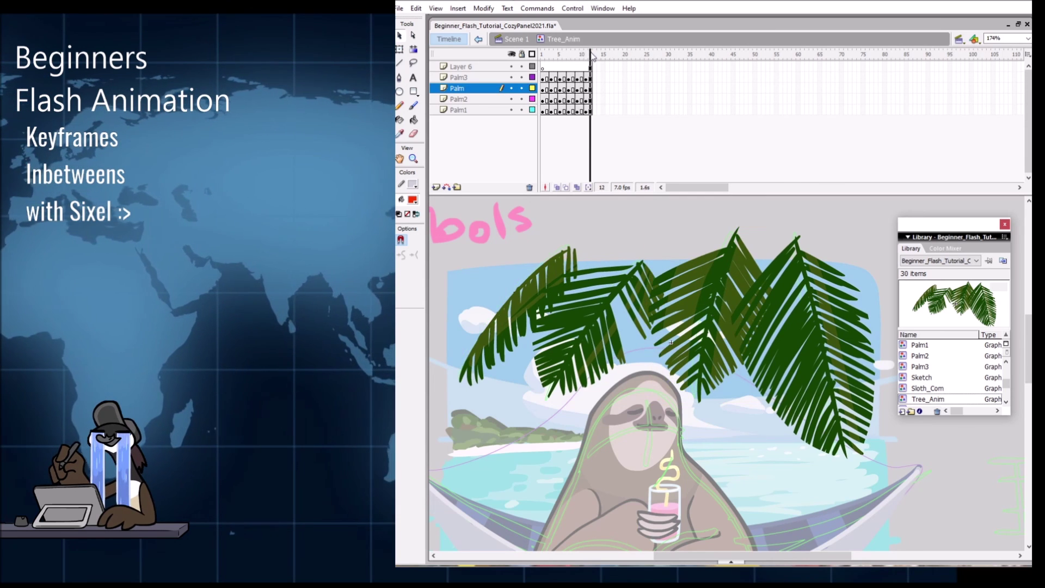
# Step: Clear the Palm layer's keyframe at frame 11 and scrub through the closing frames
pyautogui.moveTo(580, 57); pyautogui.dragTo(586, 56)
pyautogui.click(585, 86)
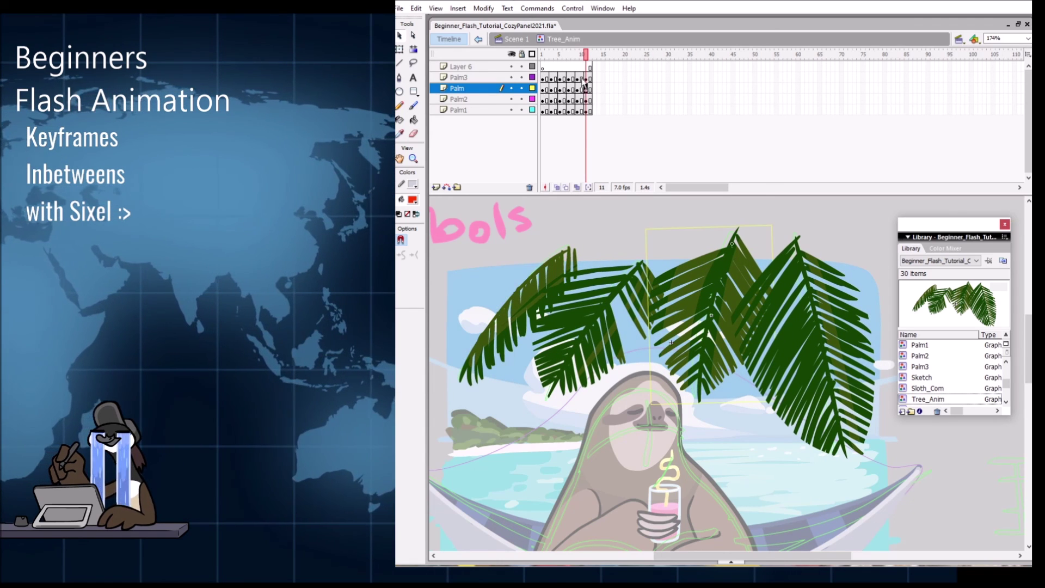
pyautogui.rightClick(585, 87)
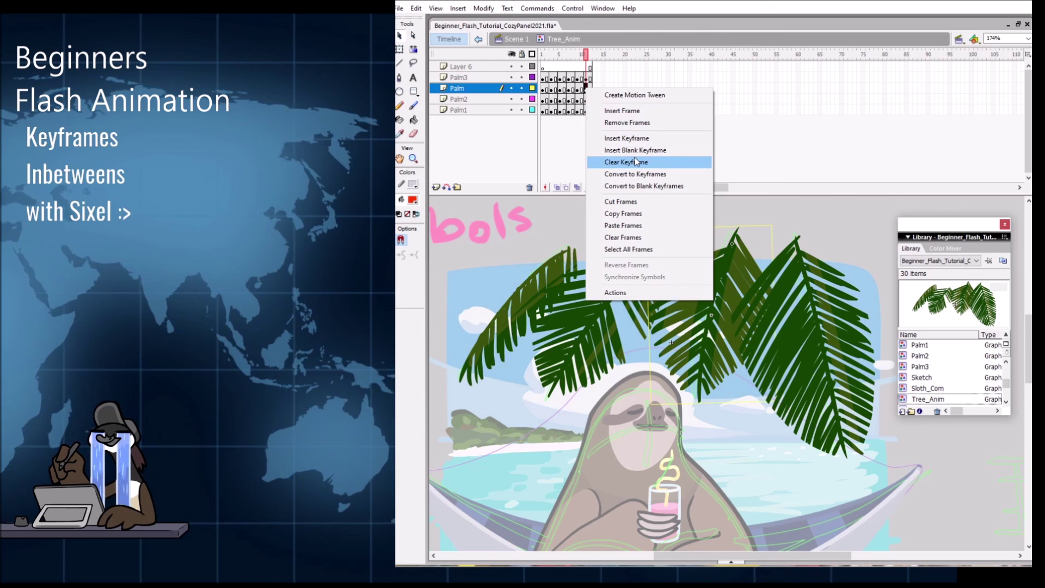
pyautogui.click(636, 162)
pyautogui.moveTo(563, 55); pyautogui.dragTo(585, 54)
# Step: Rotate the Palm frond slightly at frame 11 with Free Transform, swinging its tip right toward the frame 1 pose, and preview the loop
pyautogui.click(585, 87)
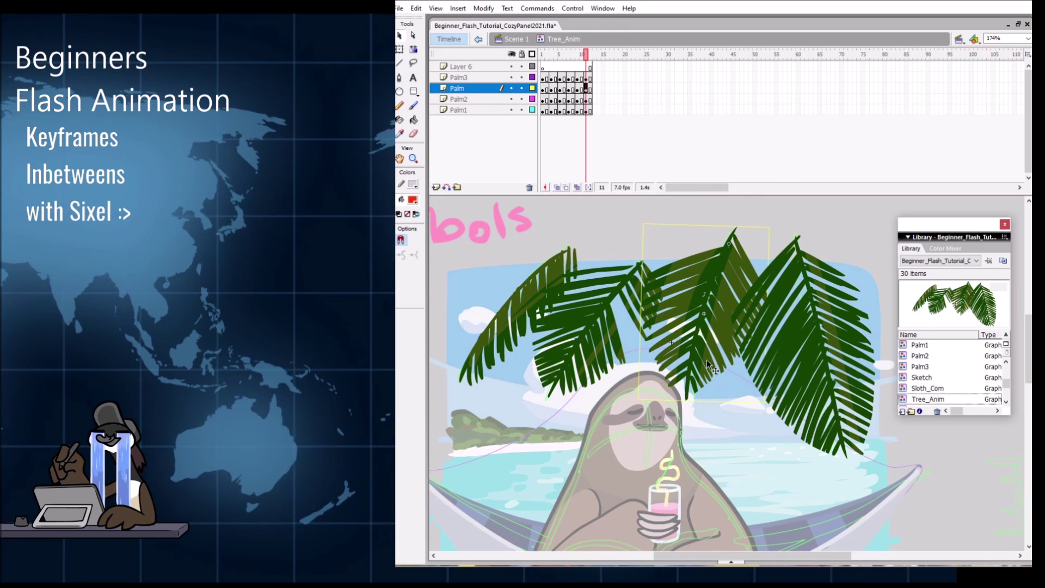
pyautogui.press('q')
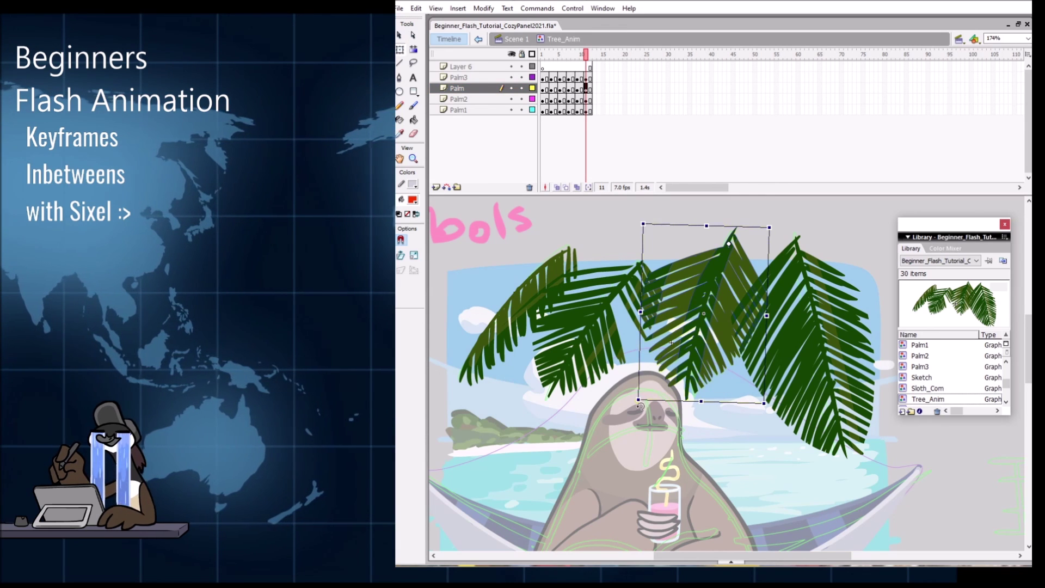
pyautogui.moveTo(644, 409); pyautogui.dragTo(649, 411)
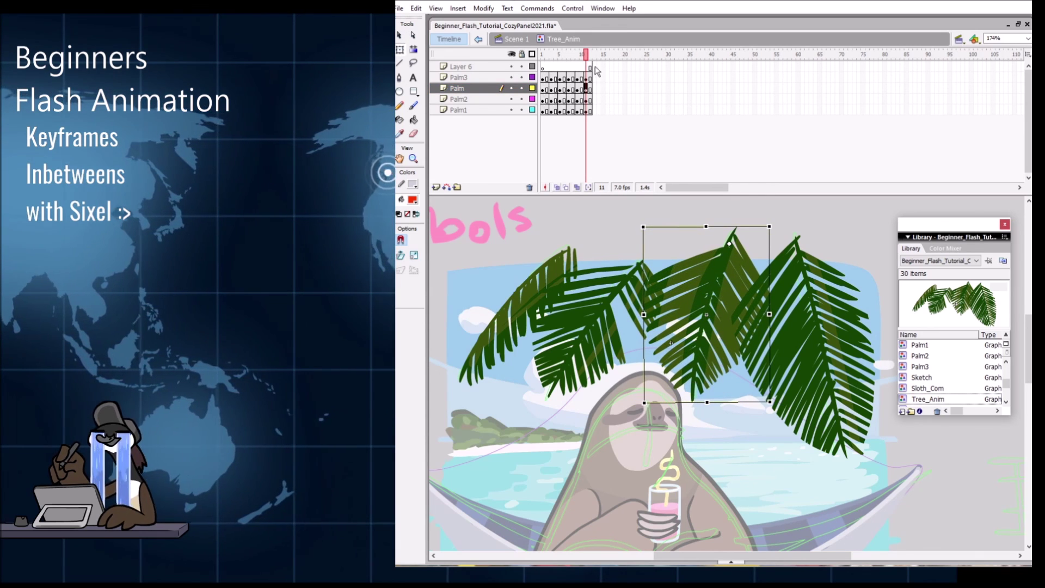
pyautogui.moveTo(586, 59); pyautogui.dragTo(578, 71)
pyautogui.press('Return')
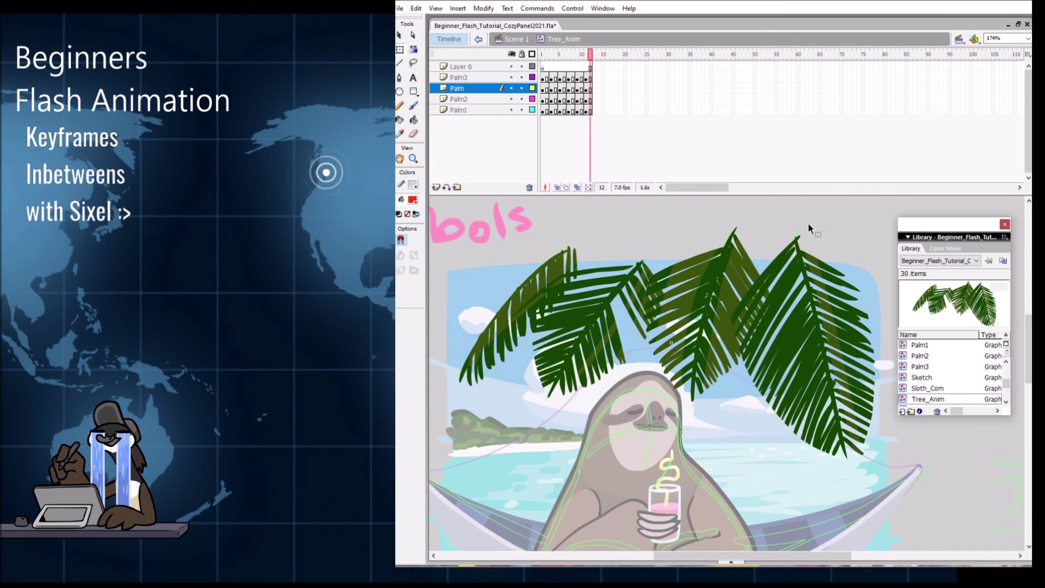
# Step: Return to Scene 1 and move the Sketch layer below the Ref folder in the layer stack
pyautogui.doubleClick(834, 226)
pyautogui.press('z')
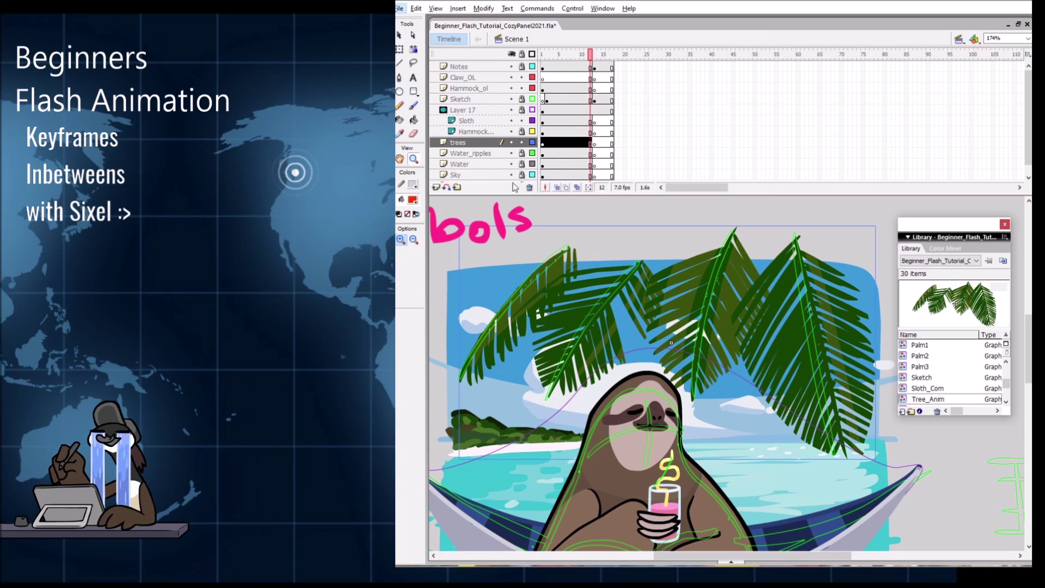
pyautogui.click(1027, 121)
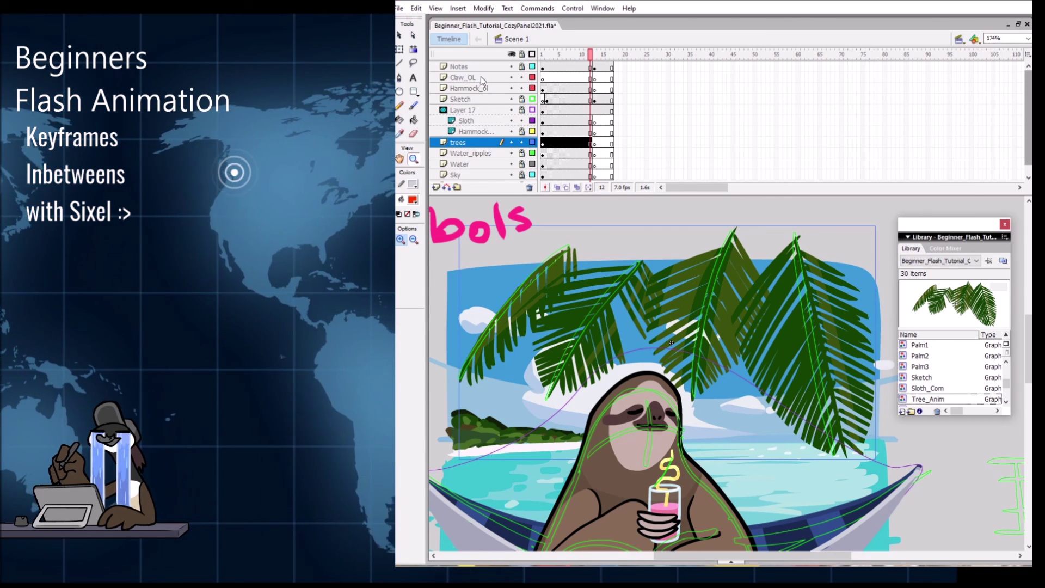
pyautogui.moveTo(484, 98); pyautogui.dragTo(468, 175)
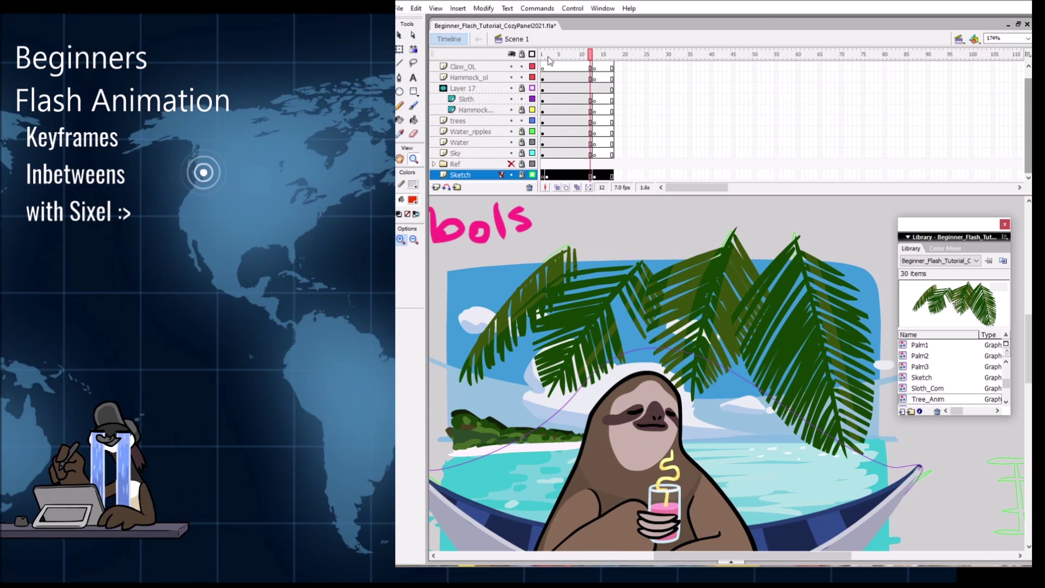
# Step: Scrub the main timeline and test the movie to check the palm frond loop in the full scene
pyautogui.click(592, 49)
pyautogui.click(569, 50)
pyautogui.hotkey('ctrl', 'Return')
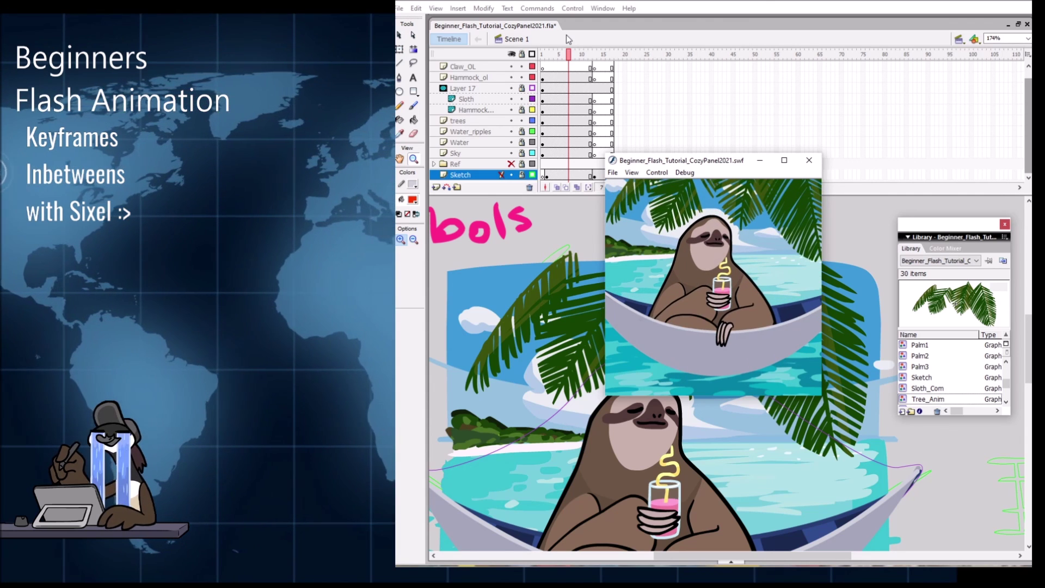
pyautogui.click(815, 163)
# Step: Unlock the Water_ripples layer, convert its frame 1 artwork into a graphic symbol named Ripple, and open the symbol for editing
pyautogui.keyDown('alt'); pyautogui.click(755, 373); pyautogui.keyUp('alt')
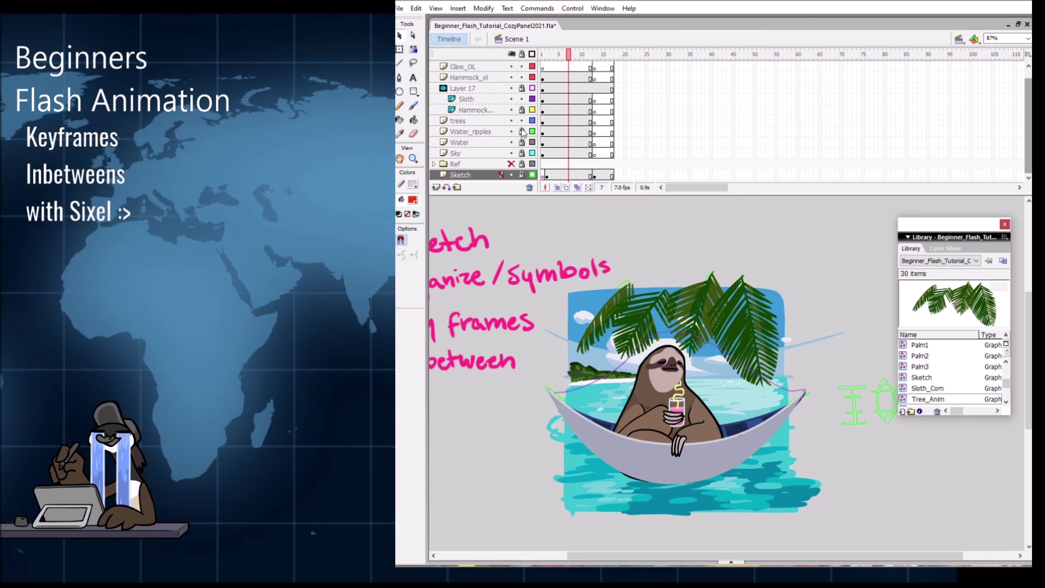
pyautogui.press('z')
pyautogui.click(745, 385)
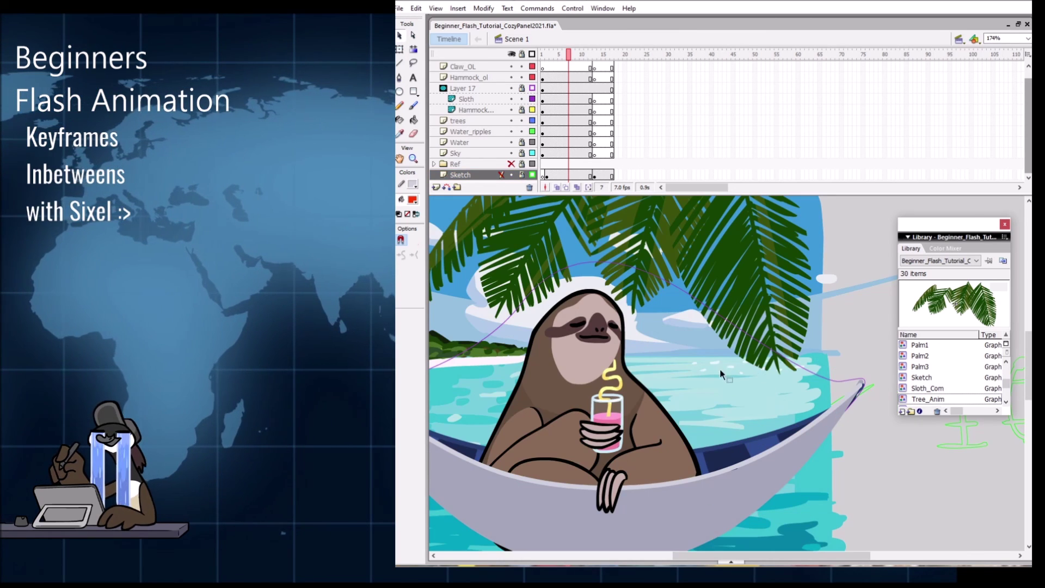
pyautogui.click(544, 131)
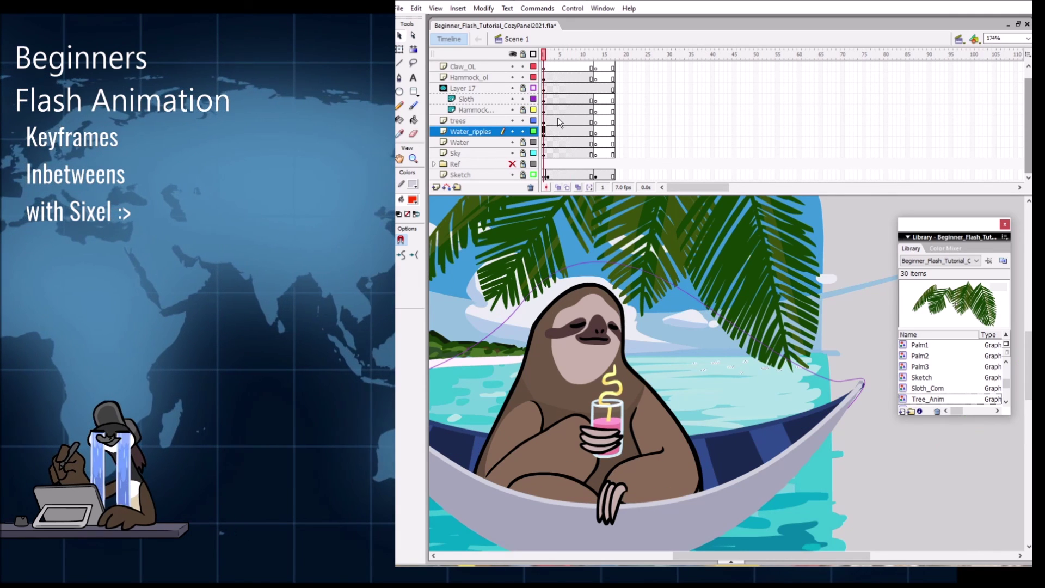
pyautogui.press('F8')
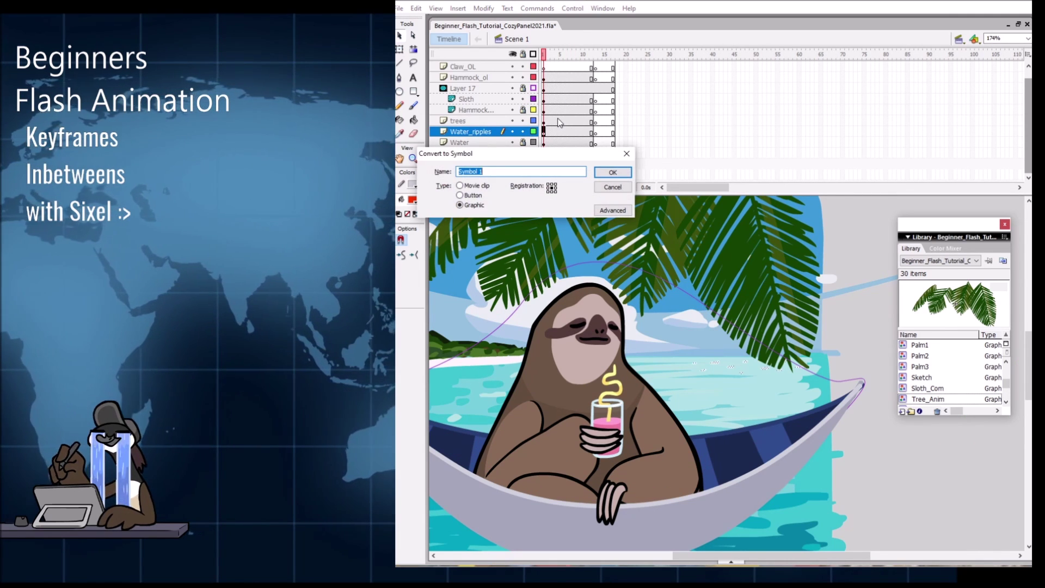
pyautogui.press('Return')
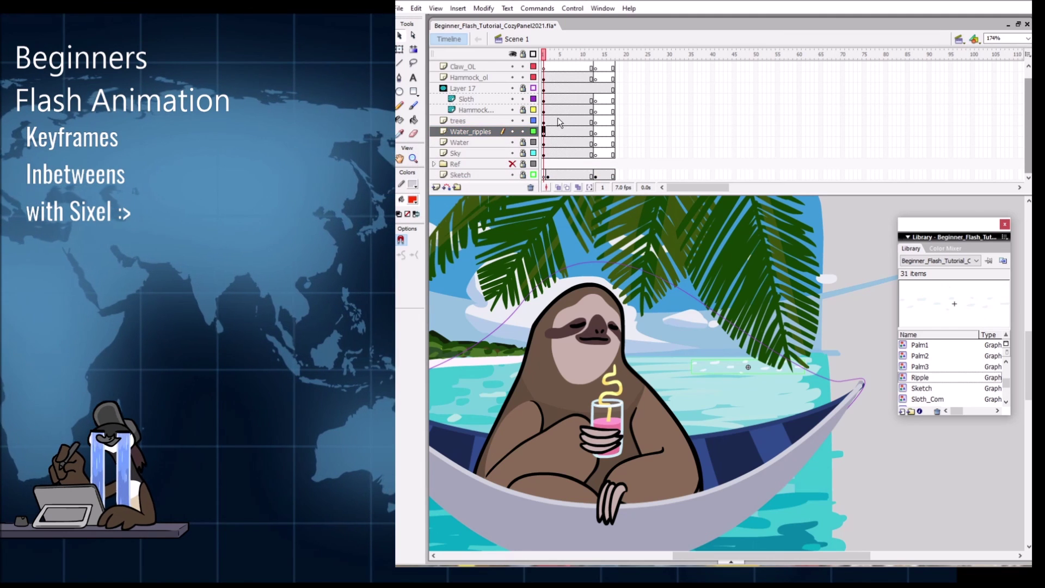
pyautogui.doubleClick(718, 364)
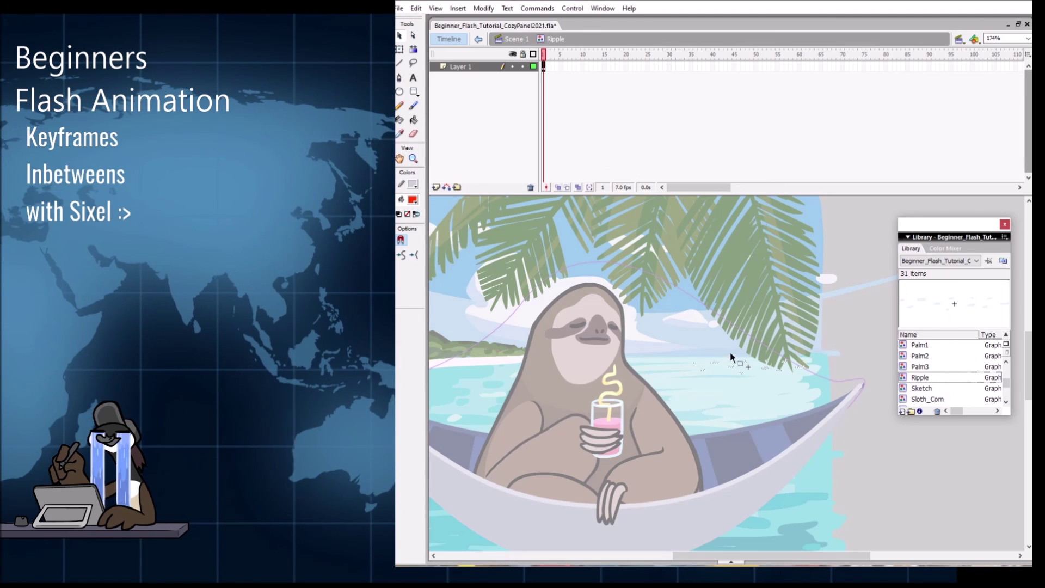
# Step: Insert a blank keyframe at frame 3 of the Ripple symbol's Layer 1 and turn on onion skin outlines
pyautogui.click(552, 67)
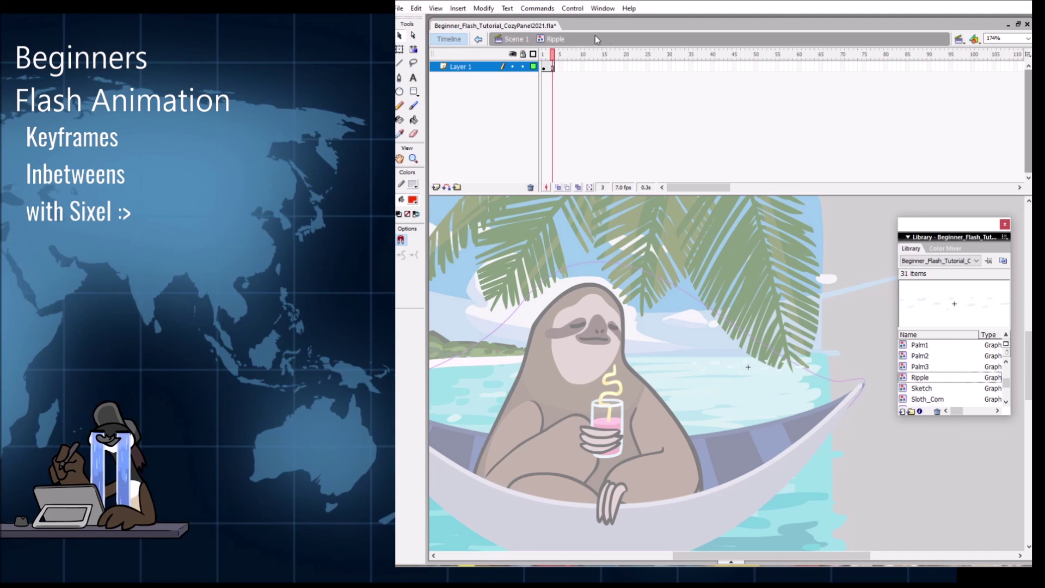
pyautogui.press('F7')
pyautogui.click(567, 187)
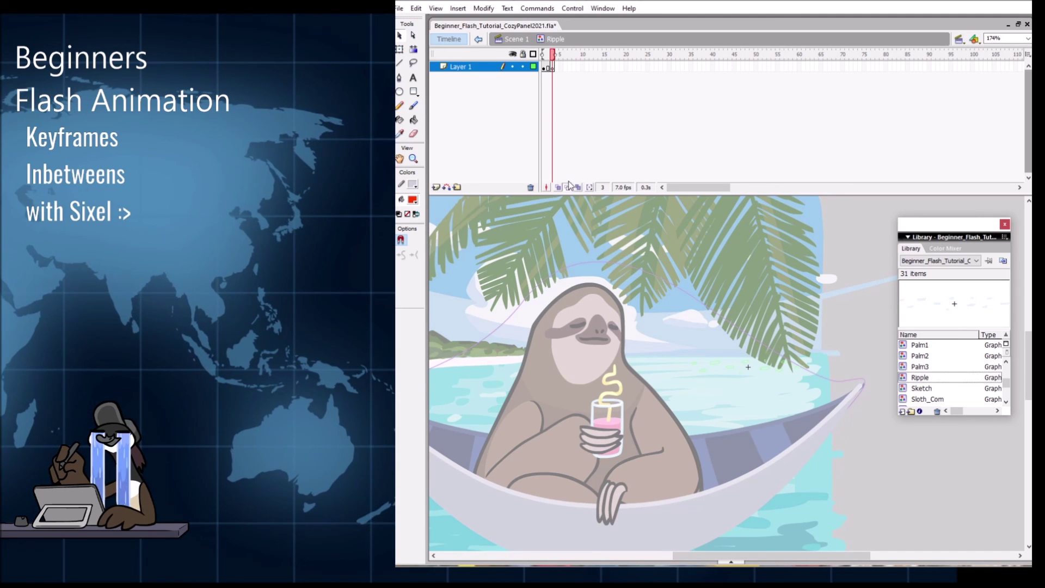
# Step: Select the Brush tool and sample the off-white ripple color from frame 1 as its fill color
pyautogui.click(413, 105)
pyautogui.click(544, 66)
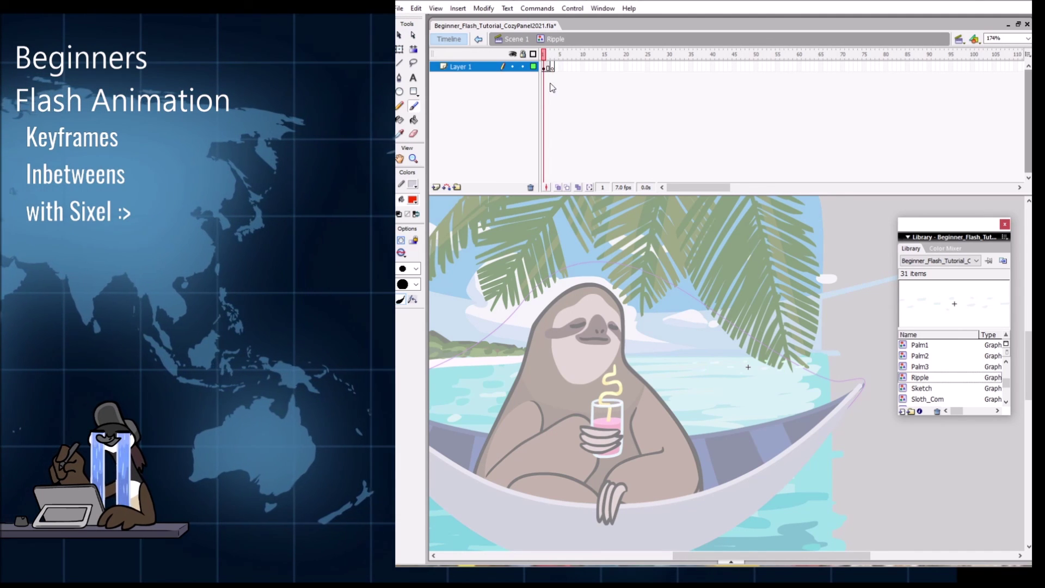
pyautogui.click(413, 199)
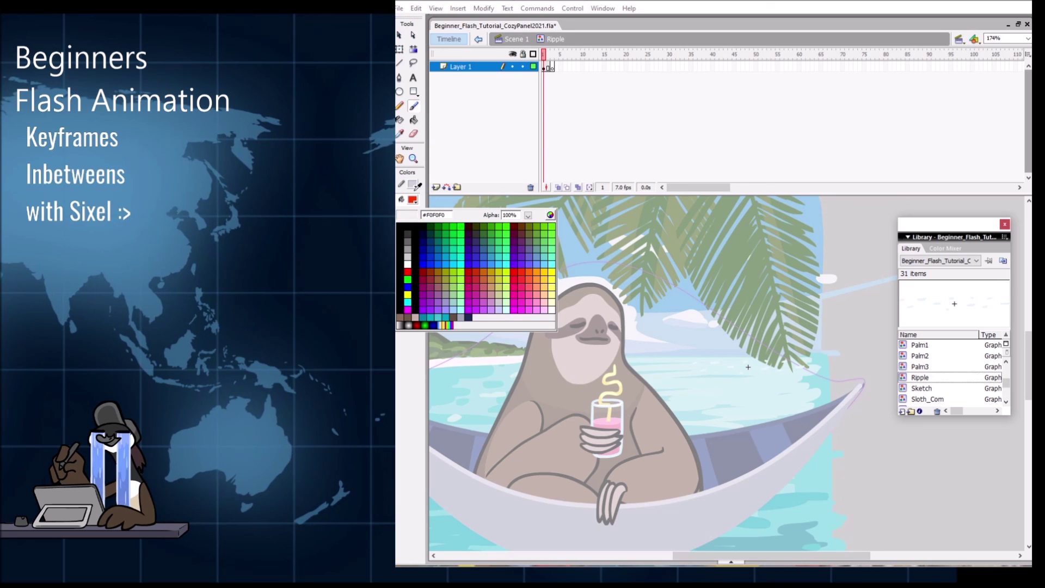
pyautogui.click(720, 358)
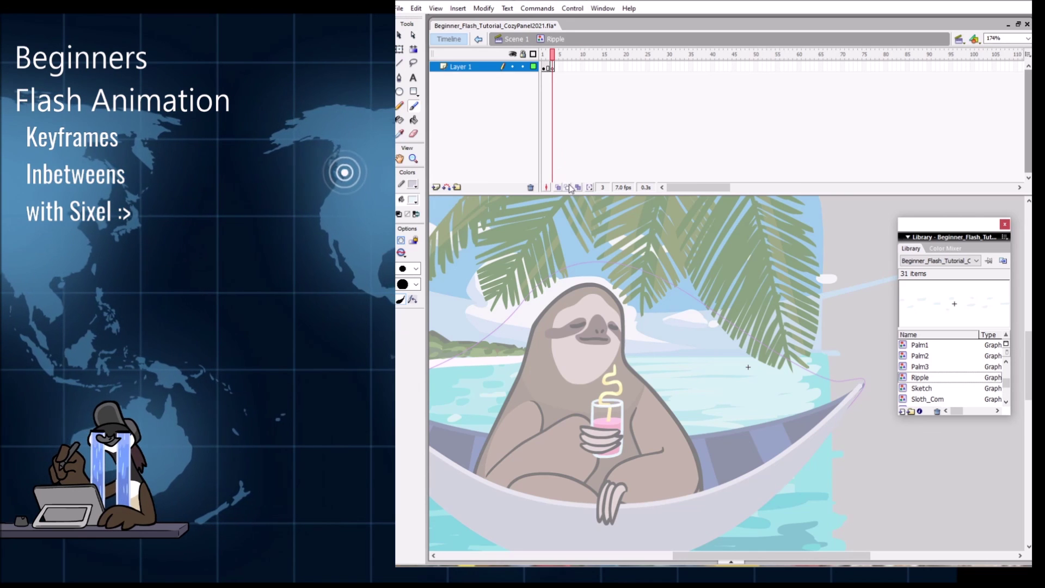
# Step: Set Layer 1's outline color to red in the layer properties
pyautogui.doubleClick(534, 67)
pyautogui.click(677, 316)
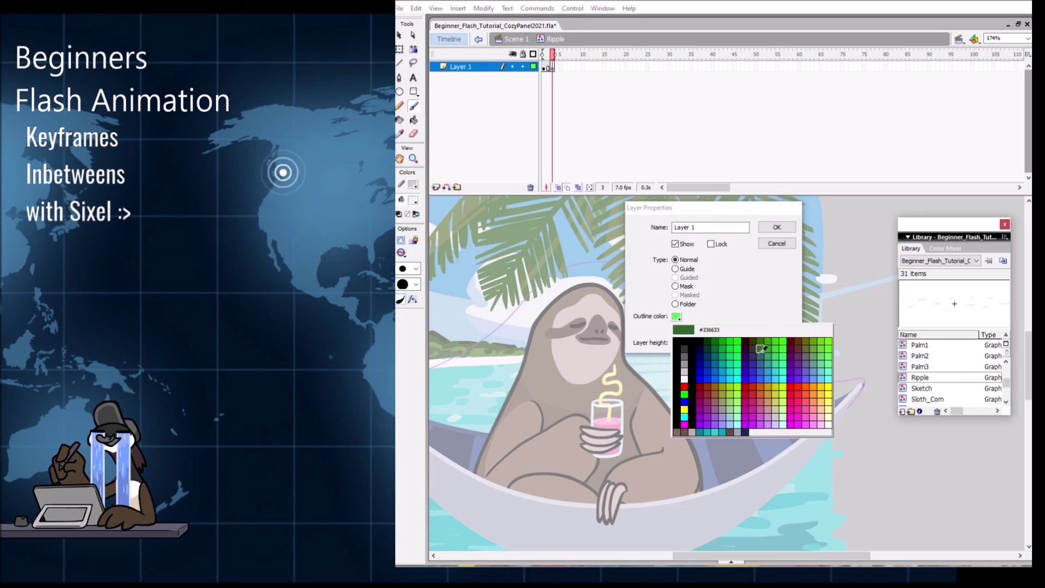
pyautogui.click(685, 386)
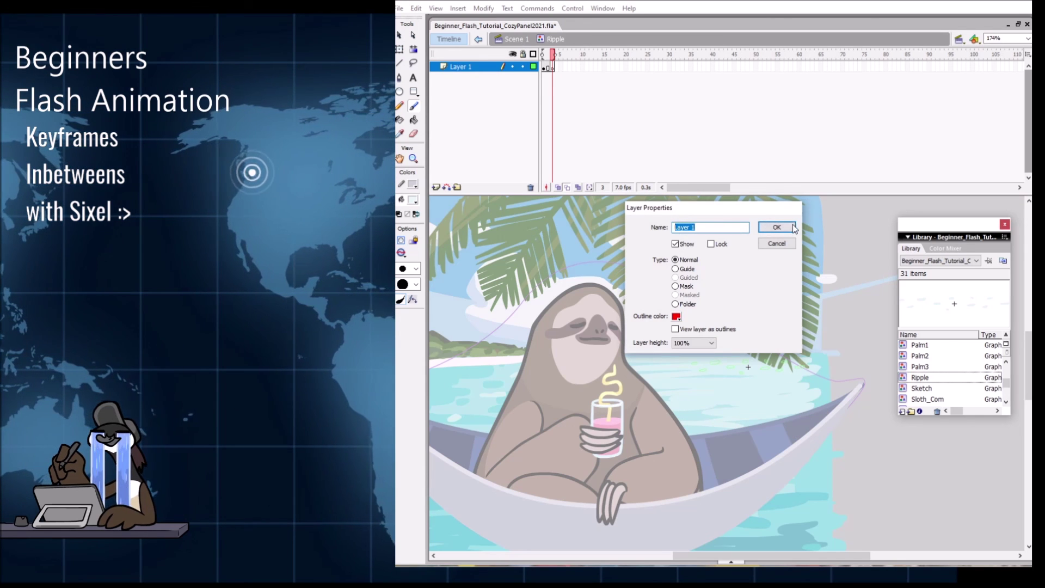
pyautogui.click(776, 228)
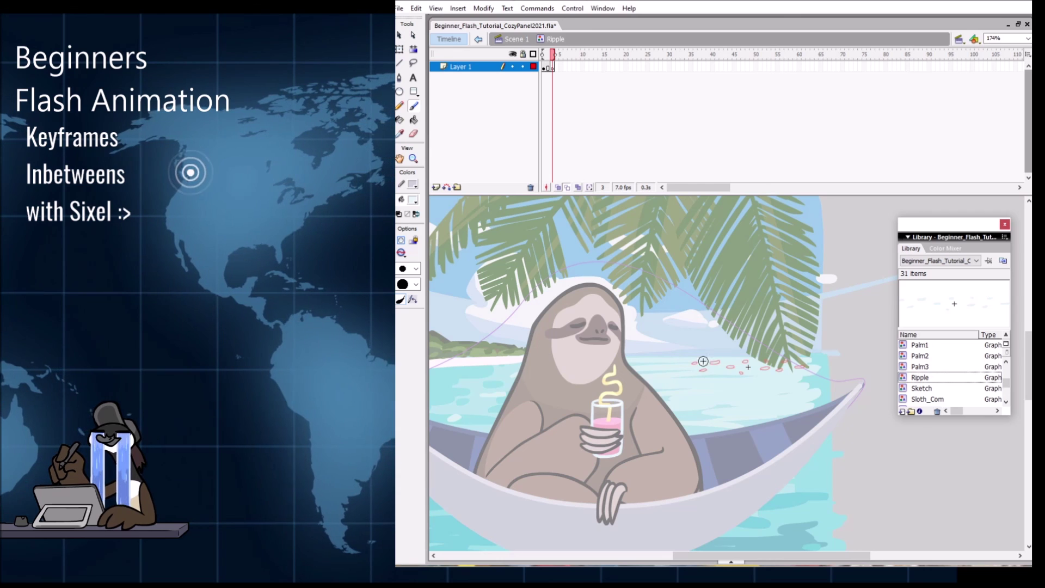
# Step: Paint shifted ripples at frame 3 with a smaller brush, using the onion skin outlines, and add a keyframe at frame 5
pyautogui.click(416, 269)
pyautogui.click(410, 326)
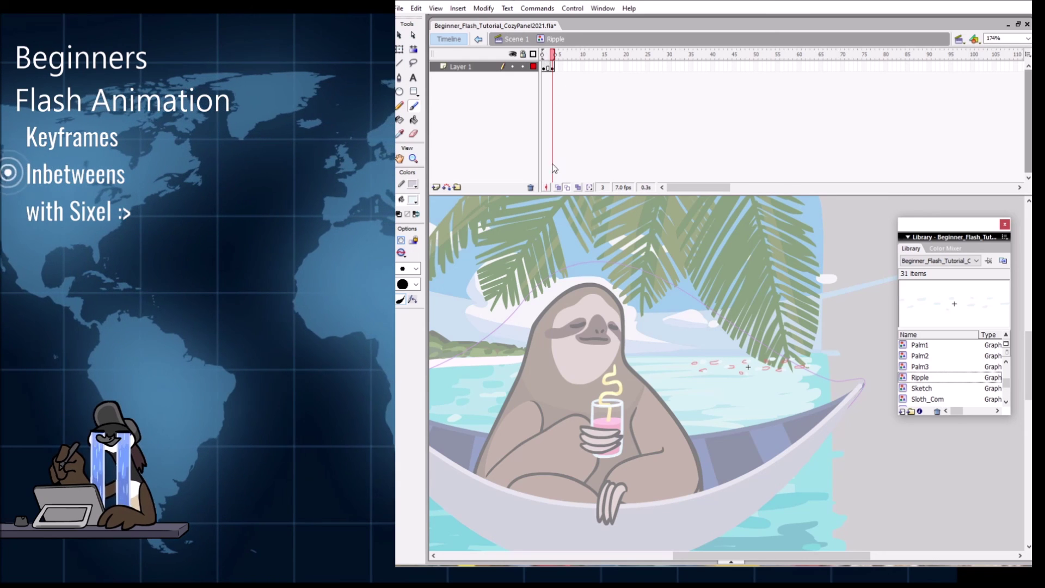
pyautogui.press('F6')
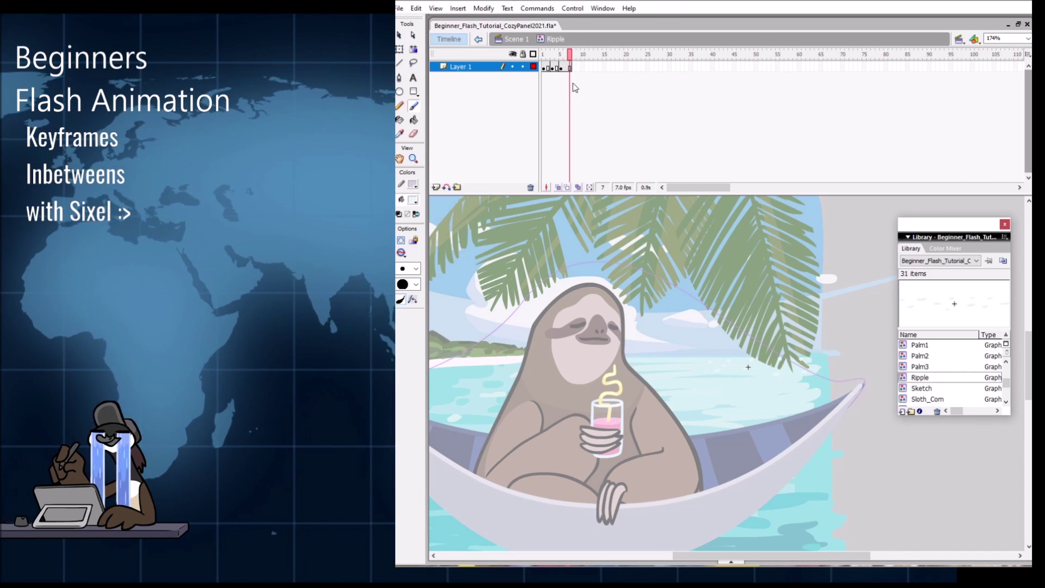
# Step: Return to Scene 1 and test the movie to check the ripple animation behind the hammock
pyautogui.click(540, 41)
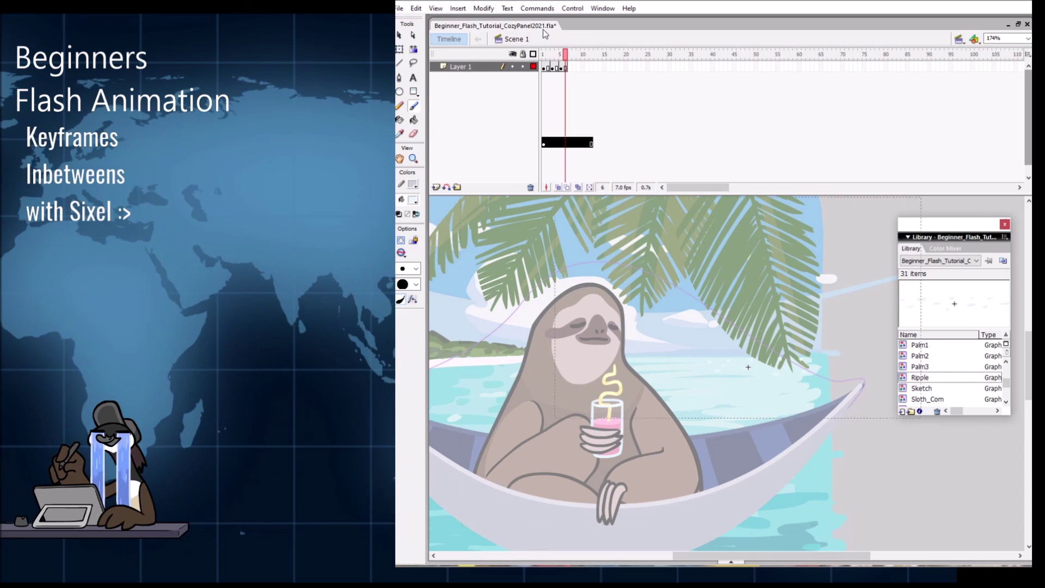
pyautogui.hotkey('ctrl', 'Return')
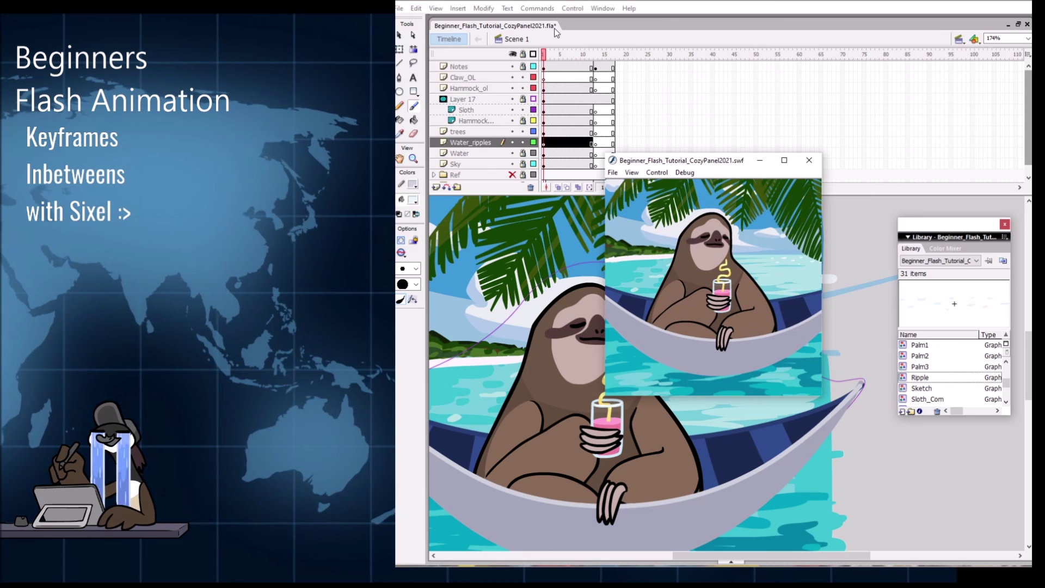
pyautogui.click(809, 160)
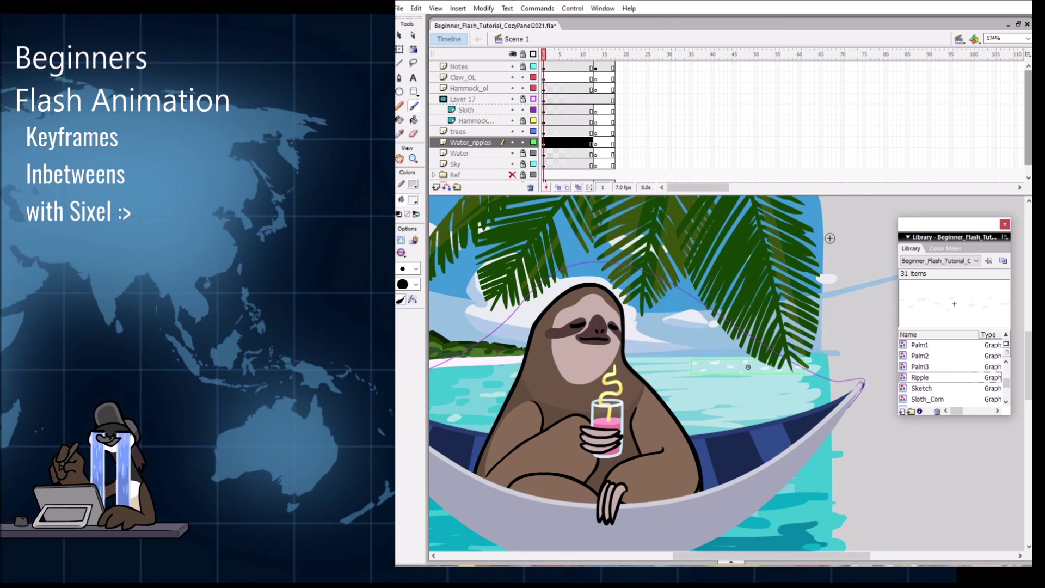
# Step: Reopen the Ripple symbol and brush in ripple shapes across the water at frame 3 with onion skinning on
pyautogui.doubleClick(748, 367)
pyautogui.click(552, 67)
pyautogui.click(414, 106)
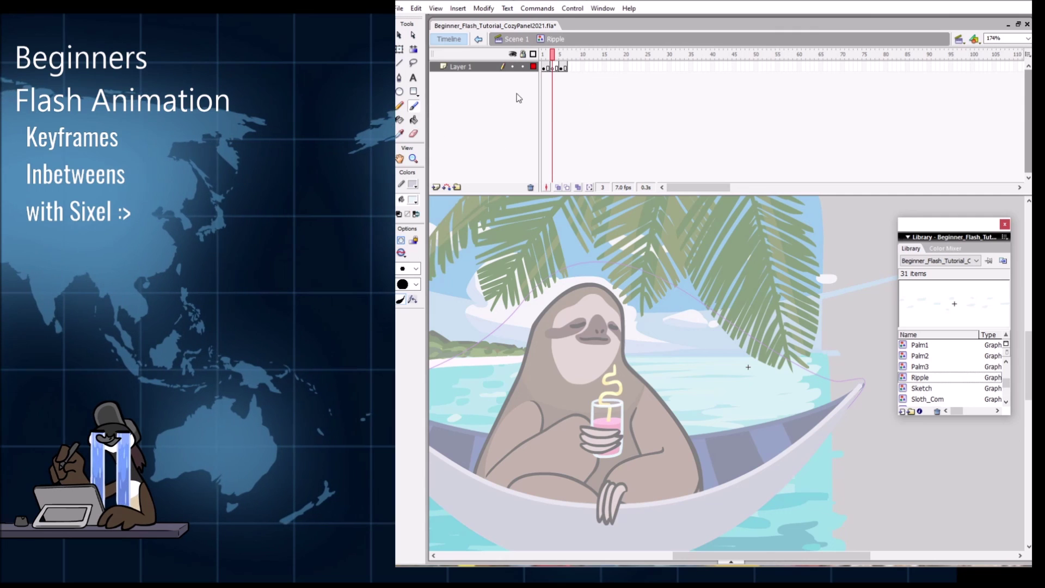
pyautogui.click(558, 187)
pyautogui.moveTo(700, 365)
pyautogui.mouseDown()
pyautogui.moveTo(737, 361)
pyautogui.moveTo(757, 334)
pyautogui.moveTo(737, 363)
pyautogui.mouseUp()
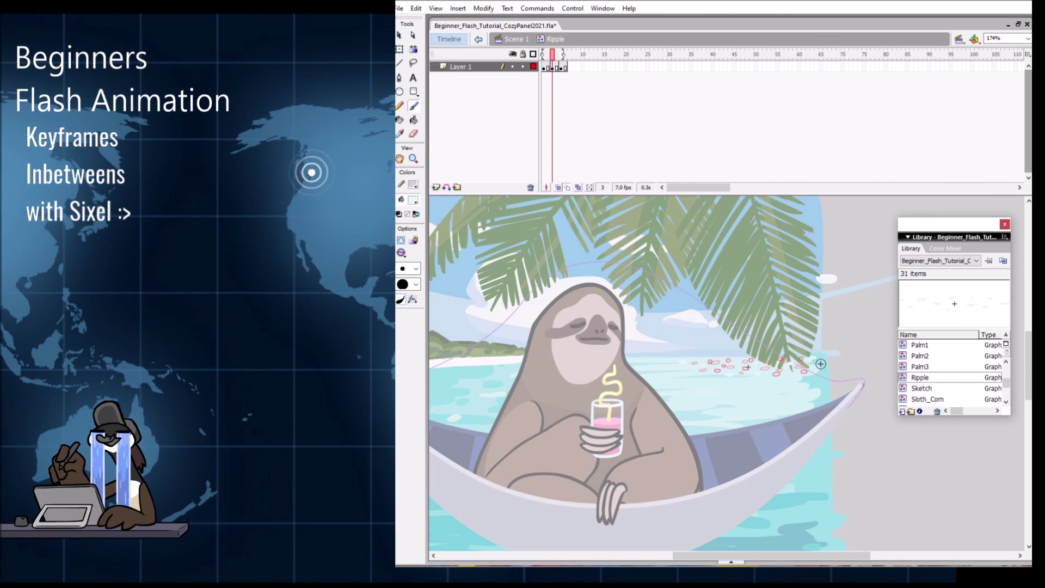
# Step: Go back to the main scene, test the movie with the revised ripples, and close the Library panel
pyautogui.click(516, 38)
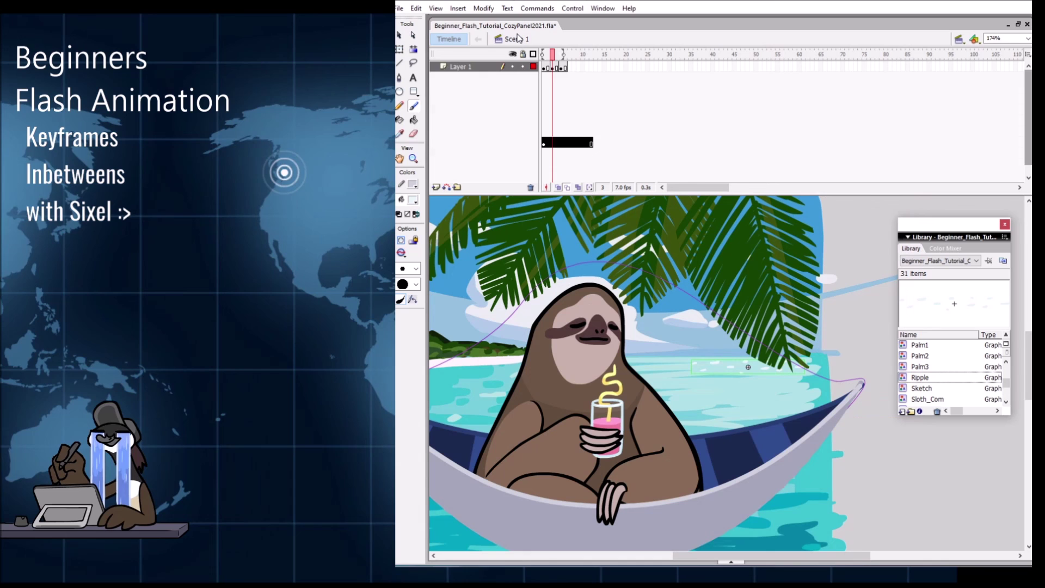
pyautogui.hotkey('ctrl', 'Return')
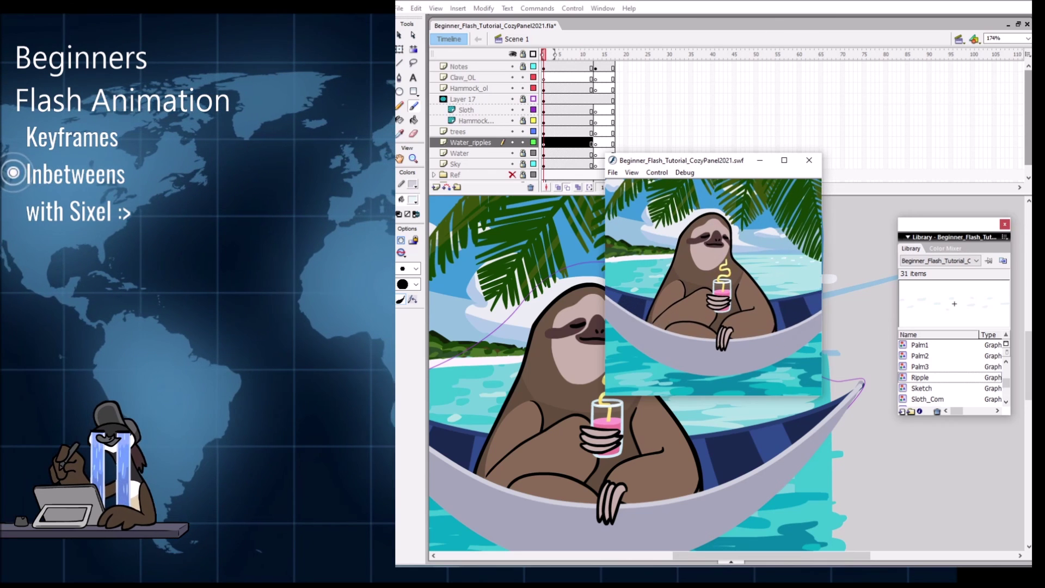
pyautogui.click(1005, 225)
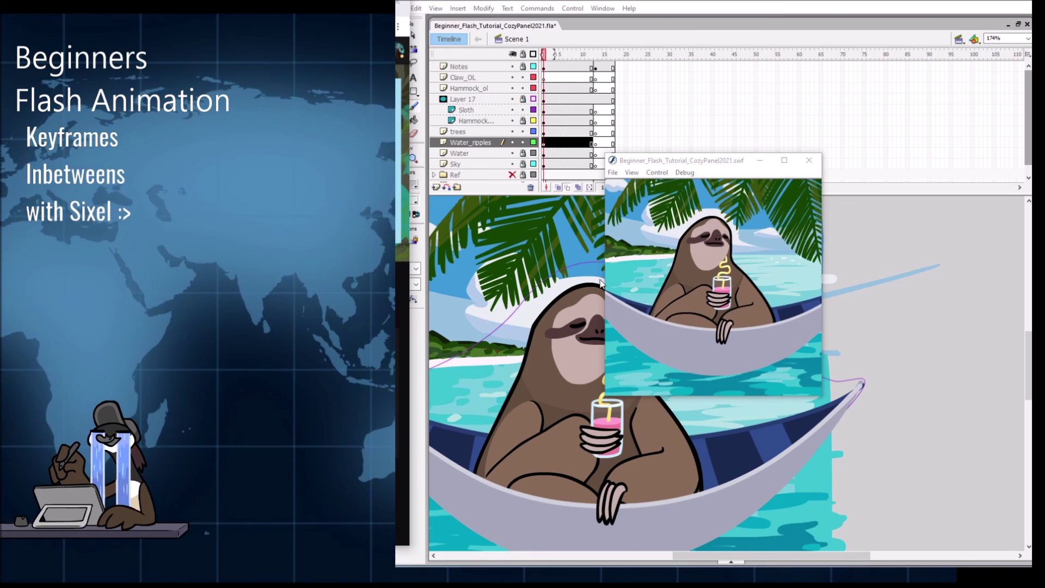
pyautogui.moveTo(708, 566)
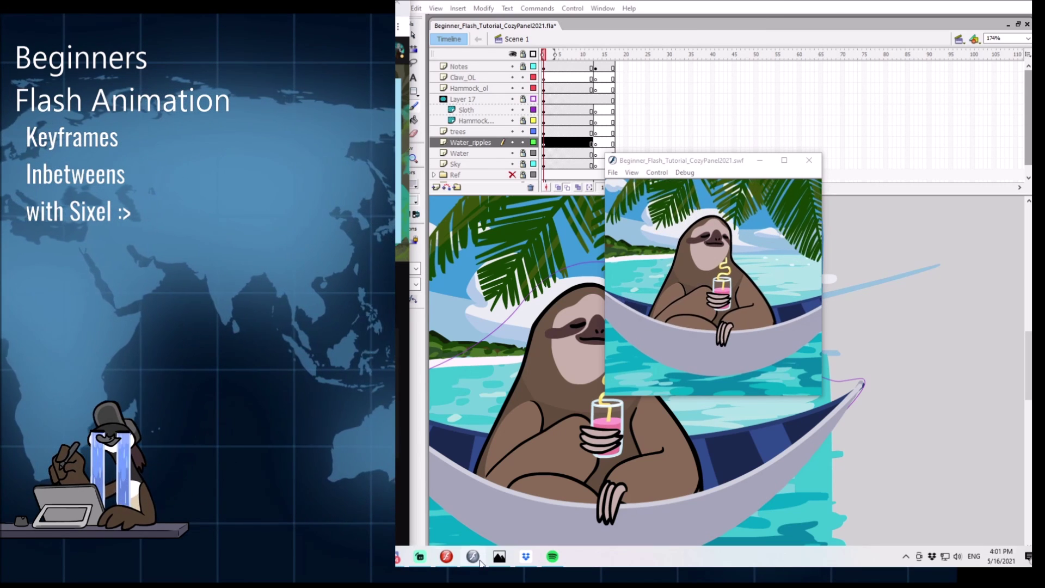